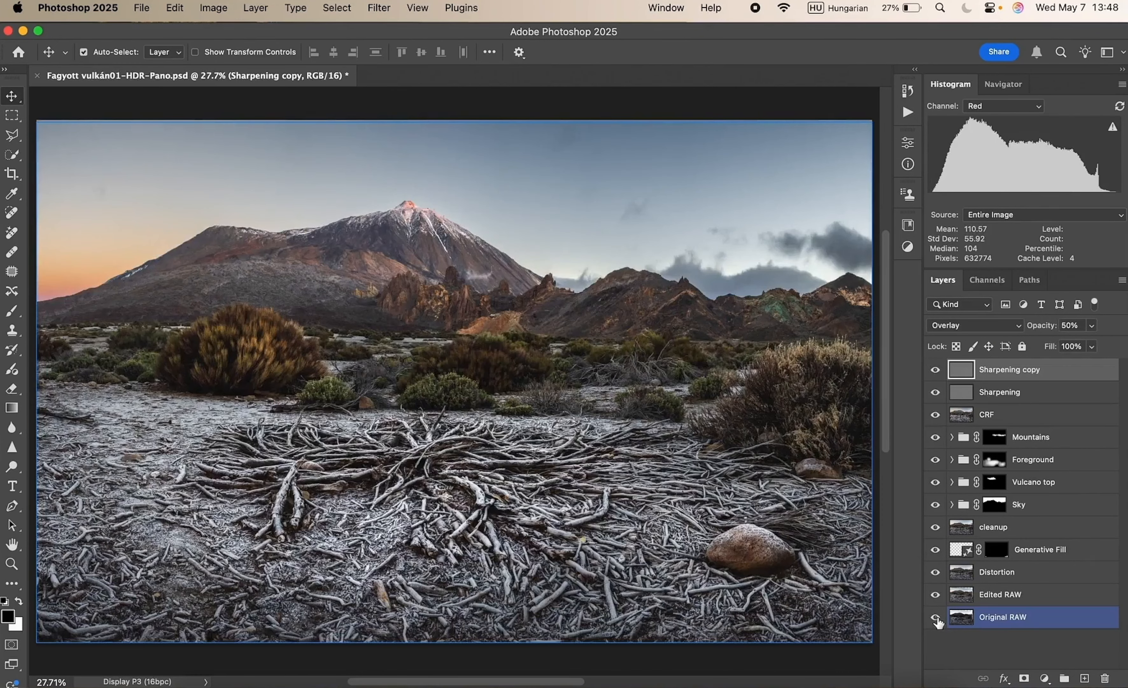
- Compare the finished volcano panorama with its unedited version by toggling the visibility of the Original RAW layer against all other layers
mouse_move(936, 370)
left_mouse_down()
mouse_move(936, 589)
mouse_move(937, 373)
left_mouse_up()
left_click(936, 591)
left_click(938, 571)
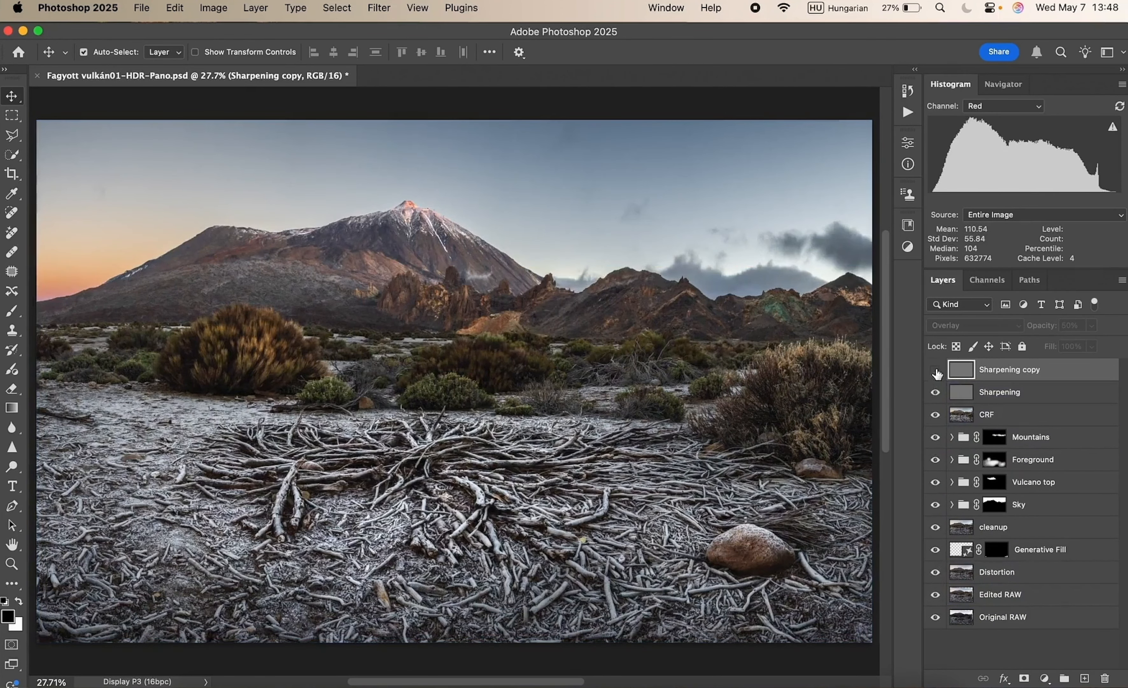
left_click(935, 617, "alt")
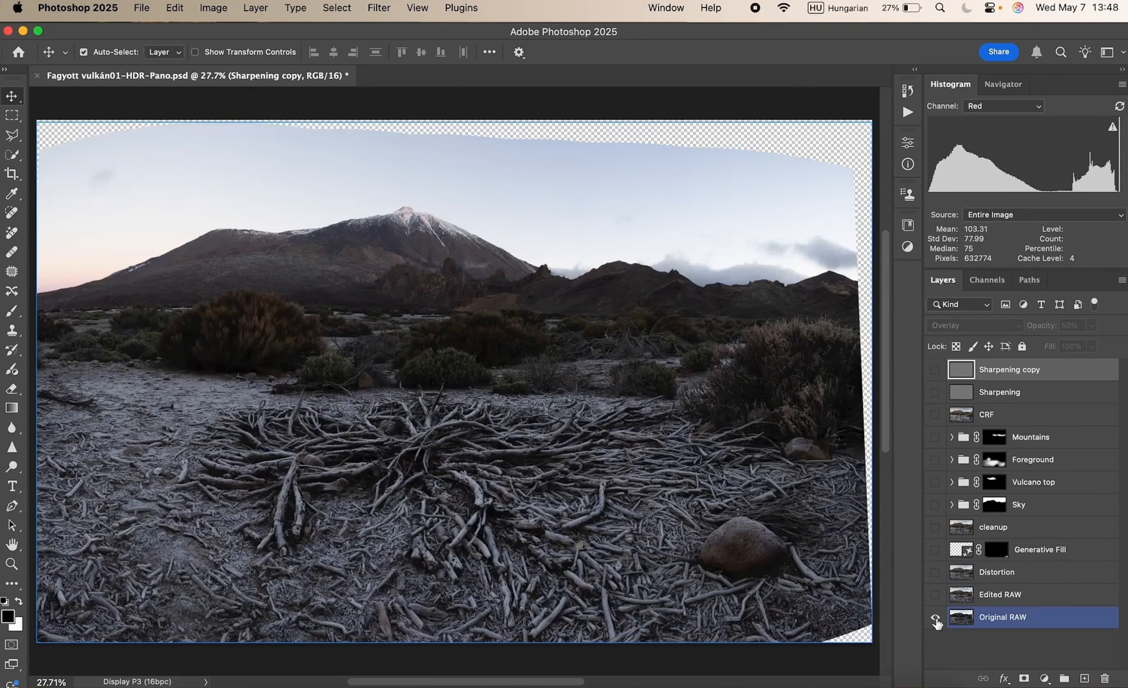
left_click(935, 616, "alt")
left_click(935, 616, "alt")
left_click(935, 617, "alt")
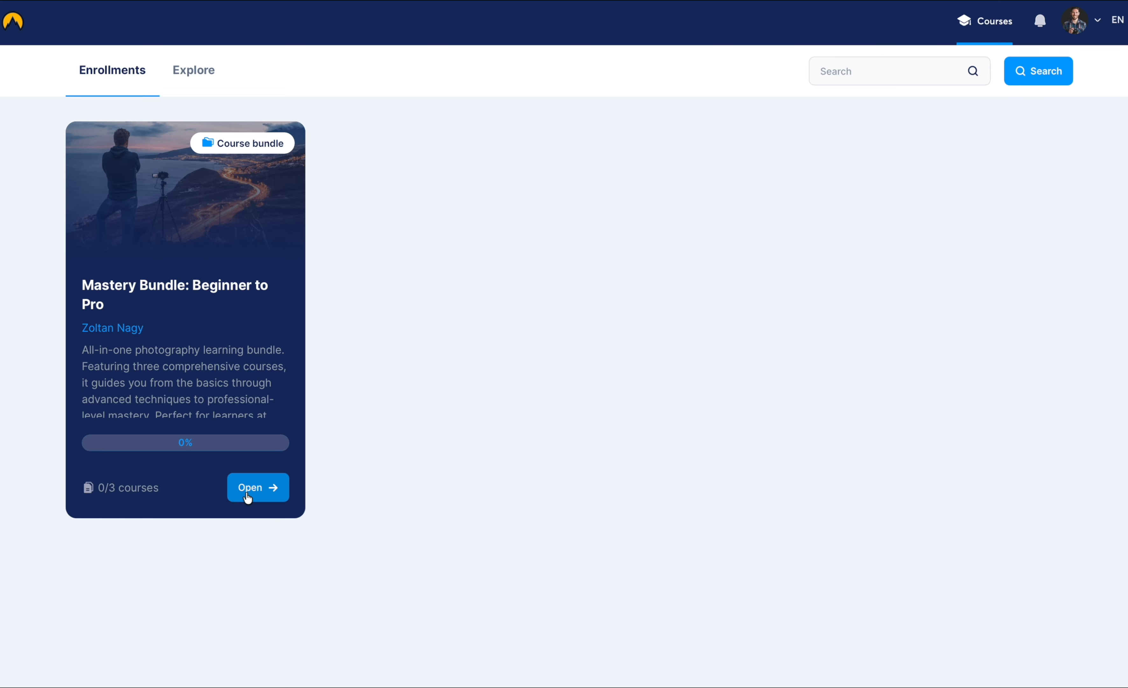
- Switch to the course website and open the Edit Like a PRO course from the Mastery Bundle: Beginner to Pro
left_click(250, 487)
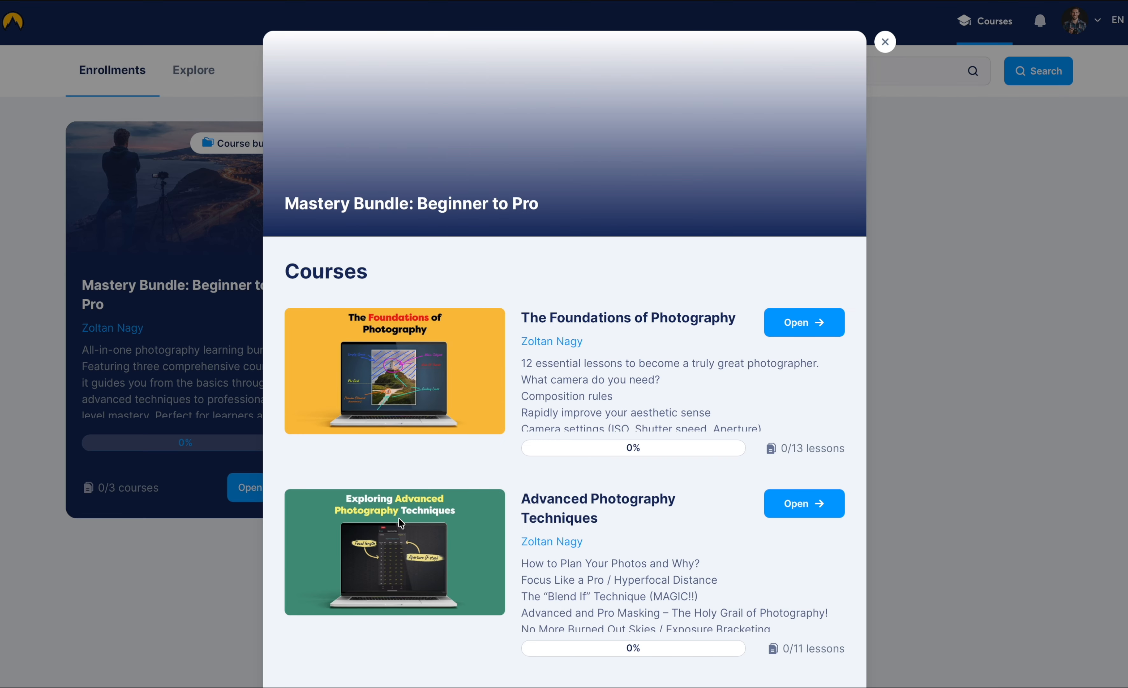
scroll(399, 518, "down", 3)
left_click_drag(528, 543, 630, 543)
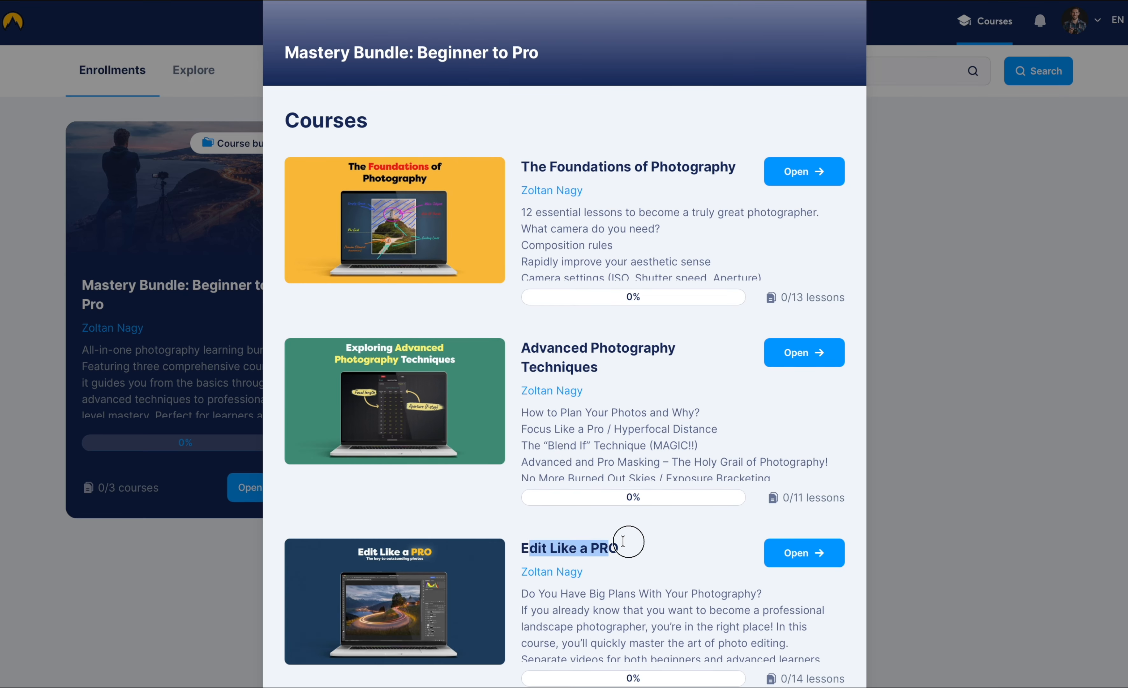
left_click(791, 553)
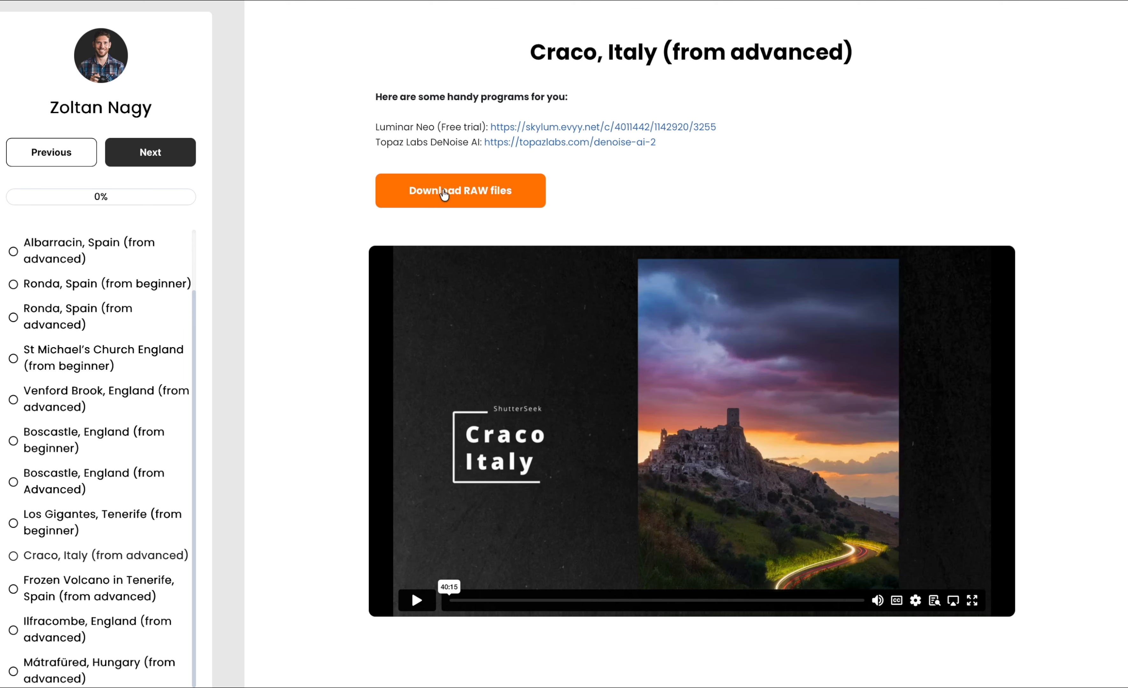
- Download the four ORF RAW files offered with the Craco, Italy (from advanced) lesson
left_click(491, 196)
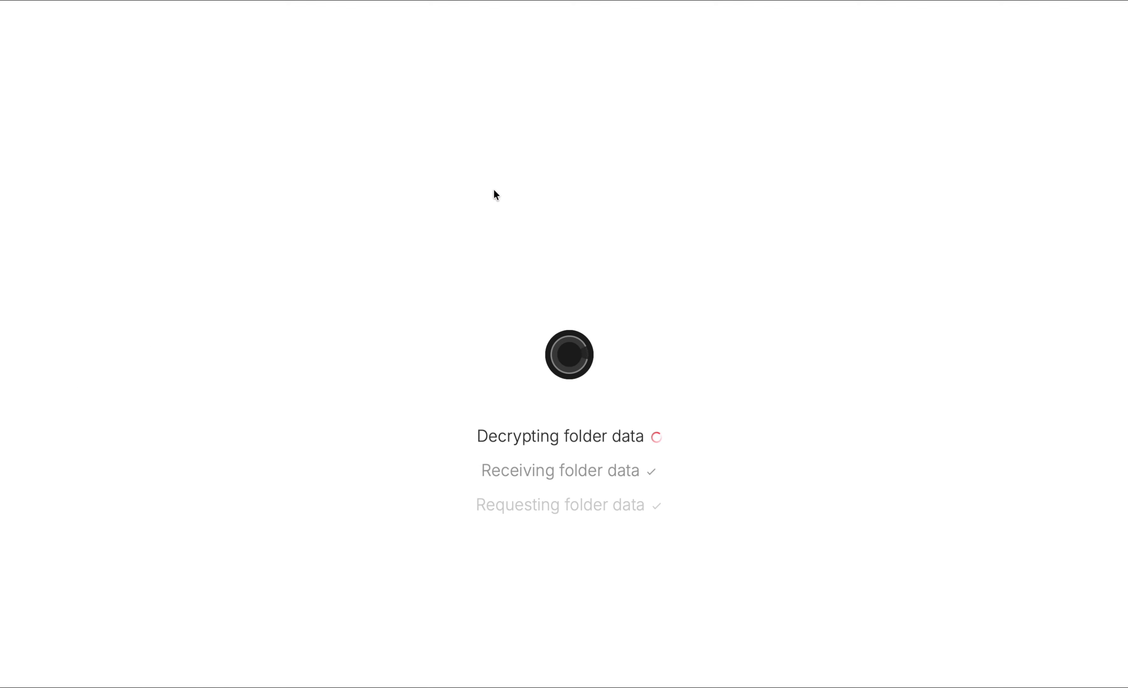
left_click_drag(83, 449, 569, 285)
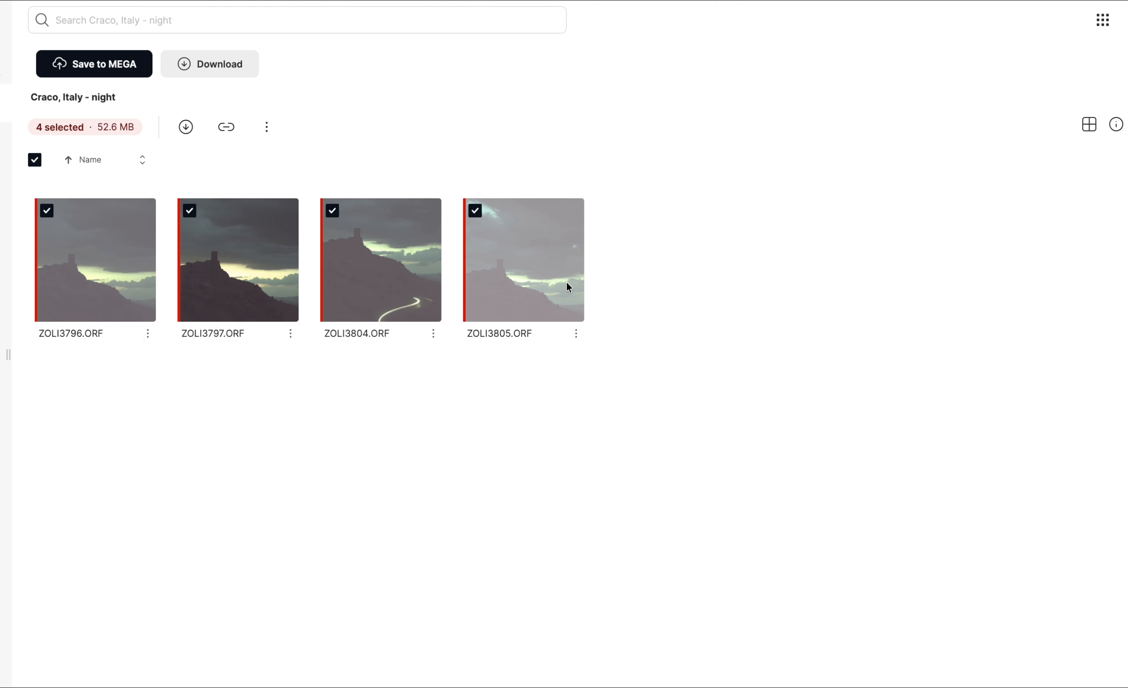
left_click(191, 63)
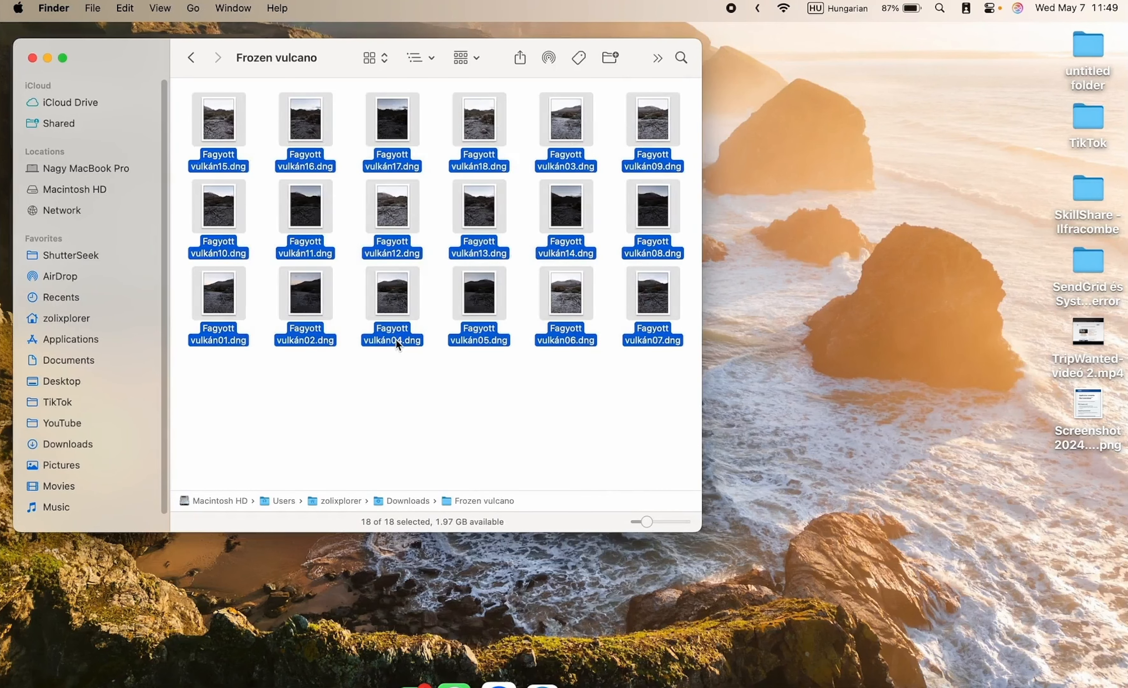
- Open all 18 Fagyott vulkán DNG files from the Frozen vulcano folder in Photoshop's Camera Raw
left_click_drag(234, 132, 772, 679)
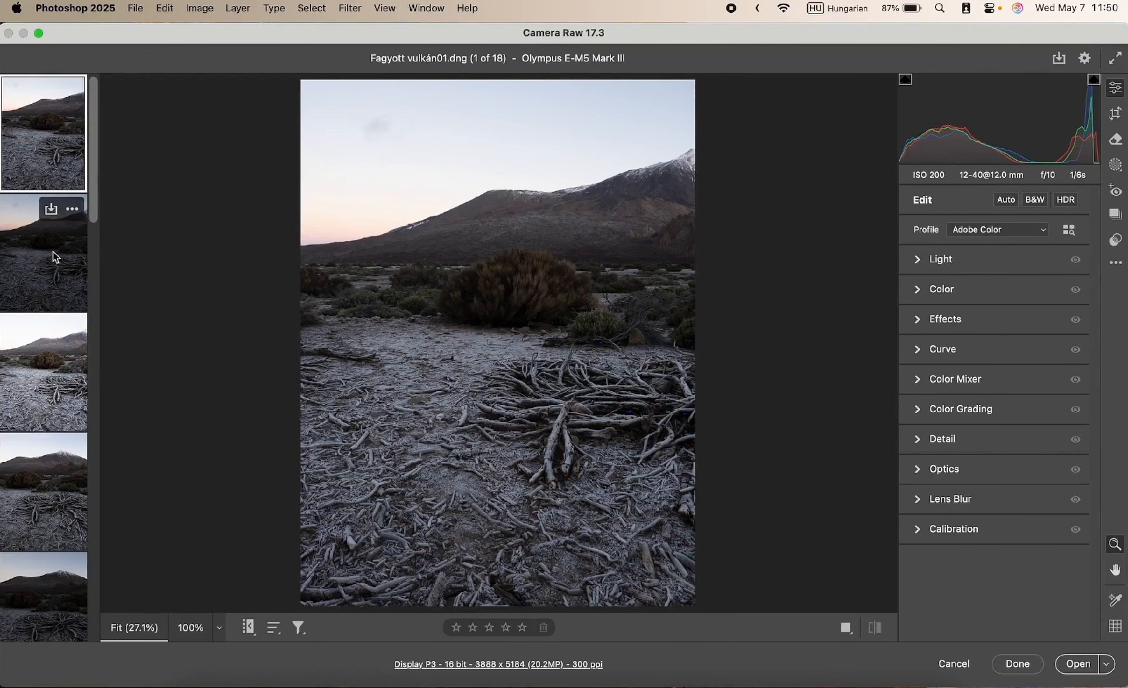
left_click_drag(92, 201, 86, 158)
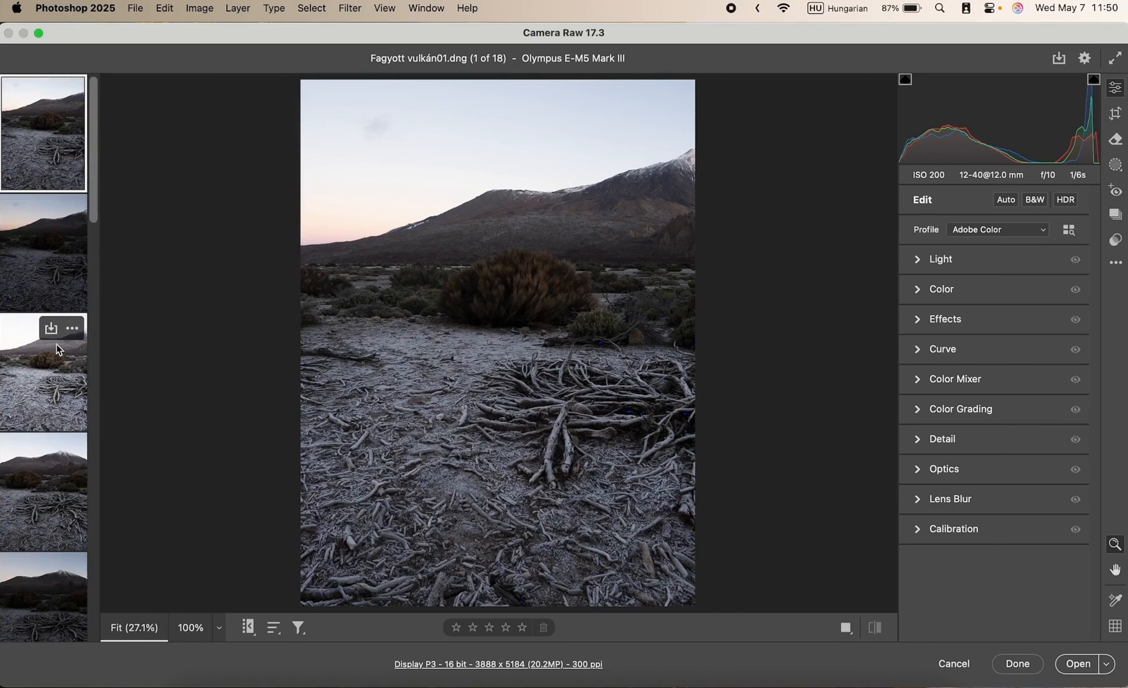
- Examine the exposures Fagyott vulkán03.dng, 04.dng and 05.dng to compare their brightness and framing
left_click(55, 521)
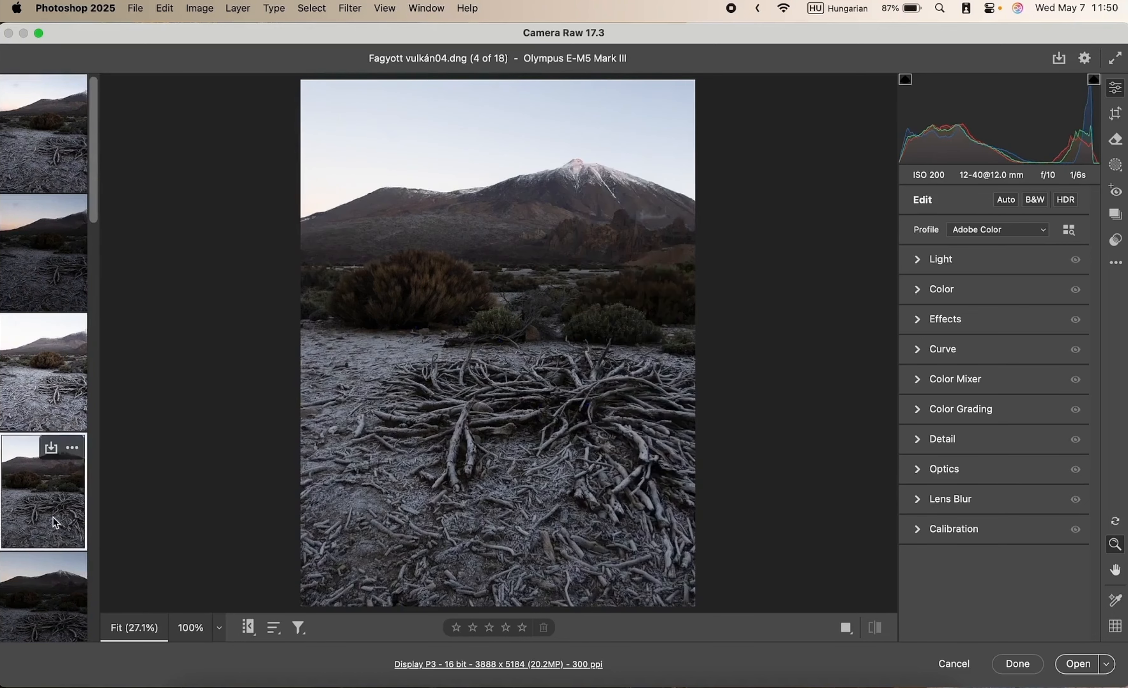
left_click(54, 380)
left_click(65, 516)
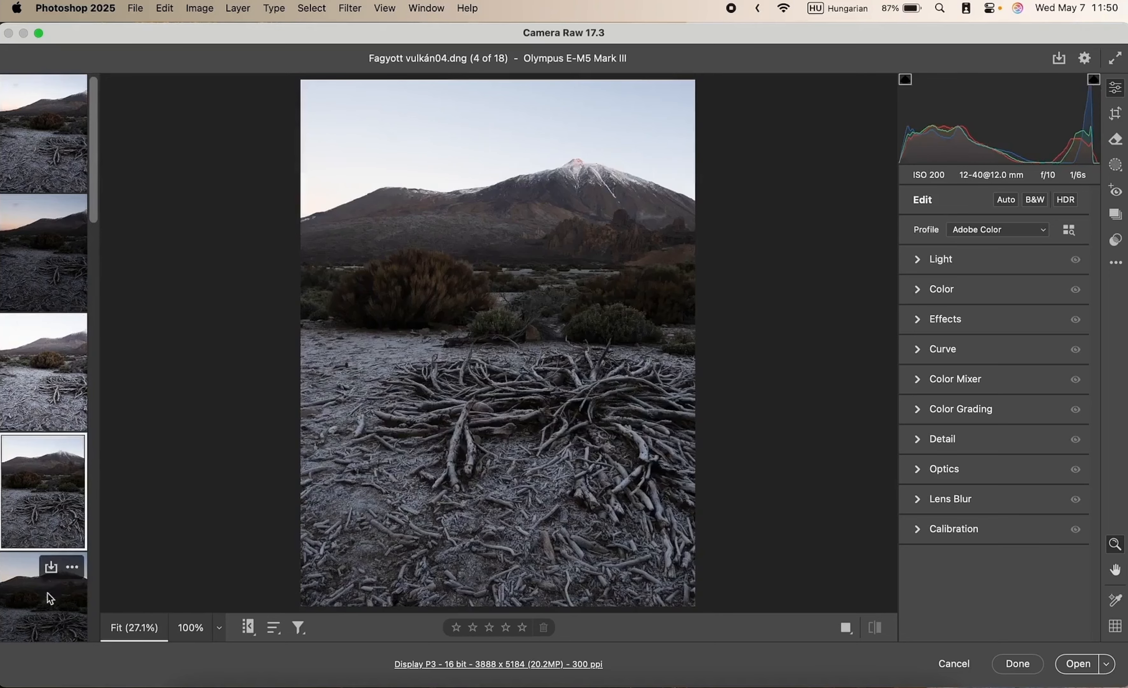
left_click(46, 607)
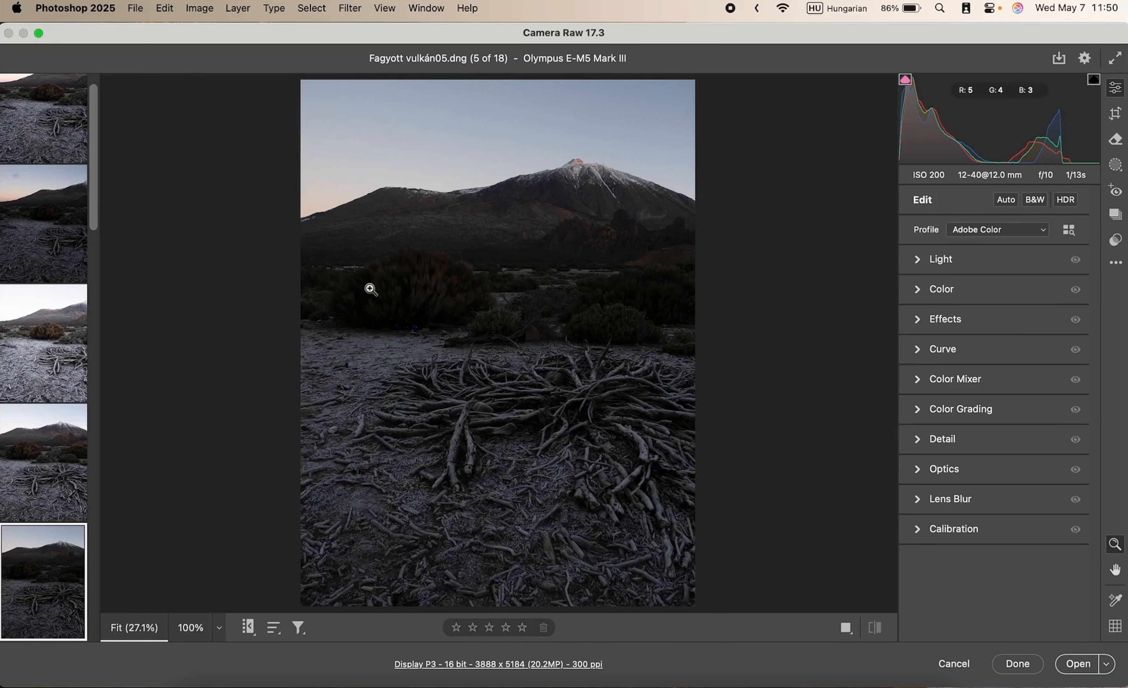
scroll(93, 202, "up", 2)
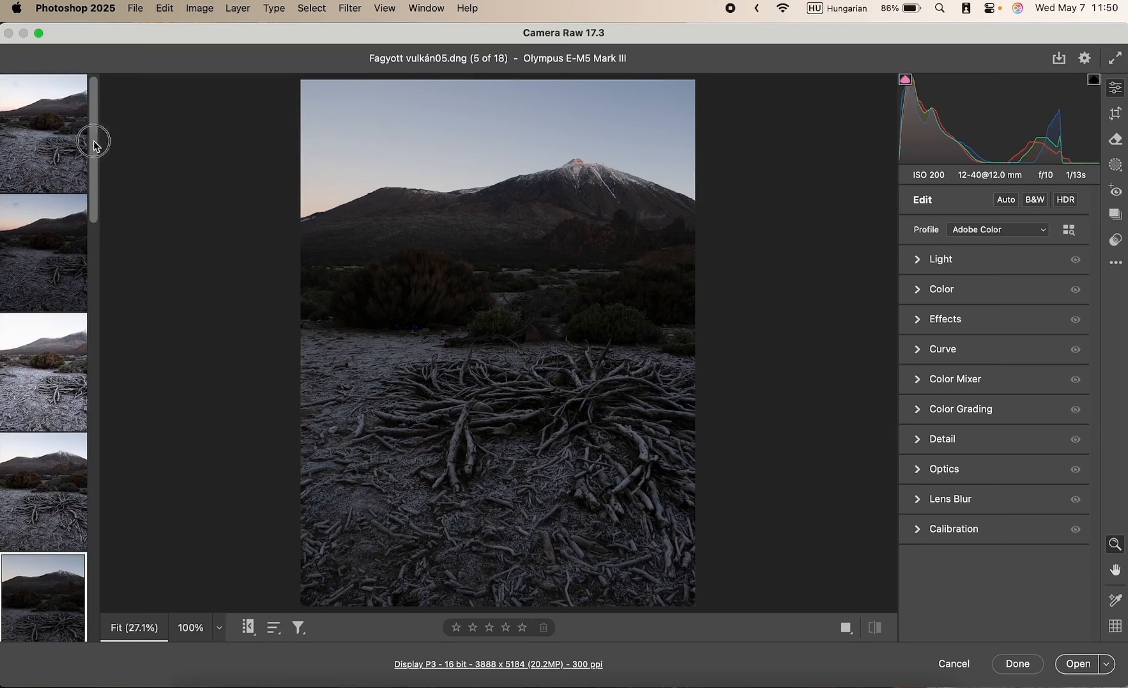
- Compare the first three bracketed exposures, Fagyott vulkán01.dng to 03.dng, checking foreground detail and the sky at 100% zoom
left_click(36, 158)
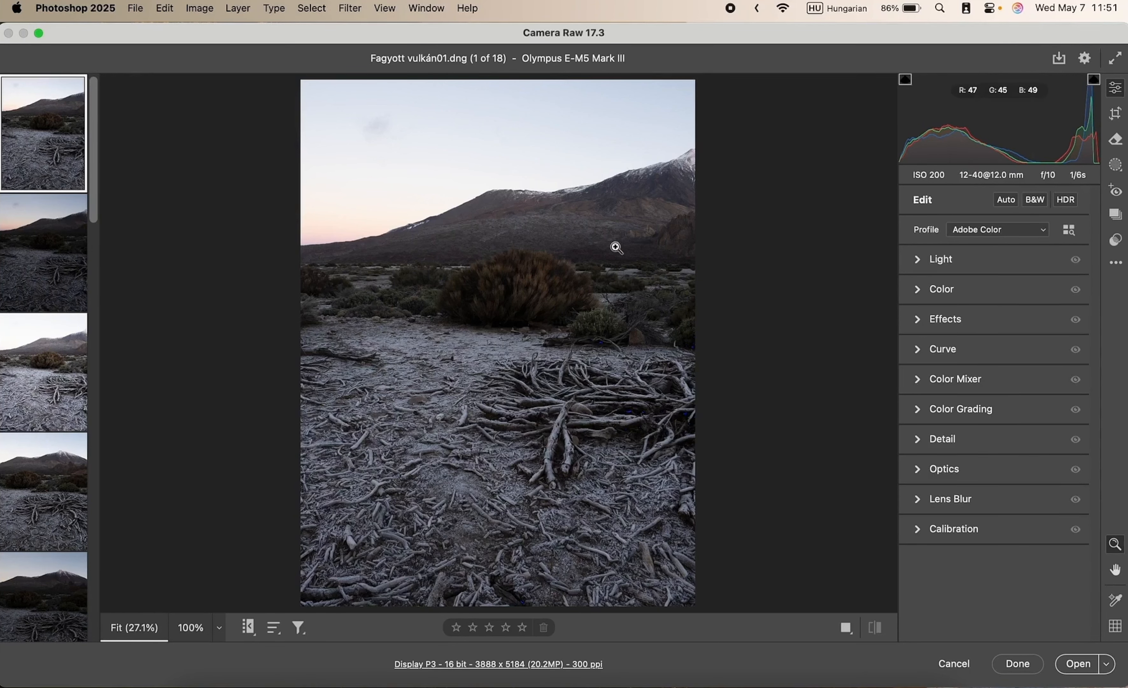
left_click(24, 283)
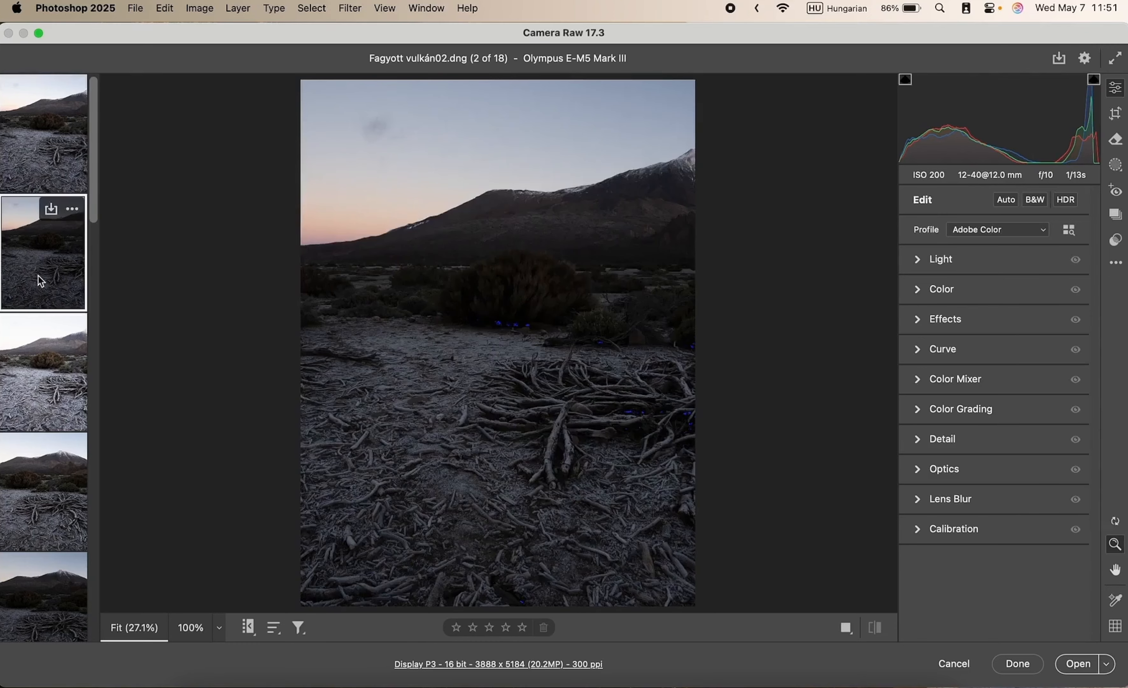
left_click(30, 392)
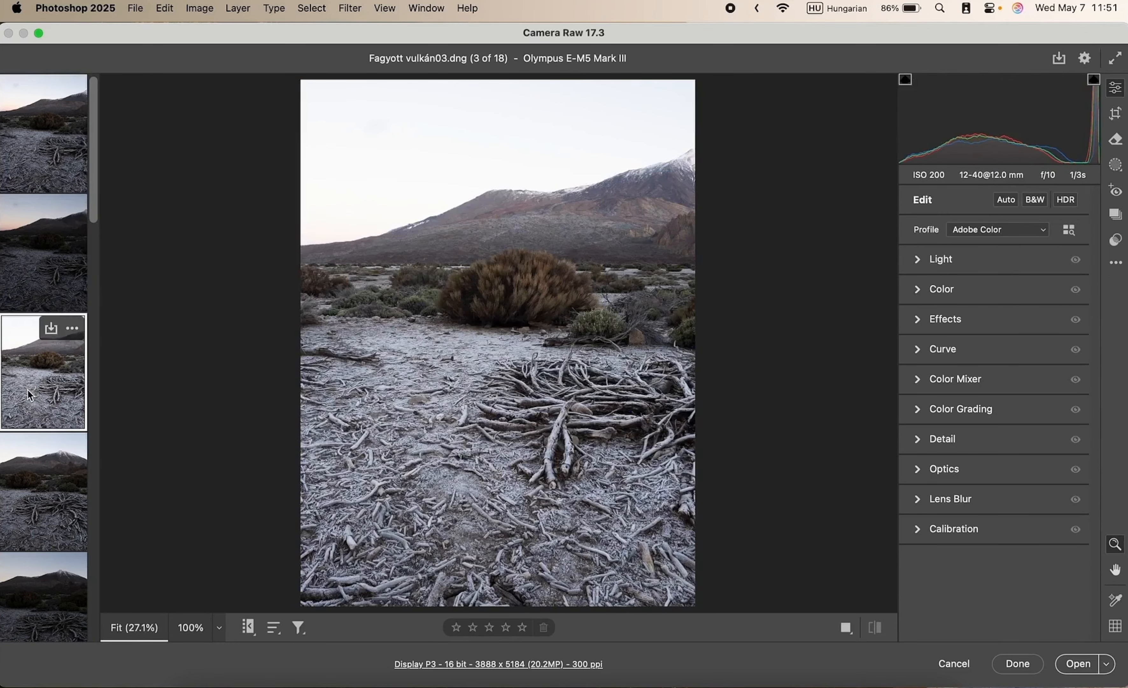
left_click(509, 317)
left_click(437, 363)
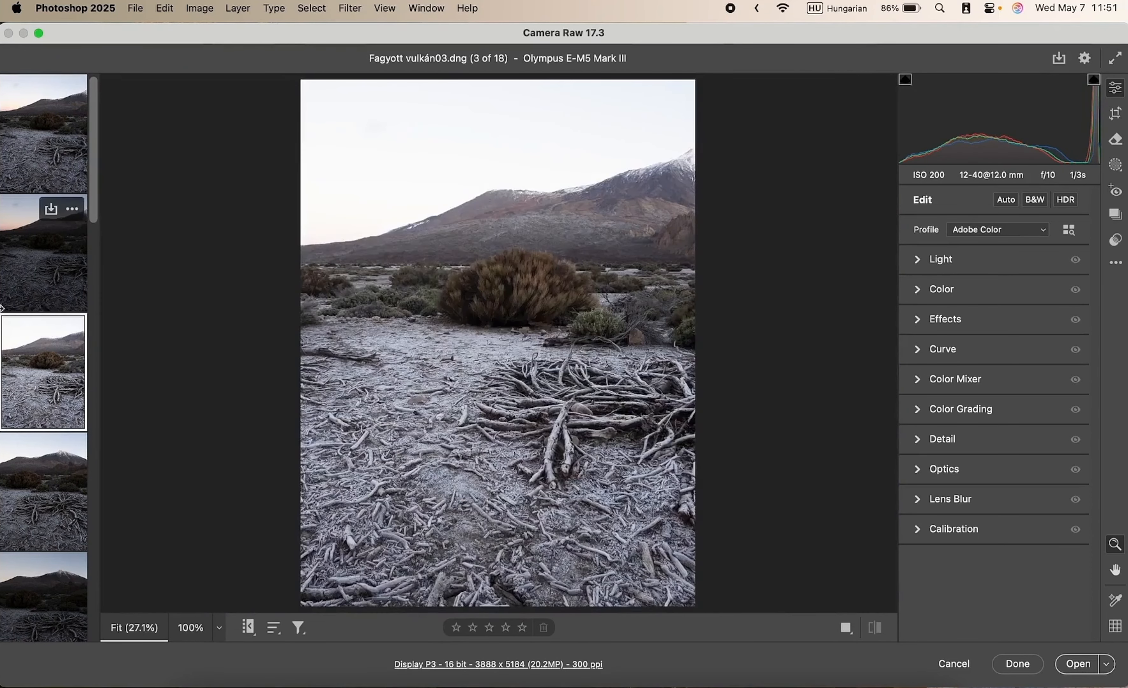
left_click(46, 277)
left_click(383, 184)
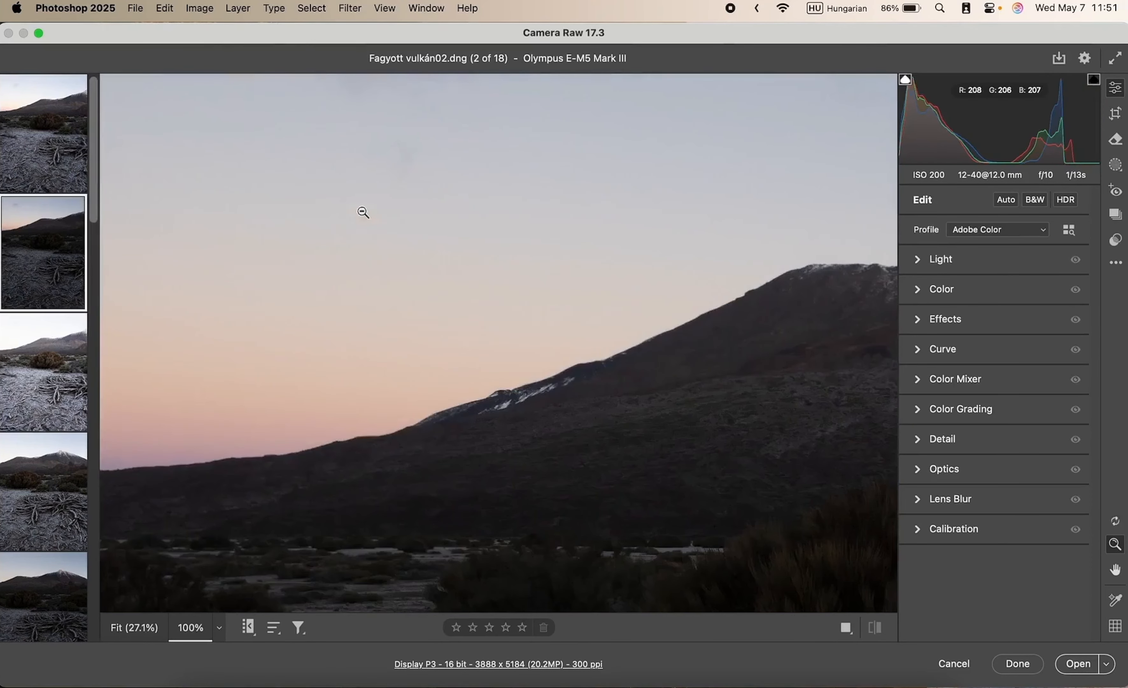
left_click(326, 247)
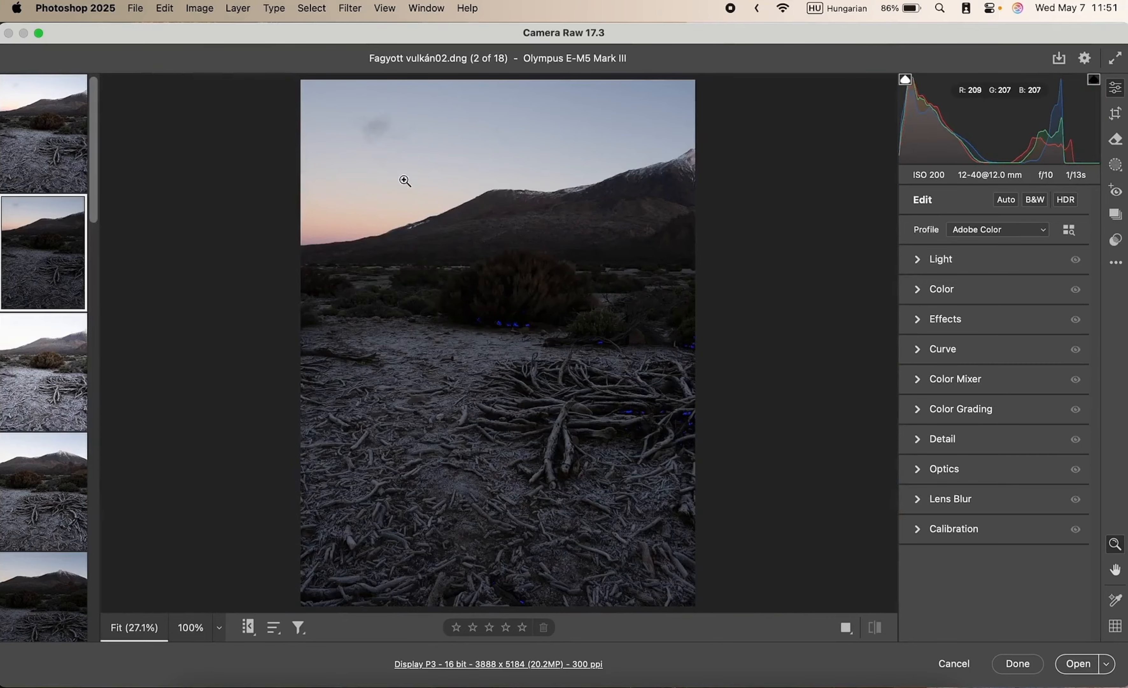
- Try lowering the Exposure of Fagyott vulkán03.dng to -2.10 and to -2.65, resetting it to 0.00 each time
left_click(34, 362)
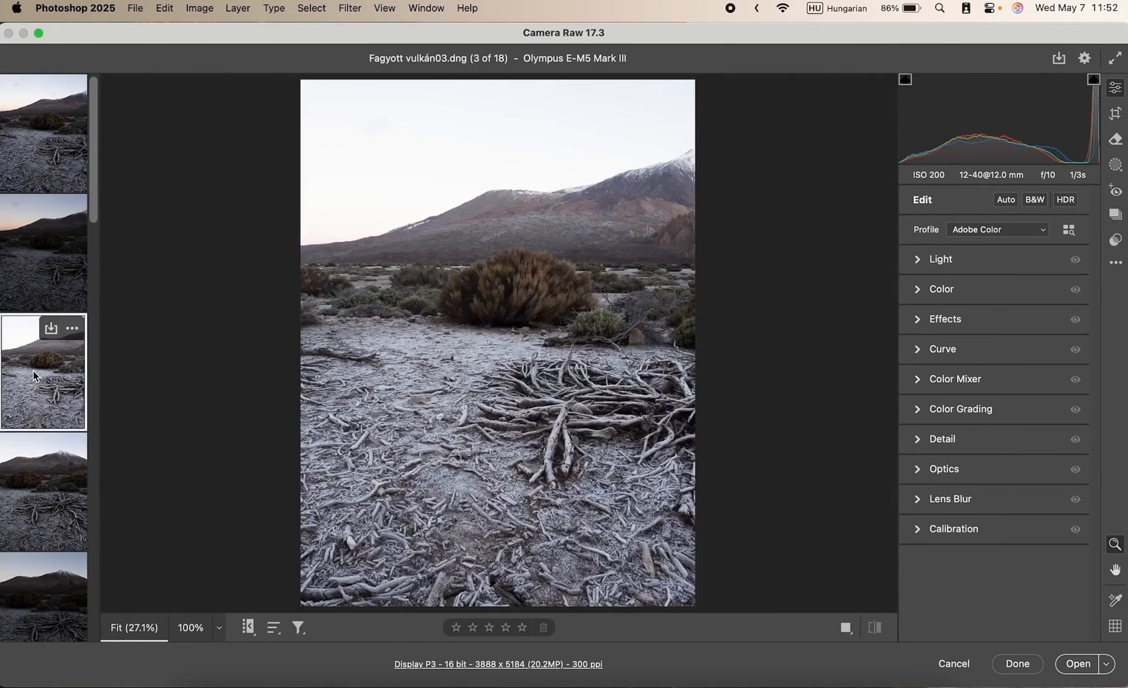
left_click(958, 262)
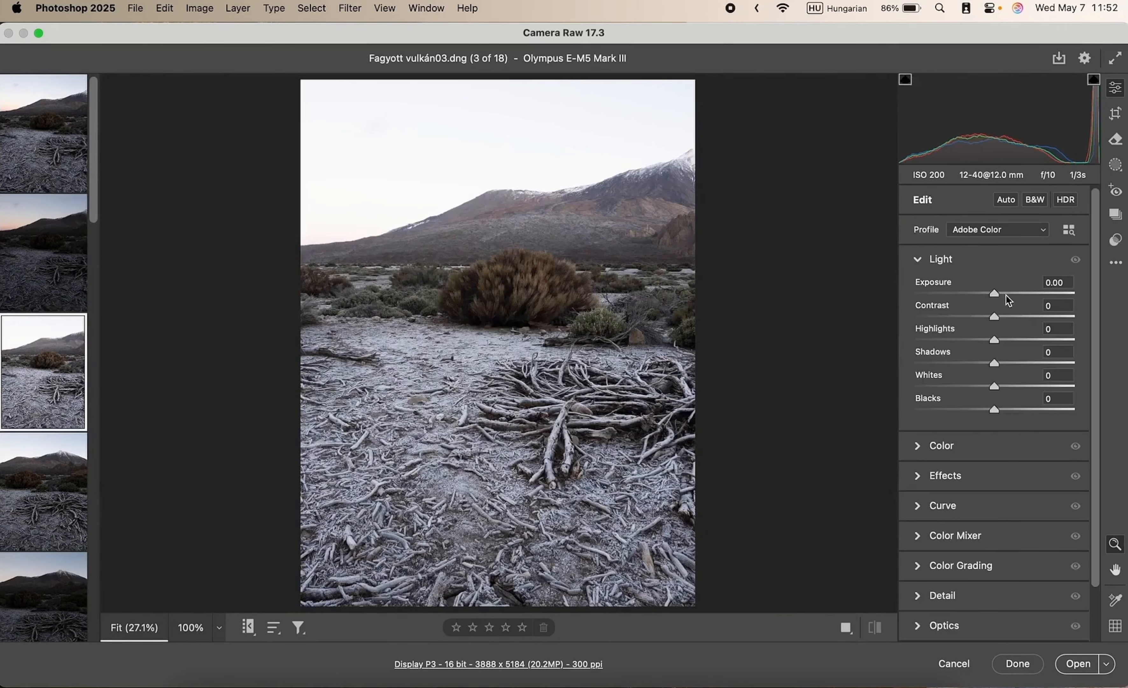
left_click_drag(995, 294, 959, 299)
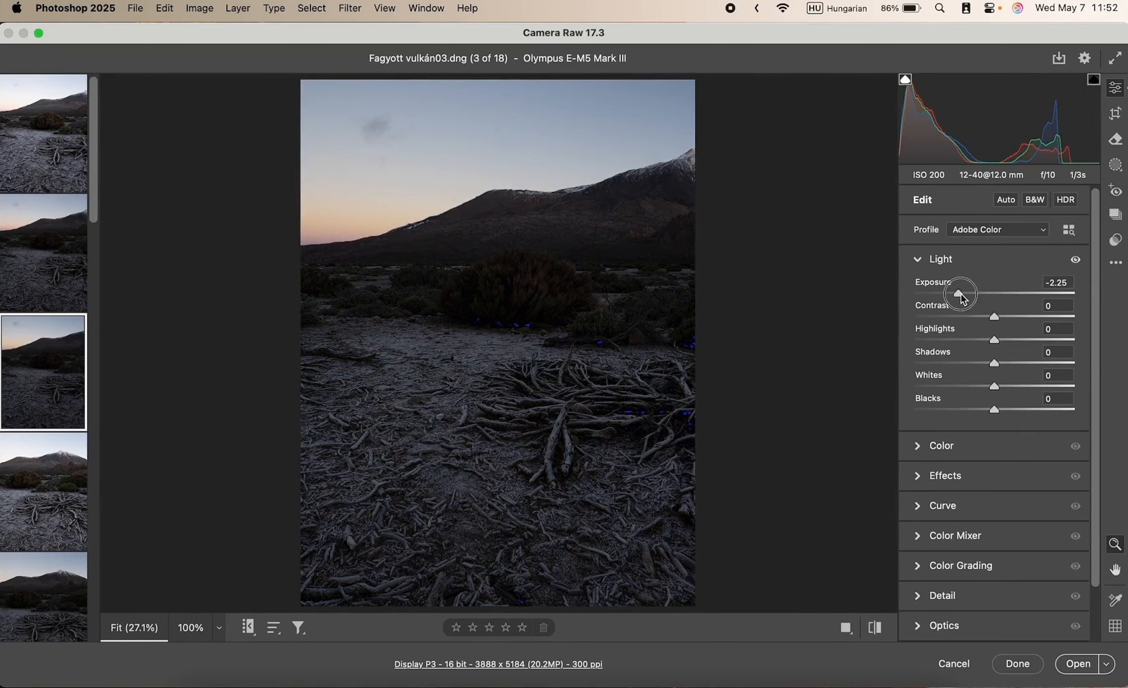
left_click_drag(960, 294, 964, 294)
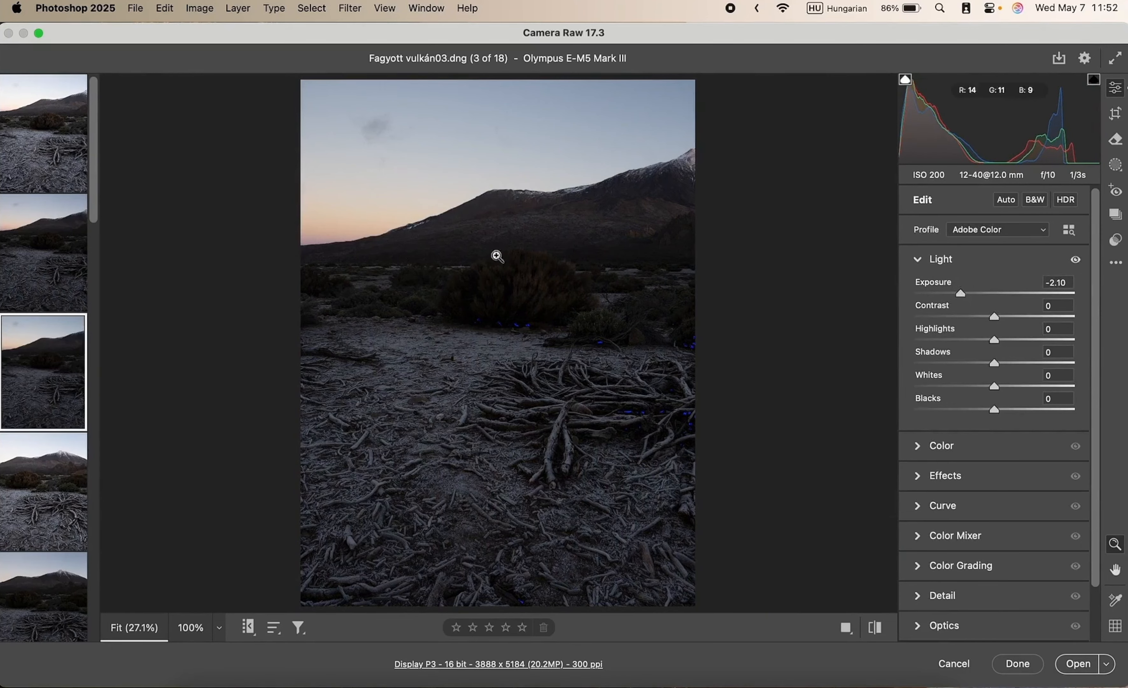
double_click(961, 293)
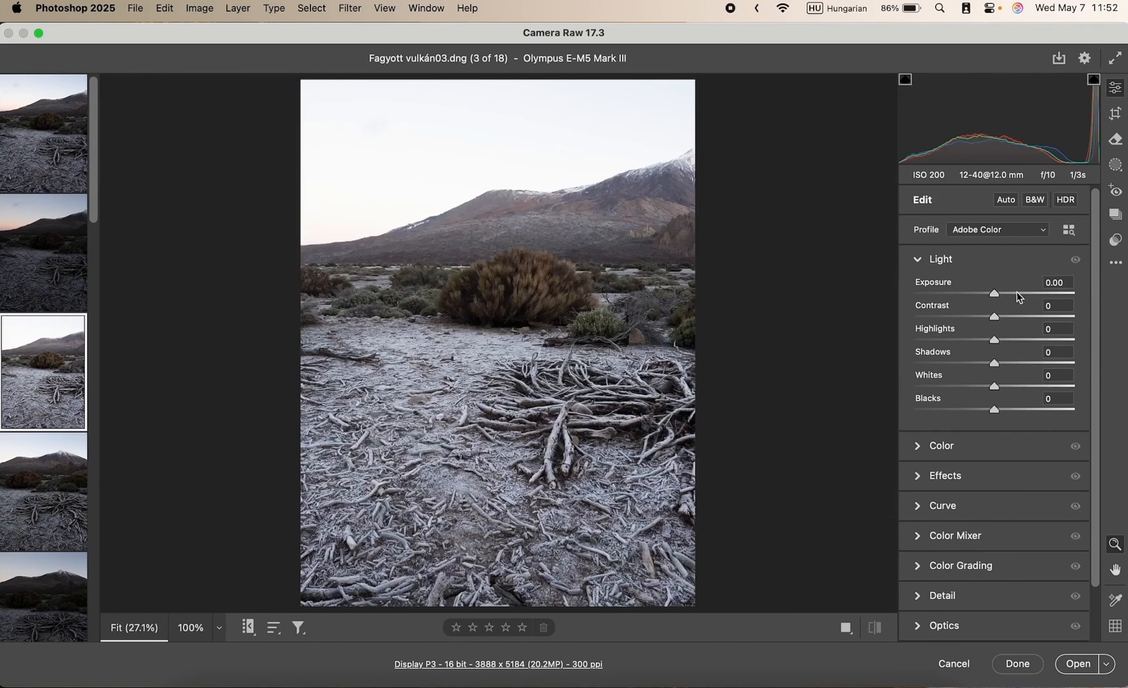
left_click_drag(995, 293, 953, 294)
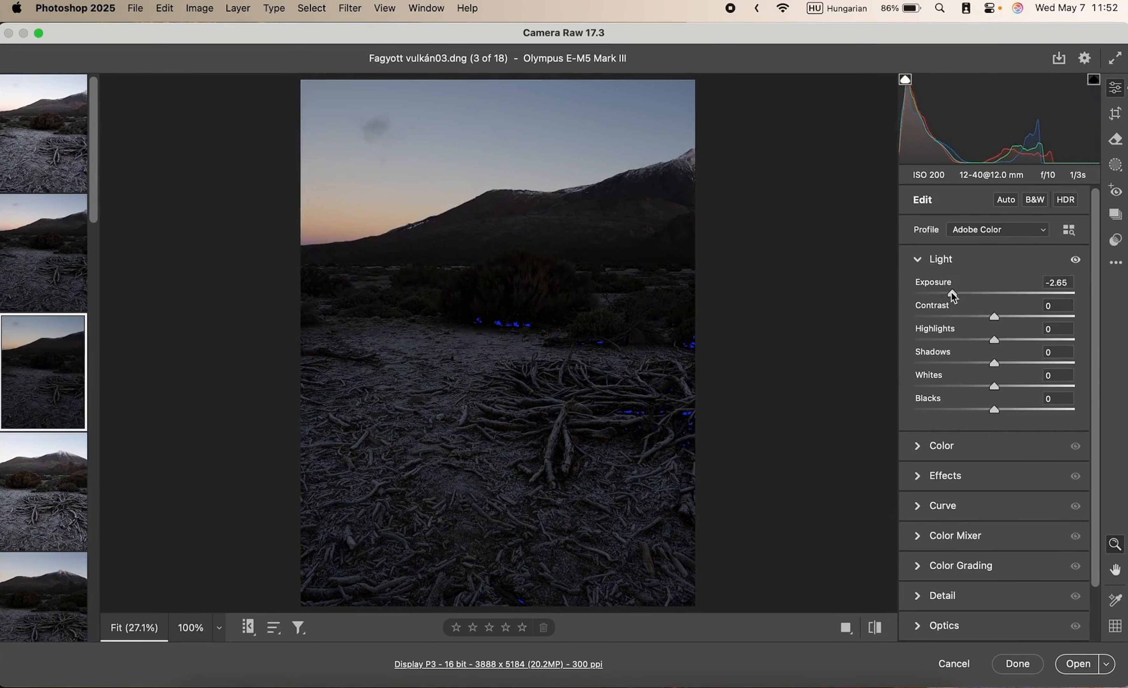
double_click(953, 293)
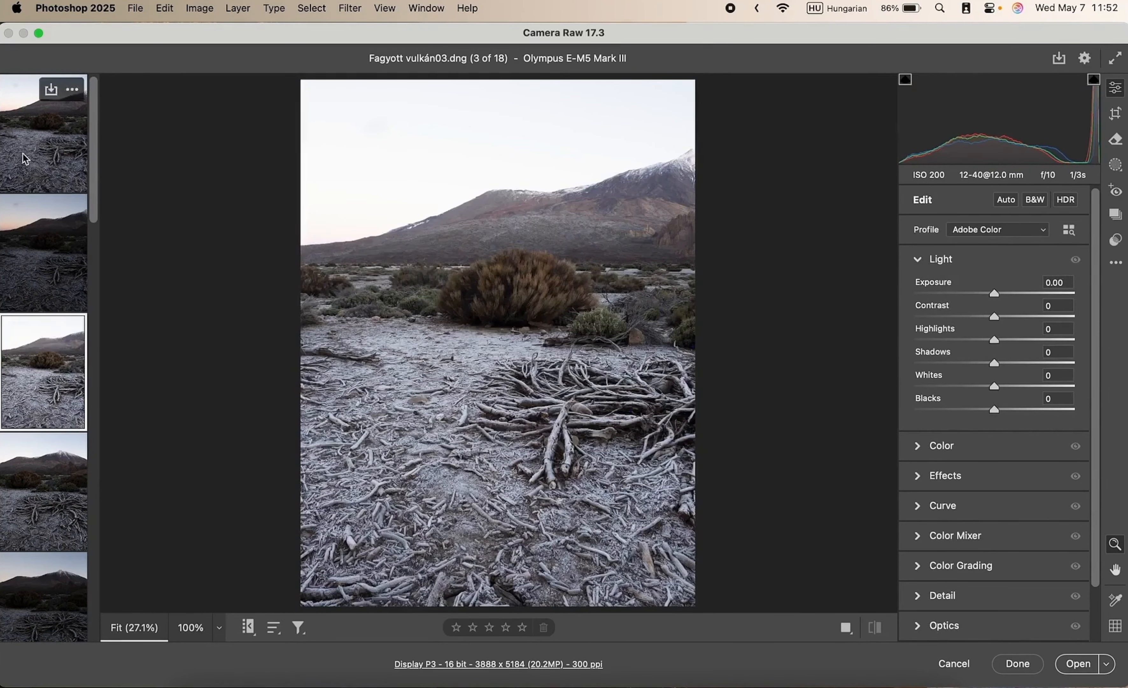
- Review the bracketed shots of the second and third panorama segments, Fagyott vulkán04.dng through 09.dng
scroll(37, 362, "down", 3)
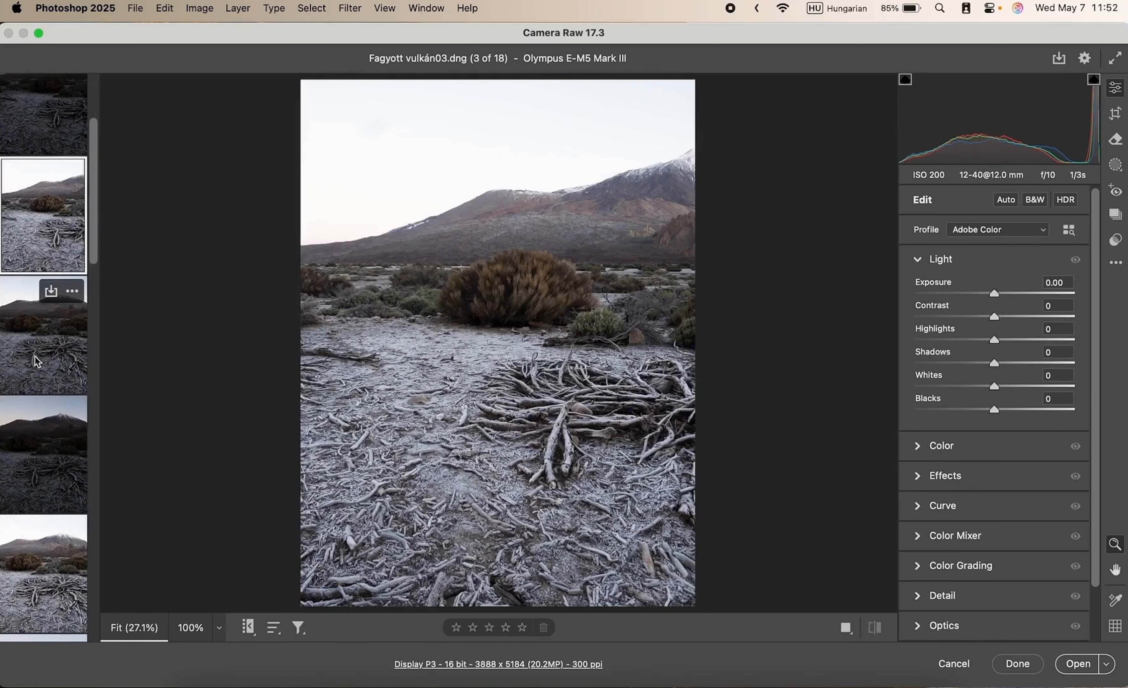
left_click(35, 356)
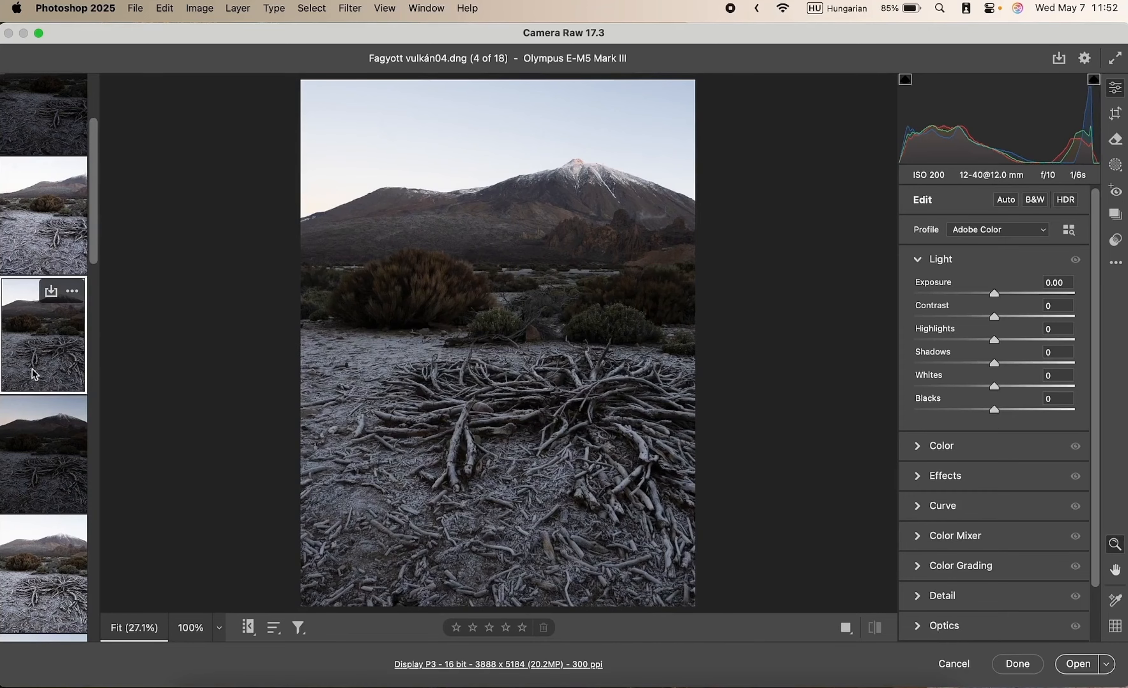
left_click(31, 455)
left_click(31, 557)
scroll(33, 581, "down", 1)
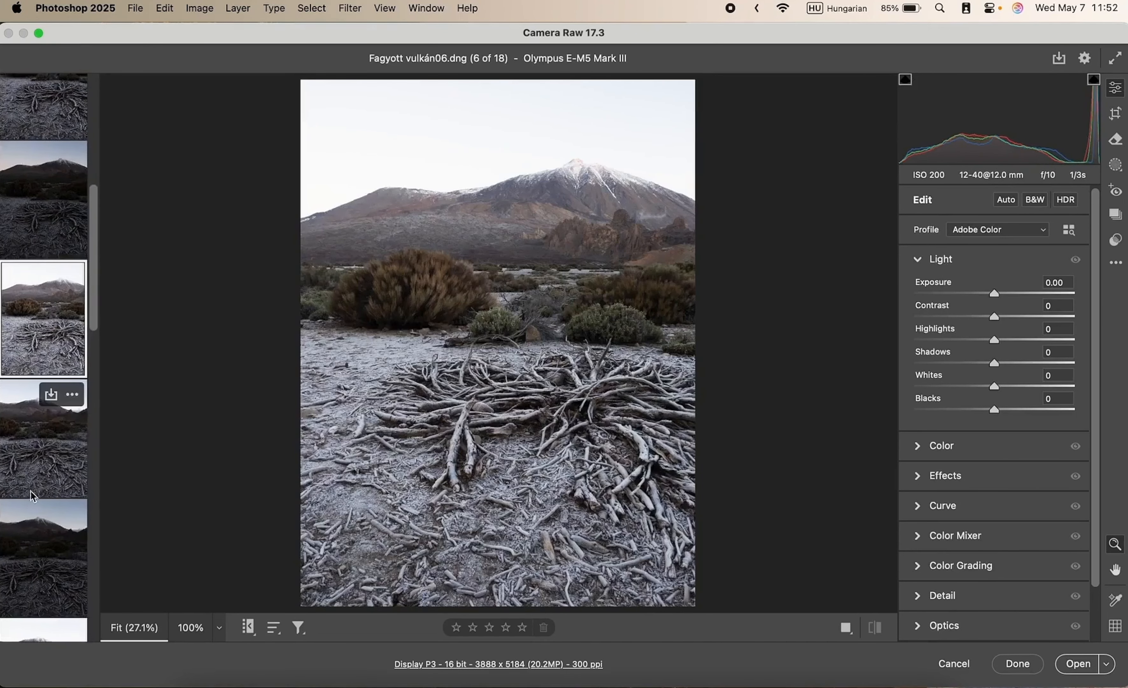
left_click(33, 479)
scroll(33, 480, "down", 3)
left_click(30, 447)
left_click(28, 490)
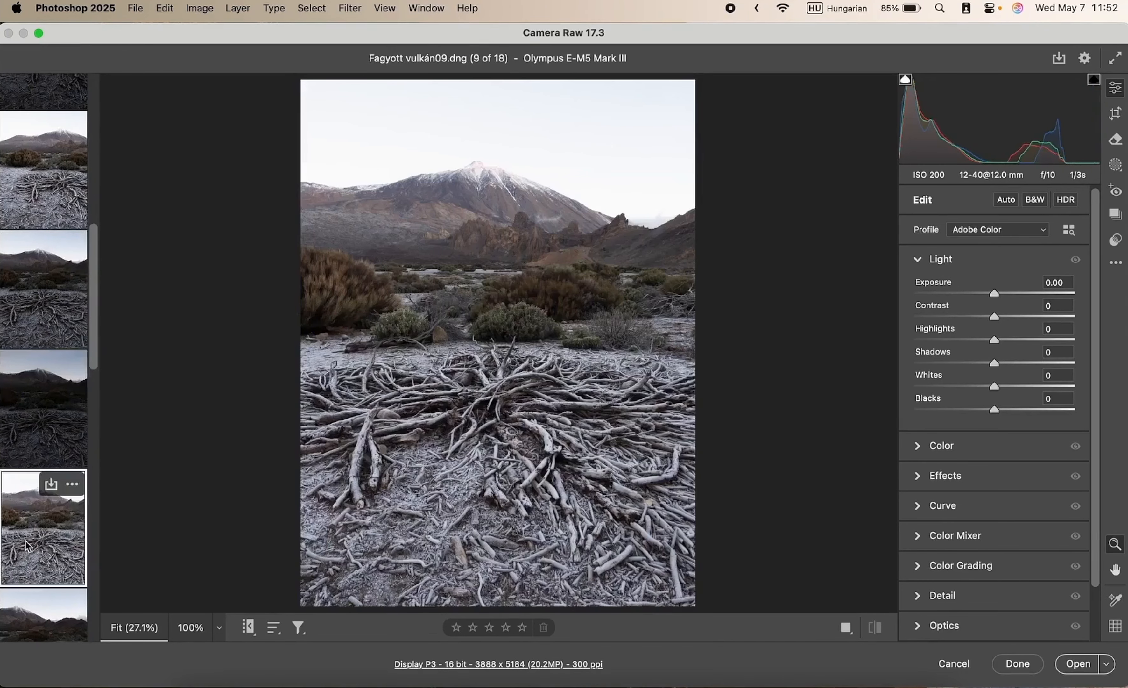
- Review the bracketed shots of the remaining panorama segments, from Fagyott vulkán10.dng towards the end of the filmstrip
scroll(26, 509, "down", 2)
left_click(24, 431)
left_click(16, 558)
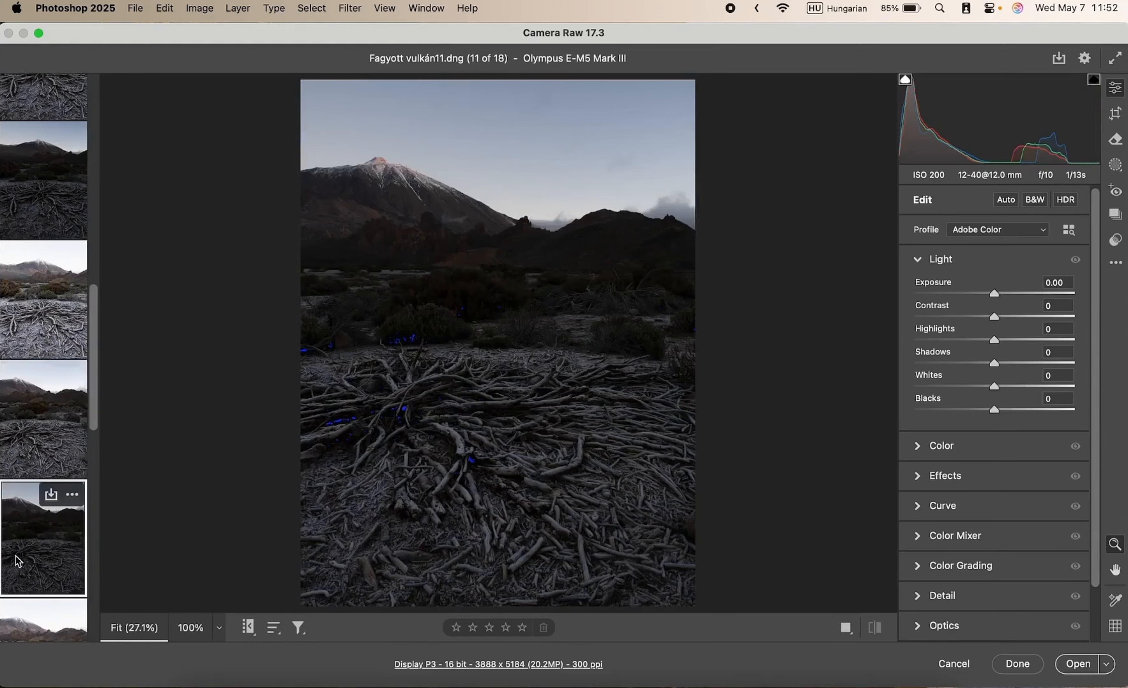
scroll(17, 559, "down", 1)
left_click(19, 563)
scroll(21, 566, "down", 2)
scroll(25, 566, "down", 3)
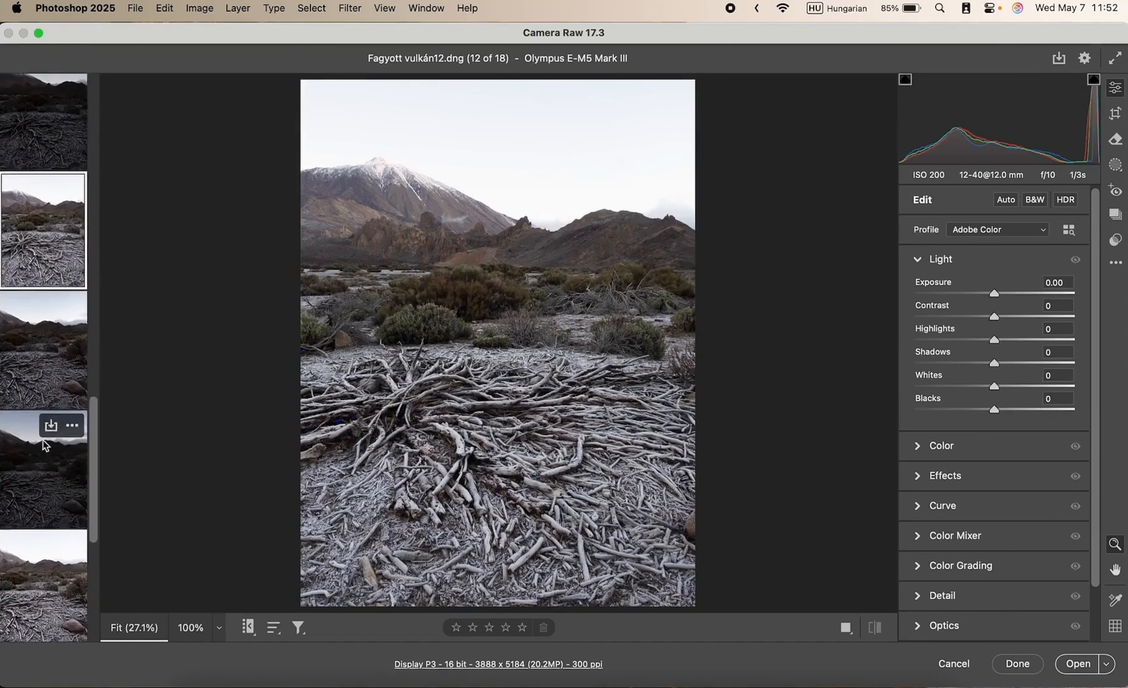
left_click(31, 376)
left_click(20, 487)
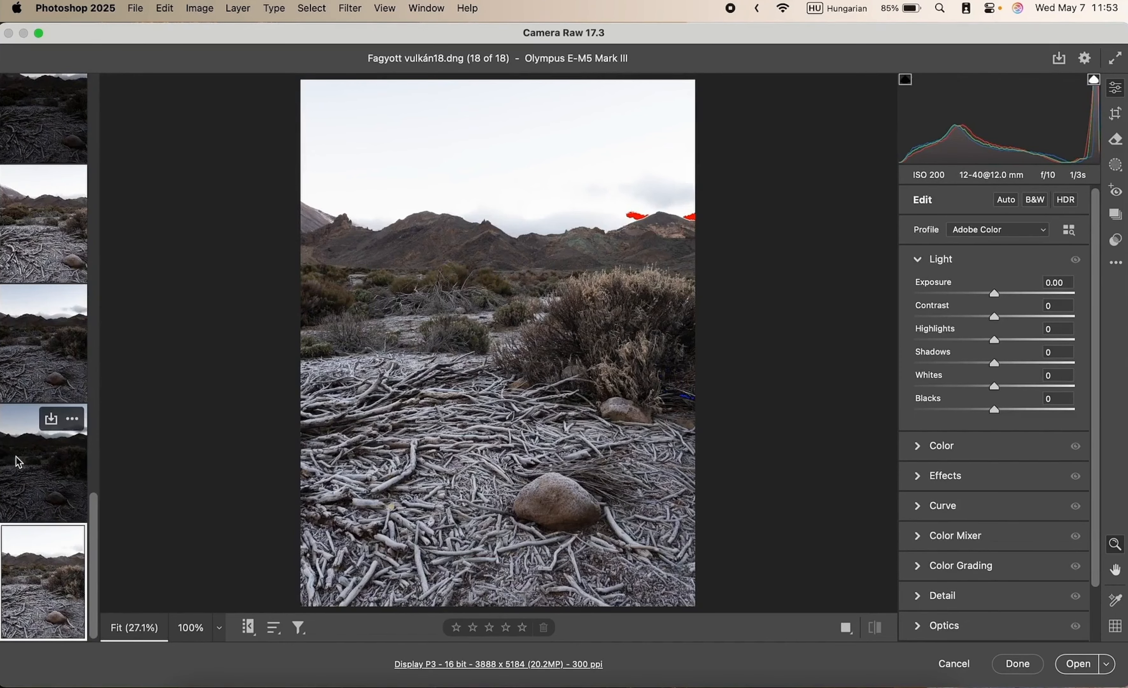
- Compare the first panorama segment's bracketed exposures with the start of the second, Fagyott vulkán01.dng to 04.dng
scroll(15, 456, "up", 20)
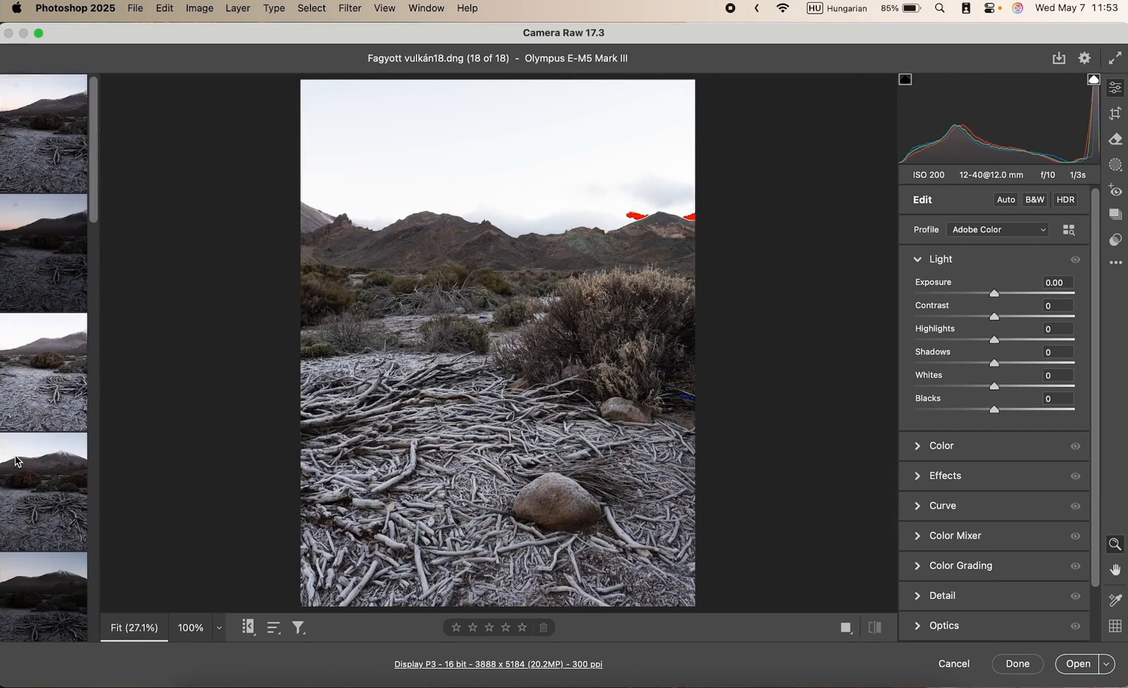
left_click(45, 181)
left_click(29, 279)
left_click(22, 401)
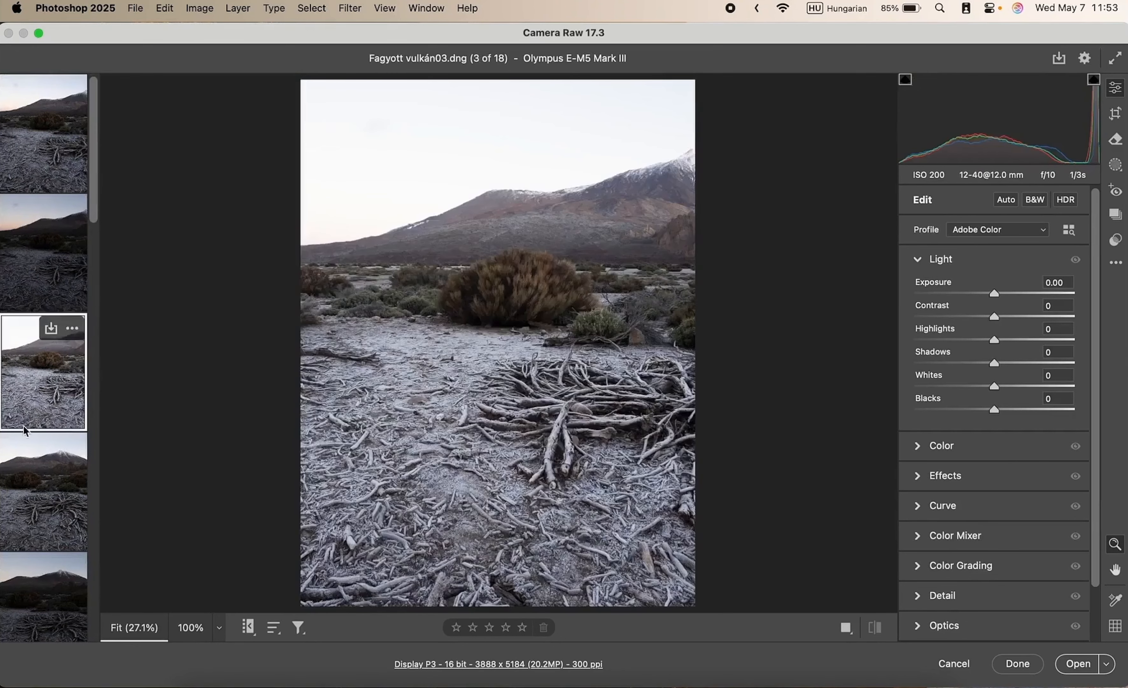
left_click(21, 519)
left_click(51, 367)
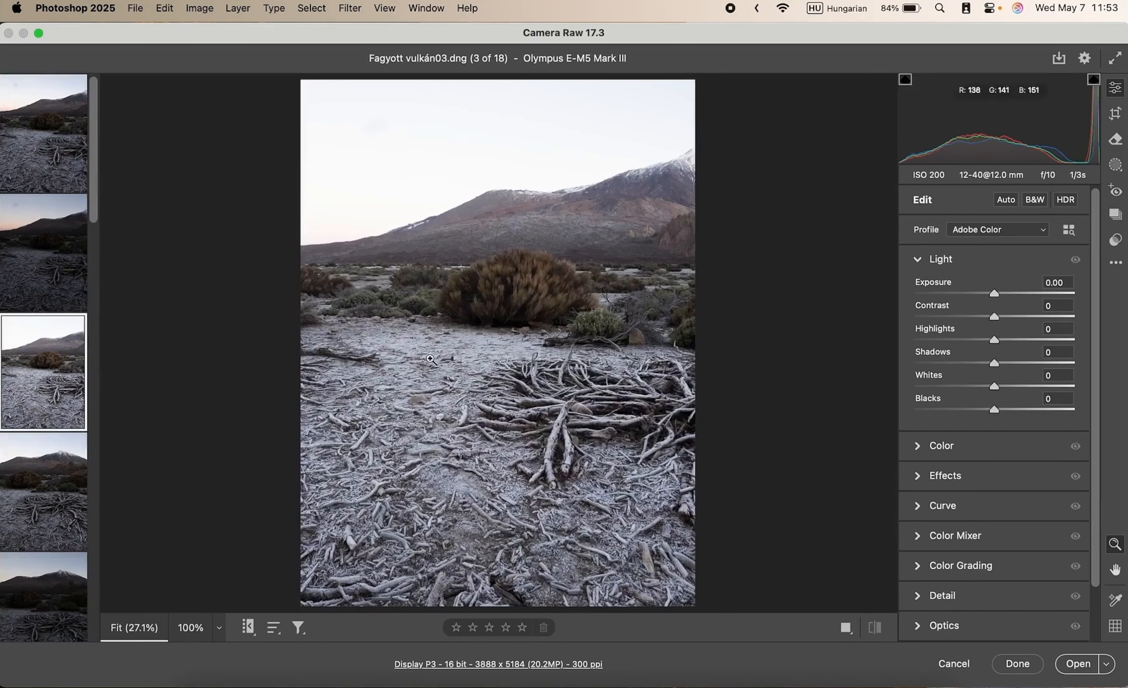
left_click(37, 509)
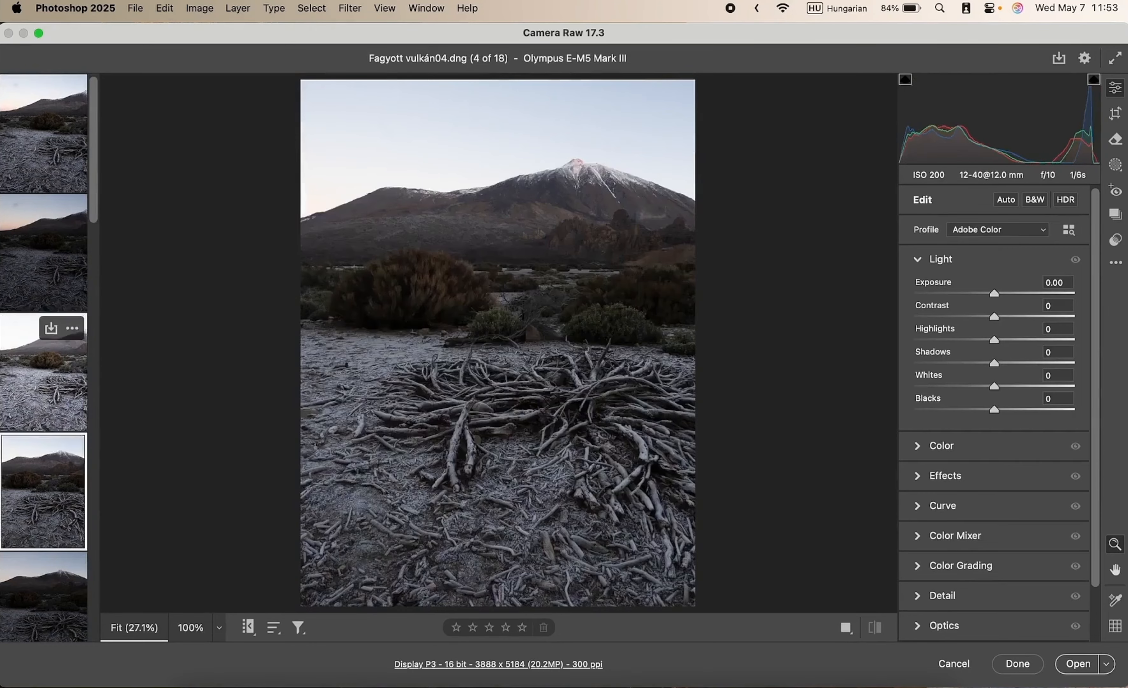
left_click(36, 424)
left_click(25, 516)
left_click(22, 393)
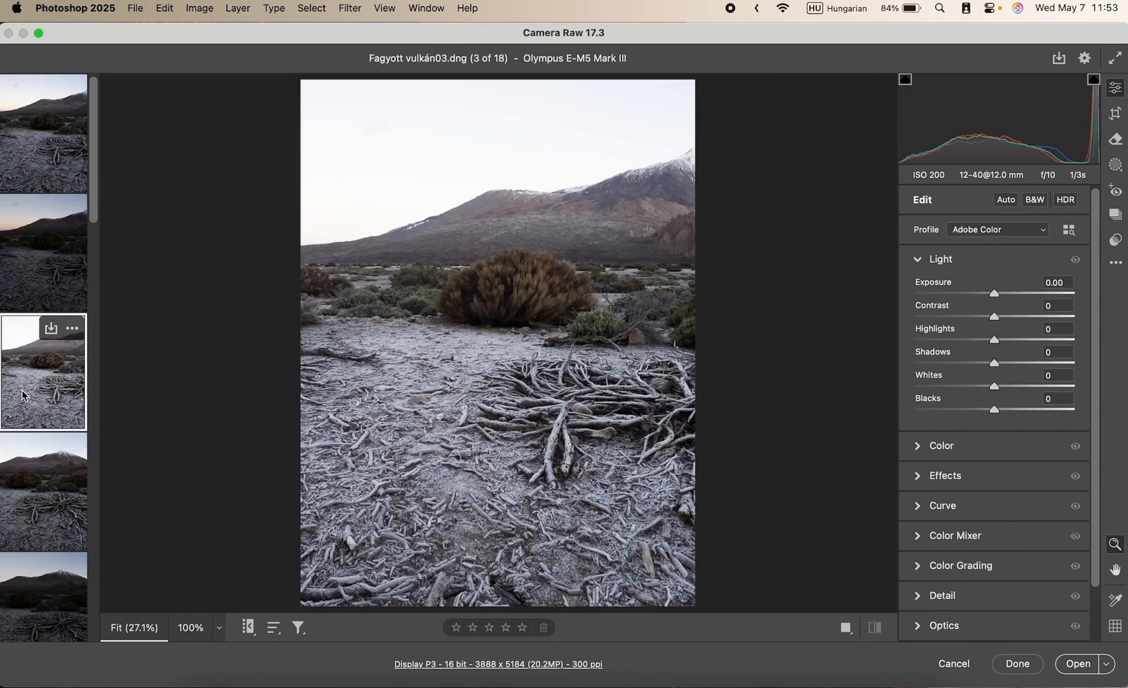
- Select all 18 bracketed shots and start Merge to HDR Panorama
left_click(51, 171)
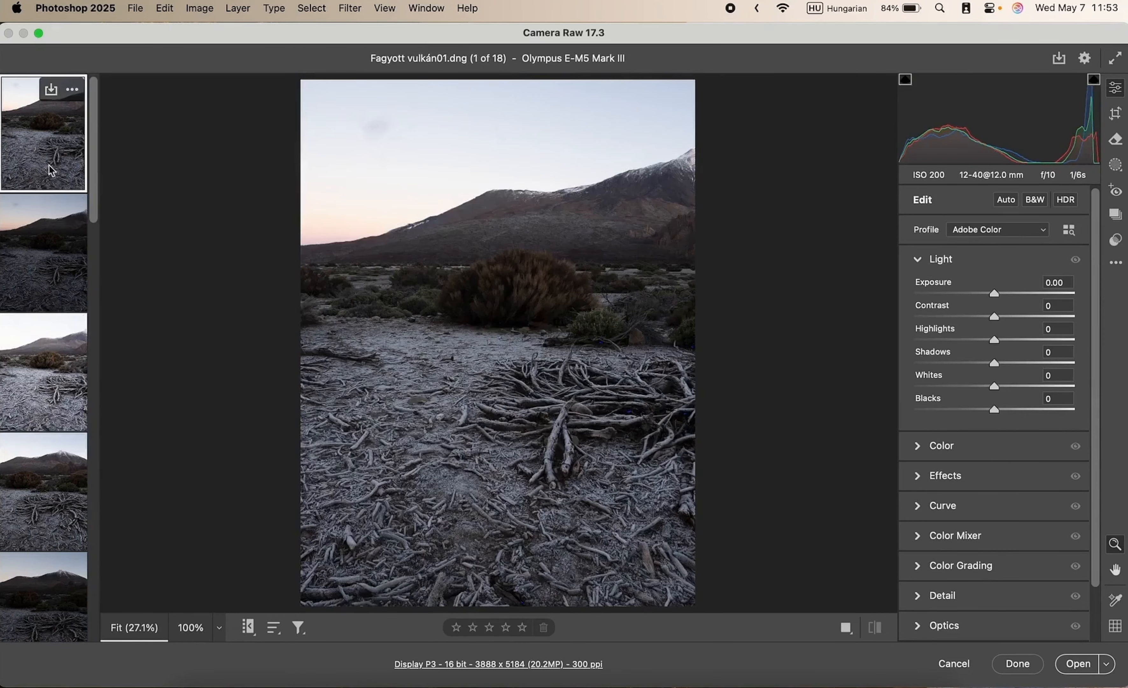
key("super+a")
key("super+a")
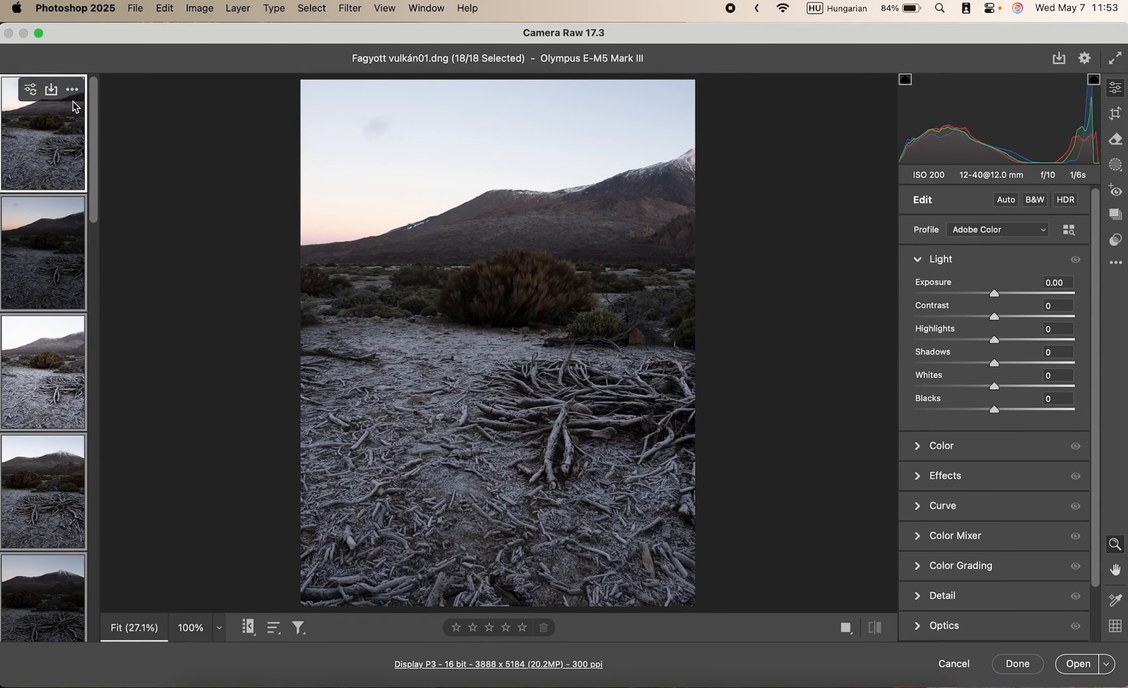
left_click(73, 89)
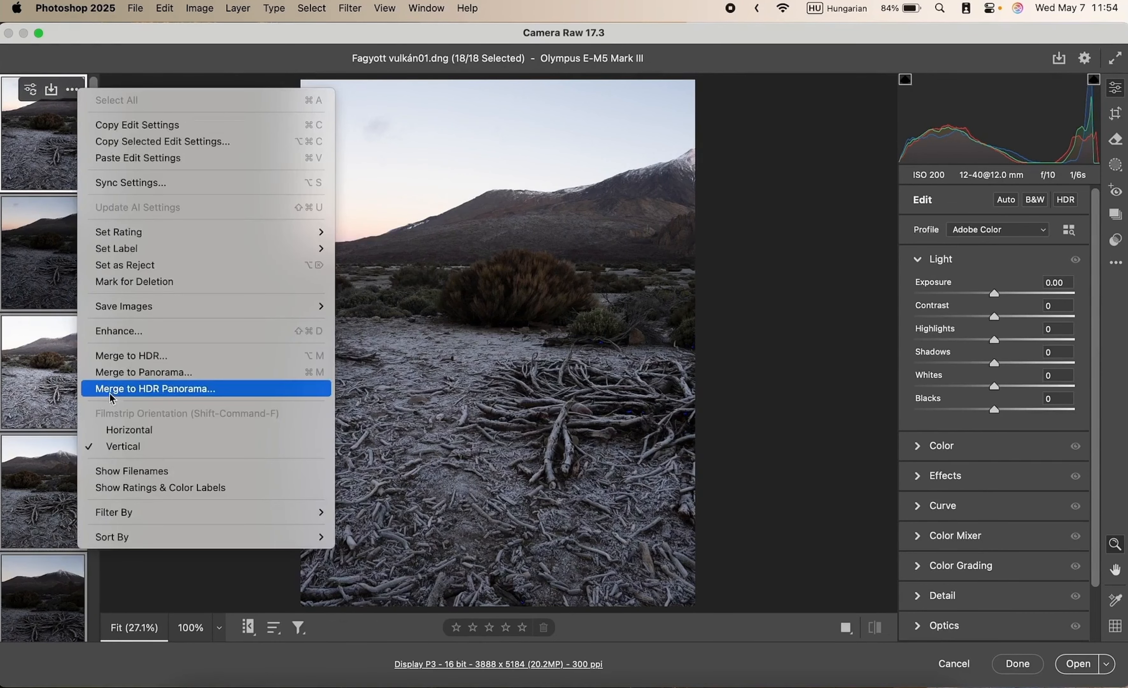
left_click(224, 391)
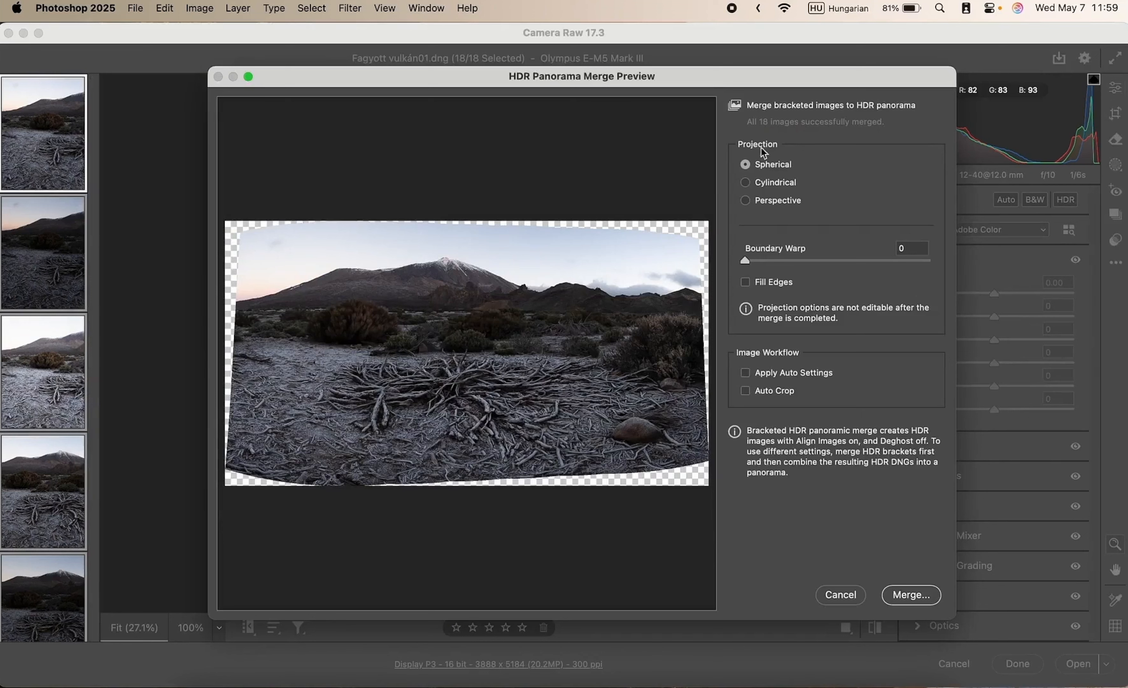
- Compare the Spherical, Cylindrical and Perspective projections for the merge and choose Cylindrical
left_click(746, 183)
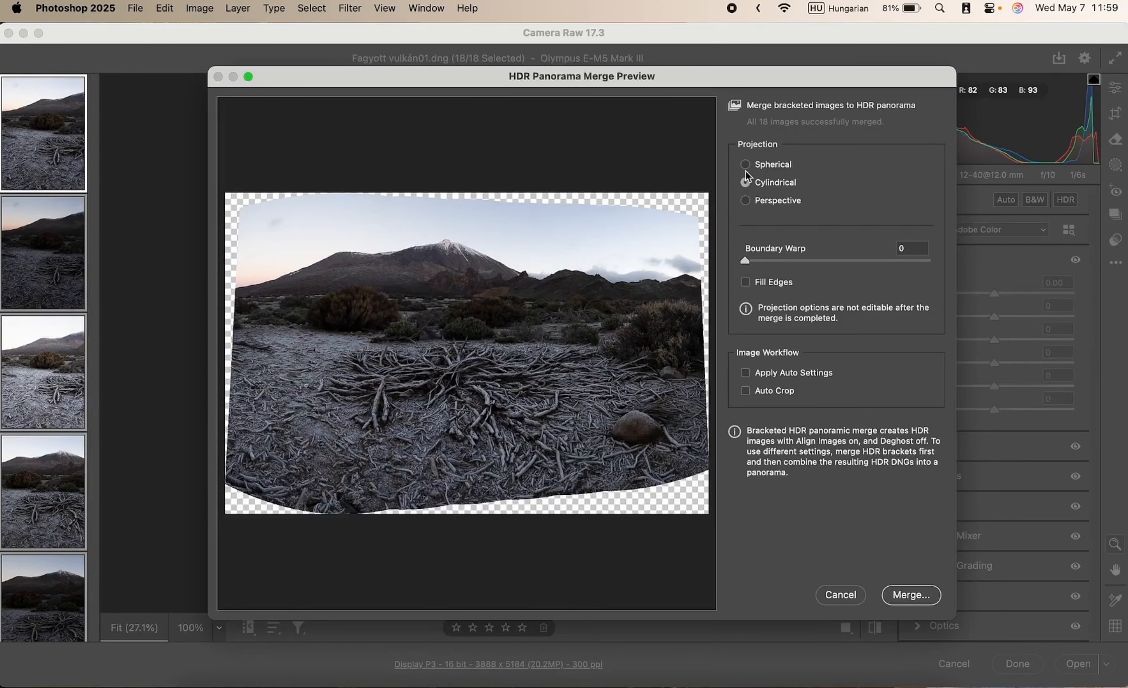
left_click(746, 166)
left_click(746, 183)
left_click(747, 204)
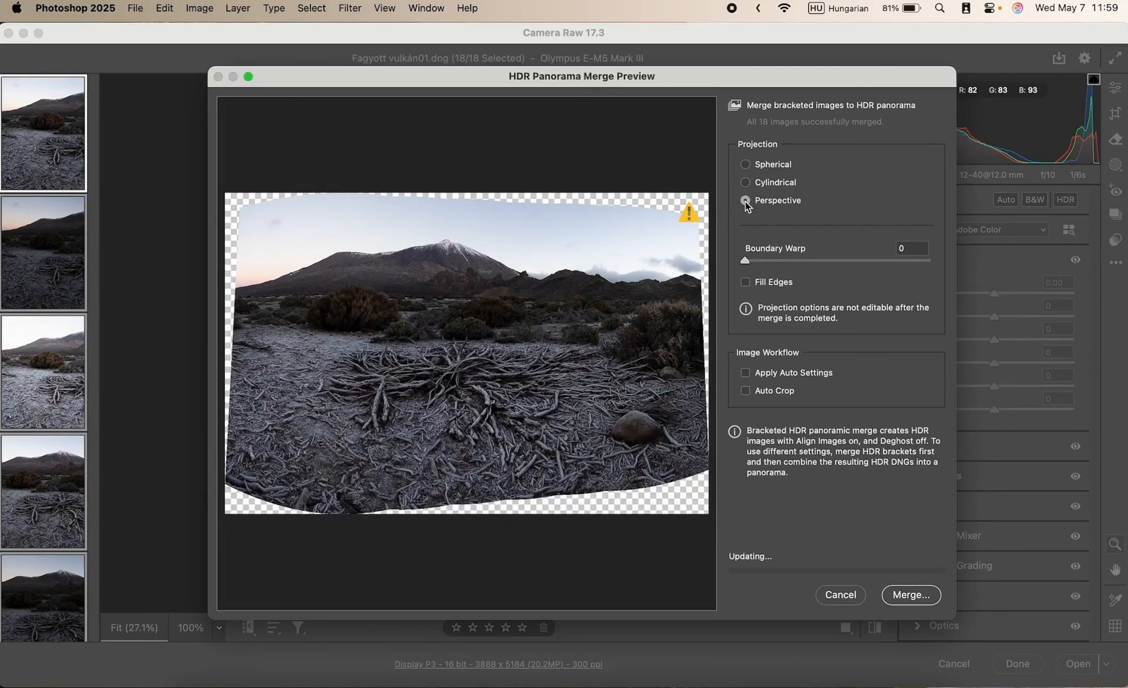
left_click(746, 165)
left_click(747, 183)
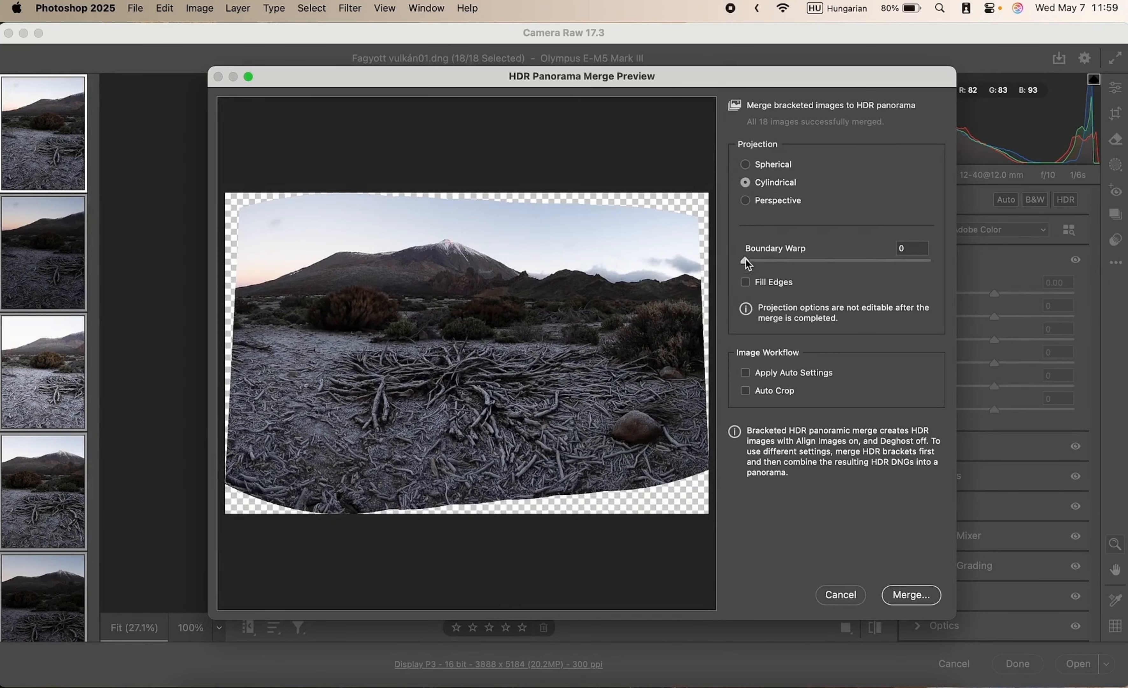
- Try Boundary Warp at 100, return it to 0, and save the merge as Fagyott vulkán01-HDR-Pano.dng in the Frozen vulcano folder
left_click_drag(745, 261, 948, 280)
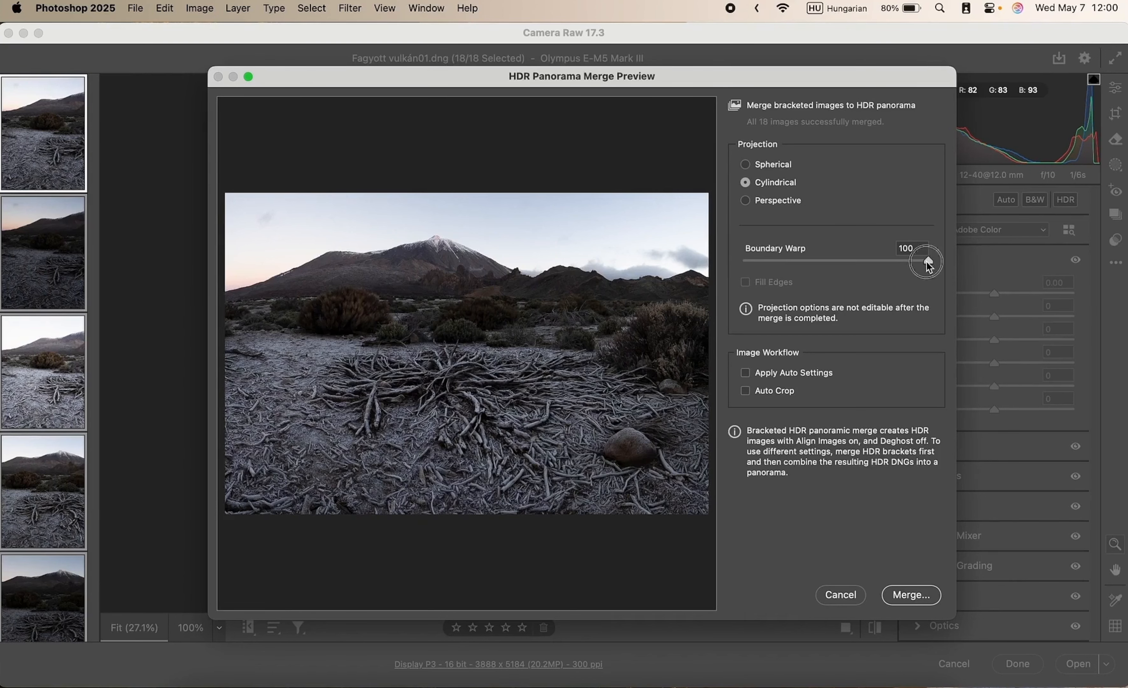
left_click_drag(928, 263, 718, 260)
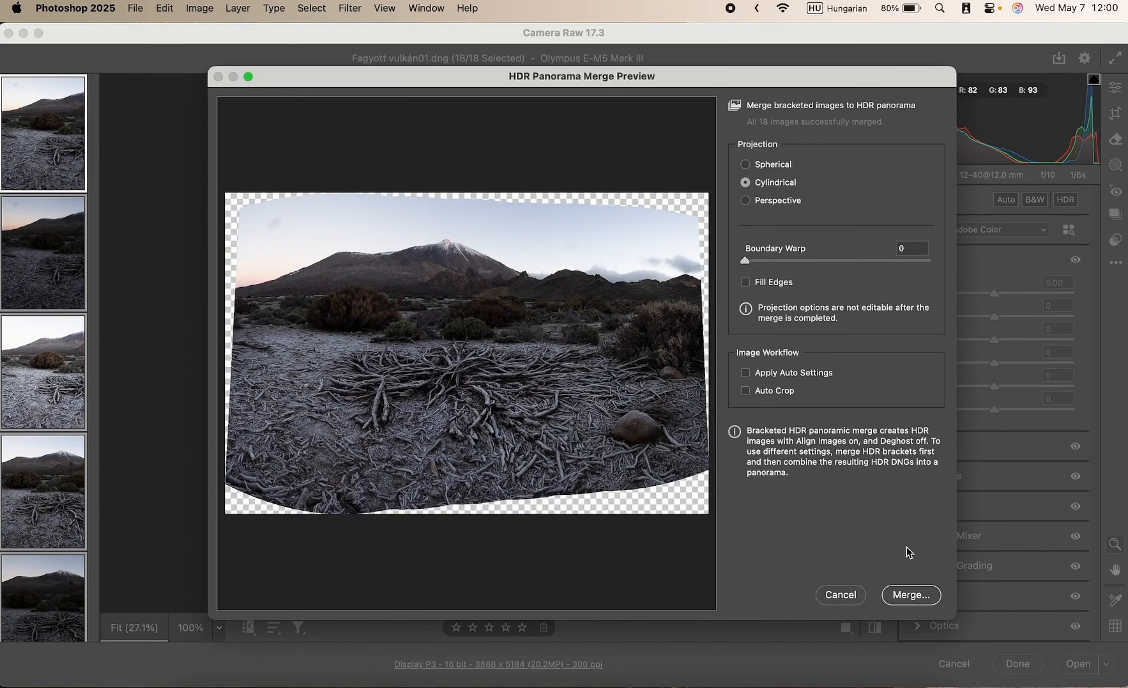
left_click(911, 594)
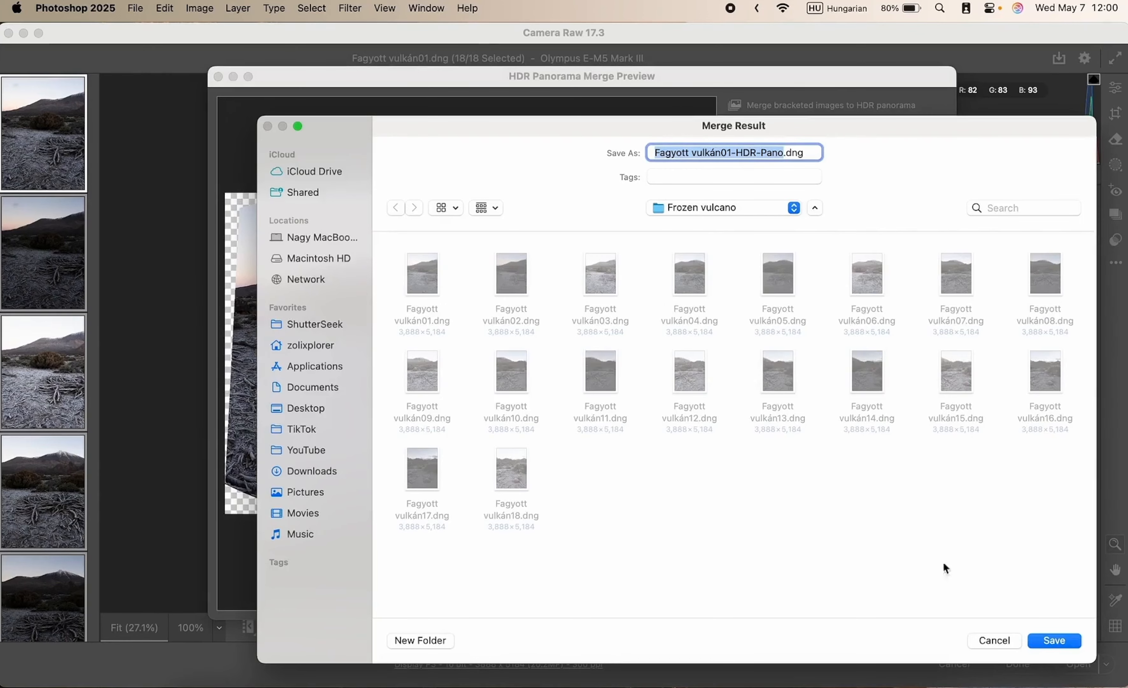
left_click(1049, 641)
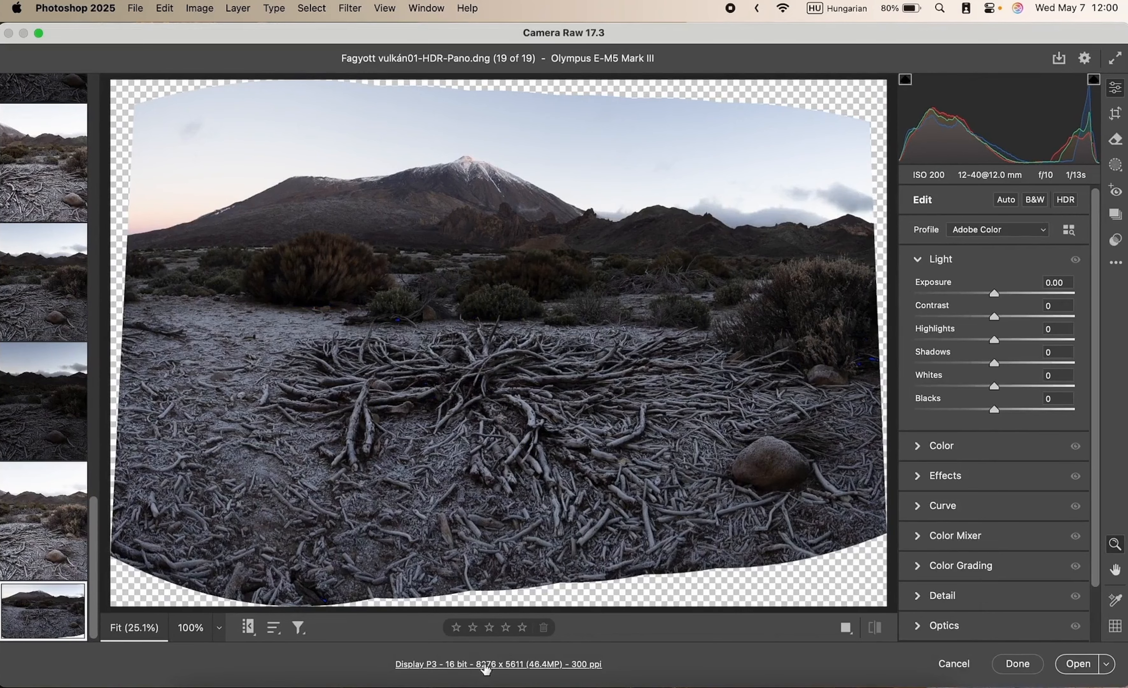
- Check the color space and bit depth in the workflow preferences, keeping Display P3
left_click(465, 668)
left_click(533, 172)
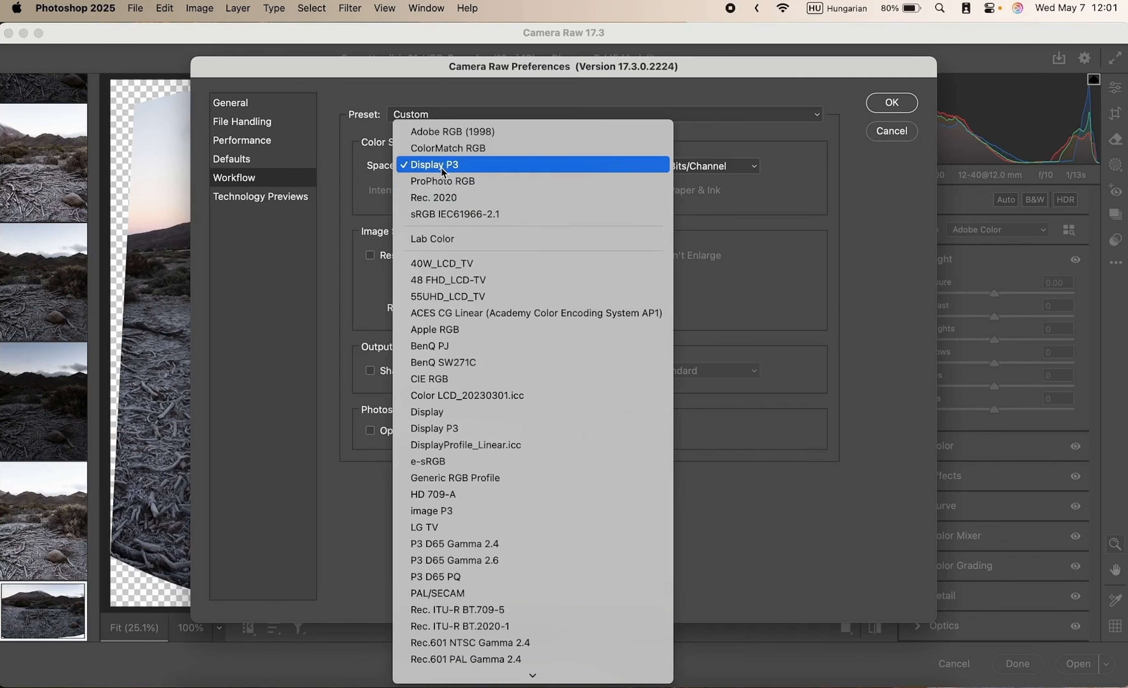
left_click(430, 166)
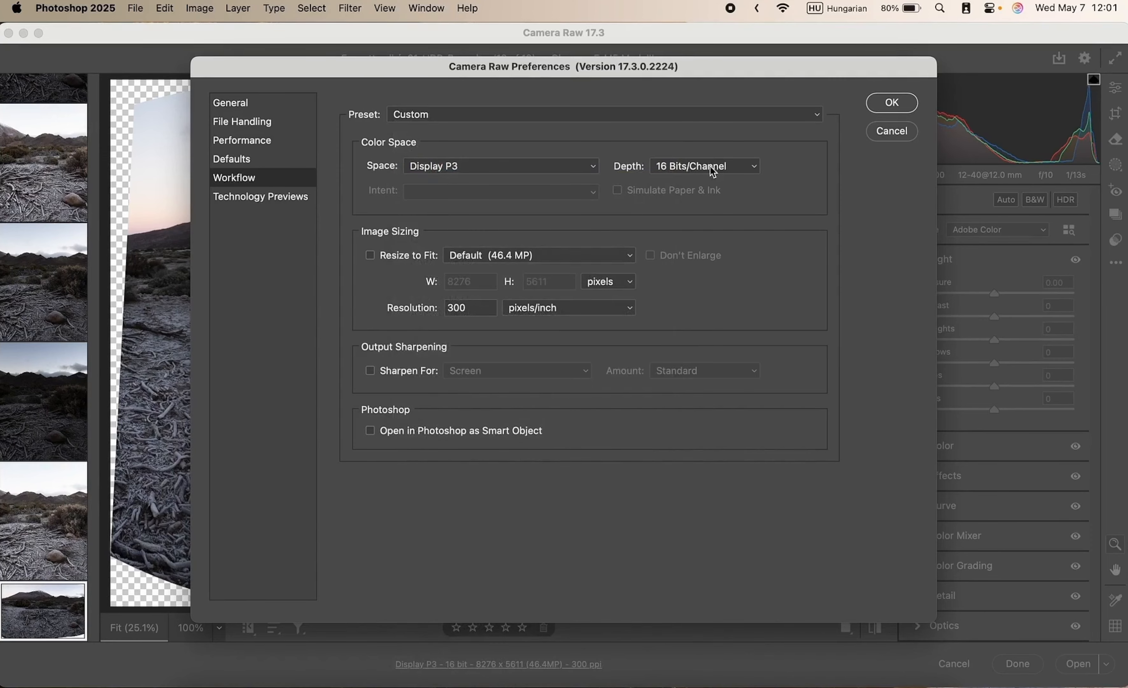
left_click(886, 114)
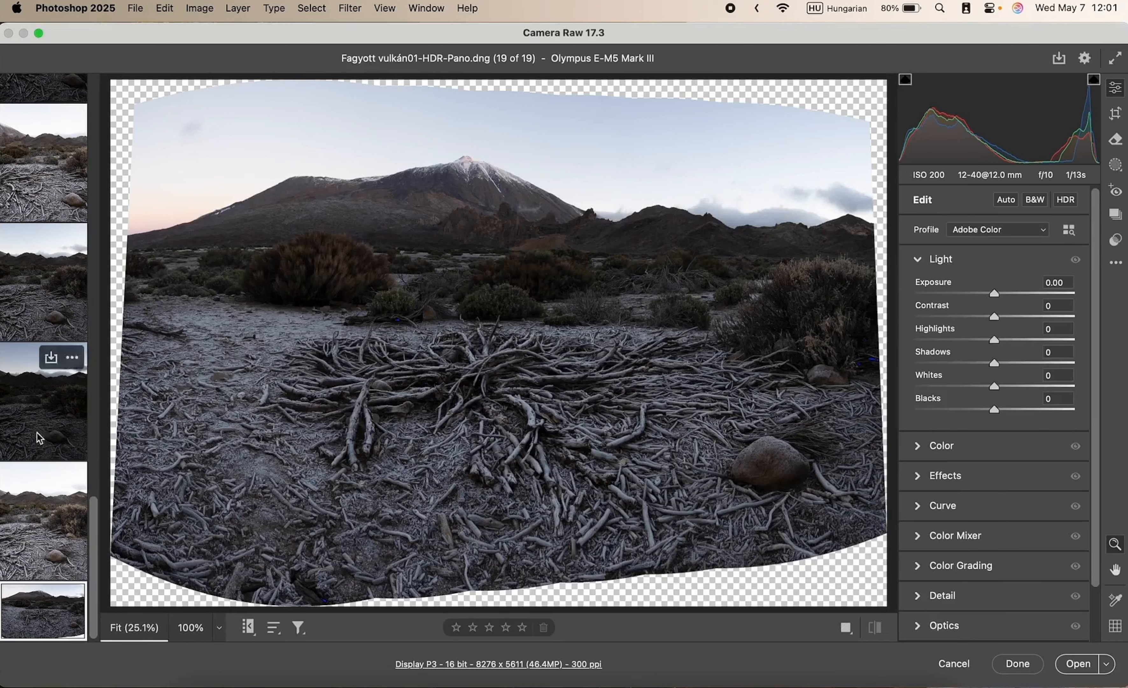
- Hide the filmstrip and apply the Adobe Landscape profile to the merged panorama
left_click(249, 631)
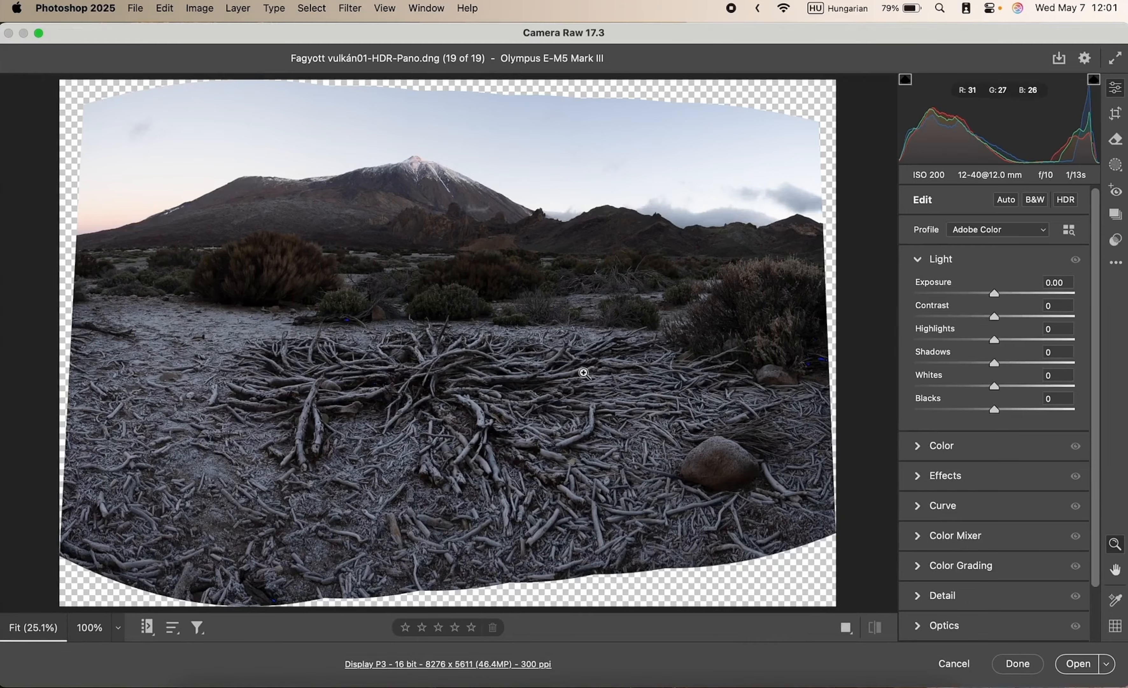
left_click(1008, 232)
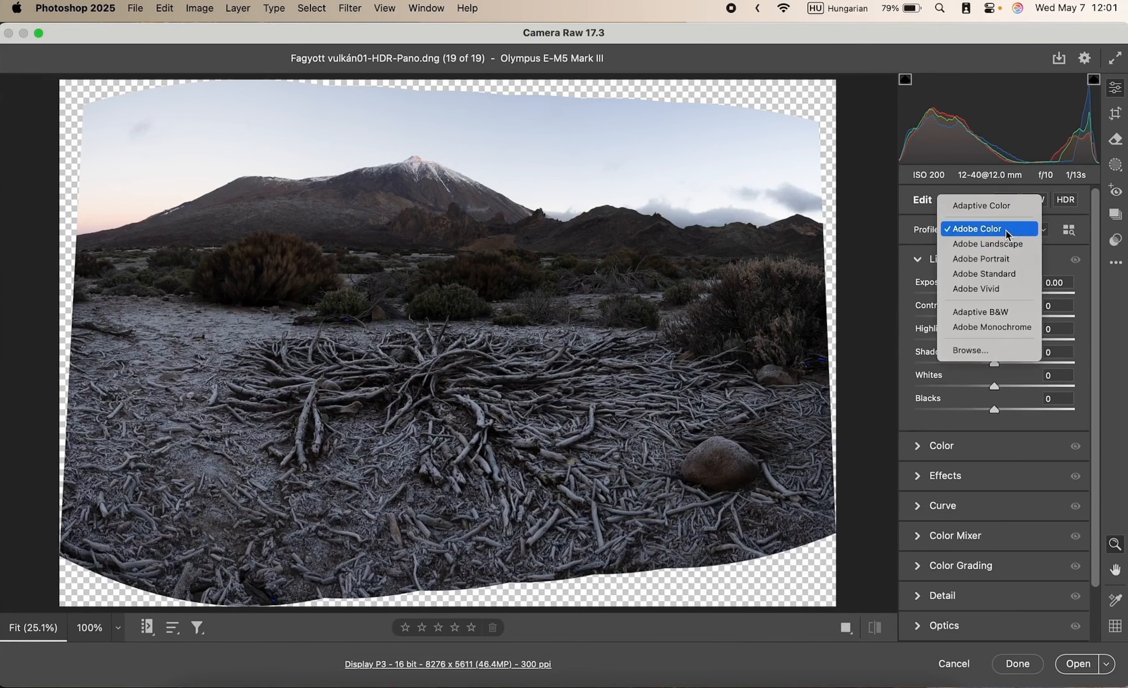
left_click(998, 249)
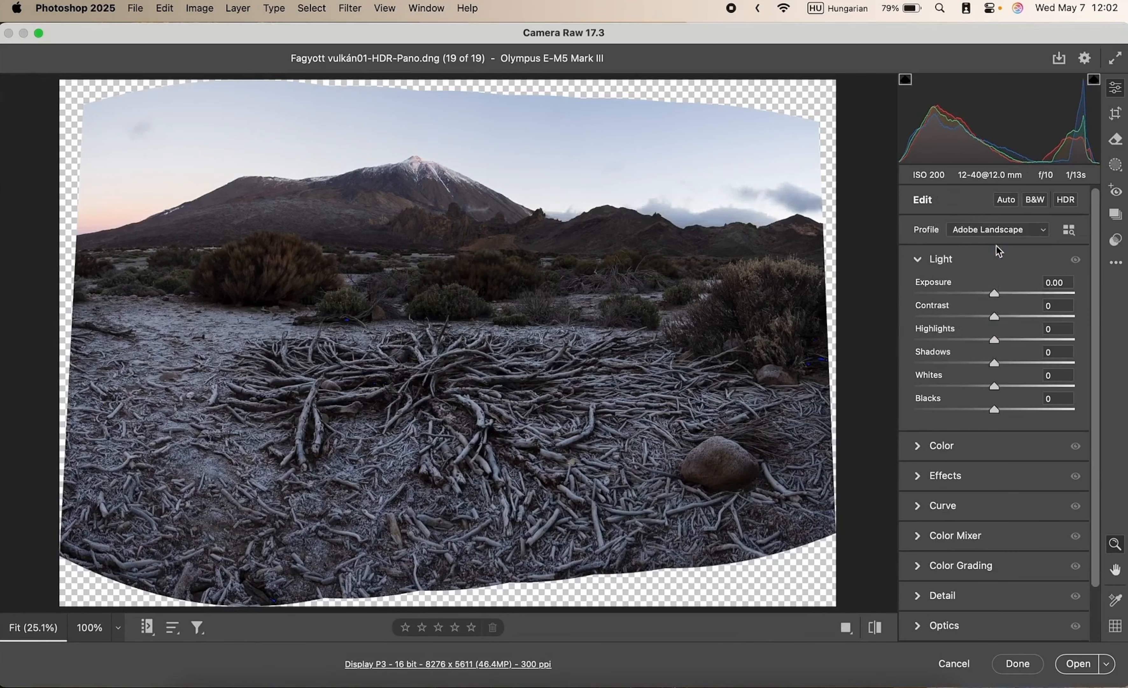
- Apply Auto adjustments to the panorama and reset Blacks, Vibrance and Saturation to 0
left_click(1006, 200)
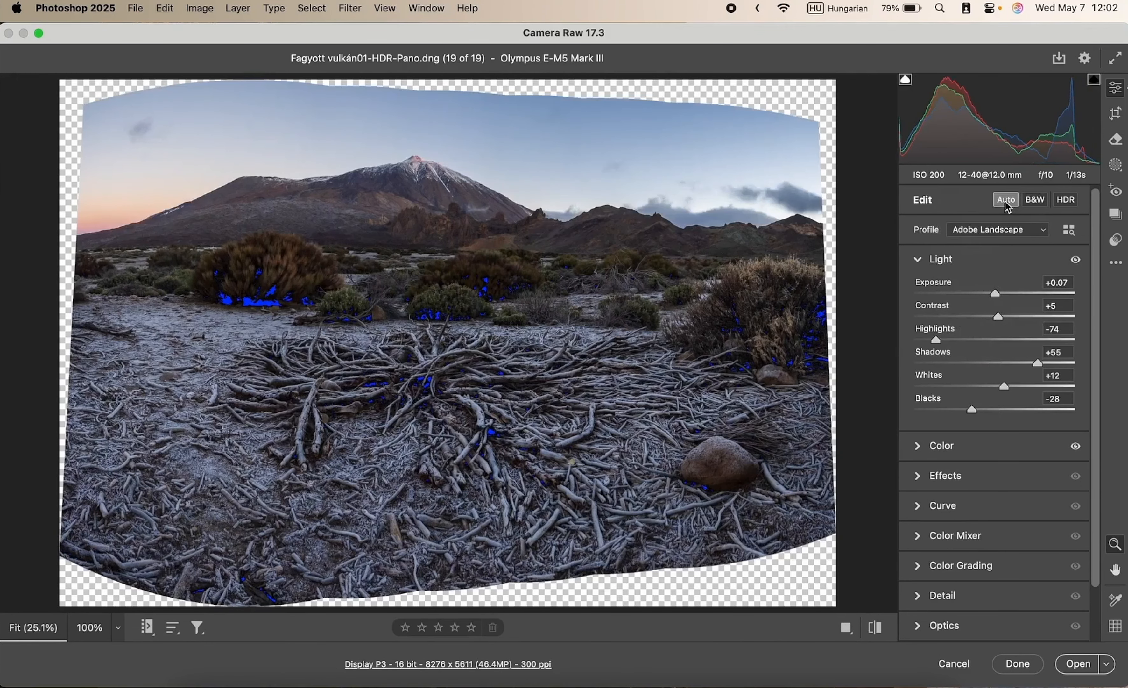
double_click(972, 407)
left_click(947, 452)
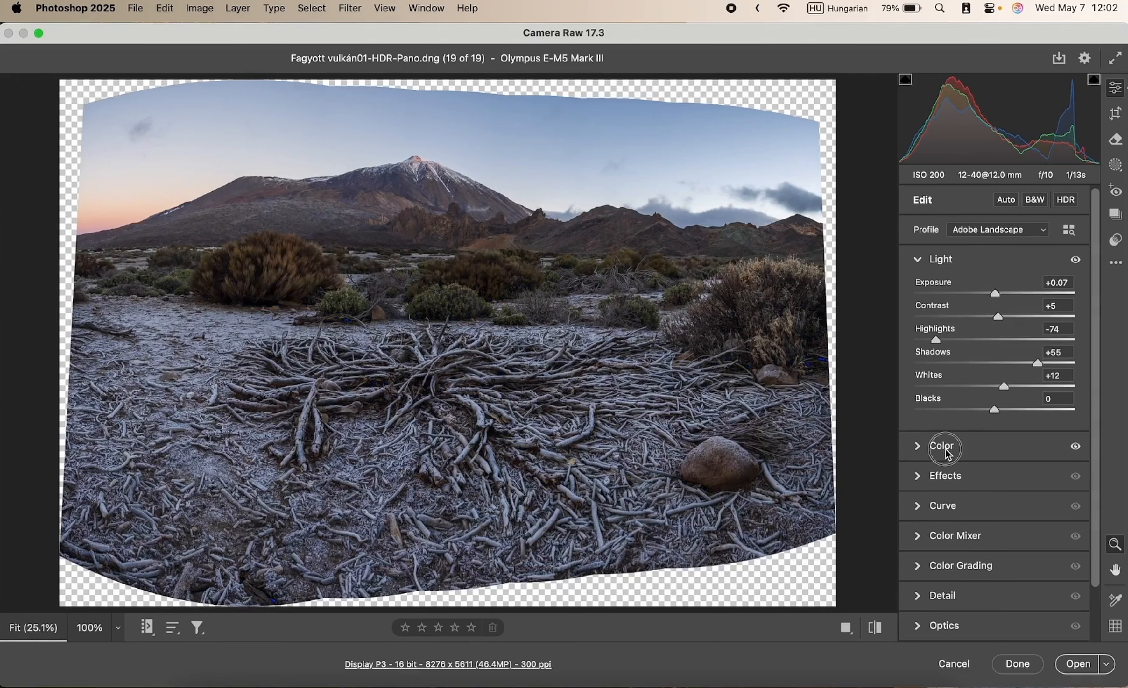
double_click(1010, 396)
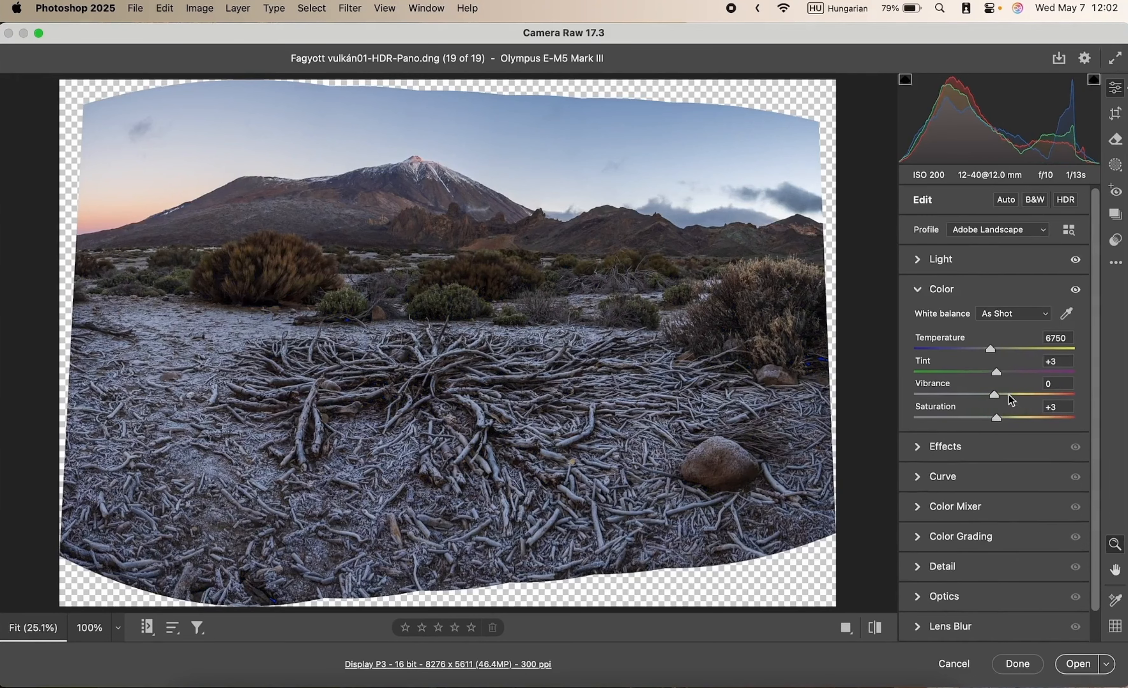
double_click(995, 418)
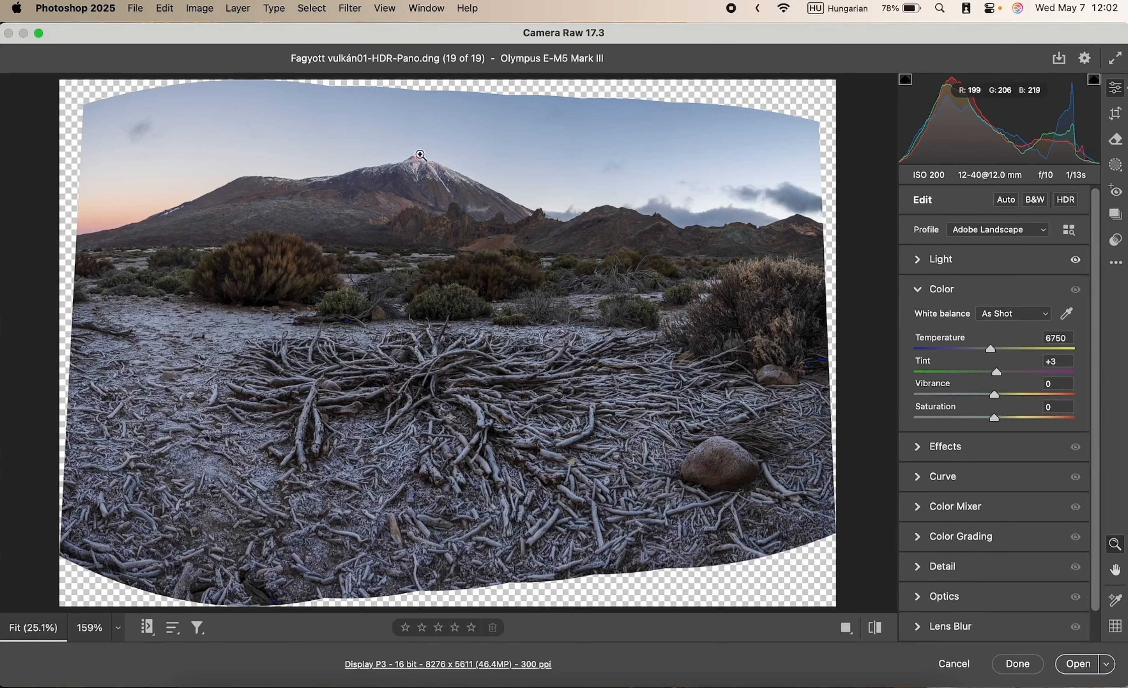
- Sample the snow just below the volcano's peak for white balance, giving Temperature 7850 and Tint +2
left_click(436, 171)
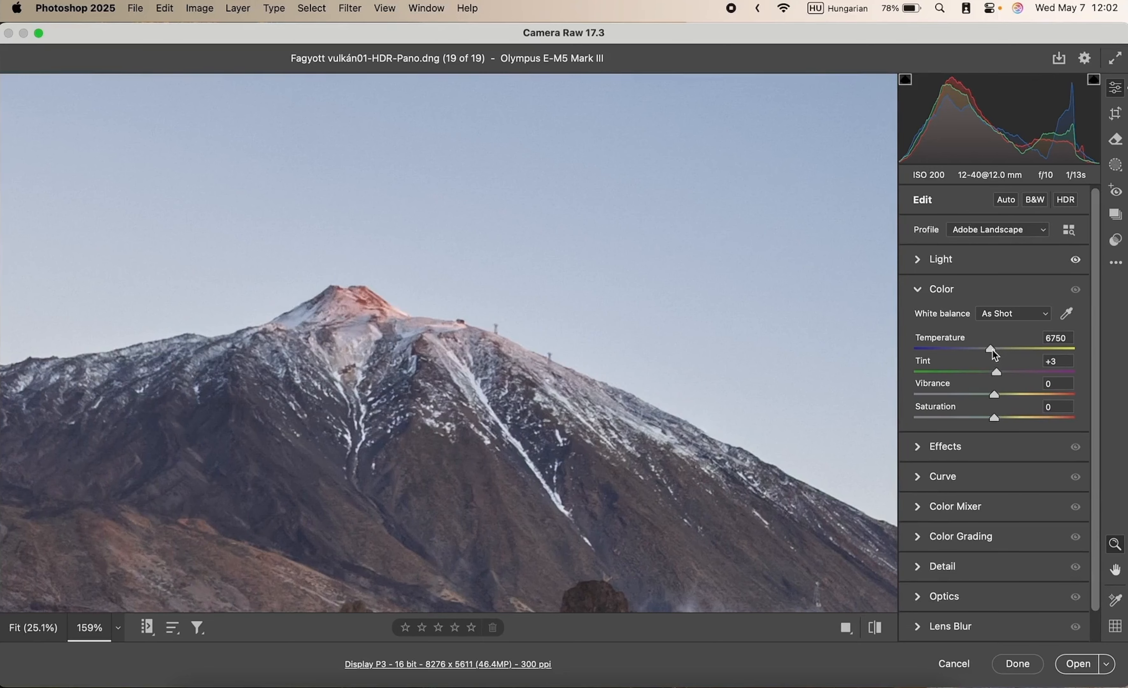
mouse_move(993, 351)
left_mouse_down()
mouse_move(1004, 352)
mouse_move(991, 348)
left_mouse_up()
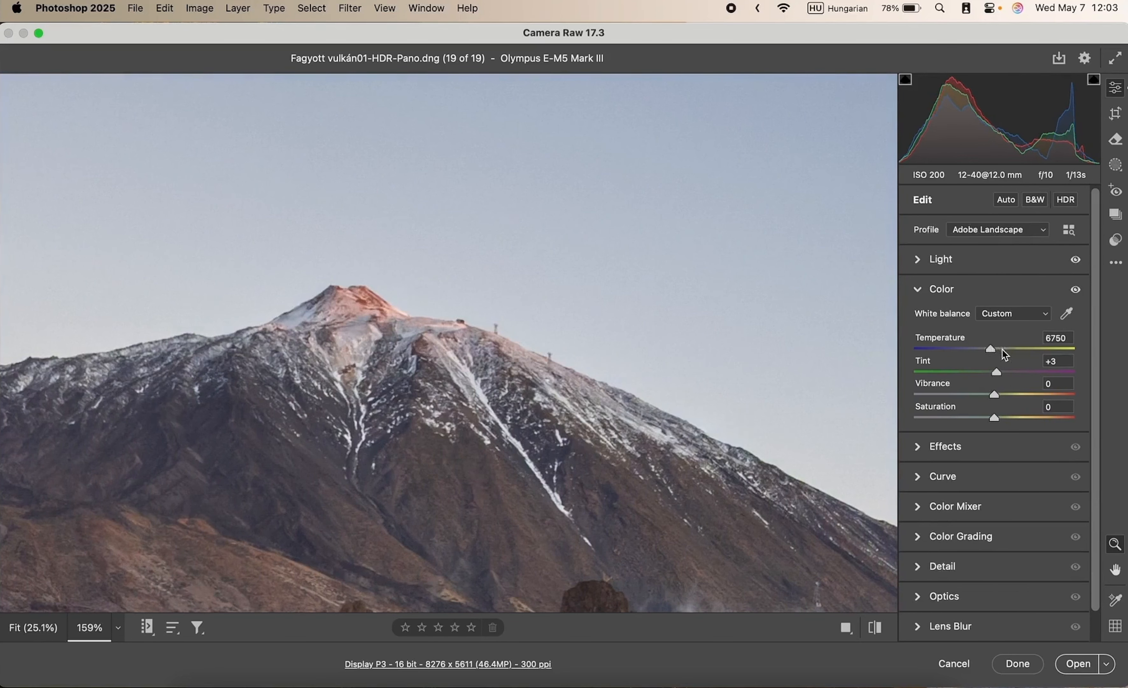
left_click(1068, 315)
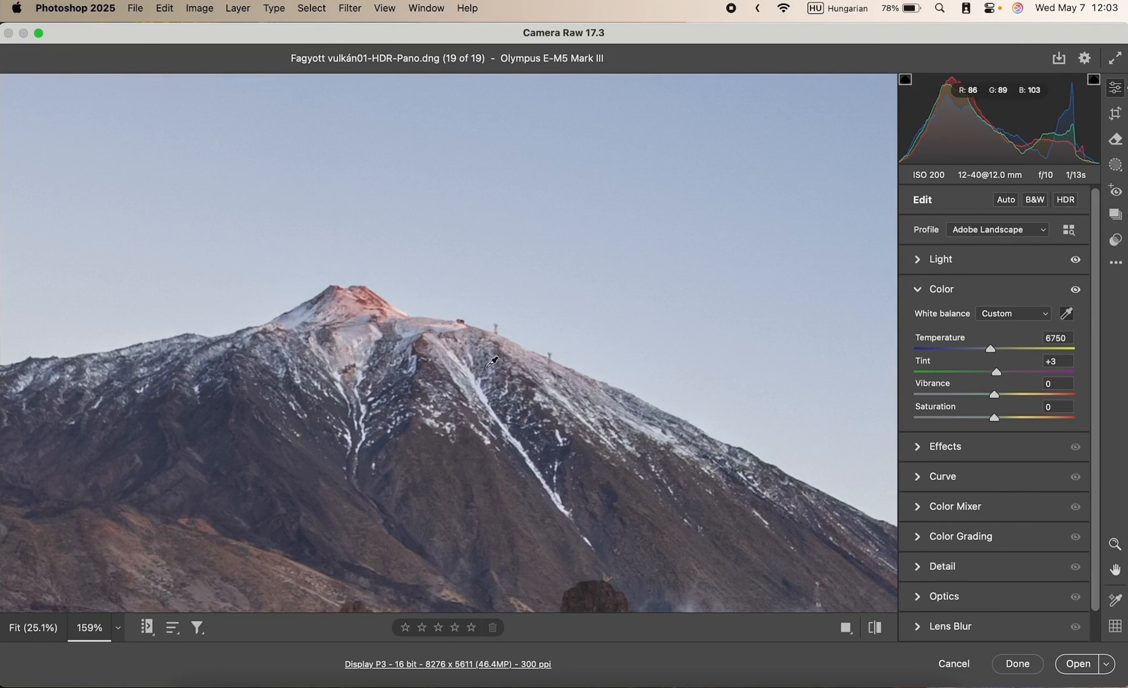
left_click(454, 354)
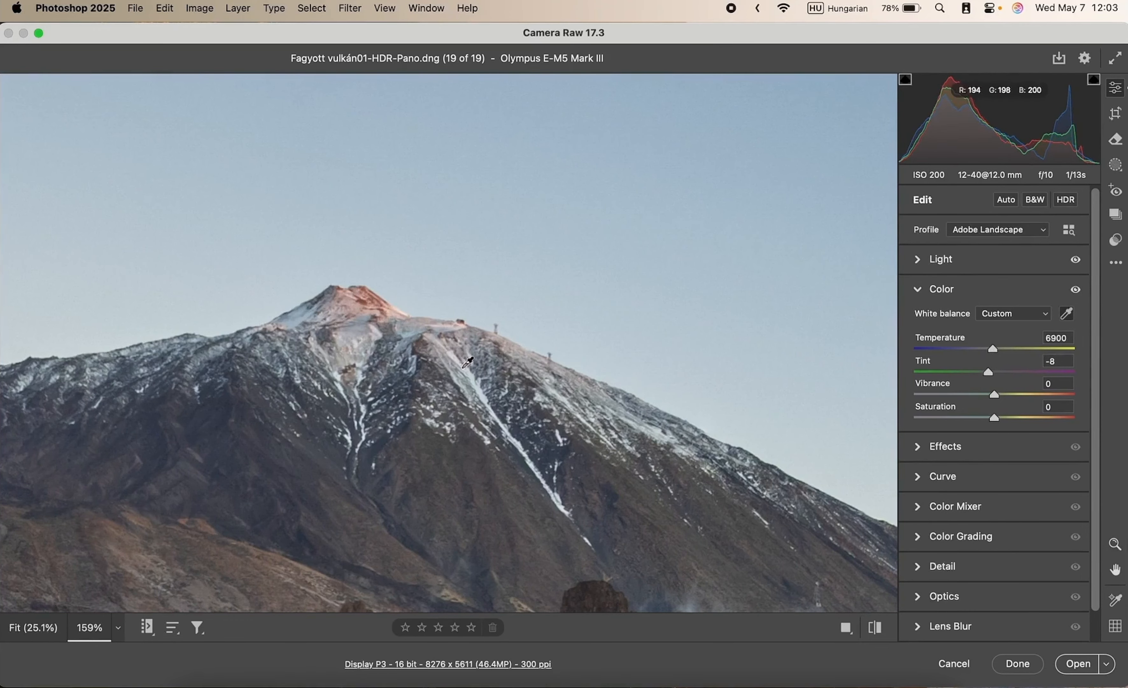
left_click(473, 376)
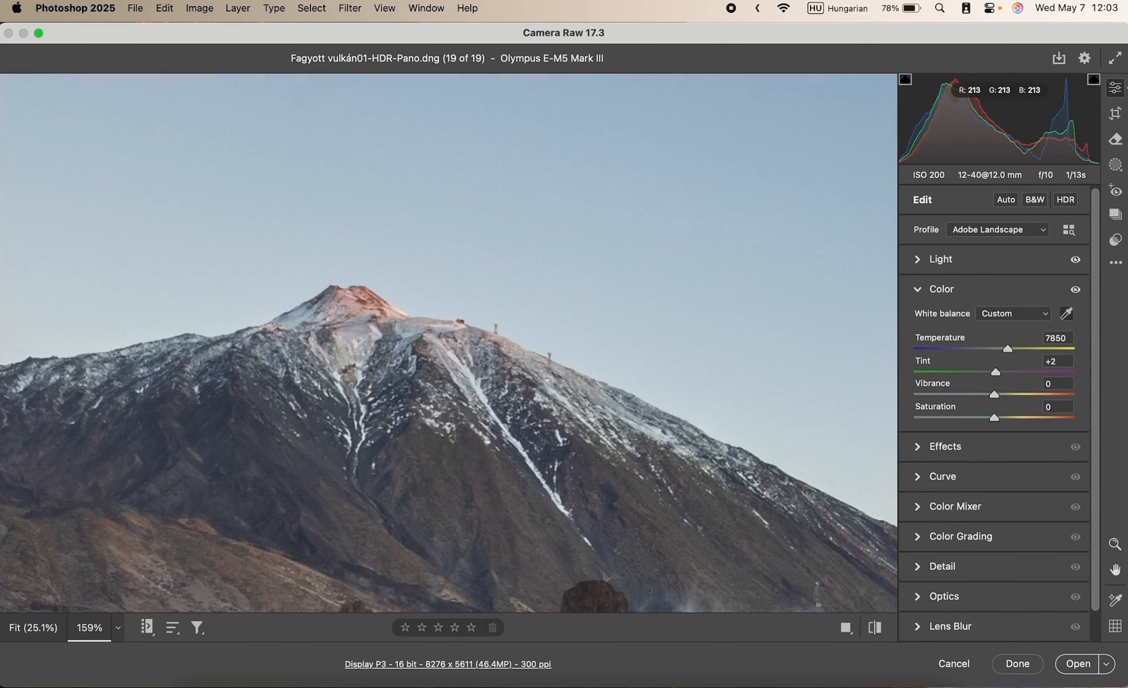
left_click(1067, 314)
key("super+0")
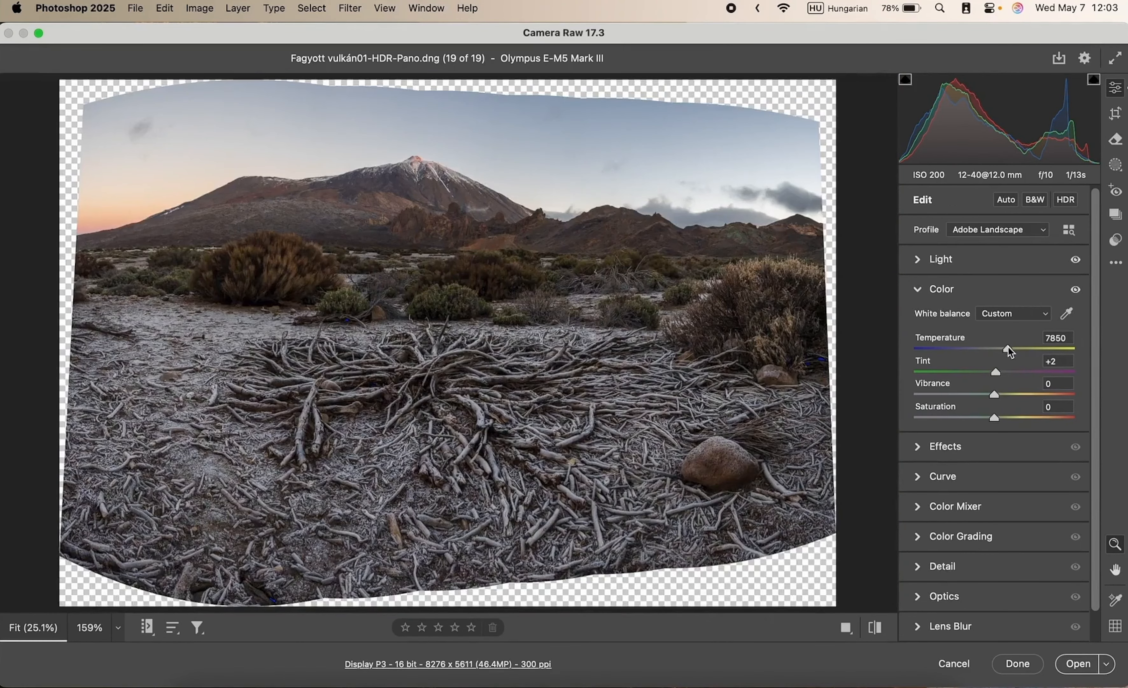
- Fine-tune the panorama's white balance to Temperature 7300 and Tint -2
left_click_drag(1008, 349, 999, 348)
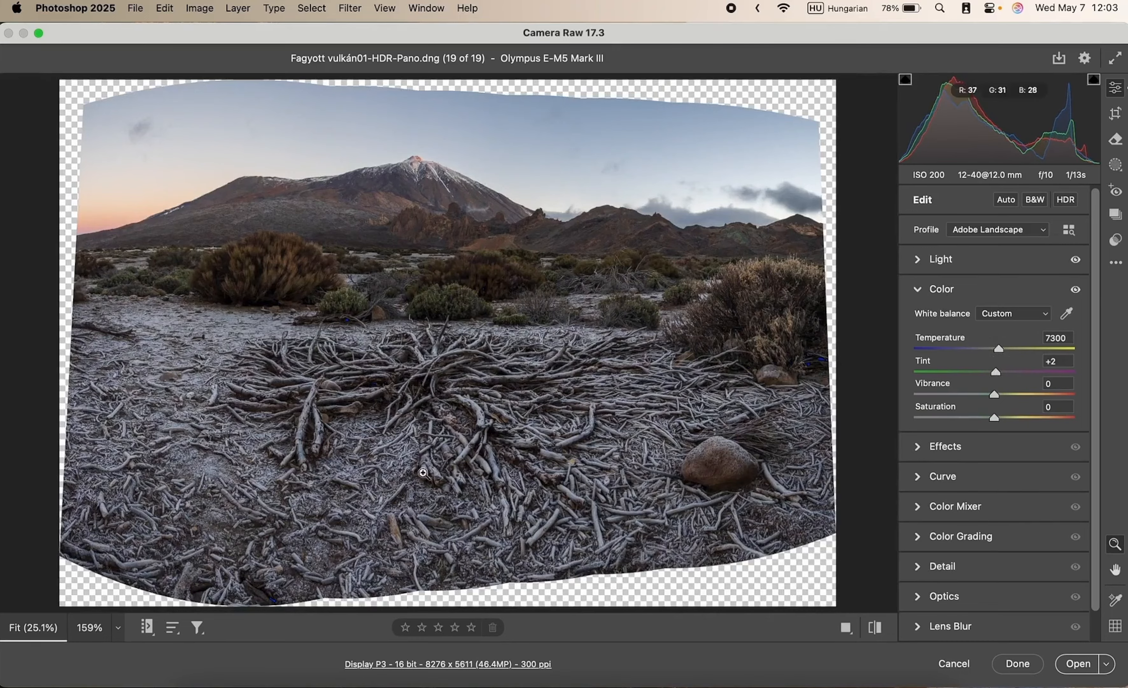
left_click(997, 371)
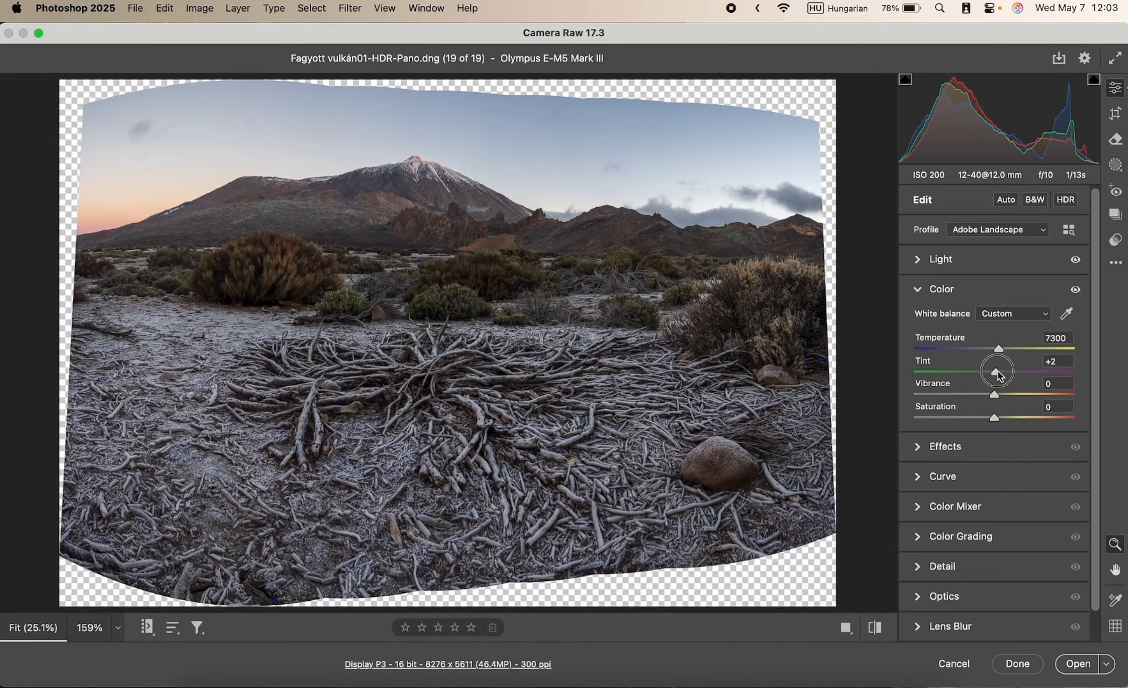
left_click_drag(997, 371, 995, 371)
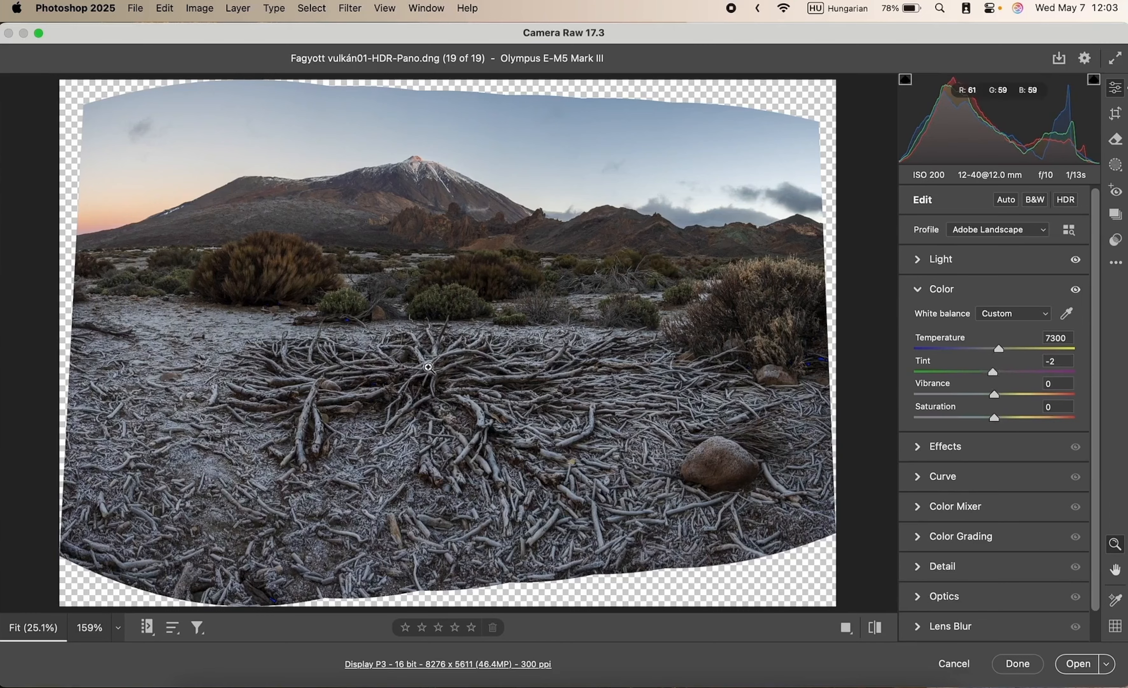
- Compare the panorama's colors with the display's True Tone switched on and off in the macOS display controls
left_click_drag(429, 370, 429, 437)
scroll(384, 318, "down", 2)
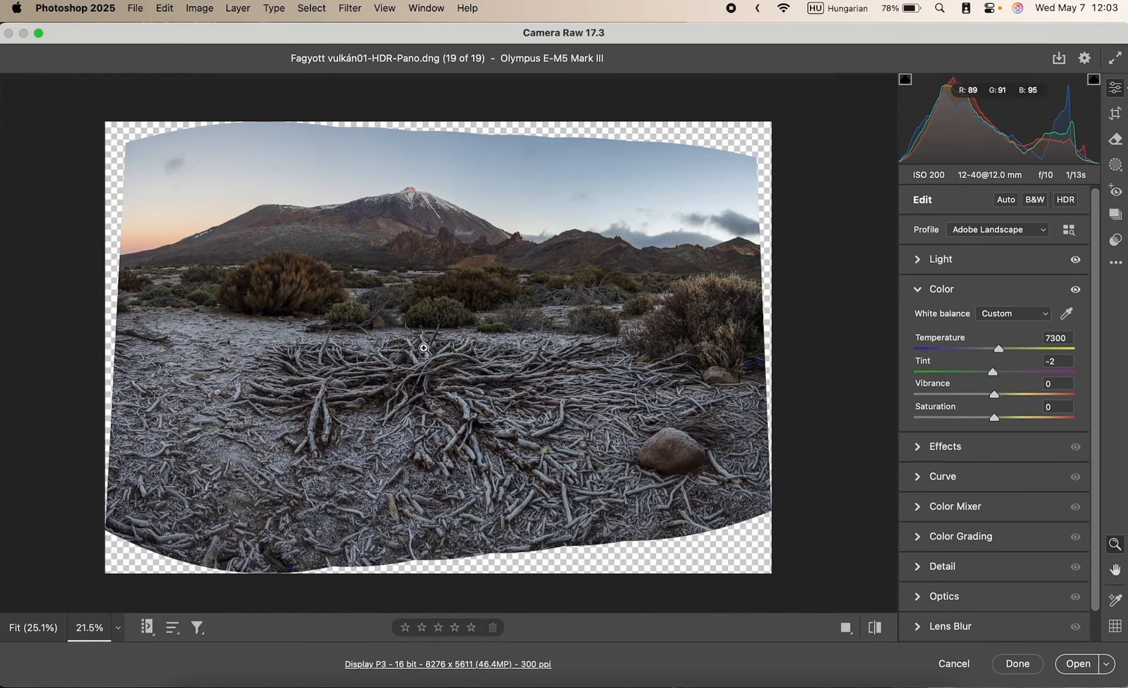
left_click(992, 9)
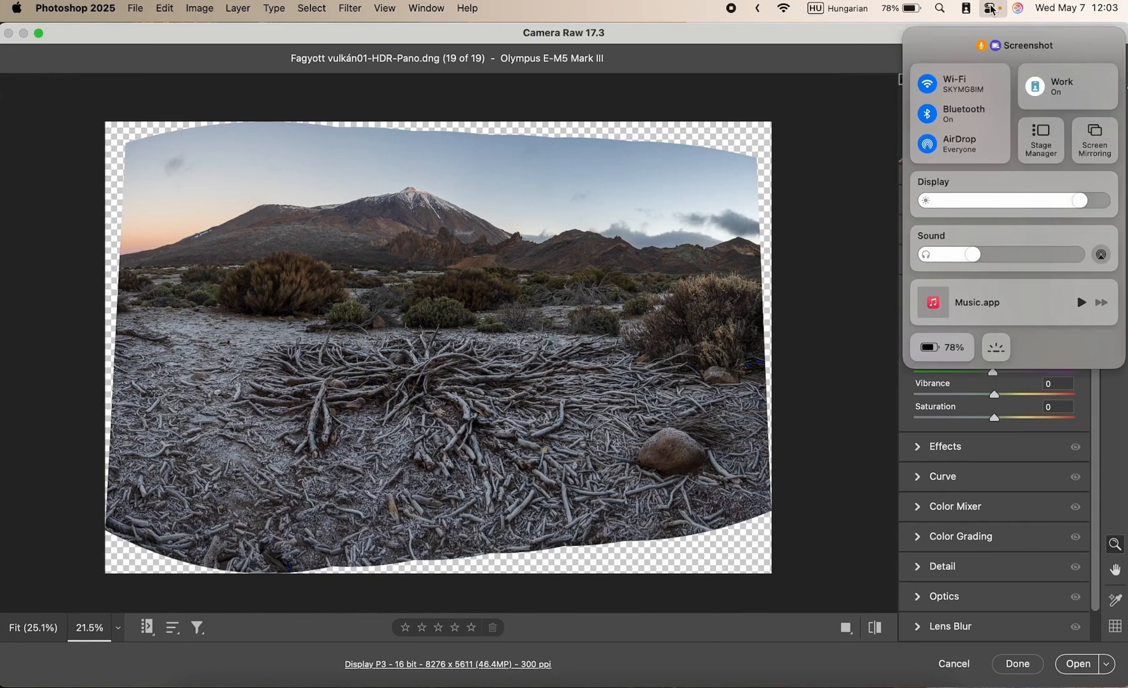
left_click(1111, 182)
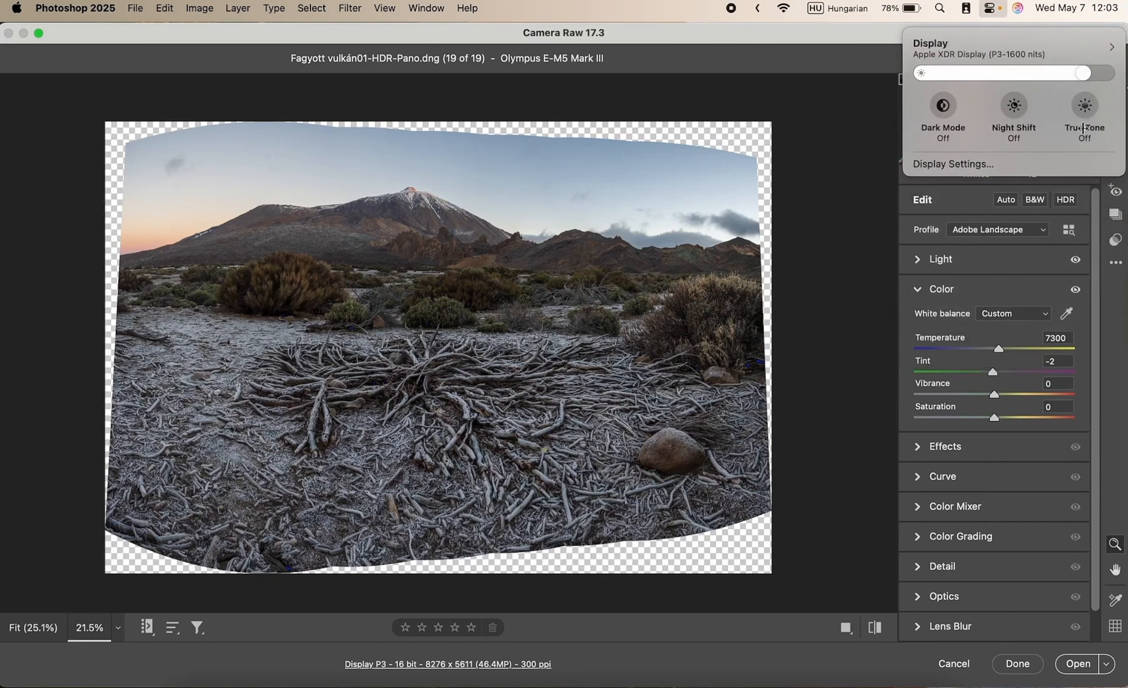
left_click(1086, 107)
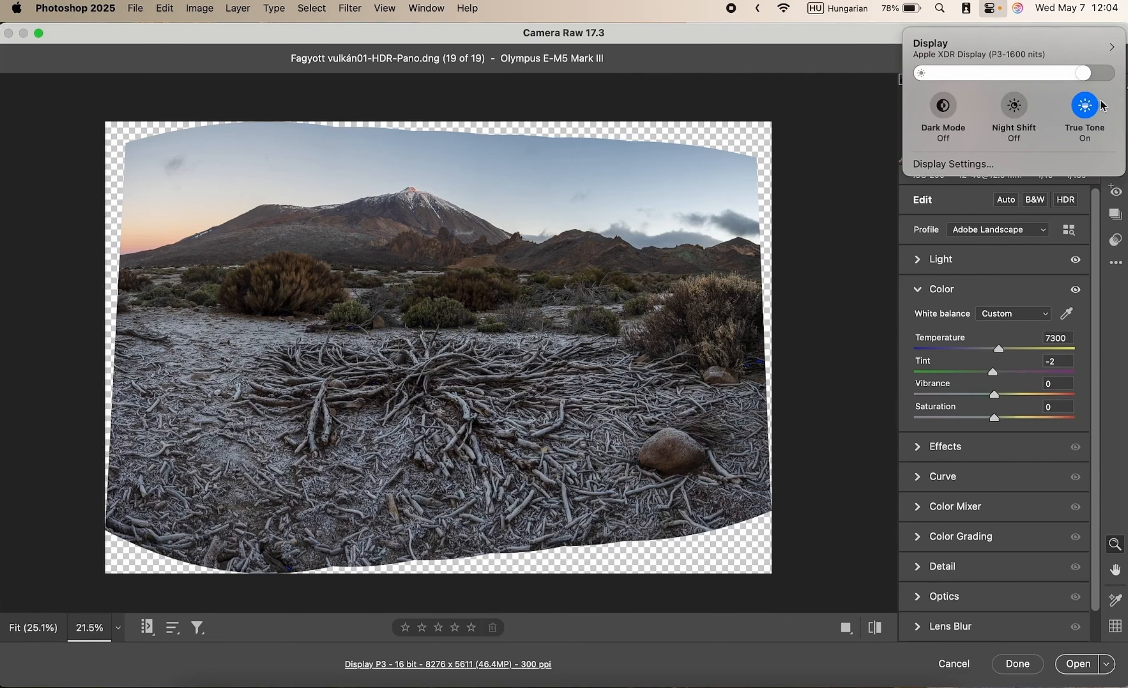
left_click(1088, 107)
left_click(996, 10)
left_click(809, 293)
- Set the sharpening Masking to 80 using the mask preview and check the sky and volcano slope up close
left_click(960, 292)
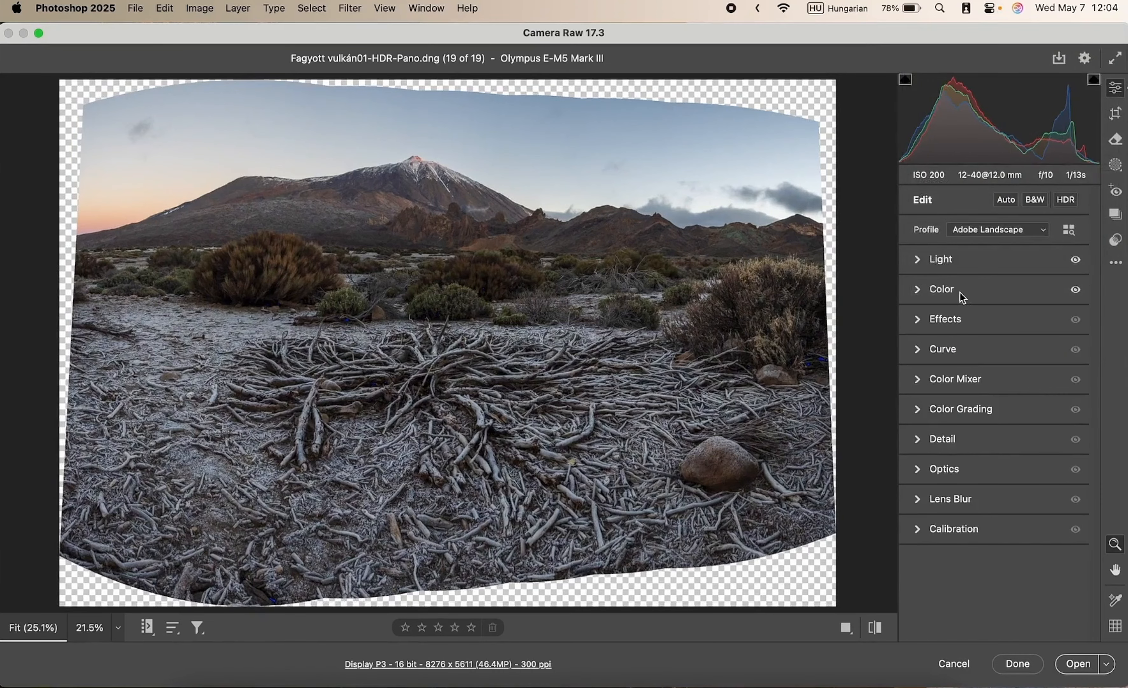
left_click(942, 440)
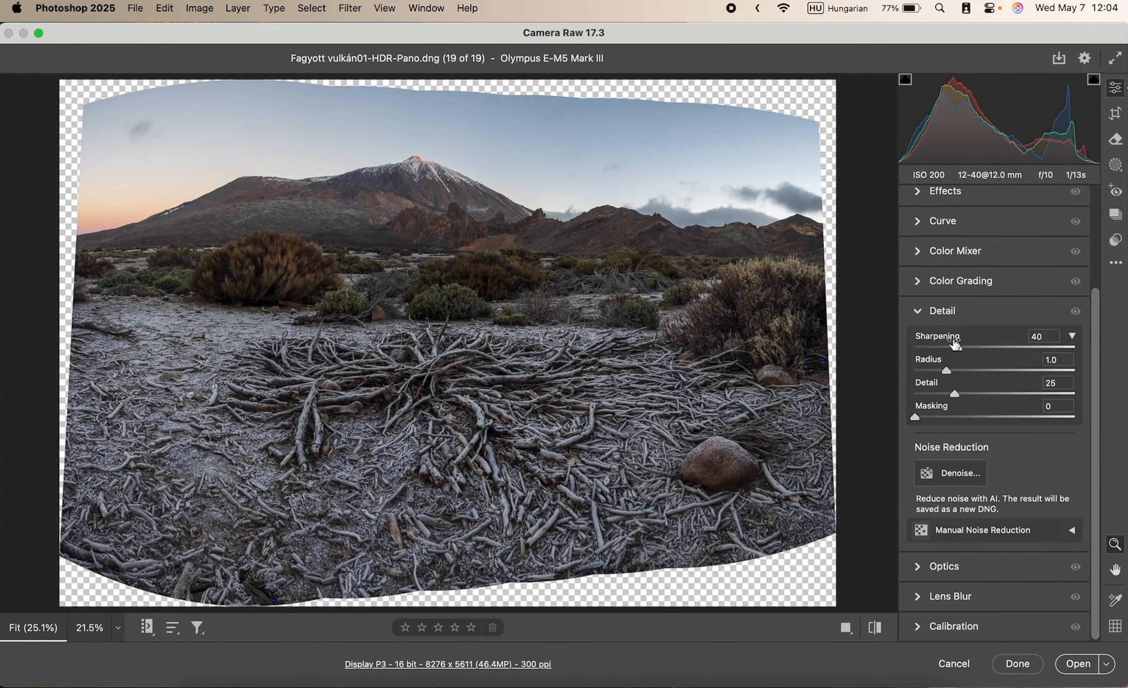
key("alt")
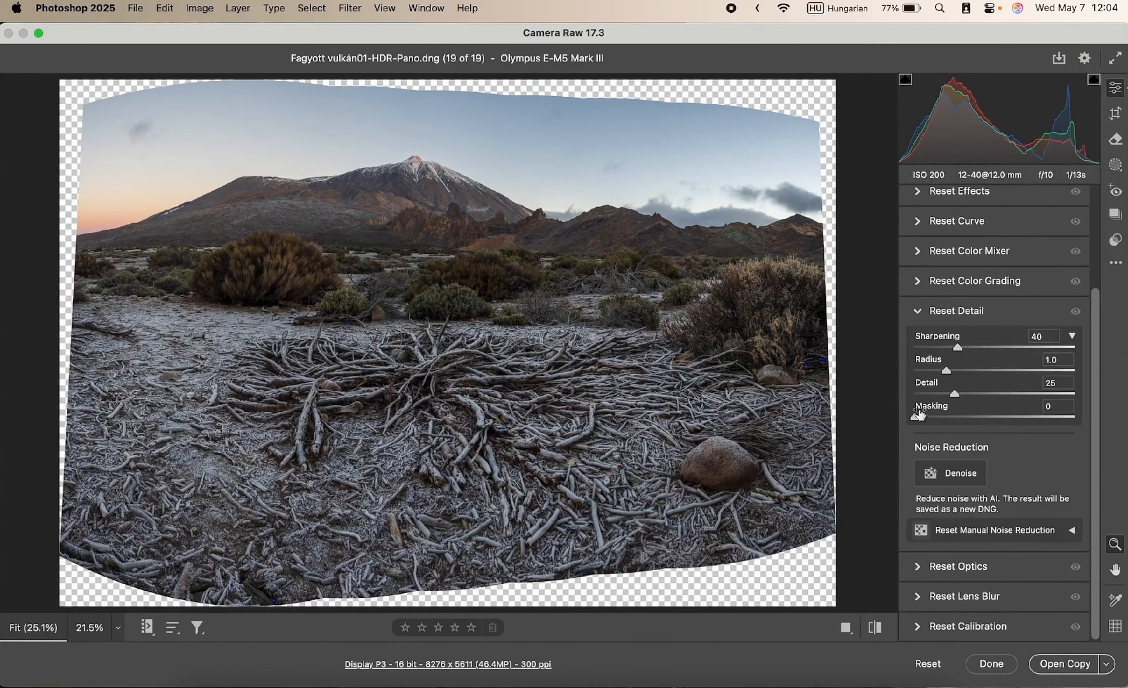
mouse_move(915, 417)
left_mouse_down()
mouse_move(1011, 417)
mouse_move(915, 418)
left_mouse_up()
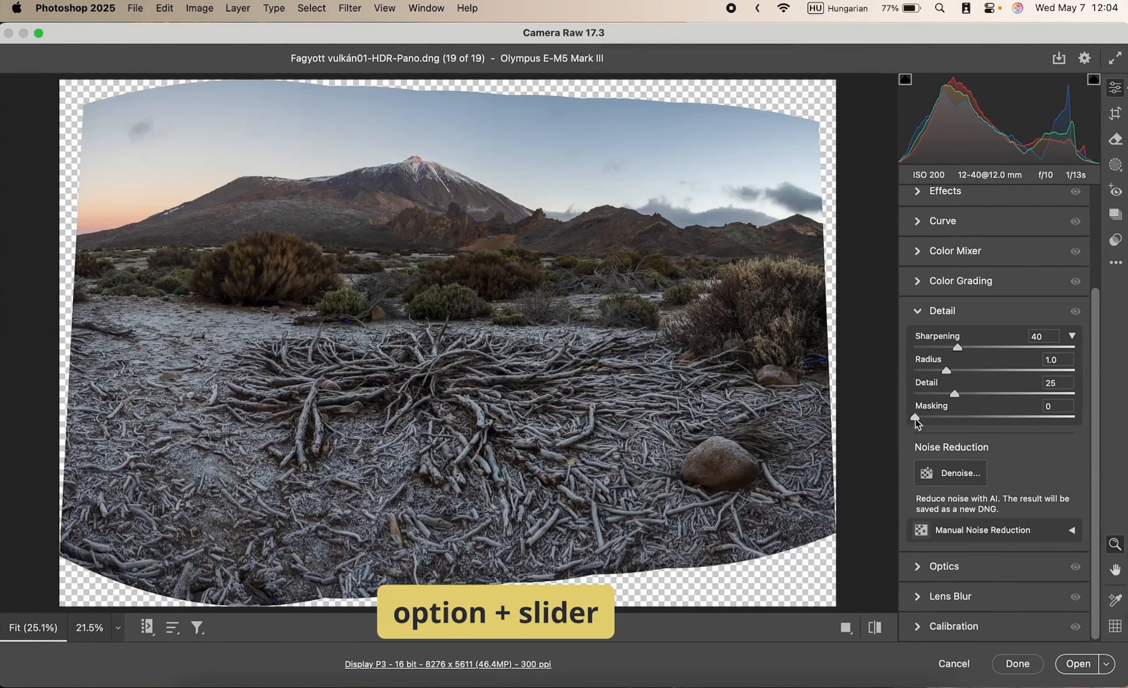
key("alt")
left_click_drag(915, 418, 1041, 419)
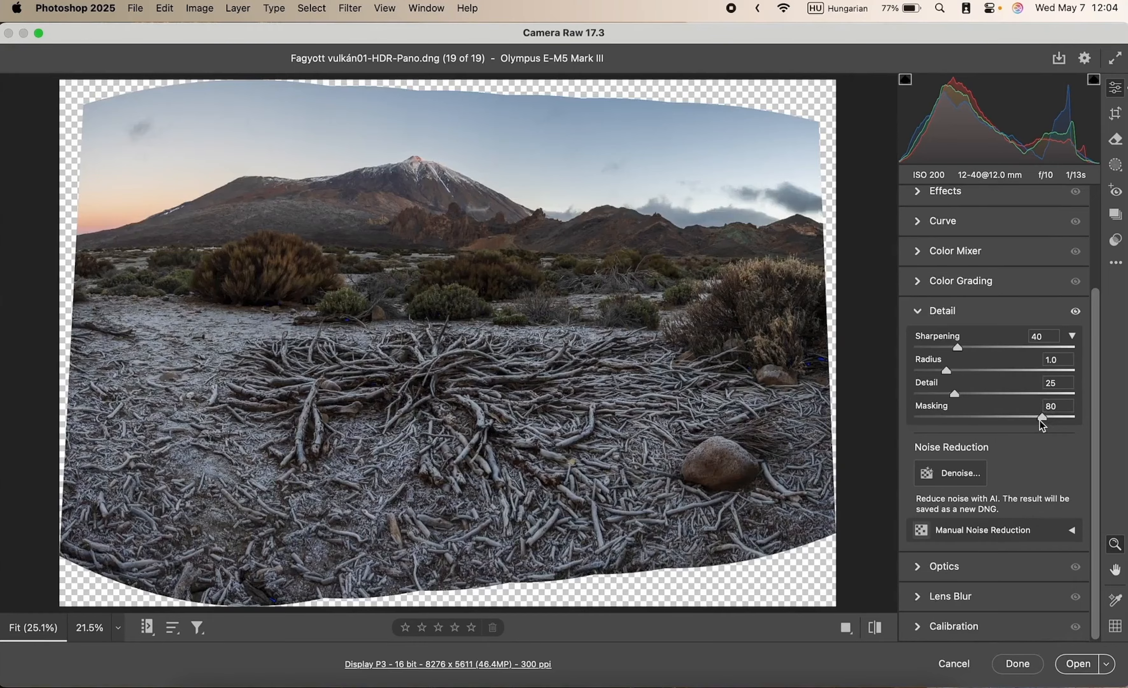
left_click(231, 193)
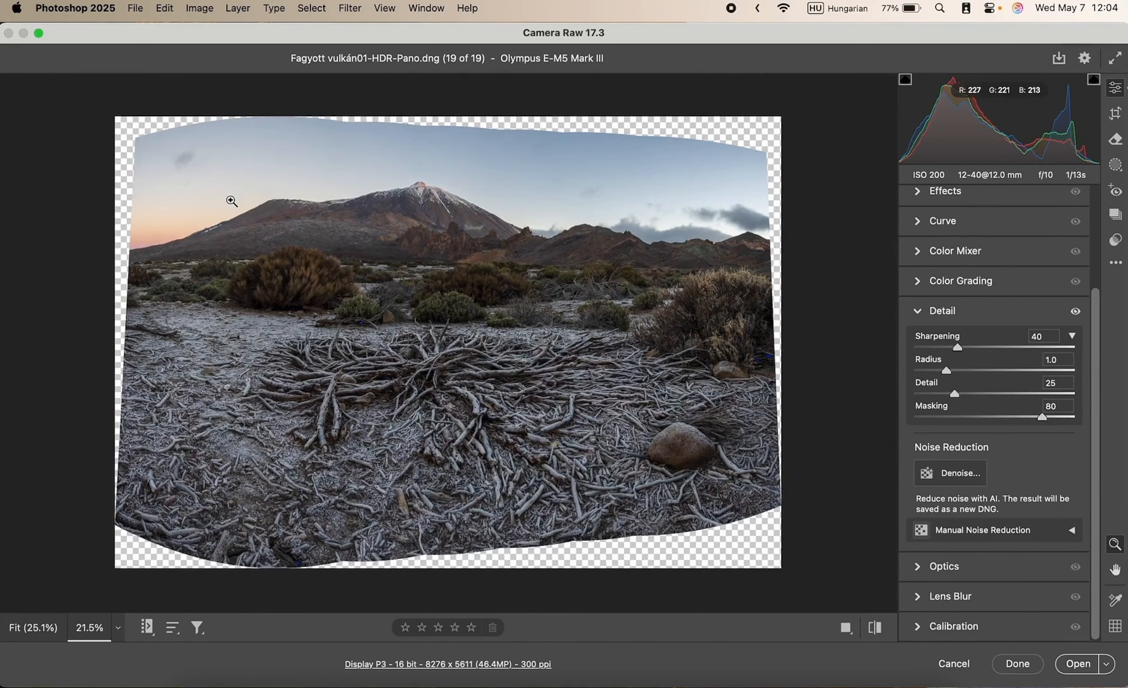
left_click(231, 201)
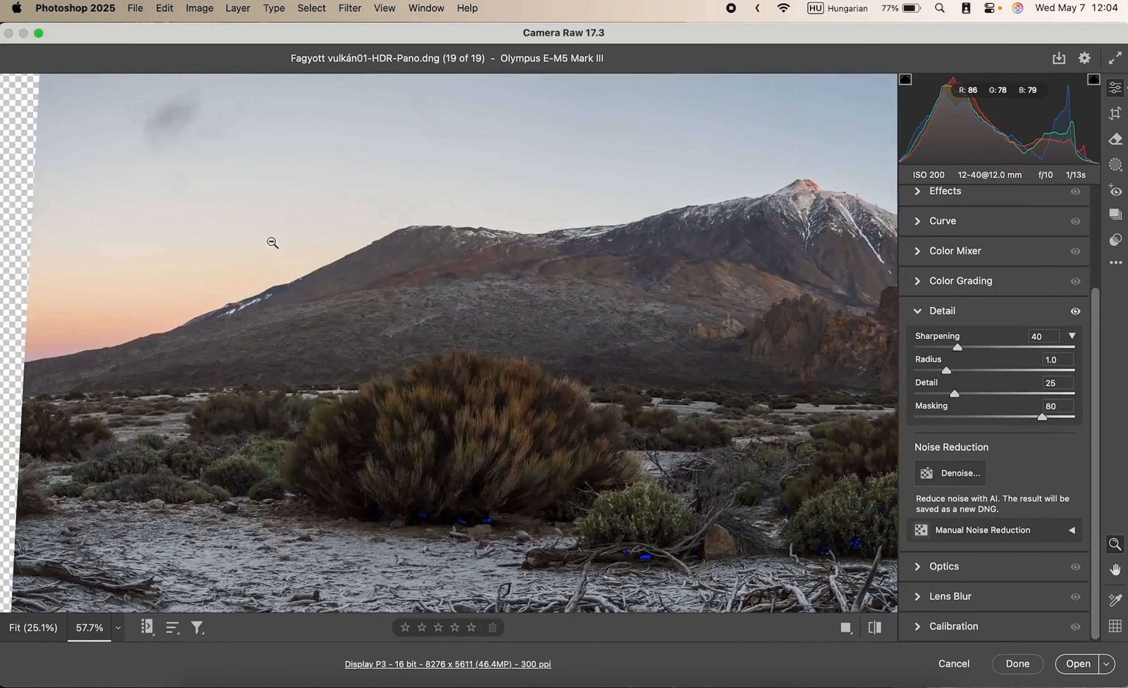
left_click(272, 242, "alt")
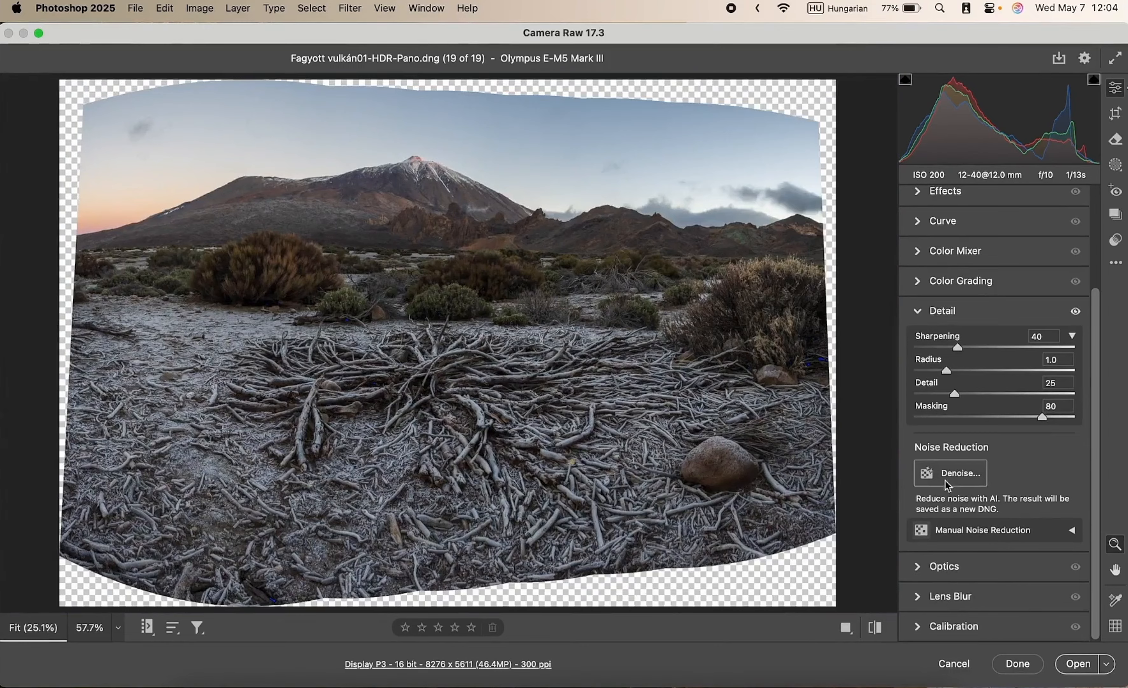
- Enable chromatic aberration removal for the panorama and try the lens profile corrections, leaving them off
left_click(951, 566)
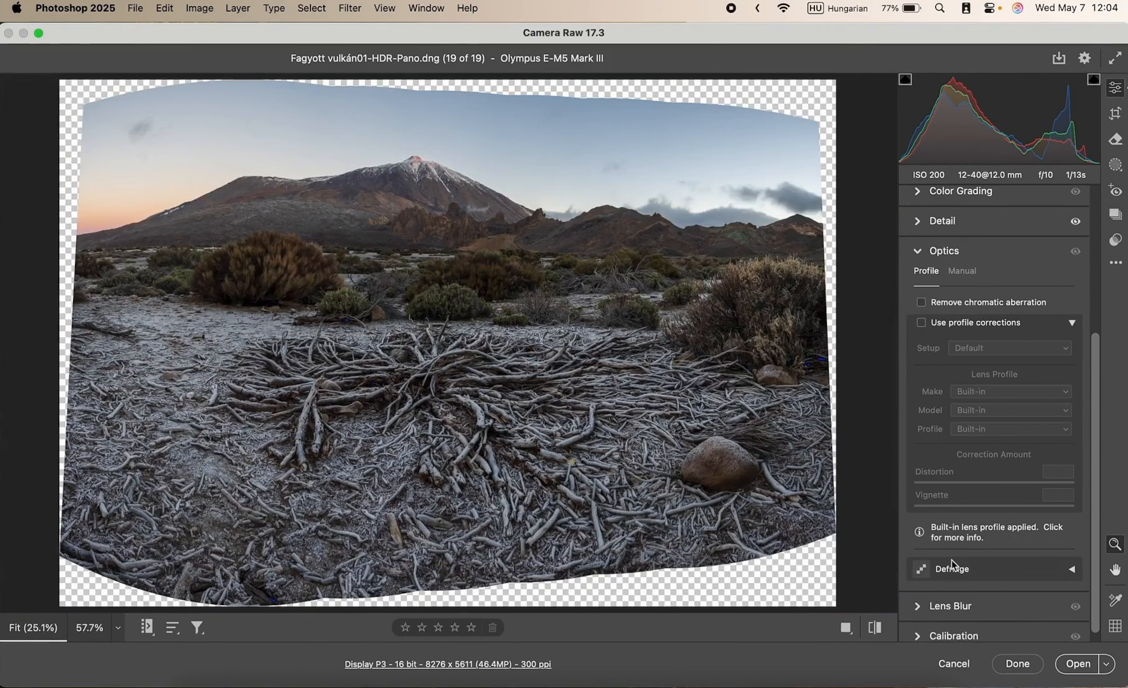
left_click(922, 302)
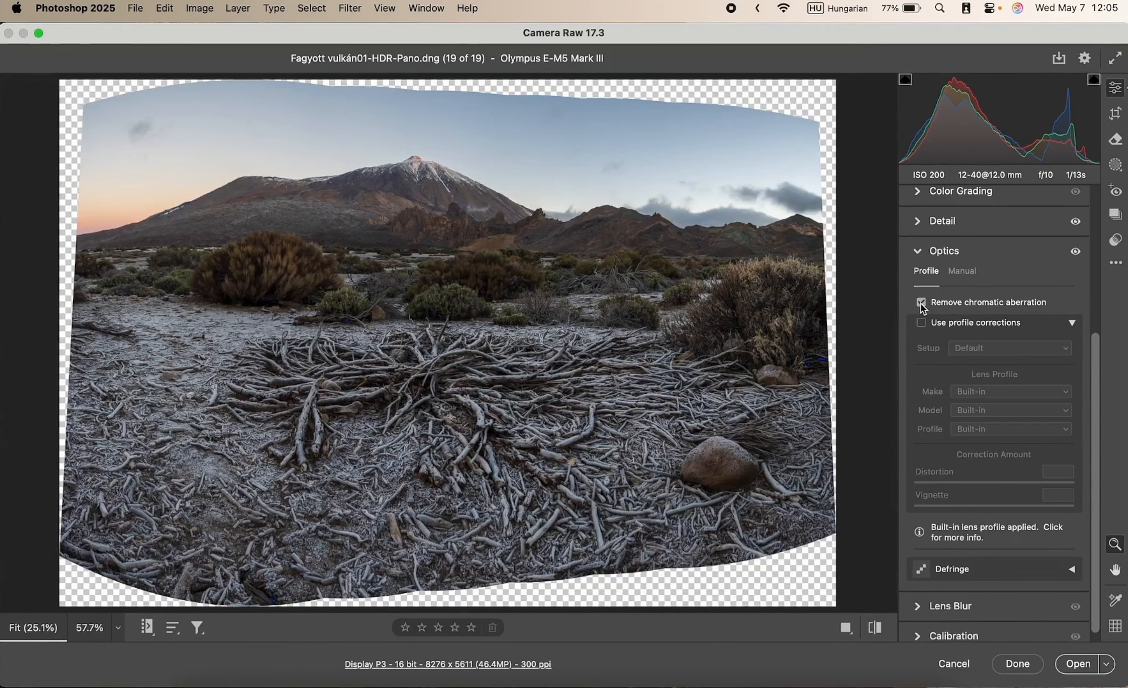
left_click(922, 323)
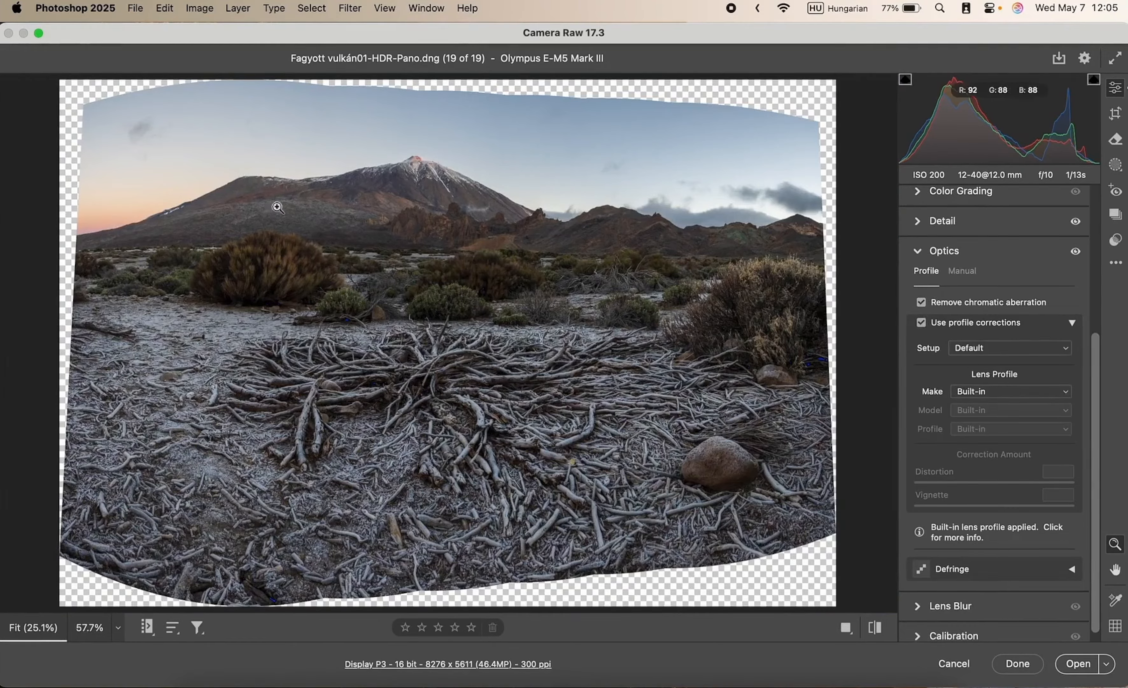
left_click(922, 323)
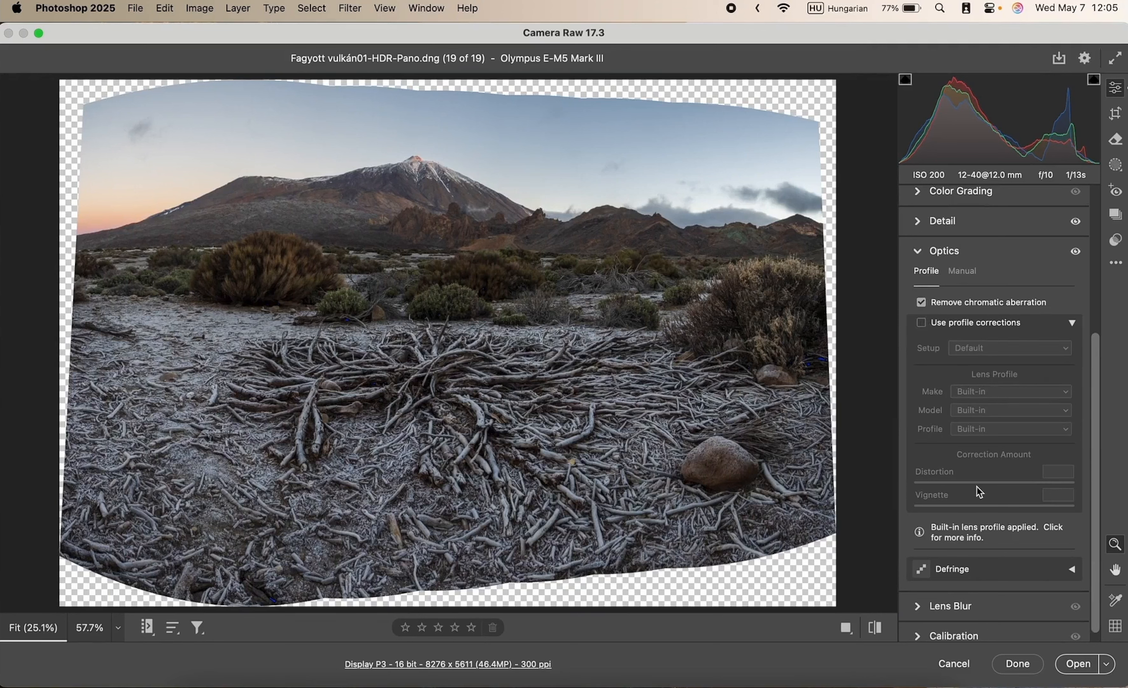
scroll(980, 492, "down", 1)
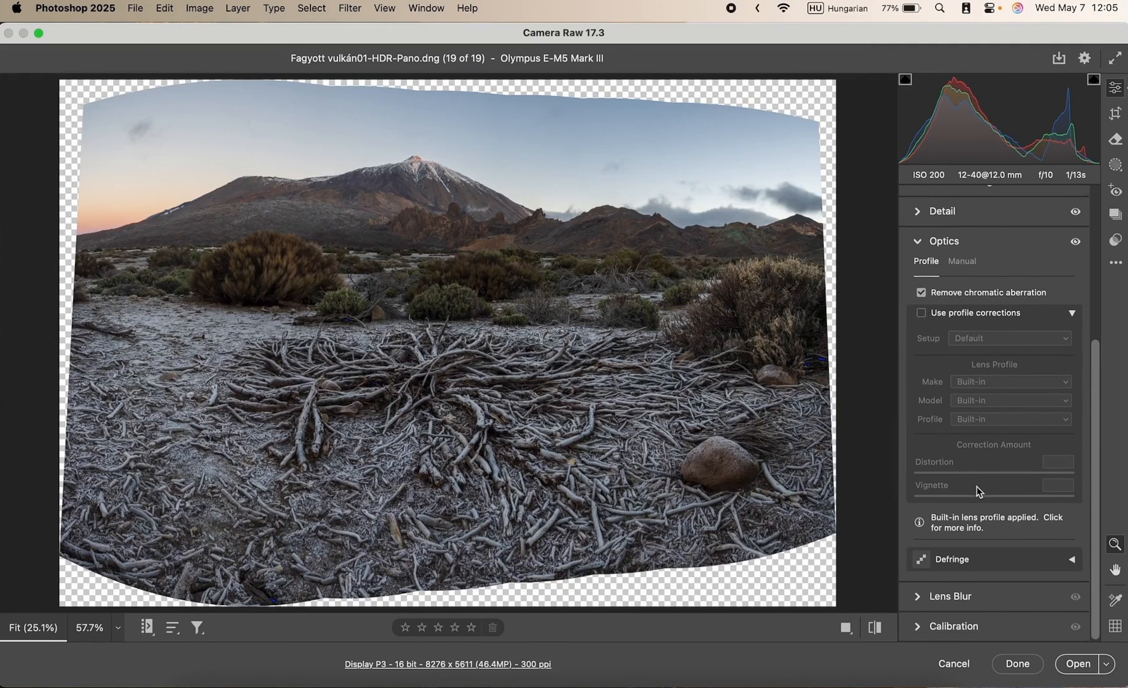
- Raise the Blue Primary saturation to +60 in Calibration and compare the whole panorama with and without it
left_click(929, 625)
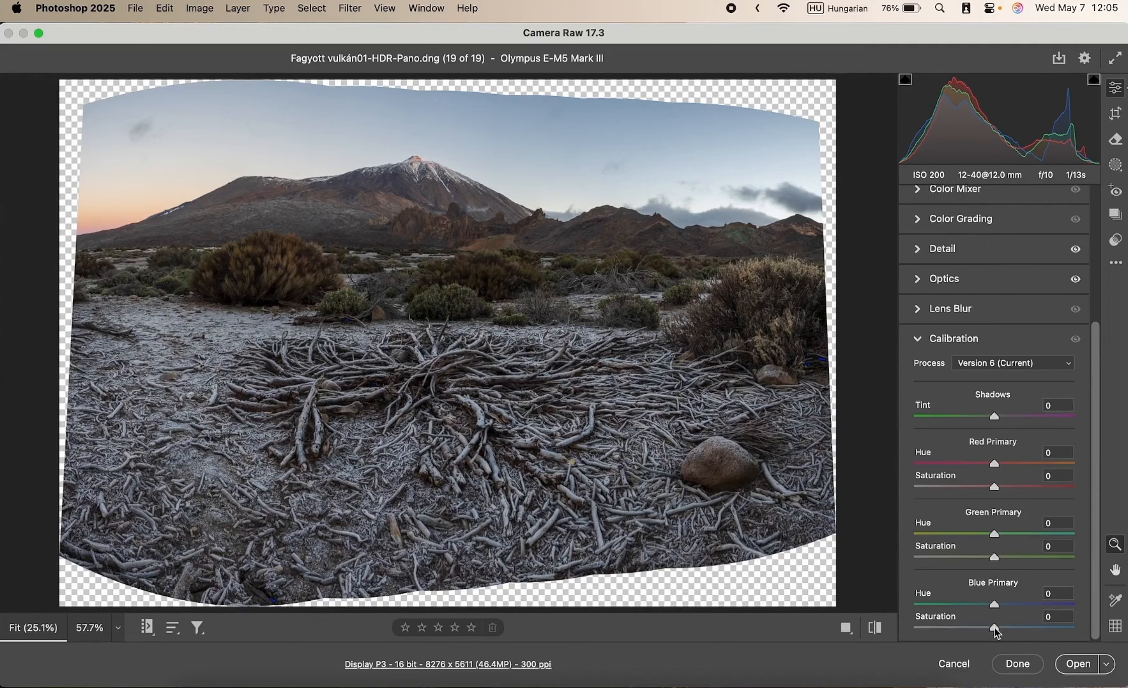
left_click_drag(994, 627, 1042, 627)
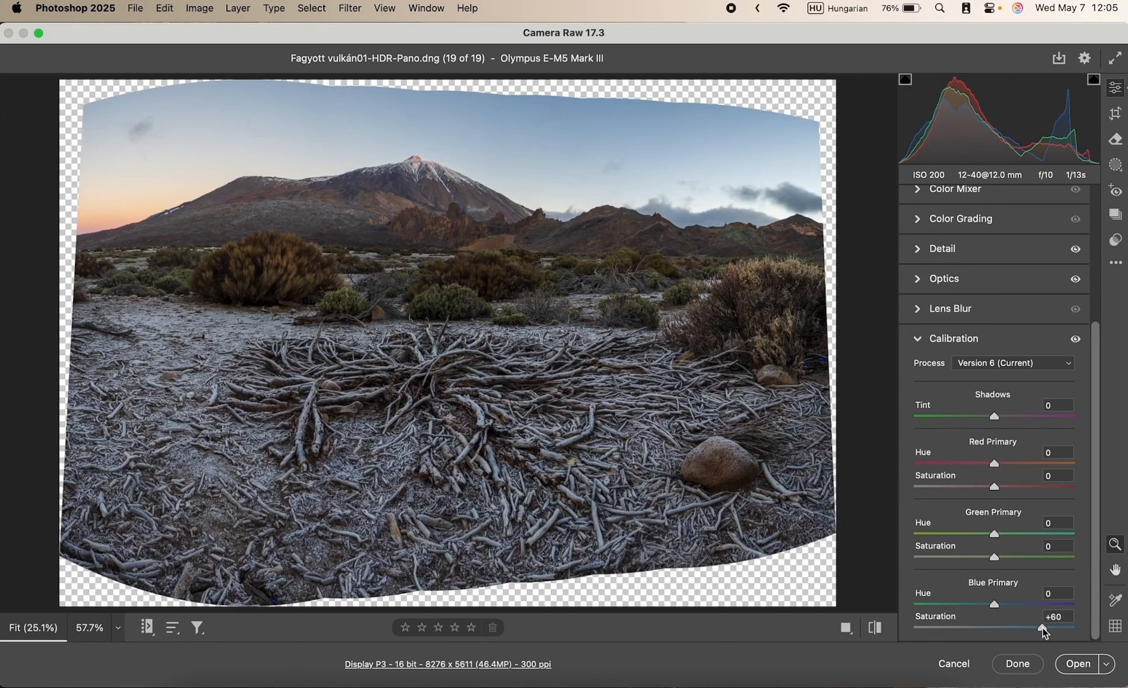
left_click(1075, 339)
left_click(1076, 339)
left_click(1076, 338)
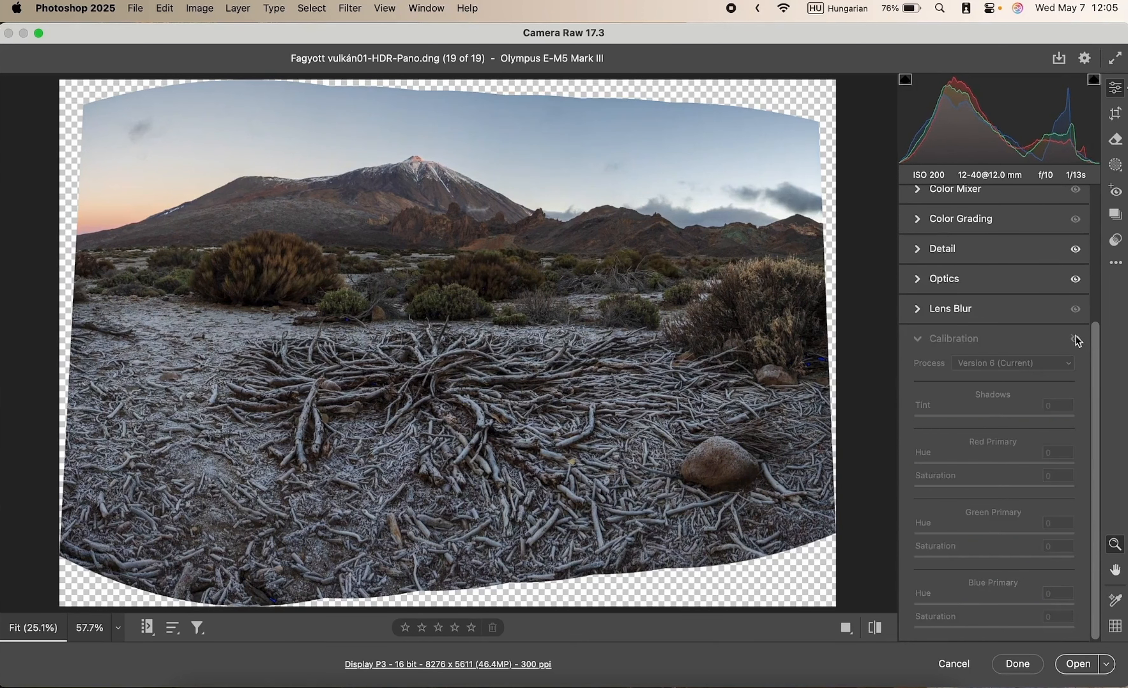
left_click(1075, 339)
- Examine the large bush and volcano slope up close with the Calibration adjustment off and on
left_click(289, 274)
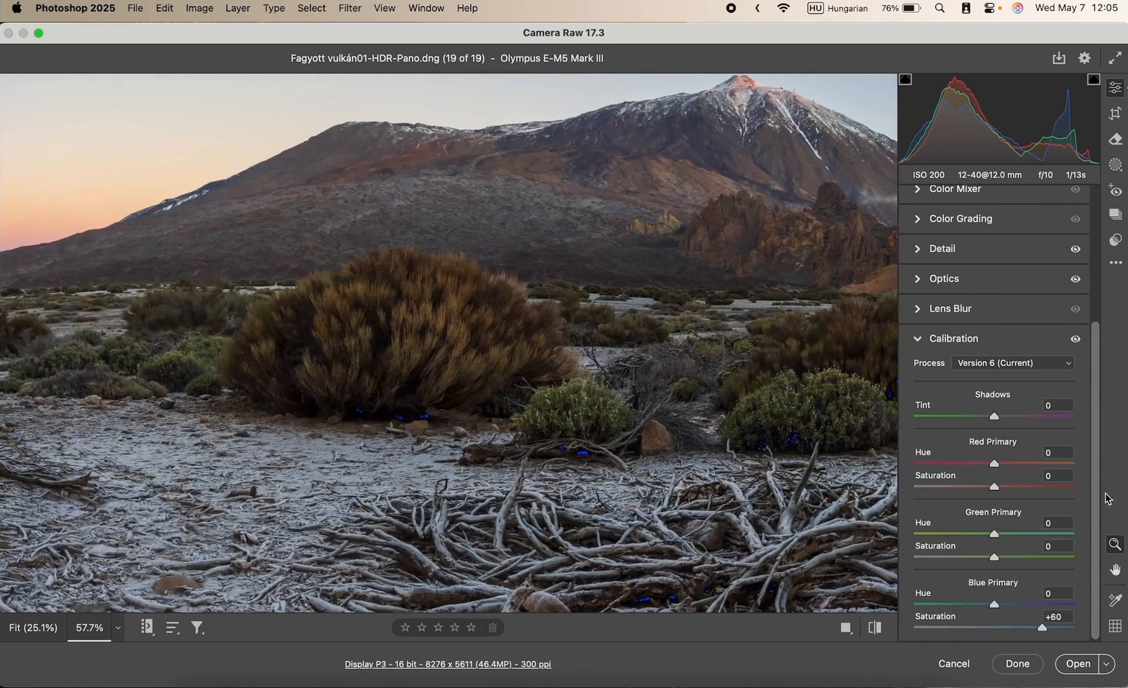
left_click(1075, 340)
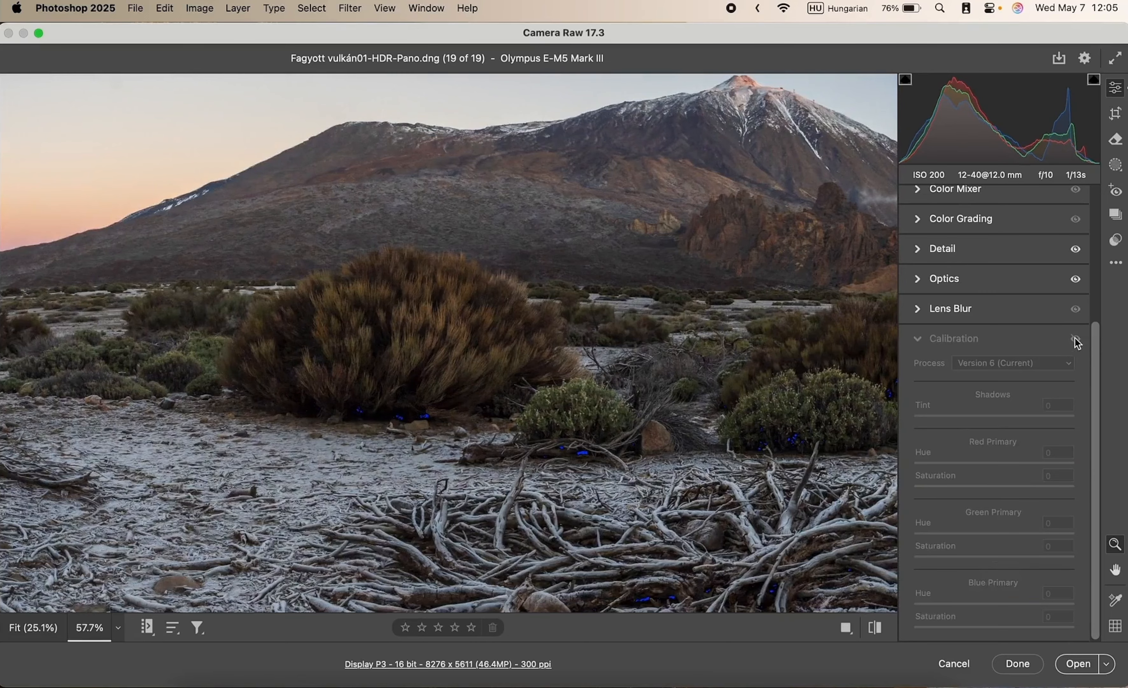
left_click(1075, 340)
left_click(1075, 339)
left_click(1076, 340)
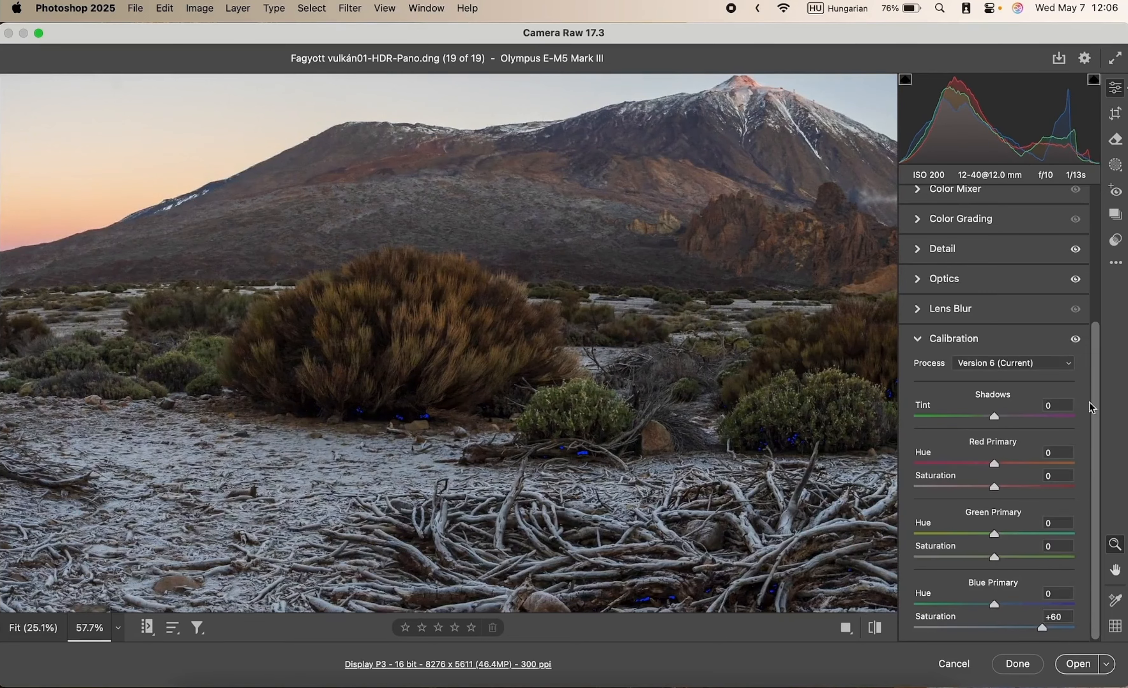
left_click(1025, 343)
left_click(959, 289)
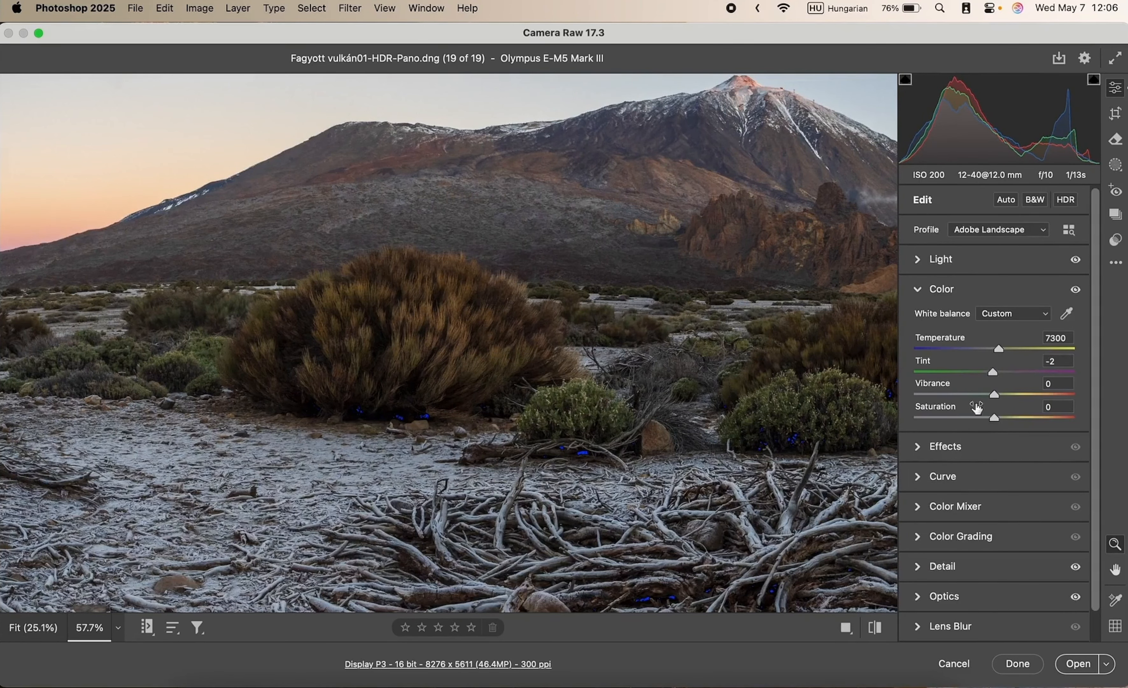
left_click(962, 293)
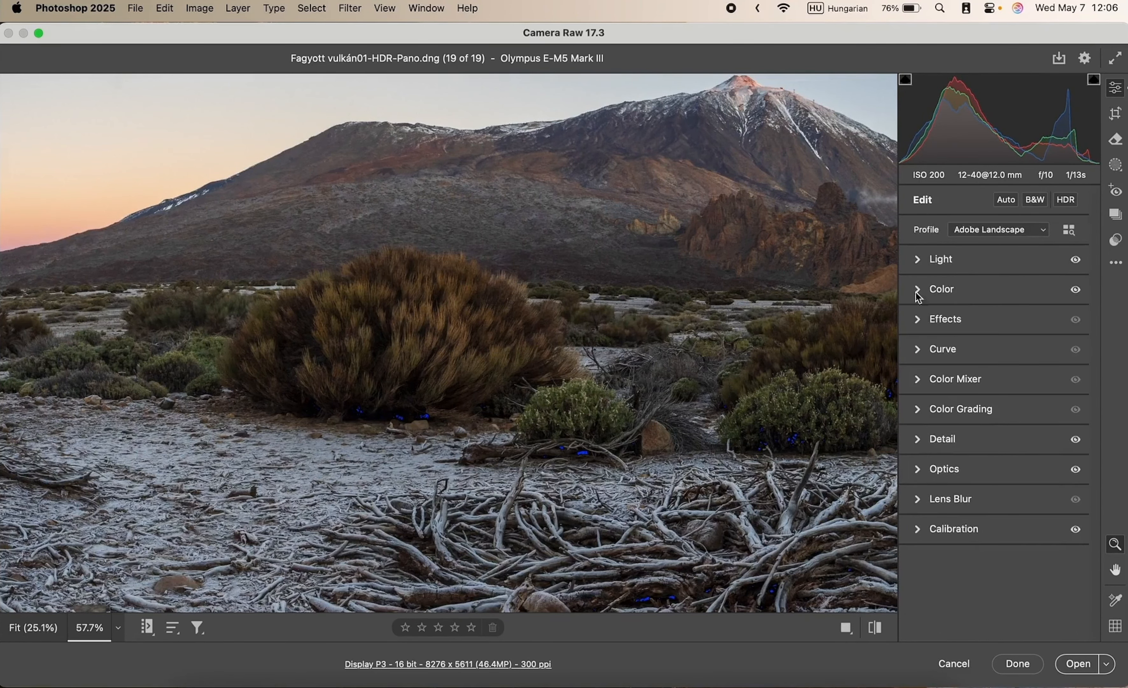
left_click(567, 355)
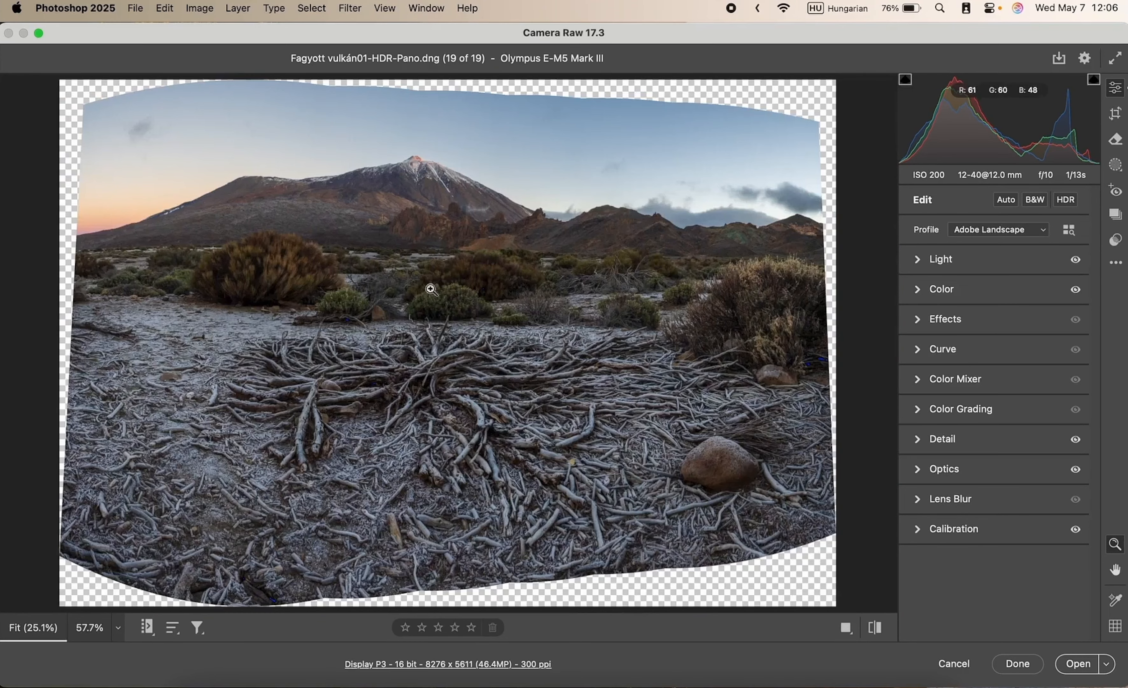
- Lower the saturation of the Blues to -35 in the Color Mixer
left_click(984, 530)
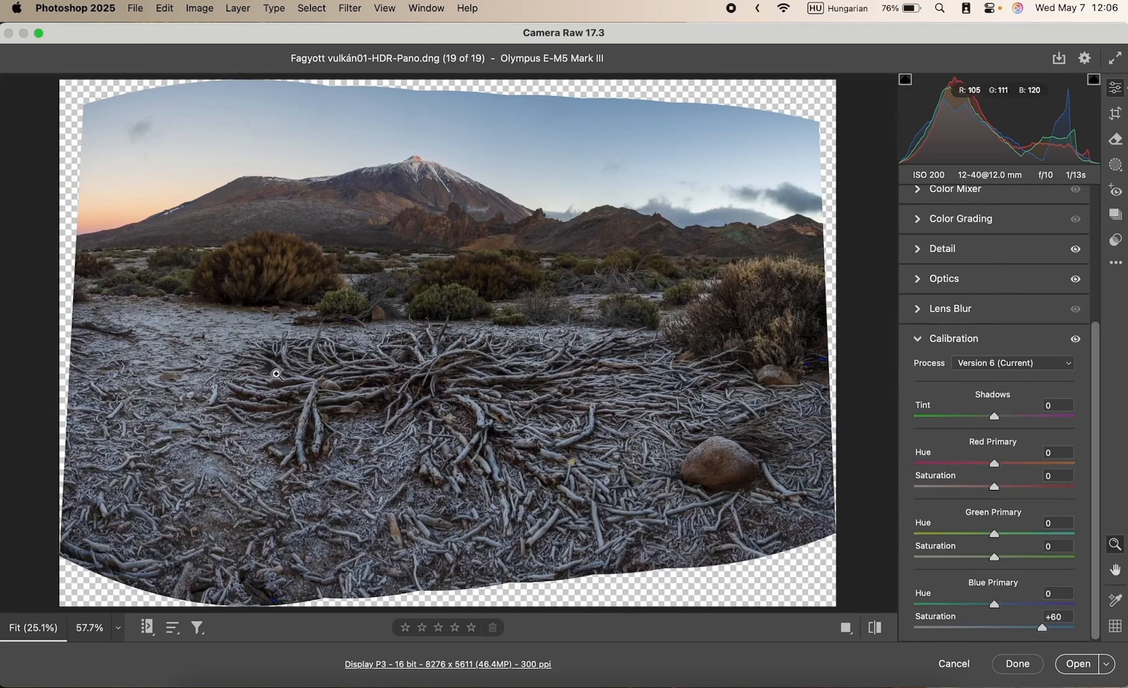
scroll(998, 339, "up", 3)
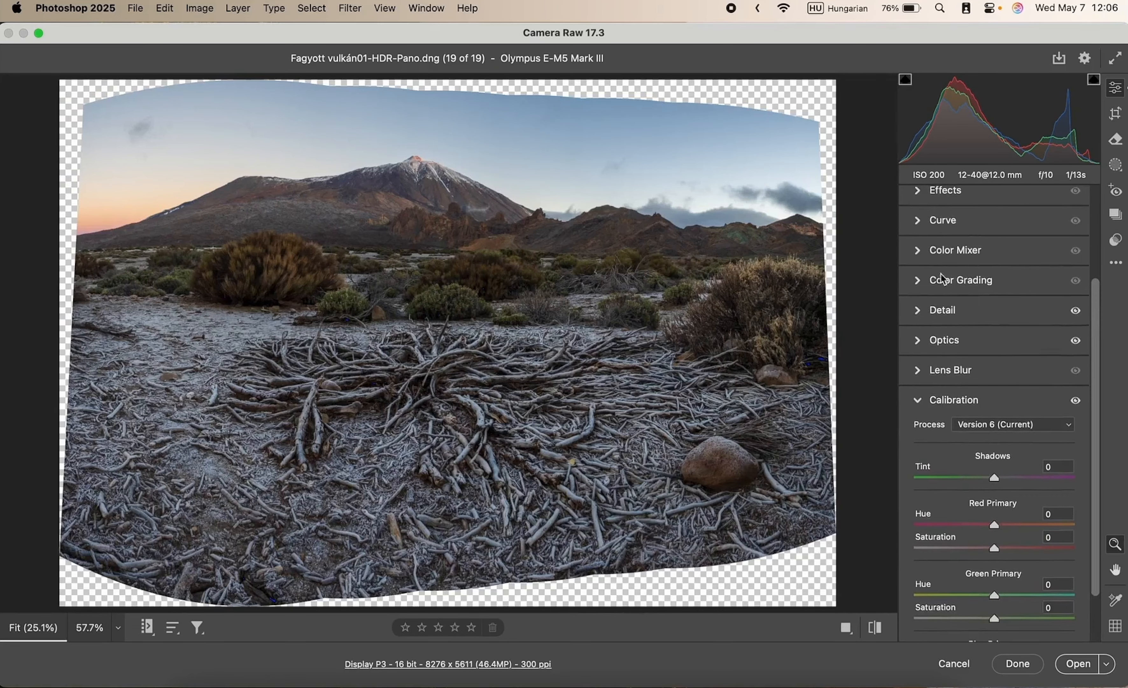
left_click(958, 257)
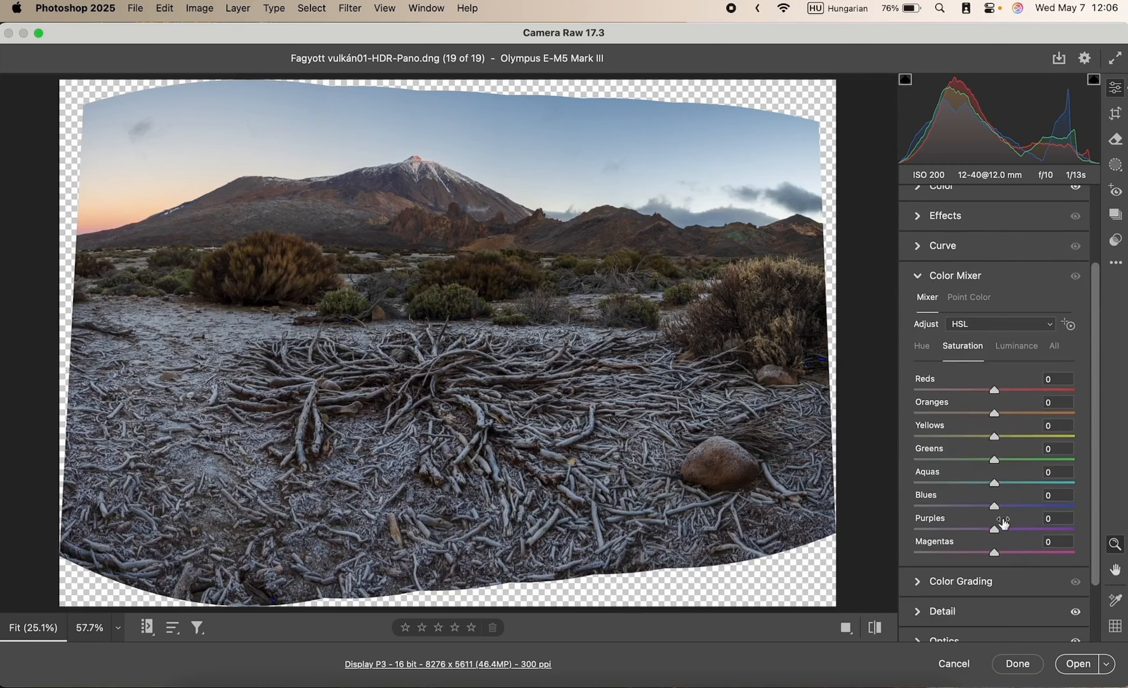
left_click_drag(995, 504, 968, 511)
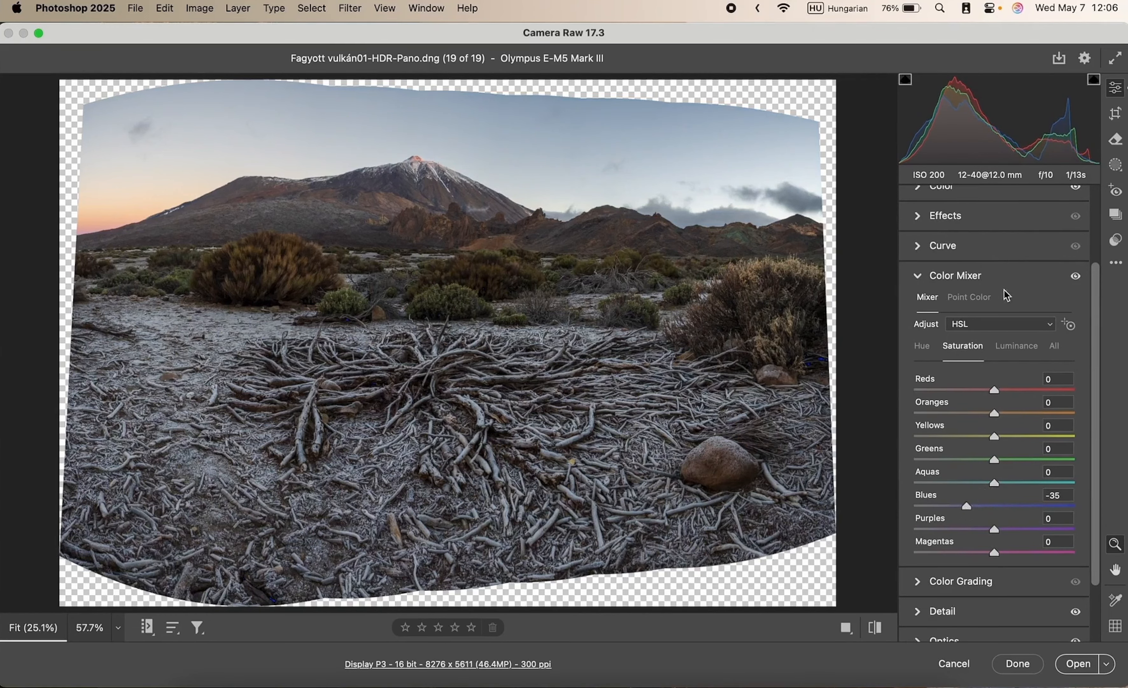
left_click(945, 275)
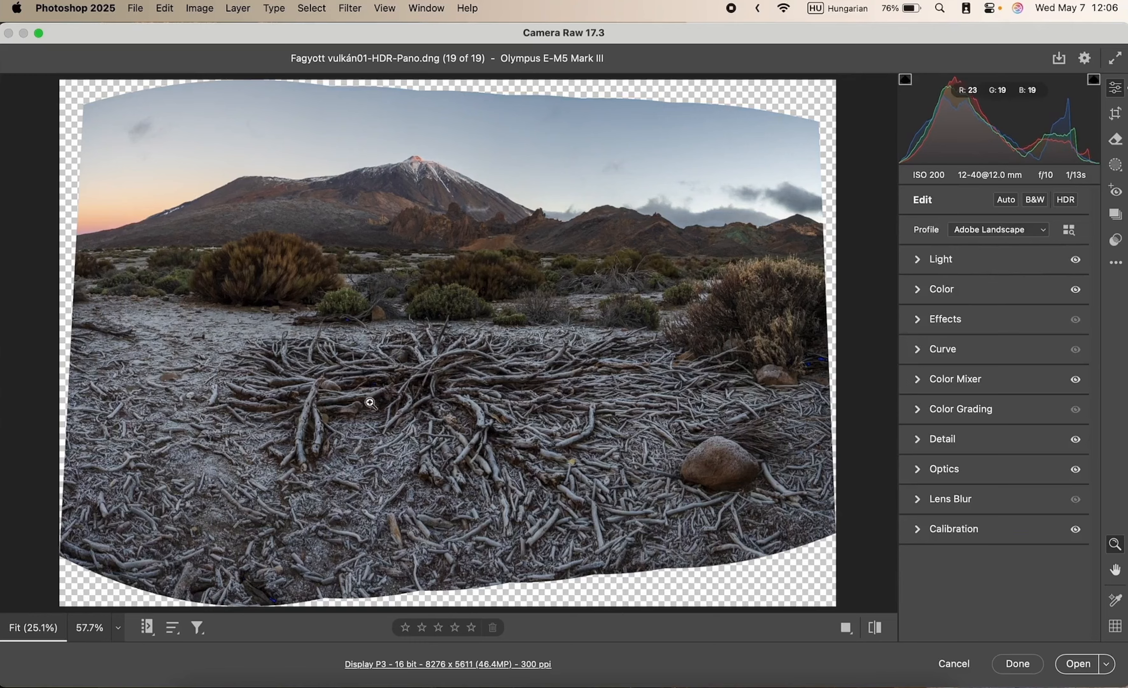
- Reset all the panorama's edits to default and apply the Adobe Landscape profile again
left_click(1116, 262)
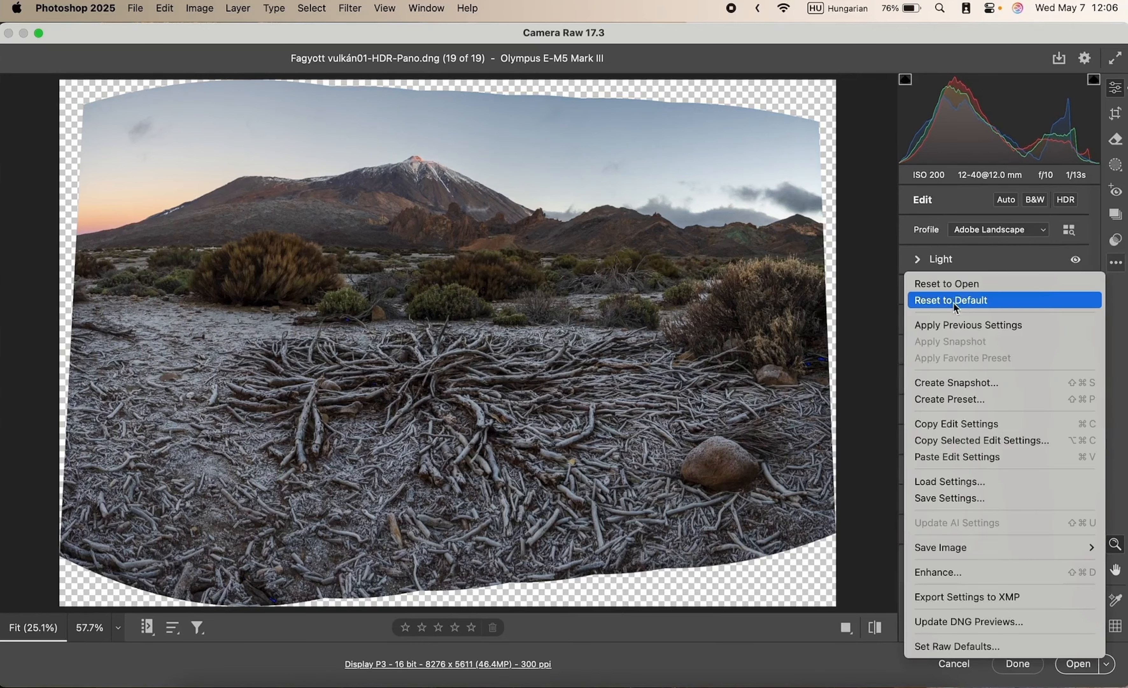
left_click(978, 300)
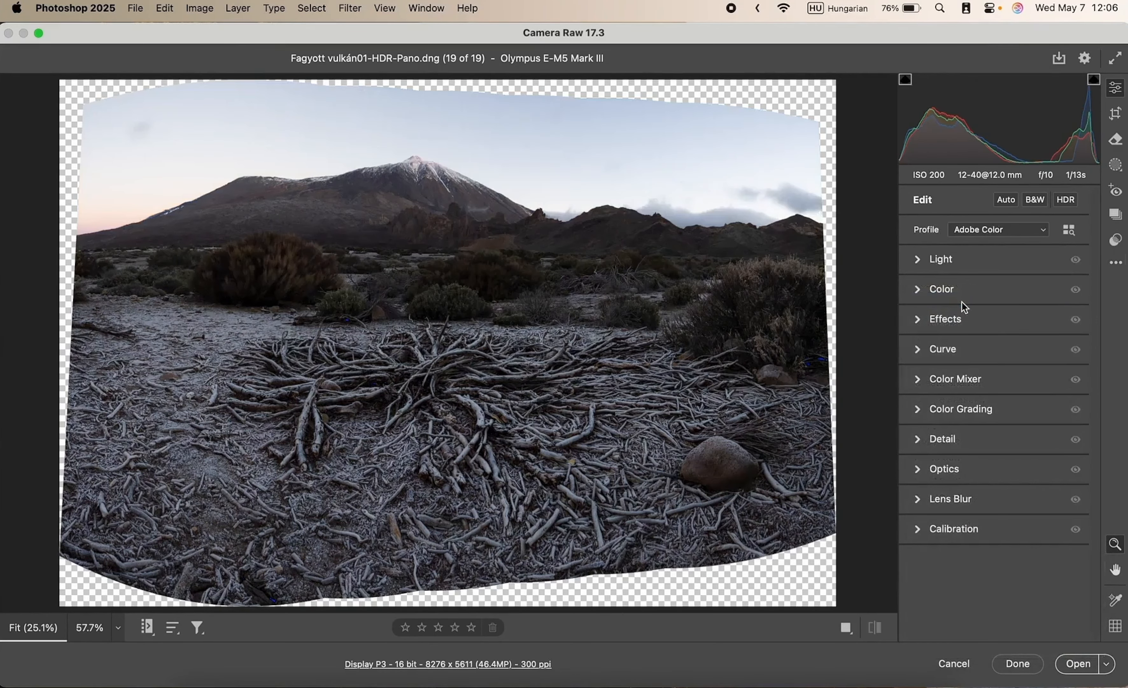
left_click(985, 230)
left_click(991, 244)
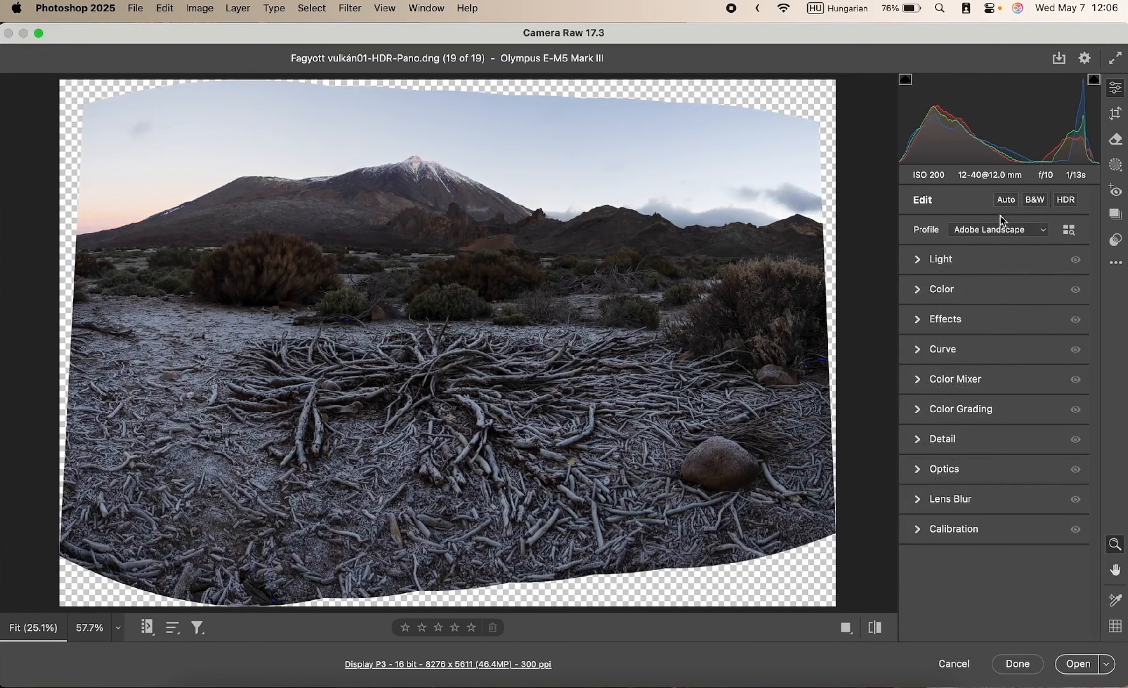
- Apply automatic tone settings to the panorama and raise the Blacks until the shadow clipping disappears
left_click(1006, 203)
left_click(954, 264)
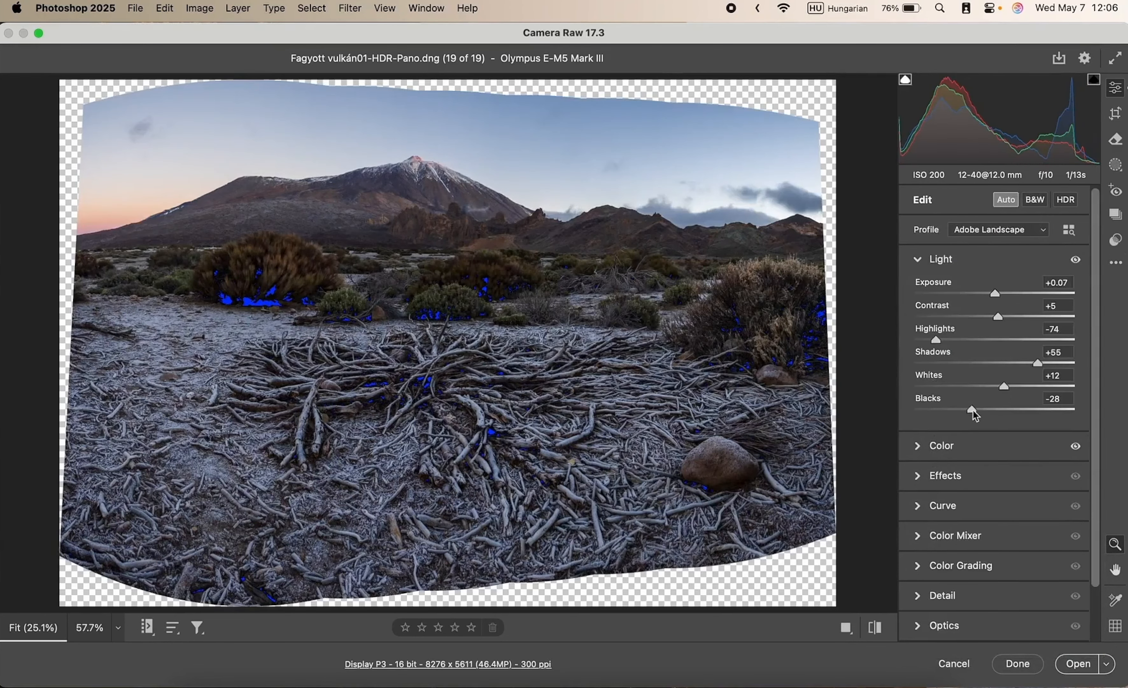
left_click_drag(973, 410, 1000, 416)
- Set the white balance Temperature to 7300 and the Tint to -2
left_click(945, 451)
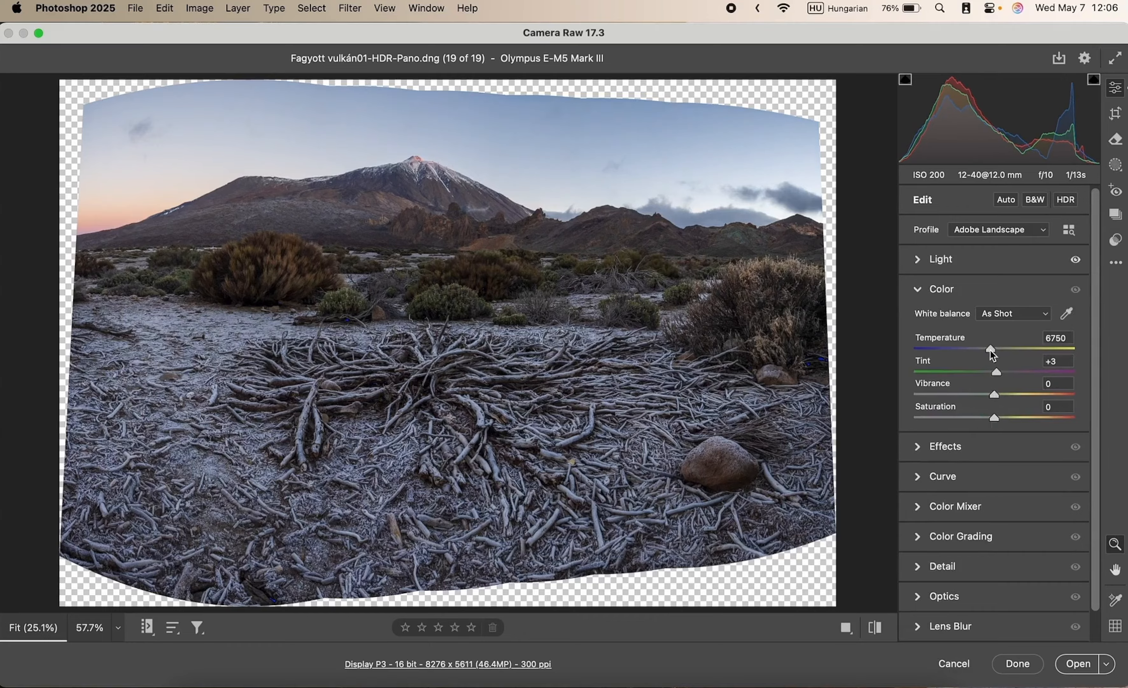
left_click_drag(991, 350, 995, 374)
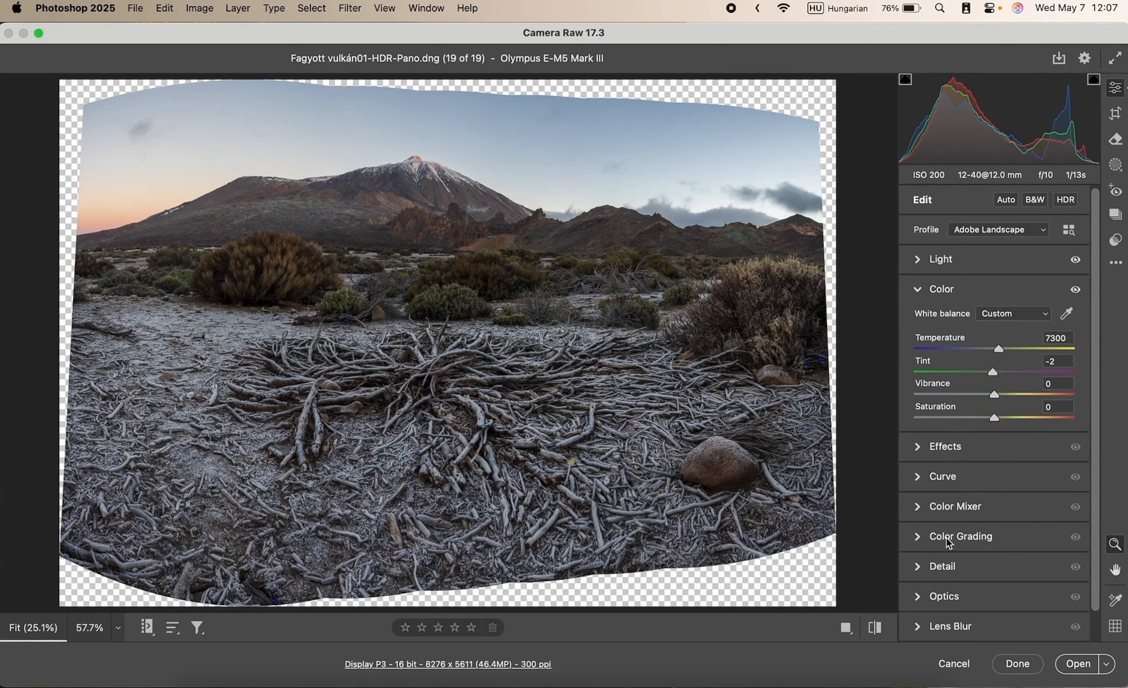
- Increase the sharpening Masking strongly while previewing the mask, so that sharpening is limited to the edges
left_click(945, 565)
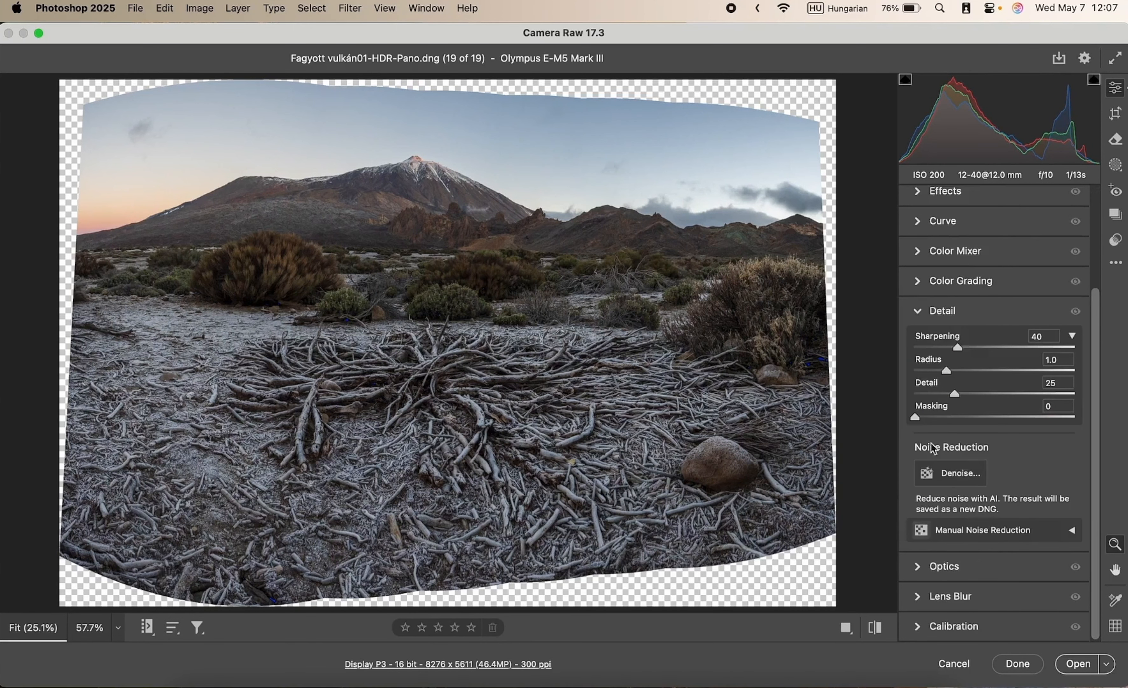
left_click(929, 417, "alt")
left_click_drag(935, 419, 1042, 416)
- Enable chromatic aberration removal and compare the panorama with lens profile corrections on and off, leaving the profile corrections off
left_click(965, 567)
left_click(922, 302)
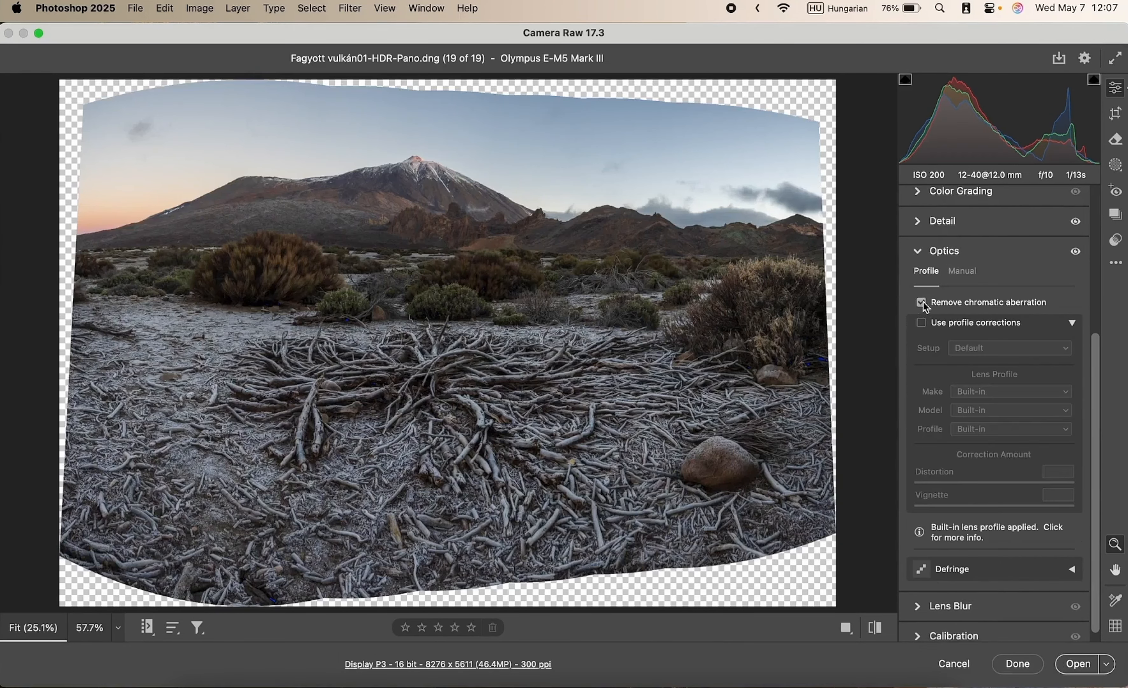
left_click(922, 323)
left_click(922, 323)
left_click(922, 324)
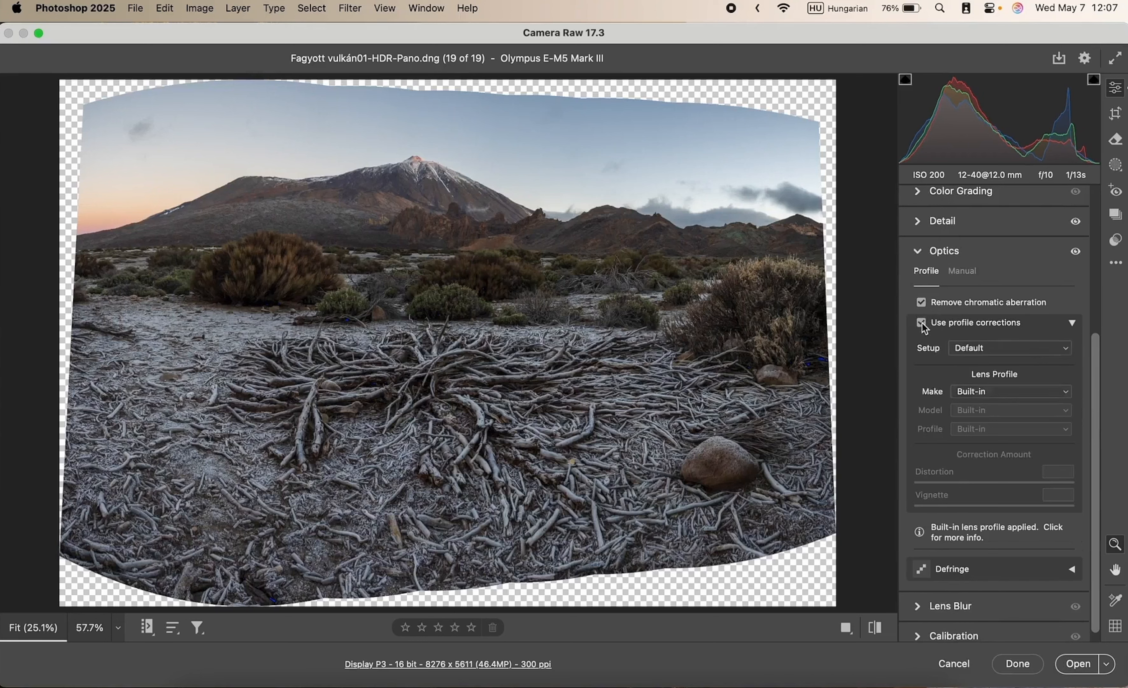
left_click(922, 323)
left_click(922, 323)
left_click(922, 323)
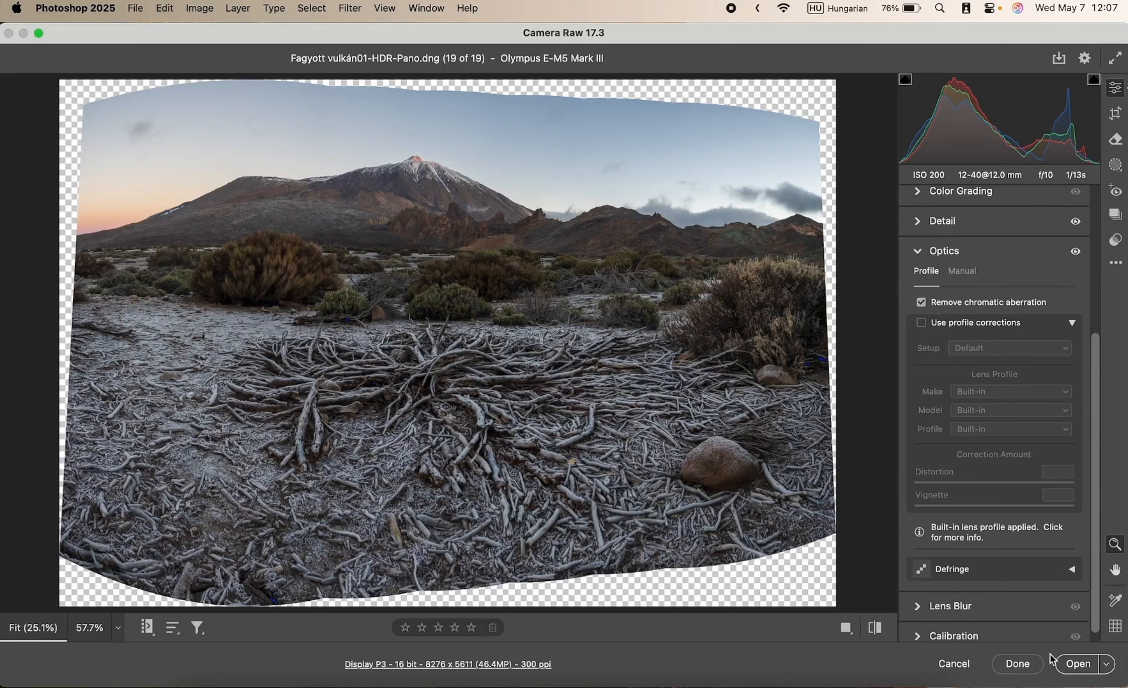
- Raise the Blue Primary saturation to +60 in Calibration
scroll(1012, 550, "down", 1)
left_click(945, 626)
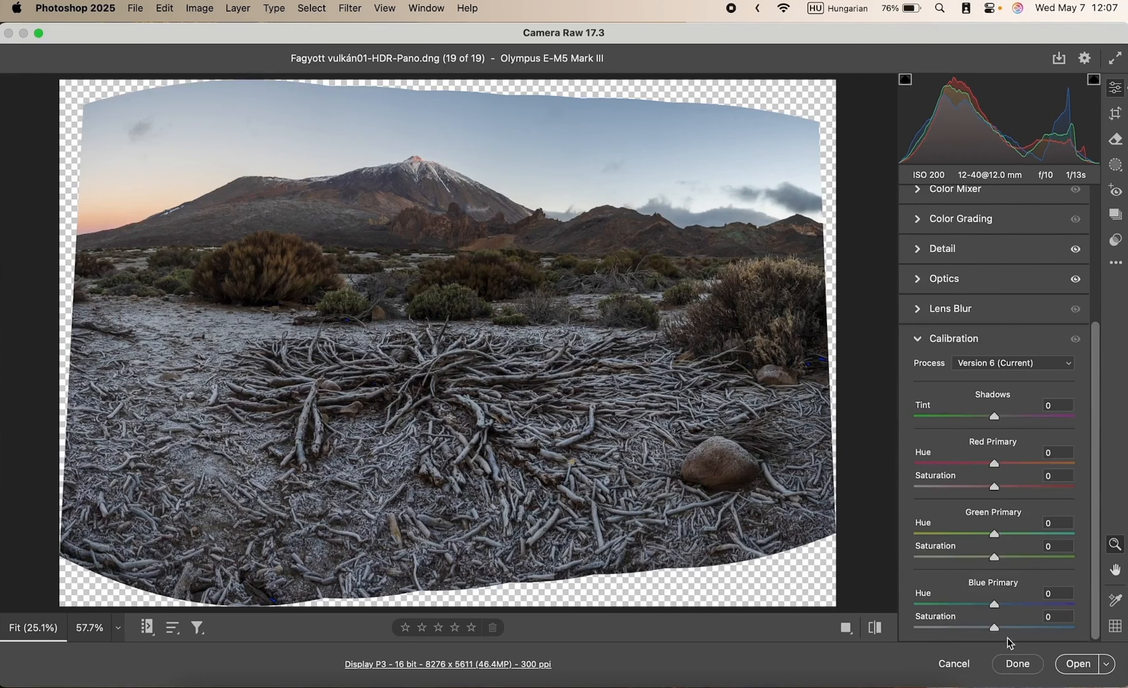
left_click_drag(995, 627, 1043, 628)
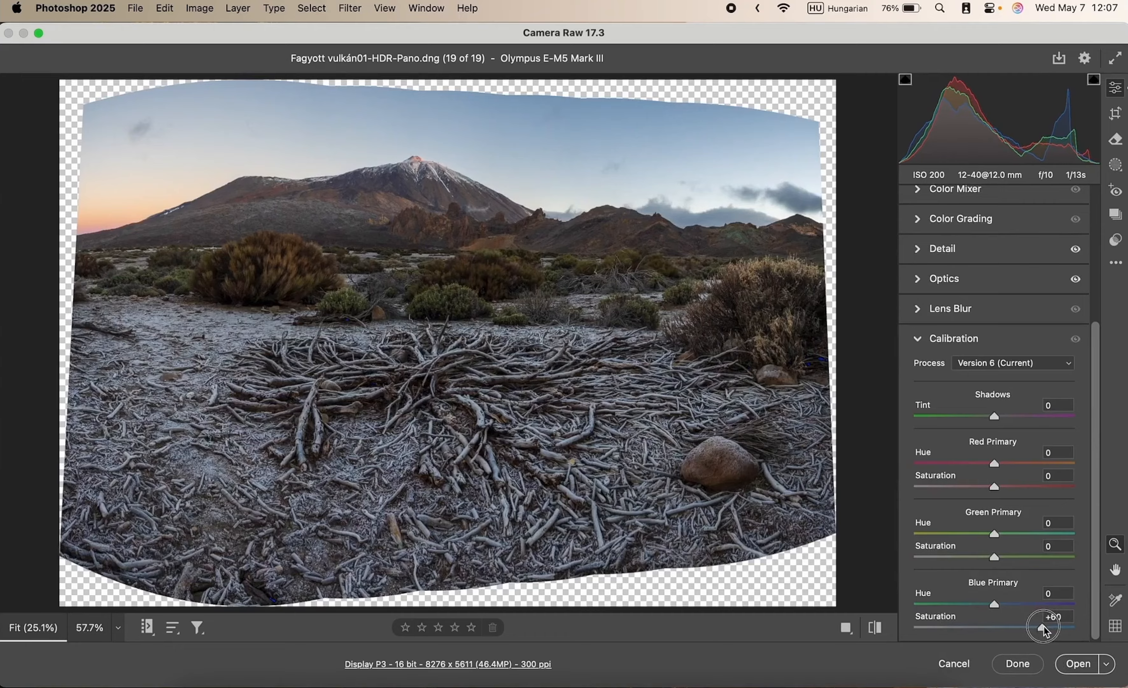
- Reduce the saturation of the Blues to -35 in the Color Mixer
scroll(995, 331, "up", 5)
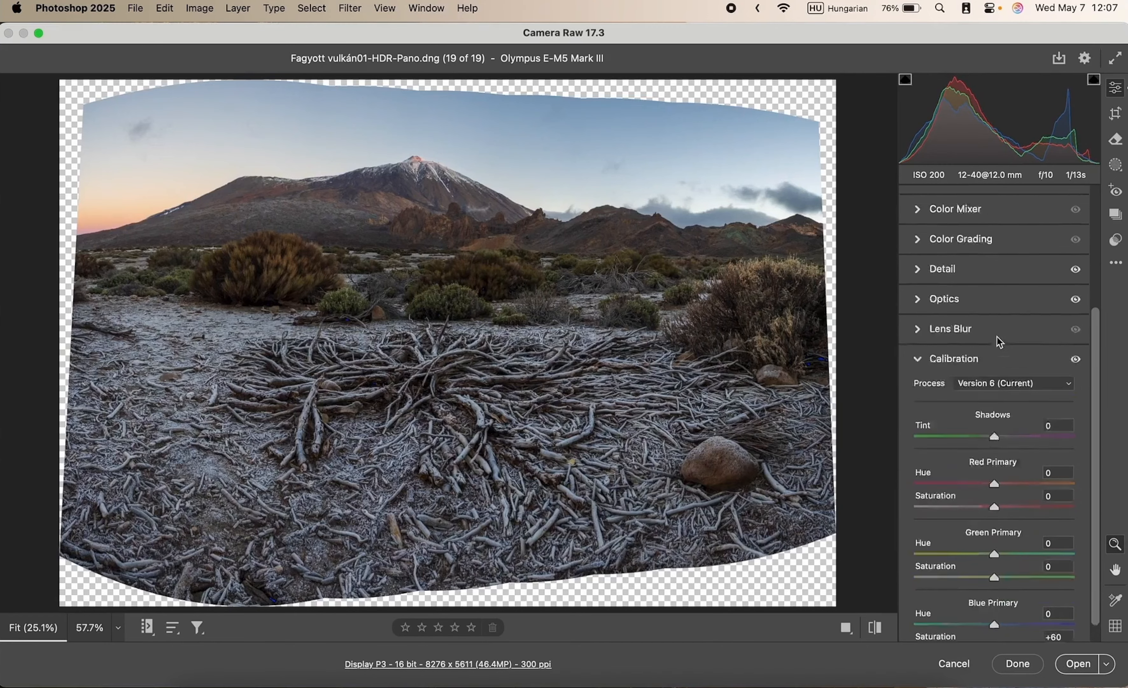
left_click(979, 287)
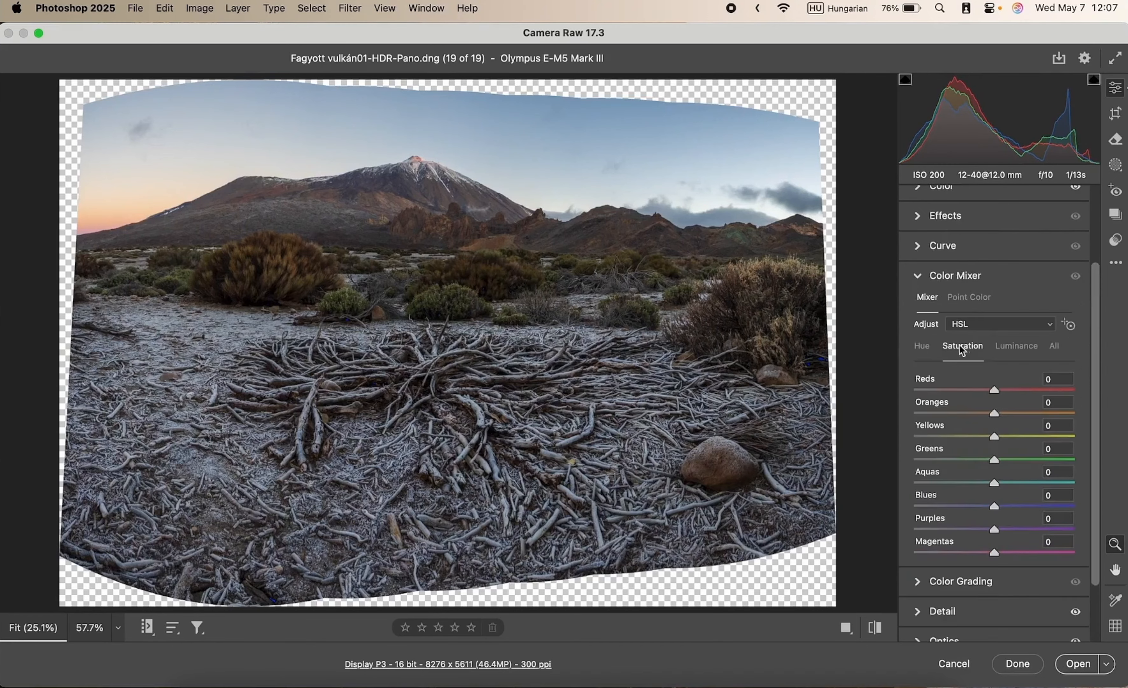
left_click_drag(995, 508, 967, 508)
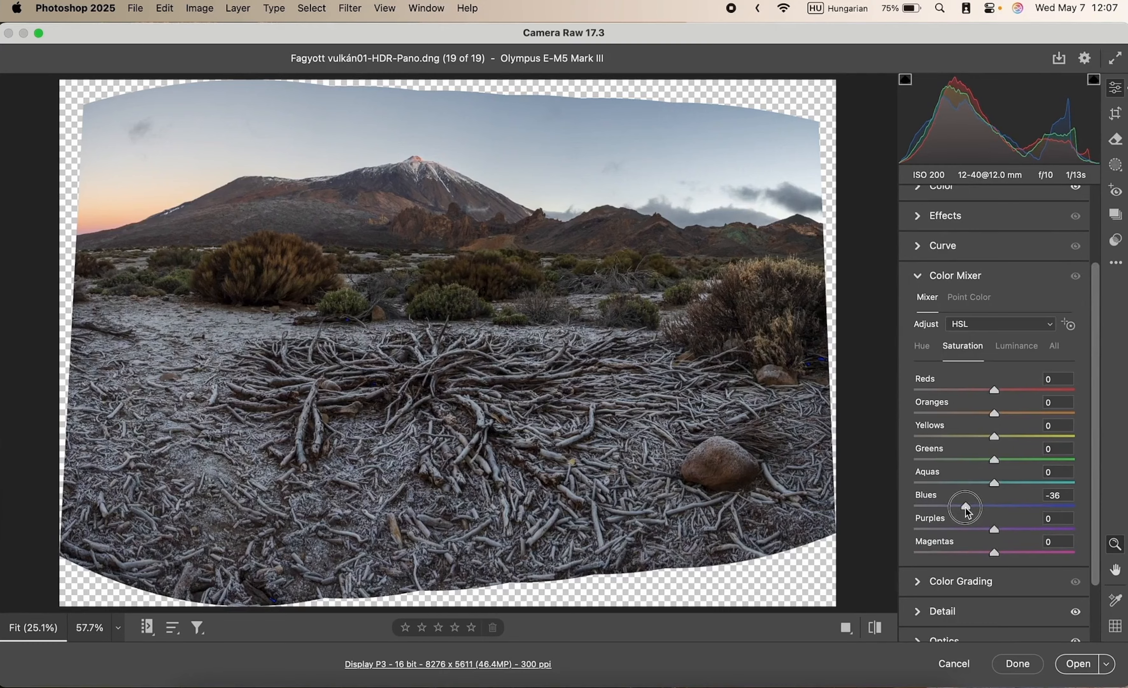
left_click_drag(965, 507, 967, 509)
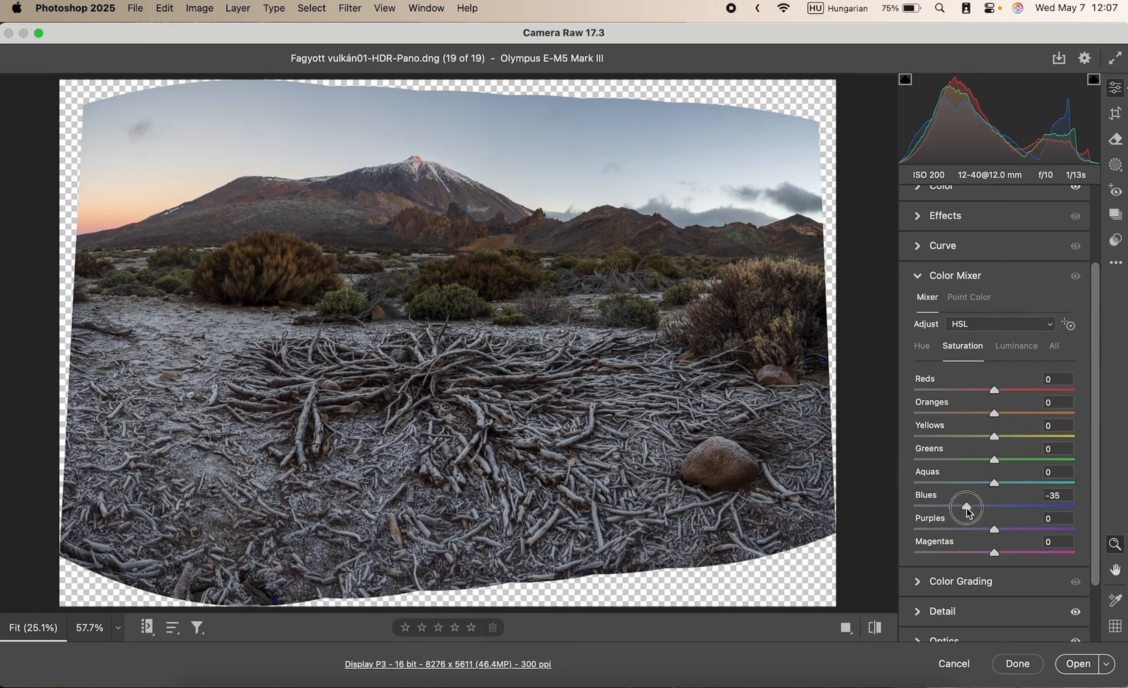
- Compare the edited panorama repeatedly with its unedited state and collapse the Color Mixer settings
left_click(878, 625)
left_click(879, 624)
left_click(879, 625)
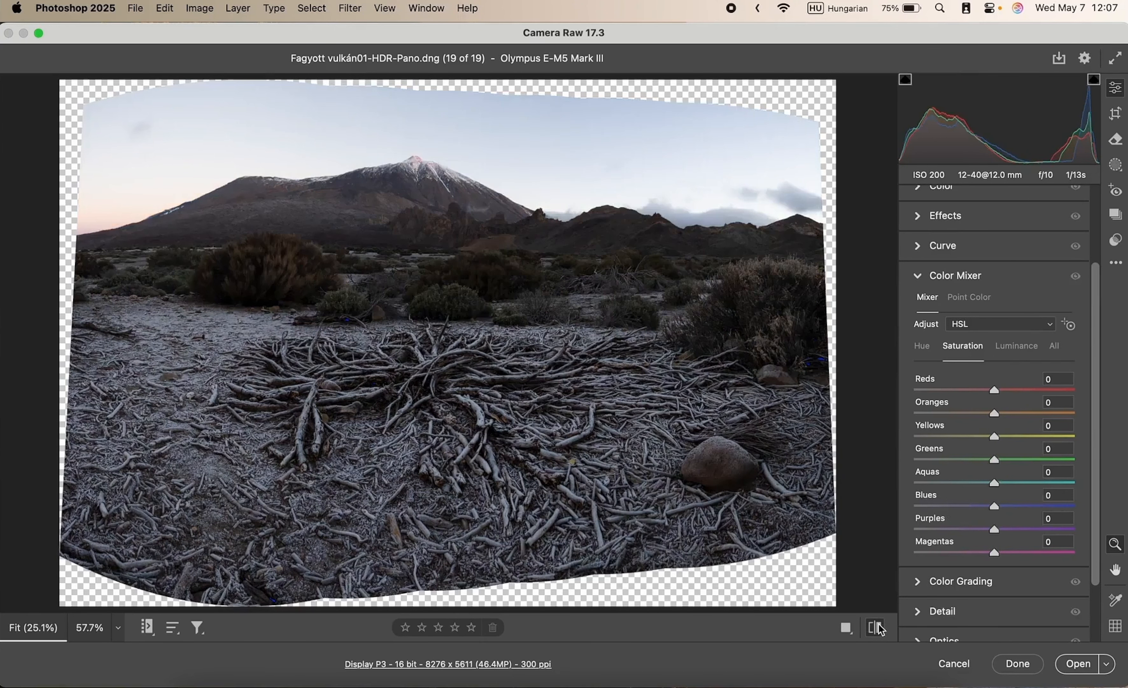
left_click(879, 625)
left_click(879, 625)
left_click(879, 624)
left_click(879, 626)
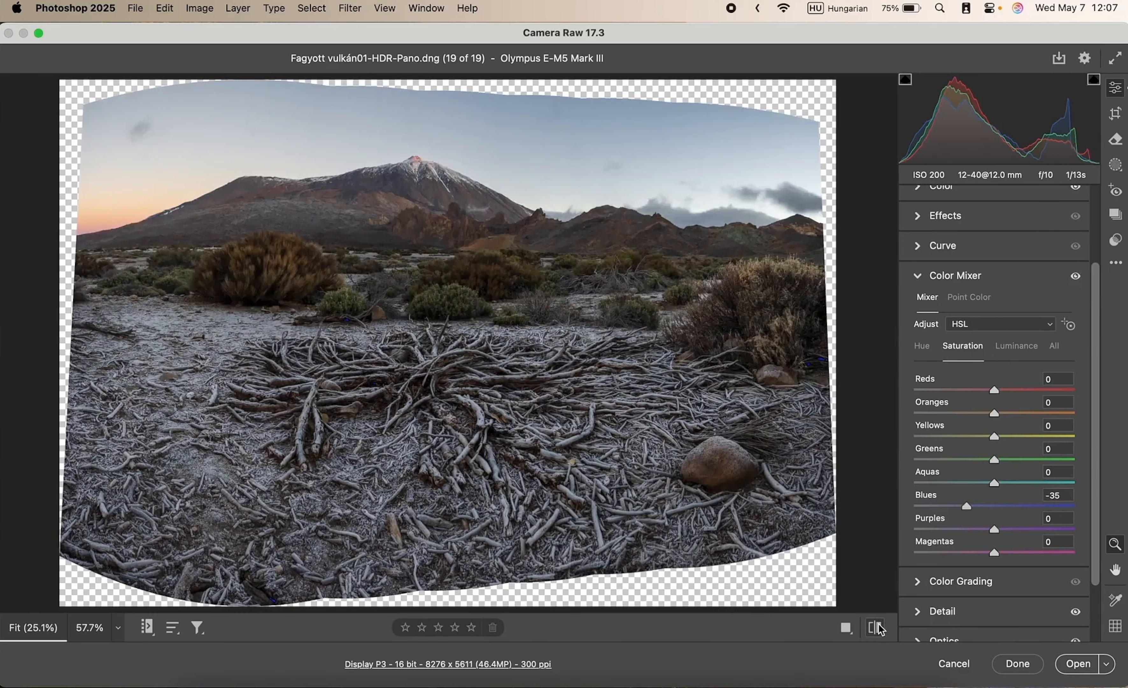
left_click(879, 625)
left_click(879, 625)
left_click(1002, 276)
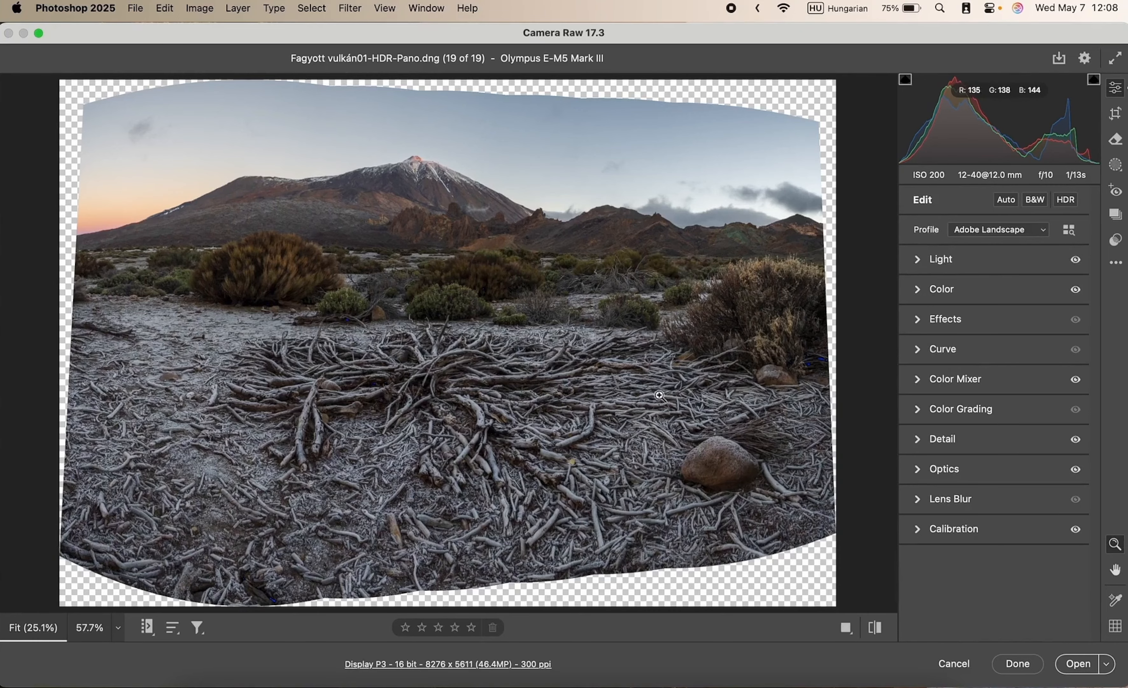
- Open the edited panorama in Photoshop and rename its layer as Edited RAW
left_click(1078, 663)
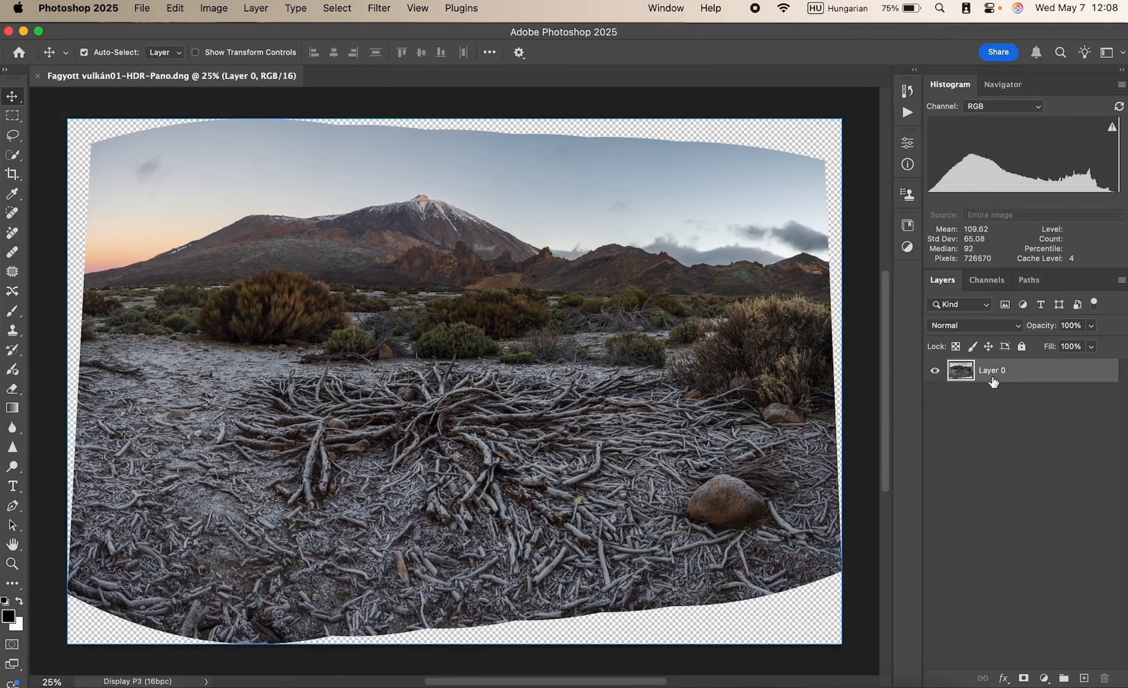
double_click(994, 371)
type("Edited RAW")
key("Return")
- Bring the unedited HDR panorama in as a second layer from the Frozen vulcano folder in Finder and name it Original RAW
left_click(194, 684)
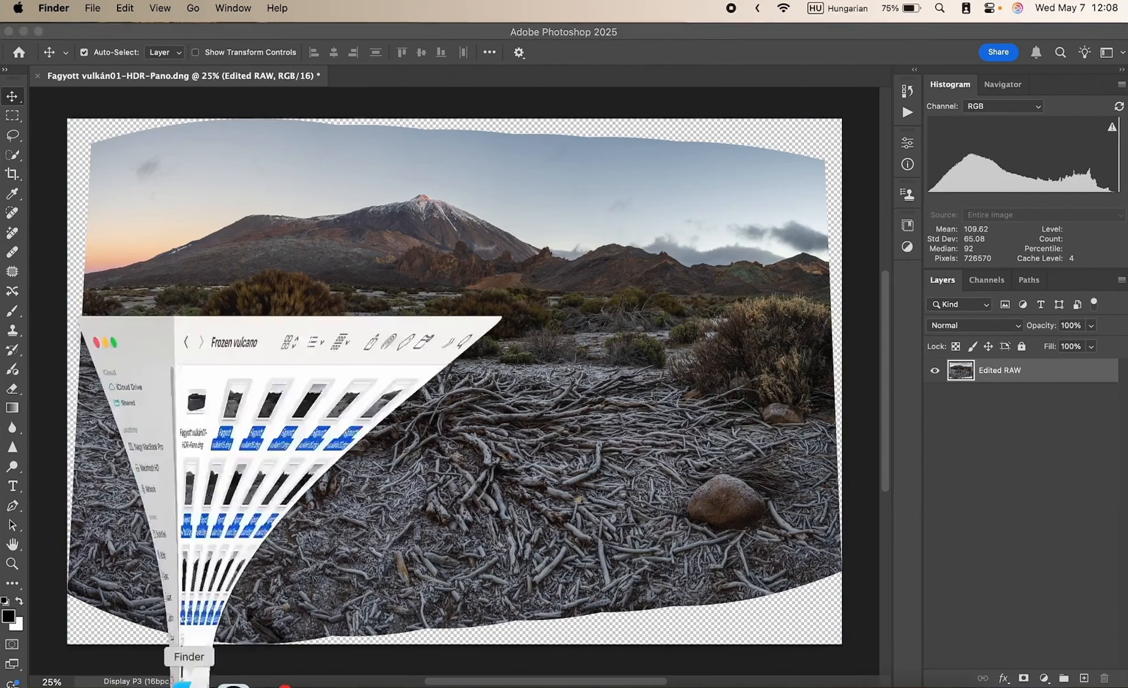
left_click_drag(231, 123, 544, 594)
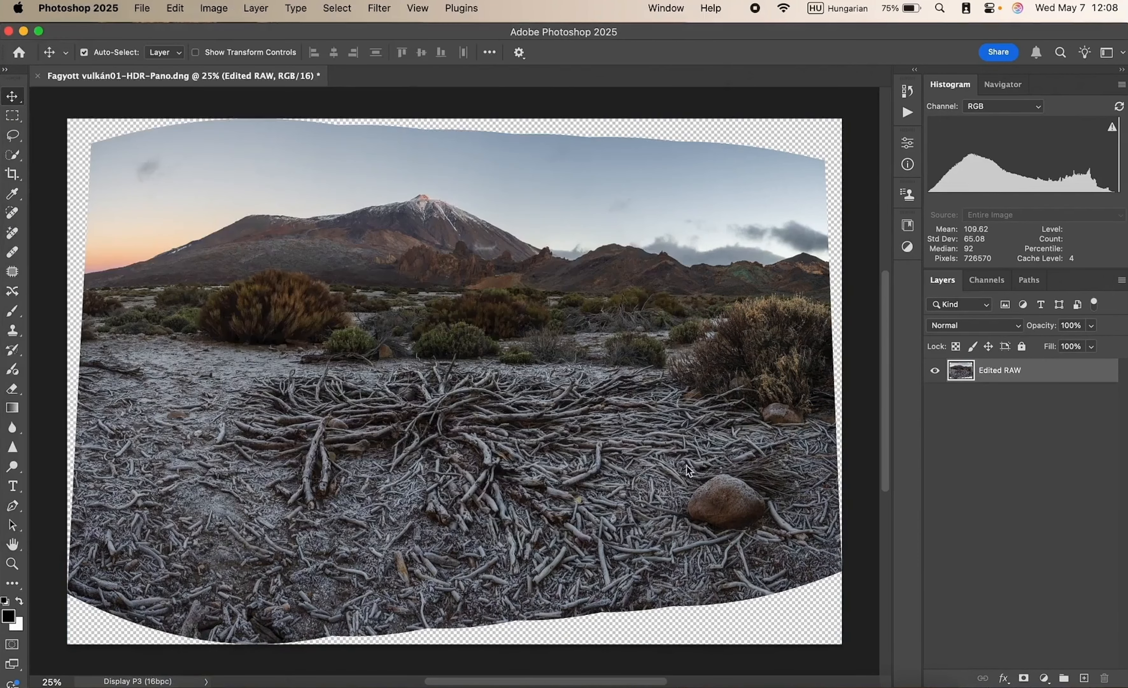
type("O")
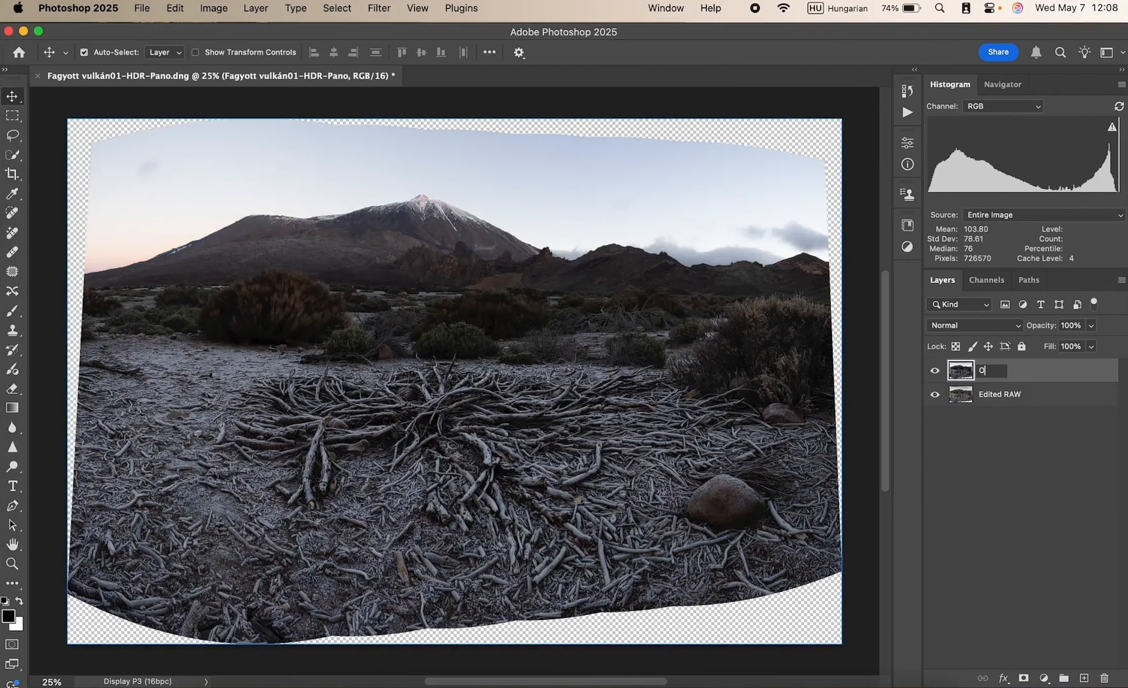
type("riginal RAW")
key("Return")
- Move the Original RAW layer below Edited RAW and compare the two versions by toggling the upper layer's visibility
left_click_drag(1003, 370, 985, 403)
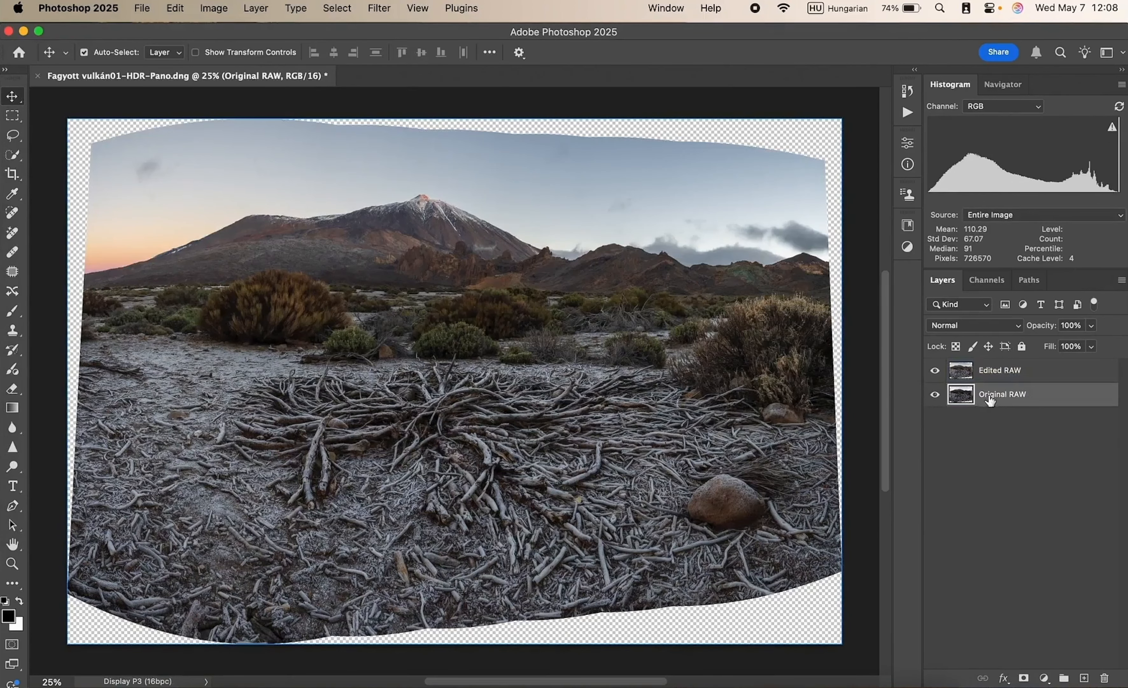
left_click(935, 370)
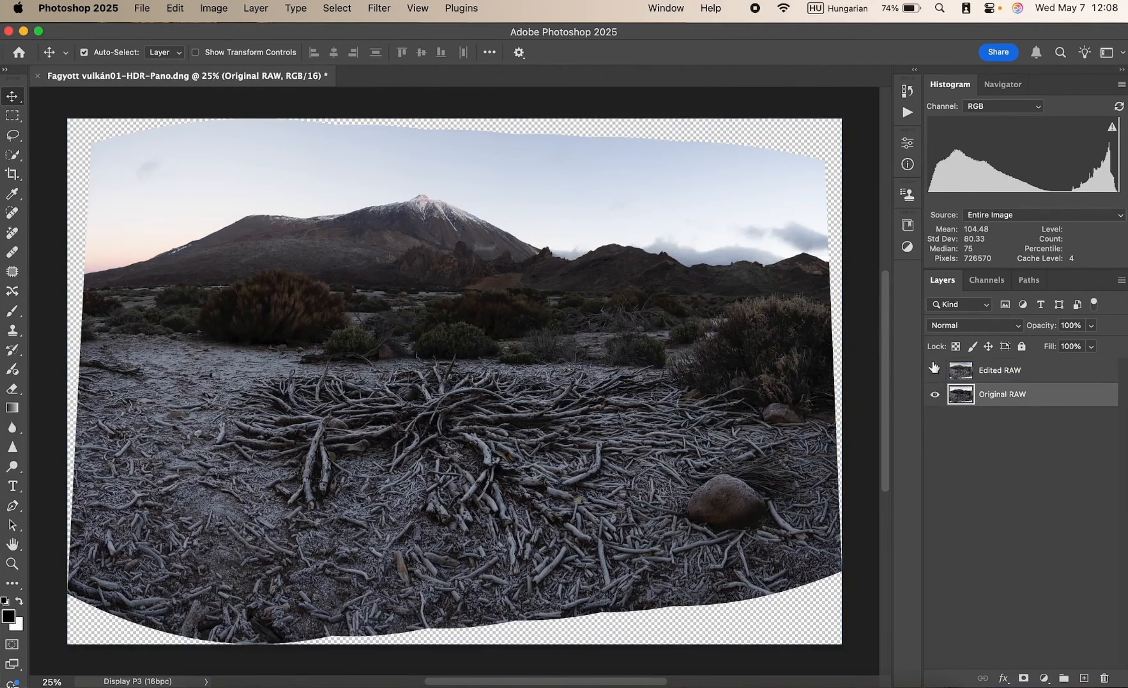
left_click(935, 370)
left_click(937, 374)
left_click(937, 371)
- Duplicate the Edited RAW layer and hide the Edited RAW and Original RAW layers beneath the copy
left_click(1063, 374)
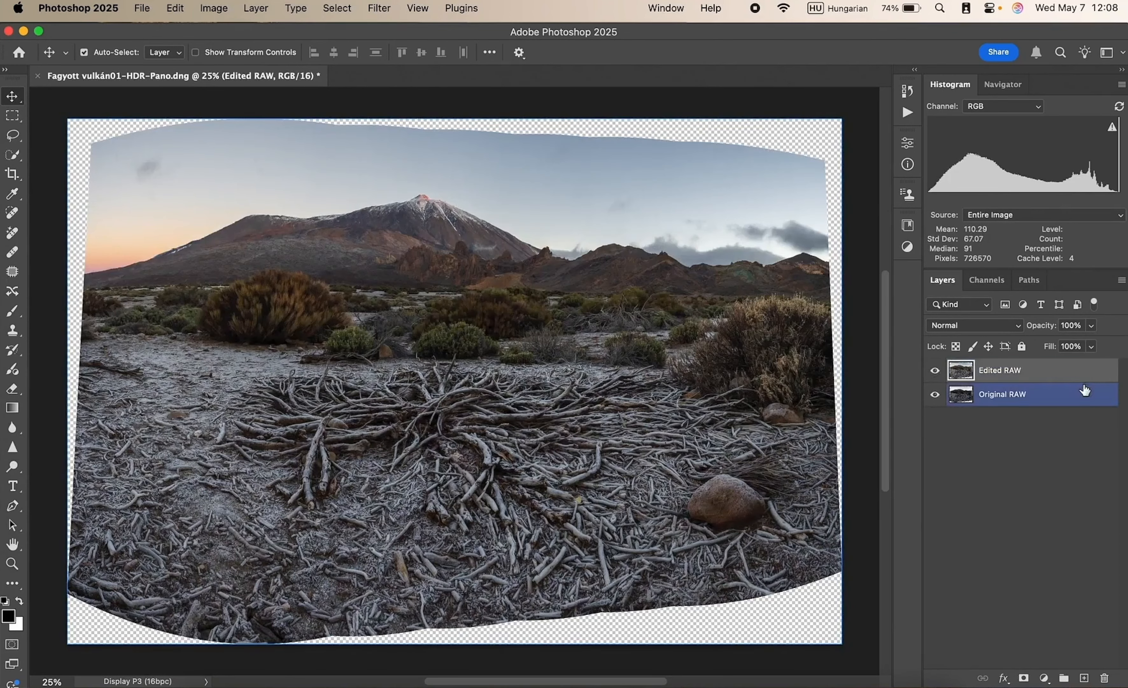
left_click_drag(1051, 370, 1084, 679)
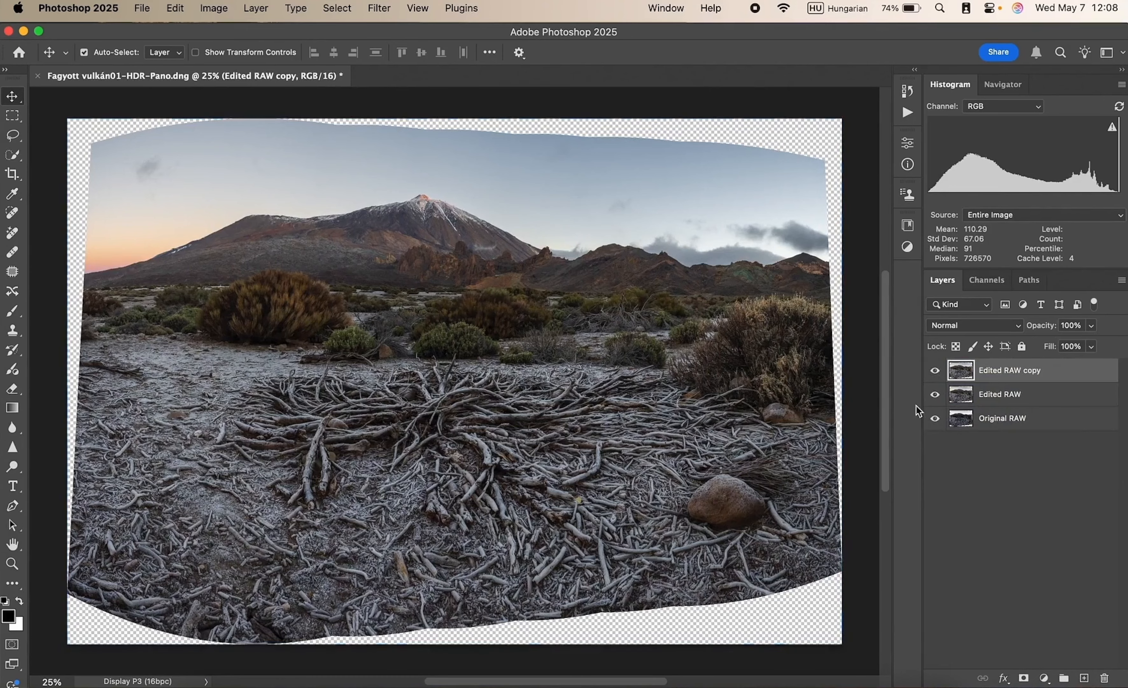
left_click_drag(936, 394, 936, 418)
- Clear the crop ratio and extend the canvas above and below the panorama with the Crop tool, using a transparent fill
scroll(623, 509, "down", 3)
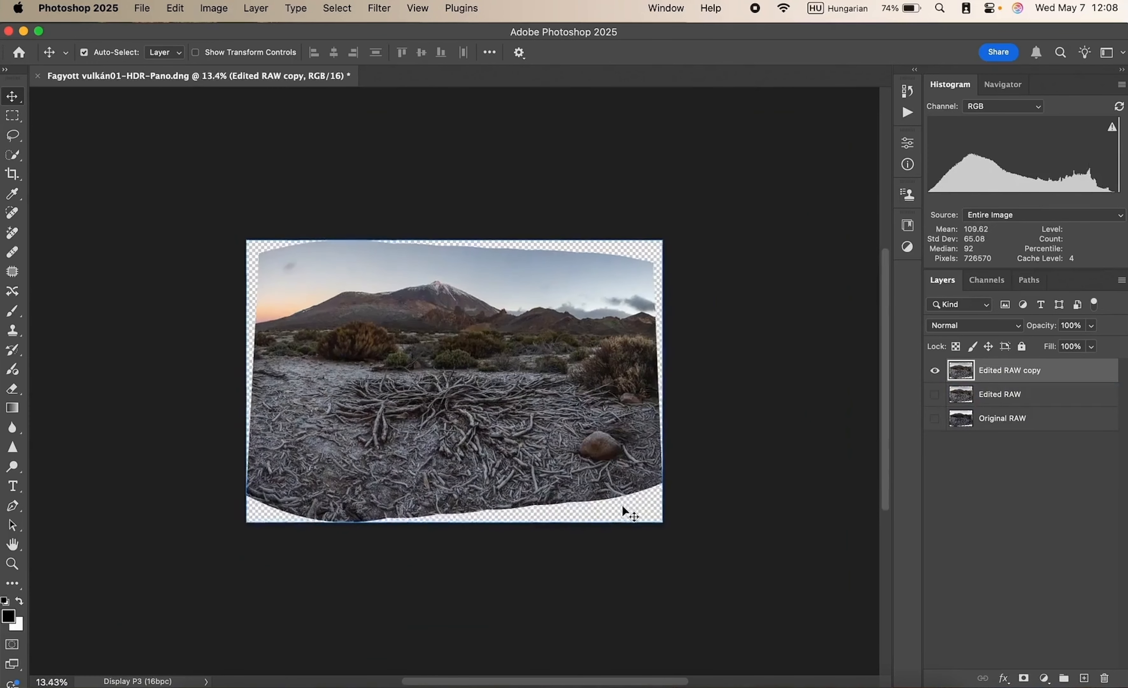
scroll(623, 510, "up", 1)
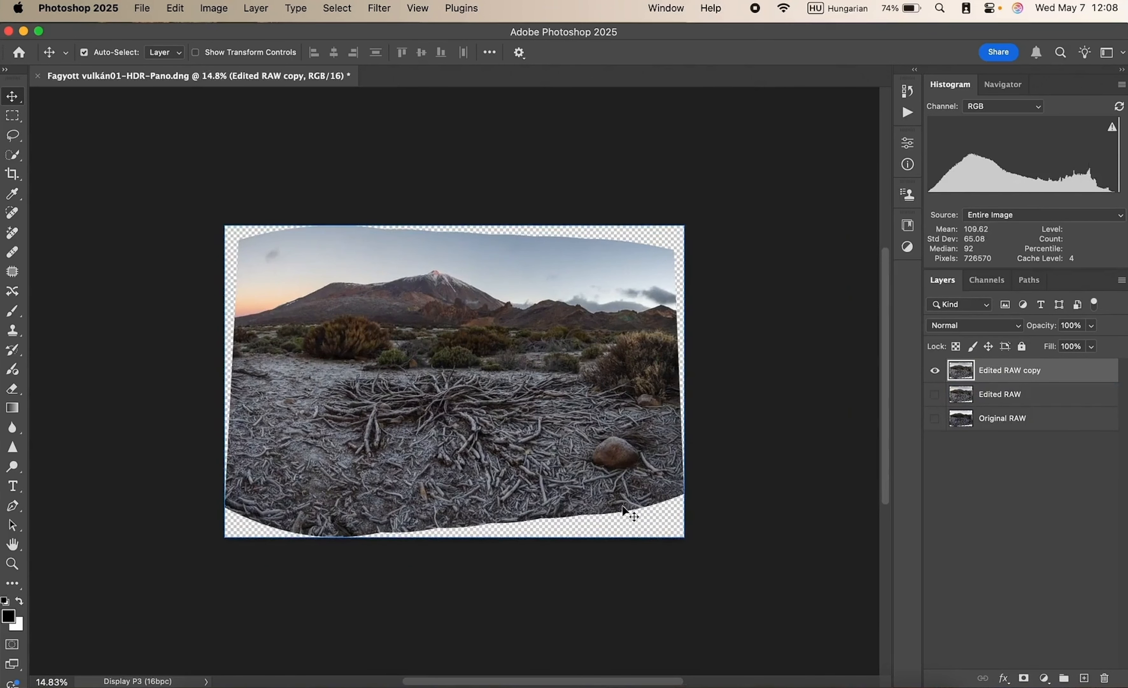
key("c")
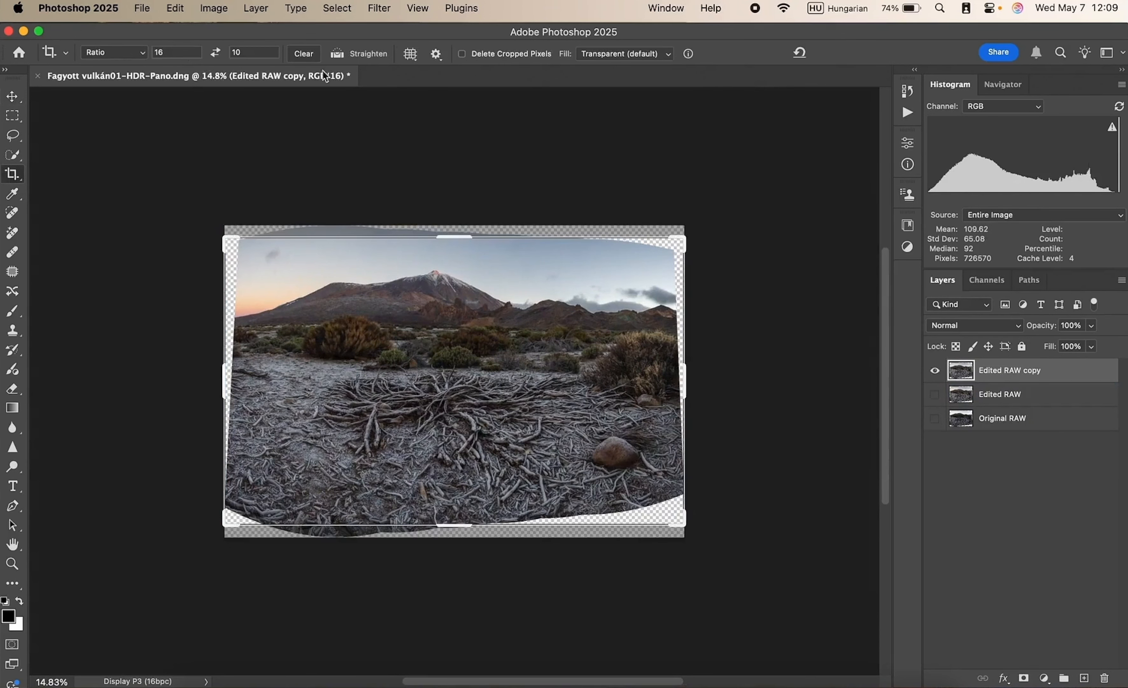
left_click(303, 54)
left_click_drag(455, 236, 460, 215)
left_click_drag(459, 552, 457, 578)
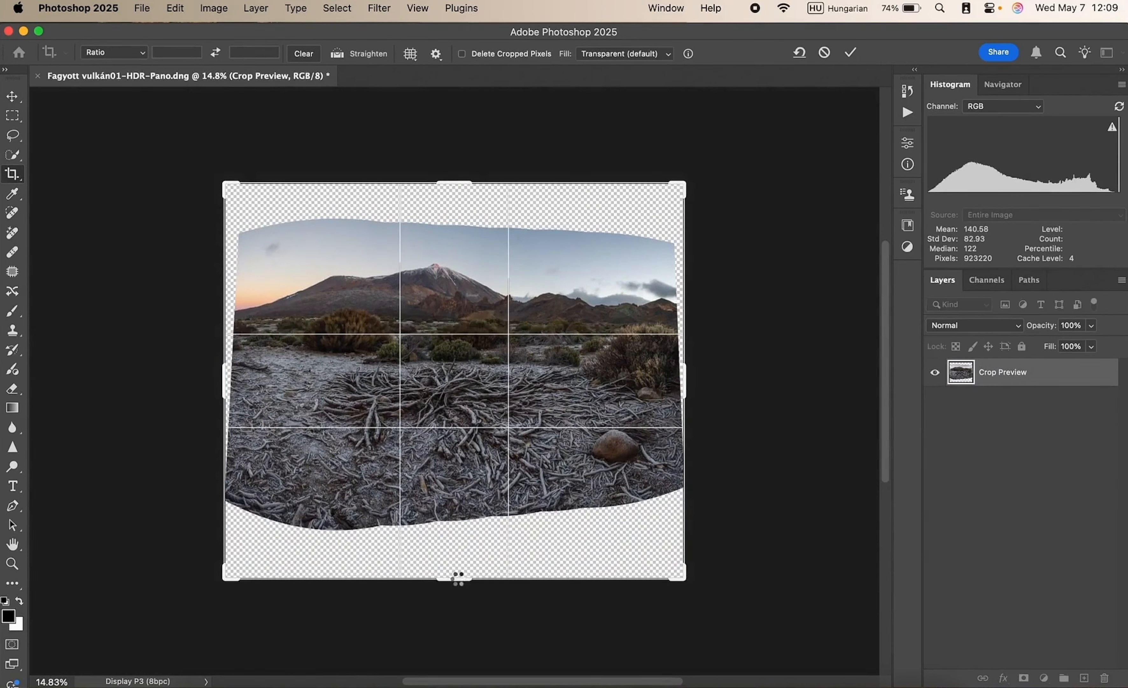
key("Return")
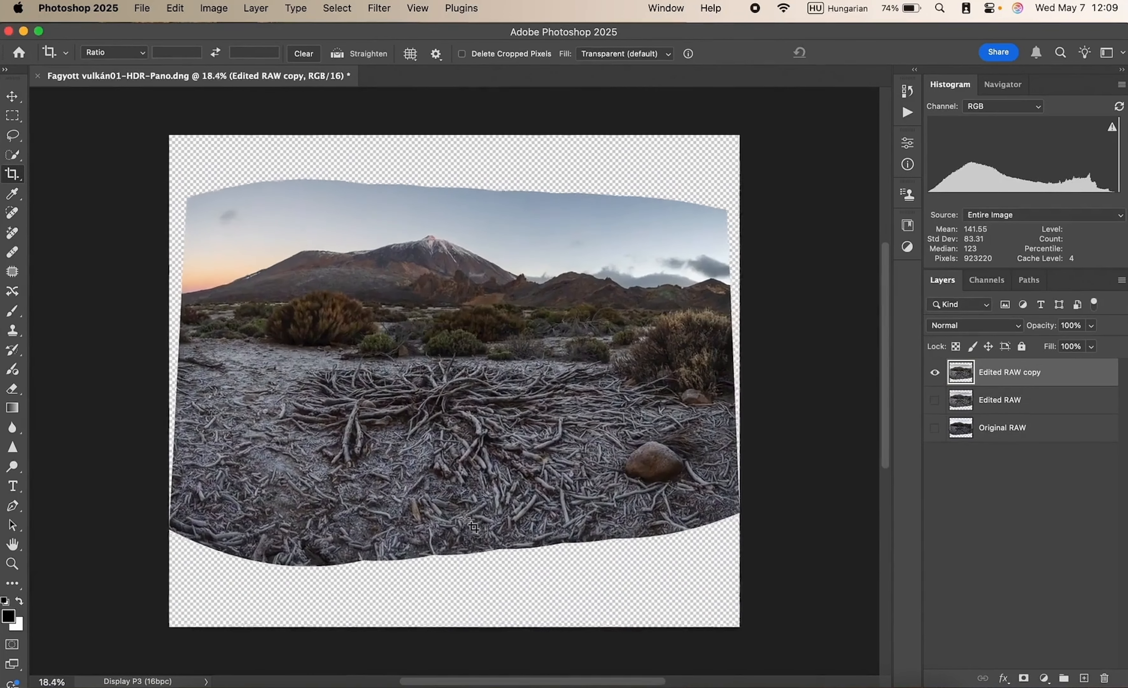
- Select the whole foreground below the line of bushes across the full canvas width with the Rectangular Marquee
left_click(13, 115)
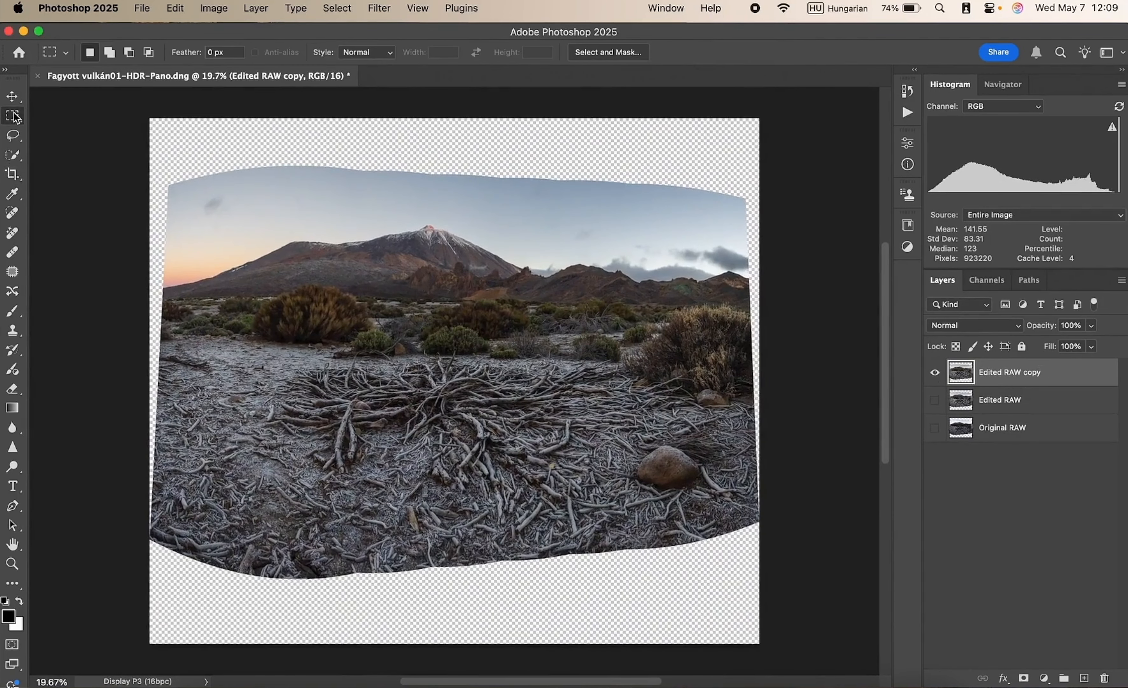
left_click_drag(126, 339, 815, 612)
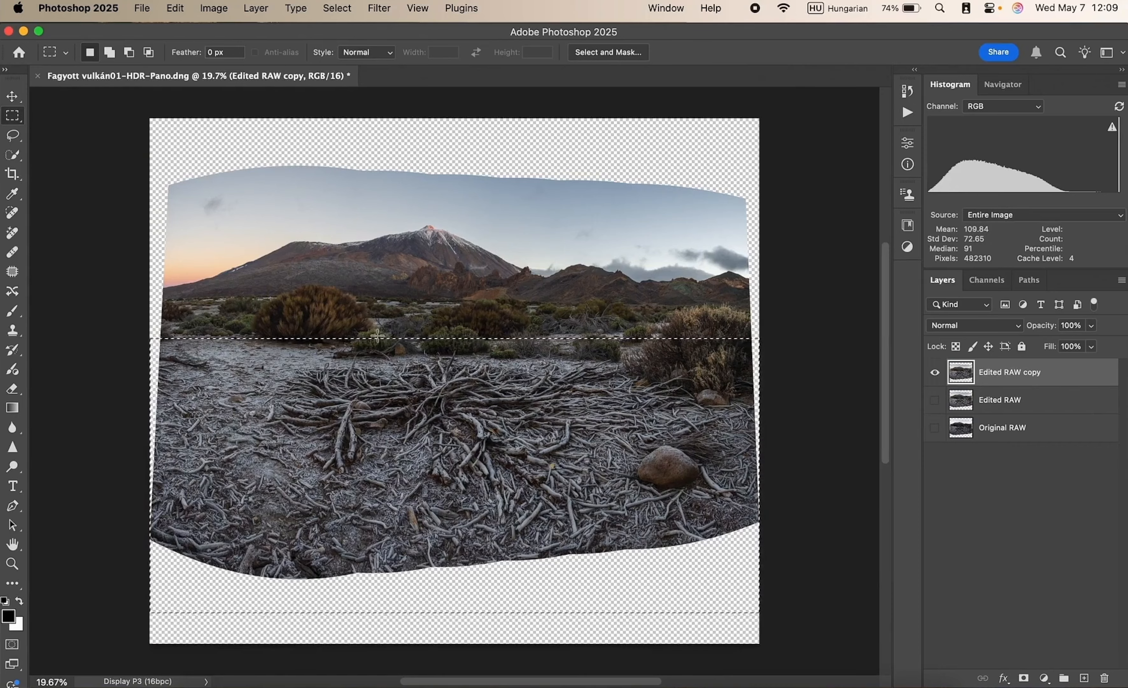
left_click_drag(129, 339, 813, 599)
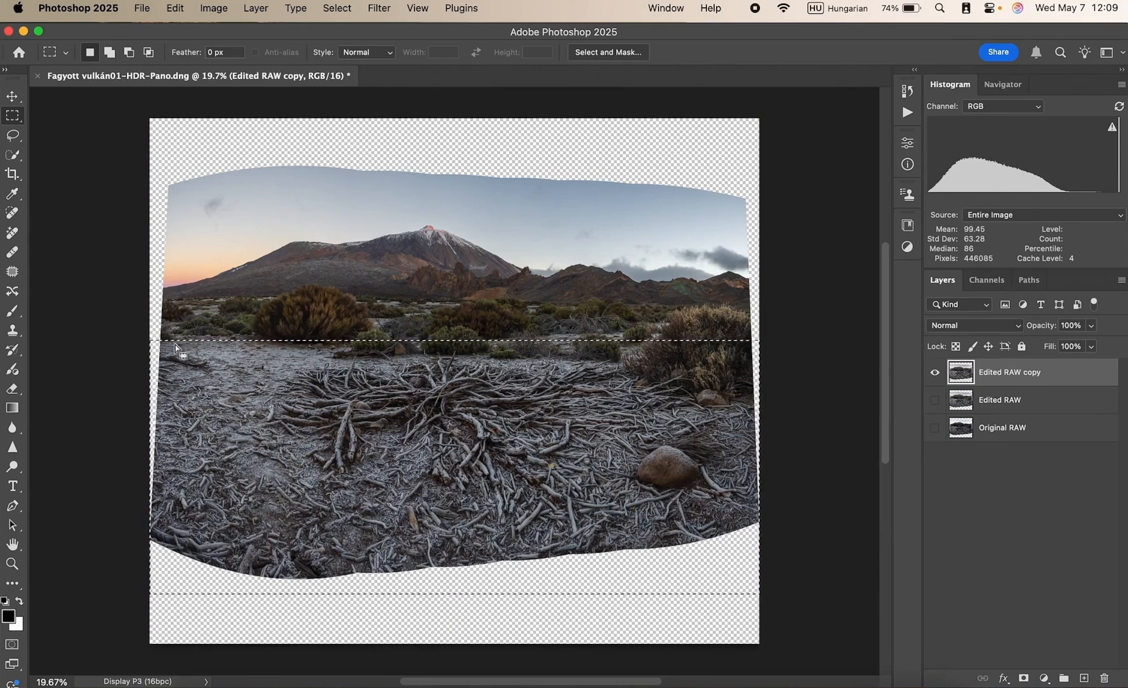
- Compress the selected foreground vertically to about 76.5% of its height from the bottom and show the Edited RAW layer for comparison
key("super+t")
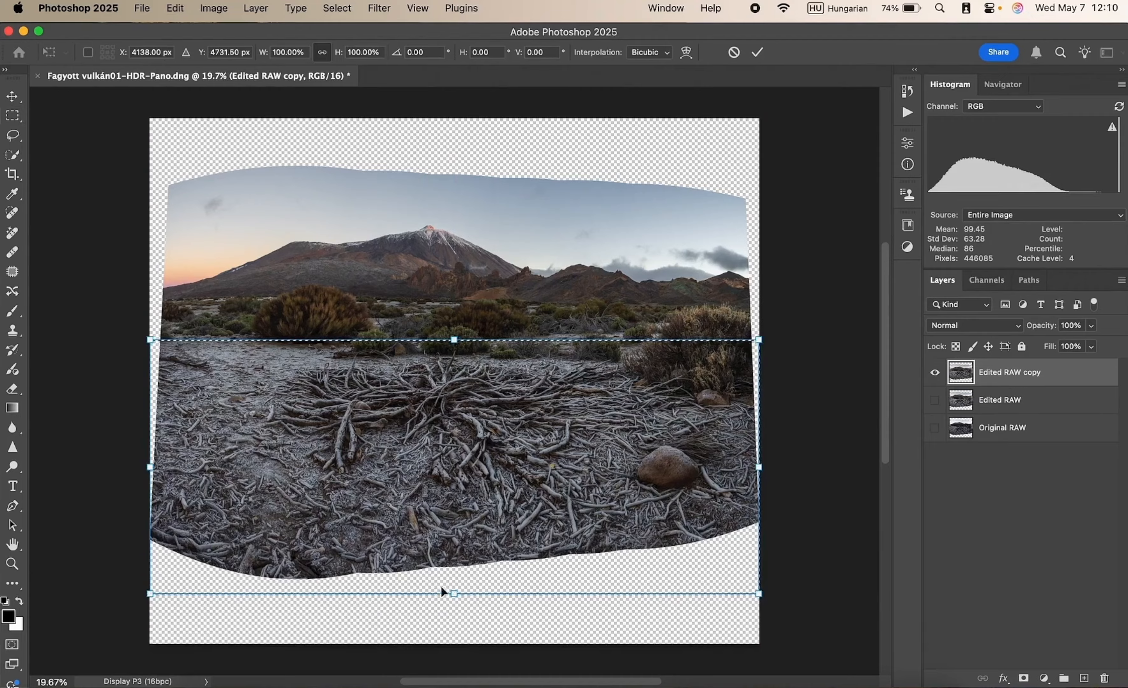
left_click_drag(455, 593, 454, 534)
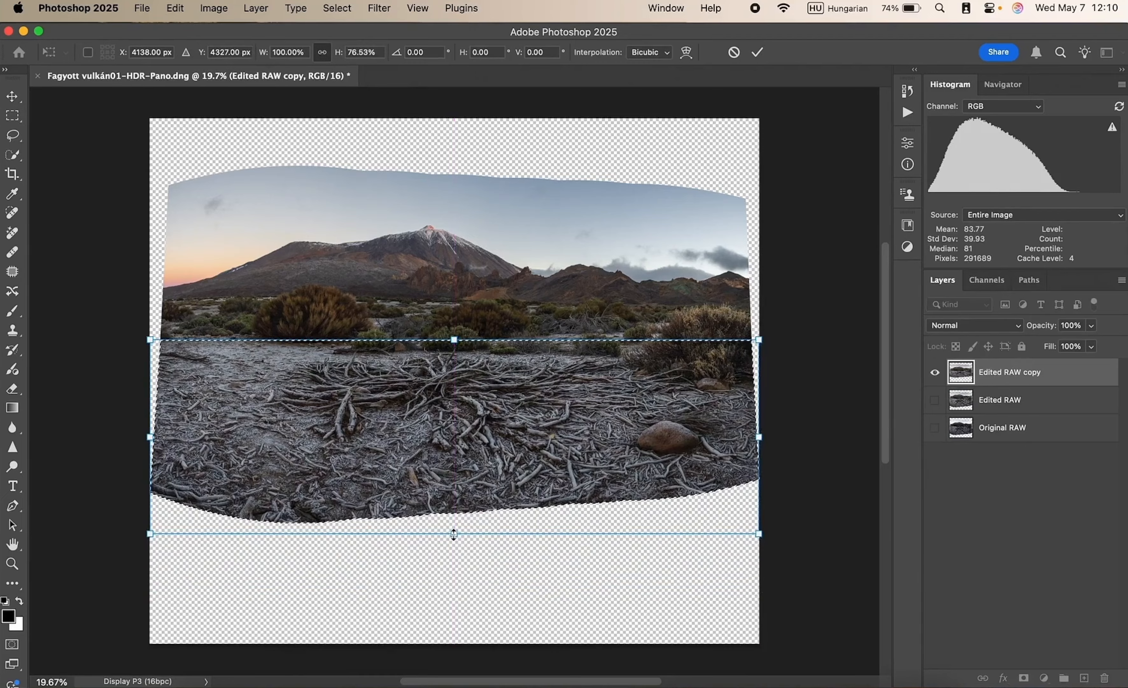
key("Return")
left_click(935, 399)
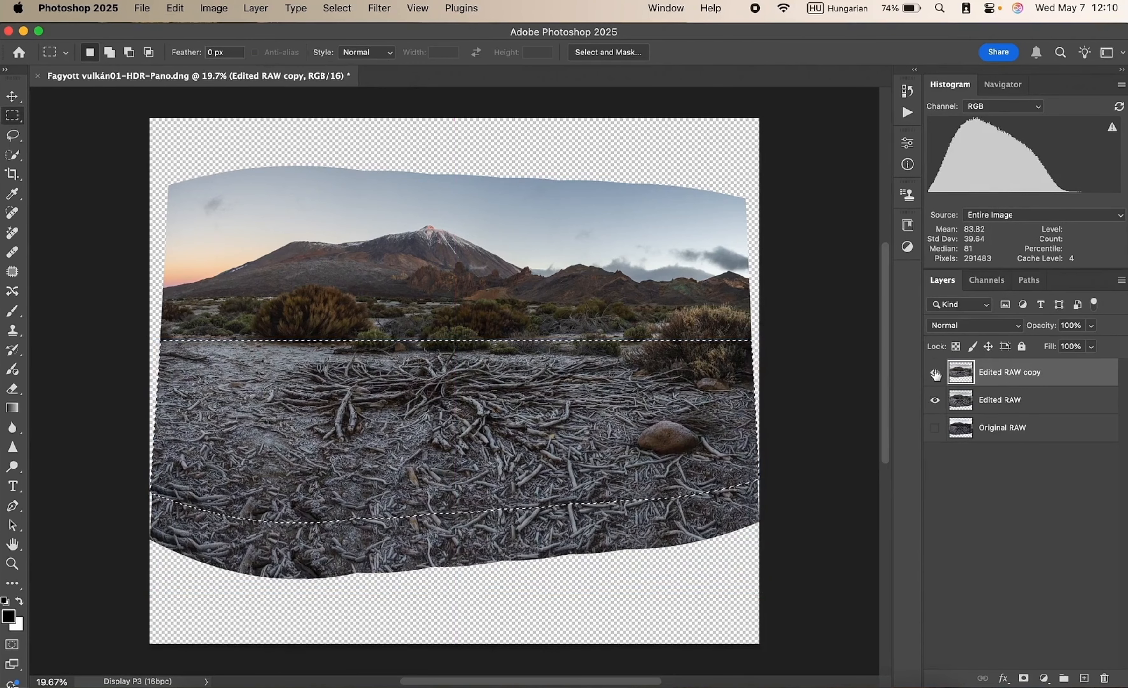
- Compare the compressed copy with the Edited RAW layer beneath it, hide Edited RAW again, and clear the selection
left_click(936, 372)
left_click(936, 373)
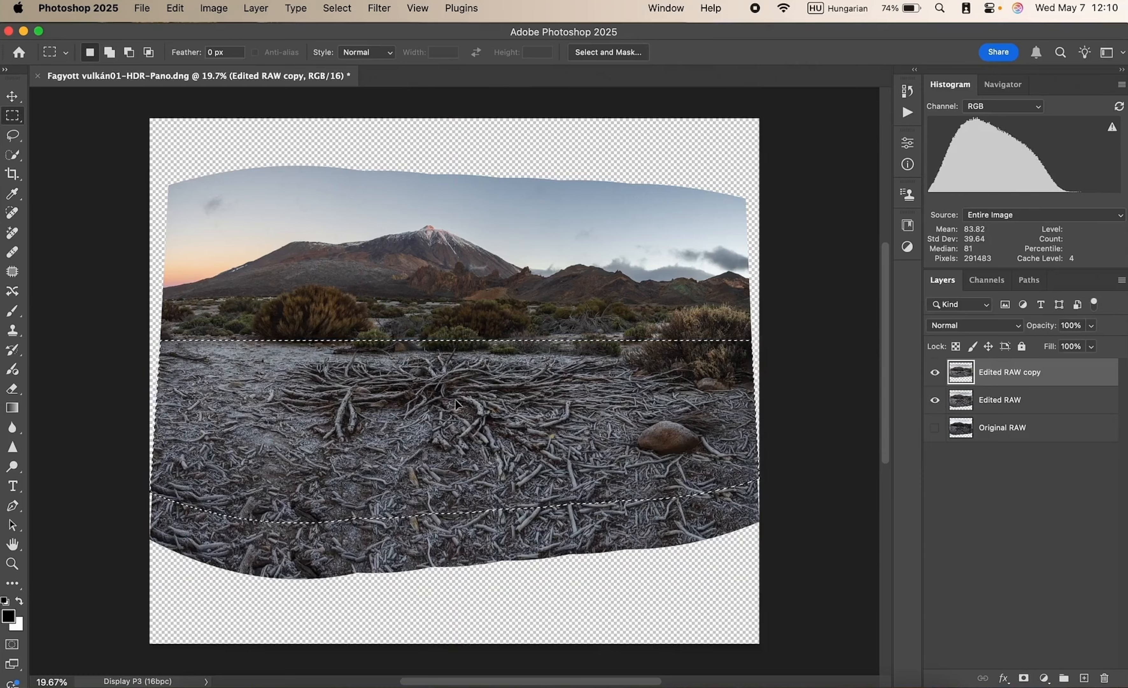
left_click(935, 400)
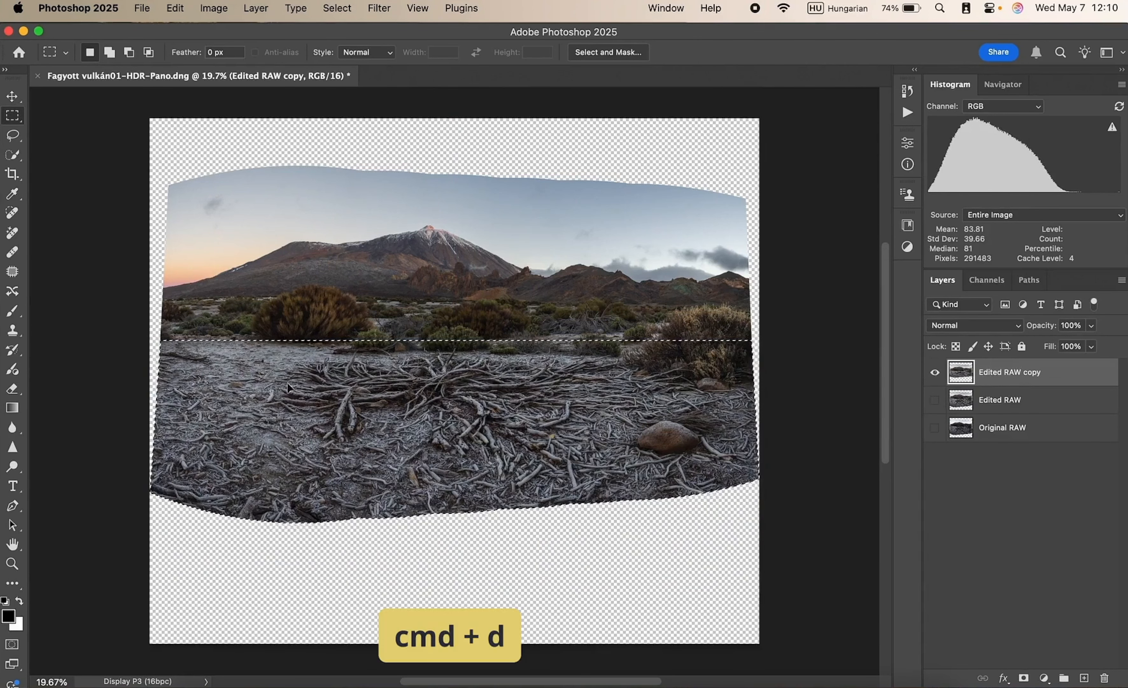
key("super+d")
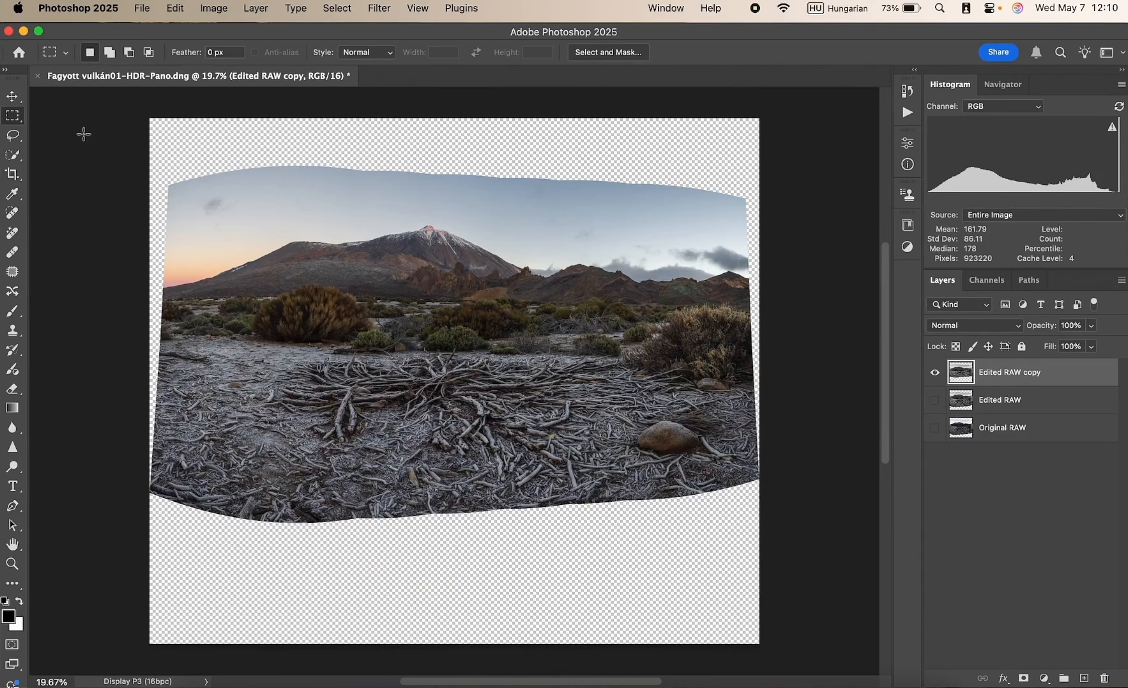
- Select the sky and mountain above the bushes across the full canvas width, stretch them upward to about 114.8% height, and deselect
left_click_drag(150, 134, 801, 301)
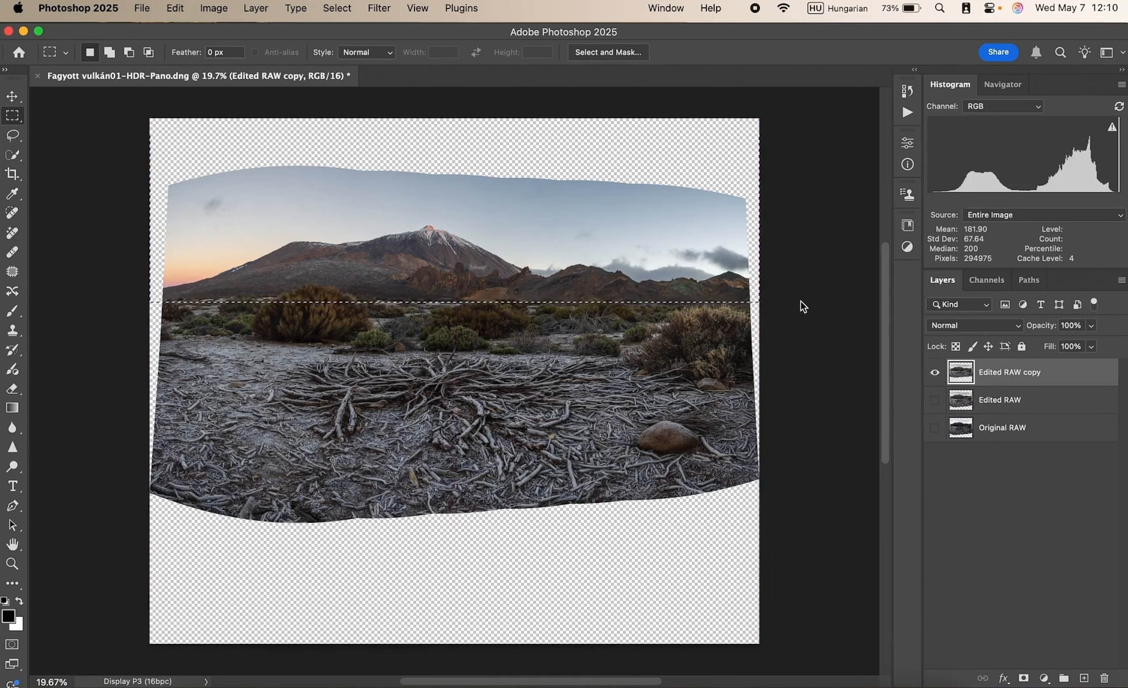
key("super+t")
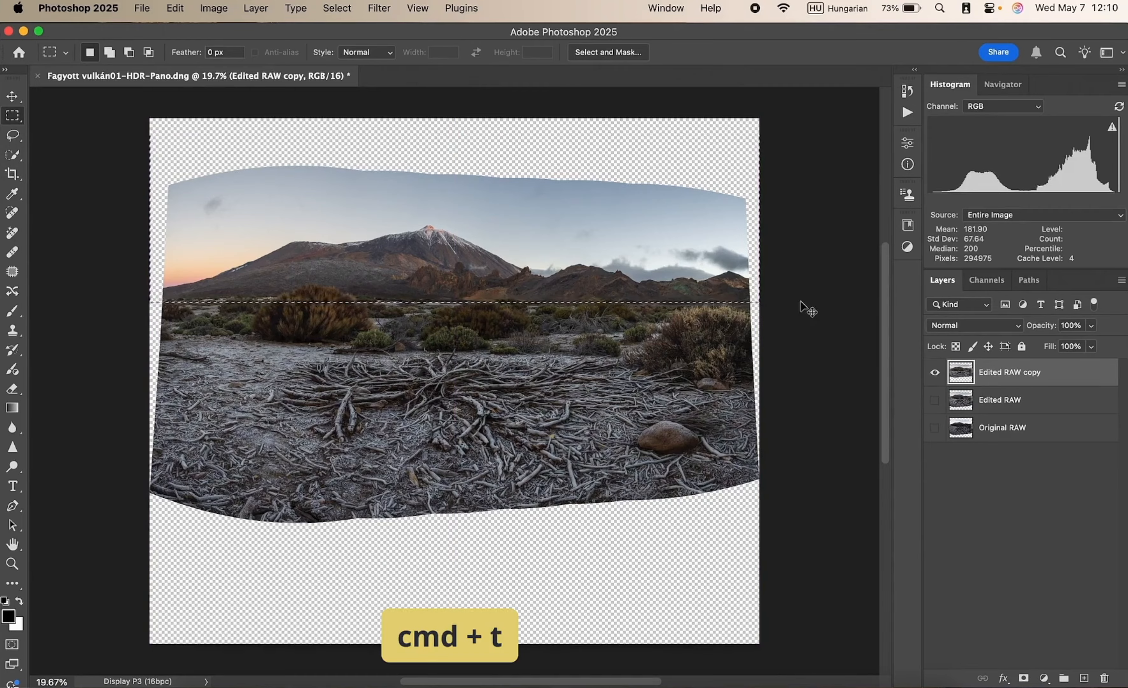
scroll(569, 234, "up", 2)
left_click_drag(455, 209, 456, 183)
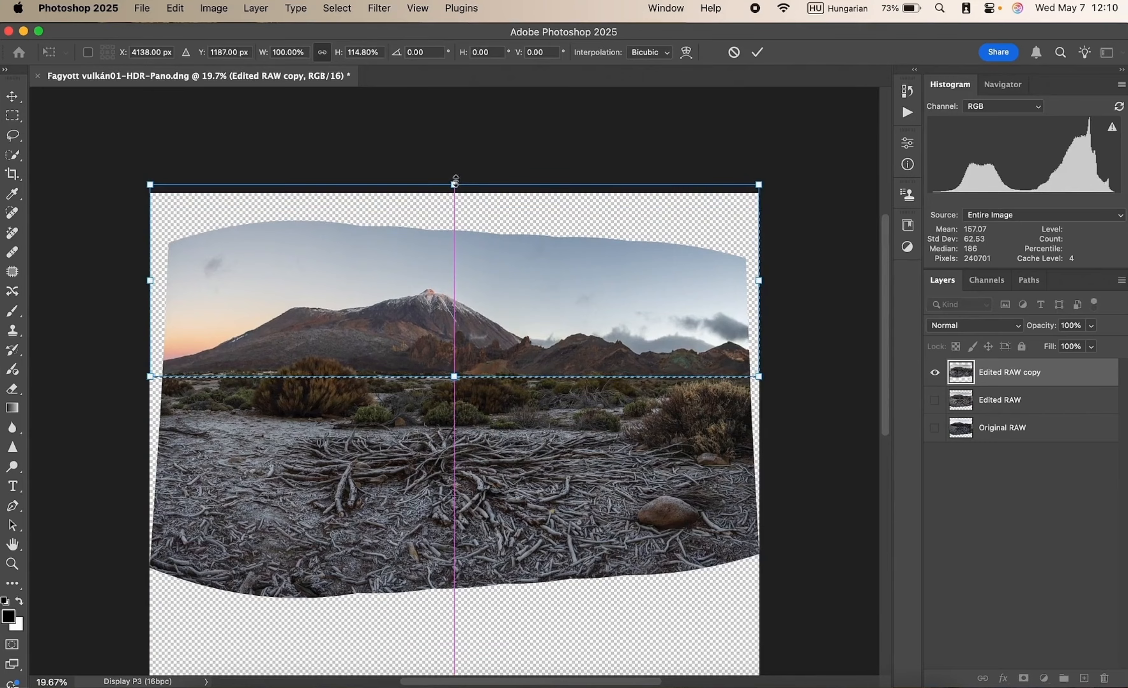
key("Return")
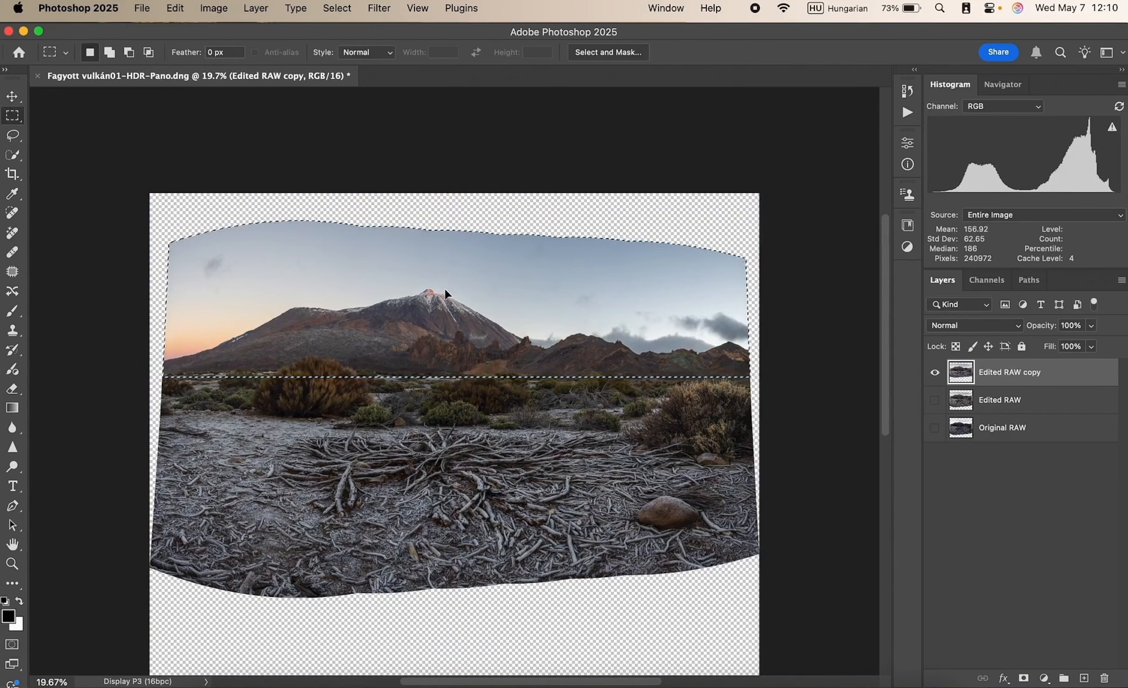
key("super+d")
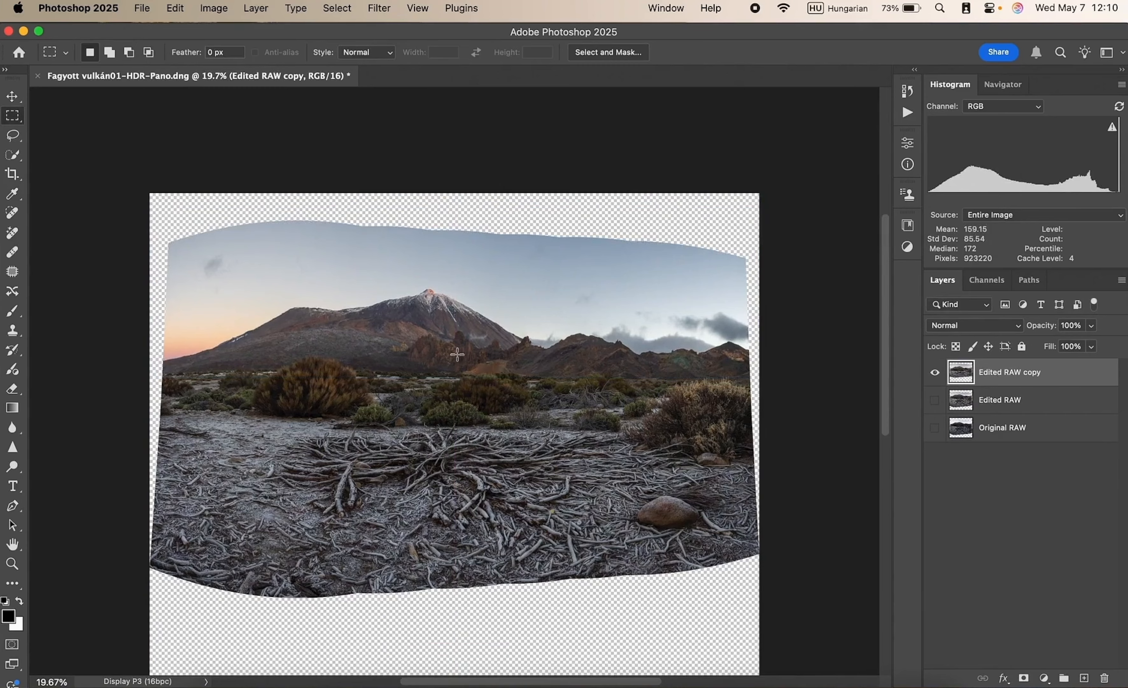
key("super+shift+d")
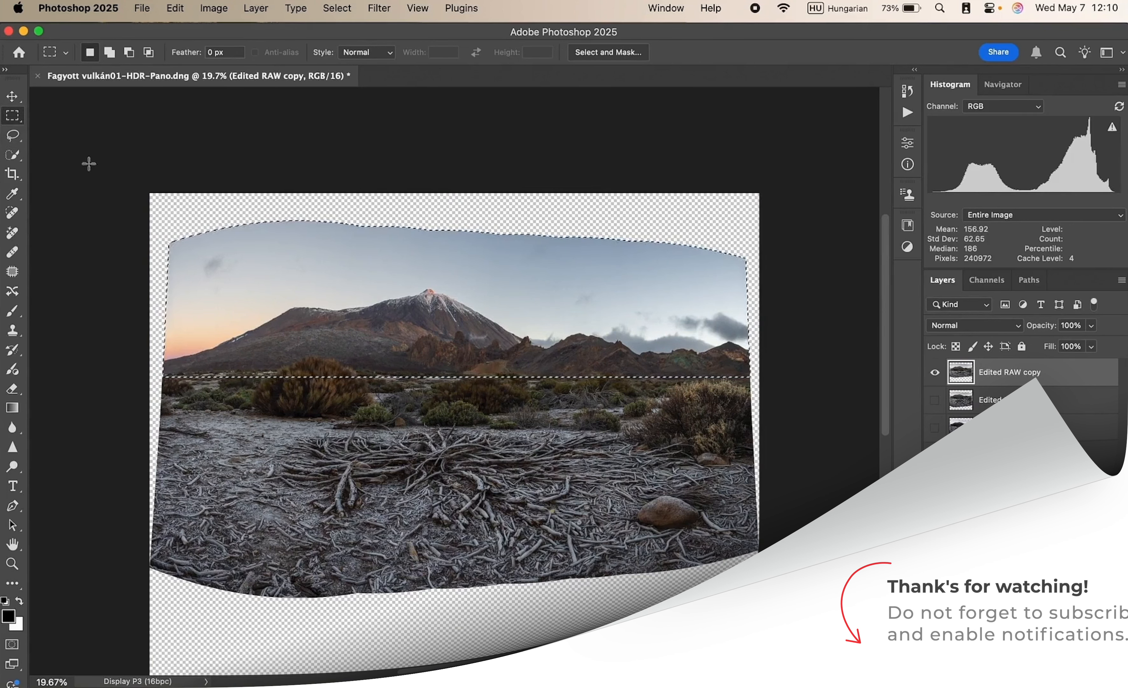
key("super+d")
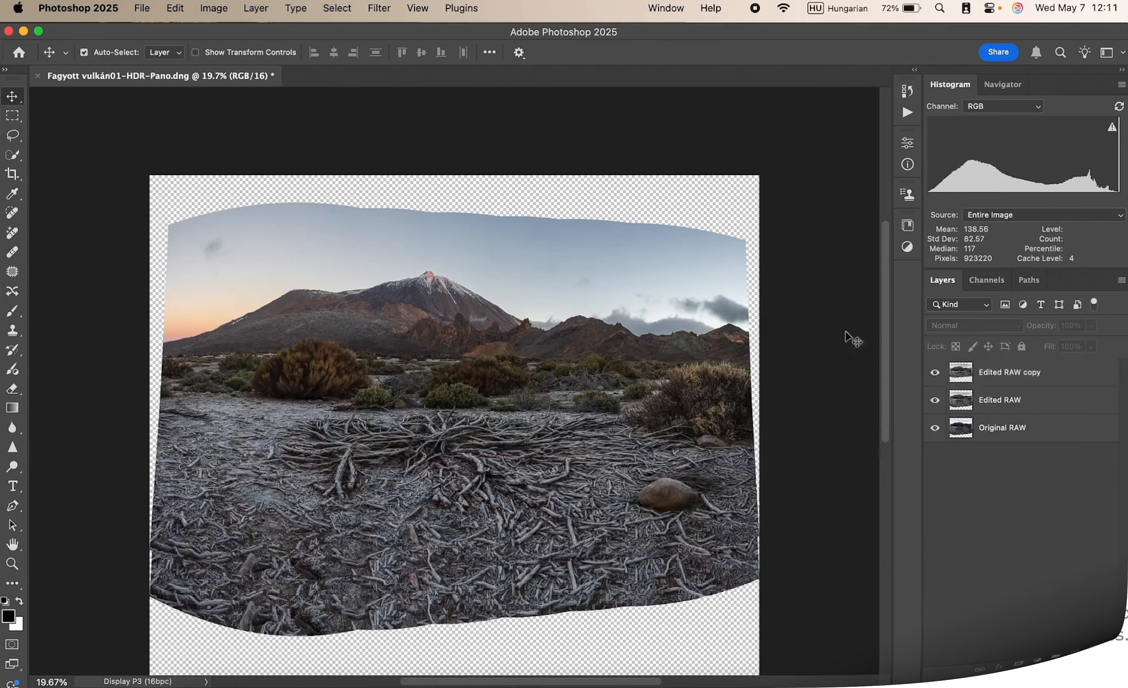
- Rename the Edited RAW copy layer as Distortion and hide the Edited RAW and Original RAW layers
left_click(1002, 377)
double_click(1001, 373)
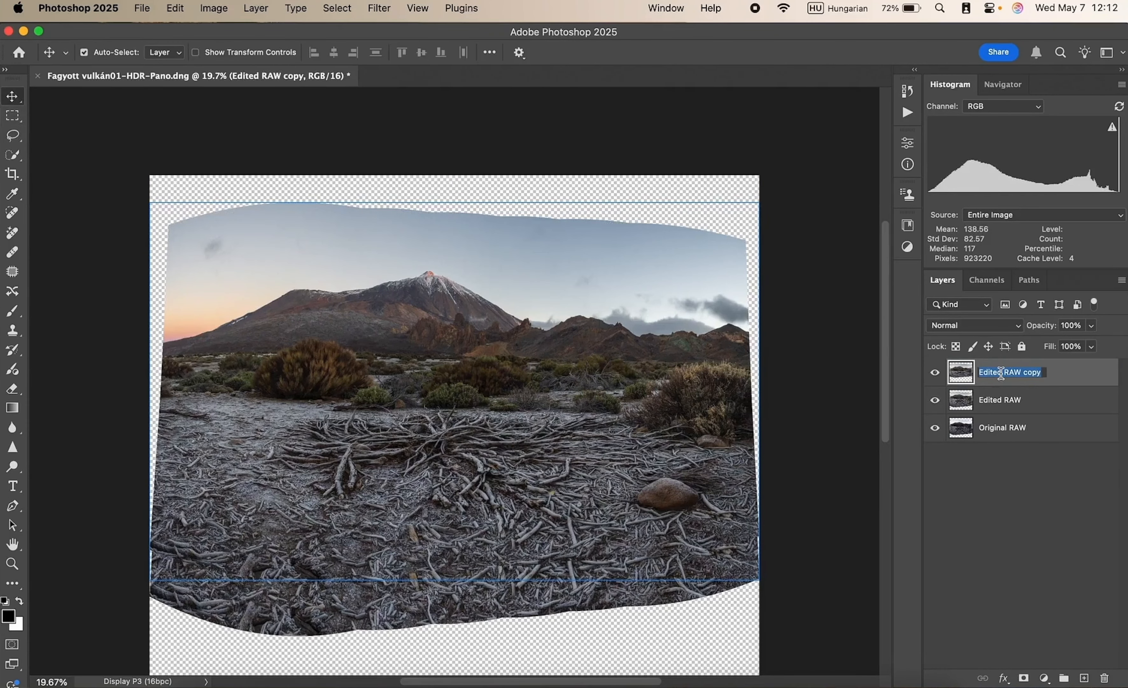
type("Distortion")
key("Return")
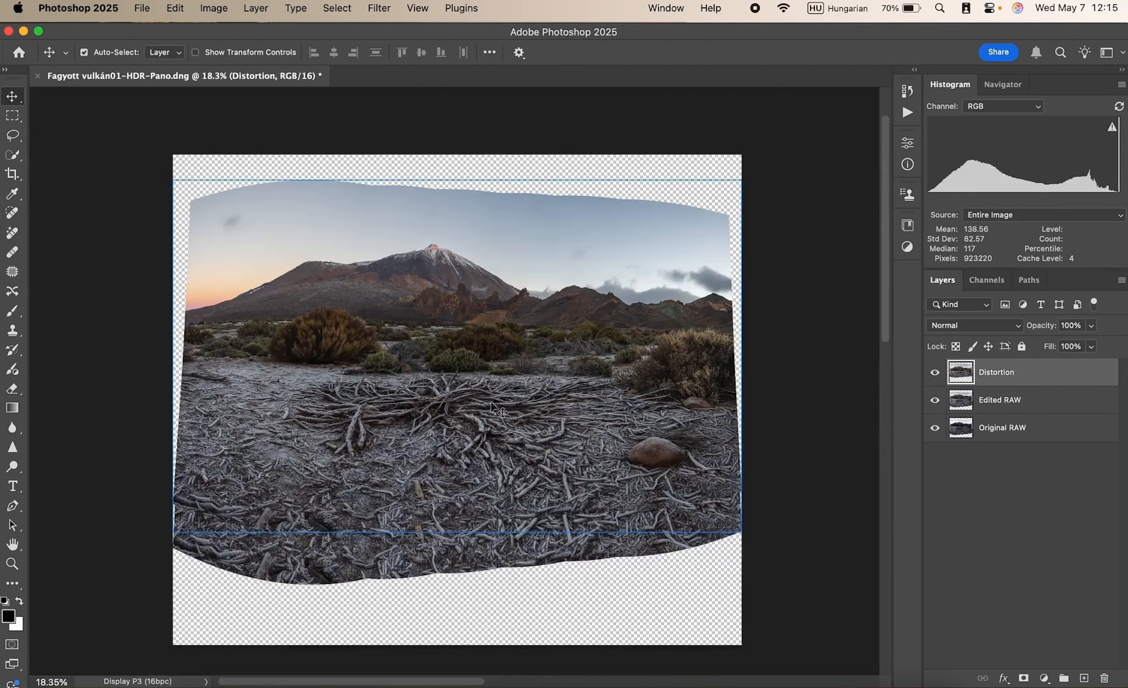
left_click(956, 431)
left_click(938, 400)
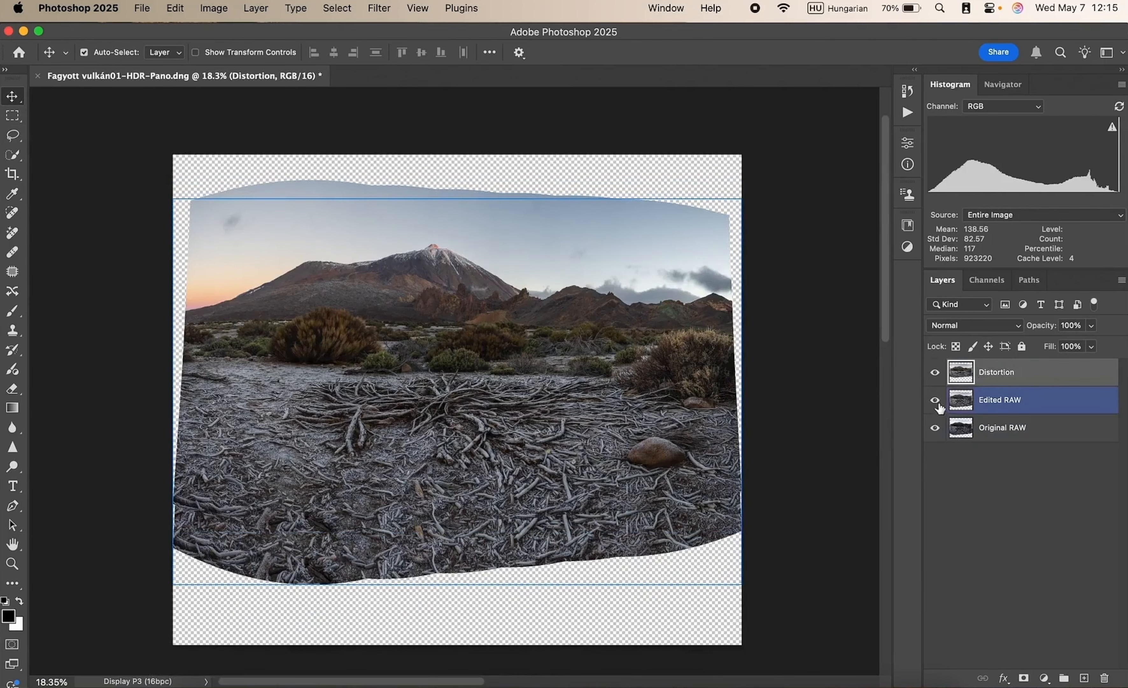
left_click_drag(938, 403, 945, 452)
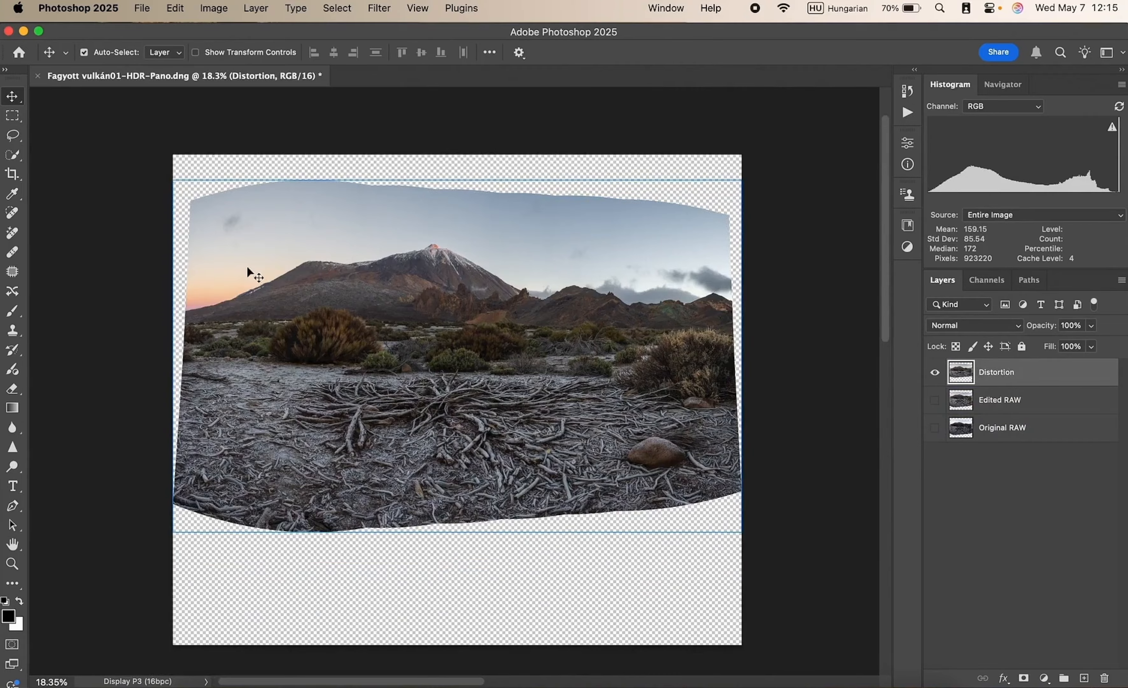
- Set up a 16:10 ratio crop on the canvas with the Golden Ratio overlay
key("c")
left_click(172, 52)
left_click(256, 53)
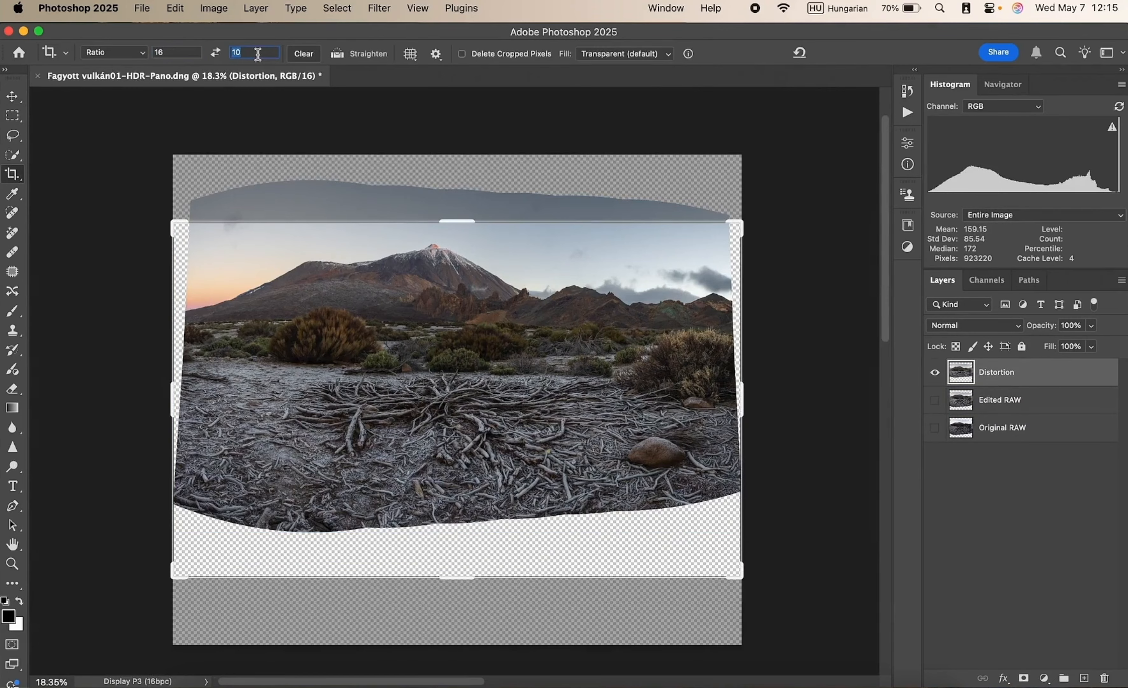
left_click(496, 434)
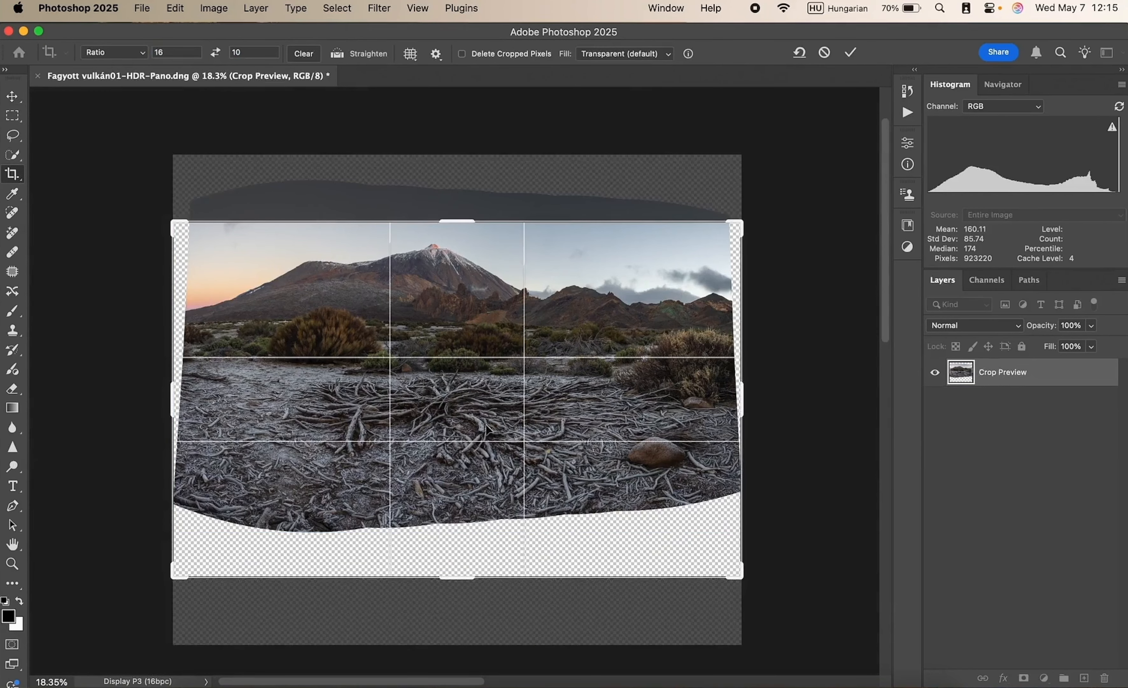
left_click(415, 57)
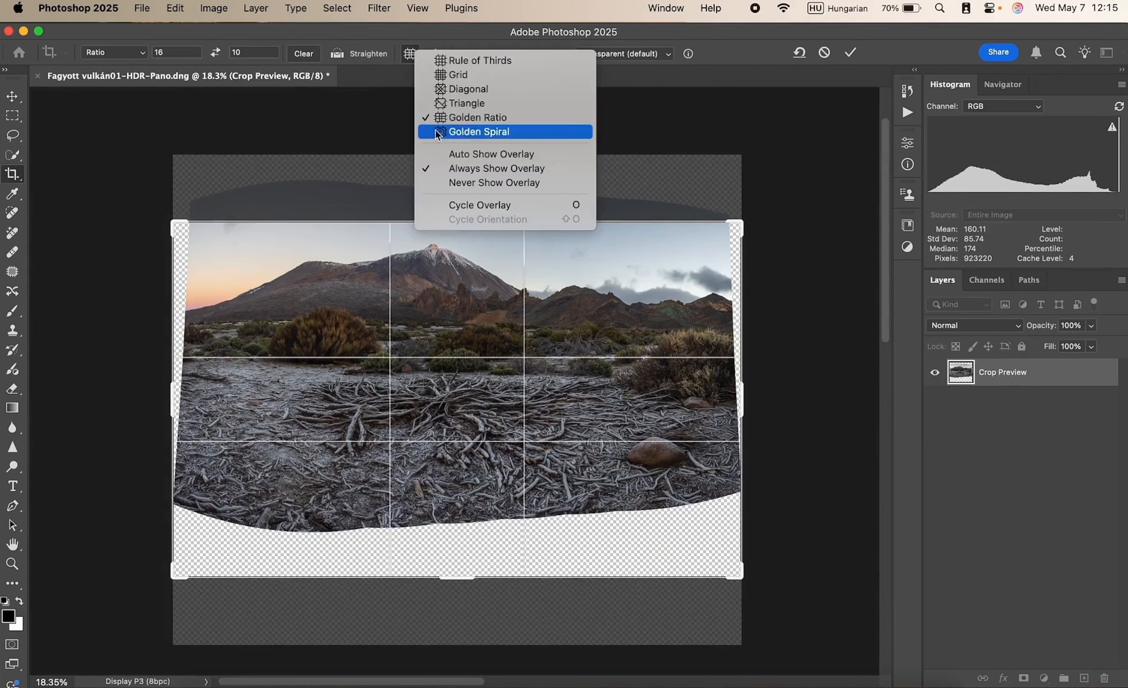
left_click(469, 118)
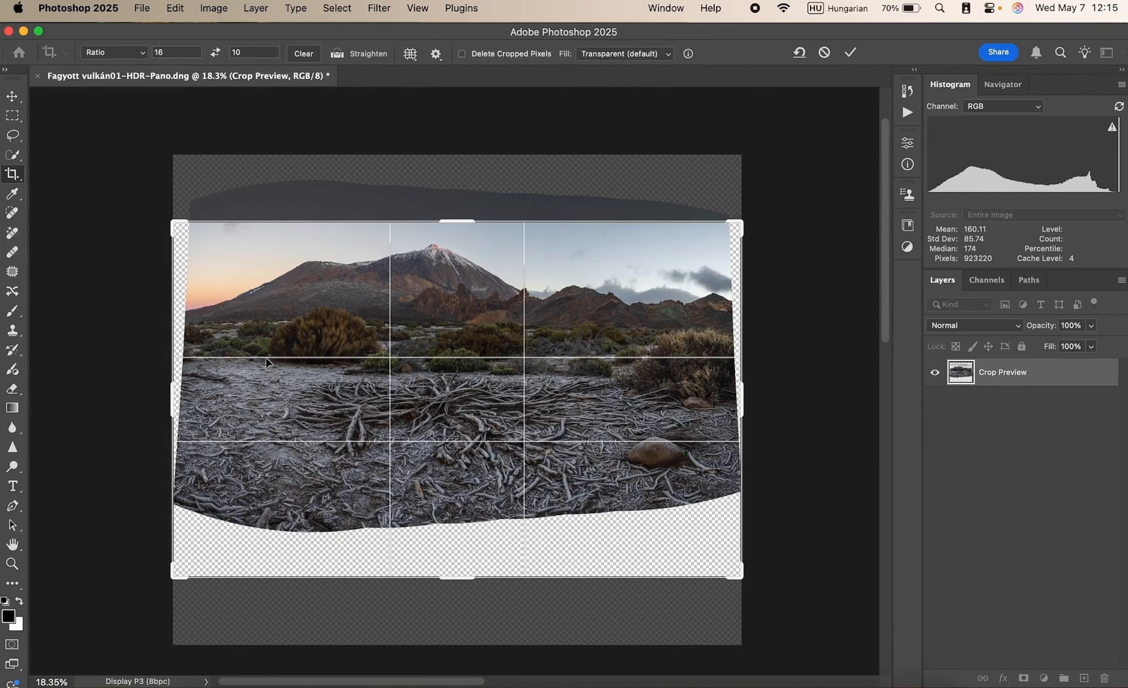
- Align the horizon with the upper overlay line, shrink the crop frame to about 8048 × 5030 px, and apply the crop
left_click_drag(324, 308, 330, 345)
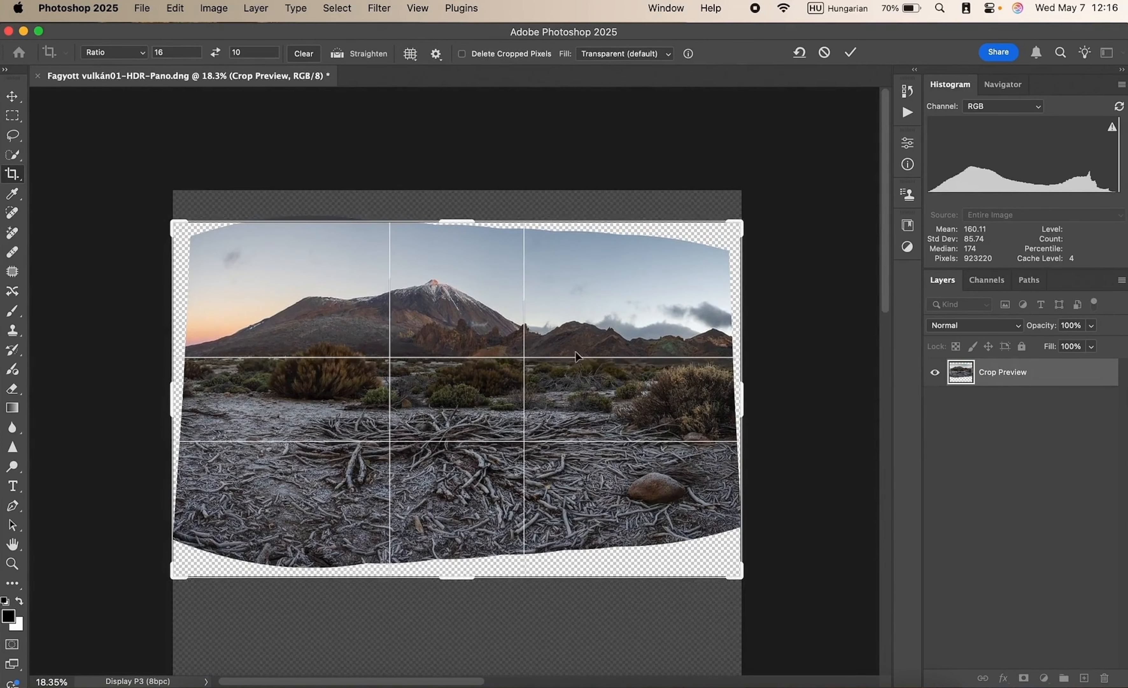
left_click_drag(169, 572, 177, 566)
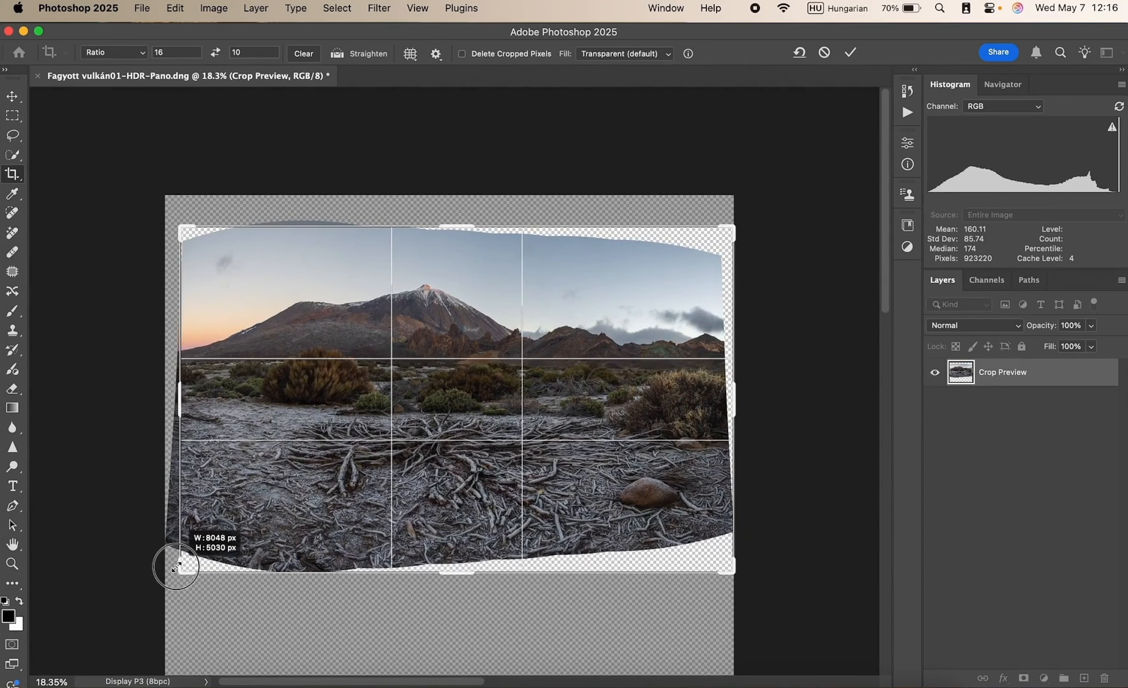
left_click_drag(177, 567, 177, 566)
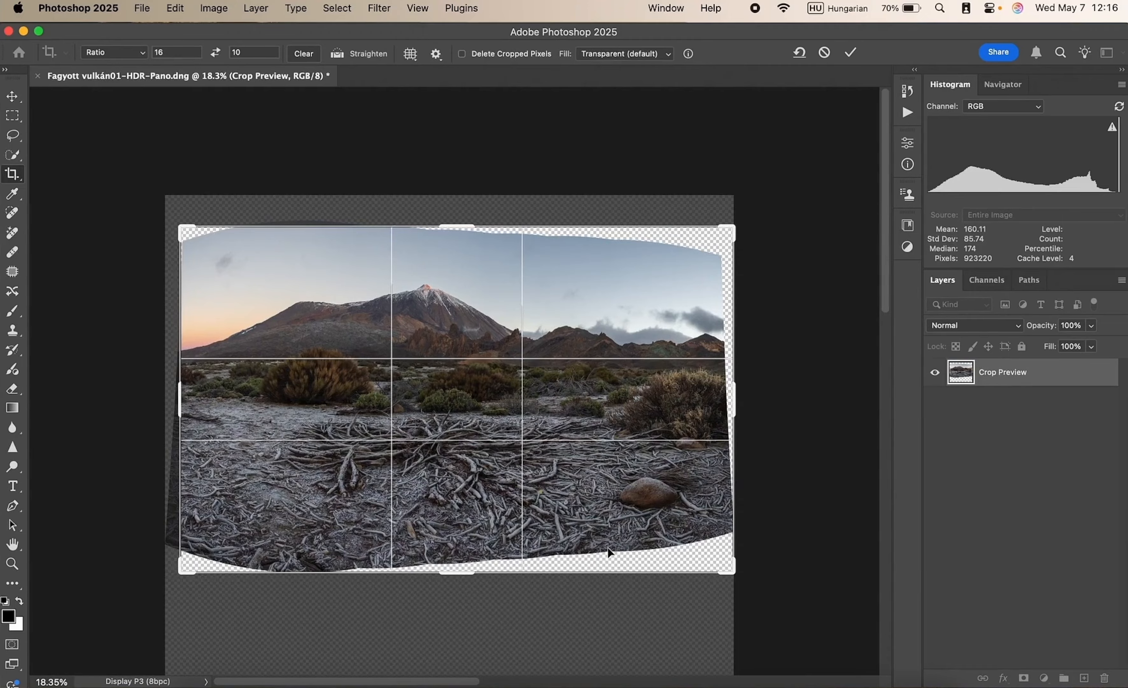
left_click_drag(444, 401, 448, 394)
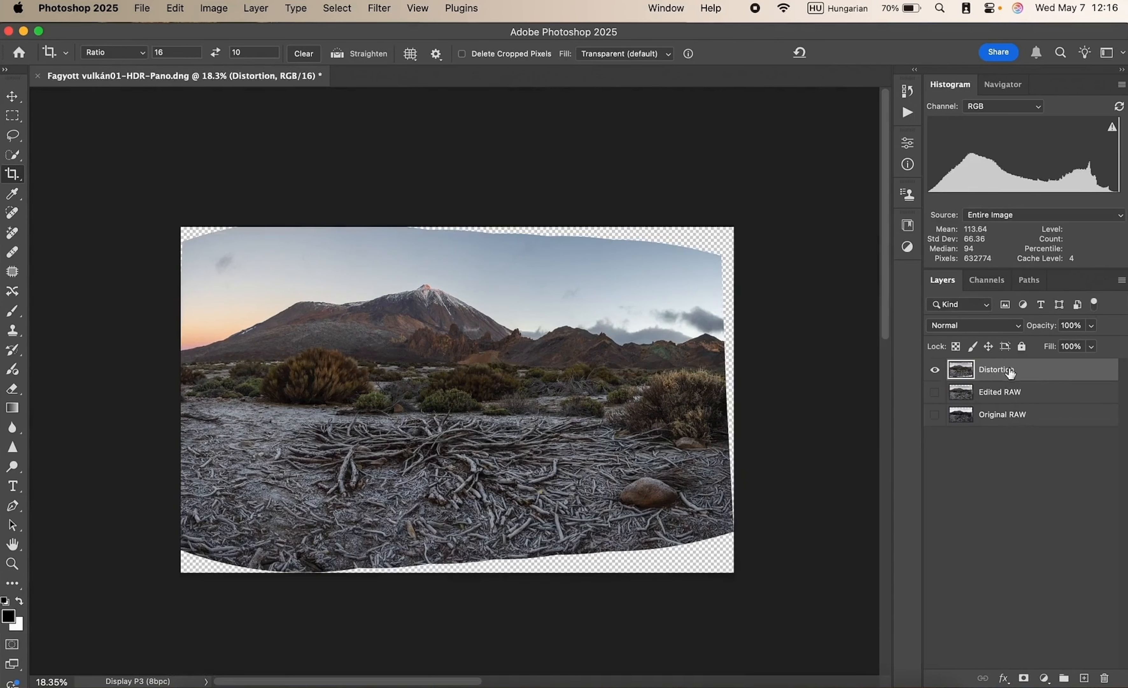
- Start a Warp on the Distortion layer and pull its lower corners and edge handles outward to cover the transparent areas along the bottom
left_click(1046, 373)
key("super+t")
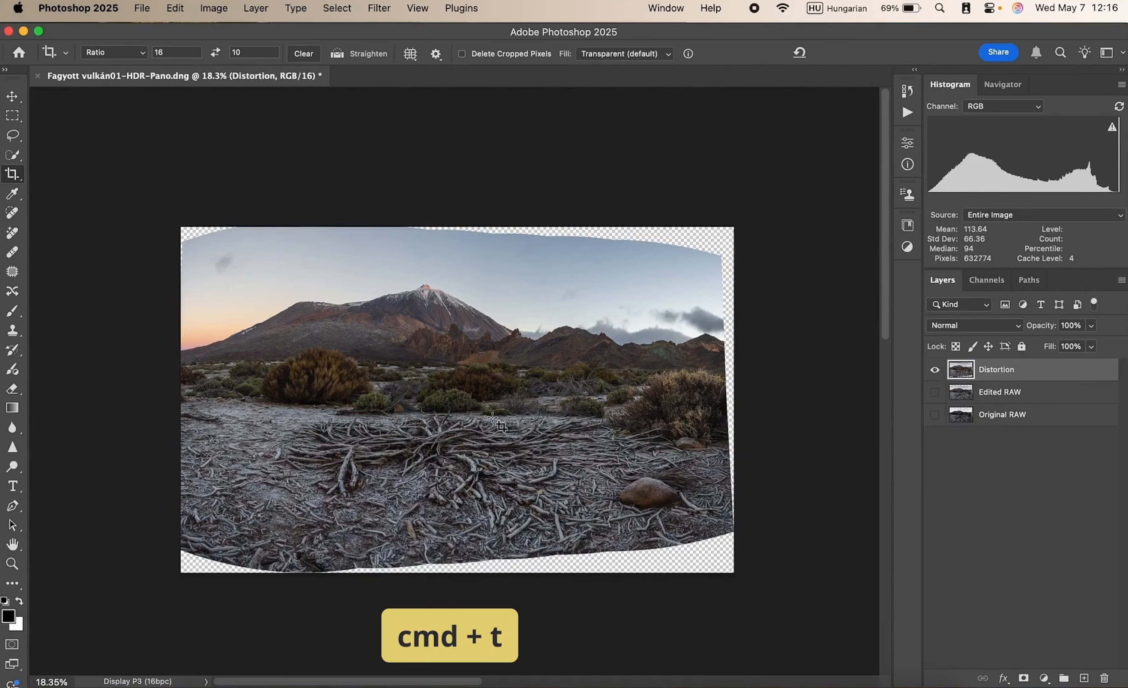
left_click(13, 96)
key("super+t")
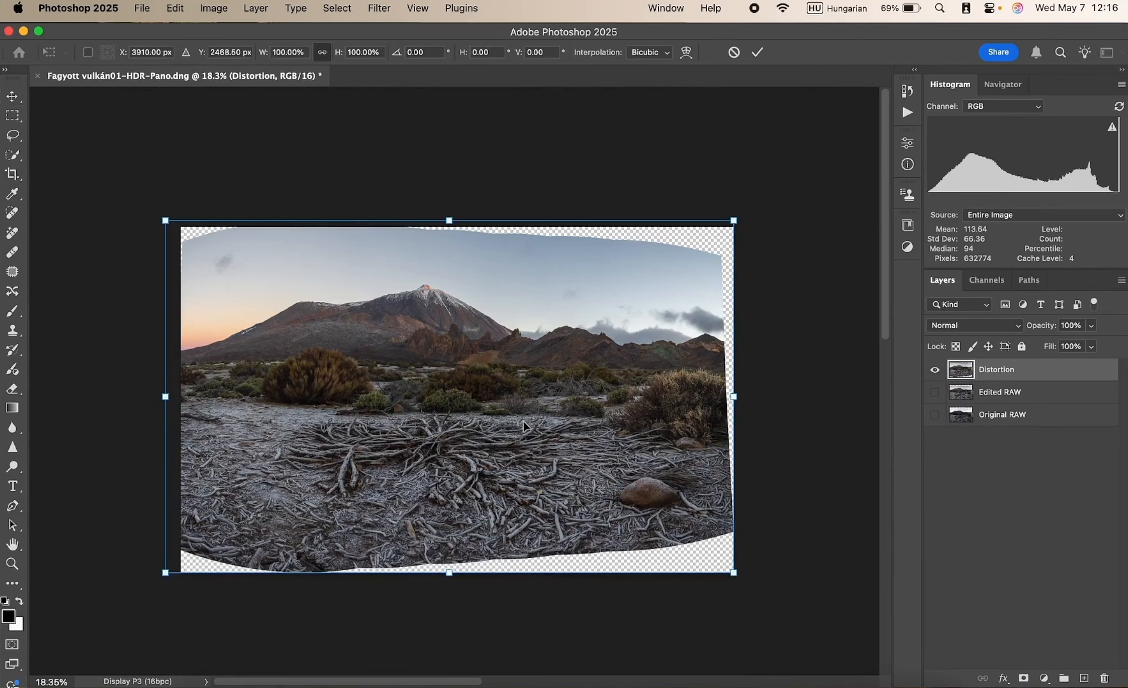
right_click(544, 383)
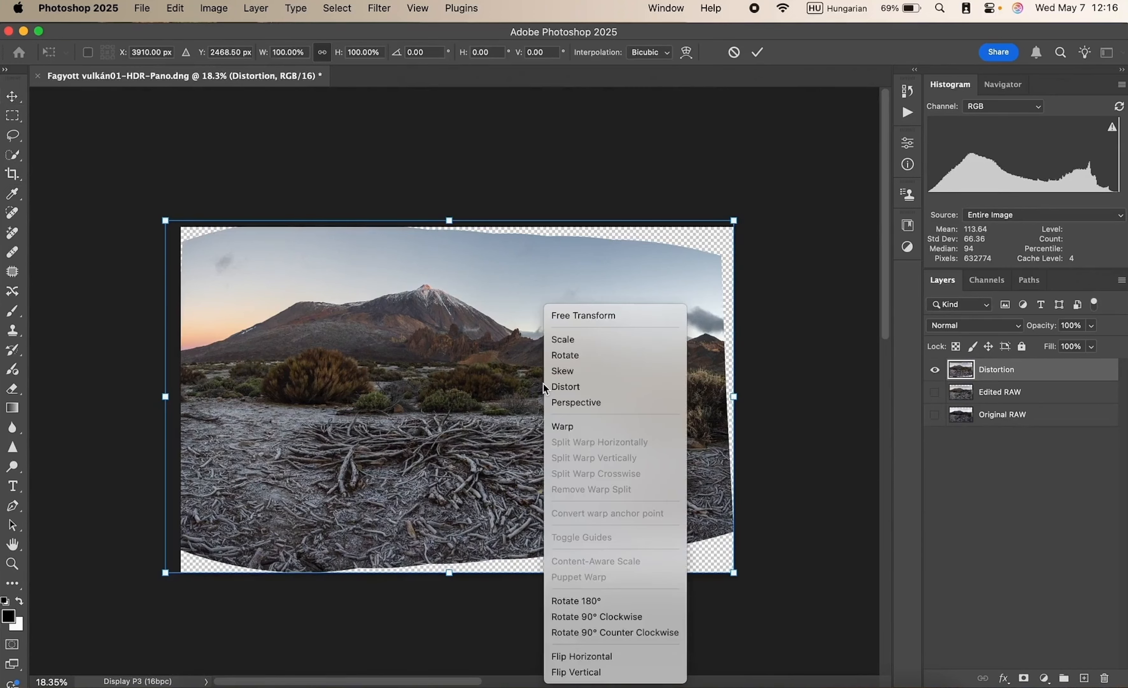
left_click(581, 430)
left_click_drag(737, 460, 744, 461)
left_click_drag(734, 573, 736, 602)
left_click_drag(157, 573, 156, 588)
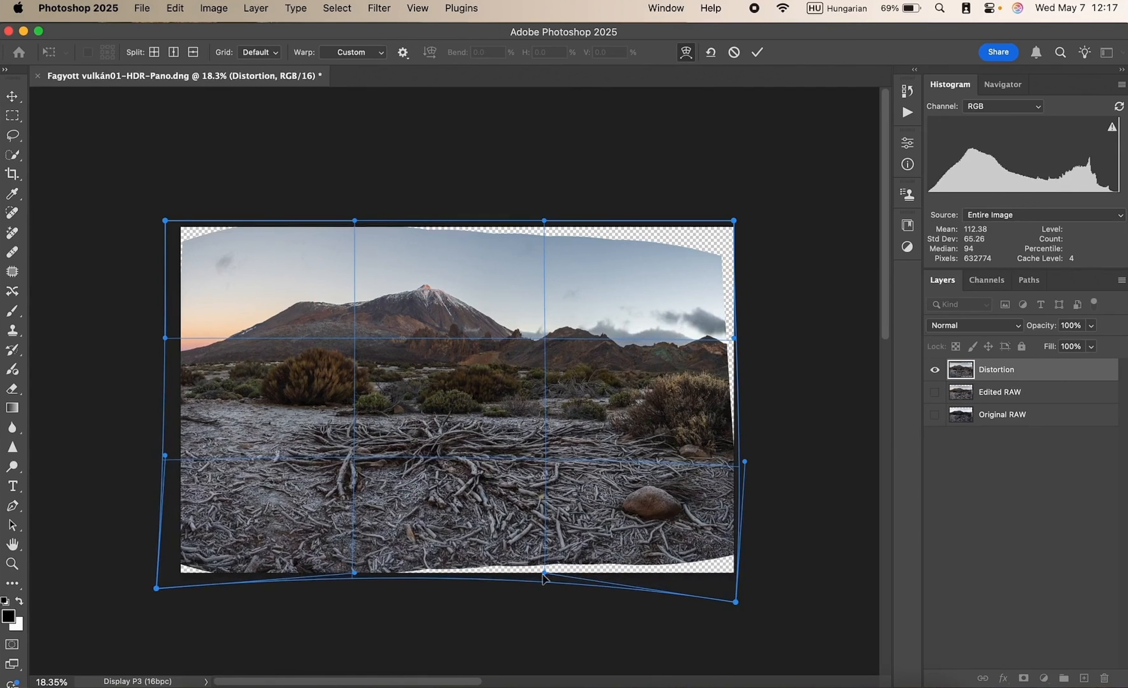
mouse_move(544, 574)
left_mouse_down()
mouse_move(541, 603)
mouse_move(543, 581)
left_mouse_up()
left_click_drag(745, 462, 746, 472)
- Pull the upper warp corners and side handles outward to fill the sky's transparent edges, apply the warp, and shift the layer down slightly
left_click_drag(734, 220, 743, 190)
left_click_drag(733, 337, 745, 335)
left_click_drag(742, 192, 755, 187)
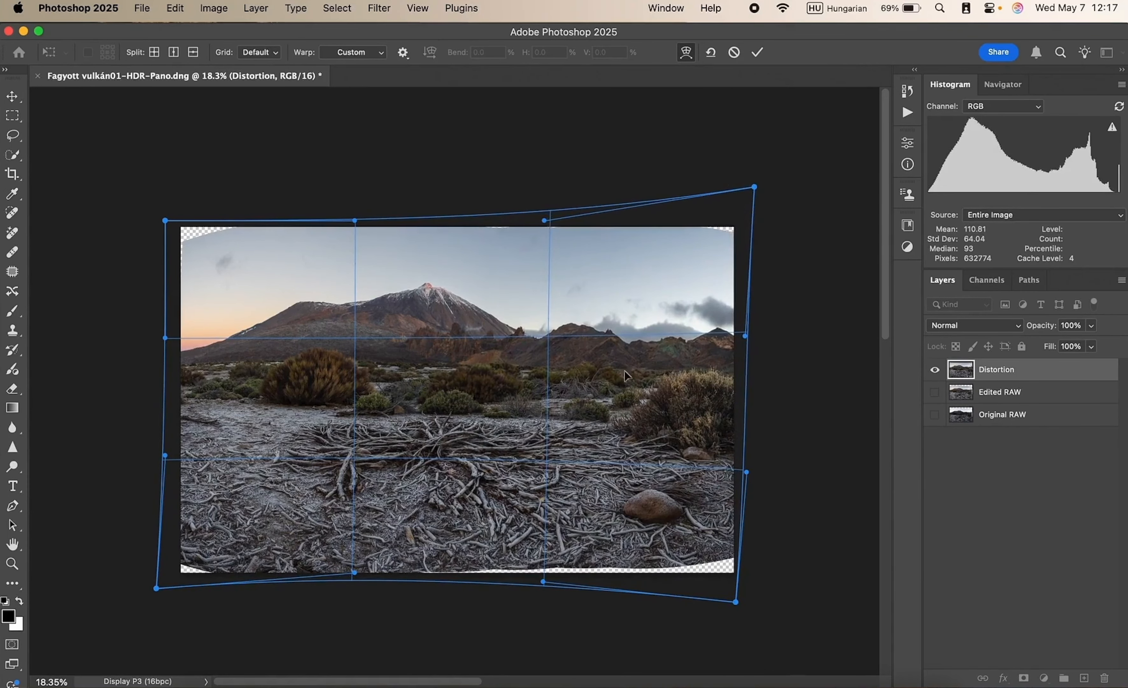
left_click_drag(747, 339, 746, 328)
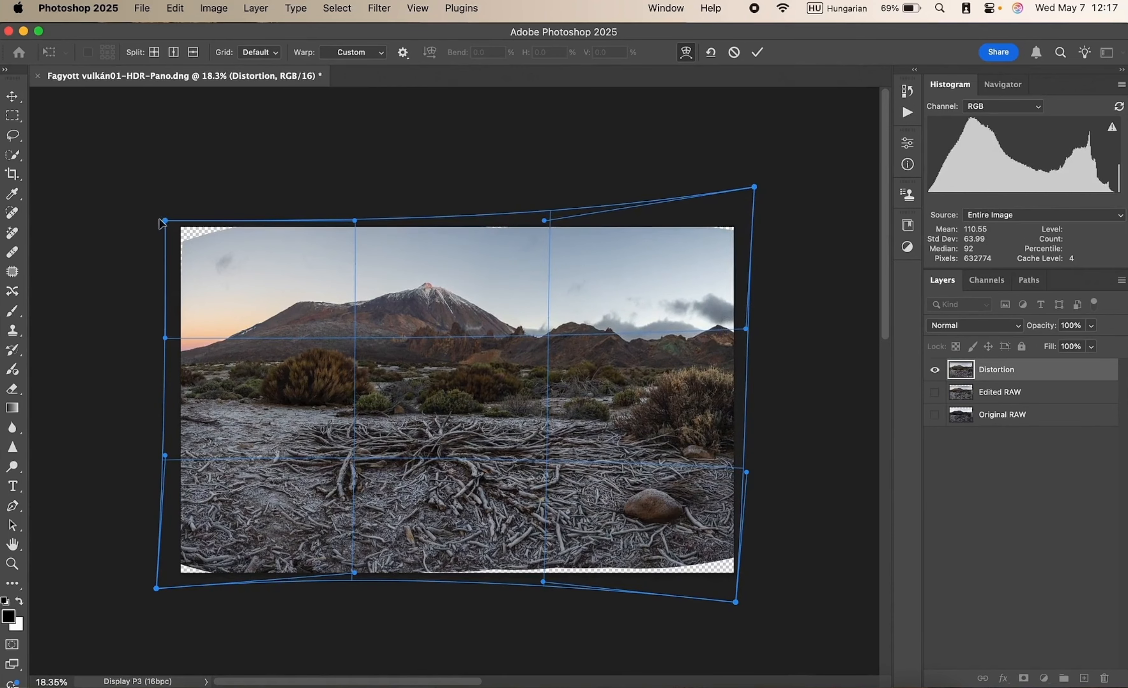
left_click_drag(163, 221, 160, 205)
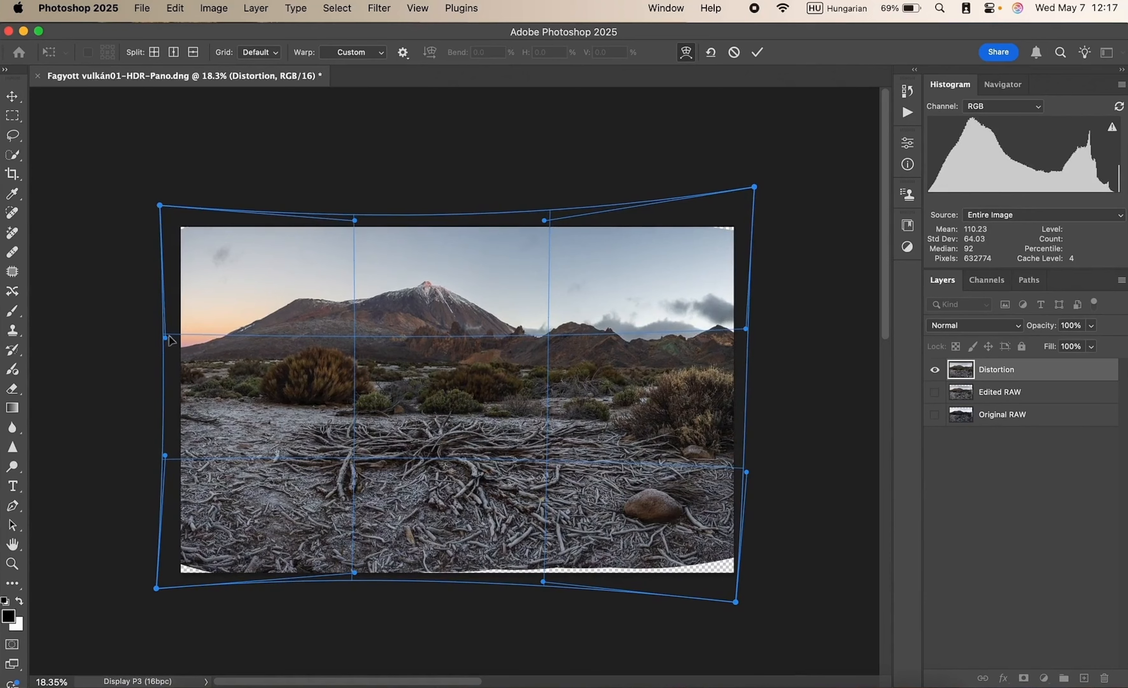
left_click_drag(169, 338, 163, 331)
left_click_drag(160, 206, 157, 199)
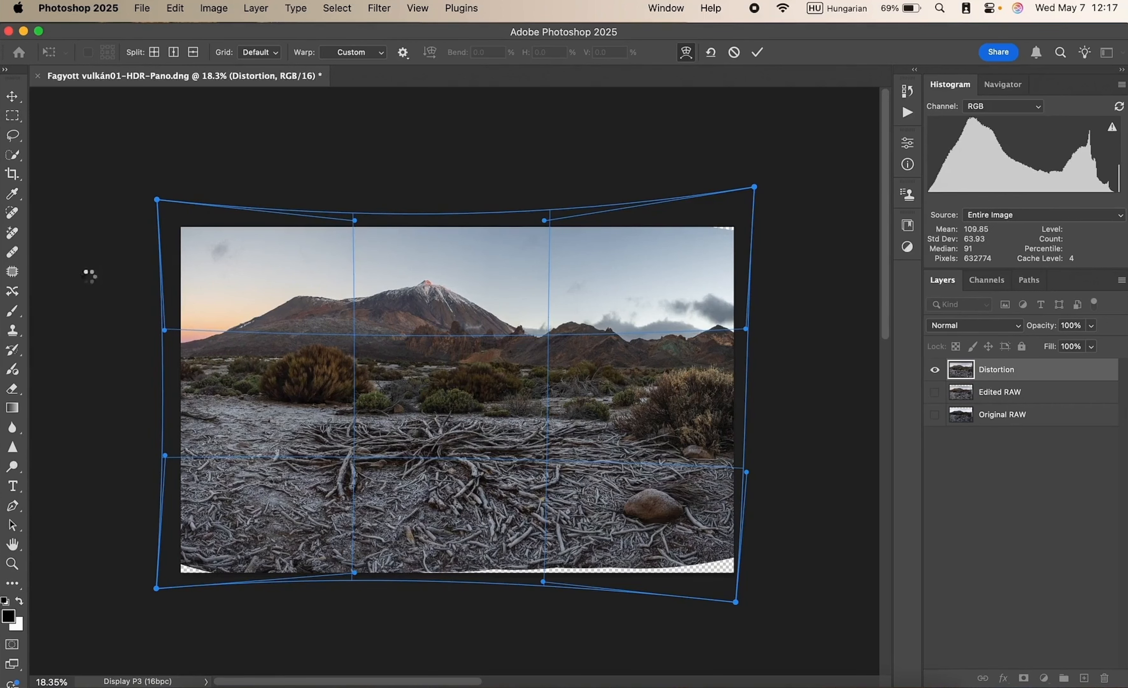
left_click_drag(481, 418, 483, 440)
- Select the sky and mountain down to the horizon across the full width, stretch them upward slightly, and deselect
key("m")
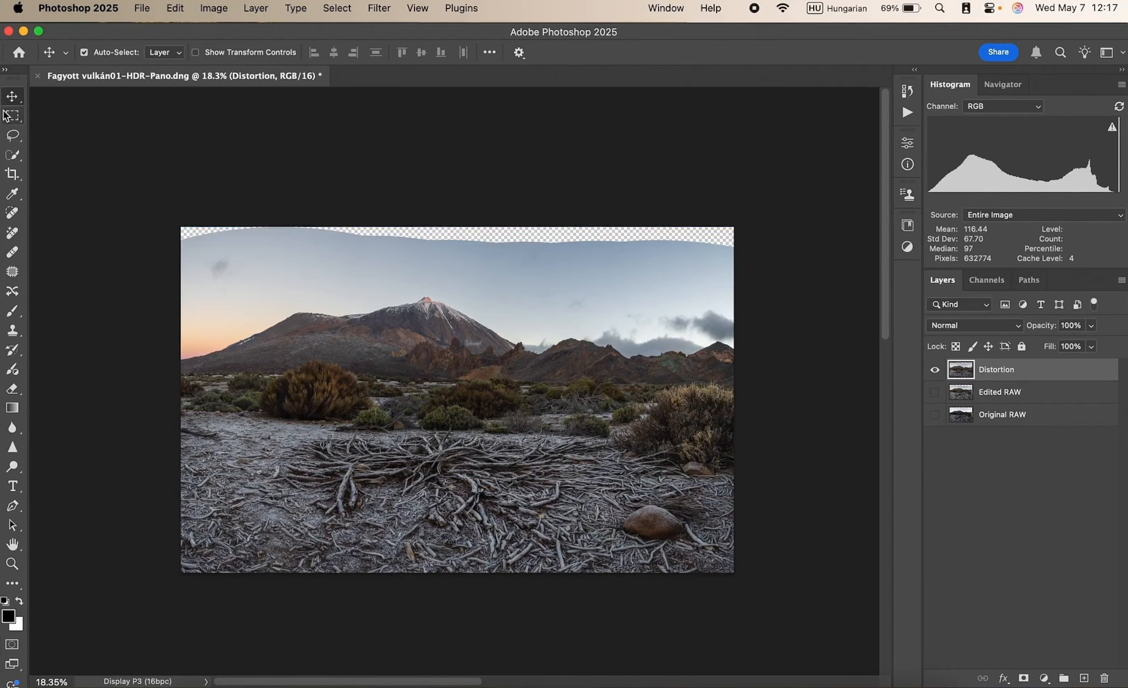
left_click_drag(181, 226, 800, 378)
key("super+t")
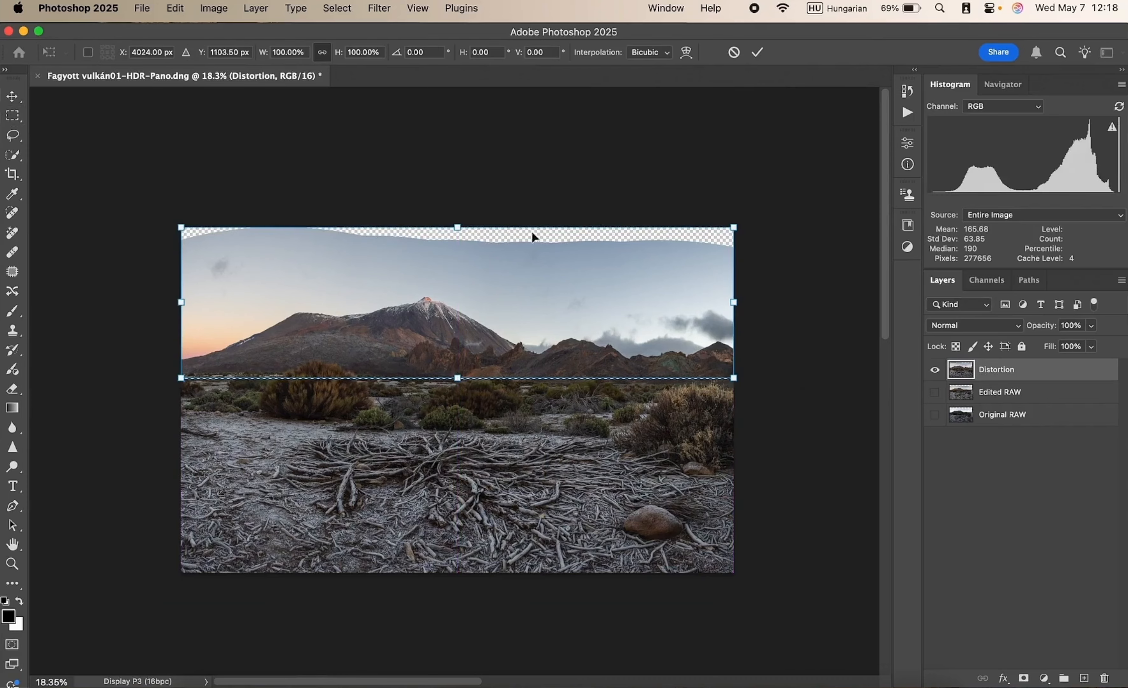
mouse_move(457, 227)
left_mouse_down()
mouse_move(456, 201)
mouse_move(457, 216)
left_mouse_up()
key("Return")
left_click(524, 300)
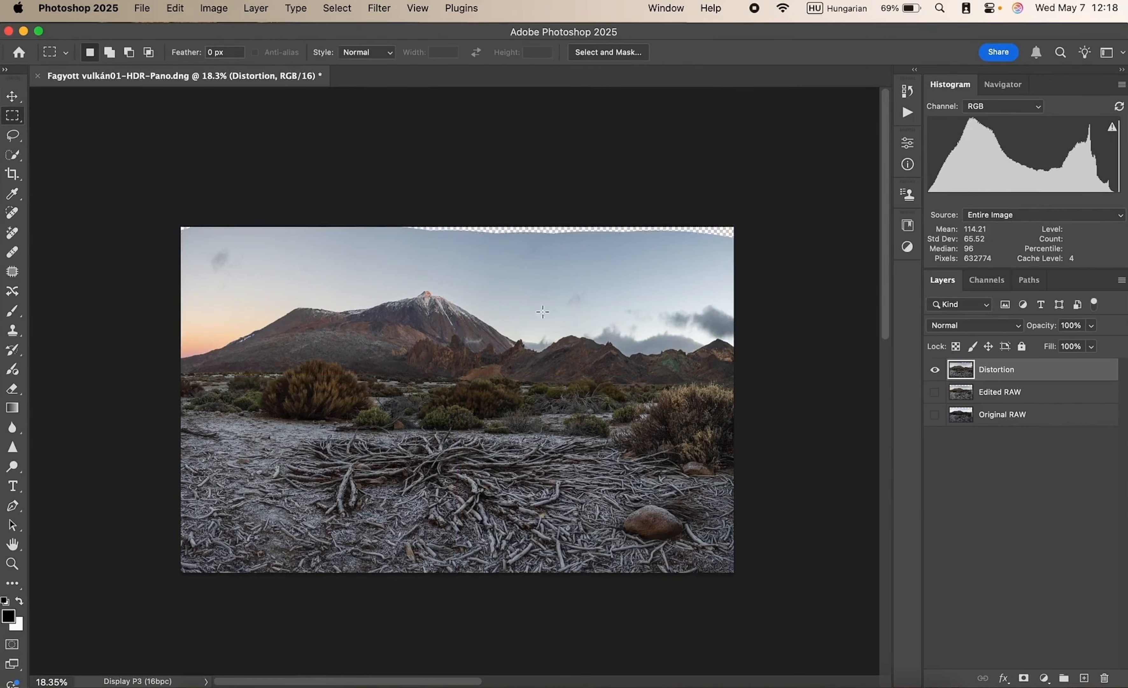
- Shift the image slightly upward inside the crop frame to exclude the transparent strip above the sky, and apply the crop
left_click(12, 173)
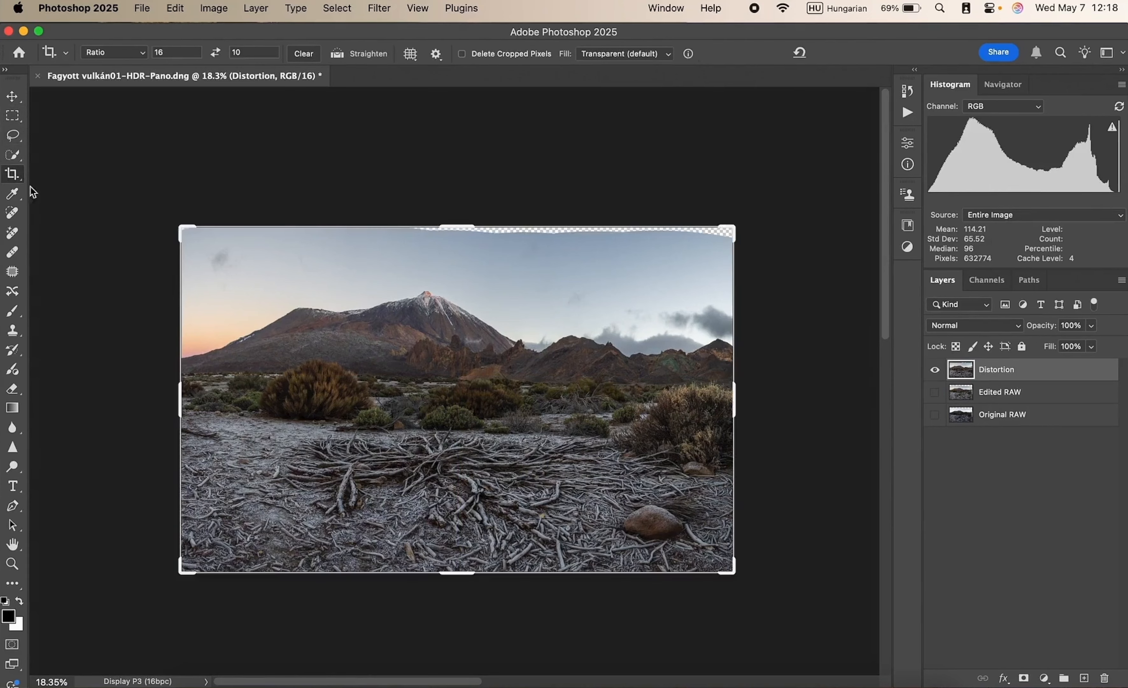
left_click(403, 337)
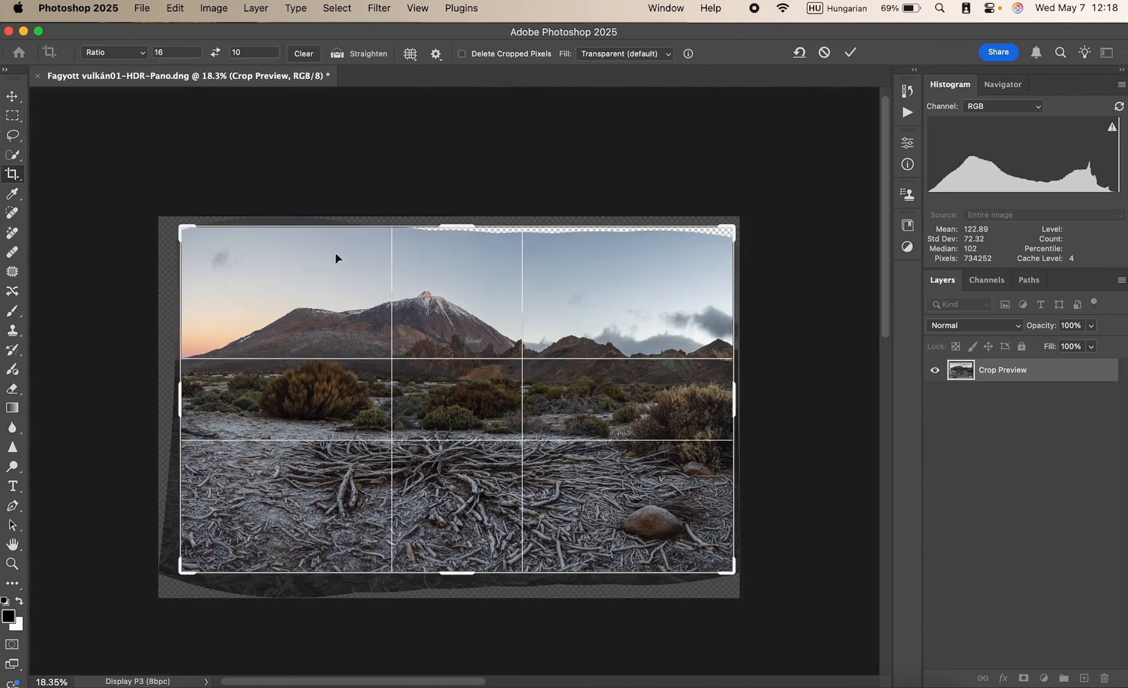
left_click_drag(335, 254, 339, 284)
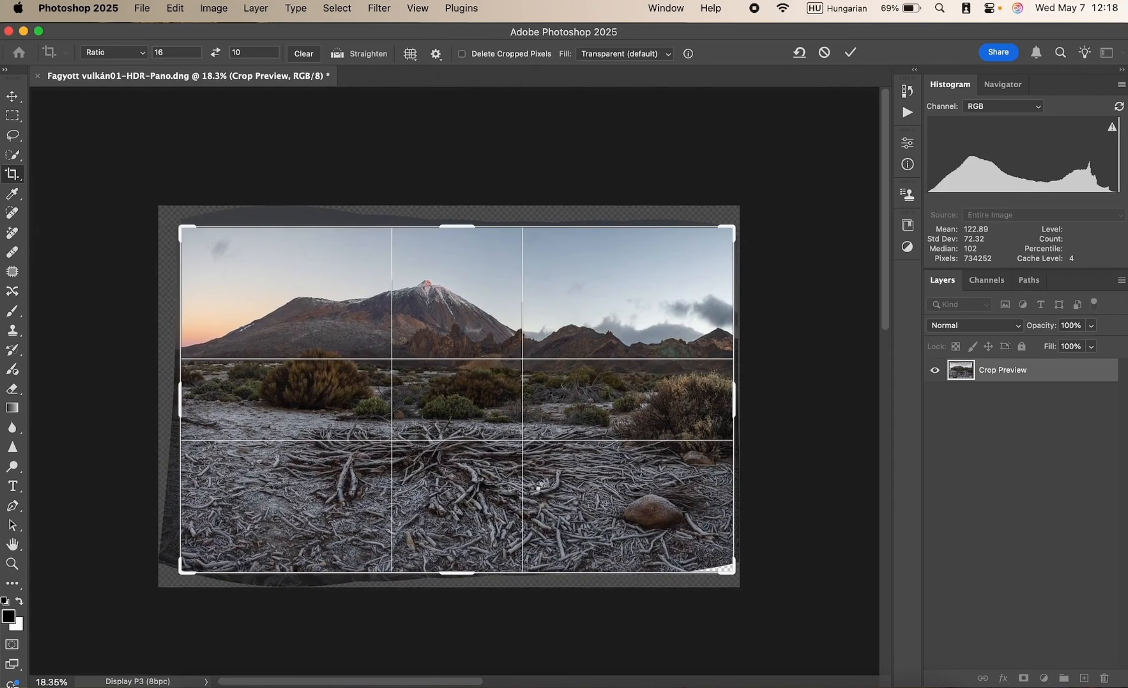
key("Return")
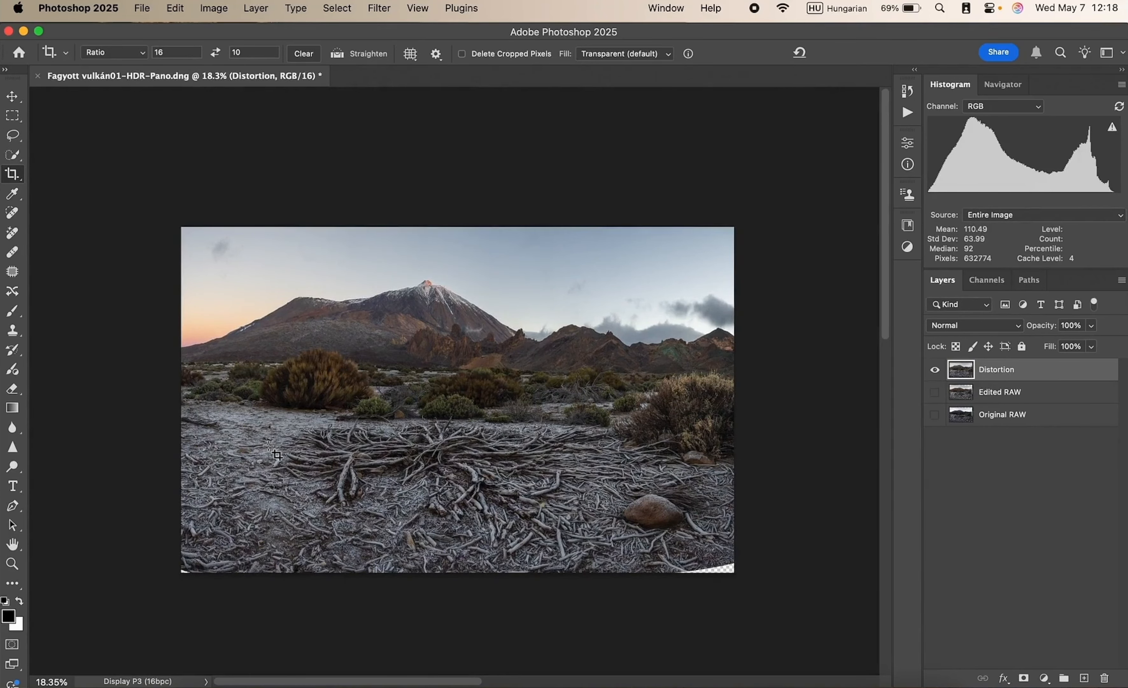
- Select the transparent wedge in the image's lower-right corner with the Polygonal Lasso, slightly overlapping the branches
left_click_drag(12, 135, 101, 166)
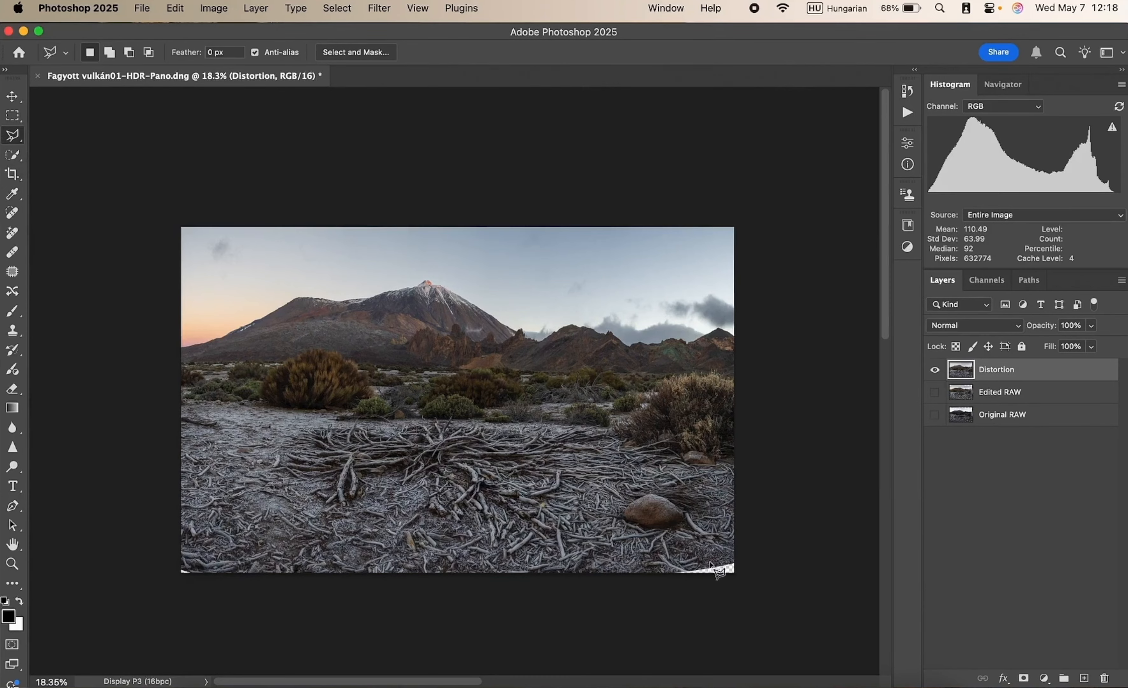
scroll(710, 563, "up", 5)
scroll(709, 562, "down", 8)
scroll(710, 563, "right", 10)
left_click(710, 471)
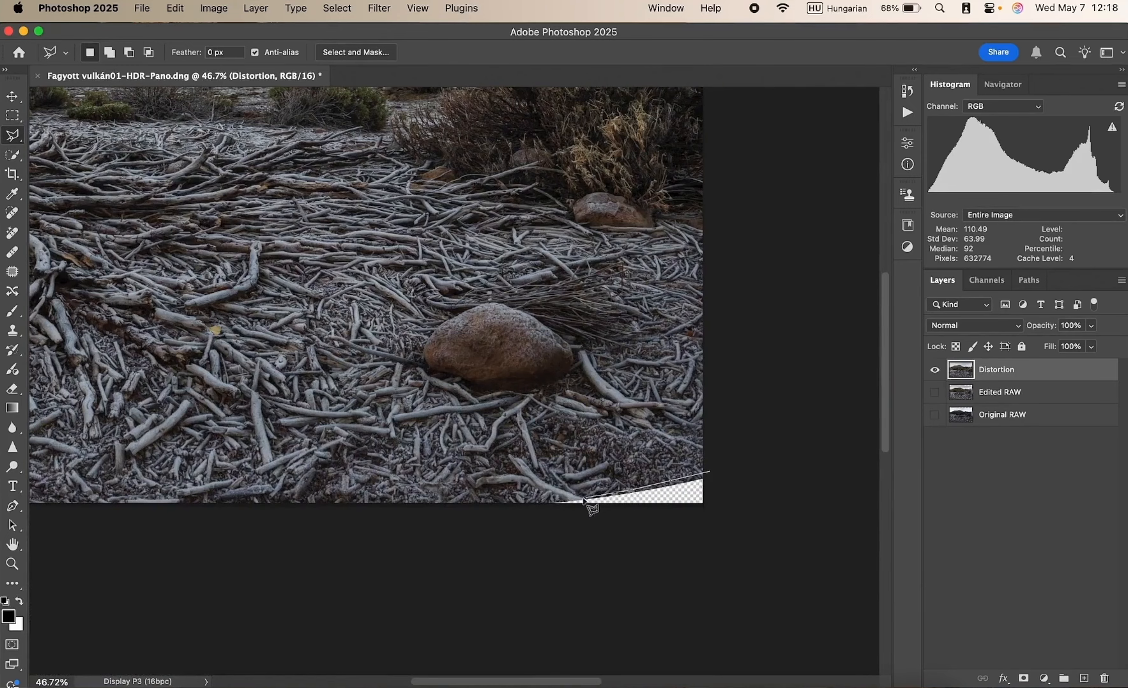
left_click(540, 502)
left_click(722, 521)
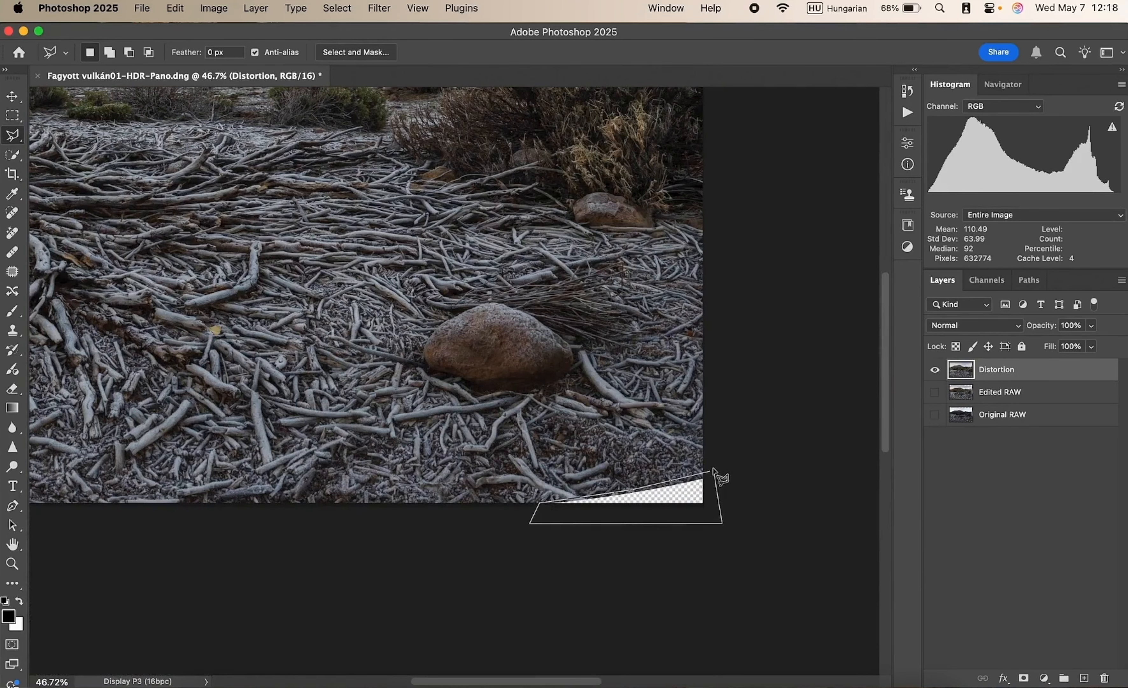
left_click(711, 470)
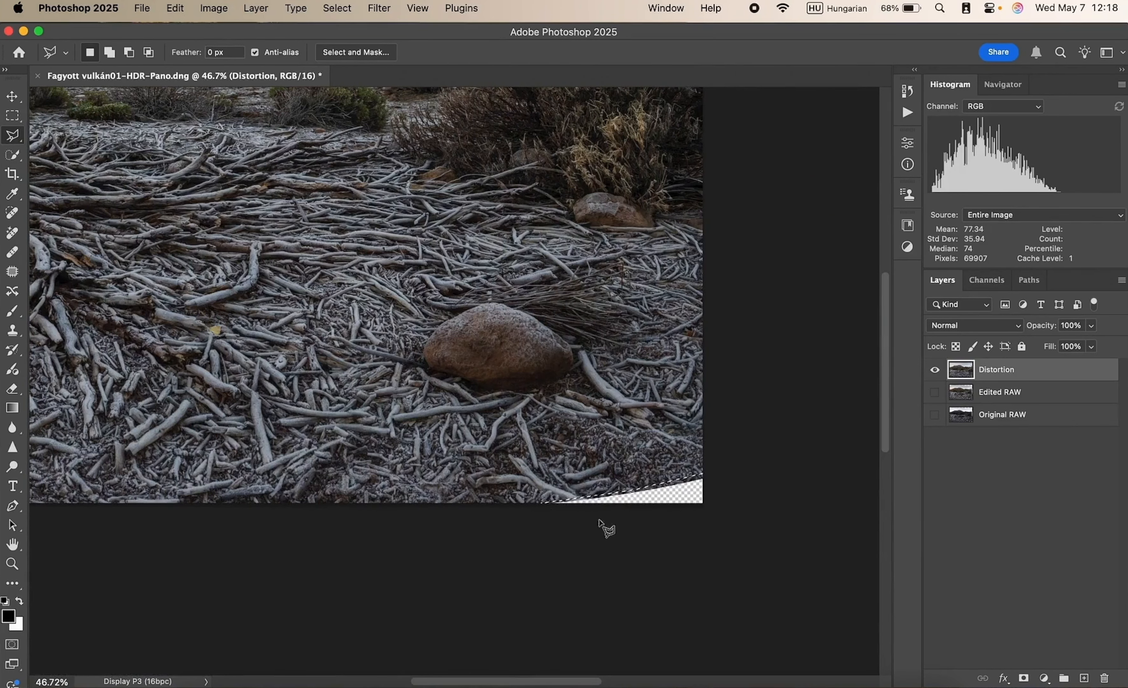
- Add the small transparent wedge in the image's lower-left corner to the selection with the Polygonal Lasso
scroll(588, 562, "left", 15)
scroll(585, 559, "right", 3)
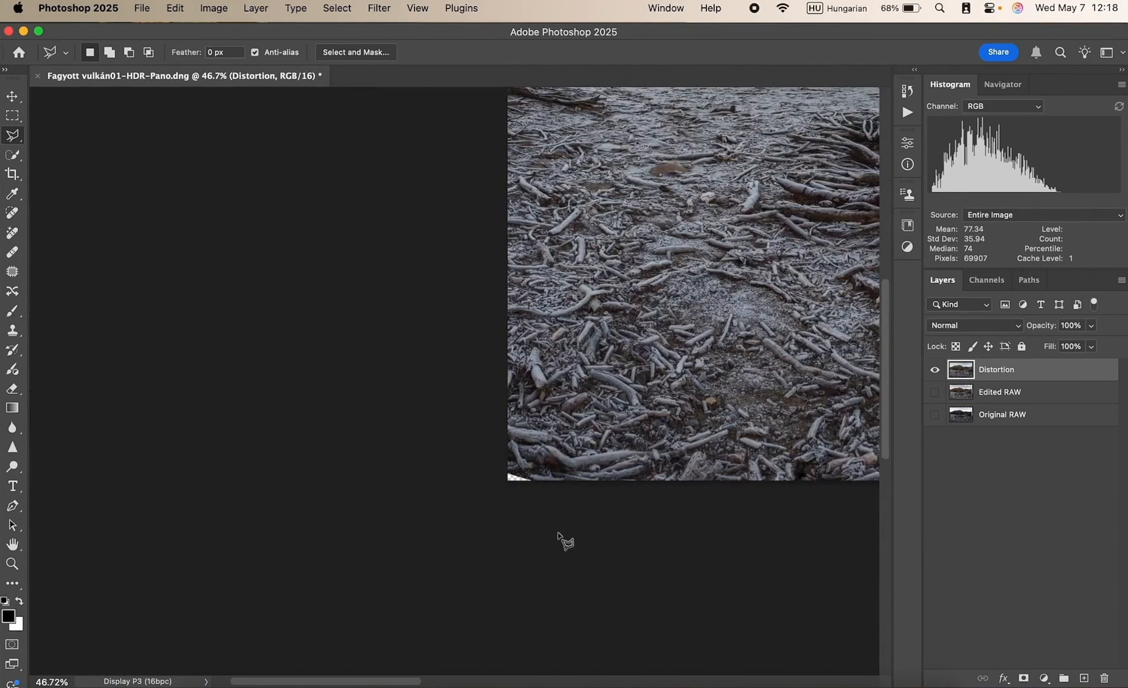
left_click(496, 462, "shift")
left_click(569, 490)
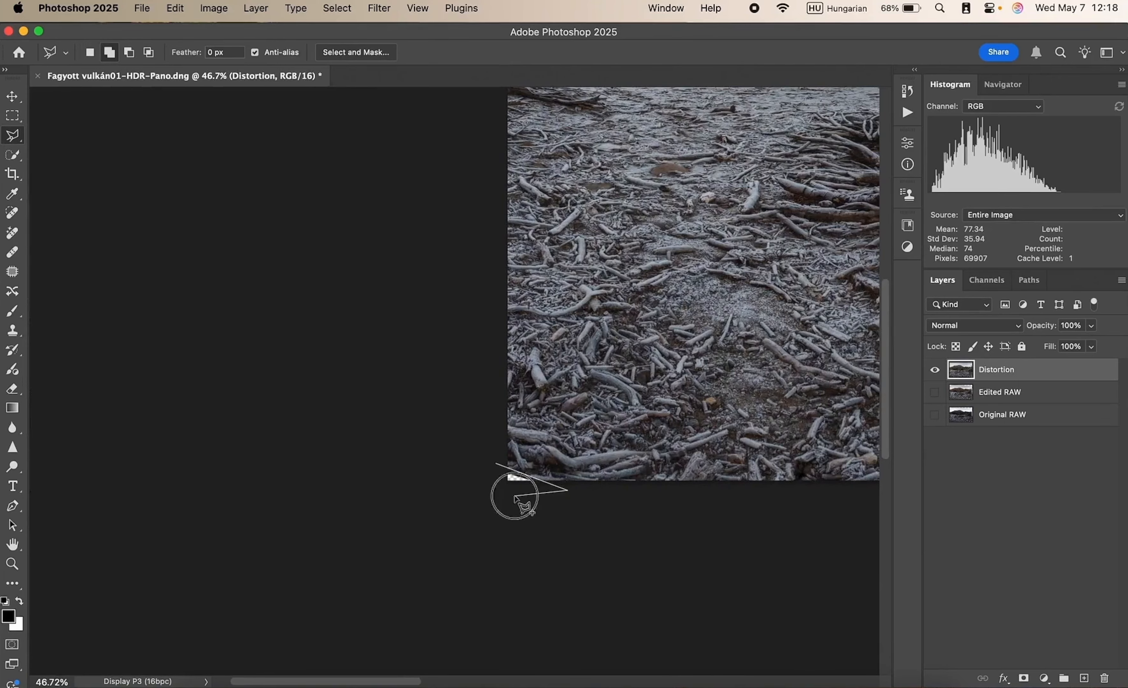
left_click(496, 463)
- Run Generative Fill with an empty prompt on both selected transparent corners of the foreground
scroll(568, 468, "up", 15)
scroll(568, 468, "right", 20)
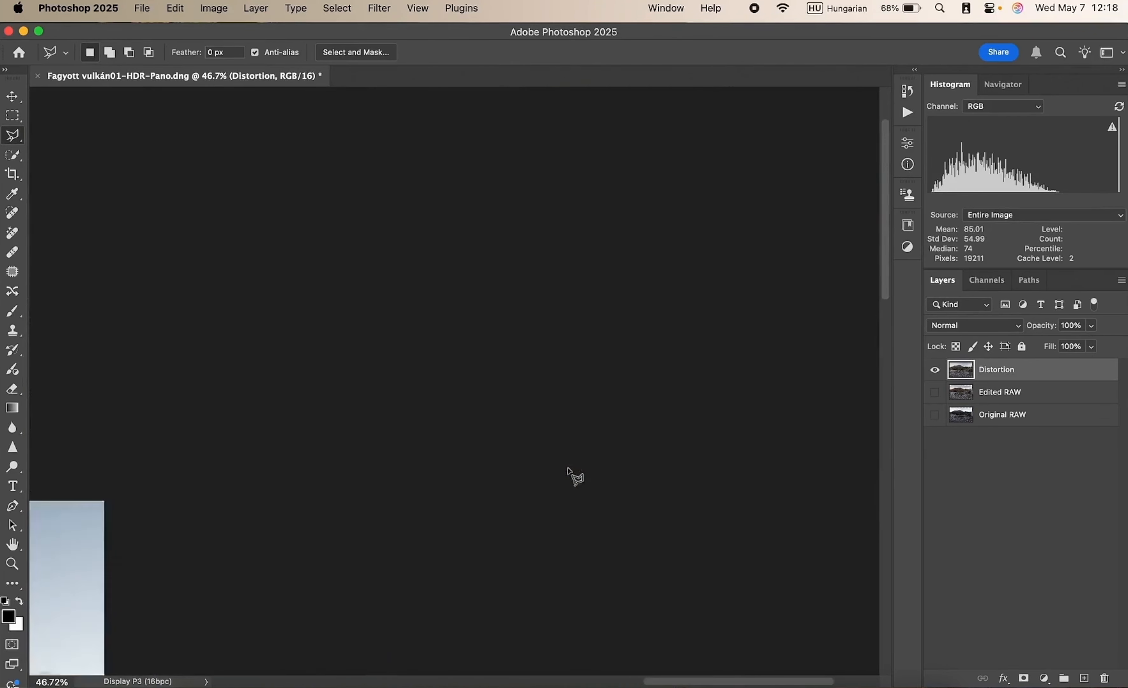
scroll(568, 468, "left", 5)
scroll(570, 473, "down", 6)
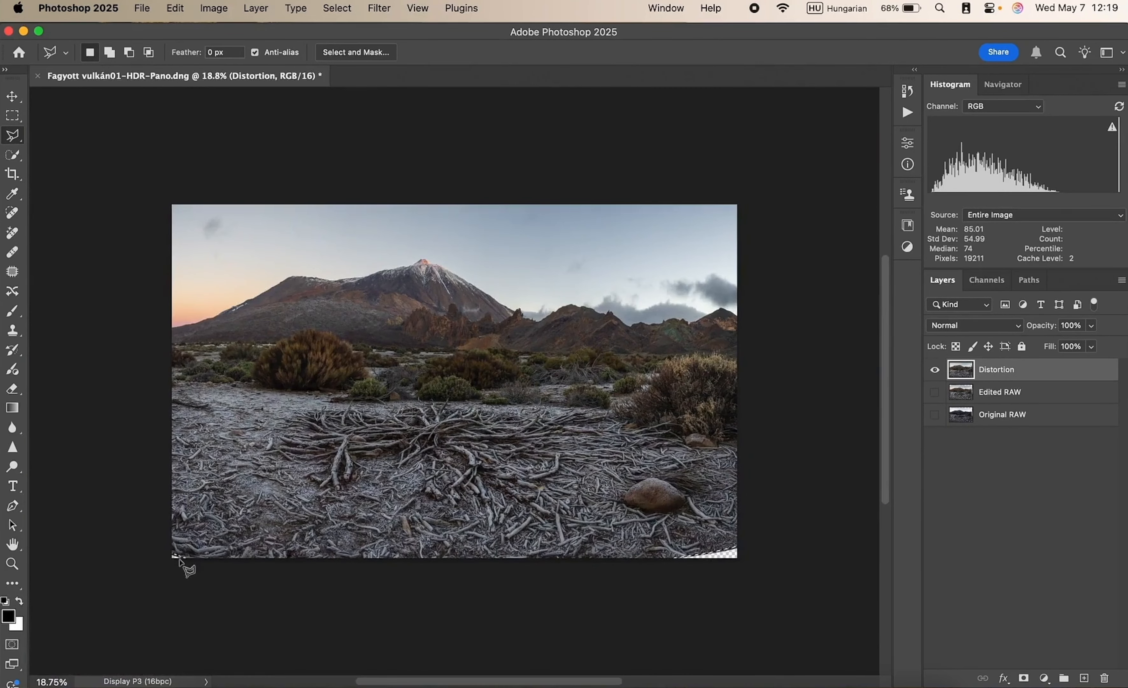
scroll(184, 567, "up", 3)
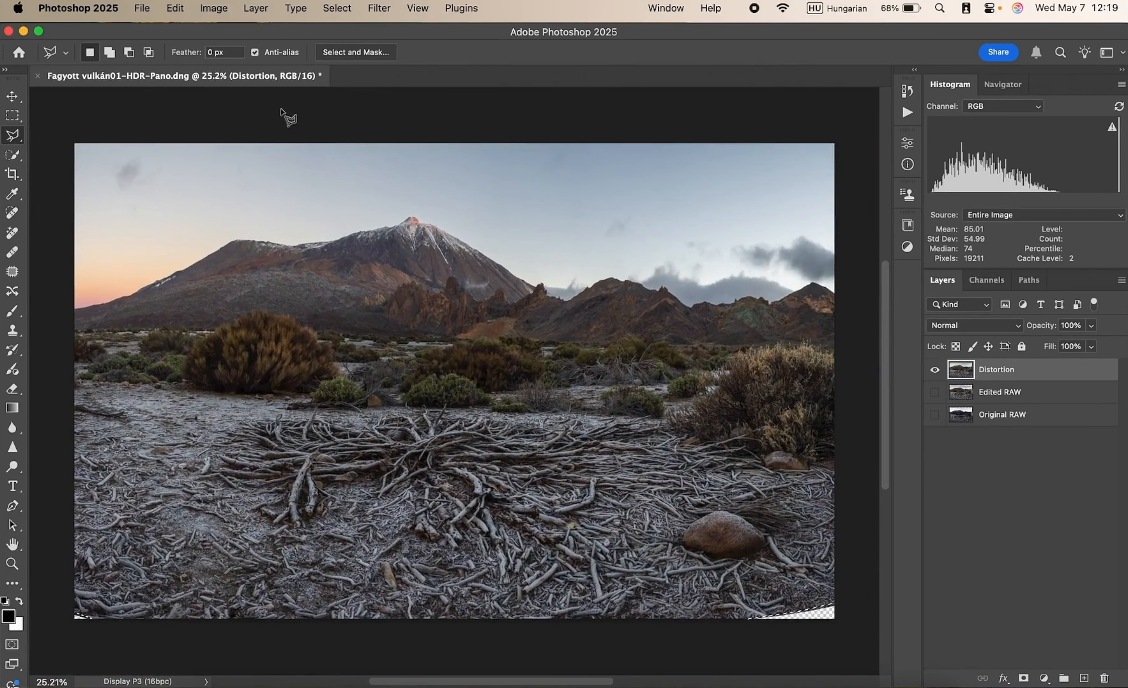
left_click(12, 115)
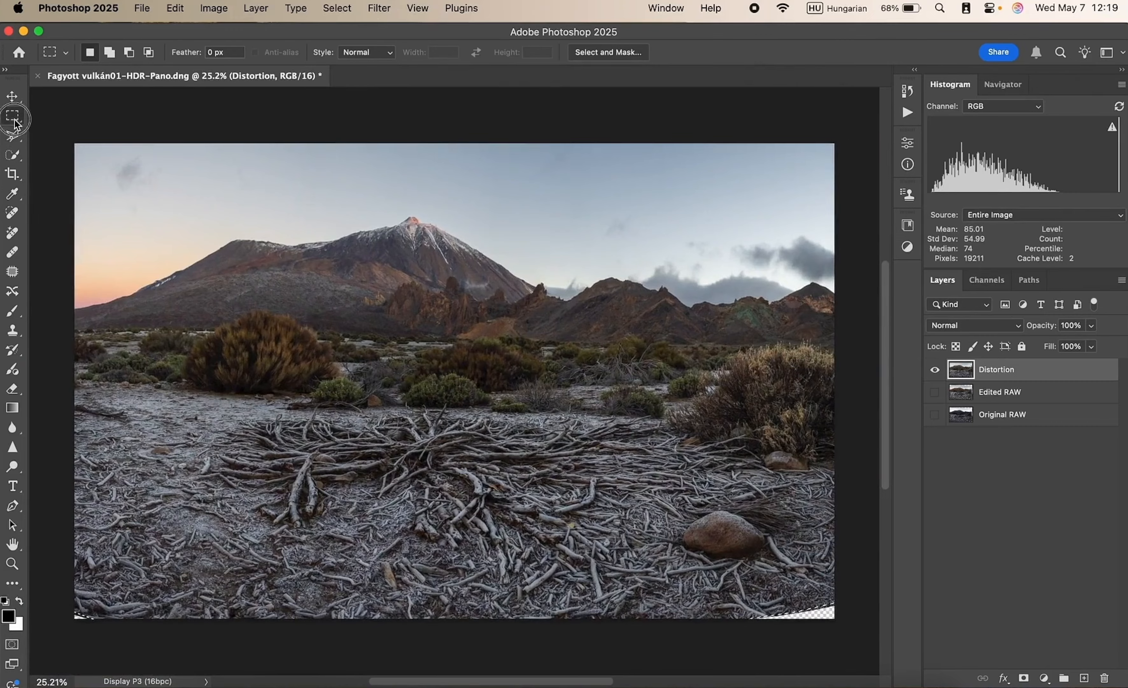
right_click(826, 614)
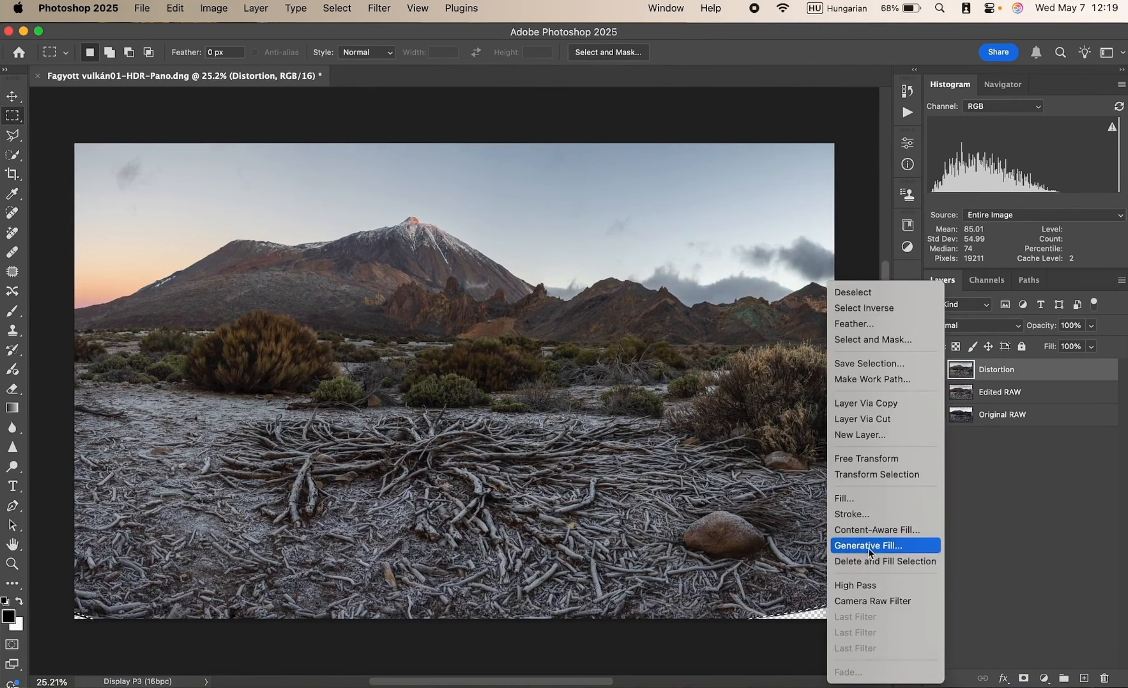
left_click(885, 546)
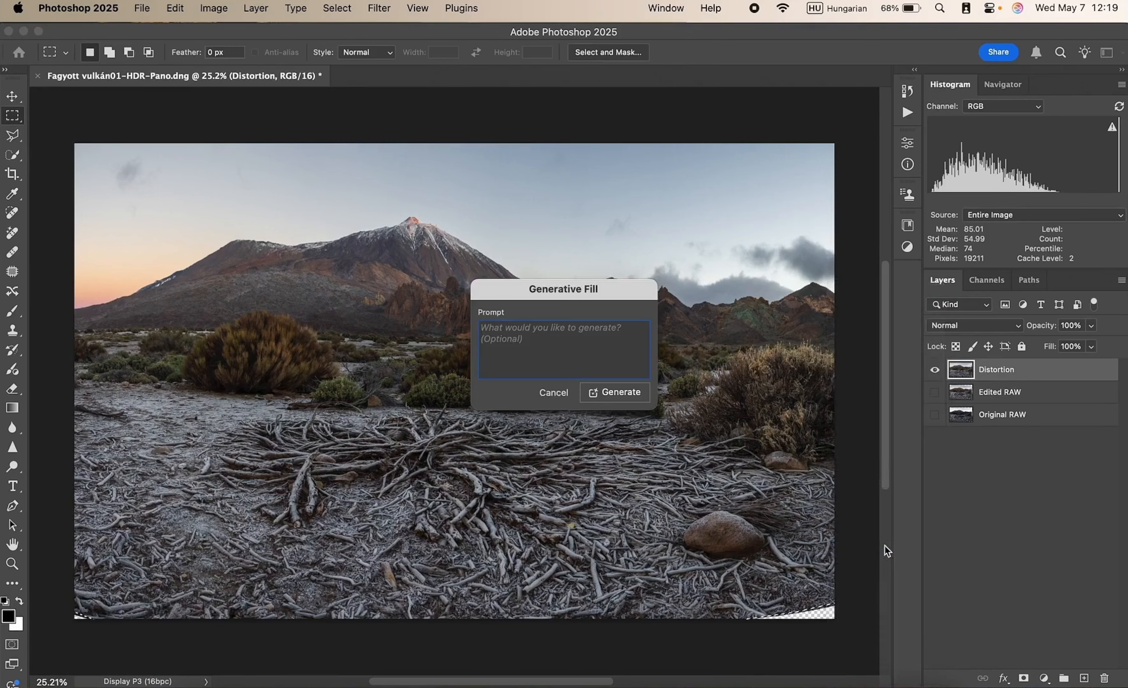
left_click(621, 392)
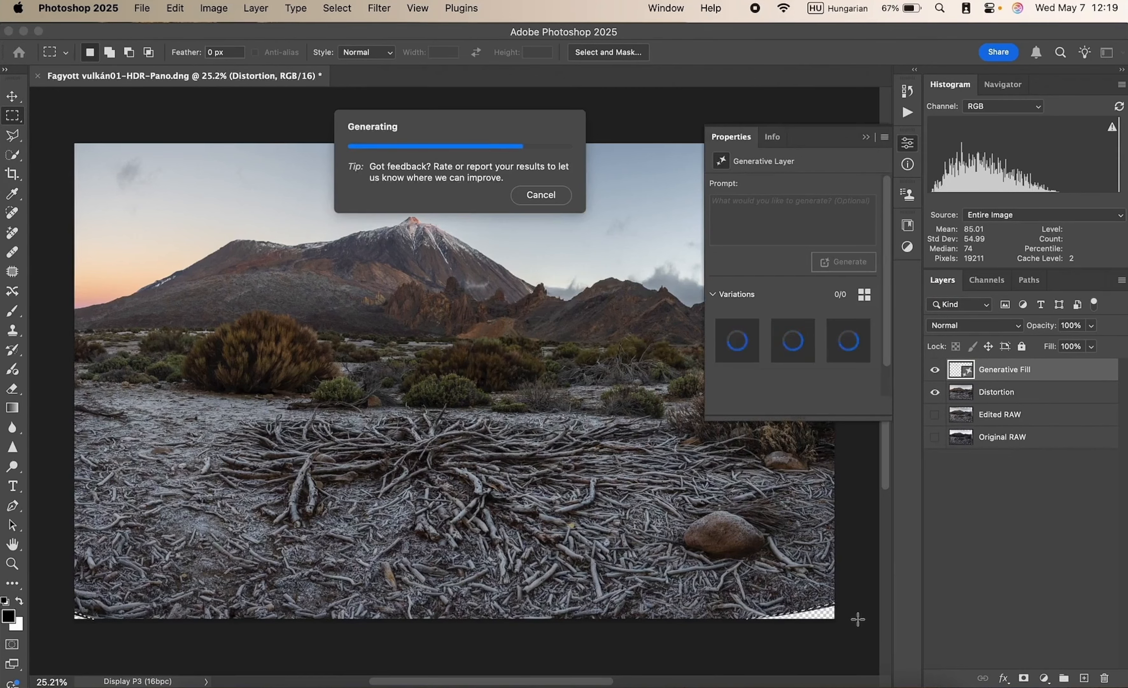
- Compare the generated variations, keep the third one, and collapse the generative layer's properties
left_click(797, 344)
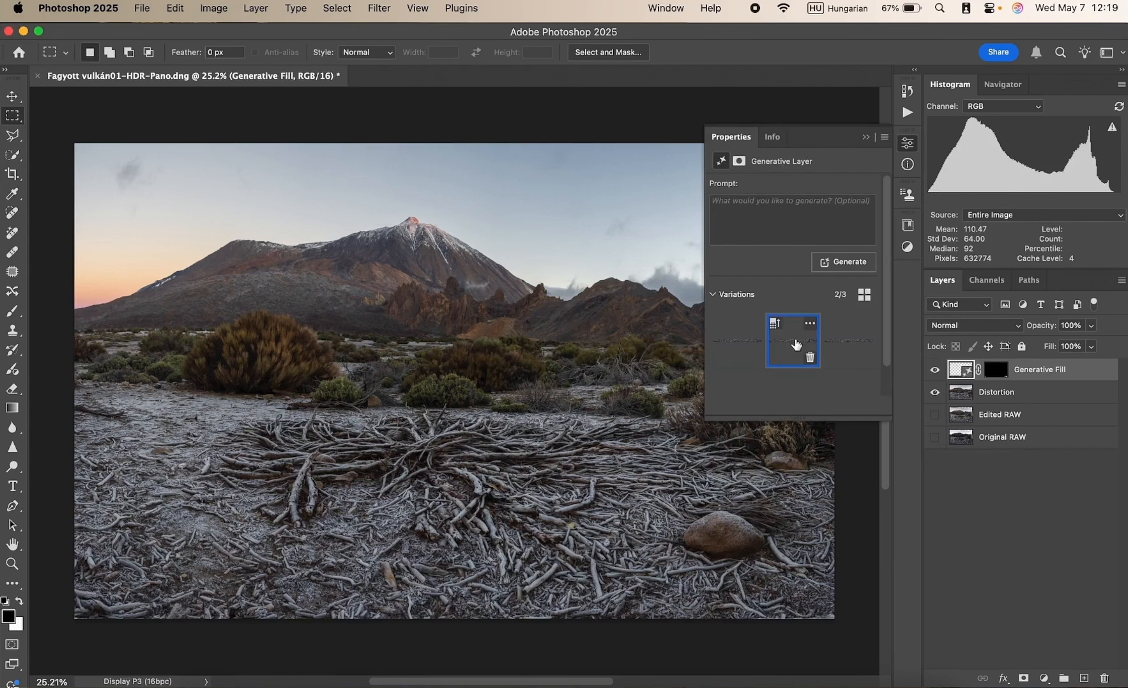
left_click(842, 345)
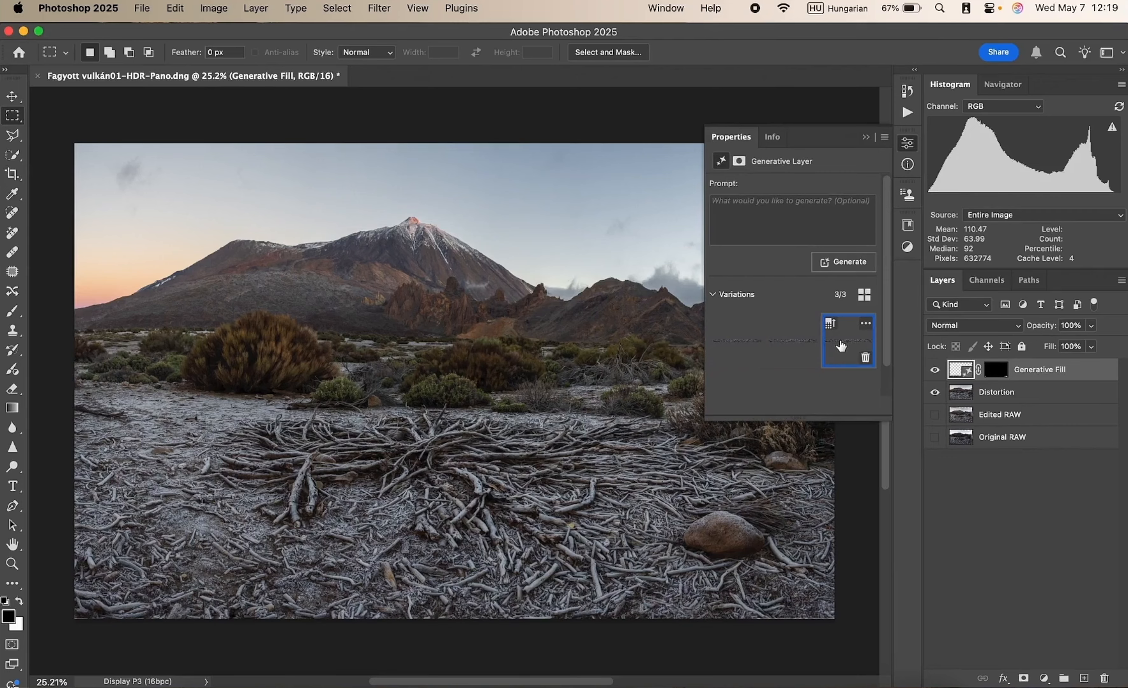
left_click(867, 137)
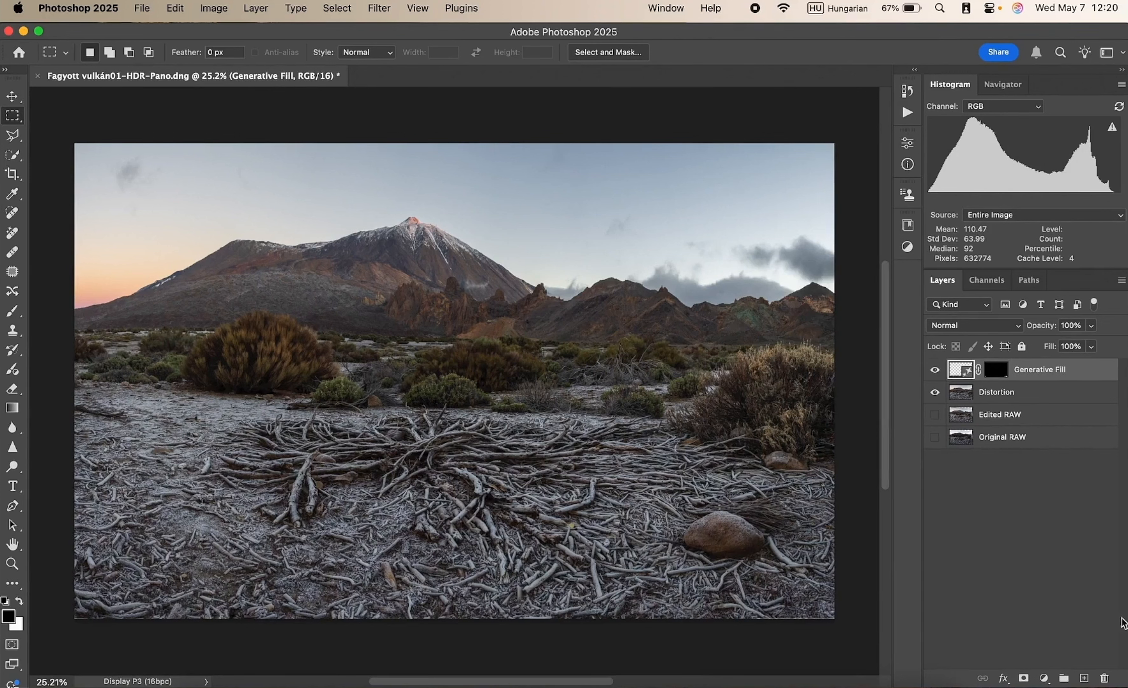
- Try merging duplicates of the Generative Fill and Distortion layers, and delete the merged copy
left_click(1084, 679)
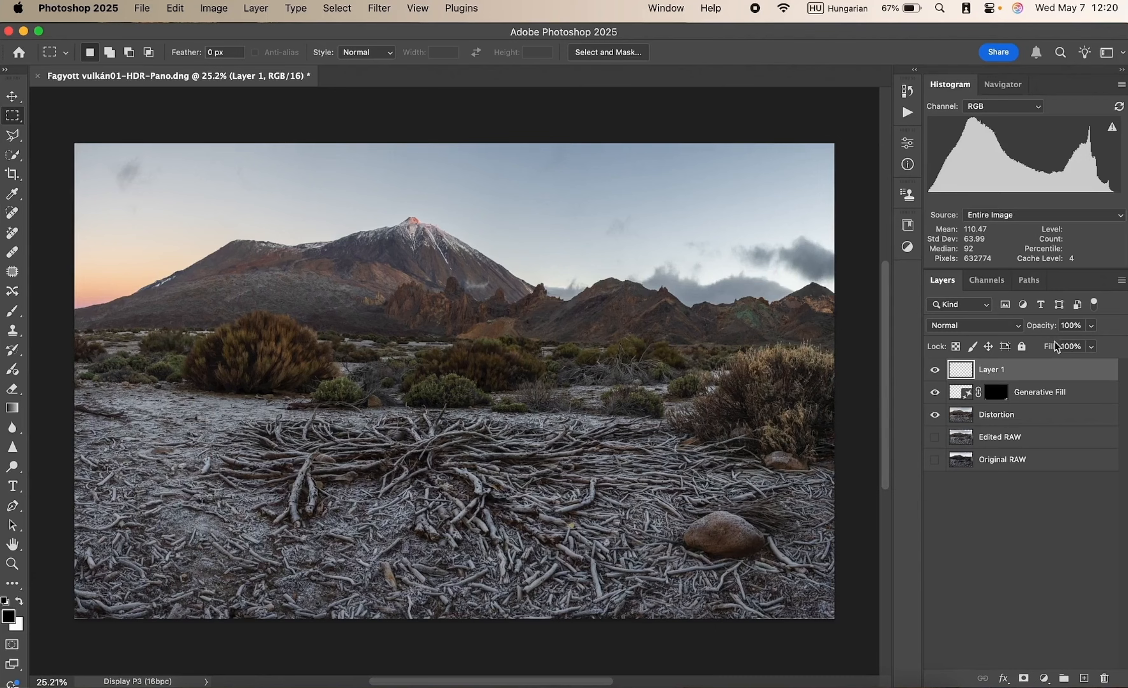
left_click_drag(1073, 375, 1107, 679)
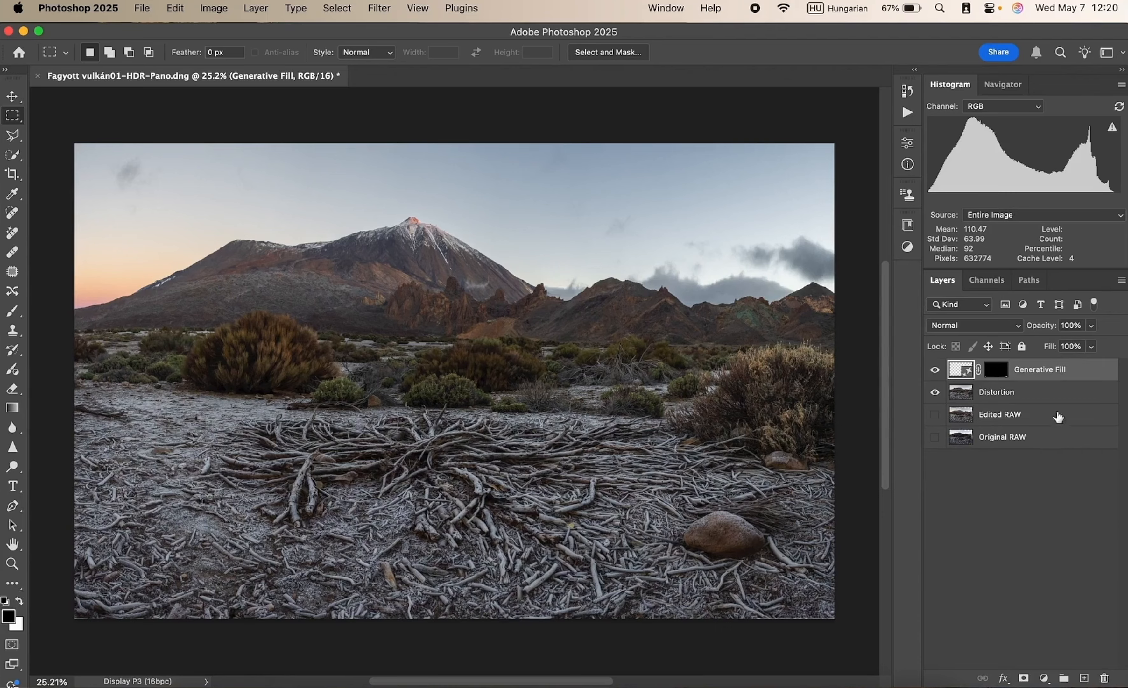
left_click(1076, 394)
left_click_drag(1072, 394, 1085, 677)
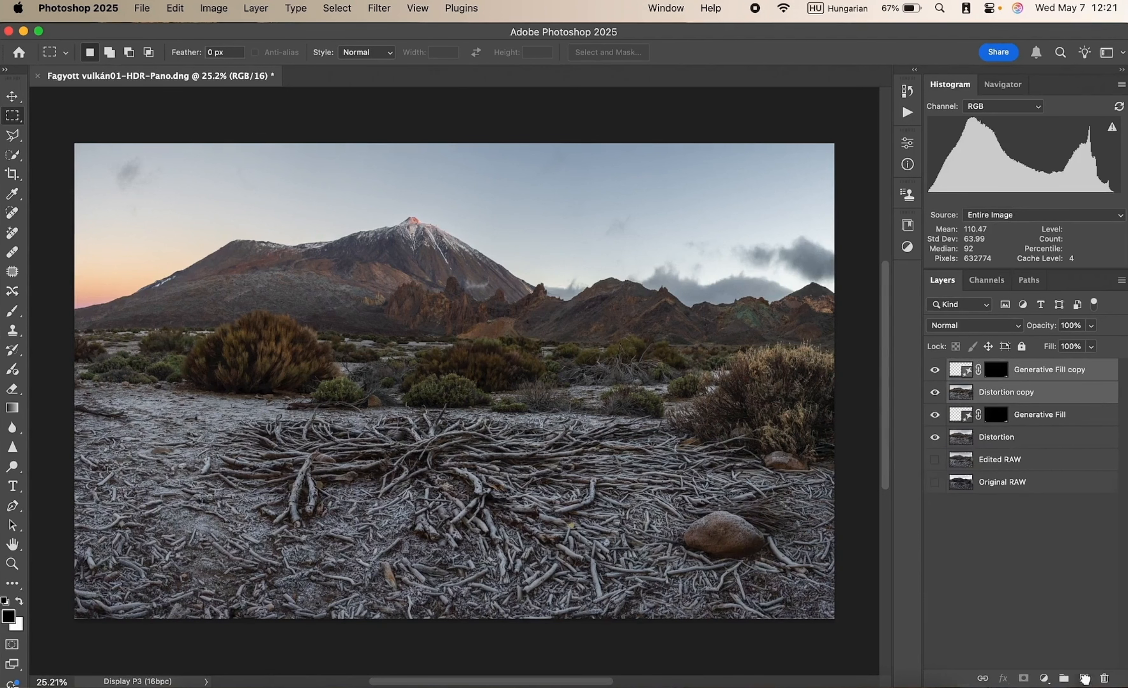
right_click(1086, 402)
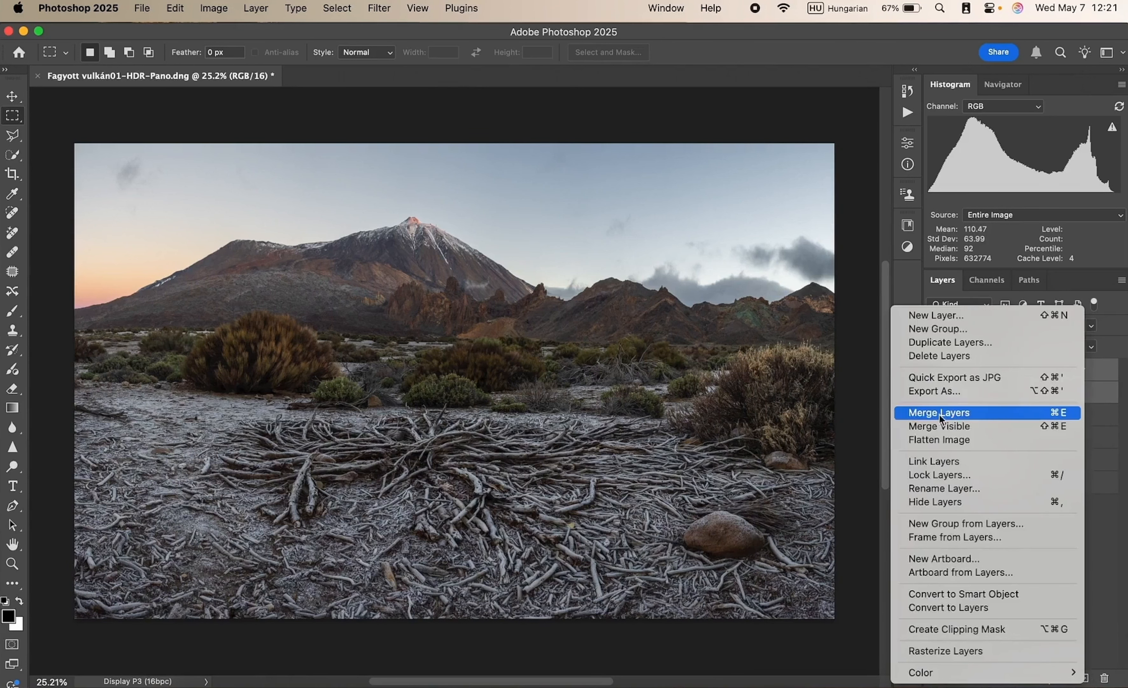
left_click(953, 414)
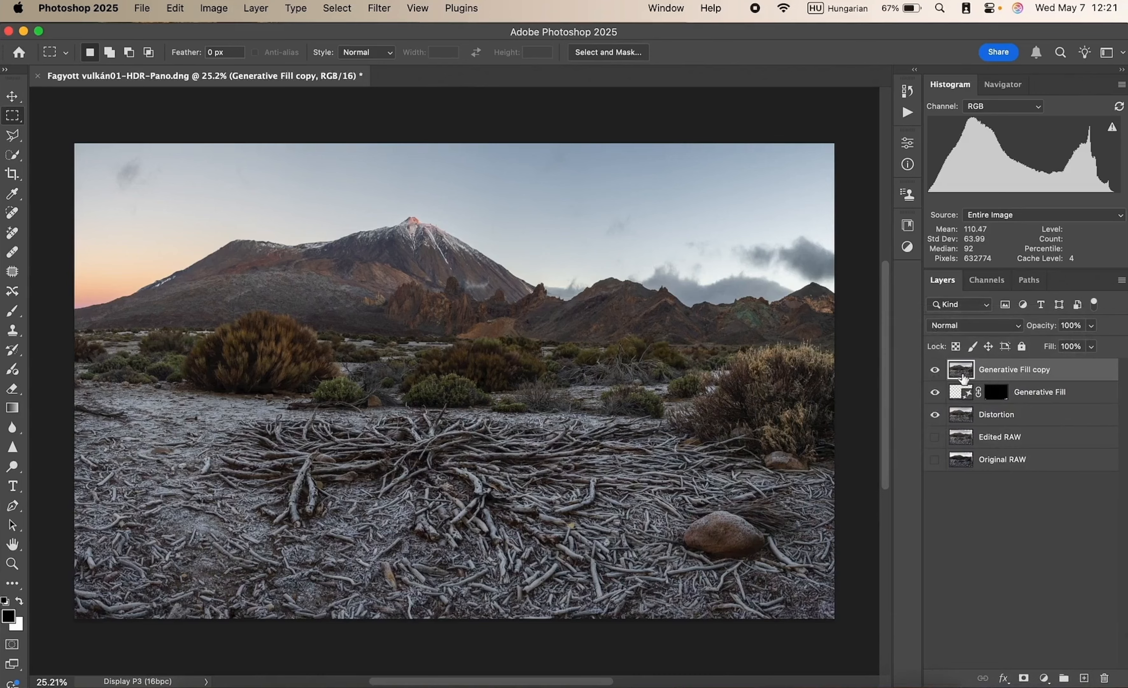
left_click_drag(1115, 385, 1105, 678)
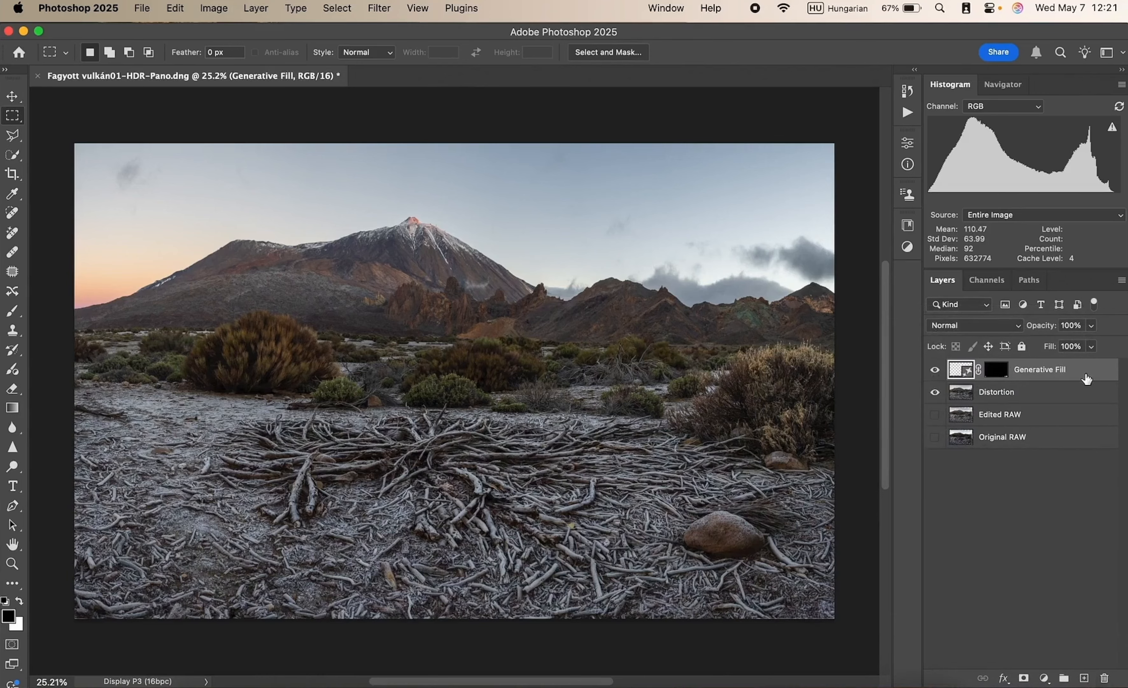
- Stamp all visible layers into a new layer at the top of the stack and name it cleanup
key("shift+alt+super+e")
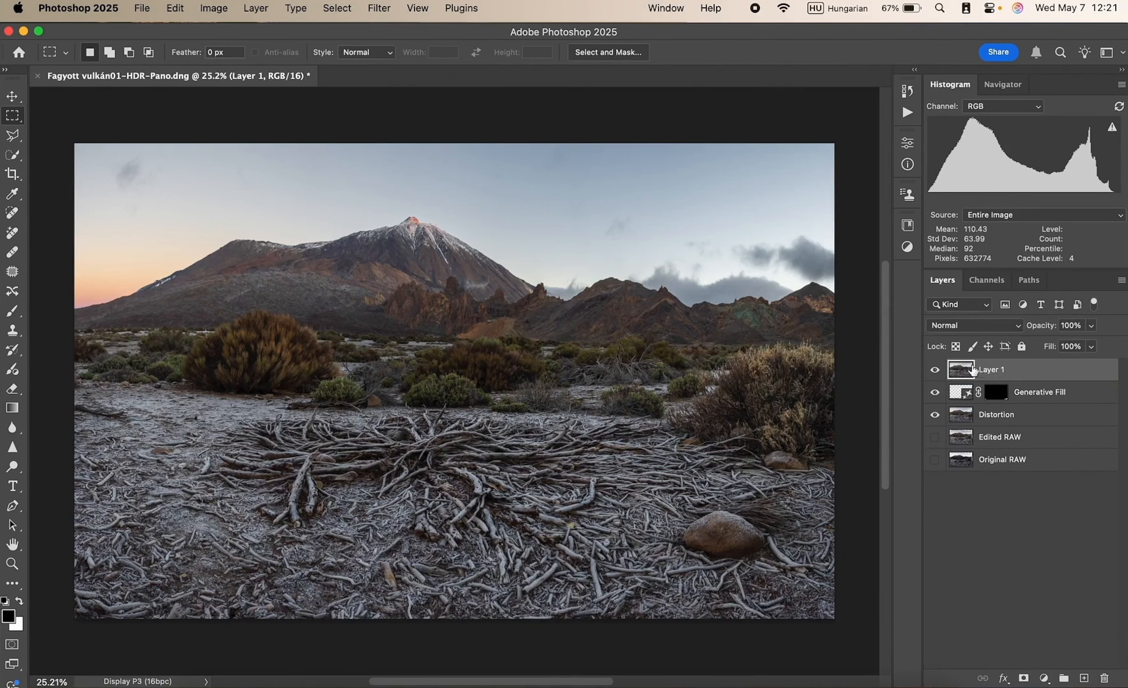
double_click(988, 370)
type("cleanup")
key("Return")
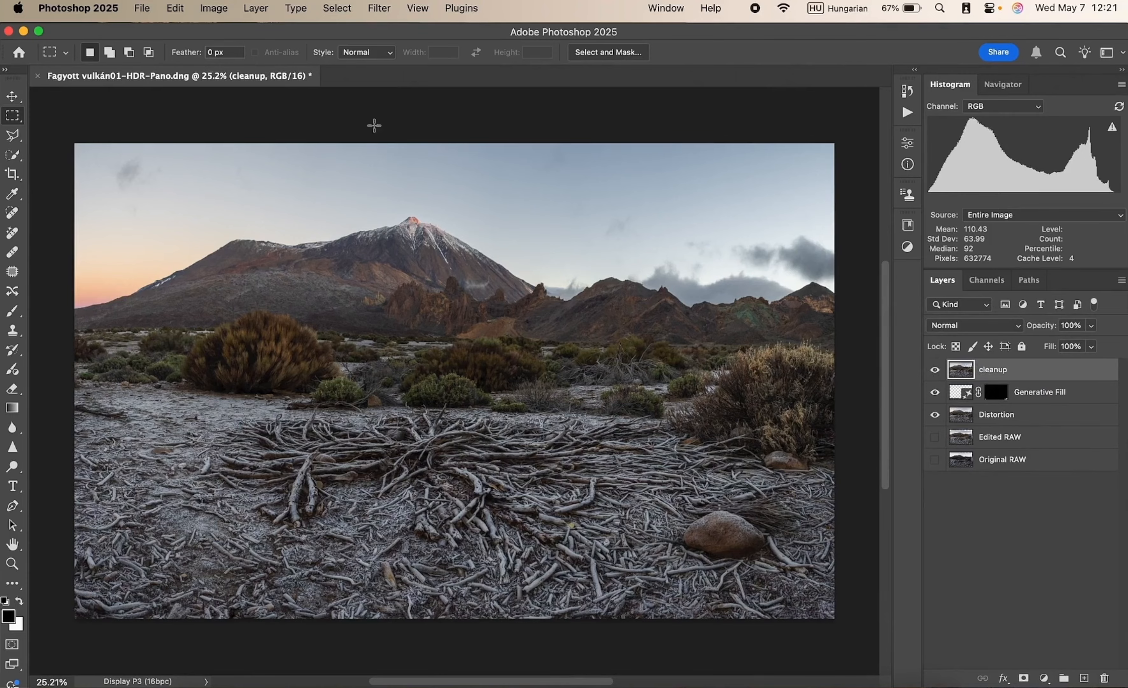
- Try removing the small dark cloud in the upper-left sky with the Spot Healing Brush at size 150, and undo it
scroll(143, 199, "up", 5)
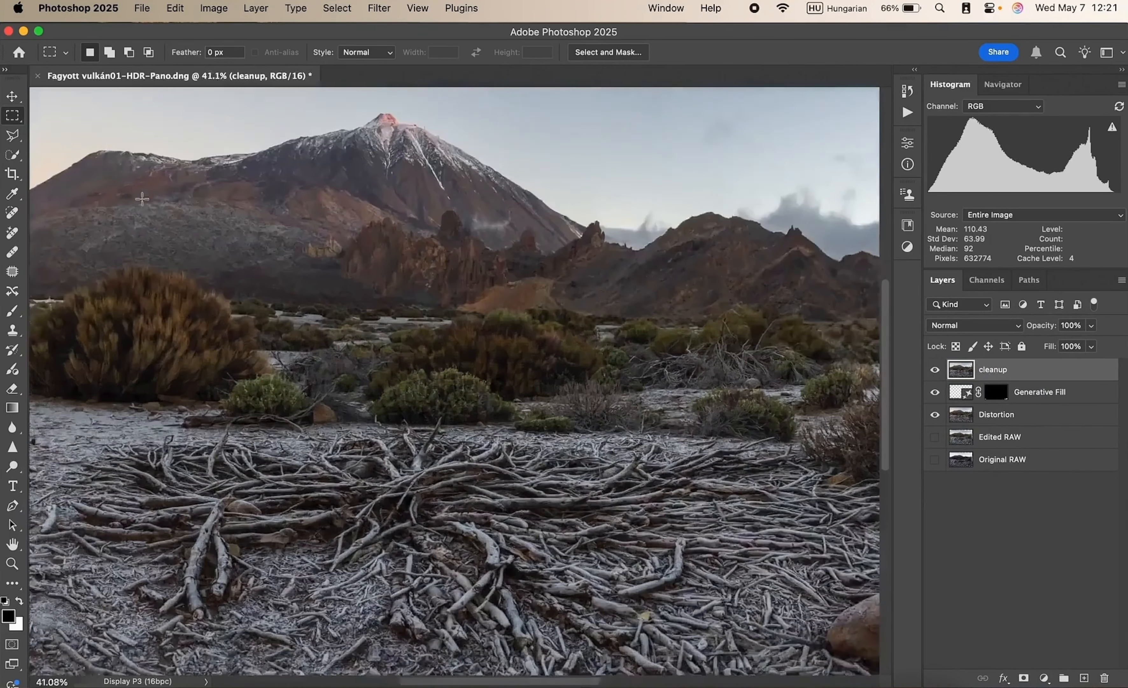
scroll(142, 199, "left", 8)
scroll(143, 199, "up", 5)
scroll(142, 200, "up", 1)
scroll(142, 200, "up", 3)
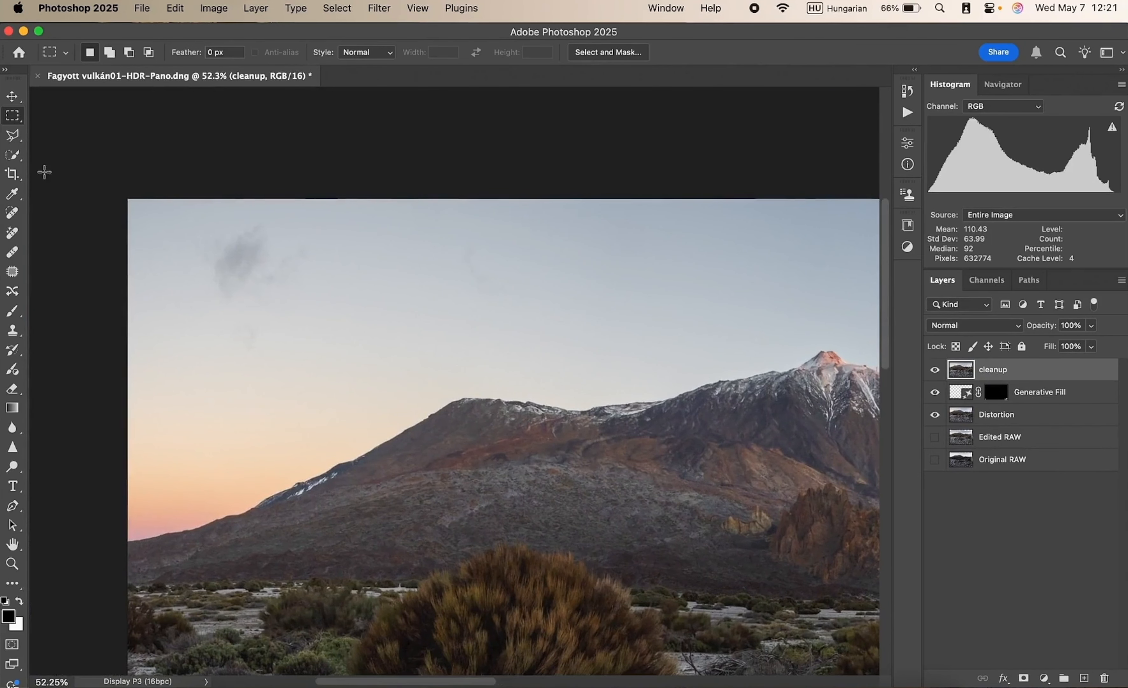
left_click(16, 212)
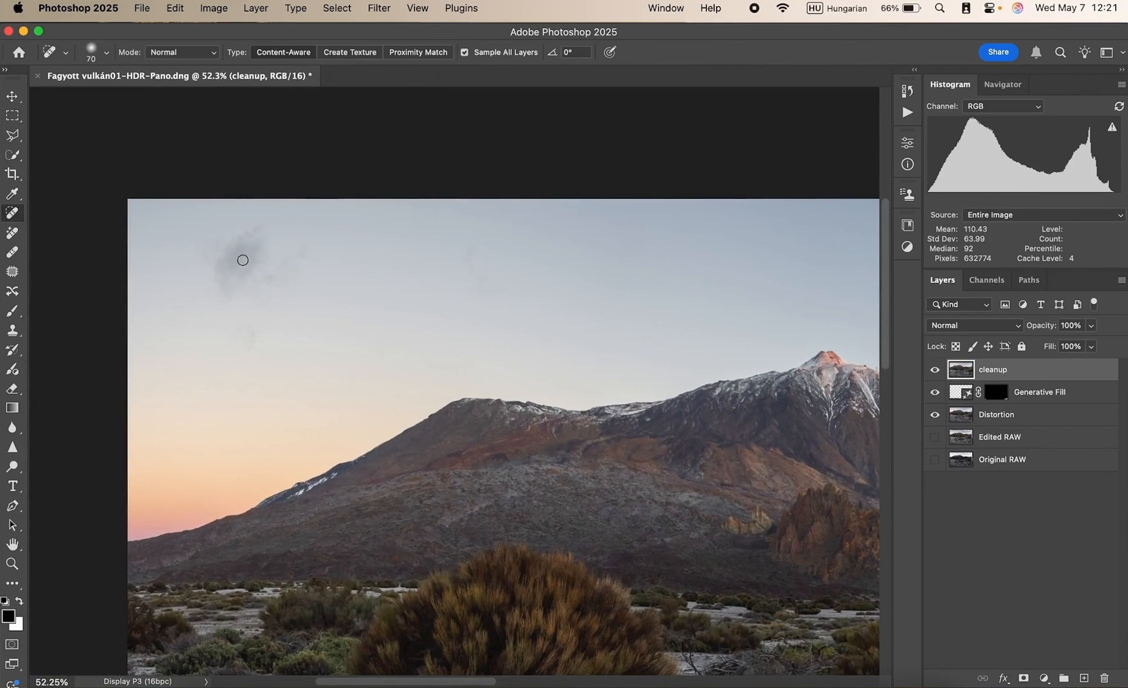
key("bracketright")
key("bracketright")
key("bracketright")
key("bracketright")
key("bracketright")
mouse_move(241, 254)
left_mouse_down()
mouse_move(252, 247)
mouse_move(262, 287)
mouse_move(265, 228)
mouse_move(268, 268)
left_mouse_up()
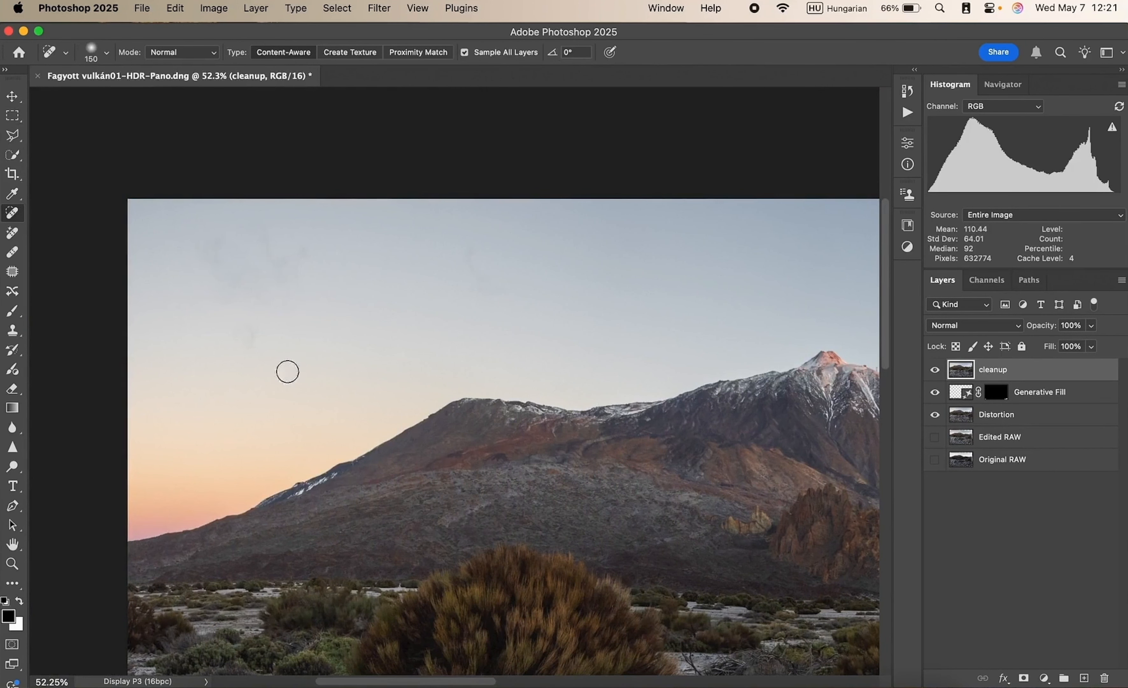
scroll(297, 292, "up", 3)
scroll(289, 309, "down", 1)
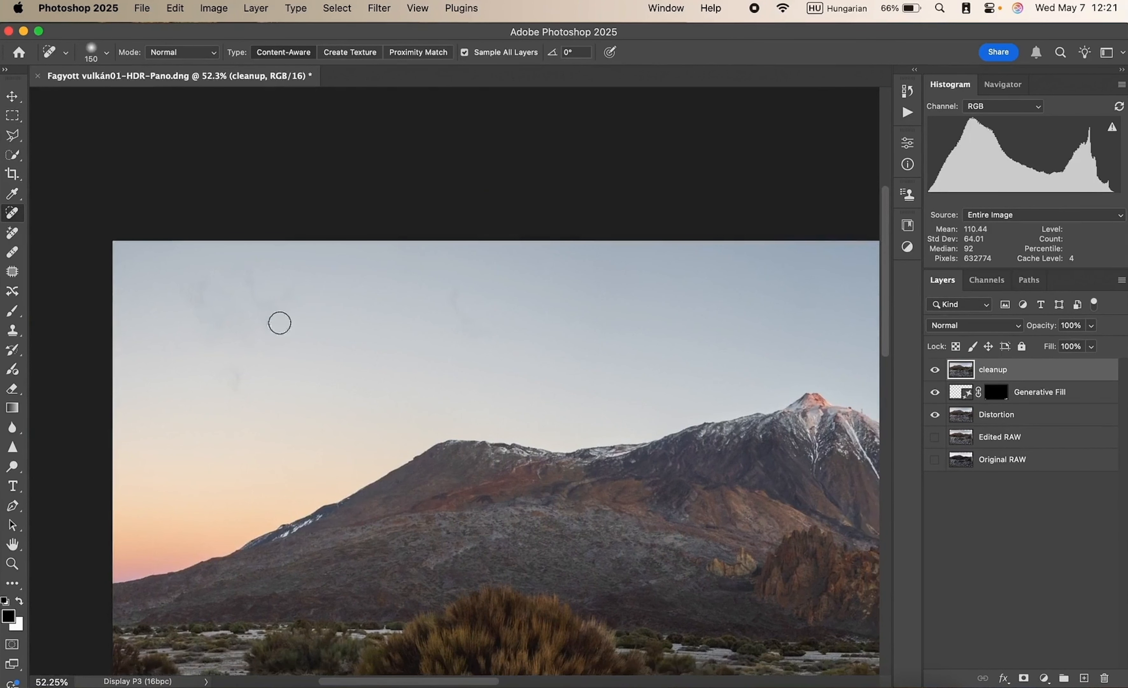
key("super+z")
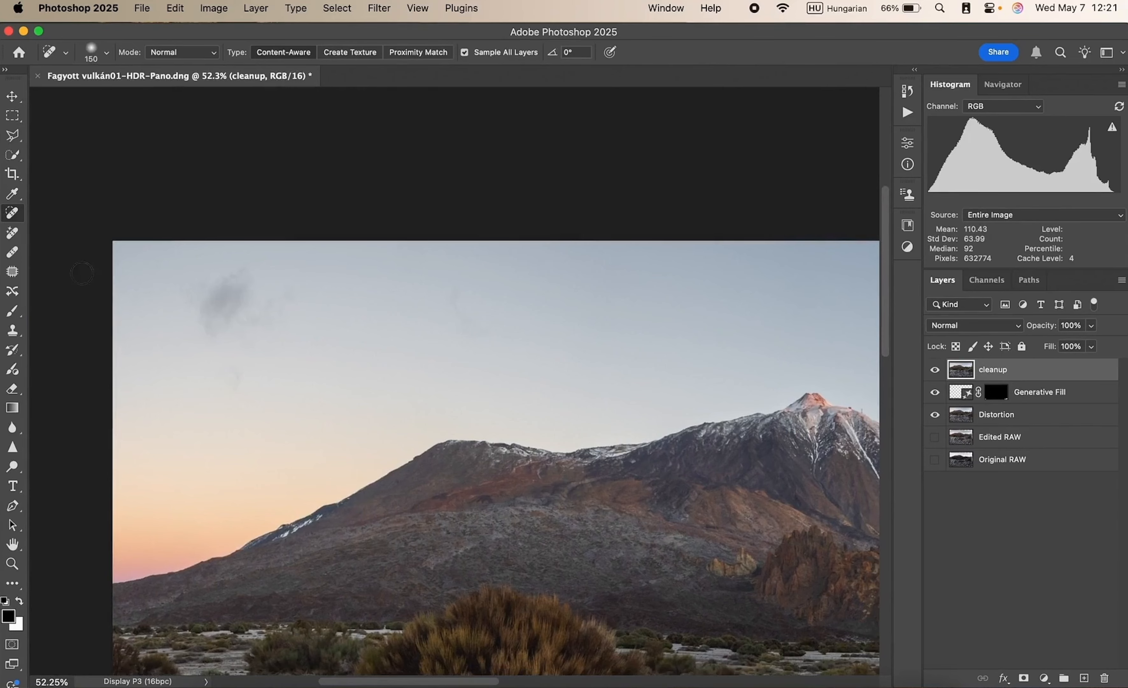
- Outline the small dark cloud in the upper-left sky with the Patch tool in Source mode and replace it with clean sky
left_click(14, 273)
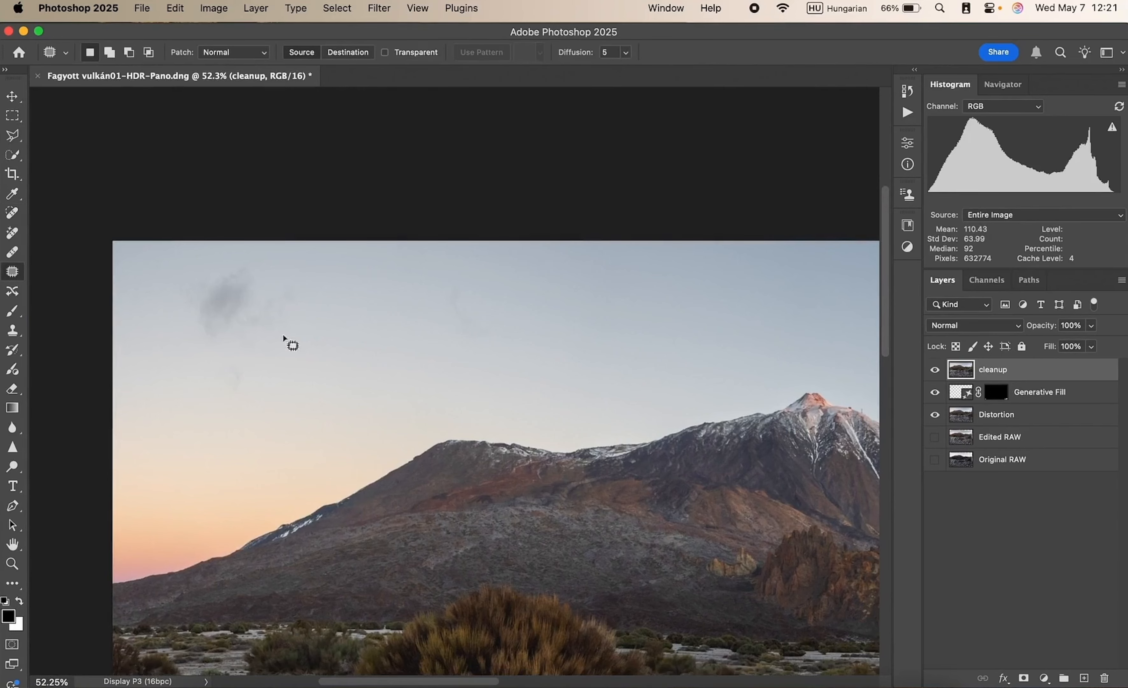
mouse_move(291, 314)
left_mouse_down()
mouse_move(300, 286)
mouse_move(272, 253)
mouse_move(231, 246)
mouse_move(179, 288)
mouse_move(181, 335)
mouse_move(224, 362)
mouse_move(278, 346)
mouse_move(303, 299)
left_mouse_up()
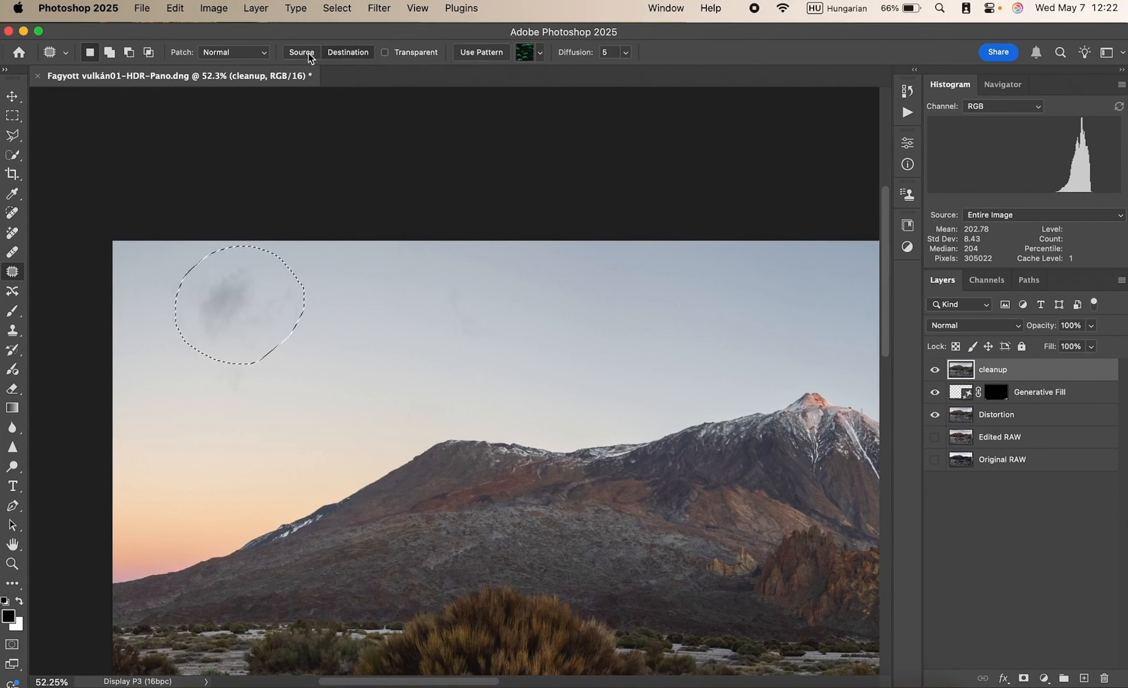
mouse_move(202, 266)
left_mouse_down()
mouse_move(323, 267)
mouse_move(307, 327)
mouse_move(318, 328)
left_mouse_up()
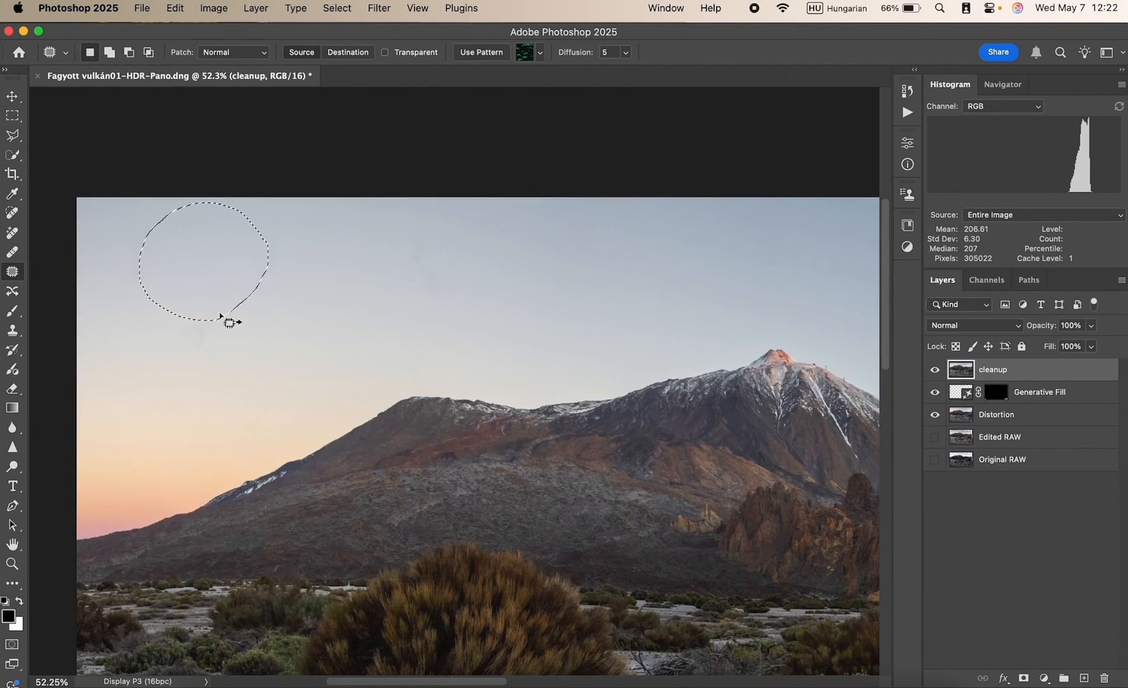
- Patch the faint cloud smudge above the mountain's left shoulder with clean neighbouring sky, clear the selection, and return to the Move tool
scroll(220, 316, "left", 3)
scroll(220, 316, "down", 1)
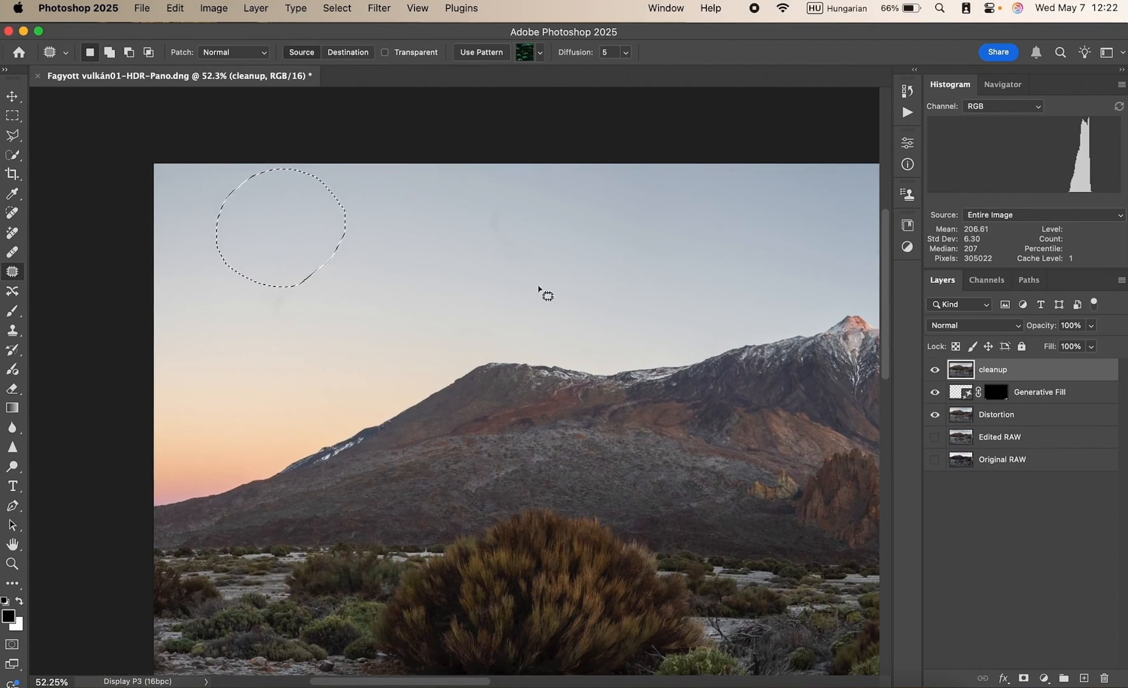
mouse_move(528, 202)
left_mouse_down()
mouse_move(475, 201)
mouse_move(477, 248)
left_mouse_up()
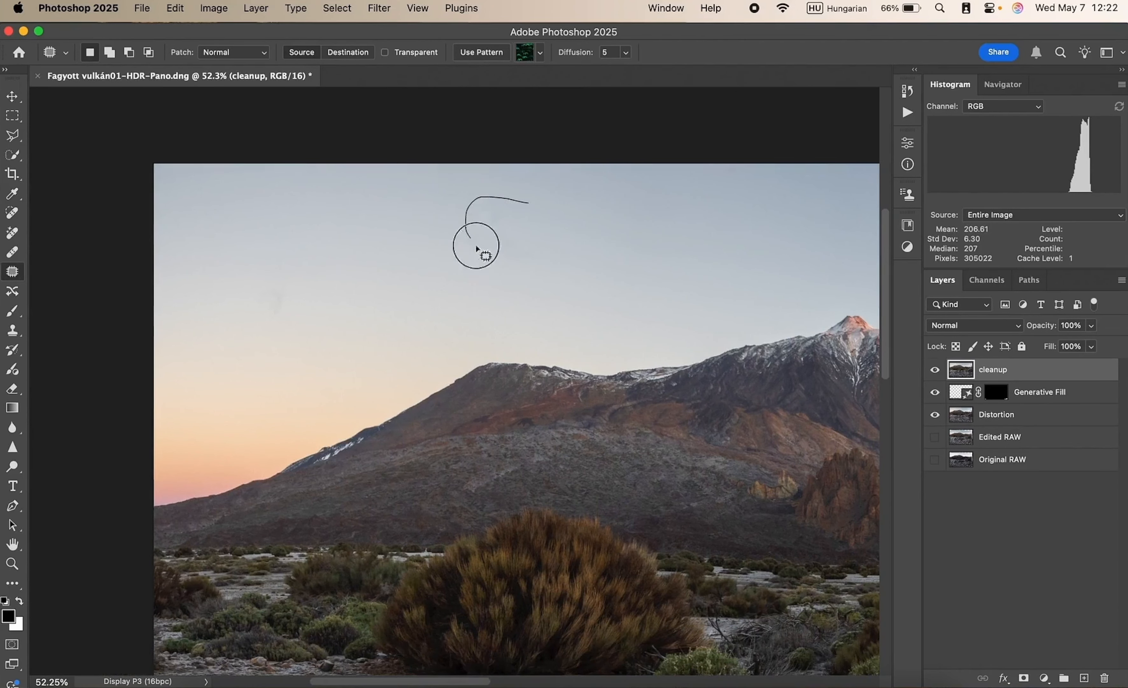
mouse_move(545, 264)
left_mouse_down()
mouse_move(531, 204)
mouse_move(233, 405)
left_mouse_up()
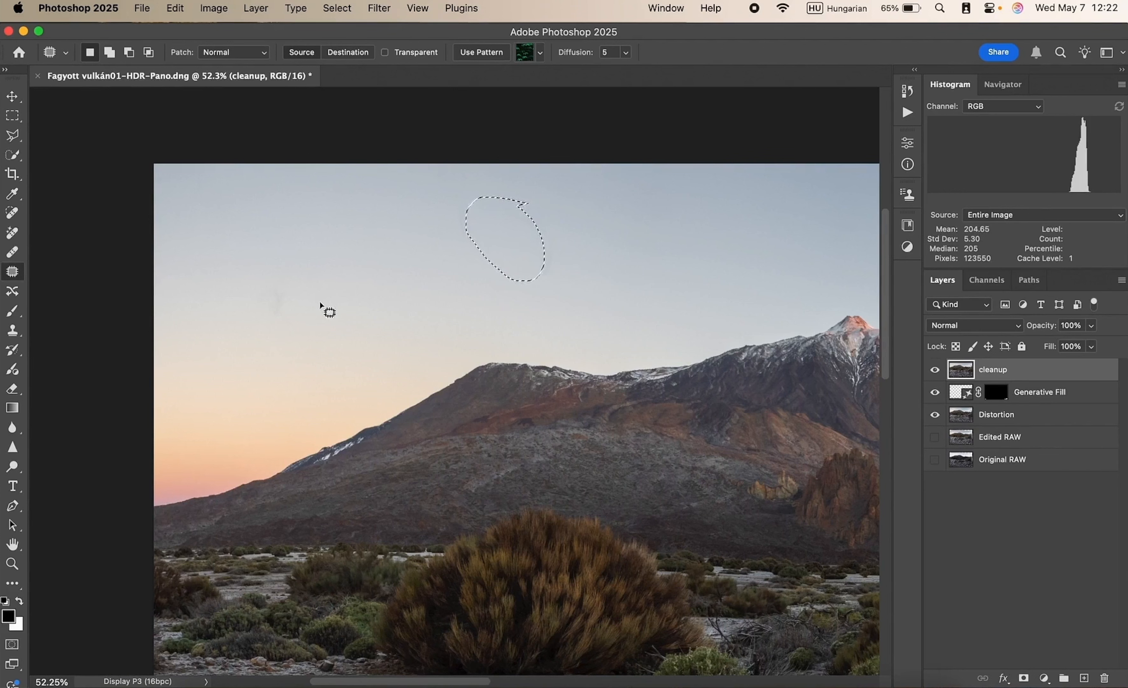
left_click_drag(513, 252, 538, 436)
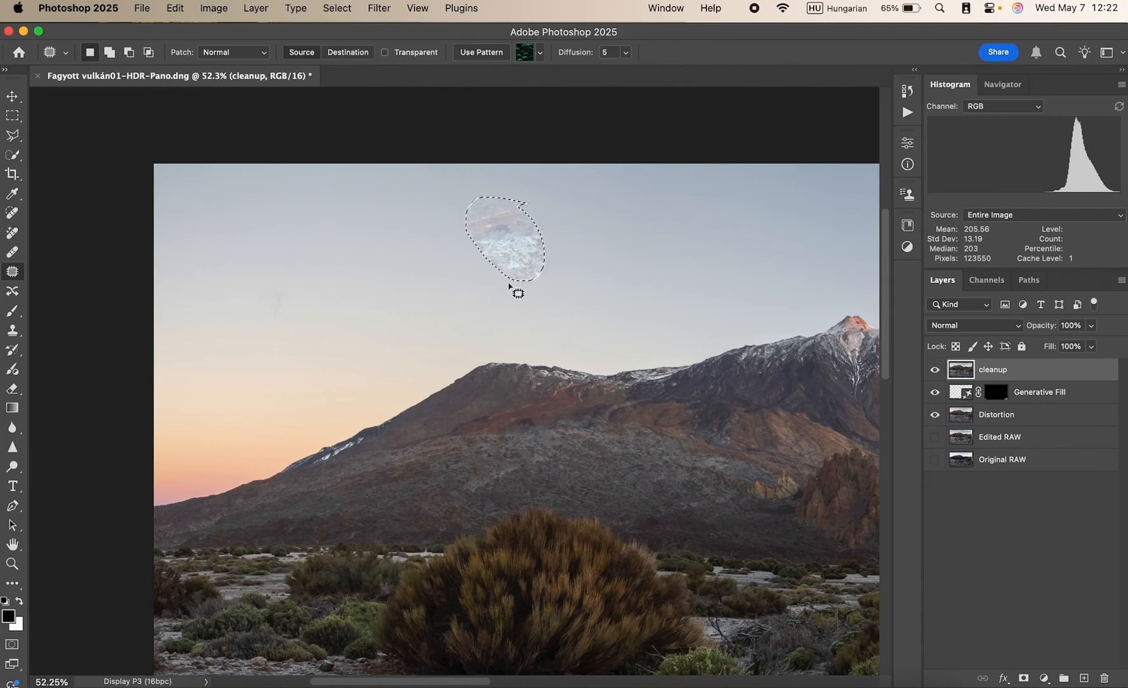
key("super+z")
left_click_drag(517, 270, 787, 249)
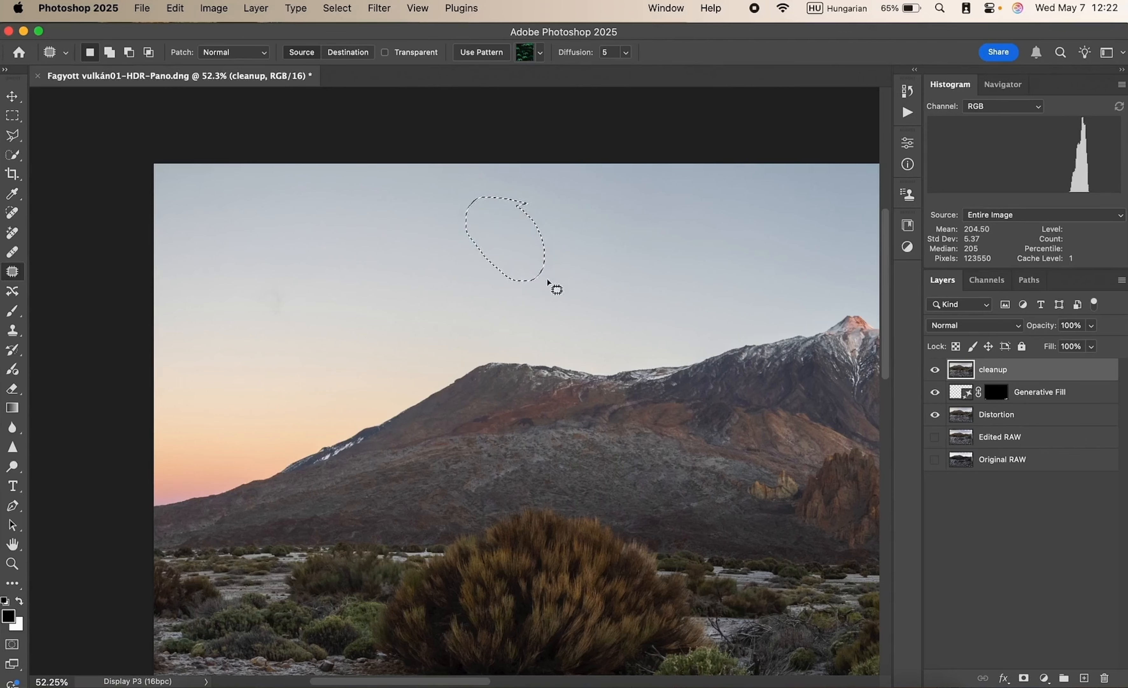
key("super+d")
key("super+0")
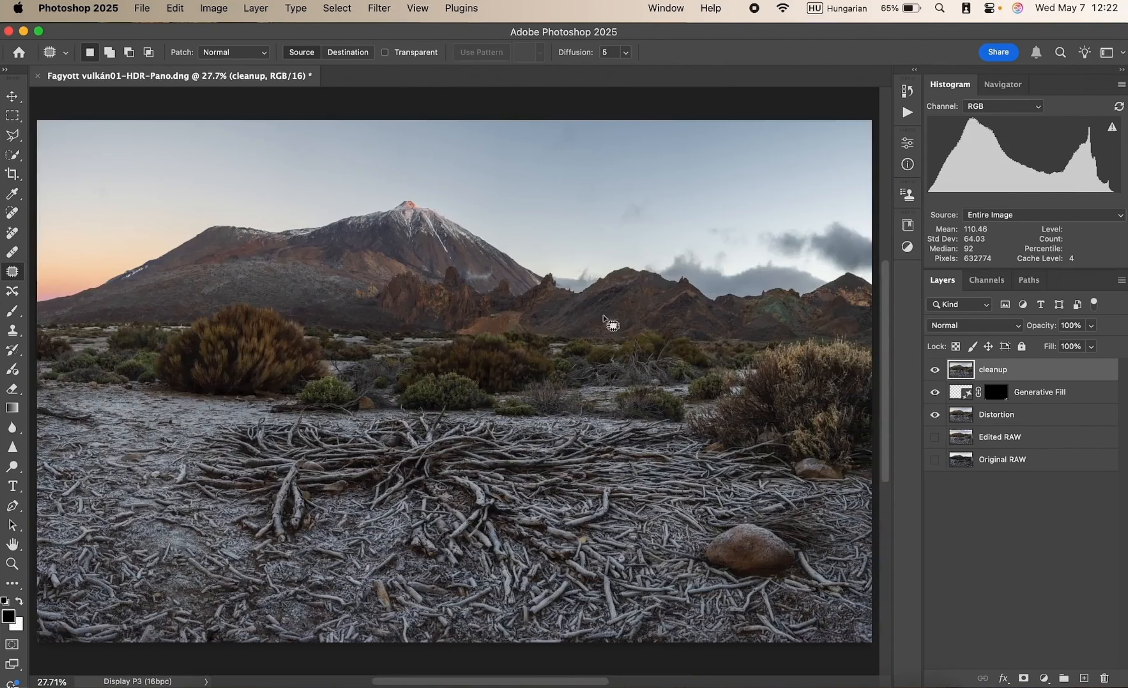
key("v")
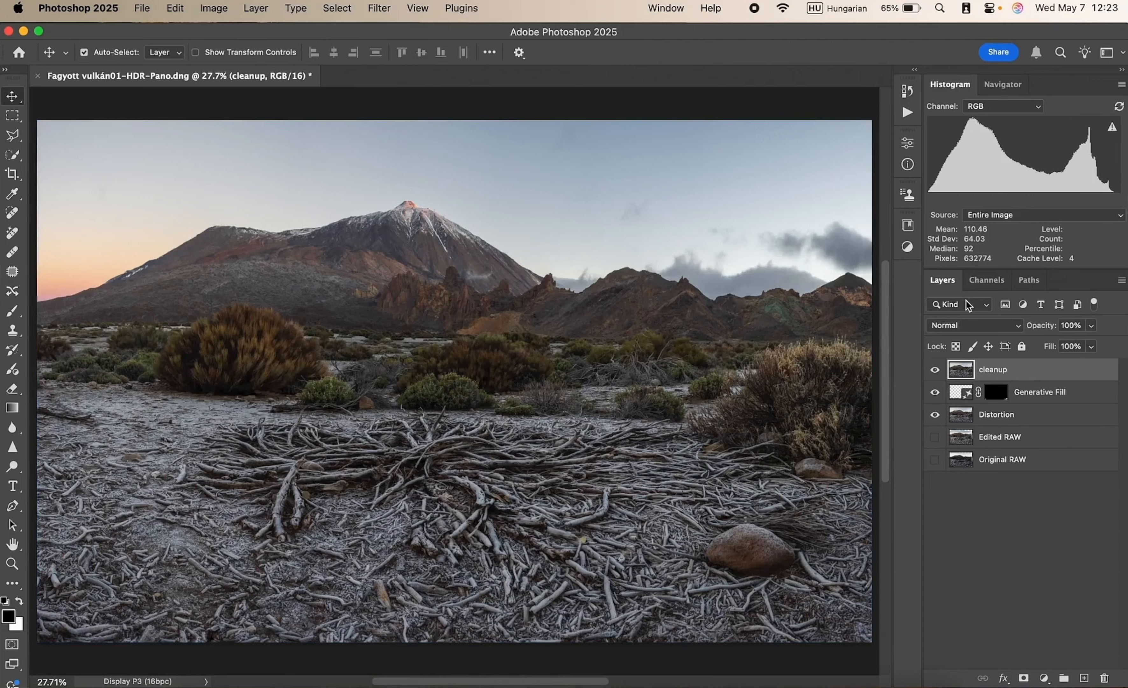
- Compare the brightness of the bushes, ground and sky in the Red, Green and Blue channels, and return to the RGB composite
left_click(988, 283)
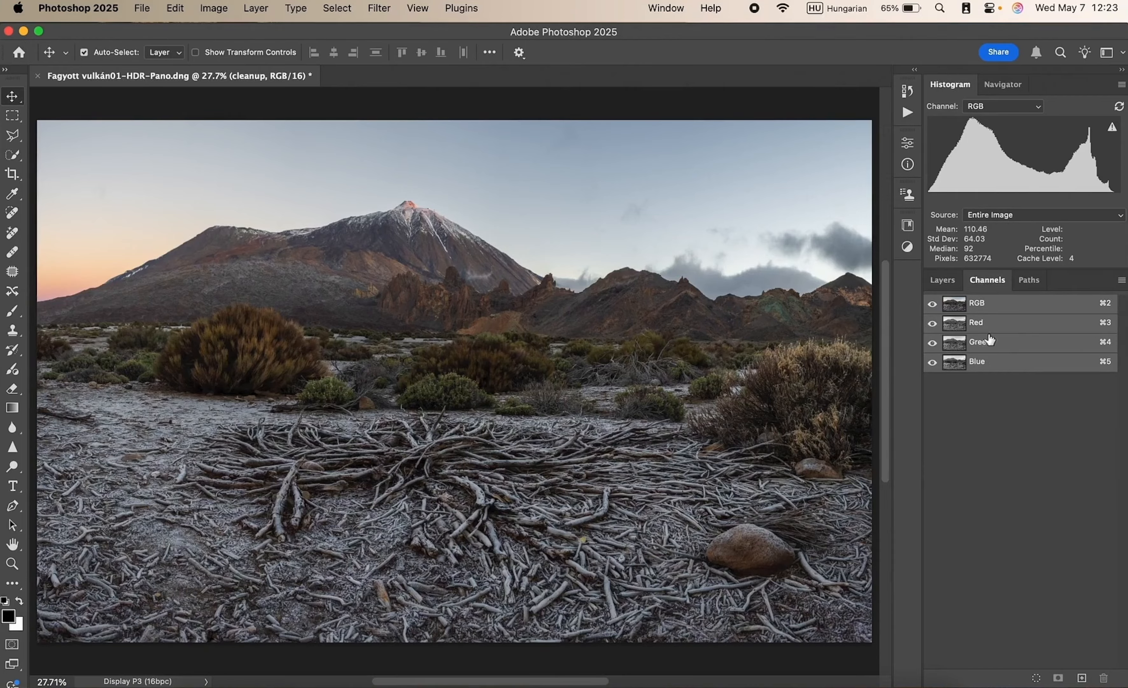
left_click(995, 323)
left_click(996, 345)
left_click(1002, 303)
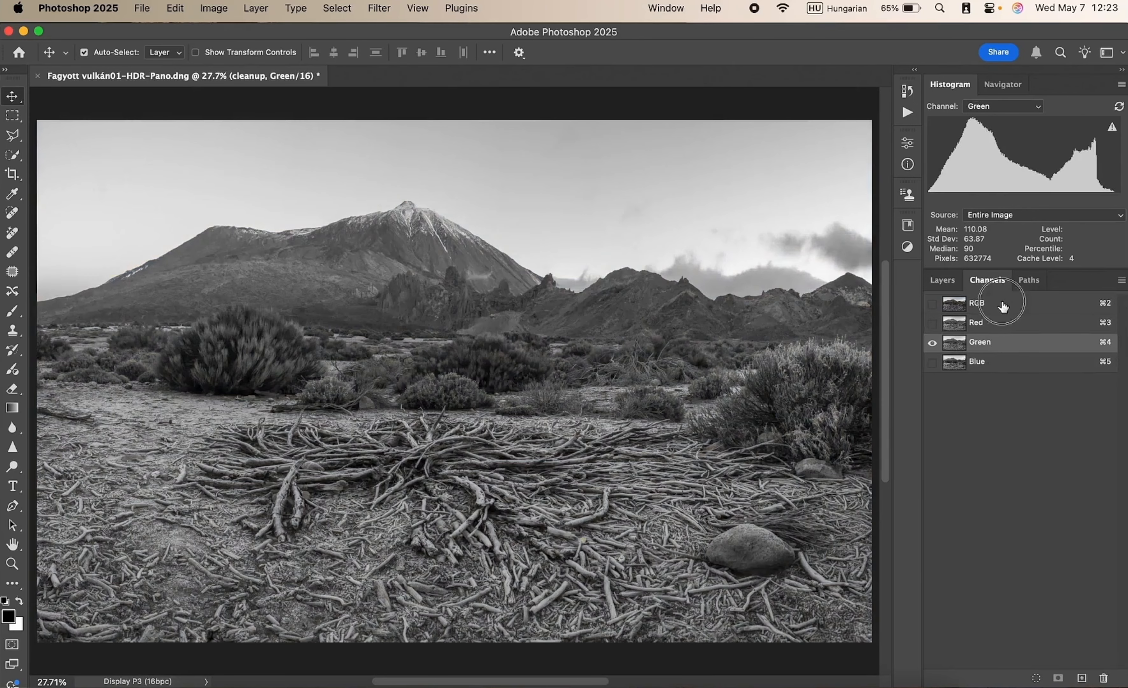
left_click(995, 323)
left_click(995, 342)
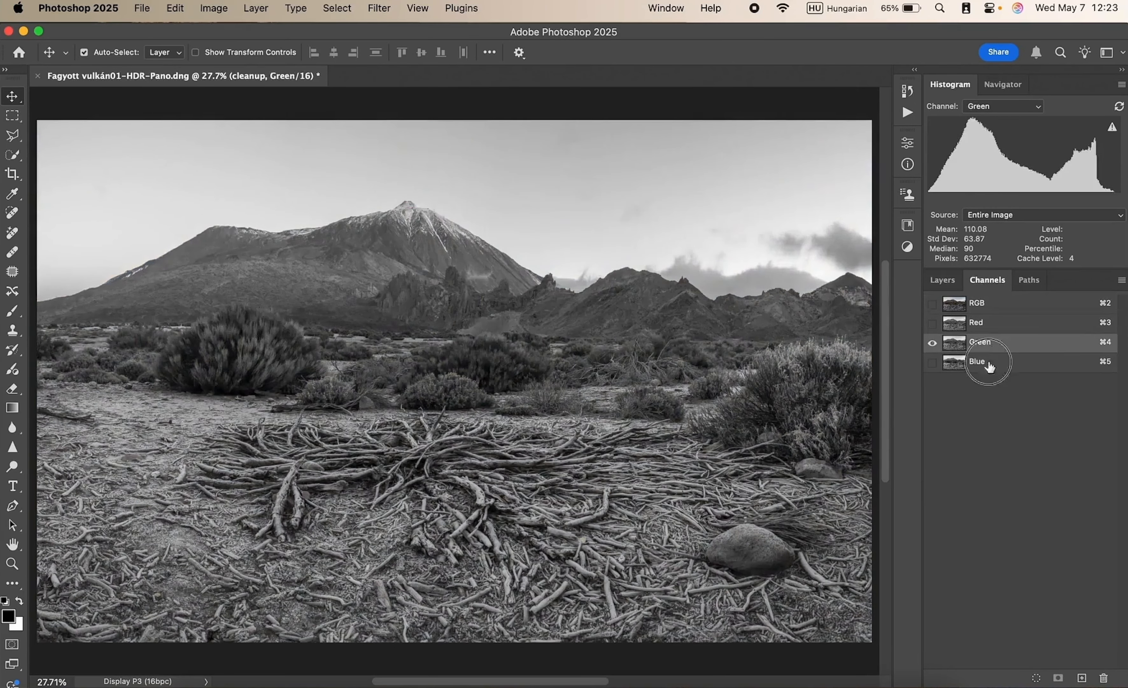
left_click(995, 362)
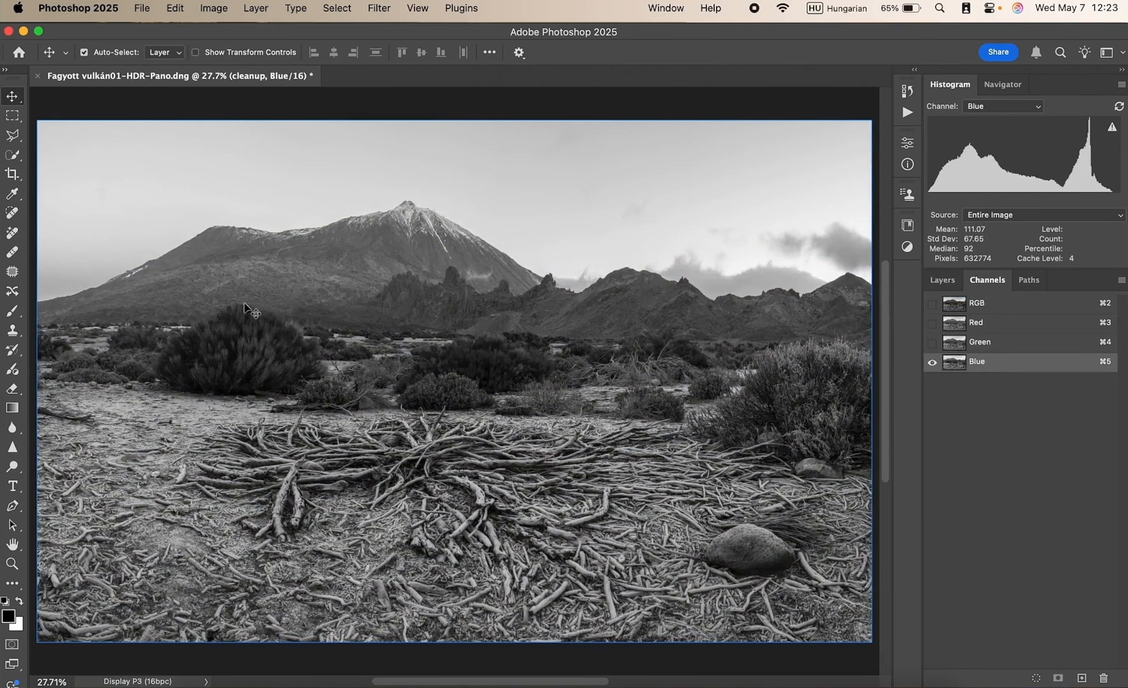
left_click(966, 323)
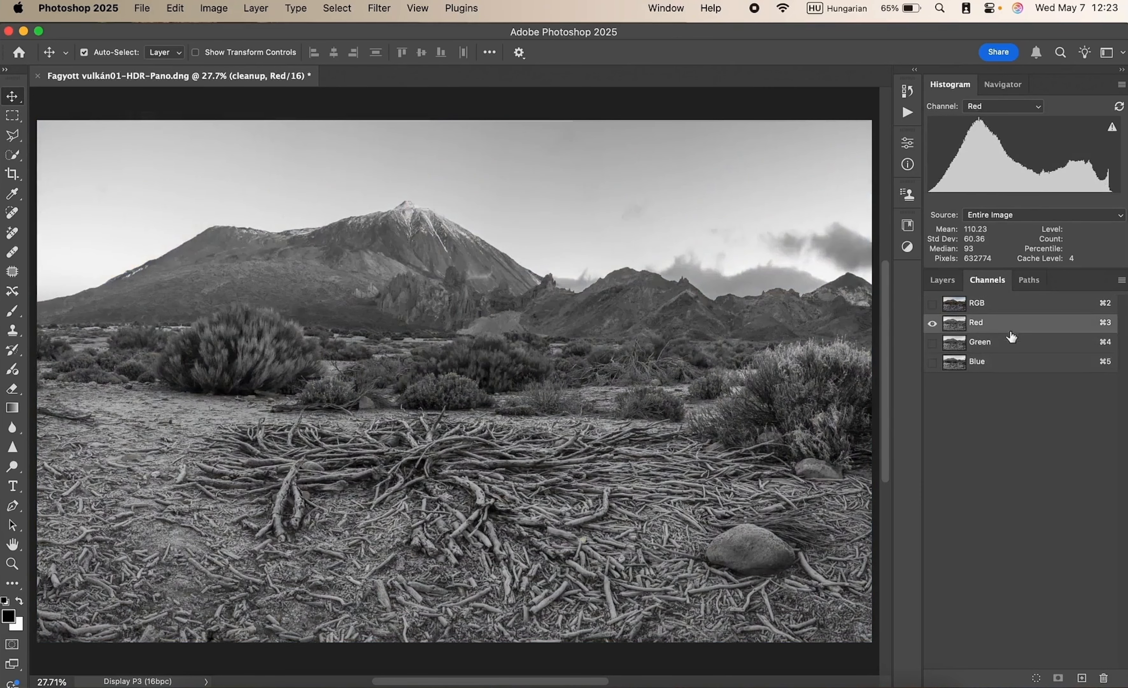
left_click(1010, 343)
left_click(1008, 361)
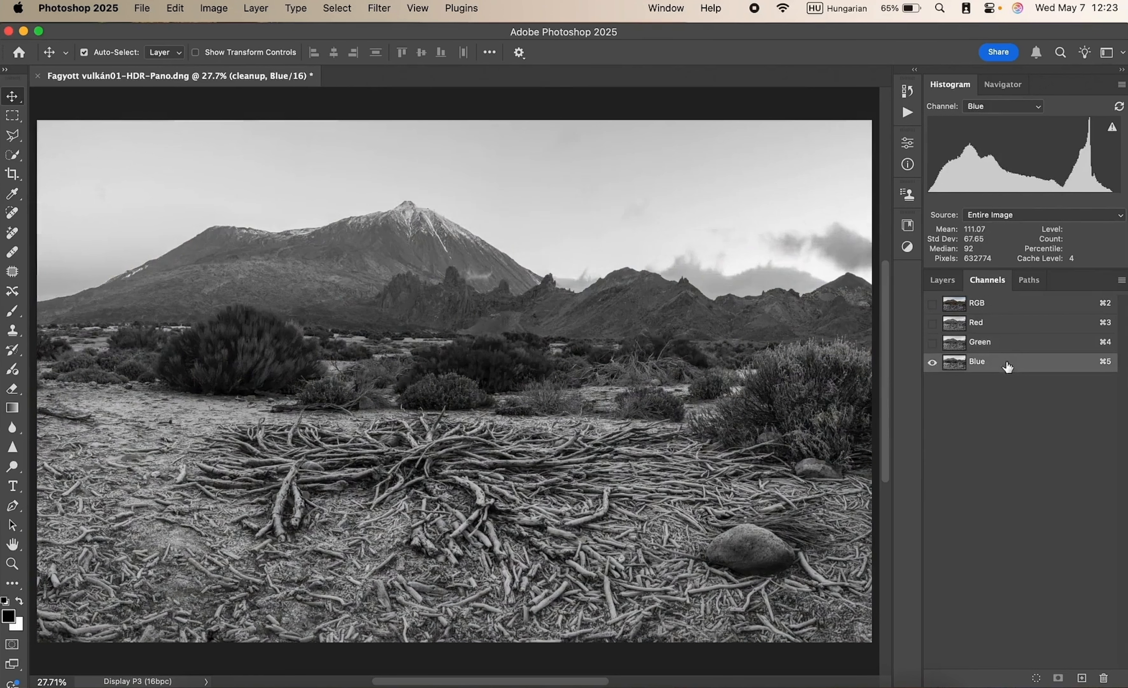
left_click(1011, 325)
left_click(1013, 342)
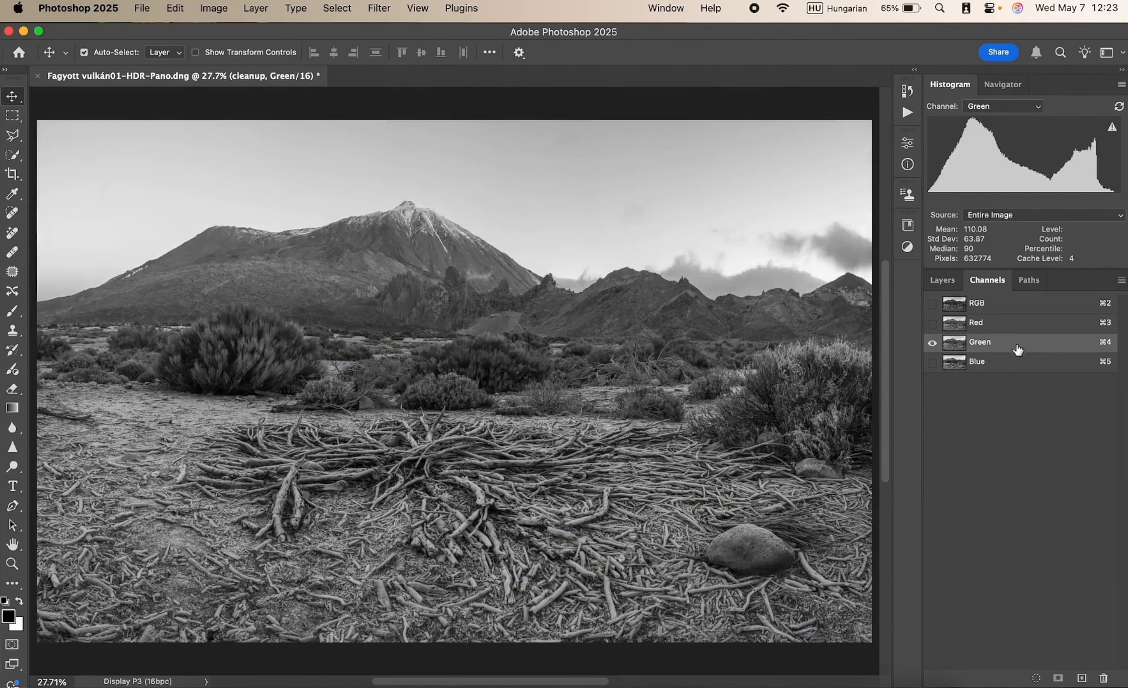
left_click(1014, 366)
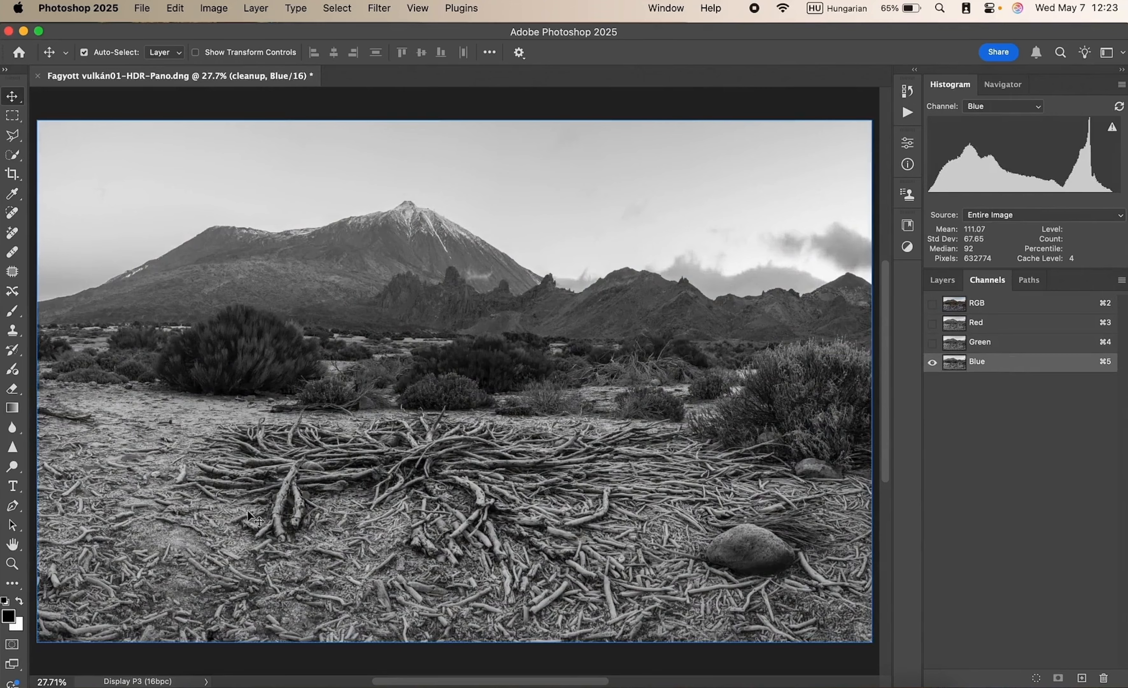
left_click(986, 304)
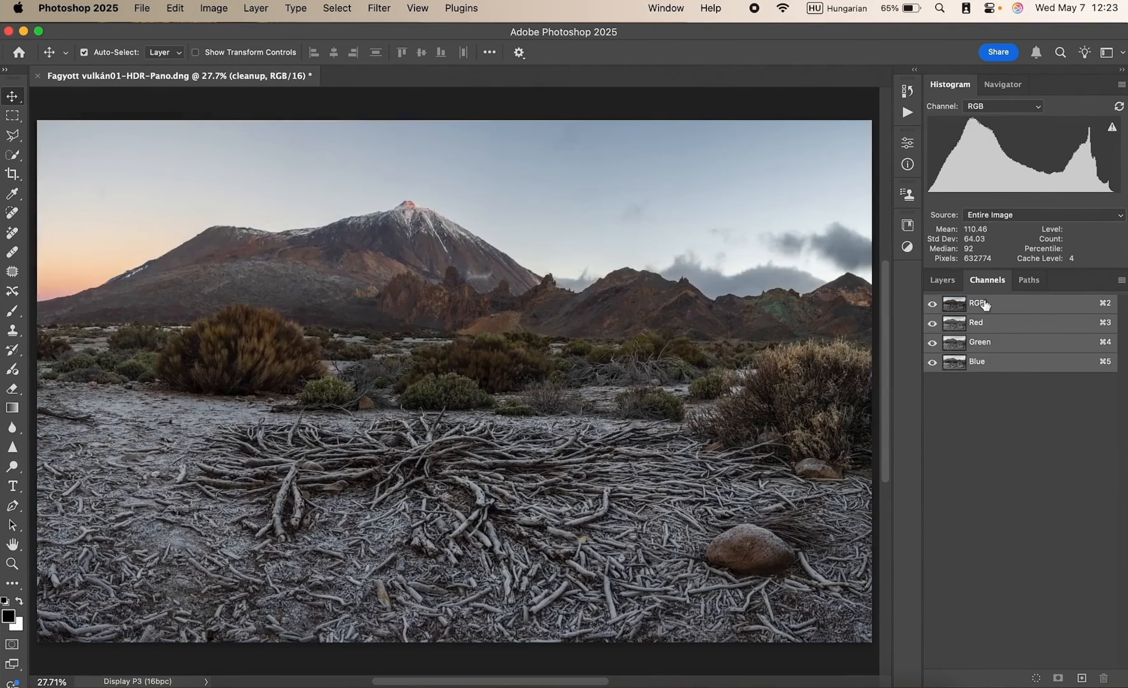
- Load the RGB composite's luminosity as a selection, save it as a new channel named RGB, and deselect
left_click(957, 306, "super")
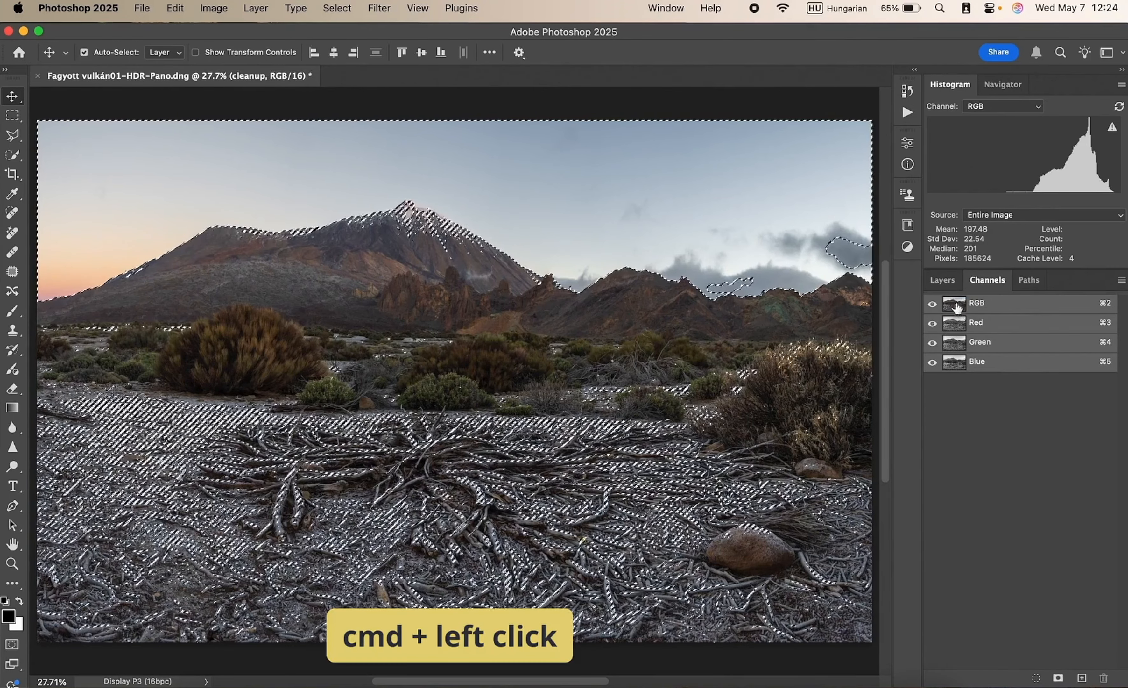
left_click(1058, 678)
double_click(981, 381)
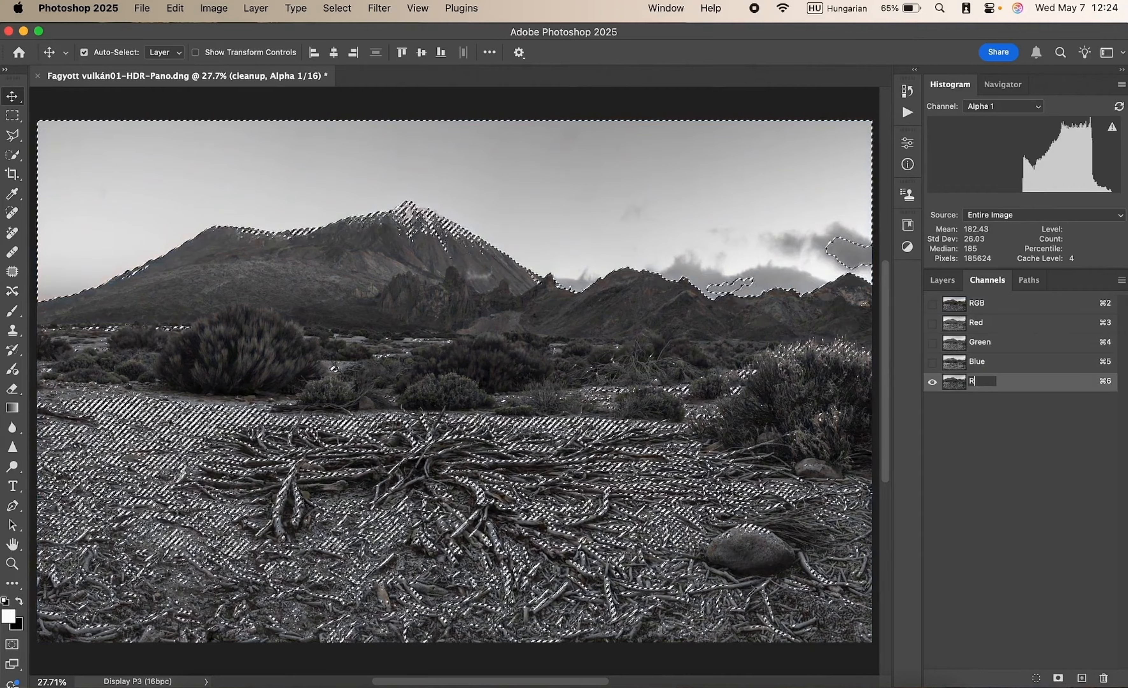
type("RGB")
key("Return")
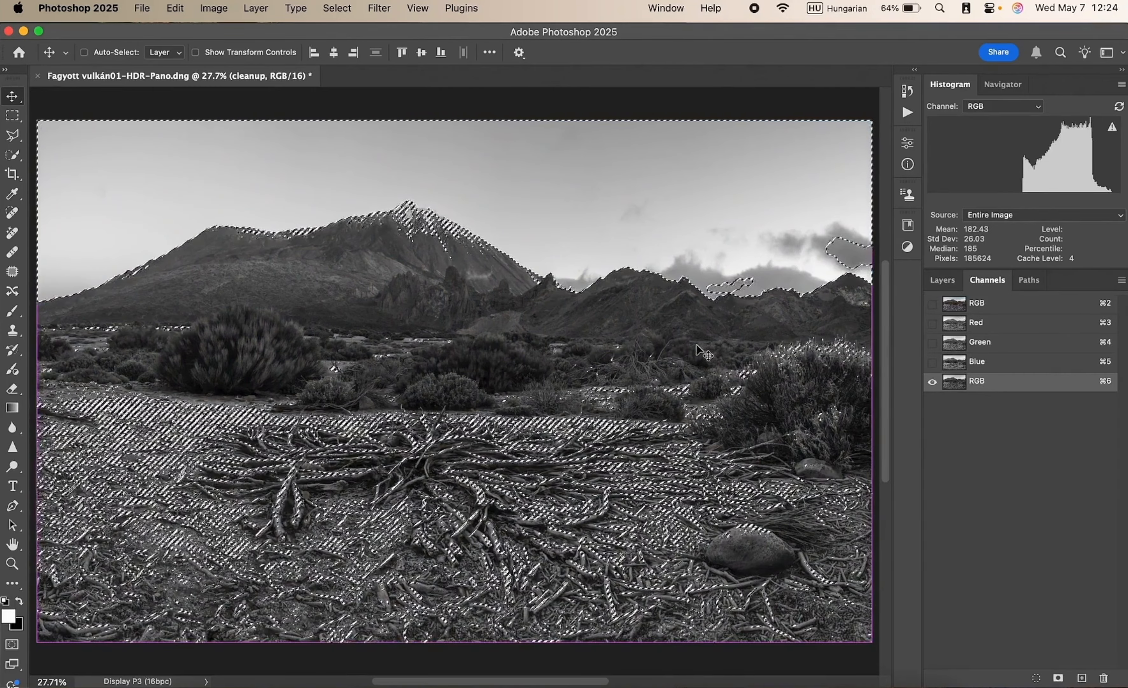
key("super+d")
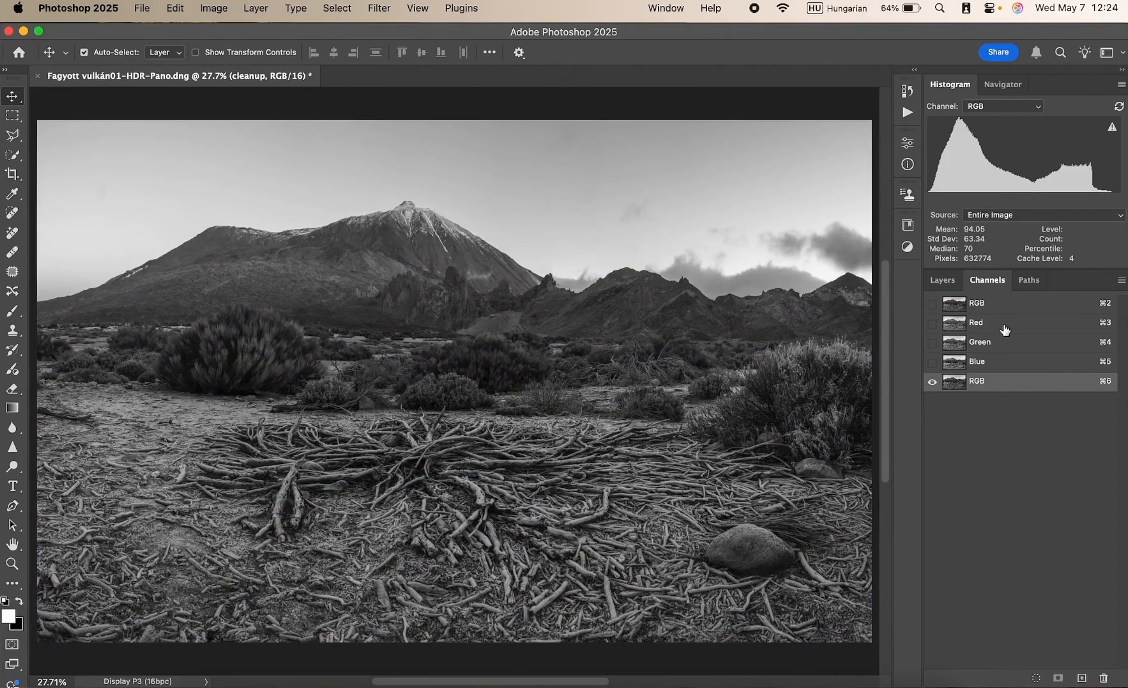
- Compare the saved RGB channel with the colour channels, load it as a selection, and add a Curves adjustment layer masked by it
left_click(1009, 324)
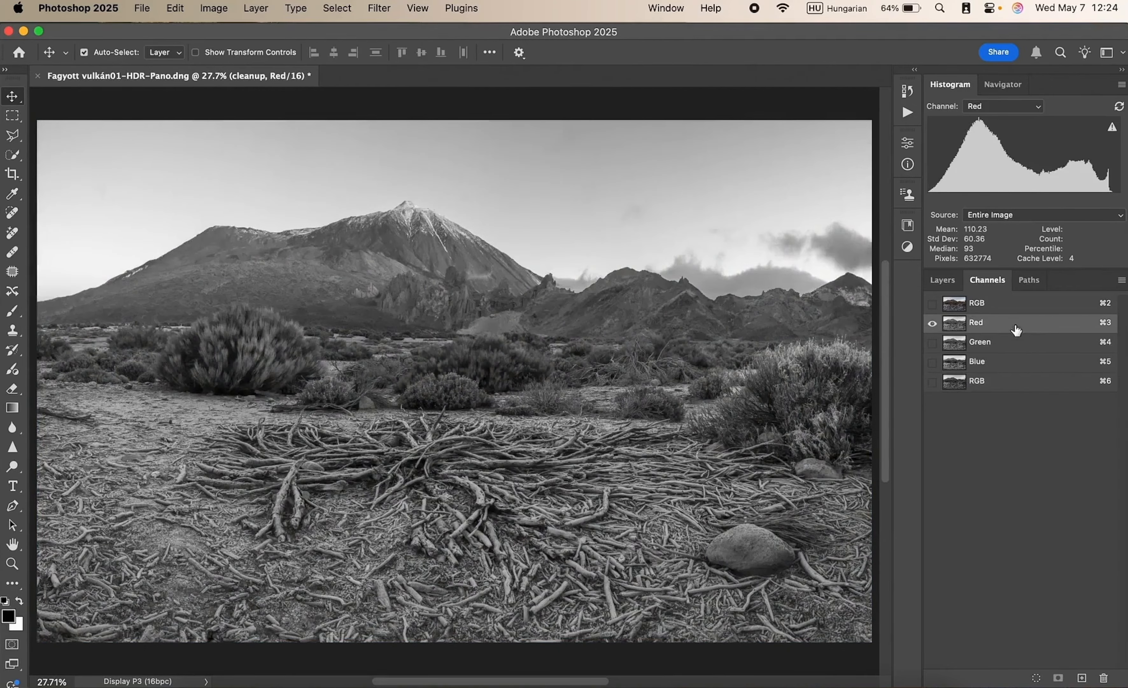
left_click(1019, 347)
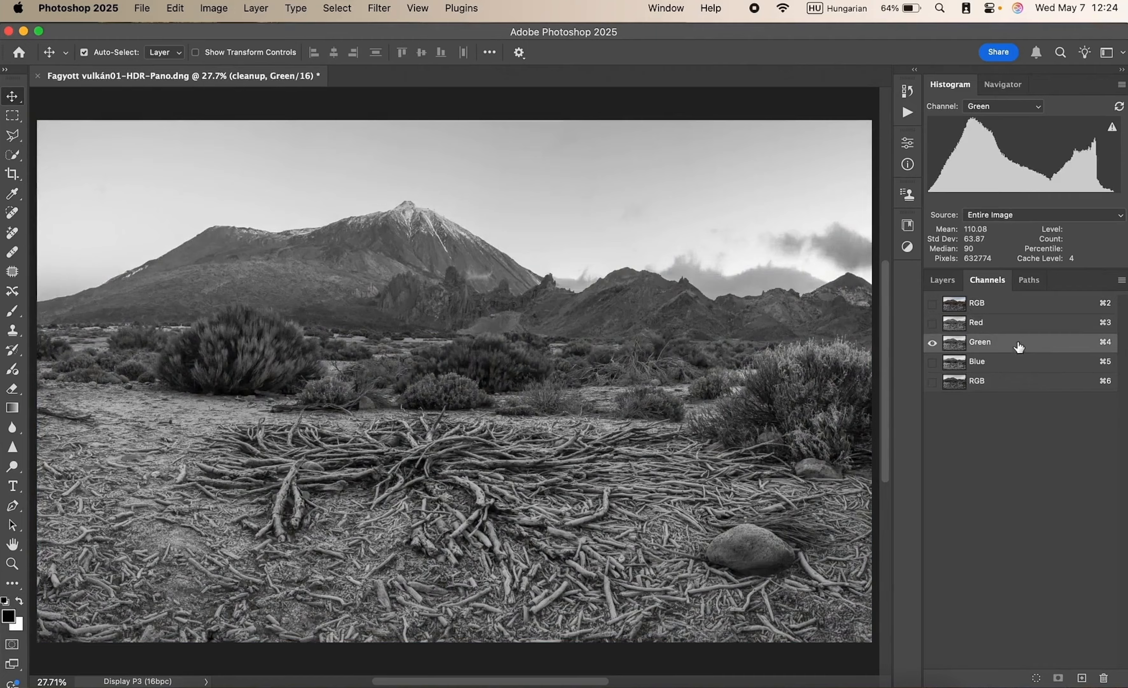
left_click(1007, 367)
left_click(1007, 385)
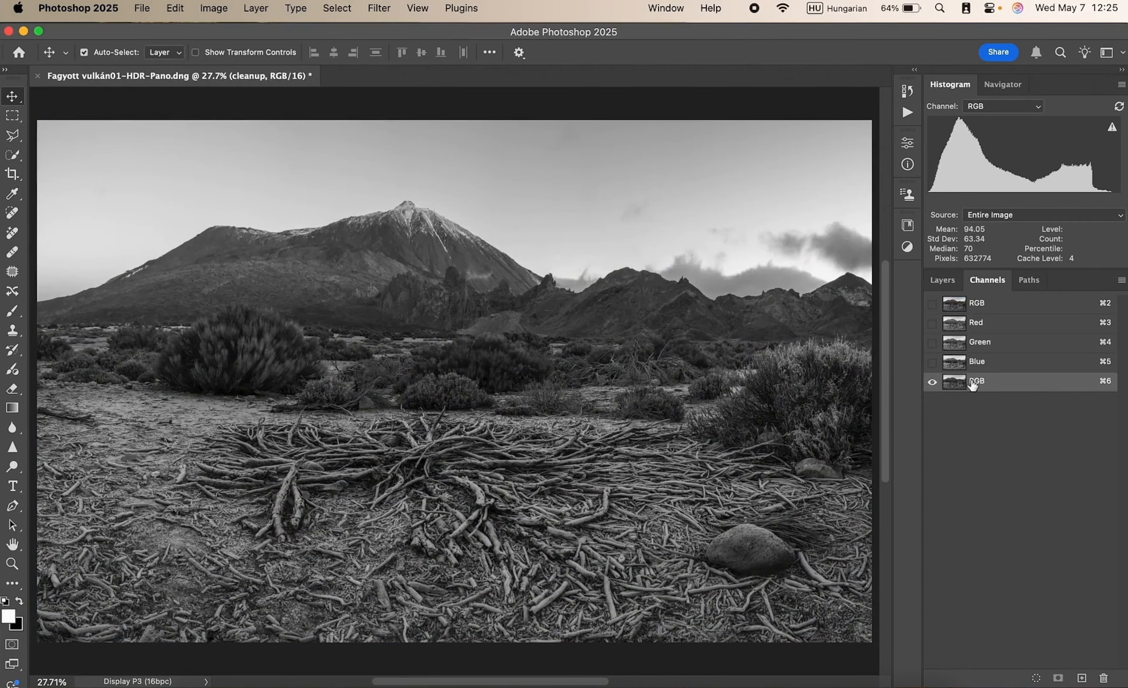
left_click(1007, 380, "super")
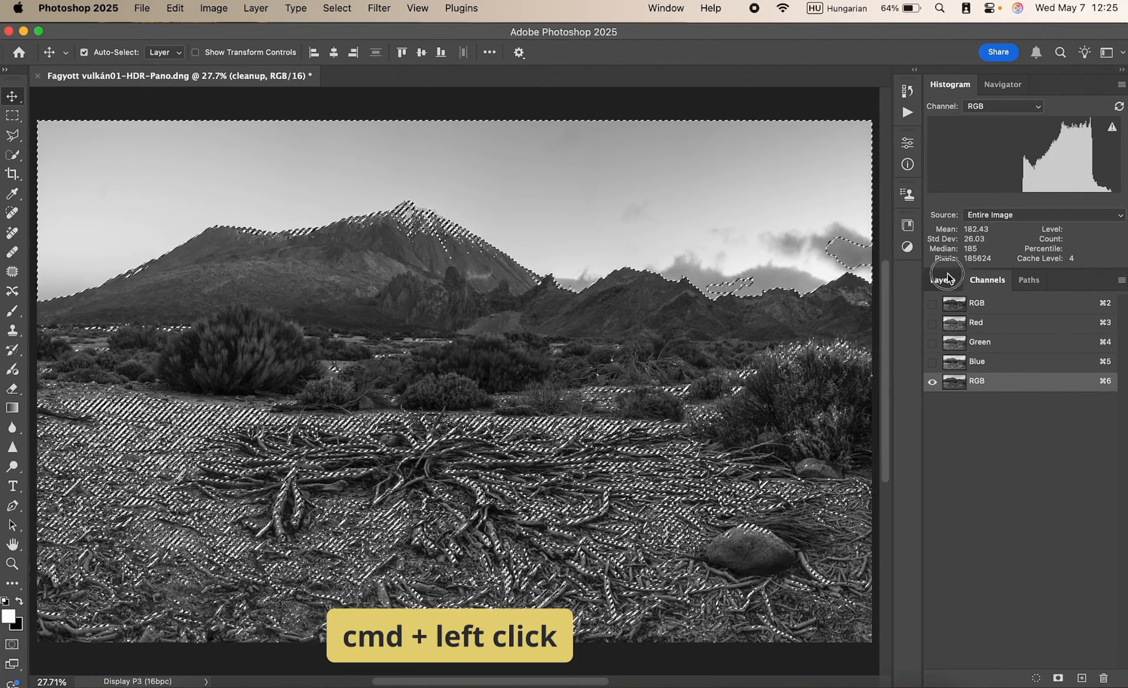
left_click(943, 279)
left_click(1045, 679)
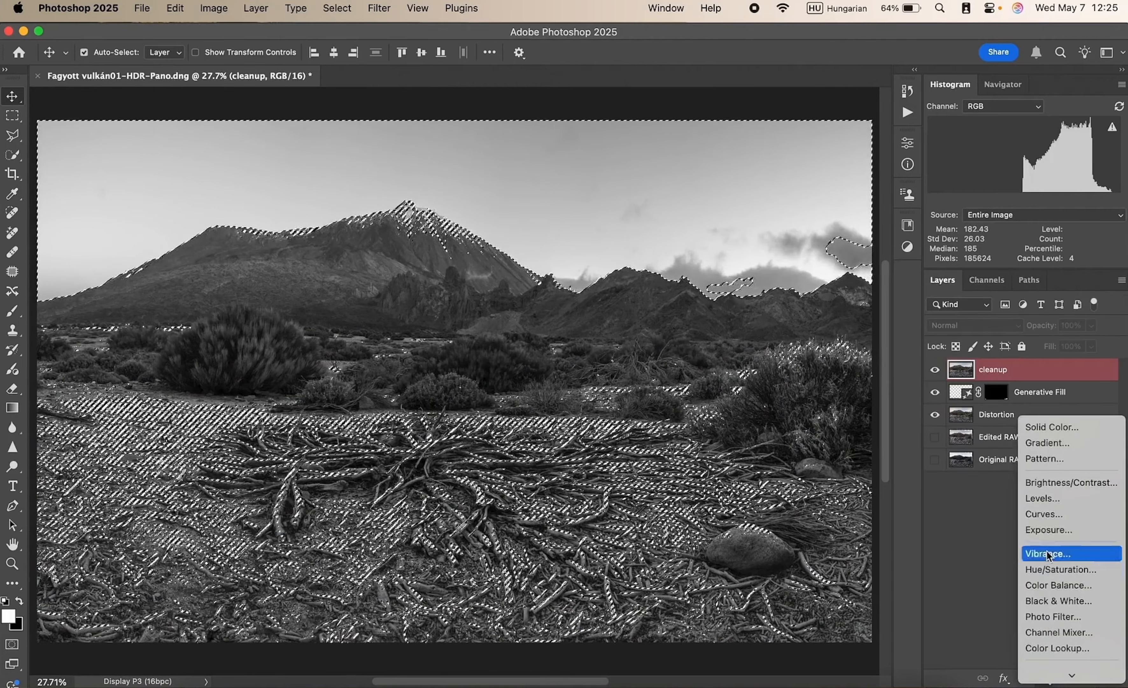
left_click(1065, 515)
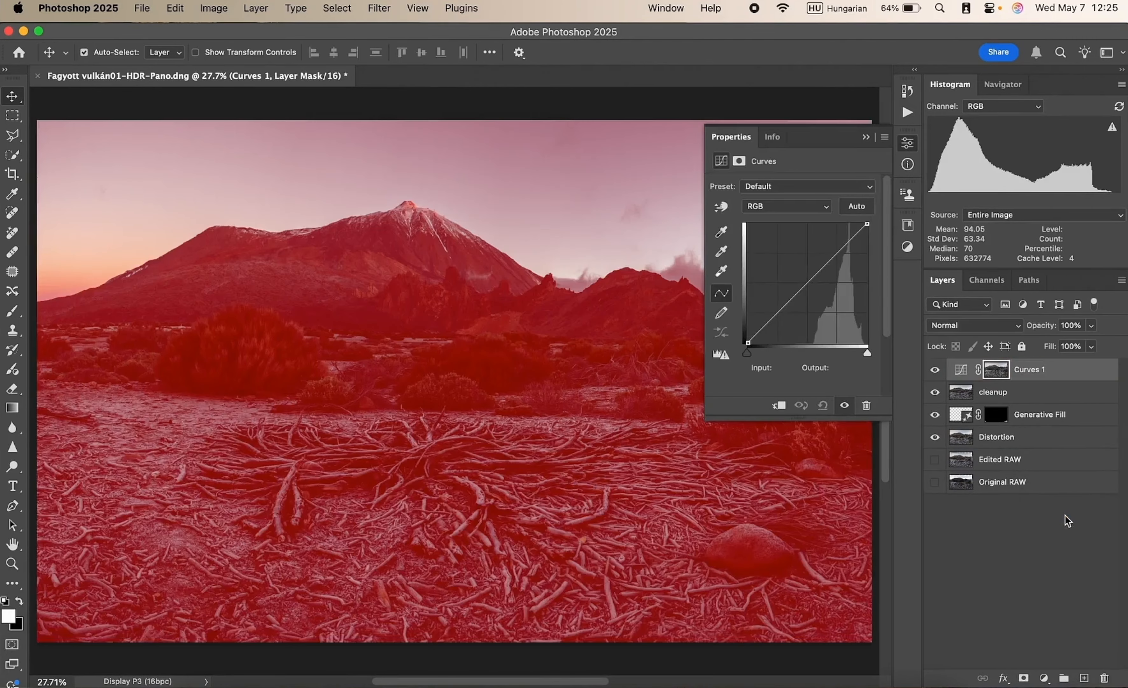
- Darken the highlights through the luminosity-masked Curves layer by pulling a midtone curve point down to input 152, output 102
left_click(996, 369)
left_click(962, 371)
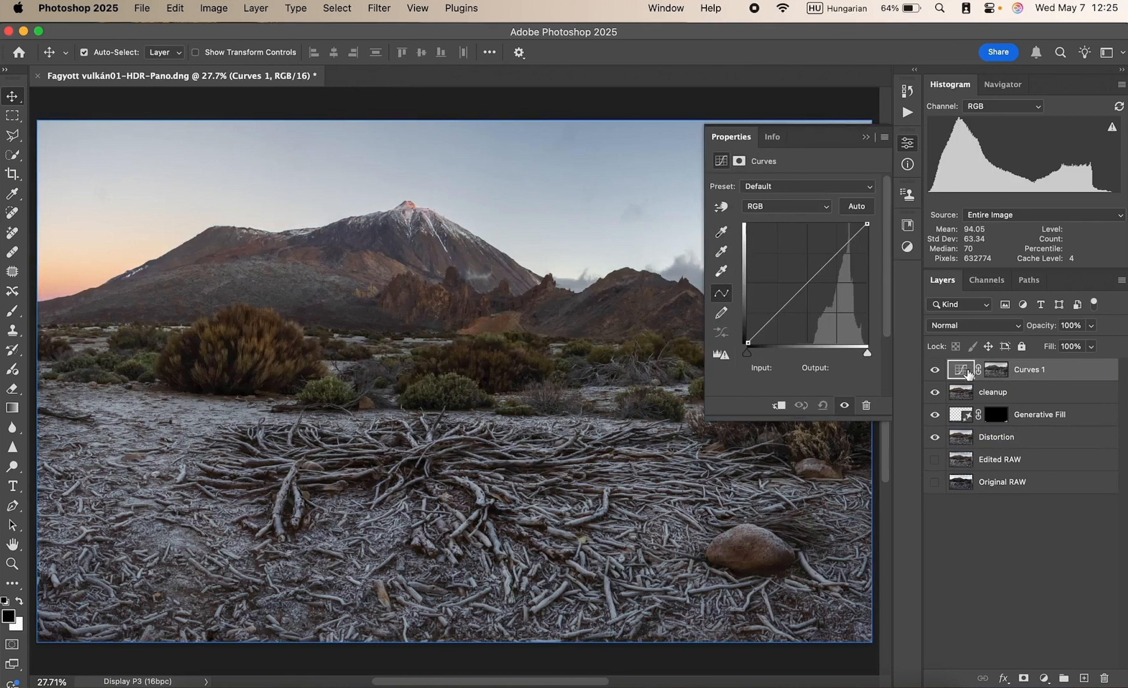
left_click(996, 371)
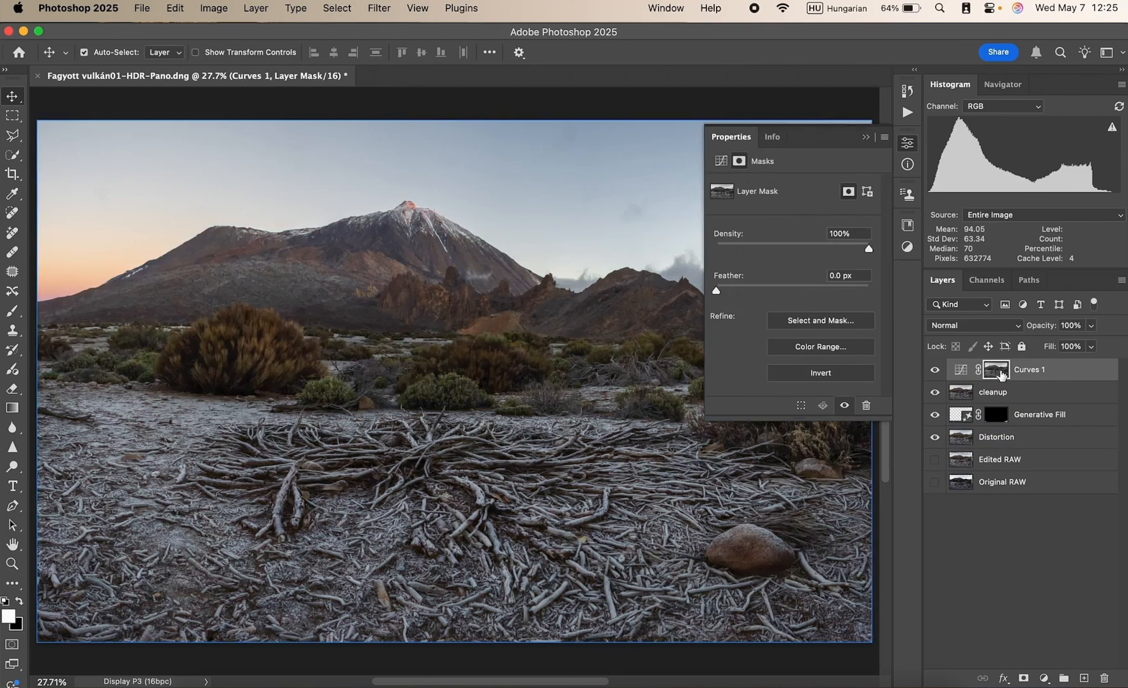
left_click(962, 370)
left_click(996, 370)
left_click(965, 370)
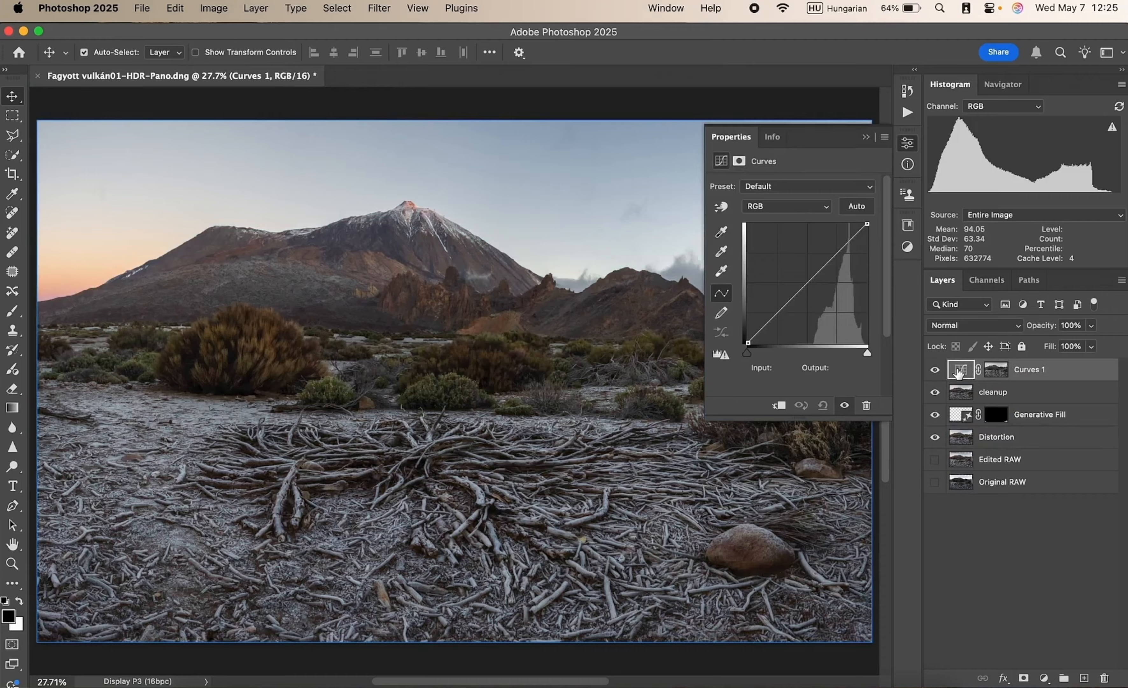
left_click_drag(810, 278, 814, 297)
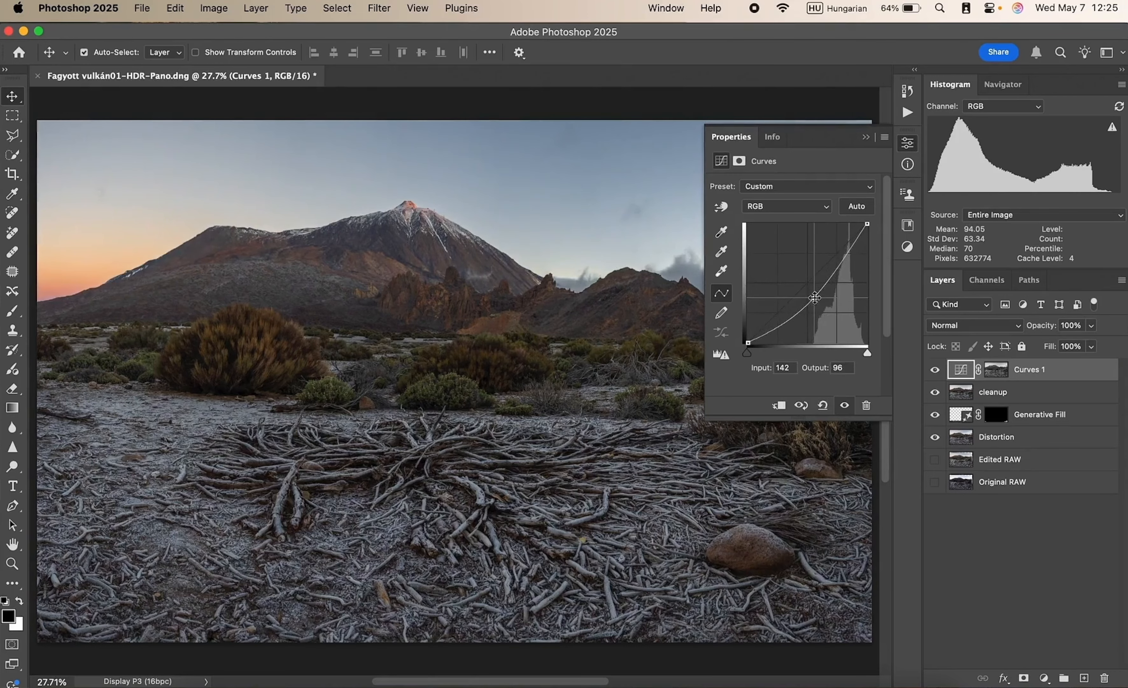
scroll(493, 403, "down", 3)
scroll(486, 398, "right", 3)
scroll(485, 398, "up", 1)
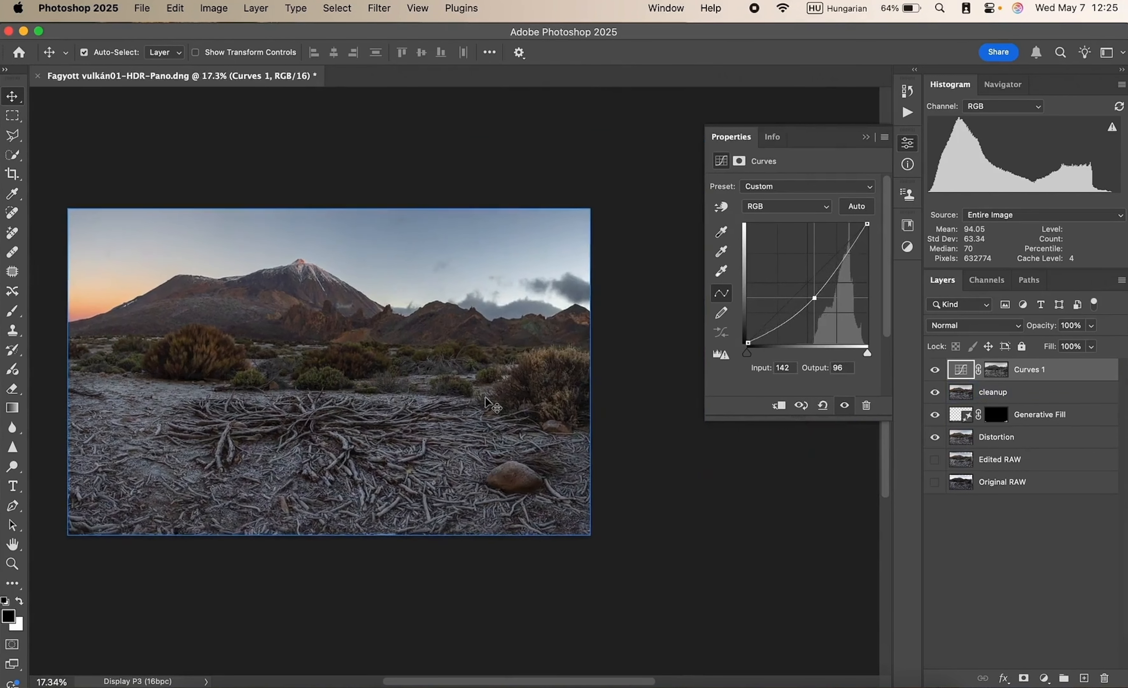
mouse_move(815, 298)
left_mouse_down()
mouse_move(815, 283)
mouse_move(809, 295)
left_mouse_up()
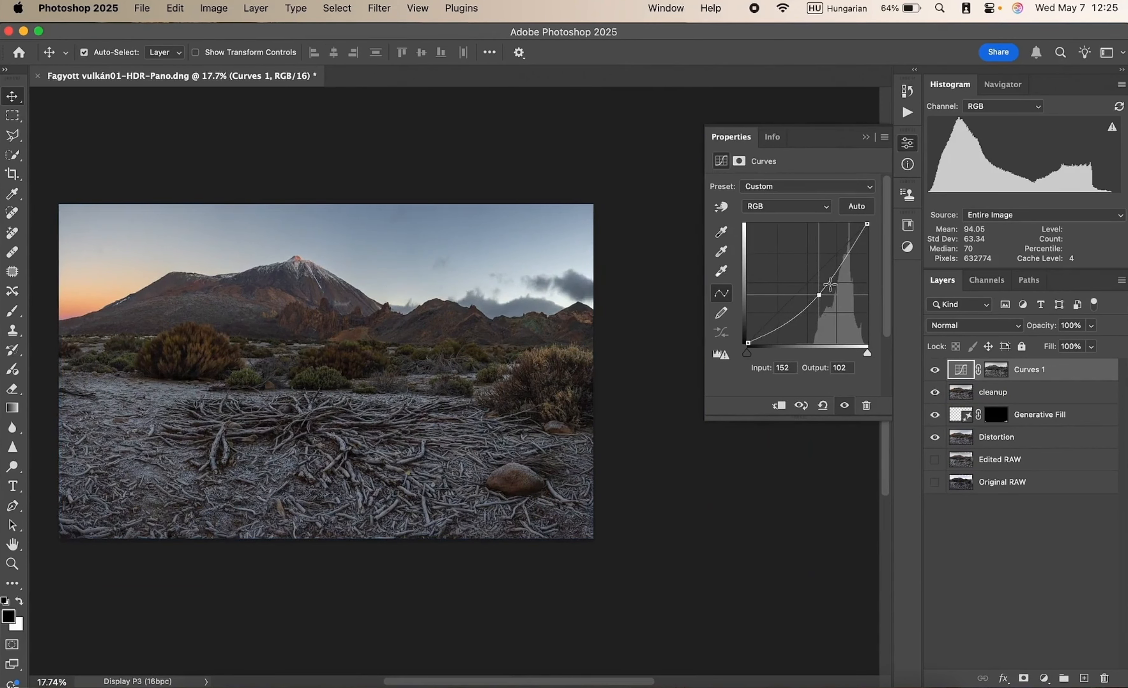
- Shift the midtone point of the luminosity-masked curve to input 136, output 96, then raise it slightly and collapse the curve settings
mouse_move(821, 293)
left_mouse_down()
mouse_move(817, 254)
mouse_move(811, 297)
left_mouse_up()
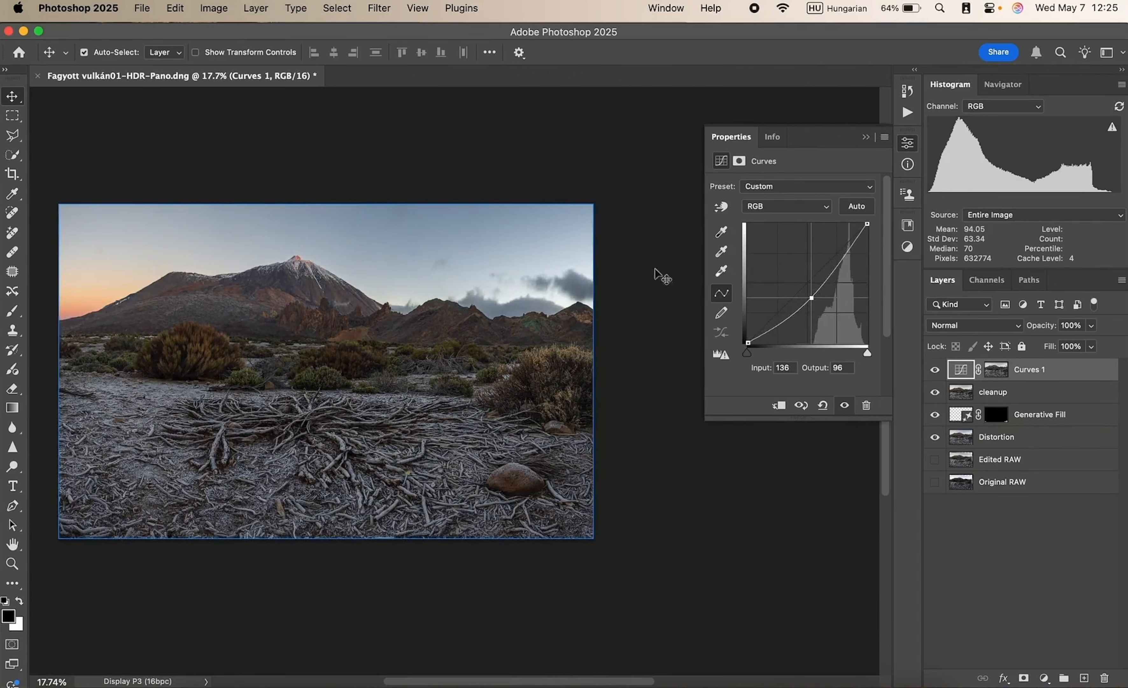
left_click_drag(812, 298, 813, 292)
left_click(866, 137)
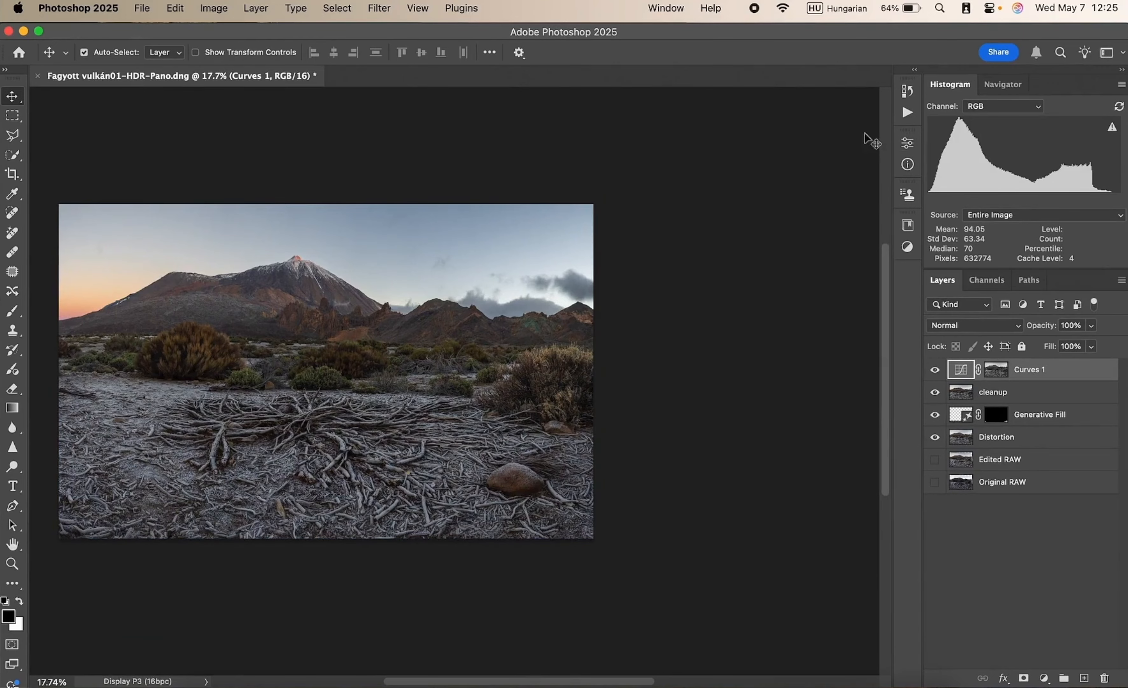
- Compare the landscape with the Curves 1 adjustment hidden and shown
scroll(231, 343, "up", 3)
scroll(234, 343, "left", 10)
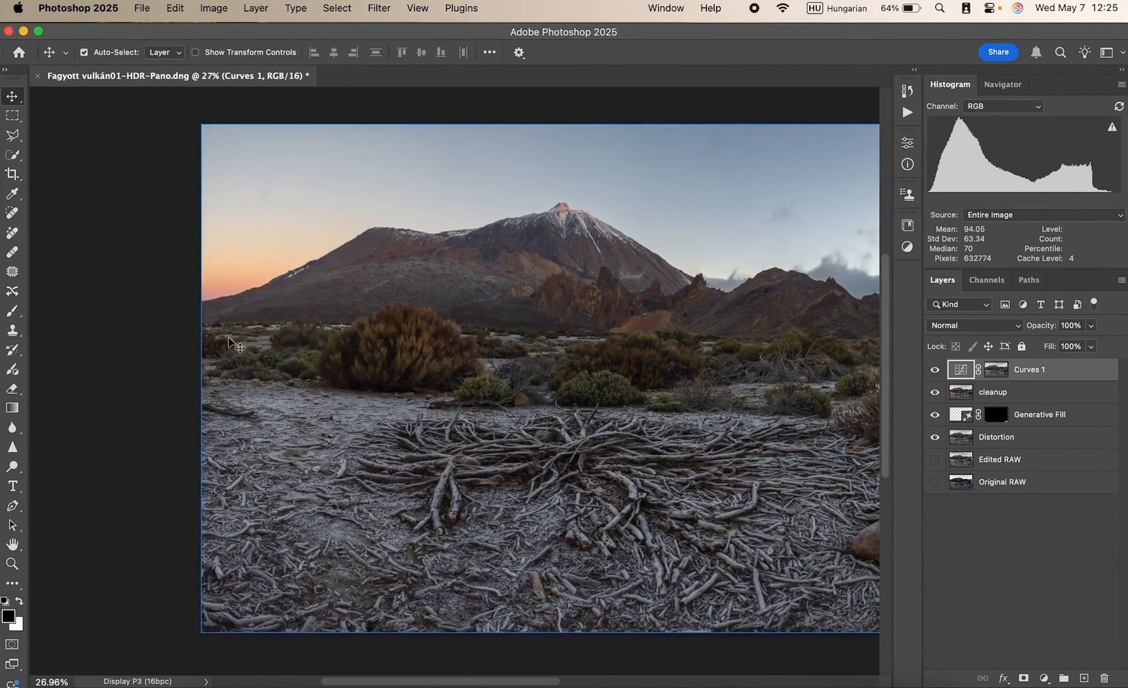
left_click(943, 369)
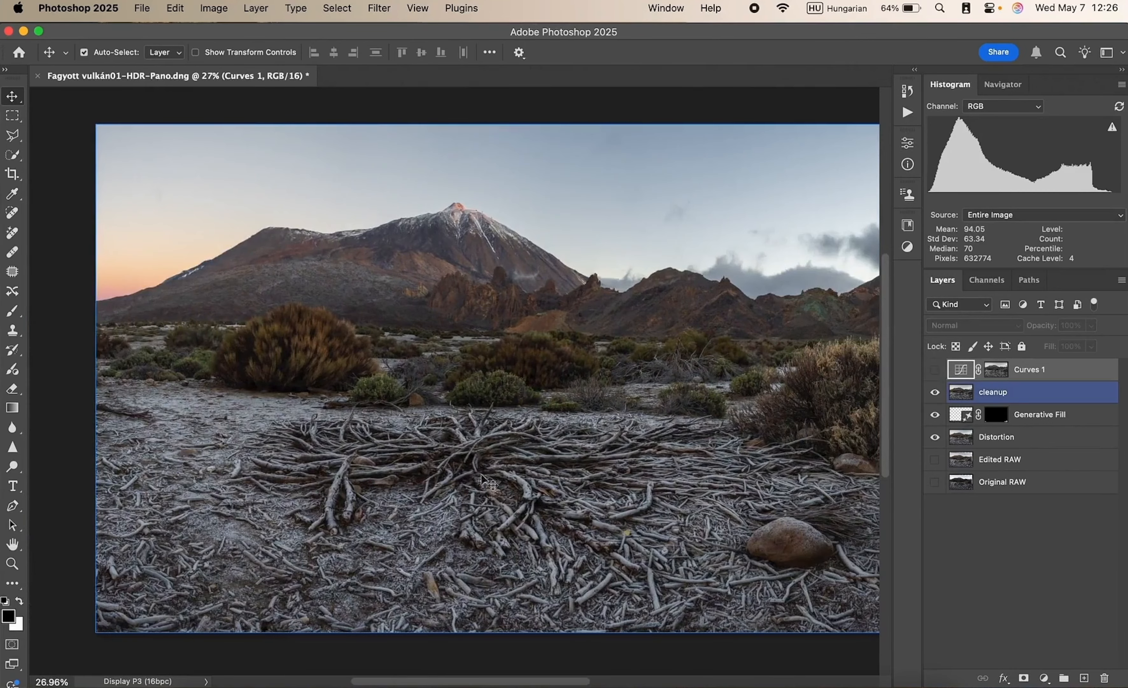
left_click(941, 369)
left_click(941, 369)
left_click(941, 370)
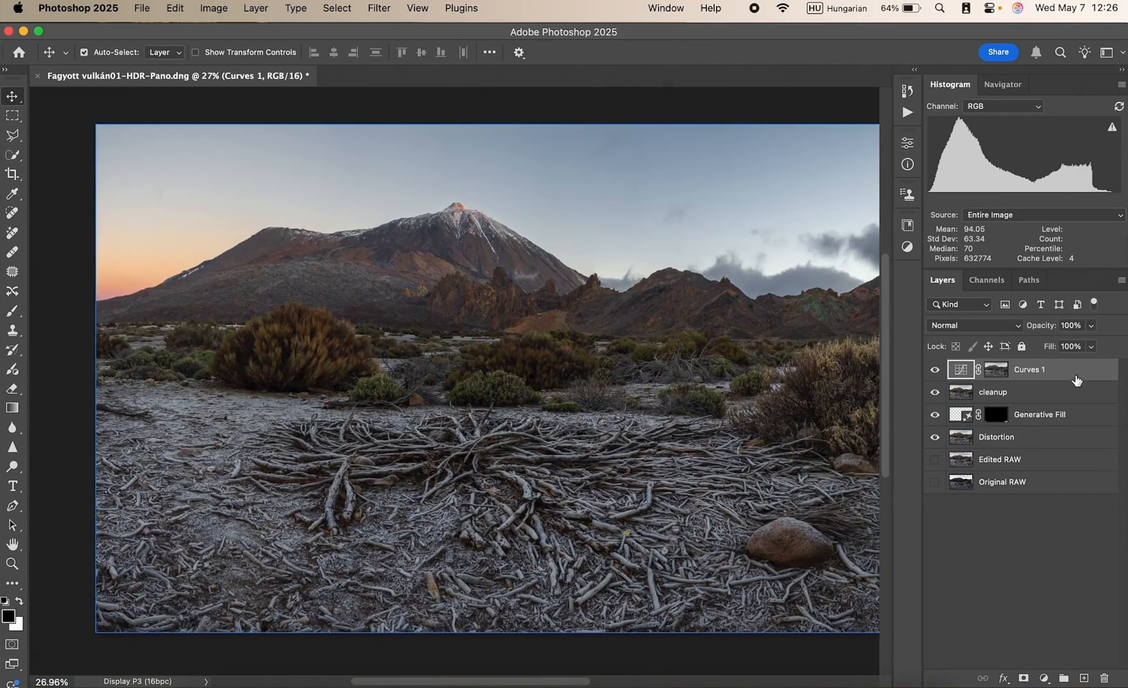
- Put the Curves 1 layer in a new group and select the sky from the cleanup layer
left_click_drag(1082, 376, 1064, 679)
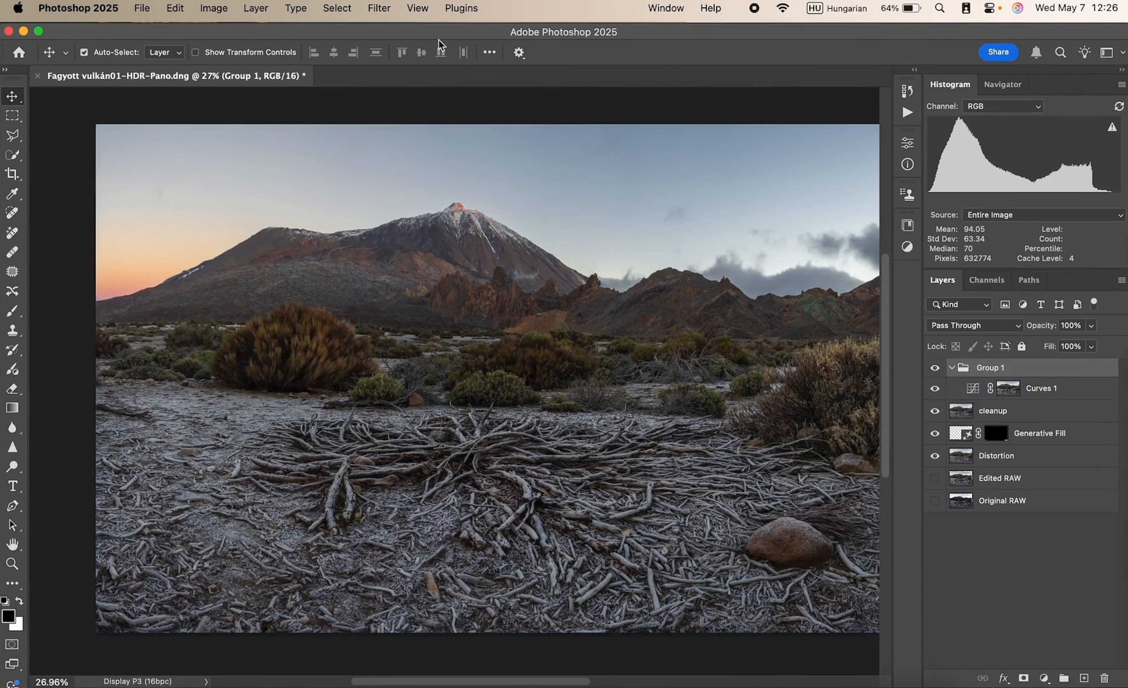
left_click(1003, 411)
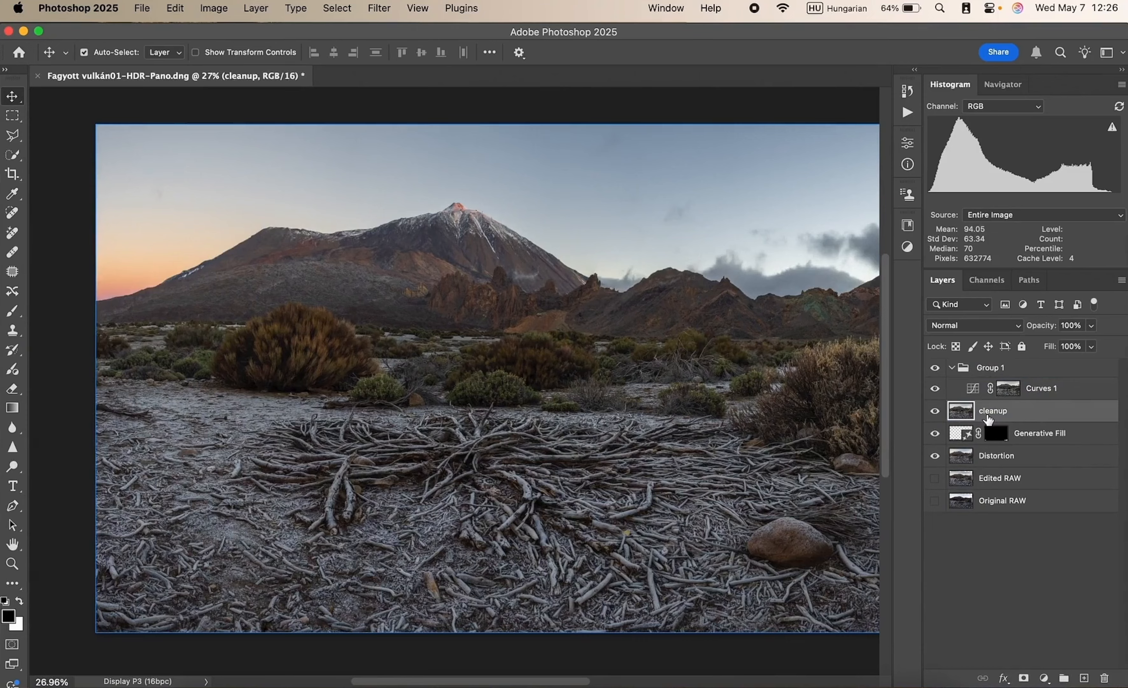
left_click(342, 8)
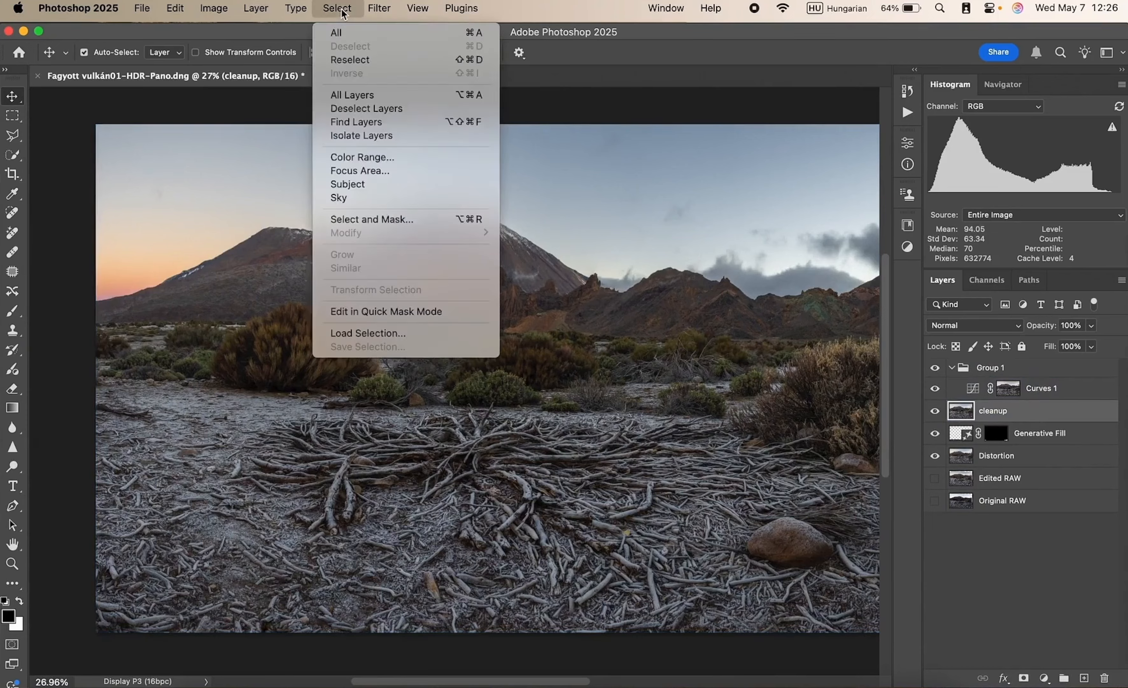
left_click(337, 193)
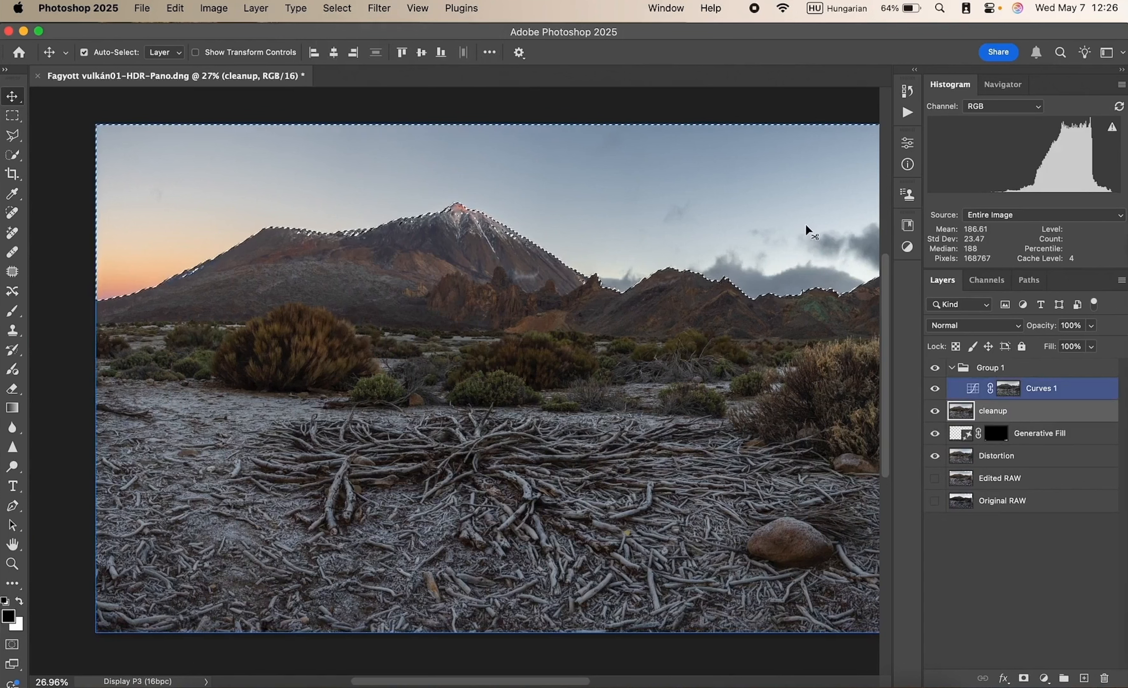
- Mask the group containing Curves 1 with the sky selection
left_click(1006, 368)
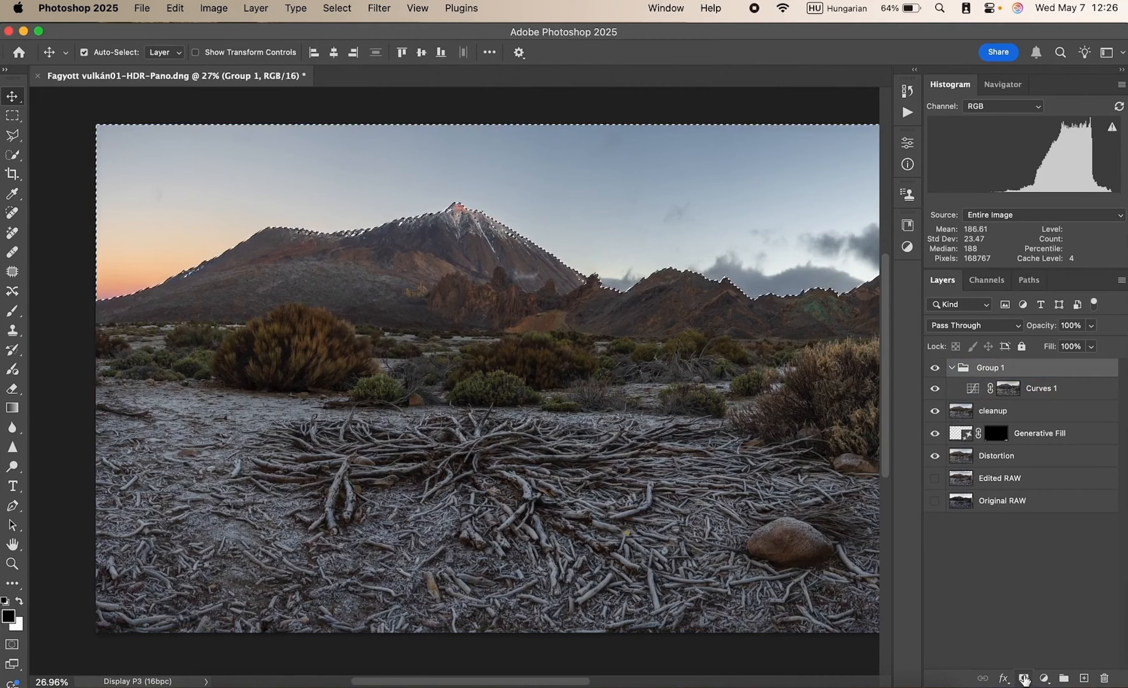
left_click(993, 411)
left_click(1042, 388)
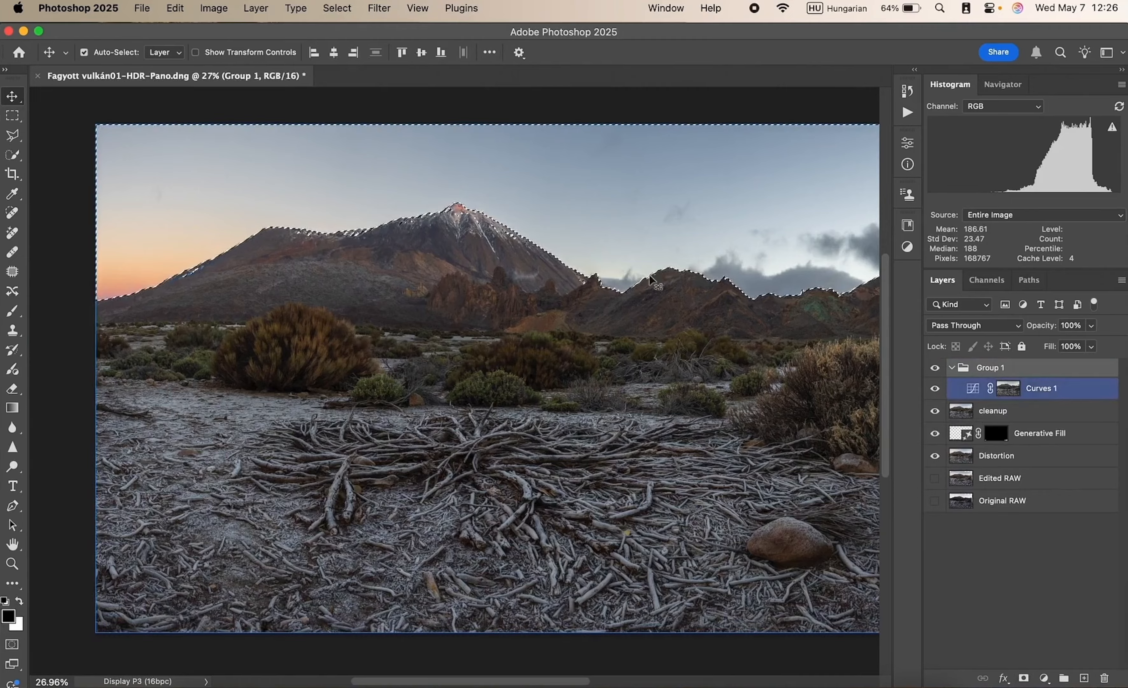
left_click(1024, 677)
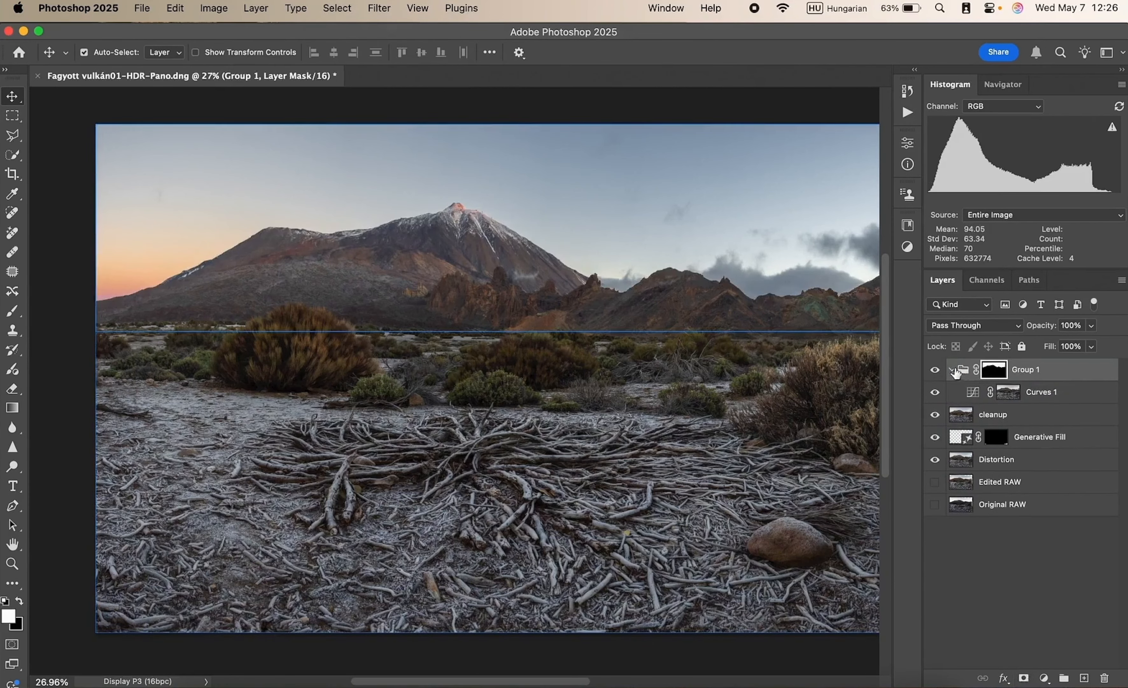
- Compare the sky before and after by repeatedly hiding and showing the masked group
left_click(936, 370)
left_click(935, 370)
left_click(936, 370)
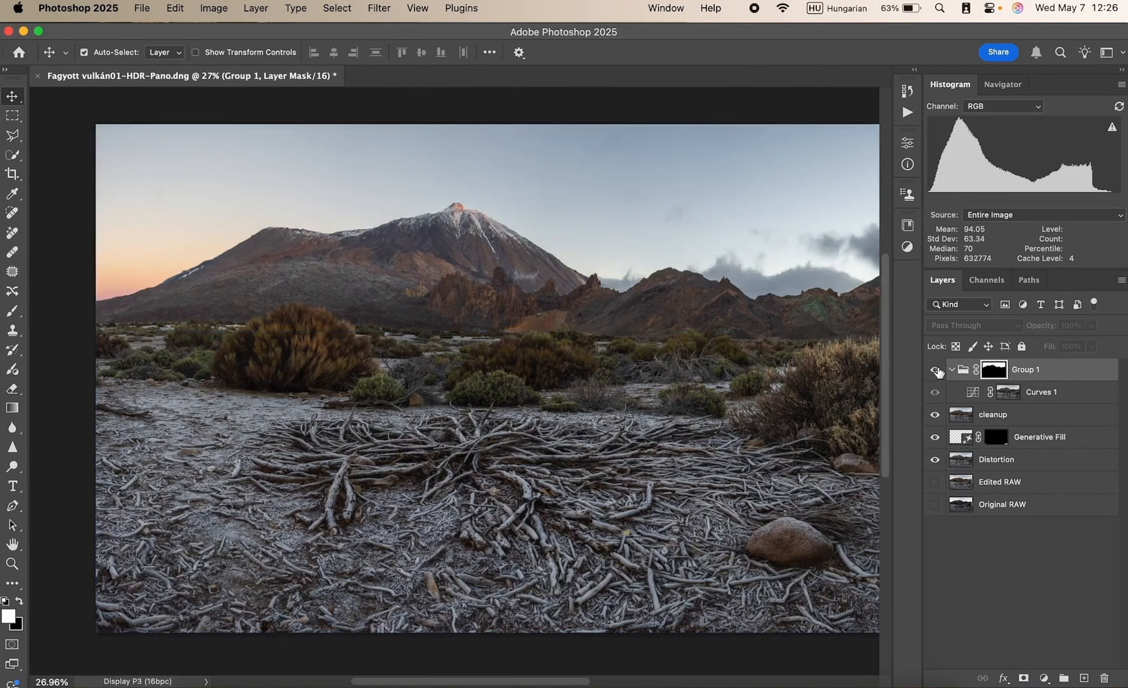
left_click(937, 370)
left_click(936, 371)
left_click(937, 370)
left_click(936, 370)
left_click(937, 371)
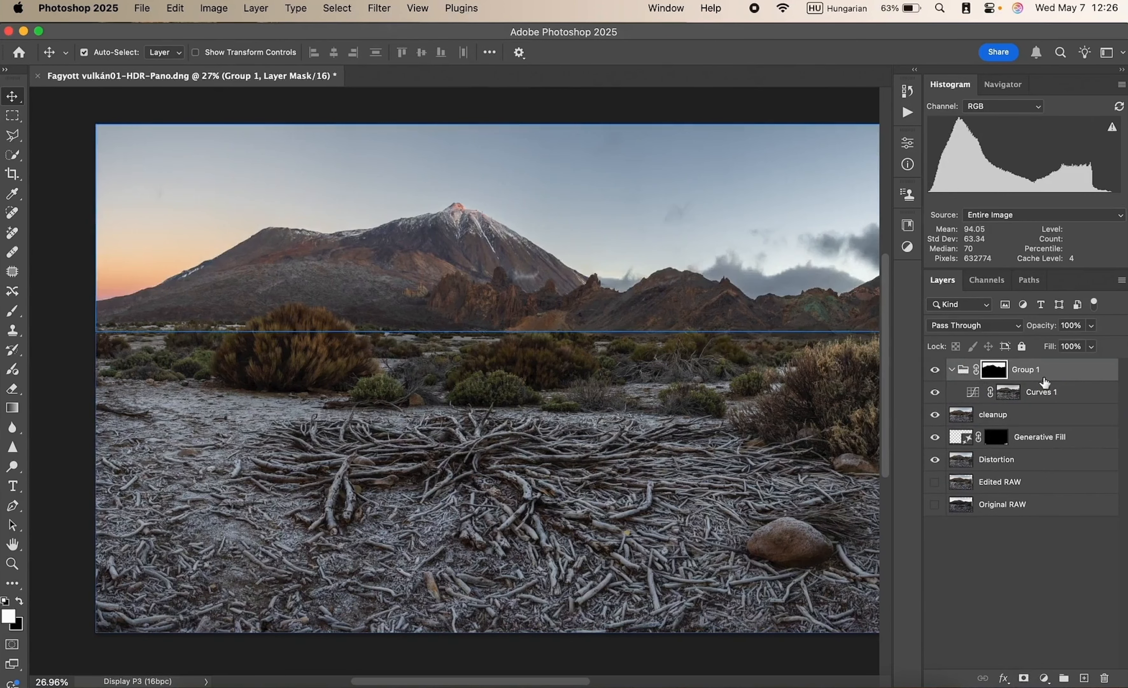
- Collapse the masked group and rename it Sky
left_click(952, 370)
double_click(1029, 369)
type("Sky")
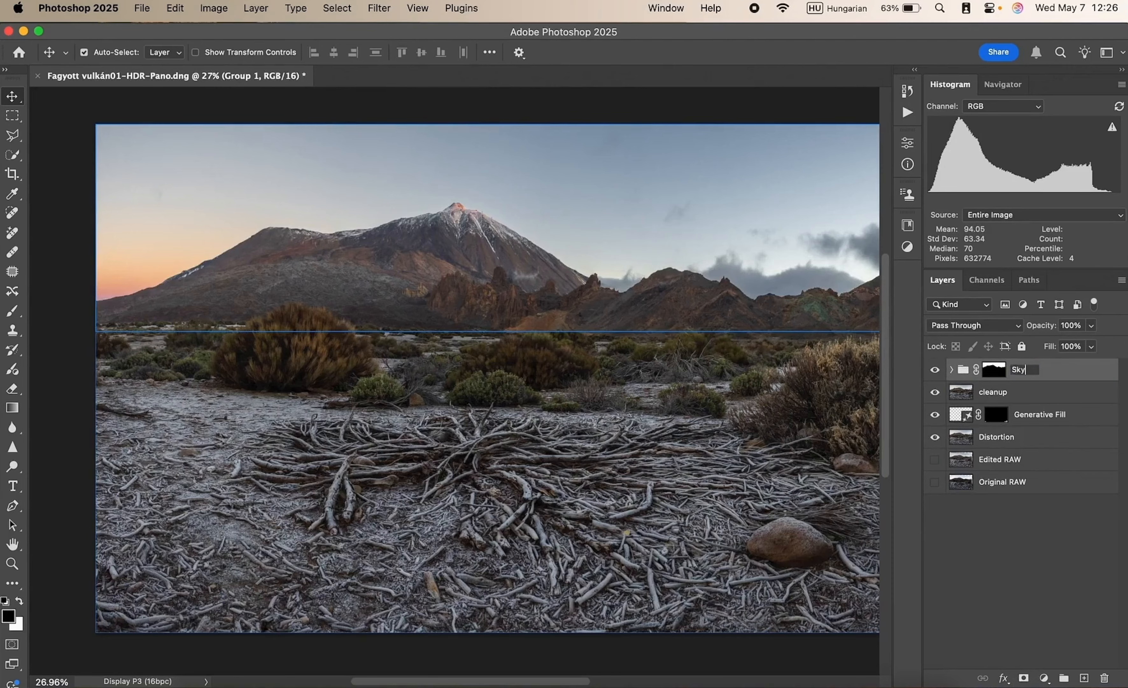
key("Return")
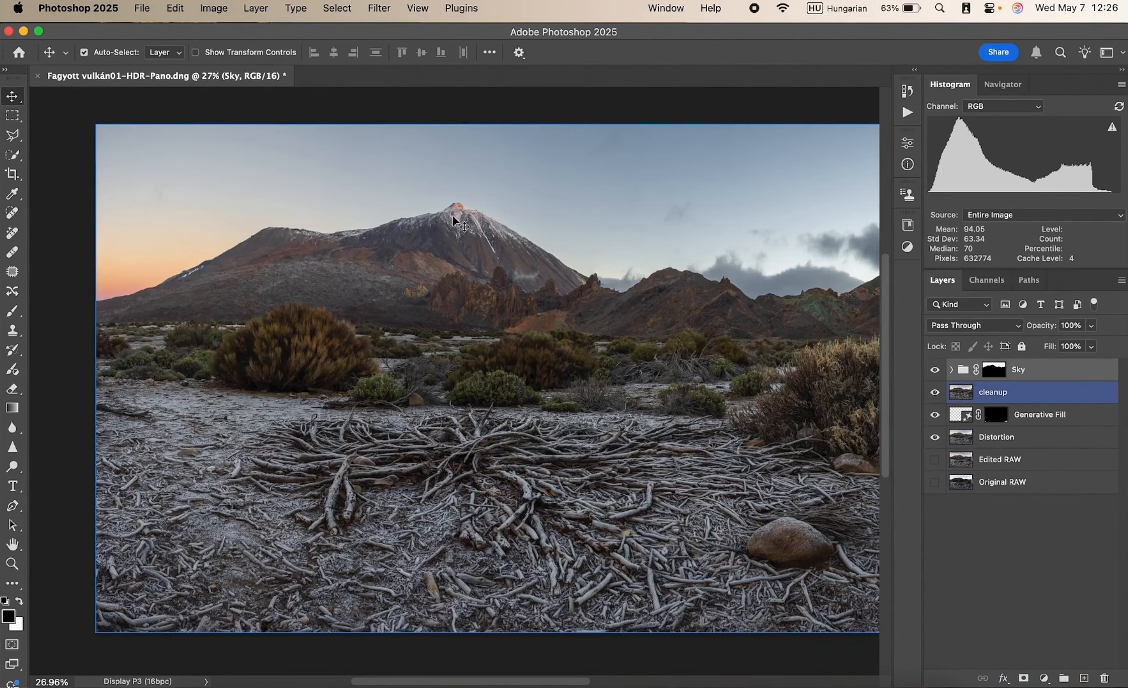
- Examine the snowy volcano summit up close and compare its brightness in the Red, Green, Blue and saved RGB channels
scroll(466, 222, "up", 5)
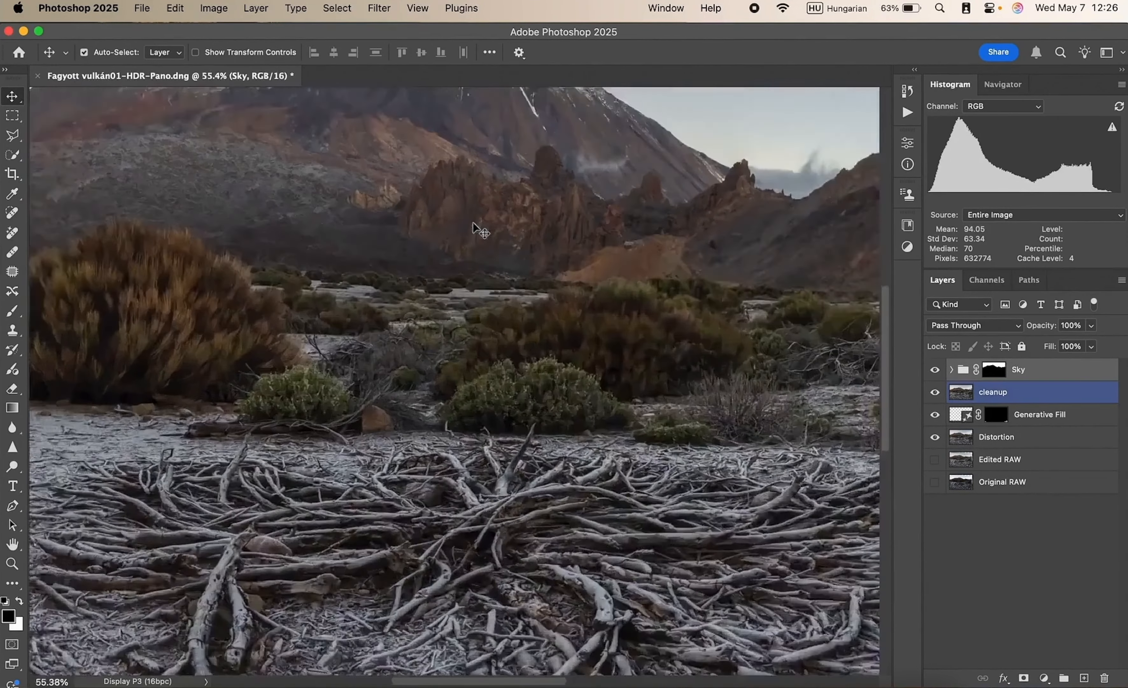
scroll(469, 223, "up", 7)
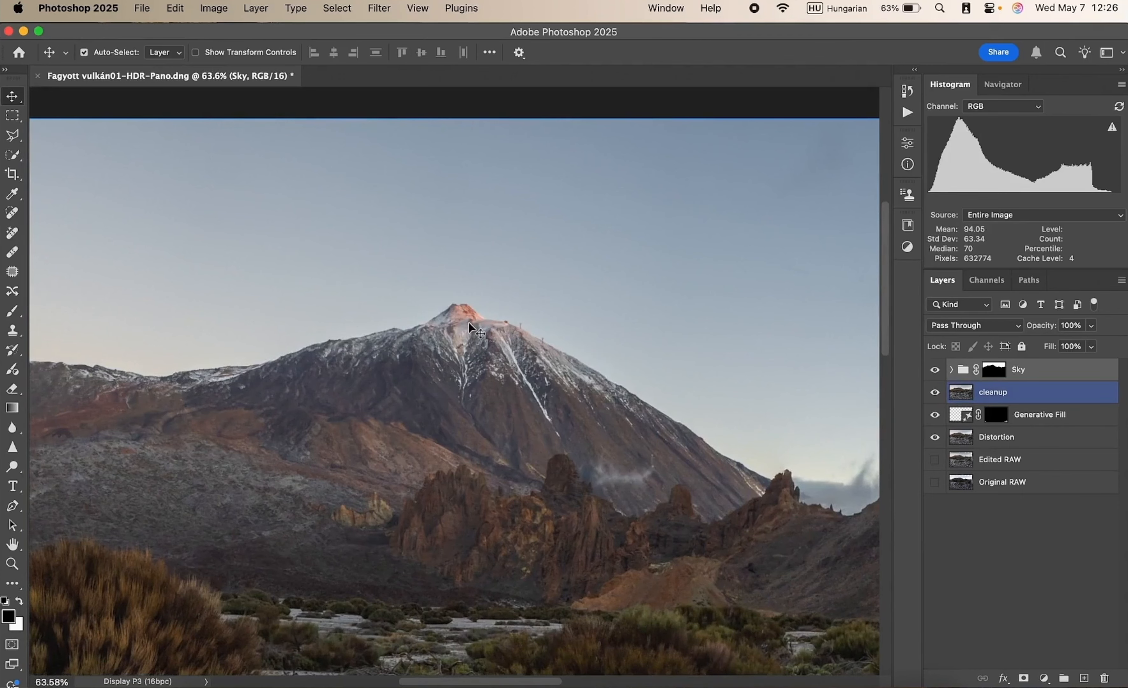
key("super+0")
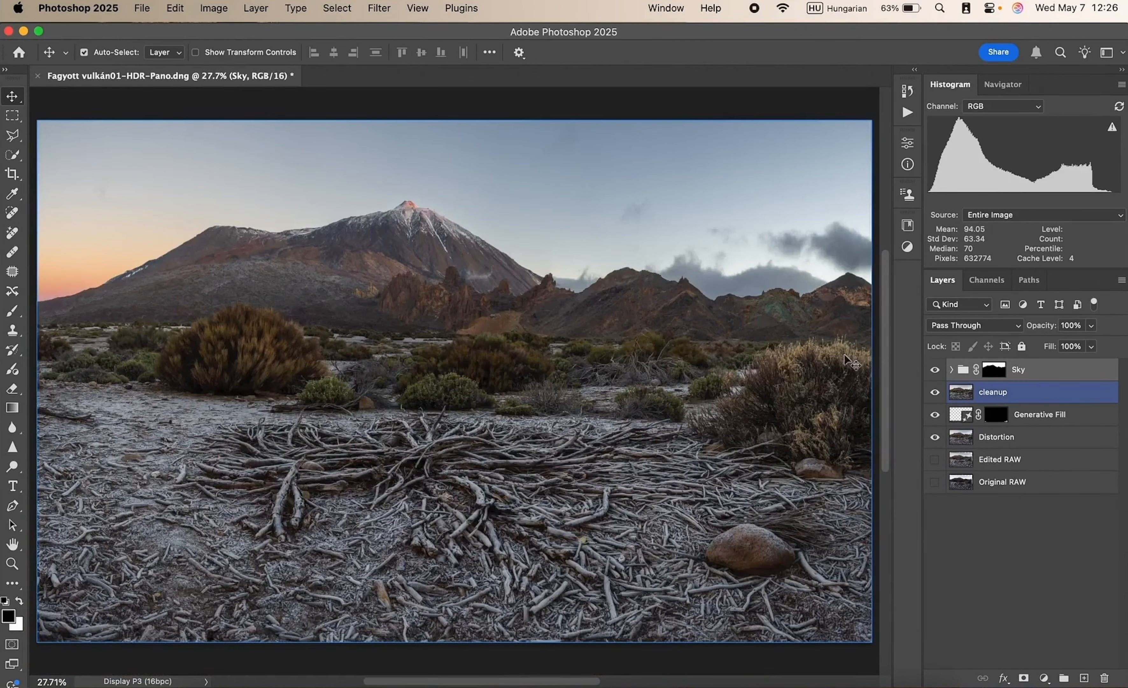
left_click(1064, 378)
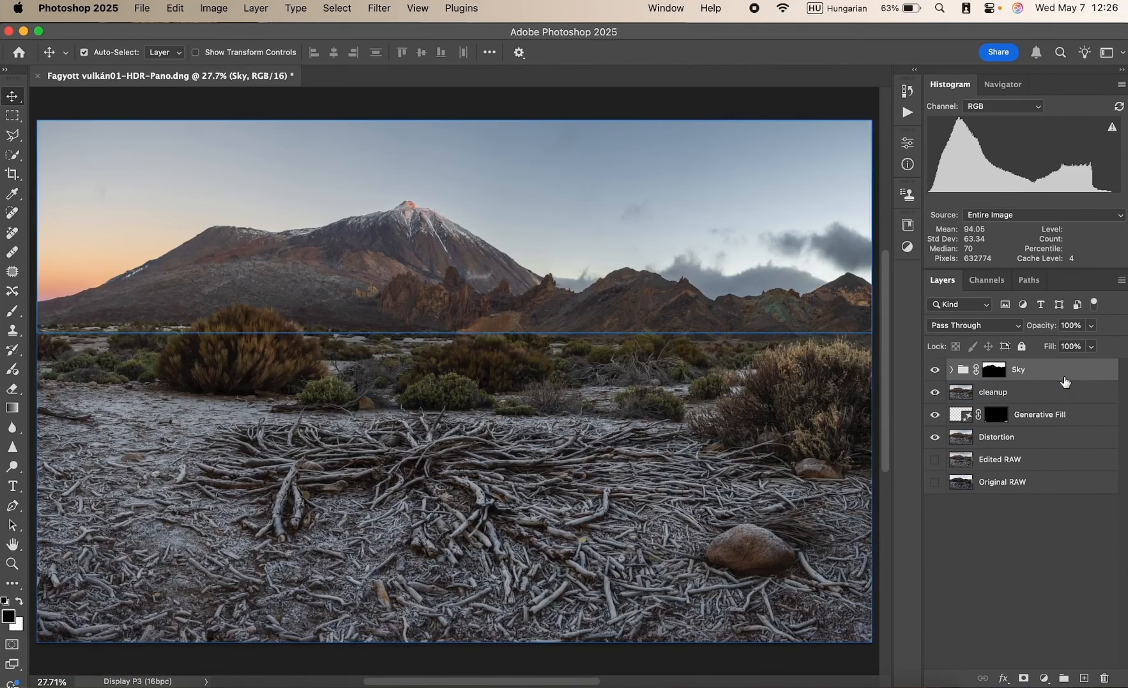
left_click(990, 280)
left_click(996, 325)
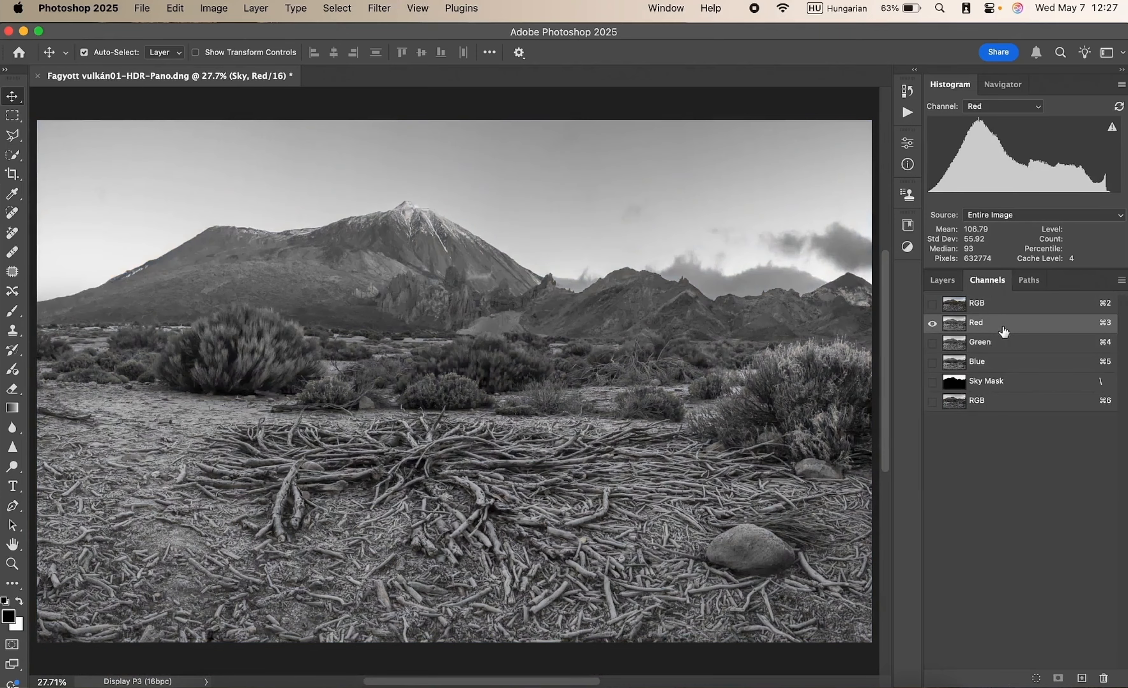
left_click(1010, 344)
left_click(1012, 362)
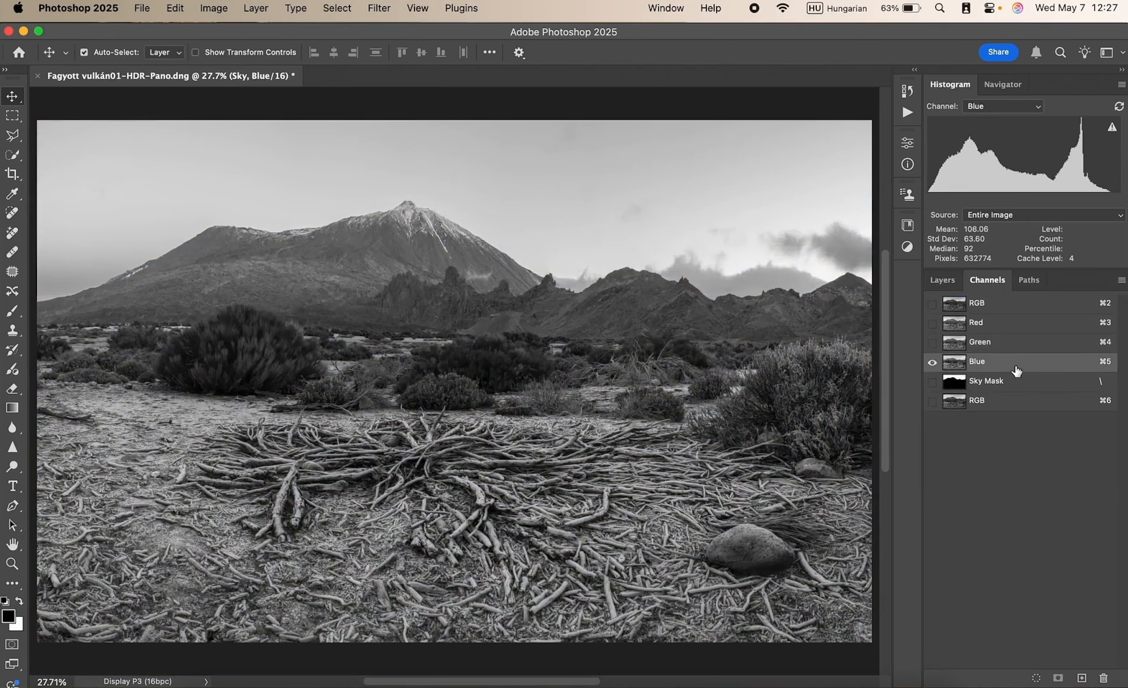
left_click(1014, 346)
left_click(1002, 328)
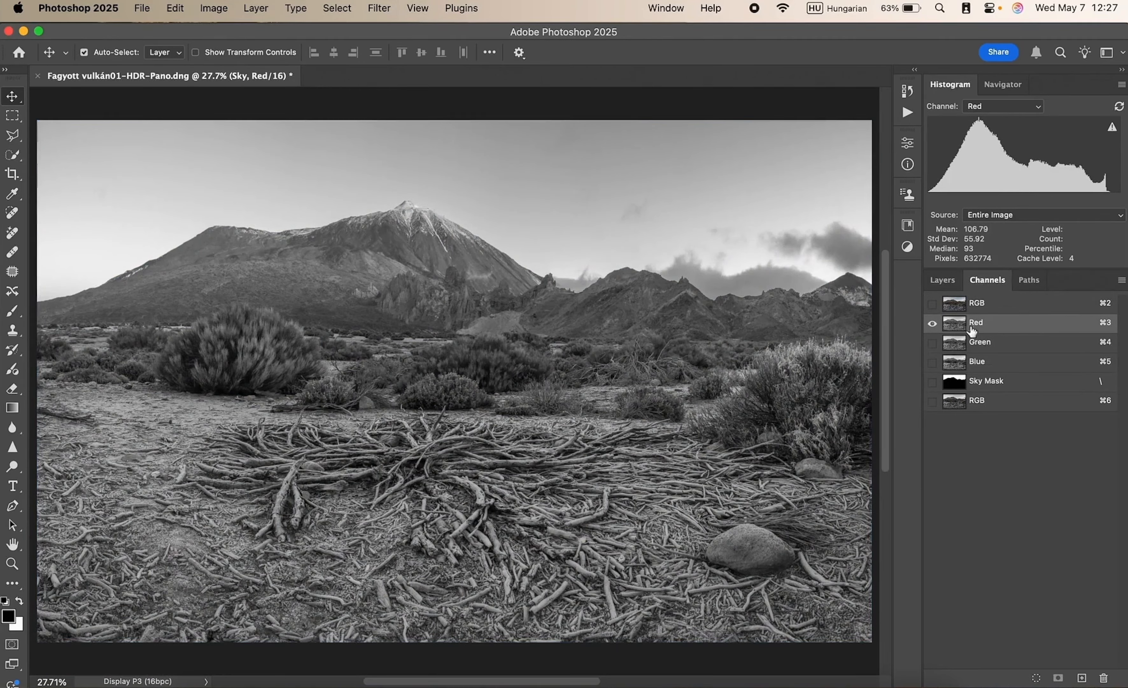
left_click(1009, 402)
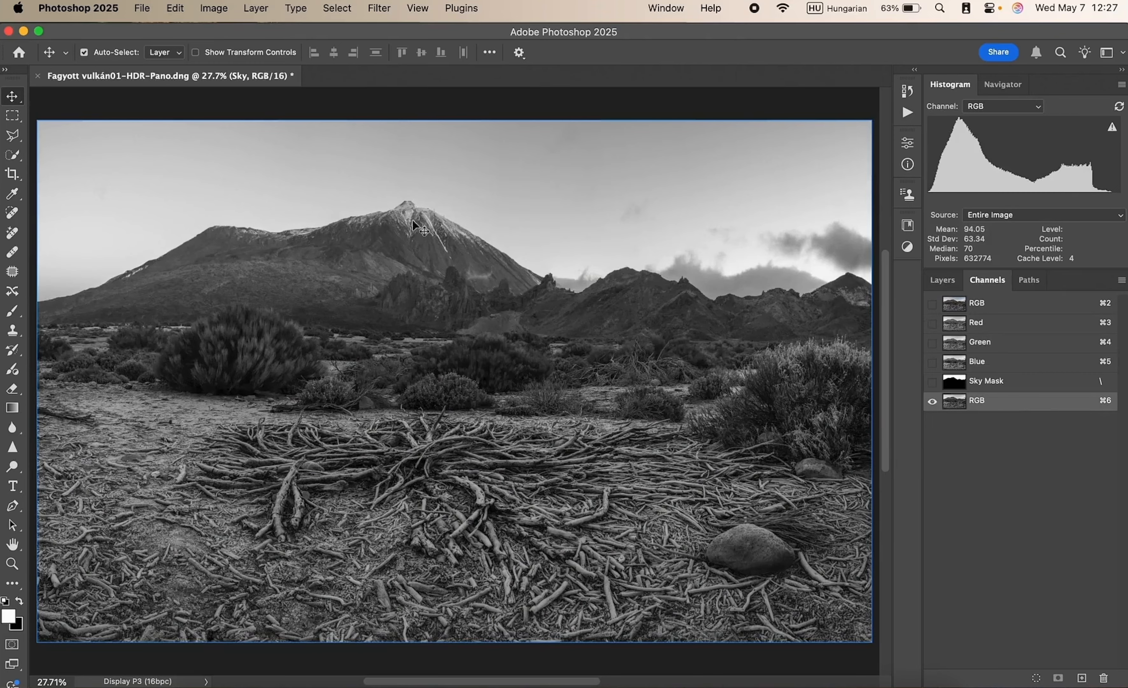
- Load the saved RGB channel as a selection and add a Curves adjustment layer masked by it above the Sky group
left_click(956, 401, "super")
left_click(938, 280)
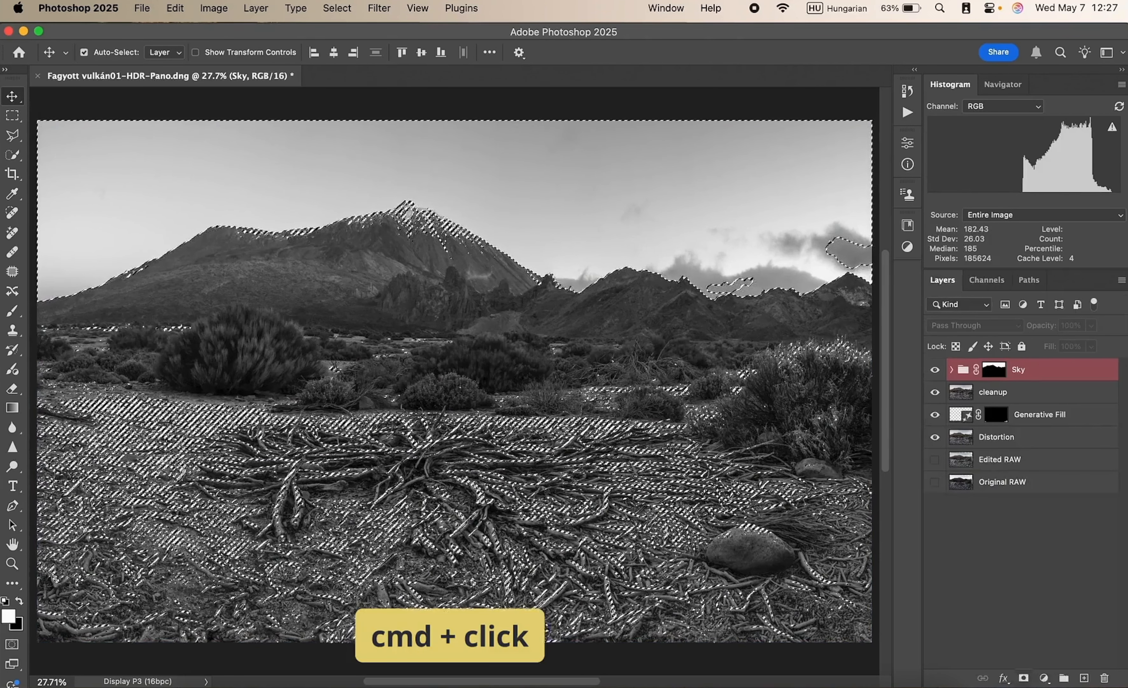
left_click(1045, 678)
left_click(1065, 529)
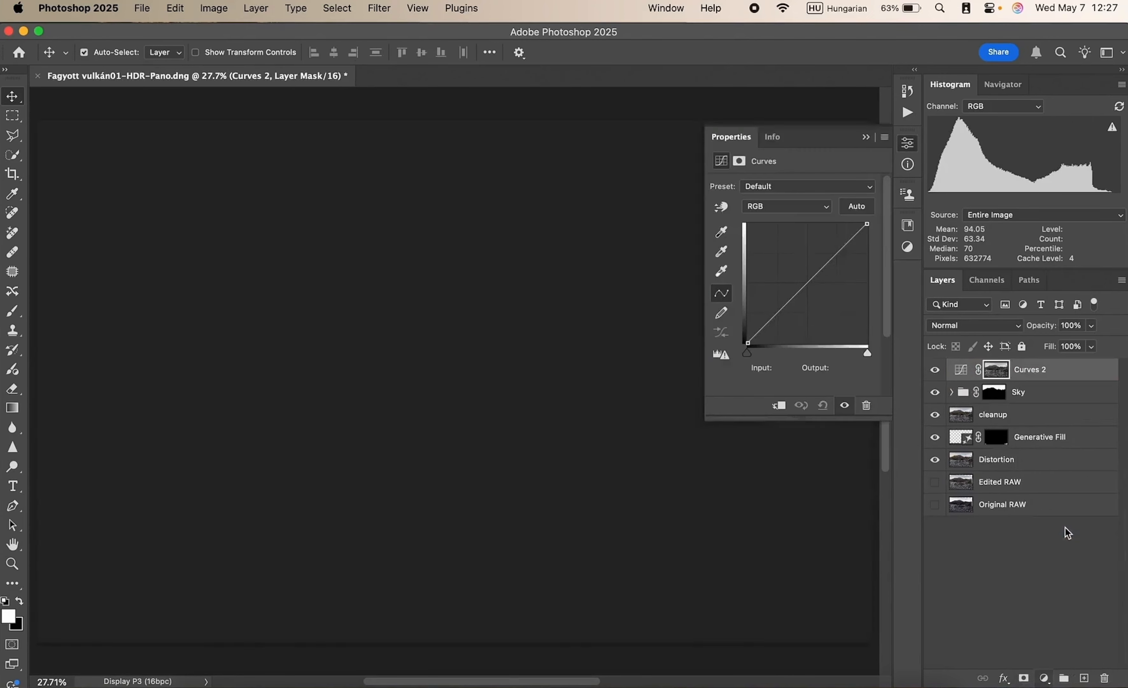
left_click(996, 369)
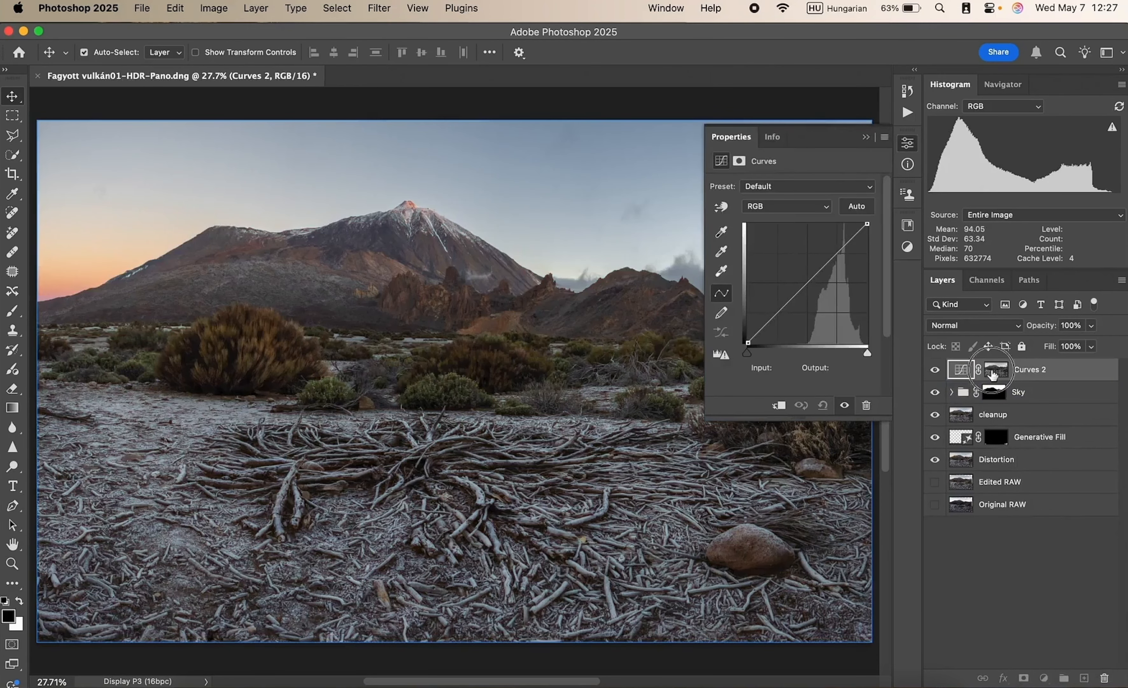
left_click(871, 138)
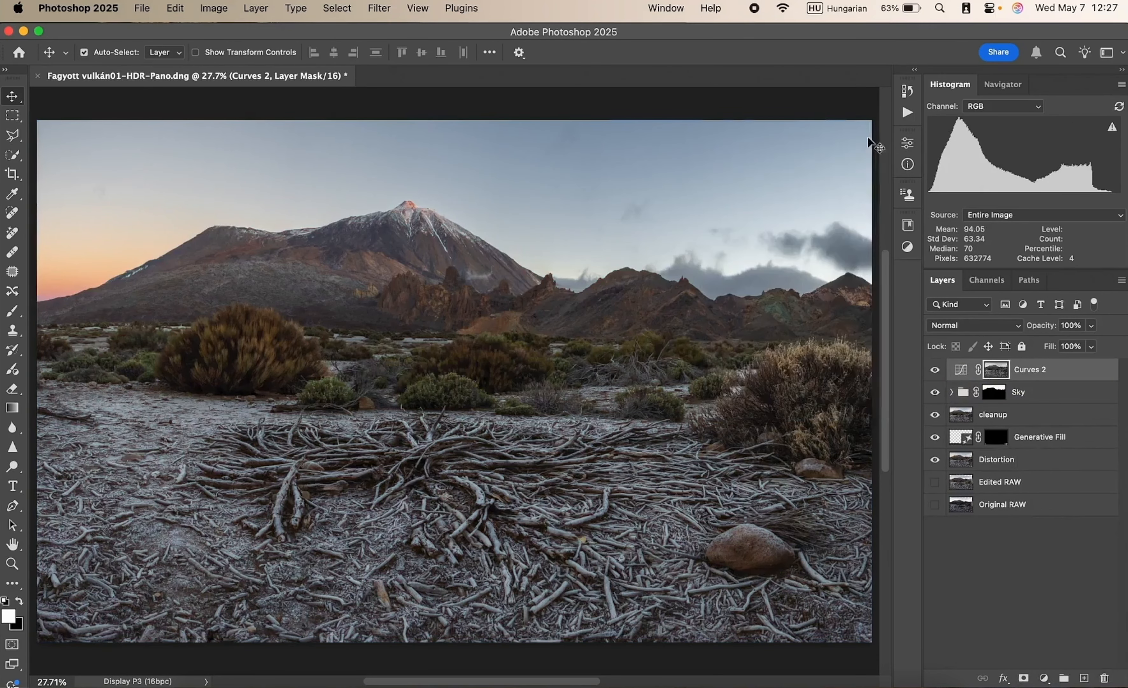
- Display the new Curves layer's mask on its own and open a Curves adjustment for the mask, with the dialog moved off the image
scroll(297, 167, "right", 3)
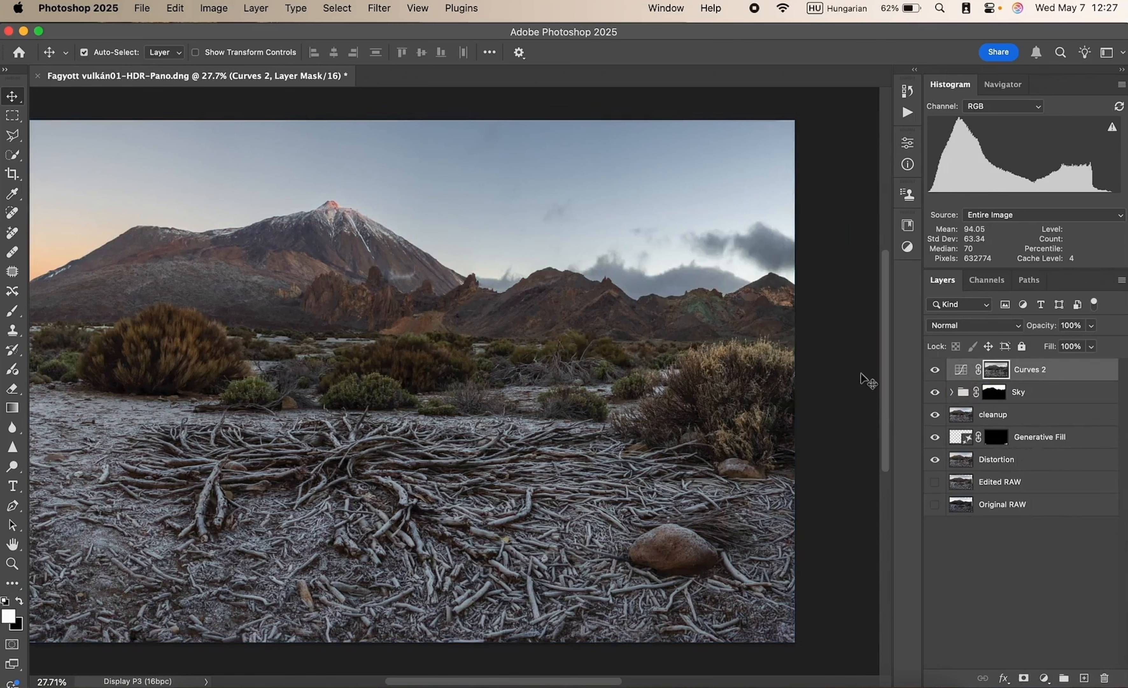
left_click(994, 375, "alt")
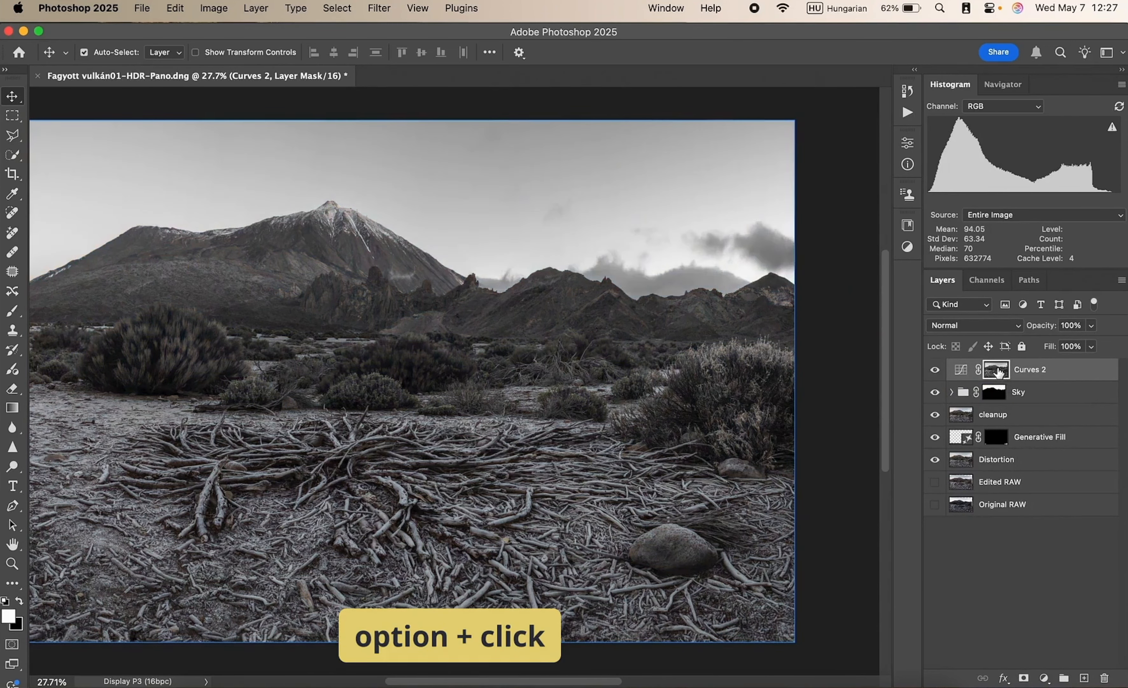
scroll(365, 325, "left", 5)
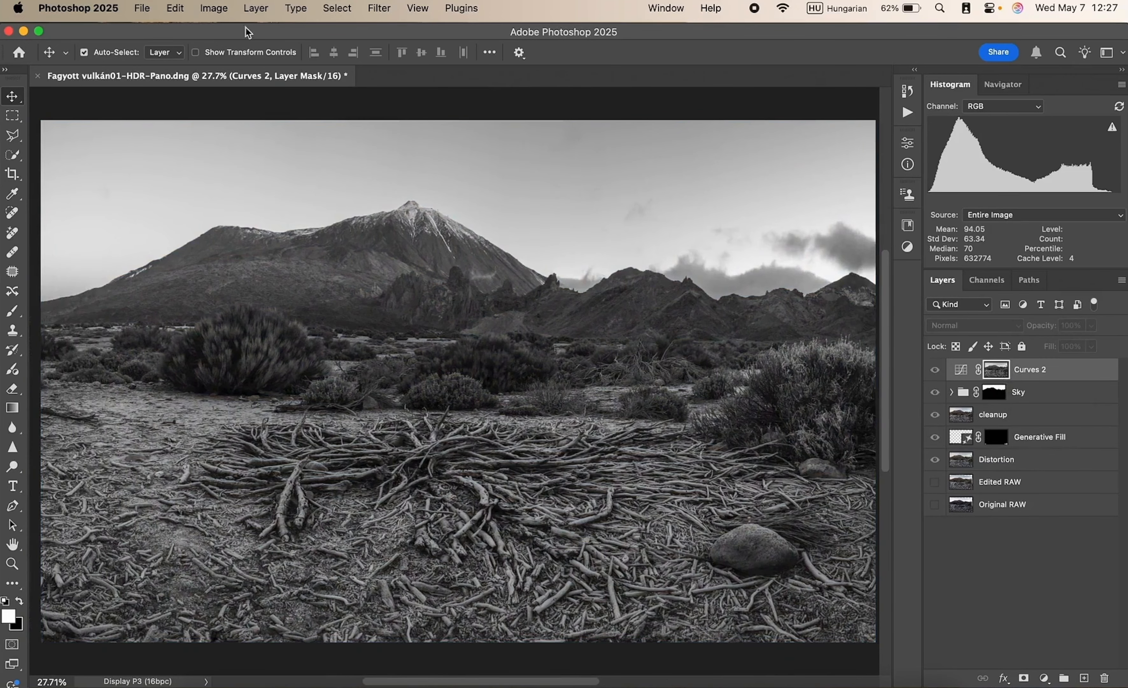
left_click(220, 12)
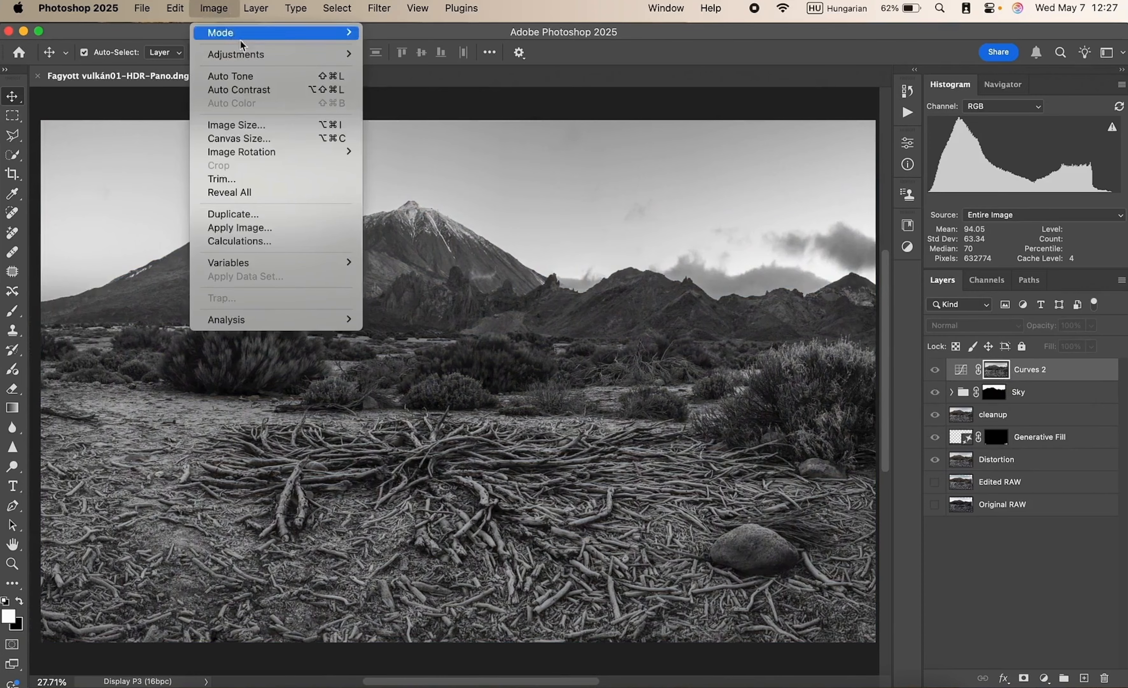
mouse_move(269, 60)
left_click(398, 81)
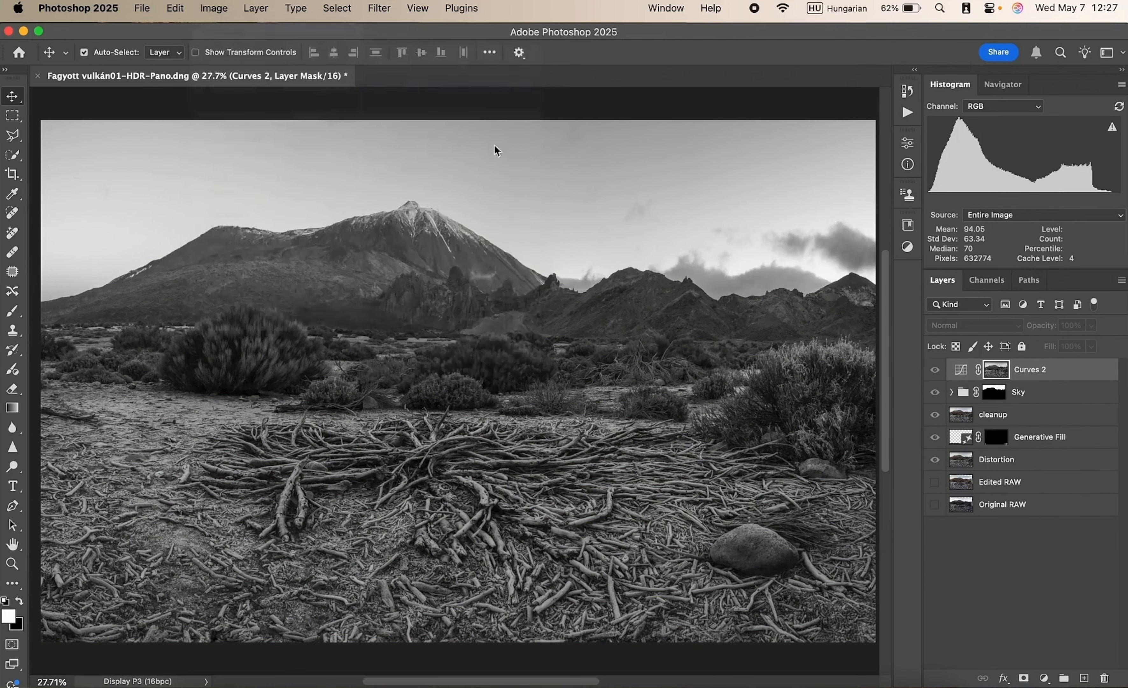
left_click_drag(686, 214, 941, 200)
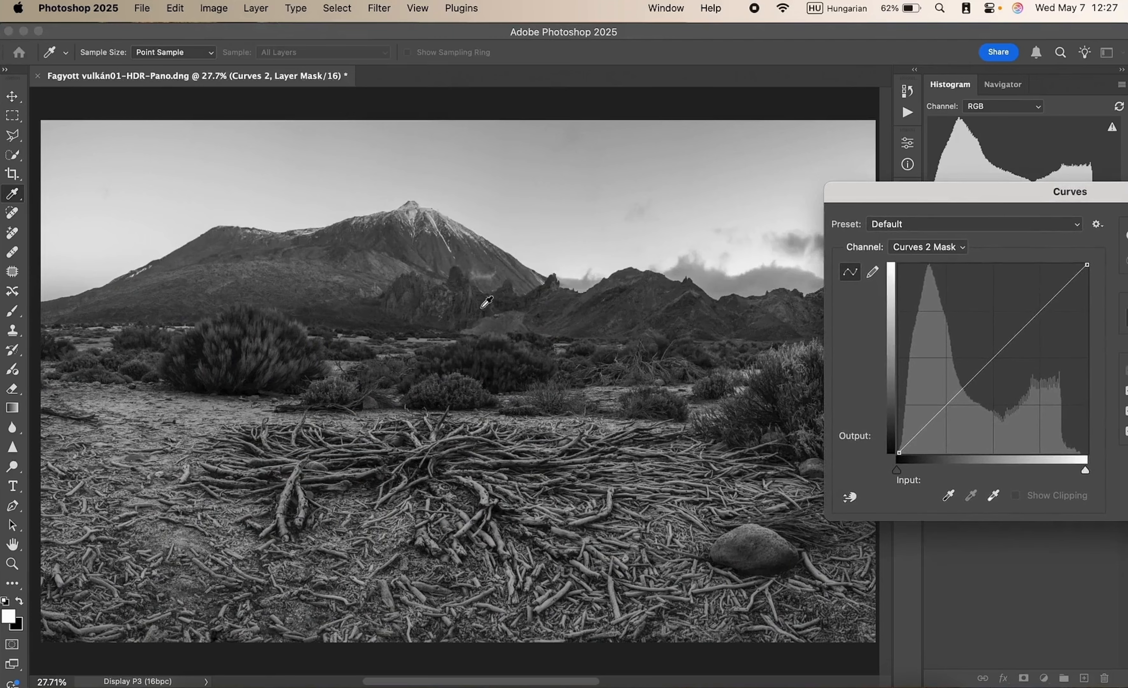
- Increase the Curves 2 mask's contrast with Curves, setting the black point input to 60 and moving the white point slightly inward
left_click_drag(897, 469, 936, 484)
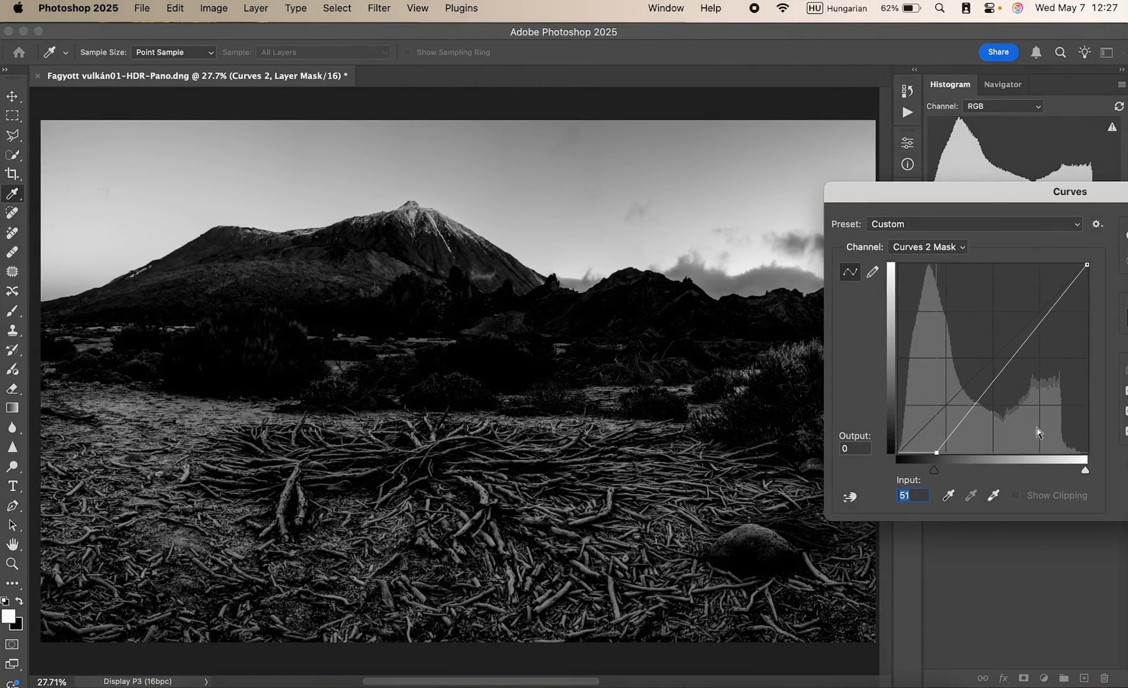
left_click_drag(1088, 470, 1062, 476)
mouse_move(934, 471)
left_mouse_down()
mouse_move(899, 474)
mouse_move(943, 477)
left_mouse_up()
left_click(941, 470)
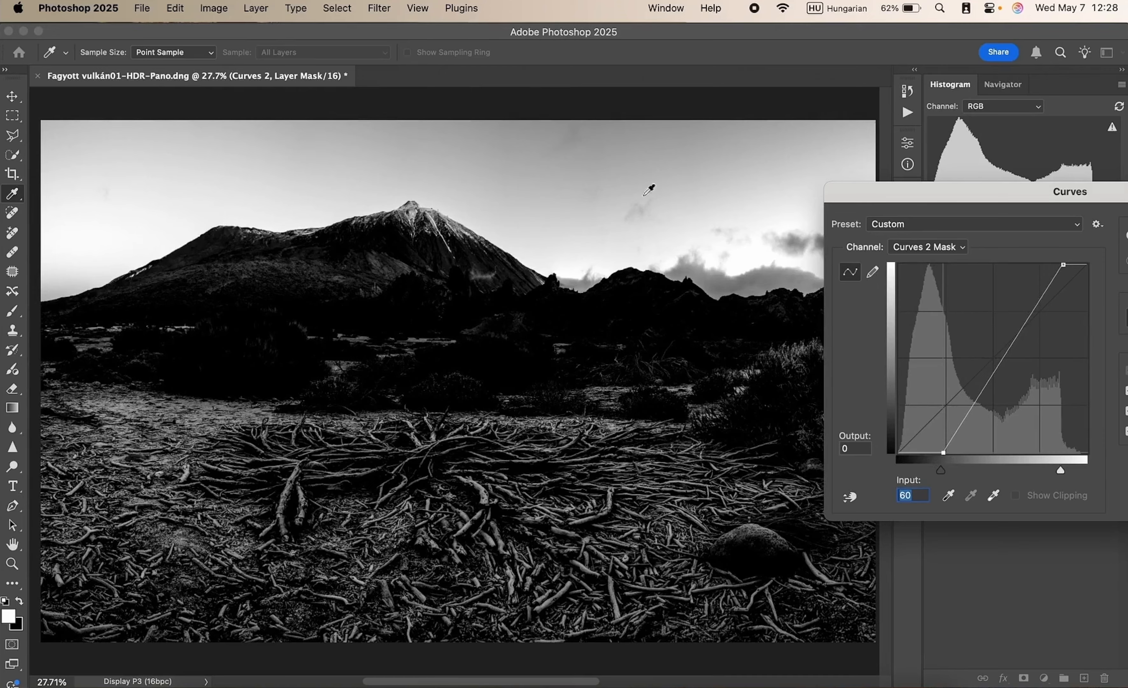
left_click_drag(1065, 197, 836, 194)
left_click(1063, 225)
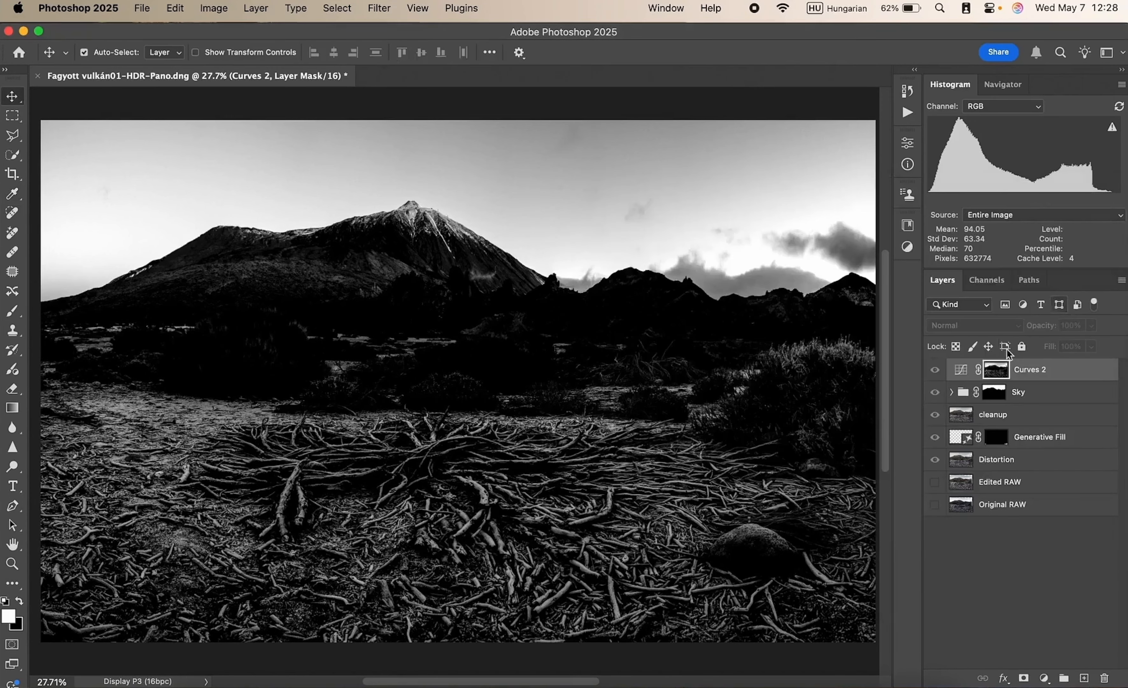
- Make the Curves 2 adjustment active and compare the image with the layer hidden and shown
left_click(961, 369)
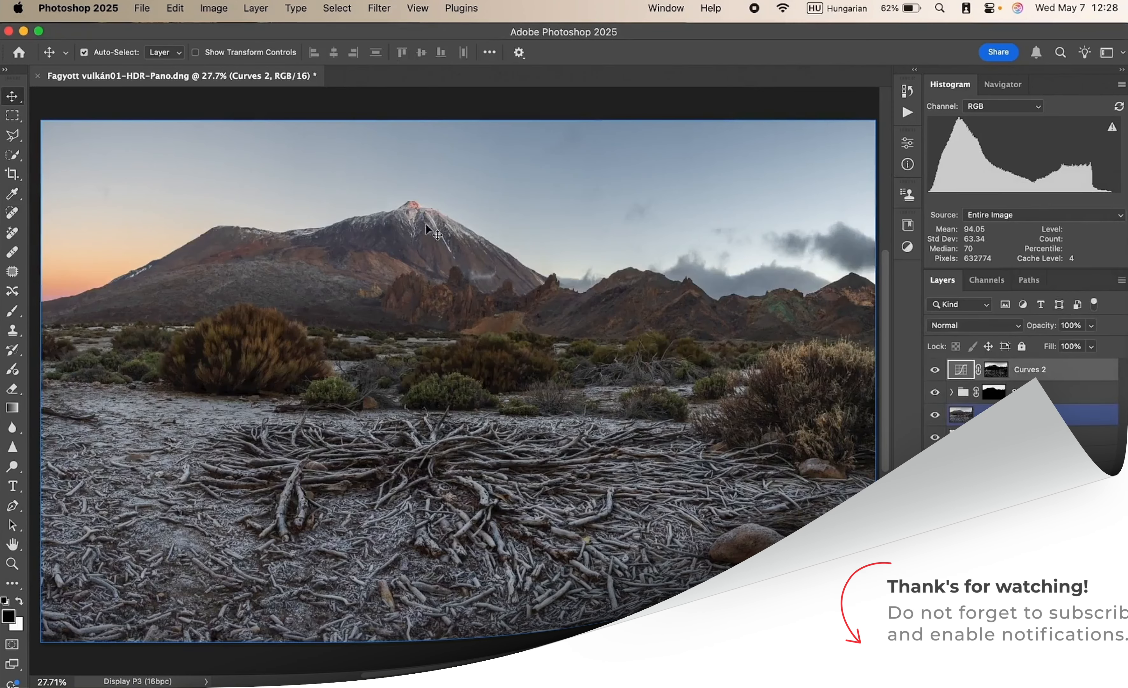
left_click(936, 371)
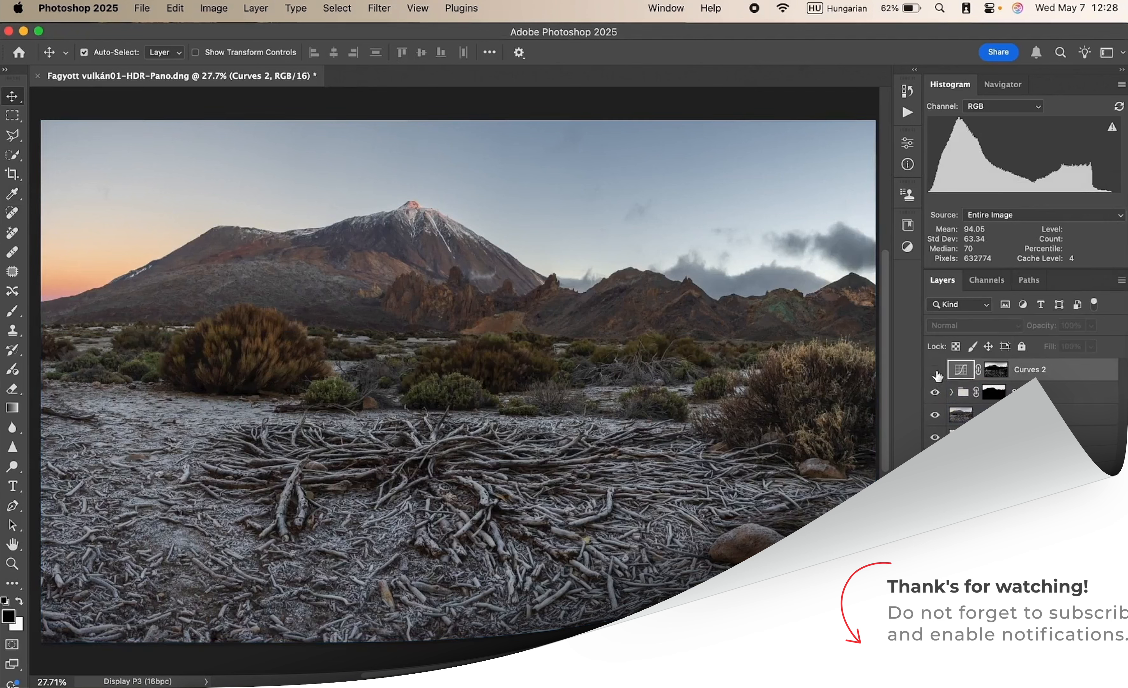
left_click(936, 371)
left_click(936, 370)
left_click(936, 370)
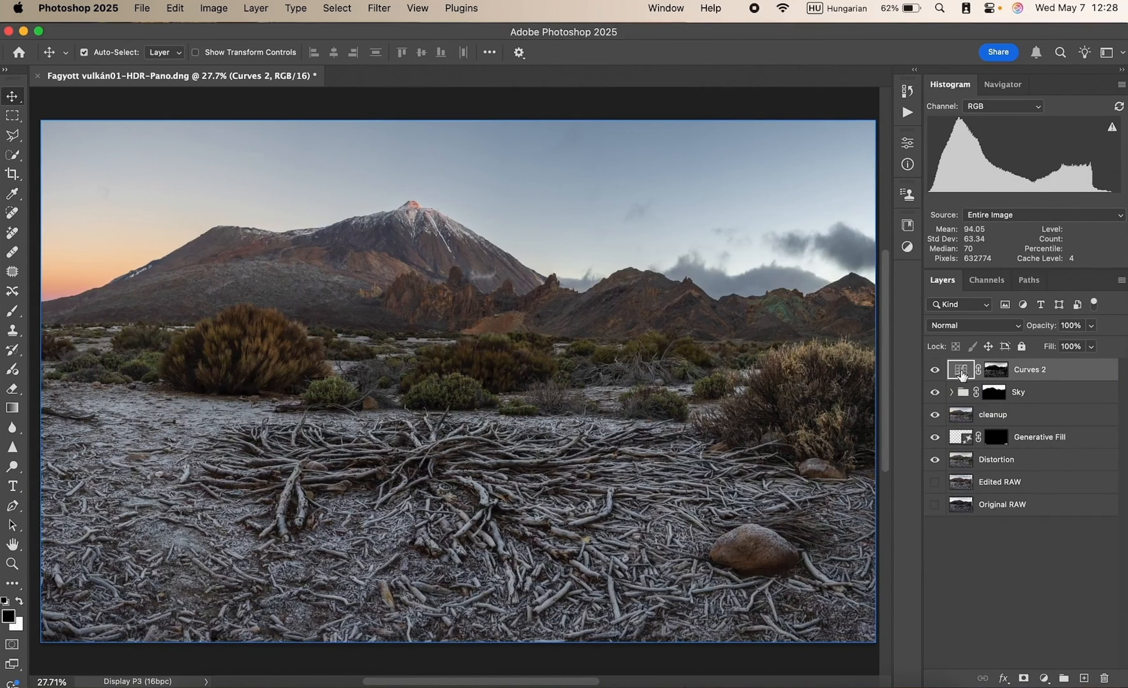
- Brighten the Curves 2 adjustment by setting the RGB curve's white point input to 198 with output 255
double_click(961, 371)
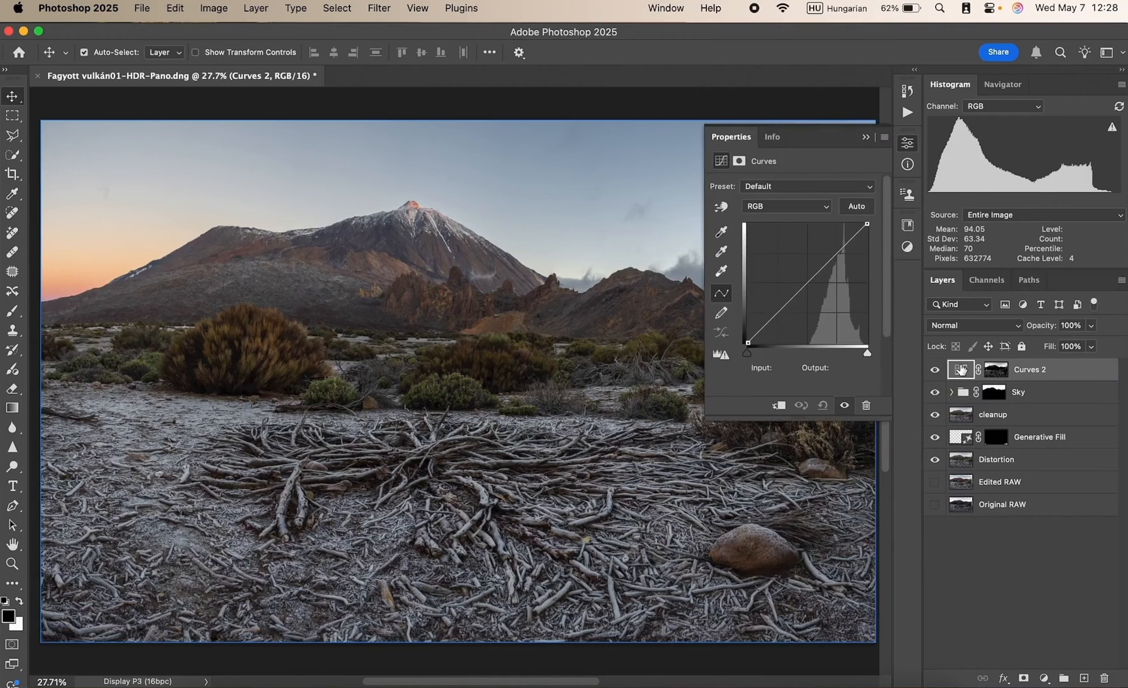
left_click_drag(863, 354, 846, 354)
scroll(467, 258, "up", 5)
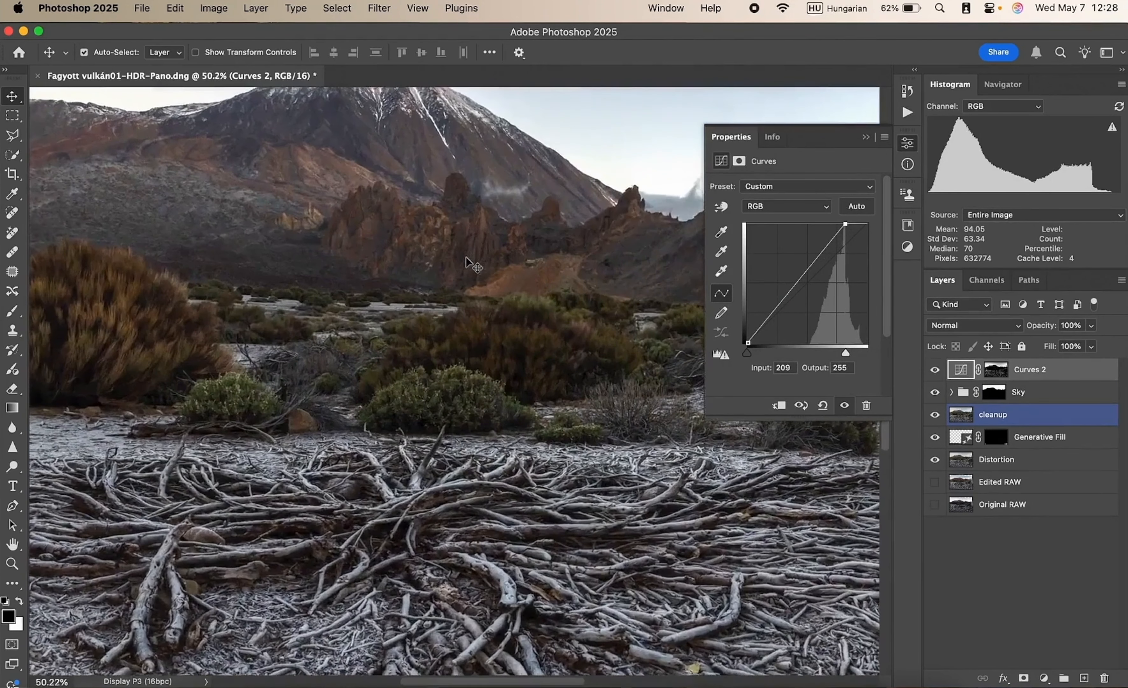
scroll(466, 257, "up", 6)
scroll(466, 262, "up", 3)
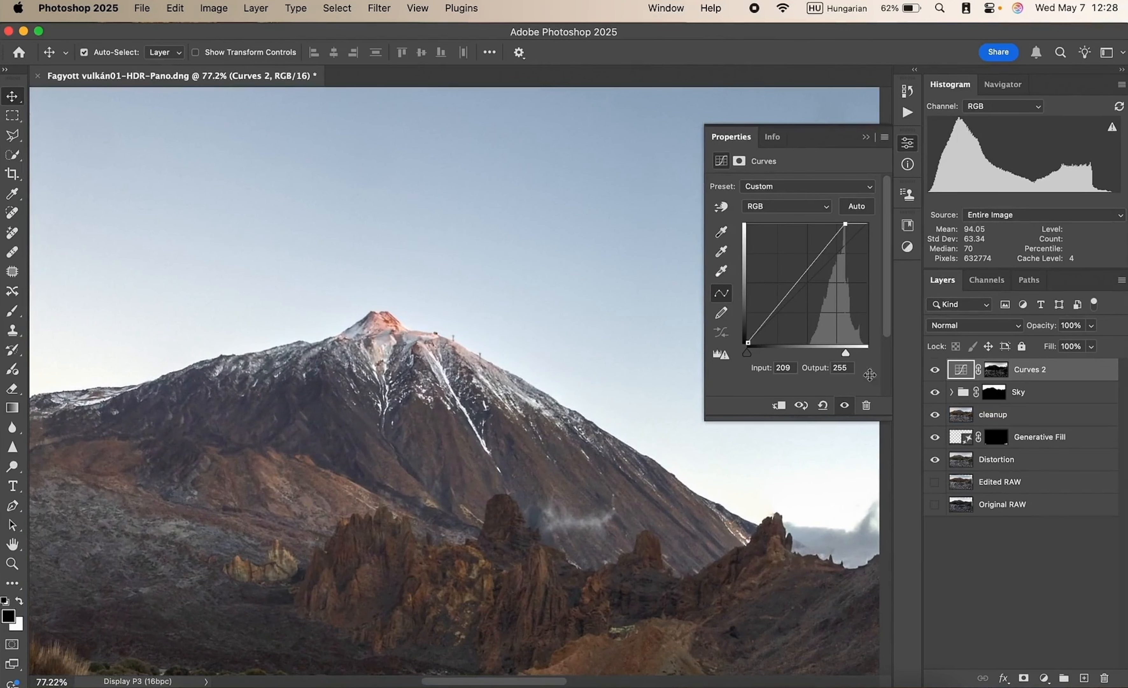
mouse_move(846, 354)
left_mouse_down()
mouse_move(866, 355)
mouse_move(842, 357)
left_mouse_up()
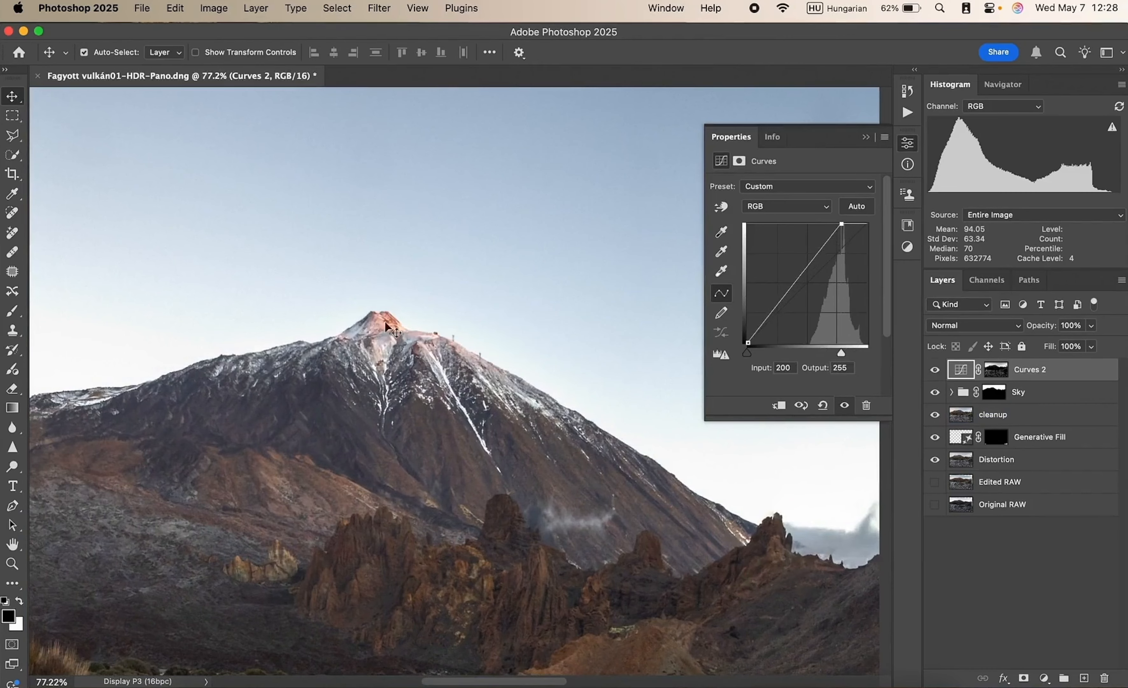
mouse_move(842, 354)
left_mouse_down()
mouse_move(875, 355)
mouse_move(842, 355)
left_mouse_up()
- Lower the Blue channel's midtones in Curves 2 with a curve point at input 135, output 114
left_click(777, 210)
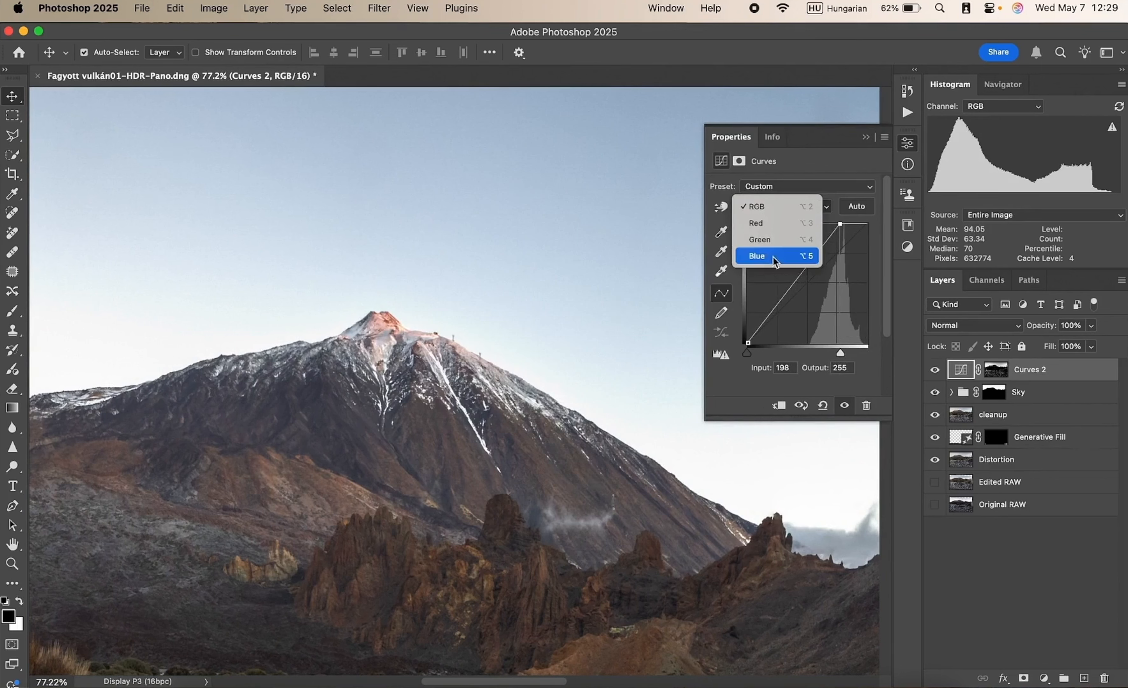
left_click(751, 259)
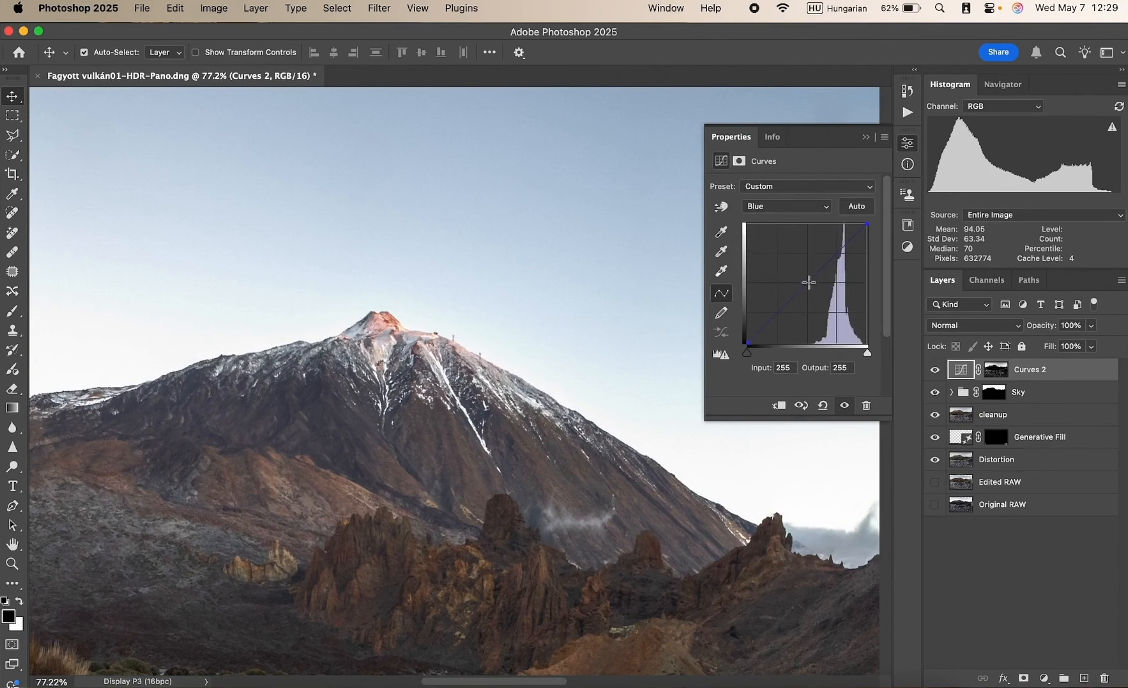
left_click_drag(809, 282, 811, 289)
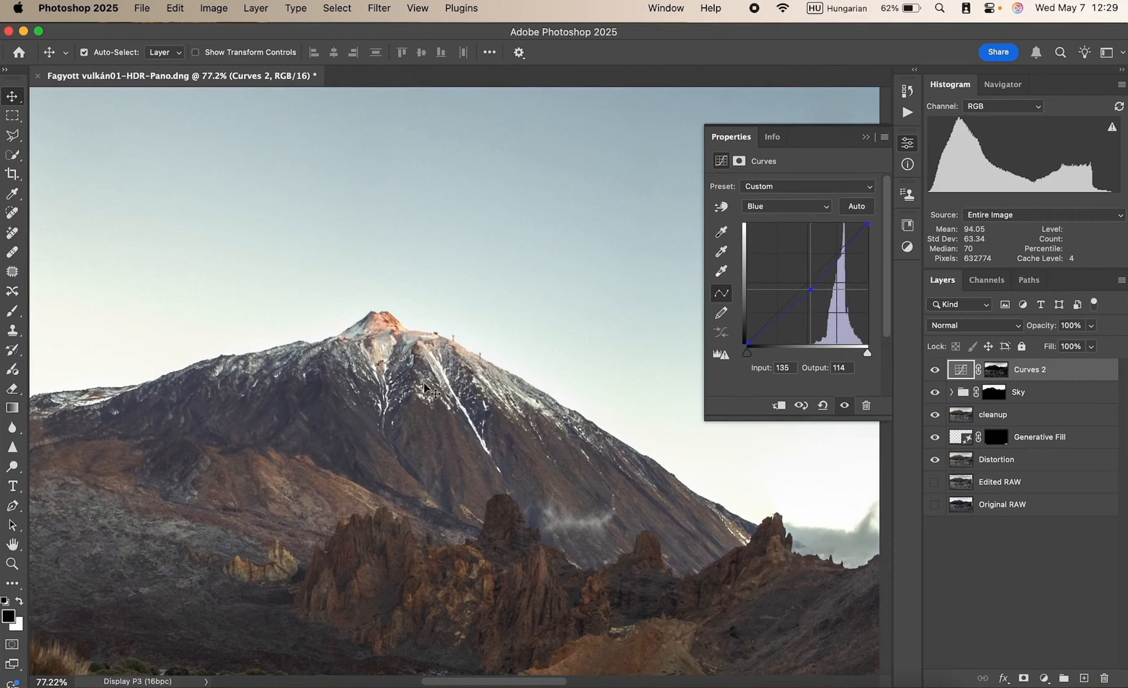
- Pull the Green channel's midtones slightly down in Curves 2 and close the curve settings
left_click(796, 208)
left_click(757, 194)
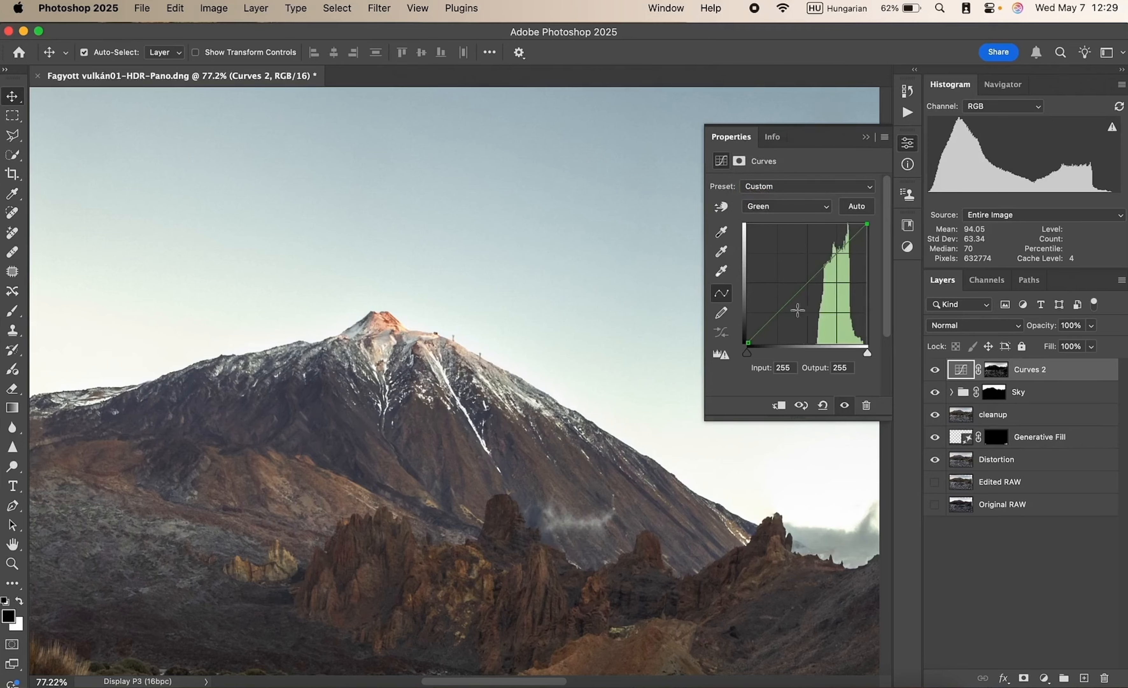
mouse_move(810, 287)
left_mouse_down()
mouse_move(796, 259)
mouse_move(816, 299)
mouse_move(810, 290)
left_mouse_up()
left_click(866, 138)
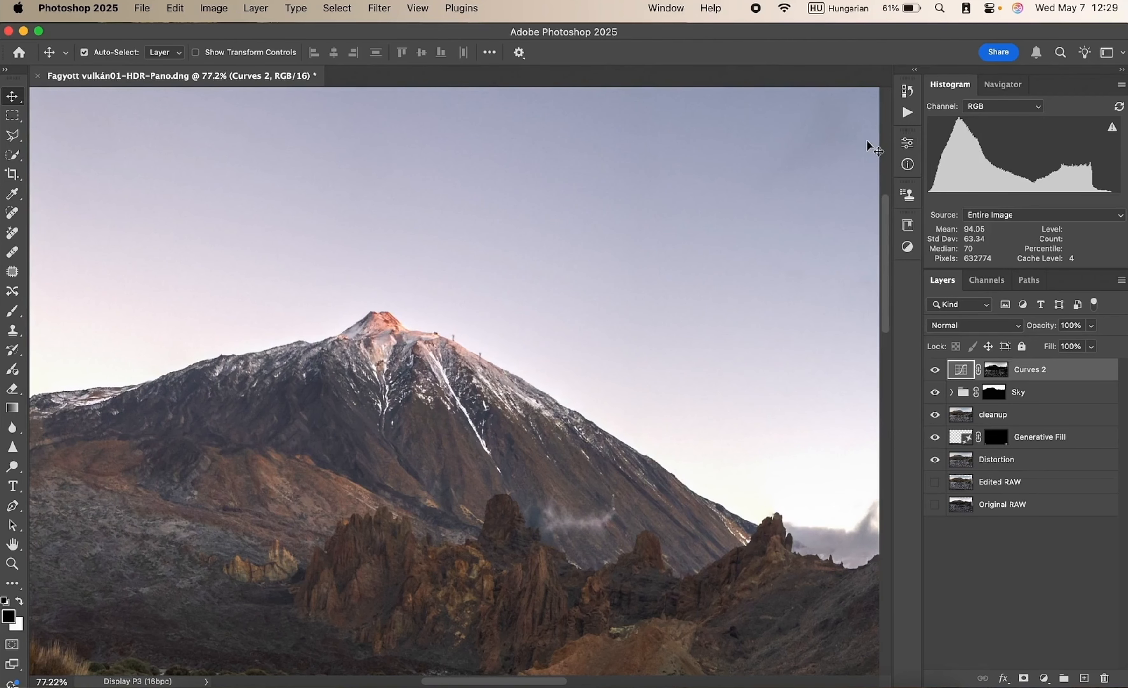
- Fit the whole image in view and compare it with and without the color-adjusted Curves 2 layer
key("super+0")
left_click(370, 235)
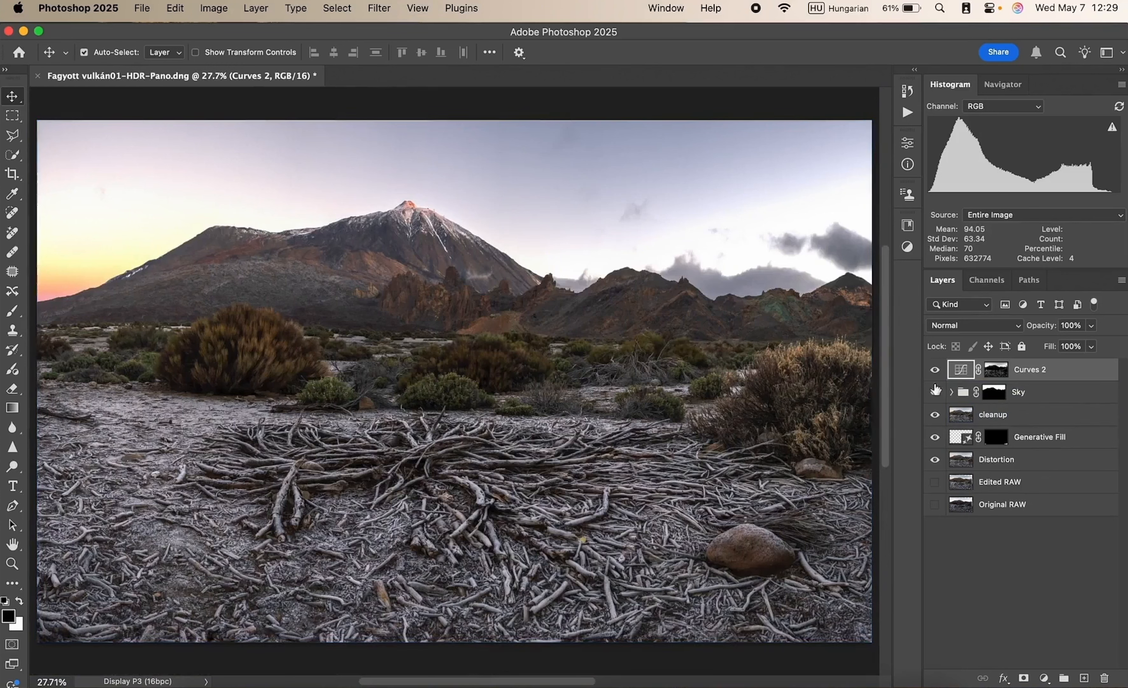
left_click(935, 369)
left_click(936, 369)
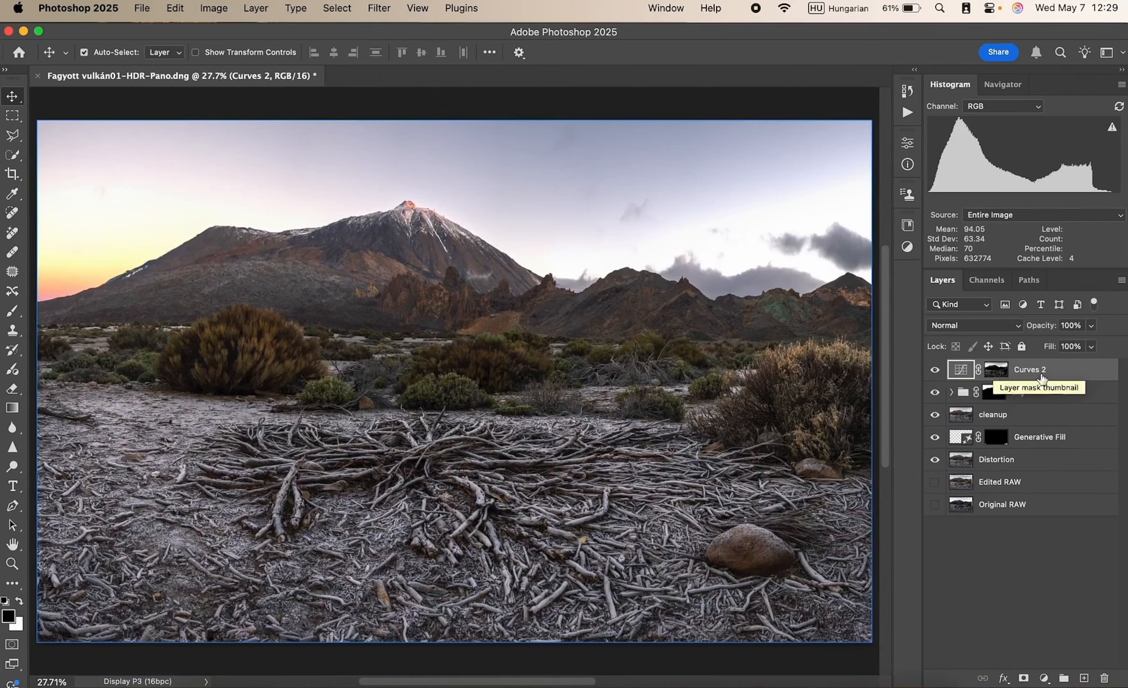
- Place the Curves 2 layer in a new layer group
left_click_drag(1076, 374, 1064, 679)
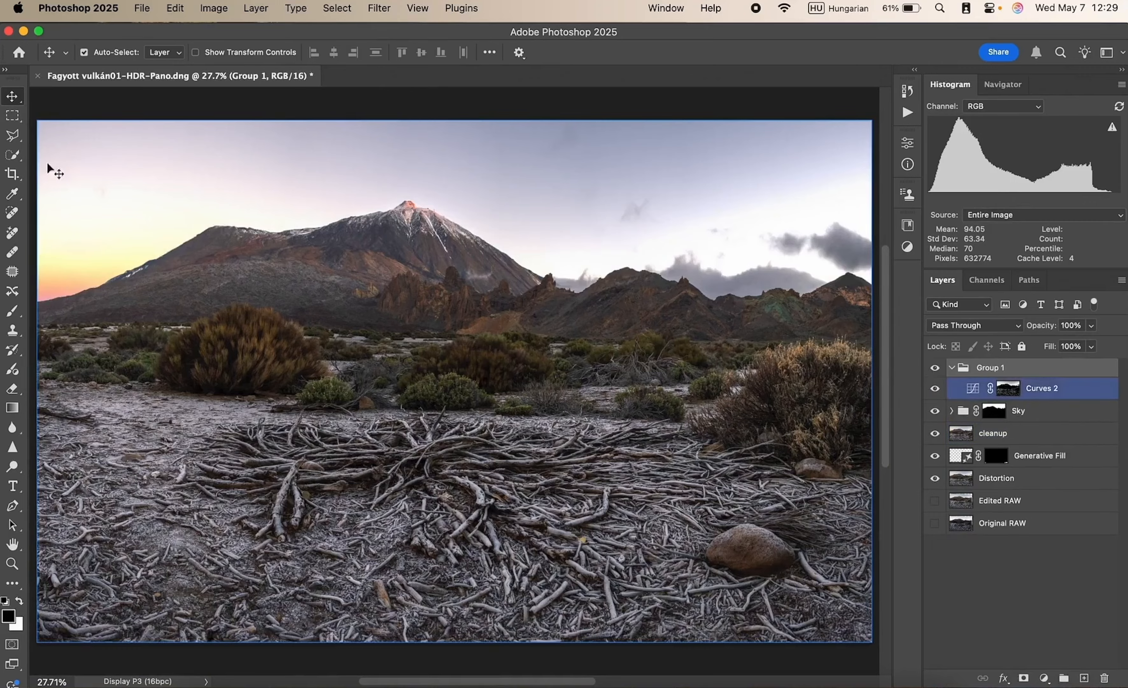
- Select the volcano and its slopes on the cleanup layer with the Quick Selection Tool, extending the selection over the far-left slope
left_click(14, 156)
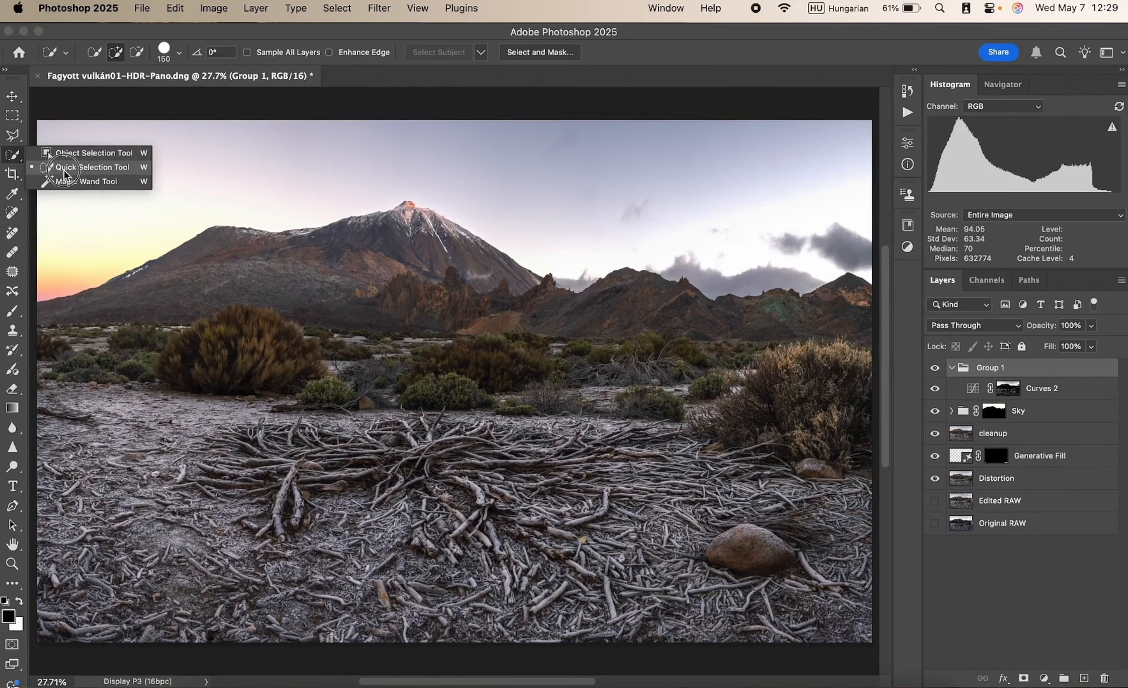
left_click(65, 169)
scroll(432, 250, "up", 10)
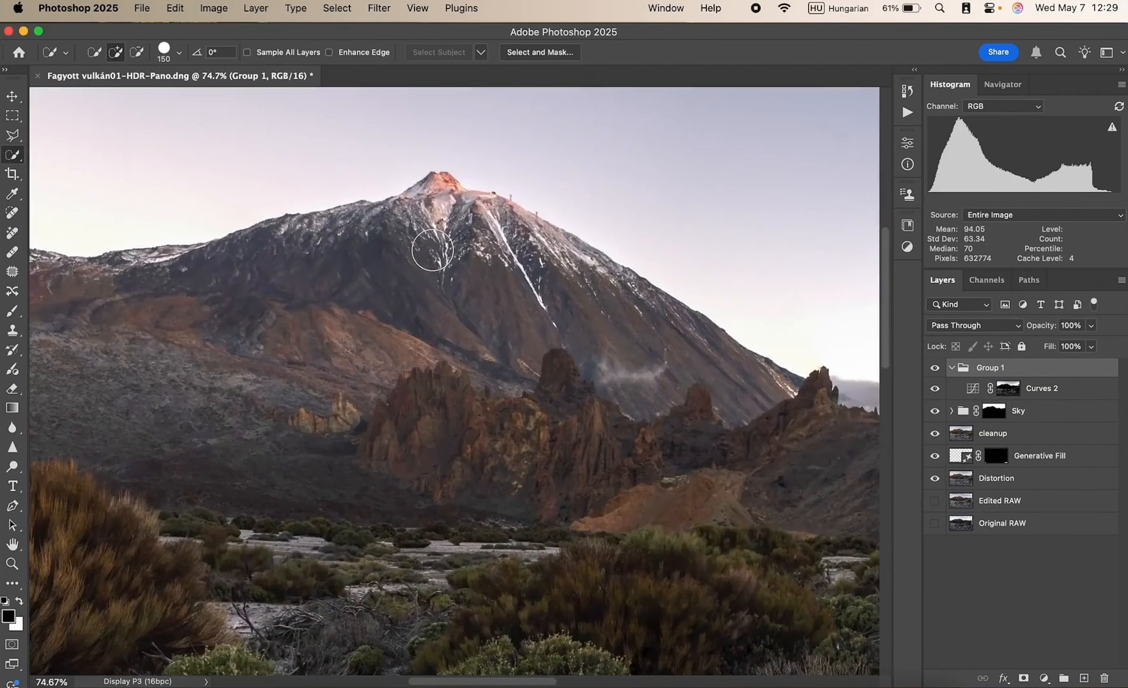
mouse_move(432, 251)
left_mouse_down()
mouse_move(496, 243)
mouse_move(526, 262)
left_mouse_up()
key("super+d")
left_click(995, 436)
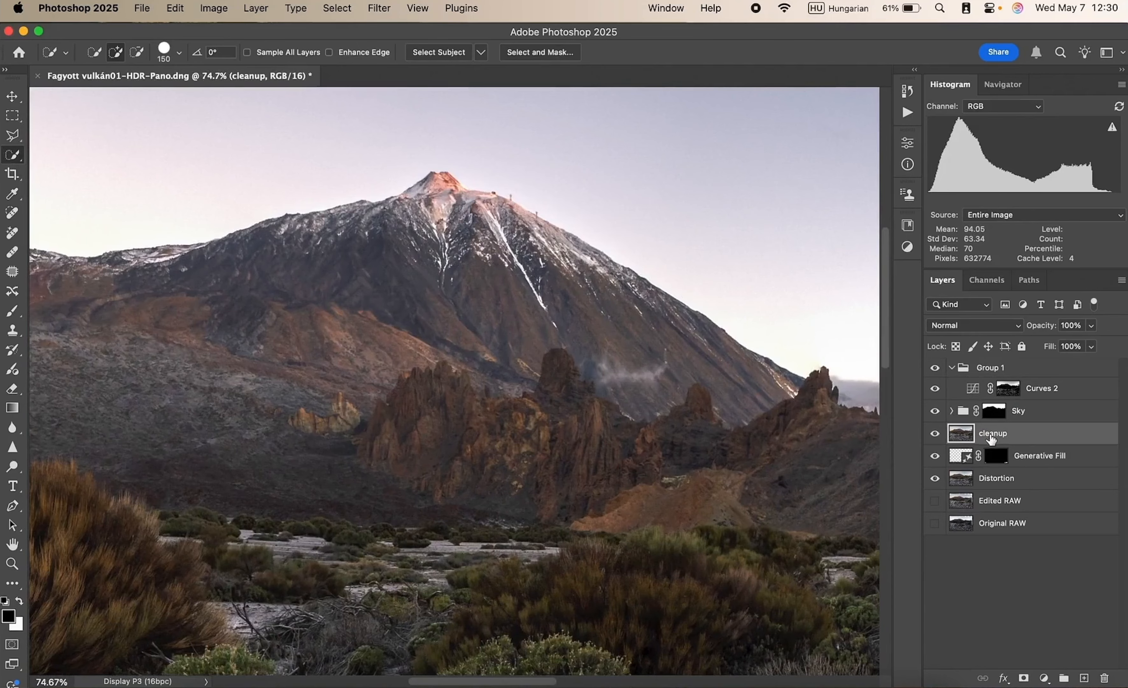
mouse_move(383, 245)
left_mouse_down()
mouse_move(303, 254)
mouse_move(408, 246)
mouse_move(451, 220)
mouse_move(621, 309)
mouse_move(156, 302)
mouse_move(83, 312)
mouse_move(395, 277)
mouse_move(555, 302)
mouse_move(697, 378)
mouse_move(224, 371)
mouse_move(134, 340)
left_mouse_up()
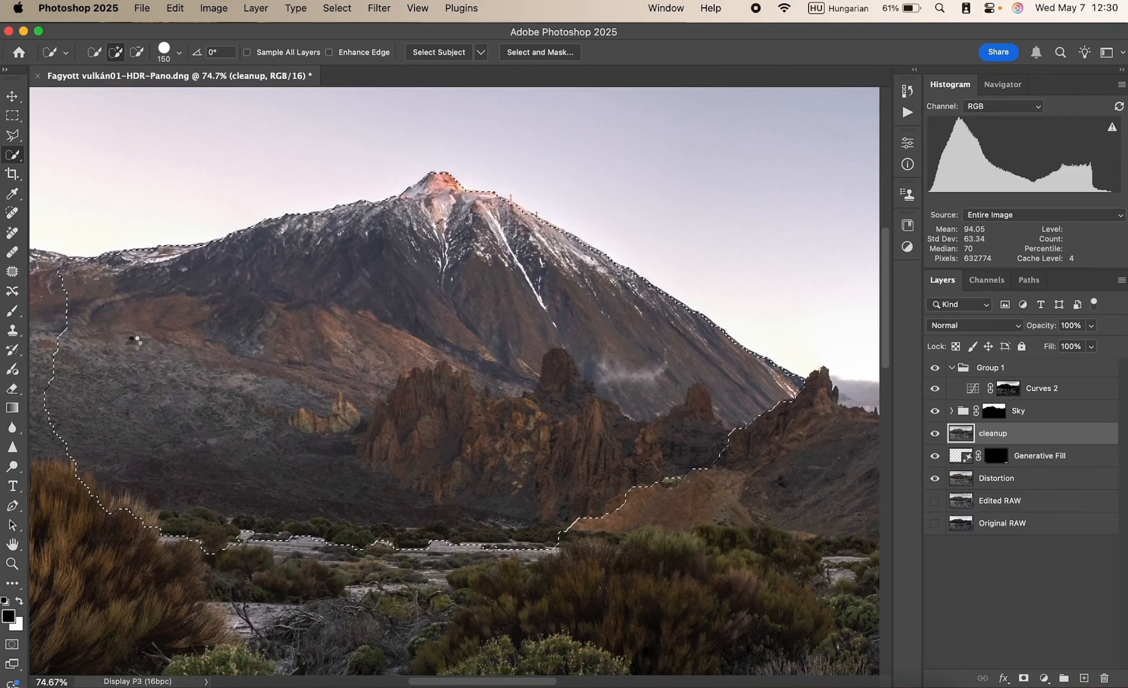
scroll(134, 340, "left", 10)
left_click_drag(312, 322, 202, 310)
scroll(394, 352, "right", 10)
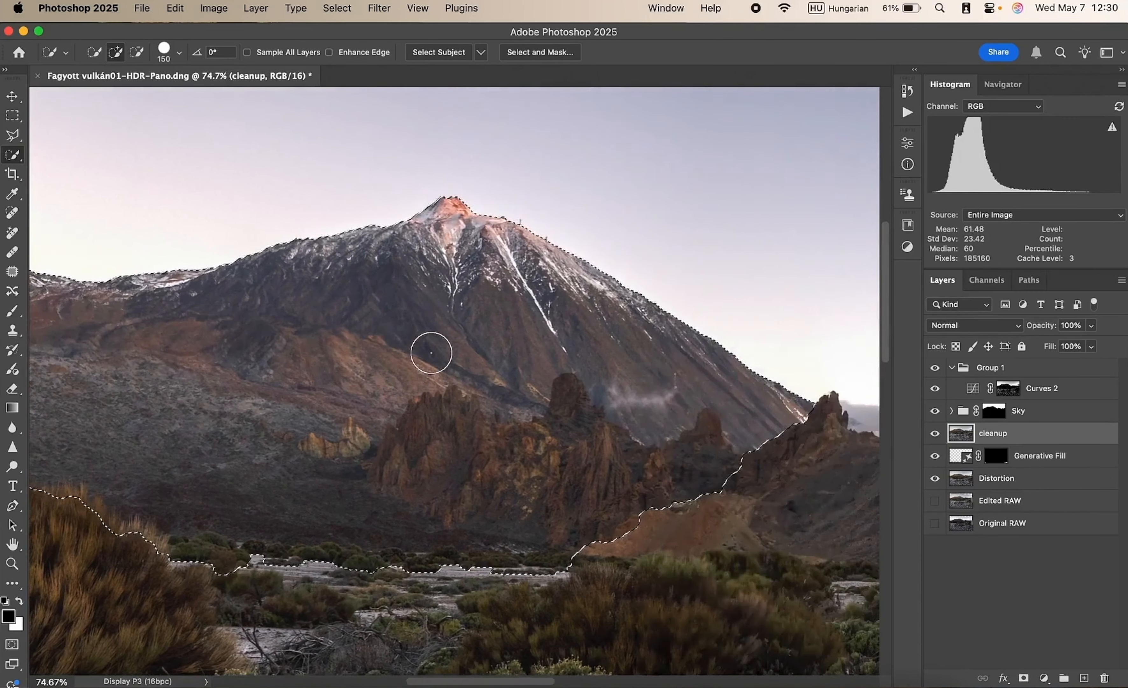
scroll(431, 353, "right", 1)
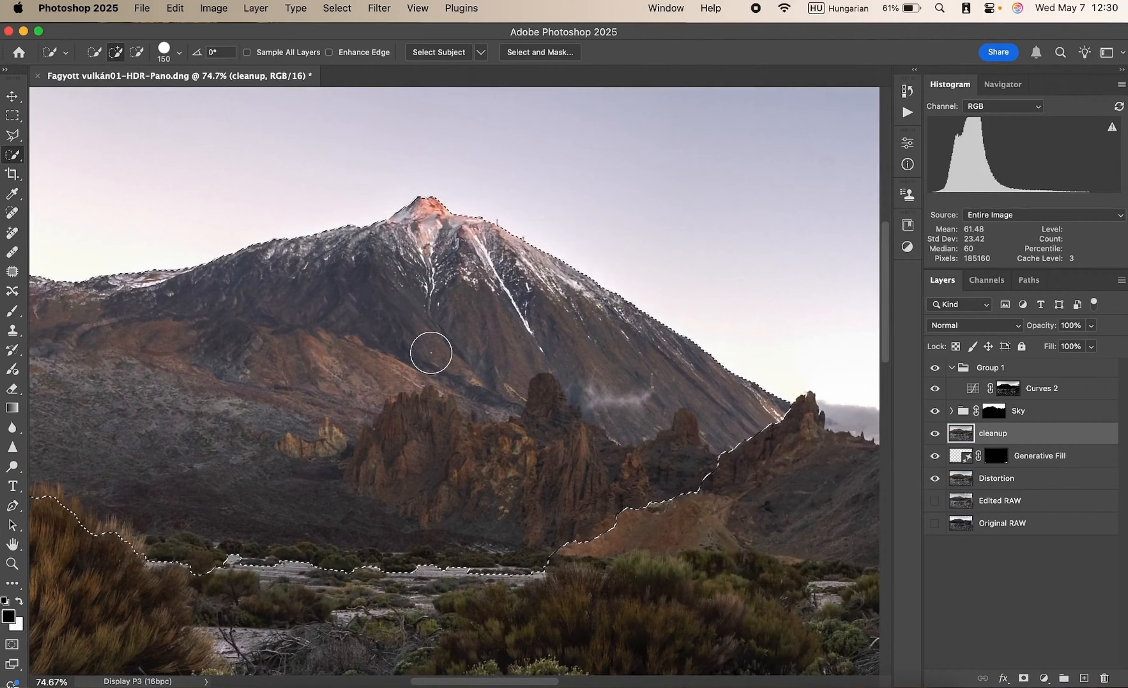
- Add a layer mask to Group 1 from the volcano selection and compare the image with and without the group
left_click(1001, 369)
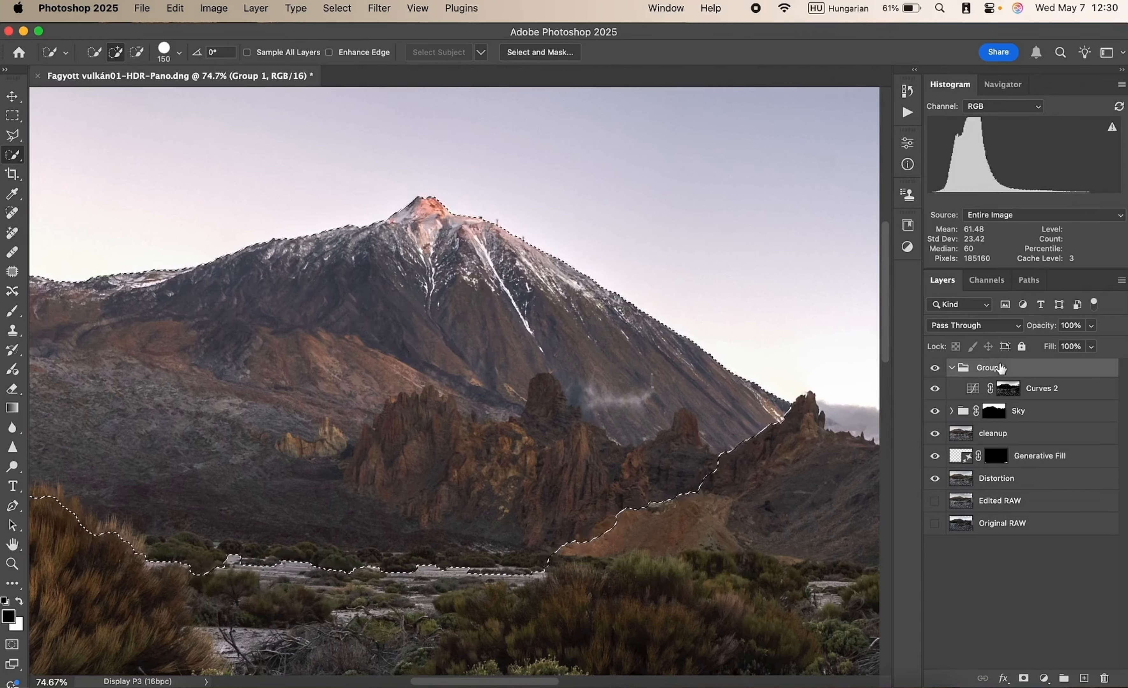
left_click(1025, 678)
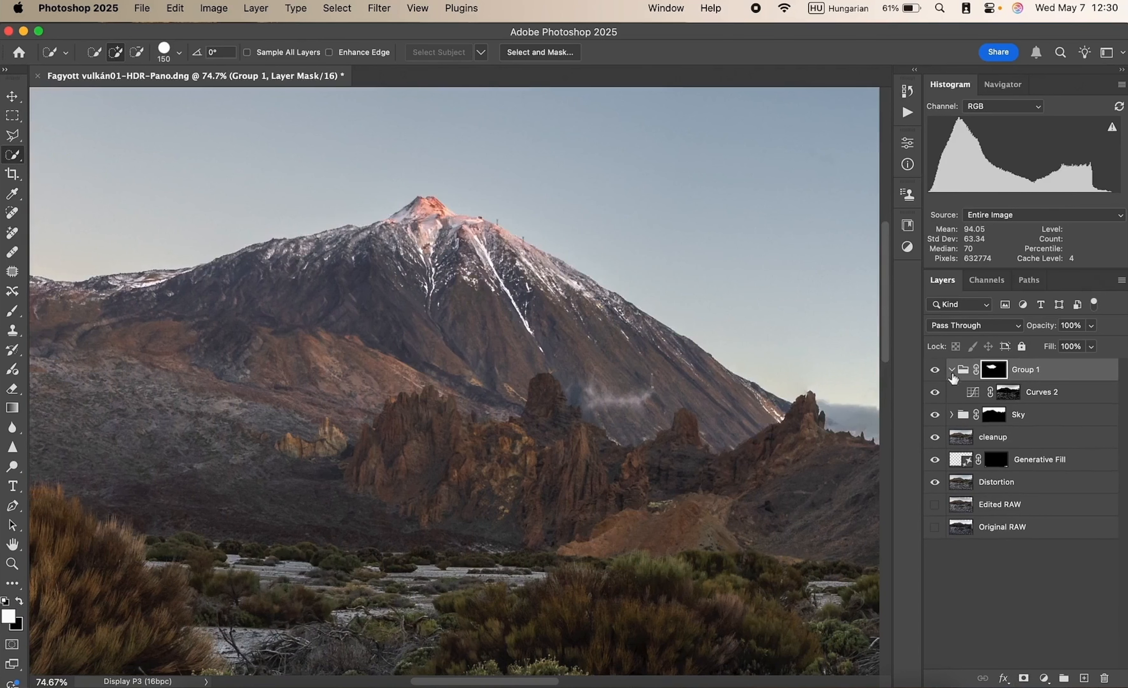
left_click(934, 370)
left_click(934, 370)
left_click(934, 370)
left_click(934, 370)
left_click(933, 370)
left_click(933, 370)
left_click(934, 370)
left_click(934, 370)
- Display Group 1's mask and paint out the lower part of the volcano shape with a black 800 px brush at 100% opacity
left_click(996, 376, "alt")
scroll(496, 532, "down", 3)
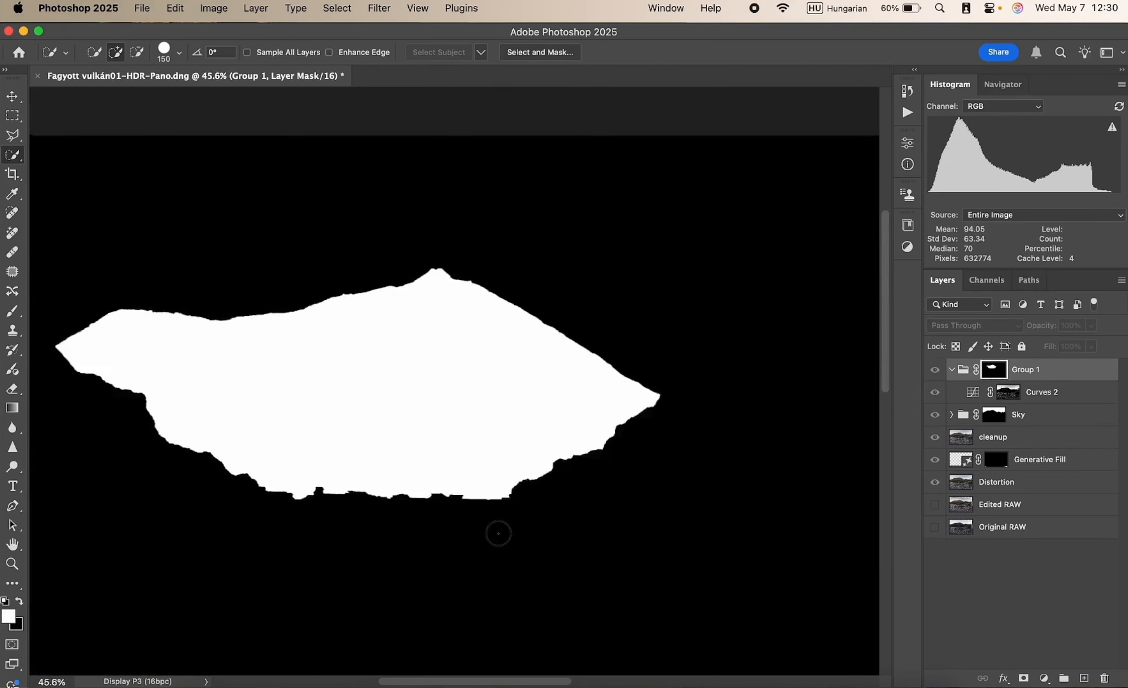
scroll(498, 533, "down", 1)
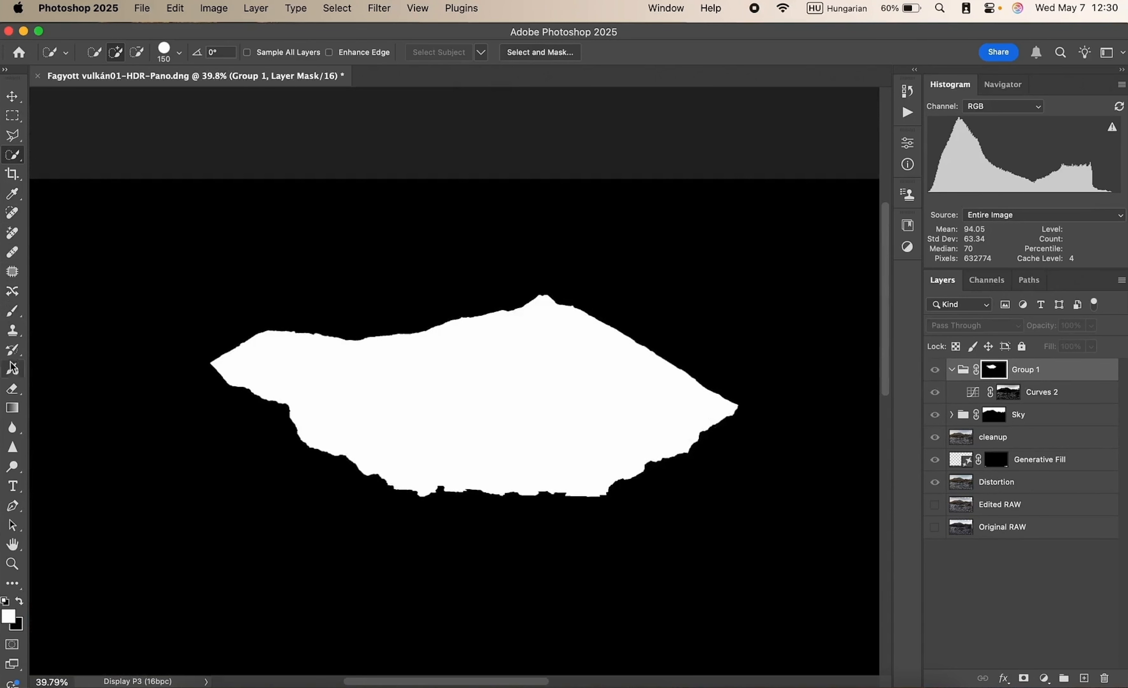
key("b")
key("bracketright")
key("bracketright")
key("bracketright")
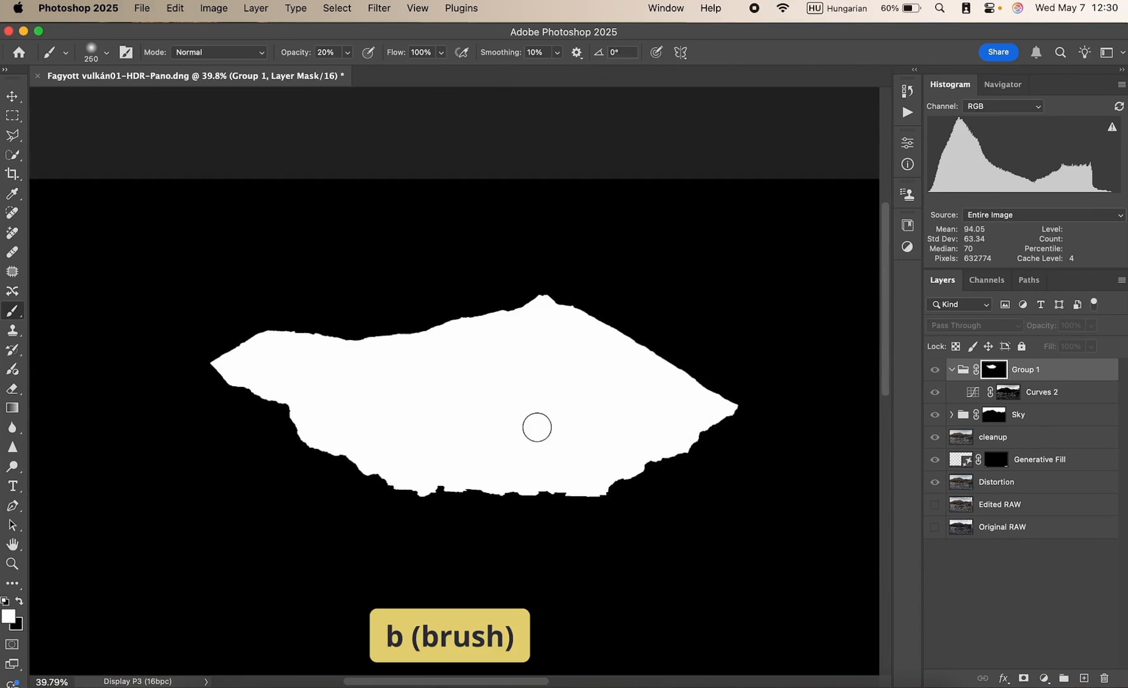
left_click(19, 600)
left_click_drag(298, 54, 328, 55)
key("0")
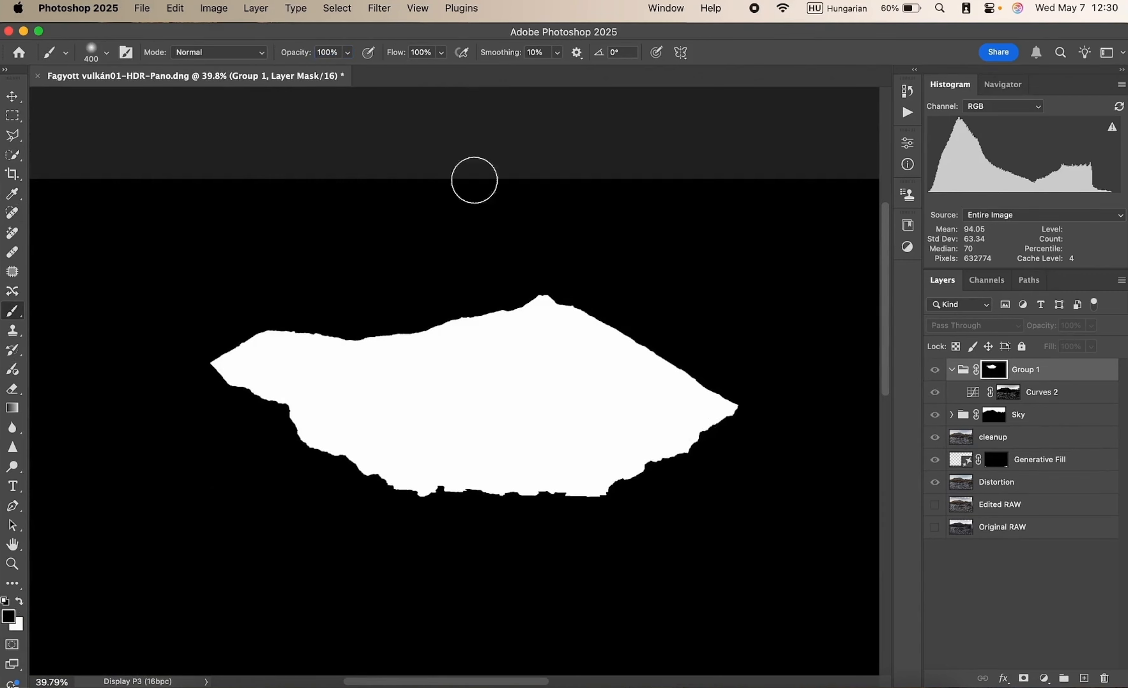
key("bracketright")
key("bracketright")
key("bracketright")
key("bracketright")
key("bracketright")
mouse_move(758, 494)
left_mouse_down()
mouse_move(718, 445)
mouse_move(441, 474)
mouse_move(736, 512)
mouse_move(301, 495)
mouse_move(251, 437)
mouse_move(191, 398)
mouse_move(244, 454)
mouse_move(315, 465)
mouse_move(184, 418)
mouse_move(213, 445)
mouse_move(781, 487)
mouse_move(737, 444)
mouse_move(710, 462)
mouse_move(566, 471)
left_mouse_up()
left_click(964, 375)
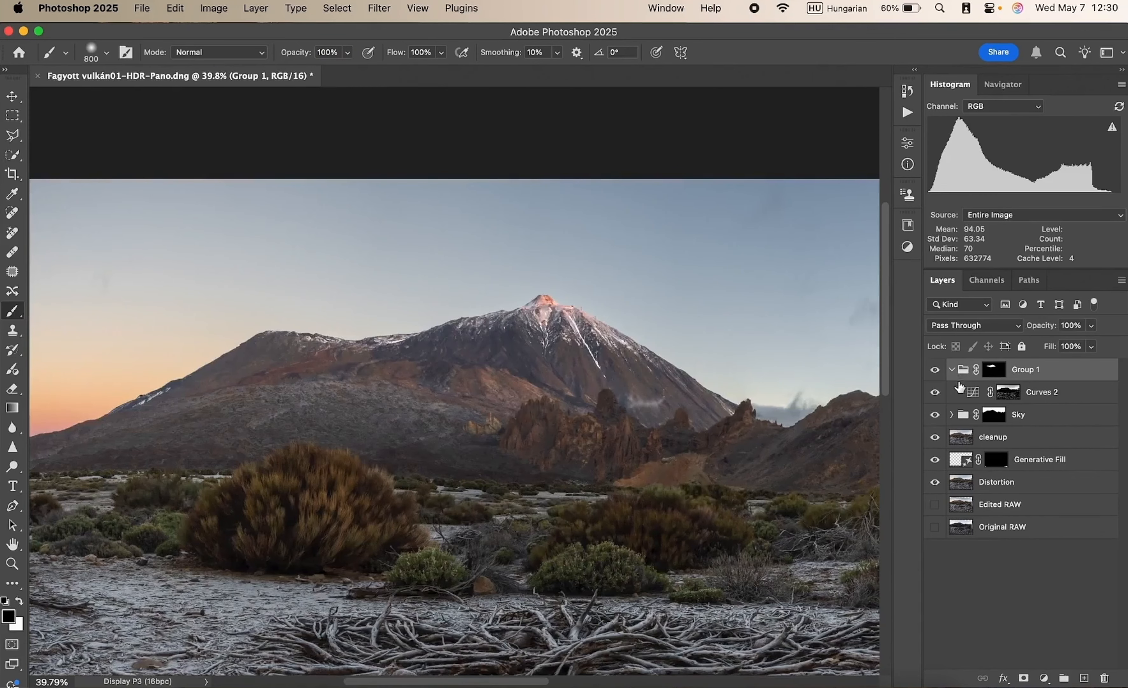
- Examine the effect of the masked Group 1 on the volcano by hiding and showing the group
left_click(935, 369)
left_click(936, 369)
left_click(935, 369)
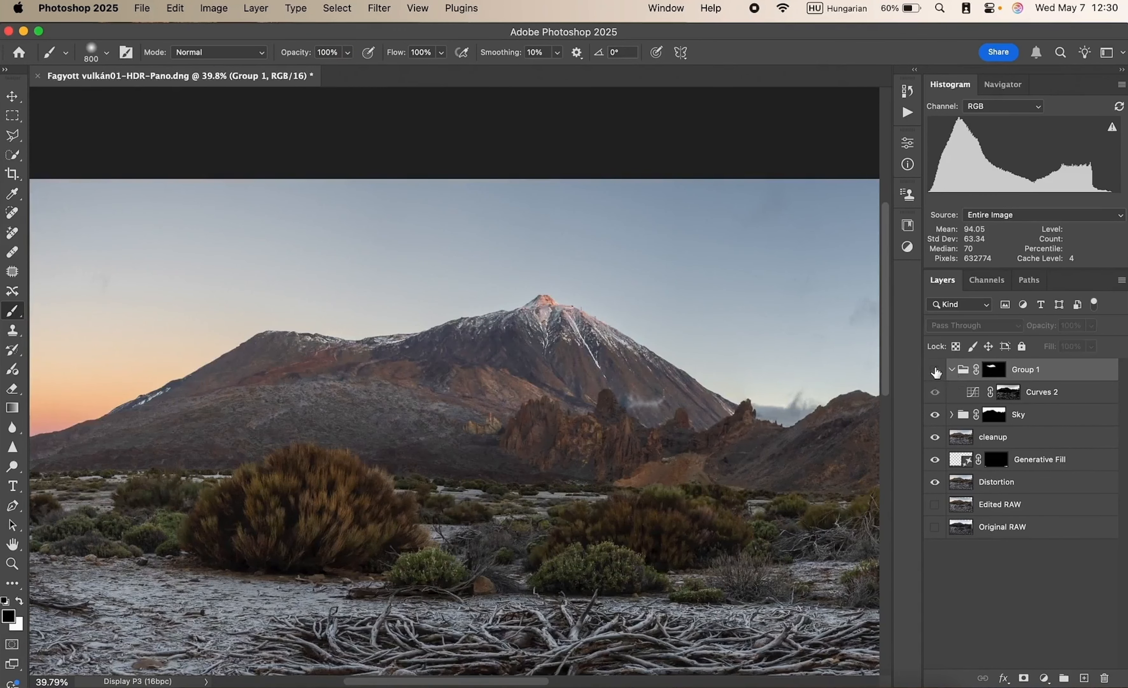
left_click(935, 369)
left_click(935, 369)
left_click(935, 370)
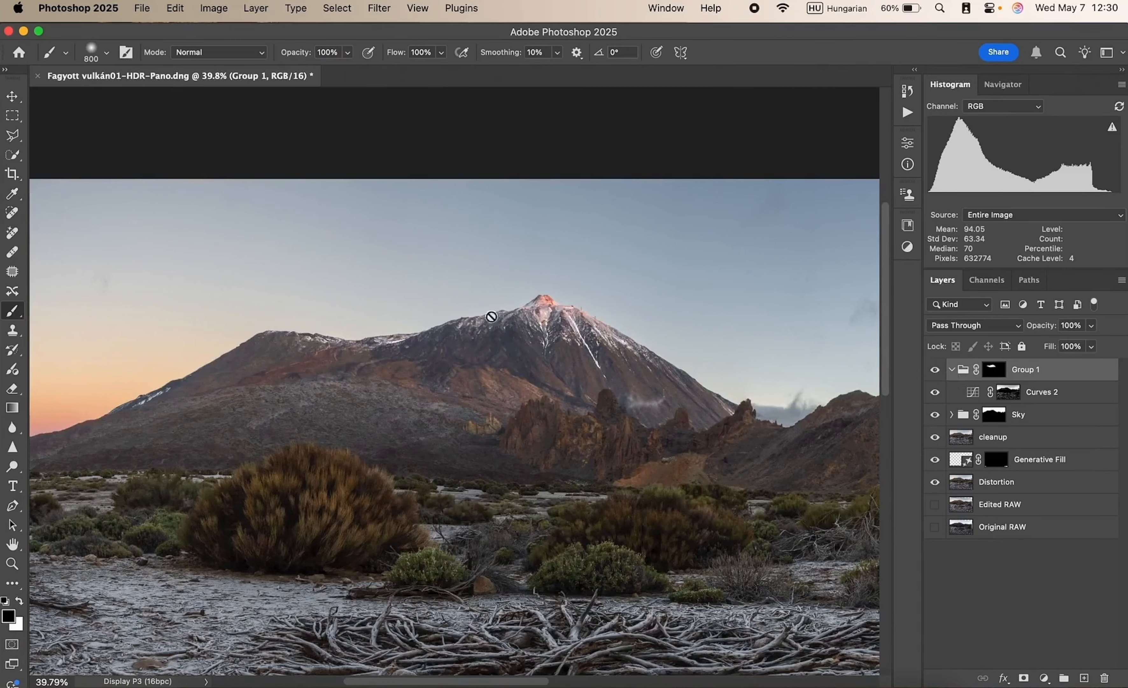
scroll(522, 376, "right", 5)
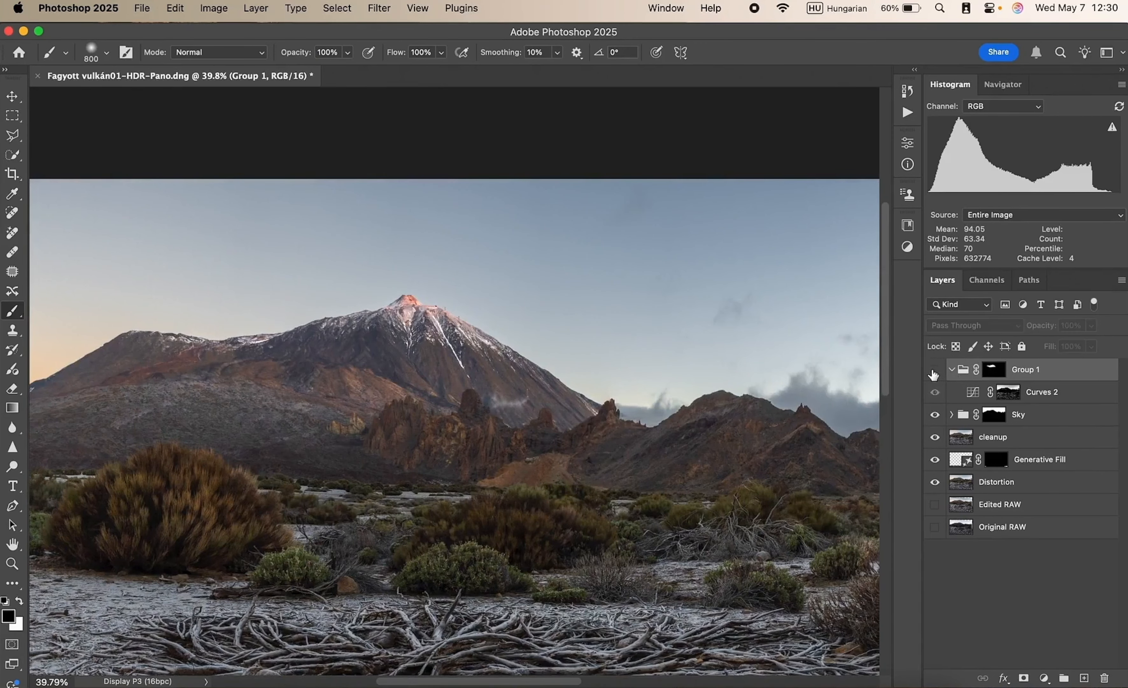
left_click(936, 369)
left_click(935, 369)
- Collapse Group 1 and rename it "Vulcano top"
left_click(952, 369)
double_click(1022, 369)
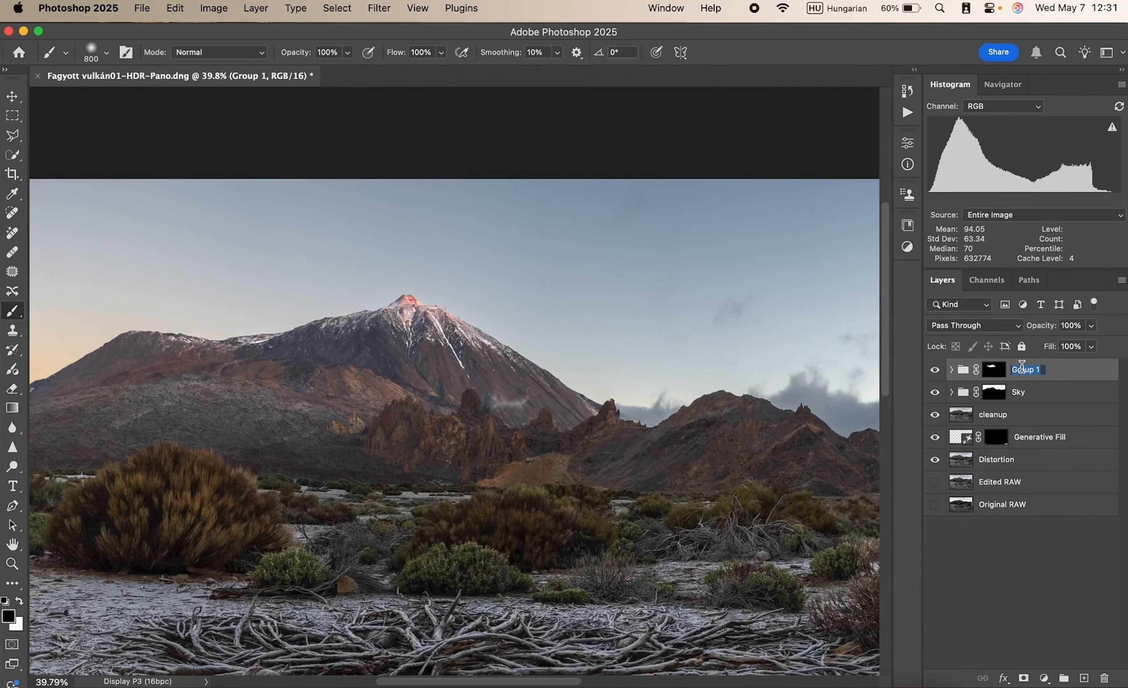
type("Vulcano top")
key("Return")
- Compare the contrast of the image in the separate Red, Green and Blue channels
scroll(454, 485, "down", 3)
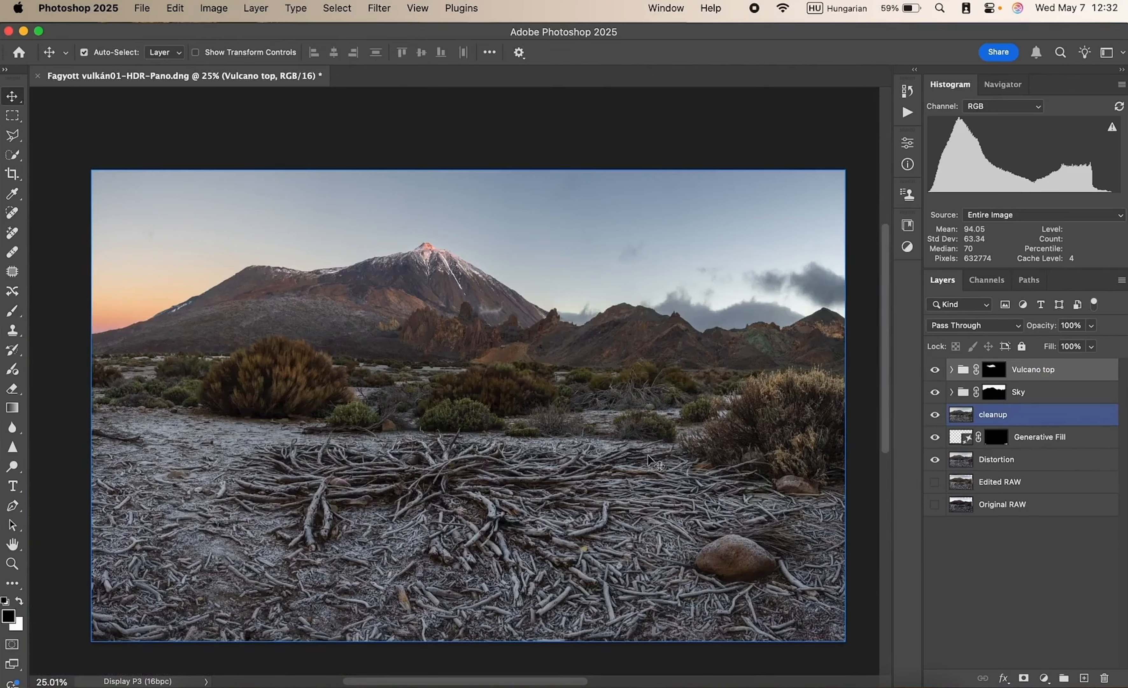
left_click(988, 280)
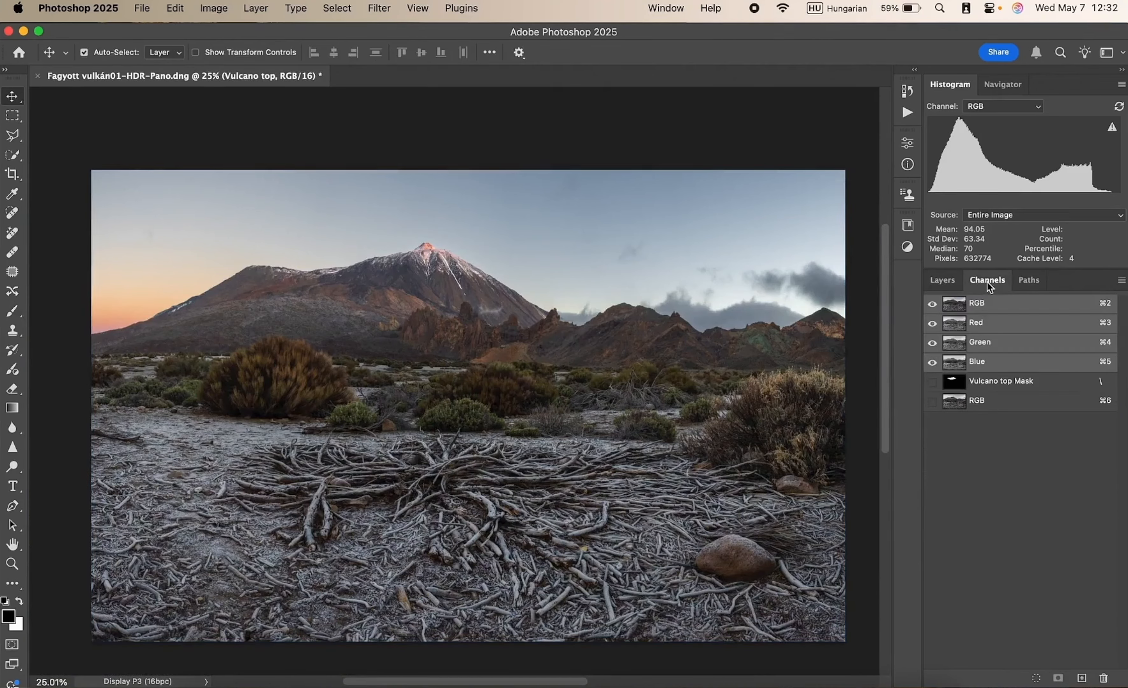
left_click(1022, 327)
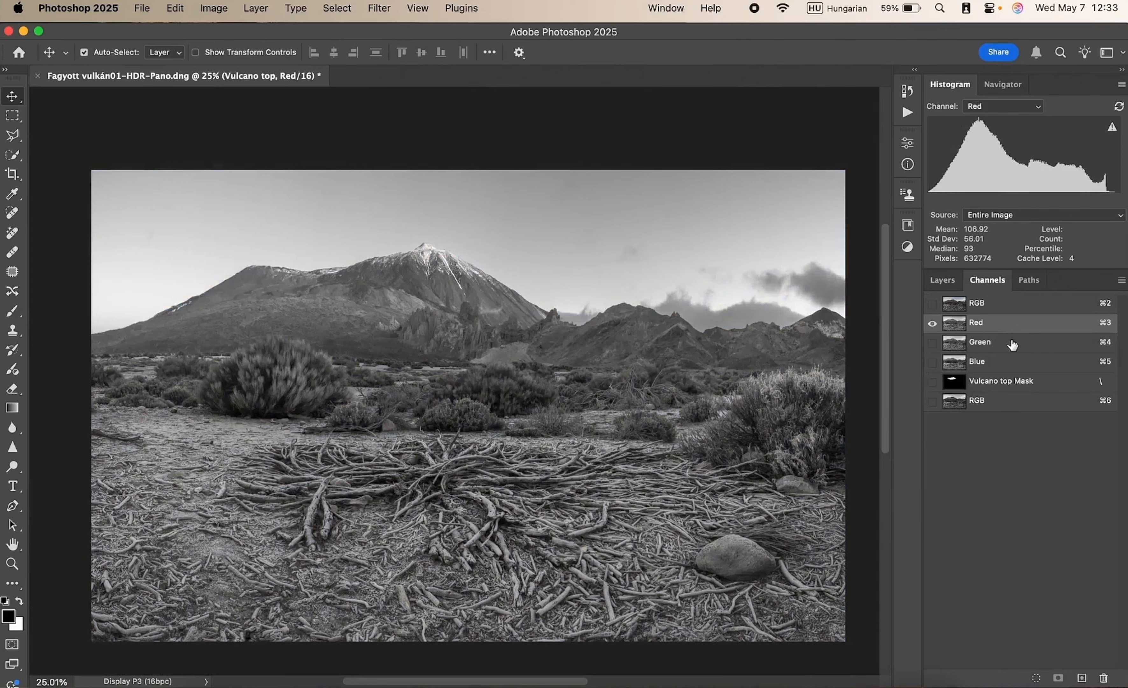
left_click(1013, 345)
left_click(1008, 363)
left_click(1020, 344)
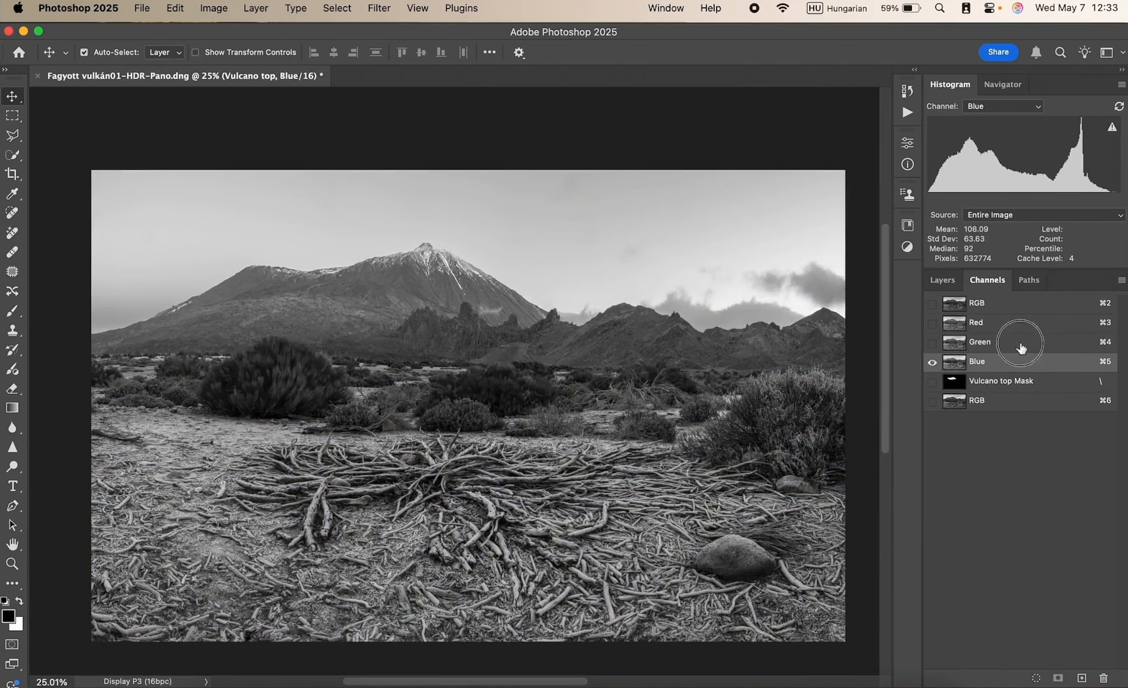
left_click(1017, 323)
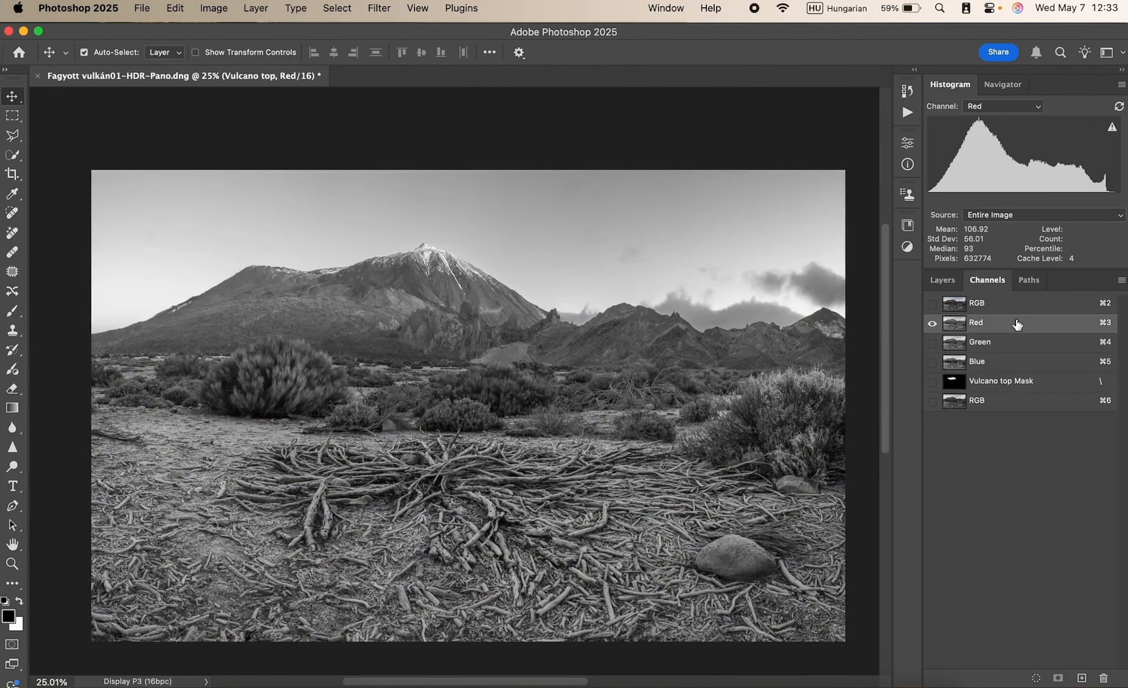
- Load the saved RGB alpha channel as a selection and add a Curves adjustment layer masked by it
left_click(1021, 403)
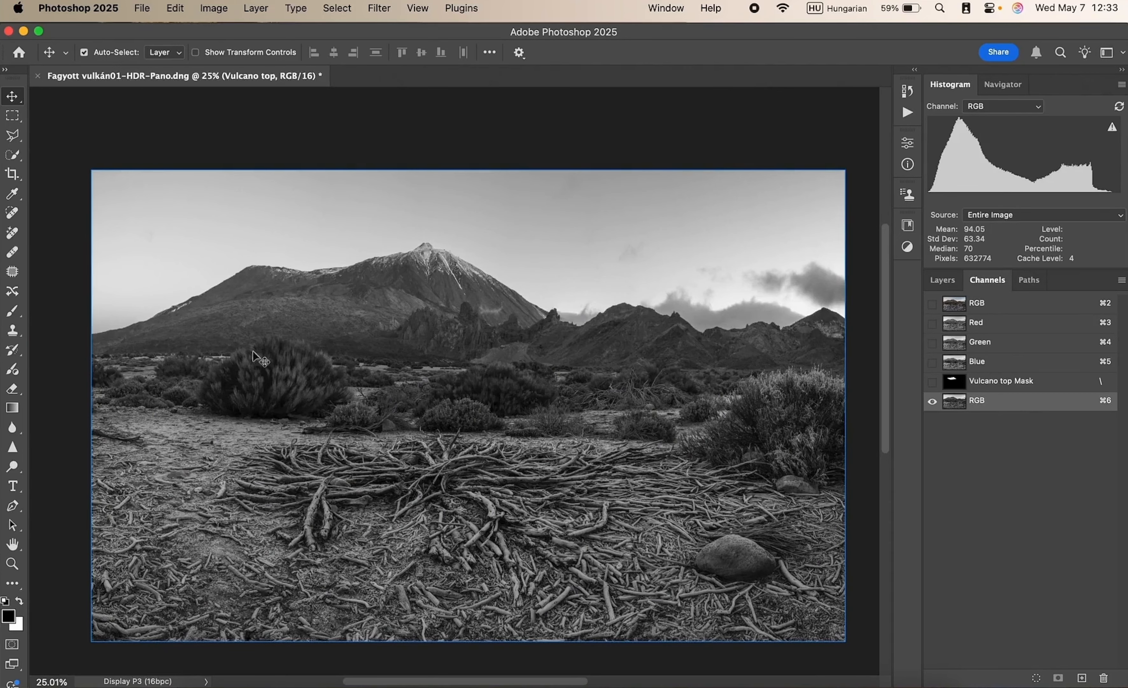
left_click(957, 404, "super")
left_click(943, 279)
left_click(1045, 678)
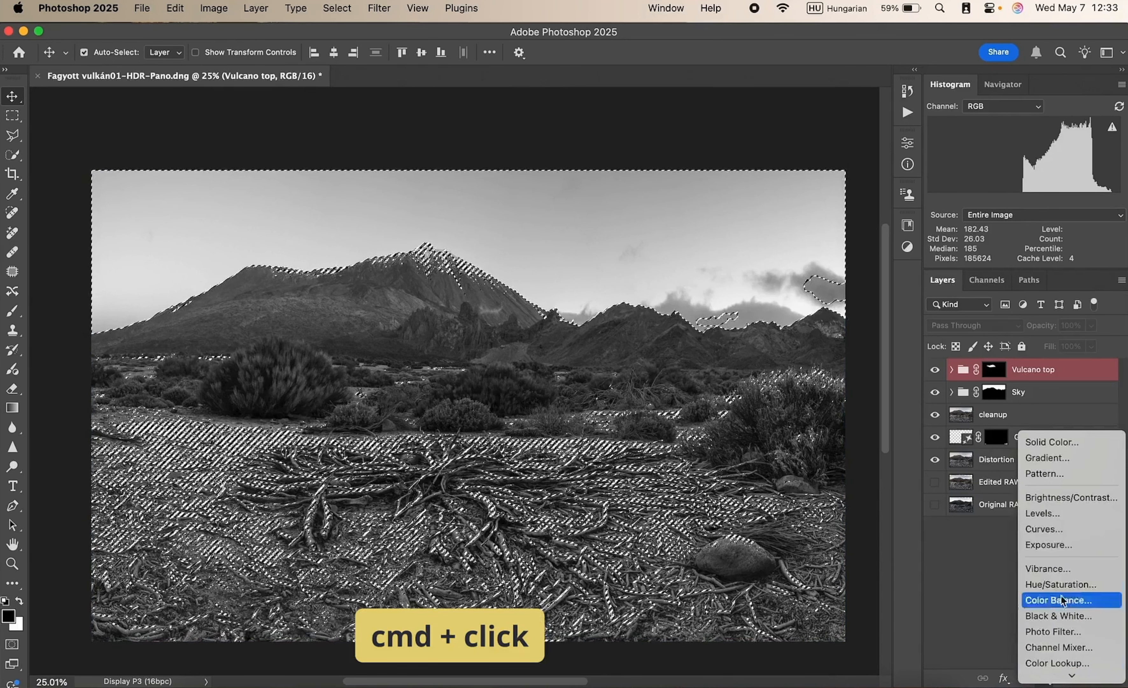
left_click(1060, 532)
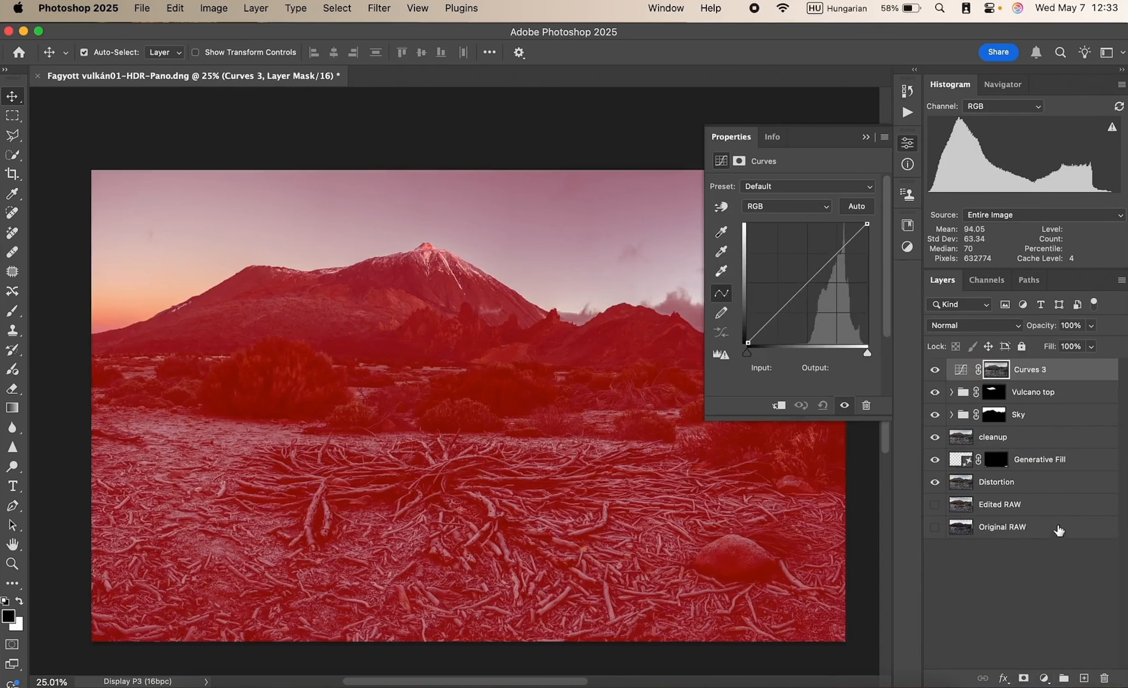
- Close the Curves properties and display the Curves 3 layer mask on its own in the image
left_click(865, 137)
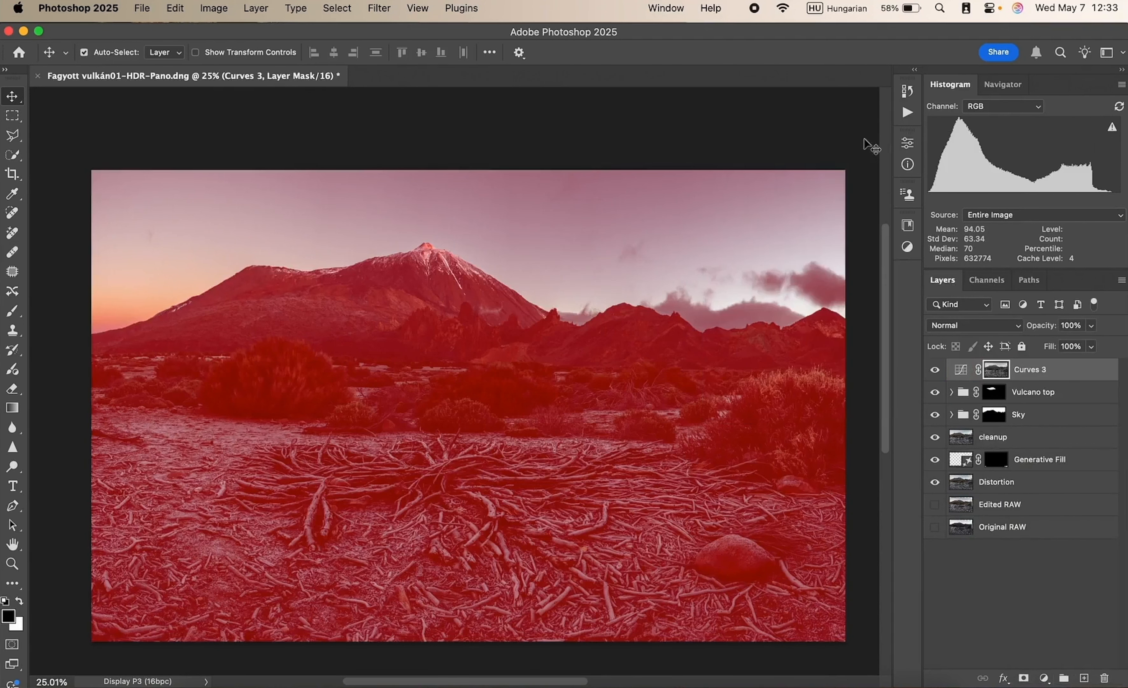
left_click(999, 372, "alt")
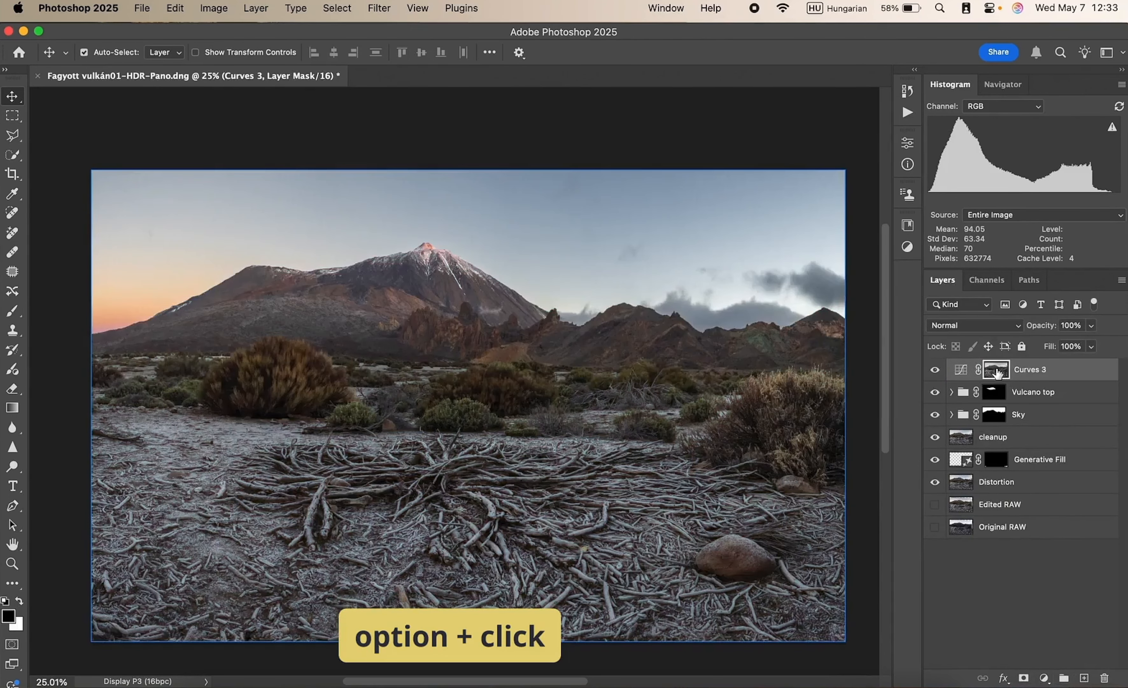
left_click(1001, 370, "alt")
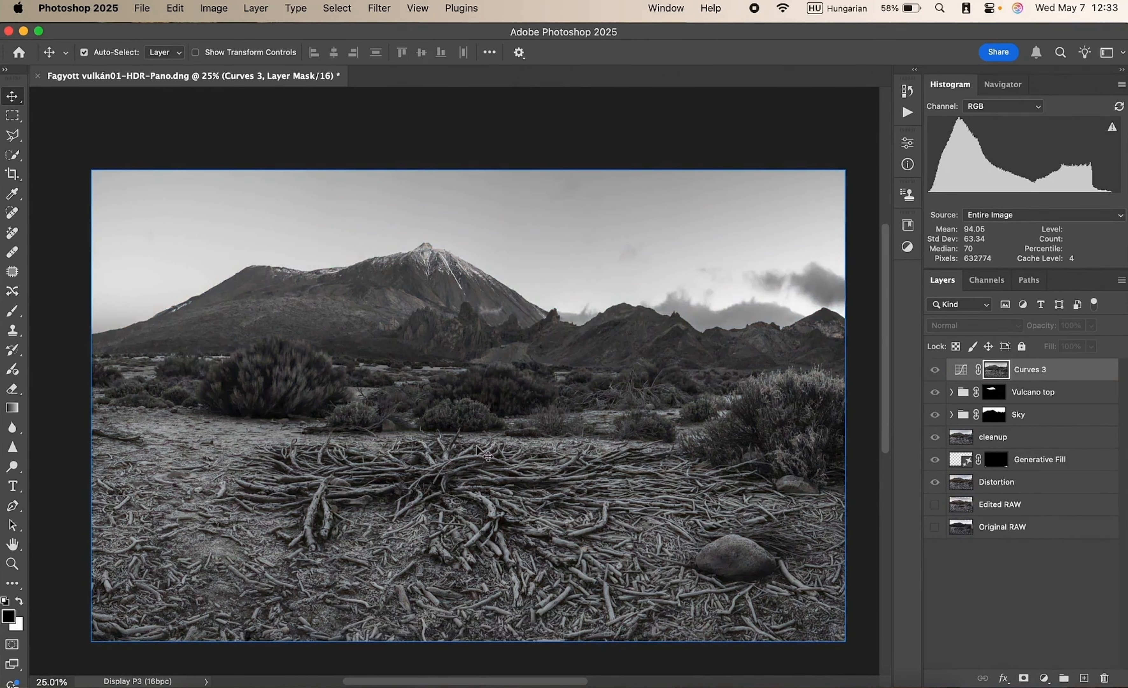
left_click(214, 8)
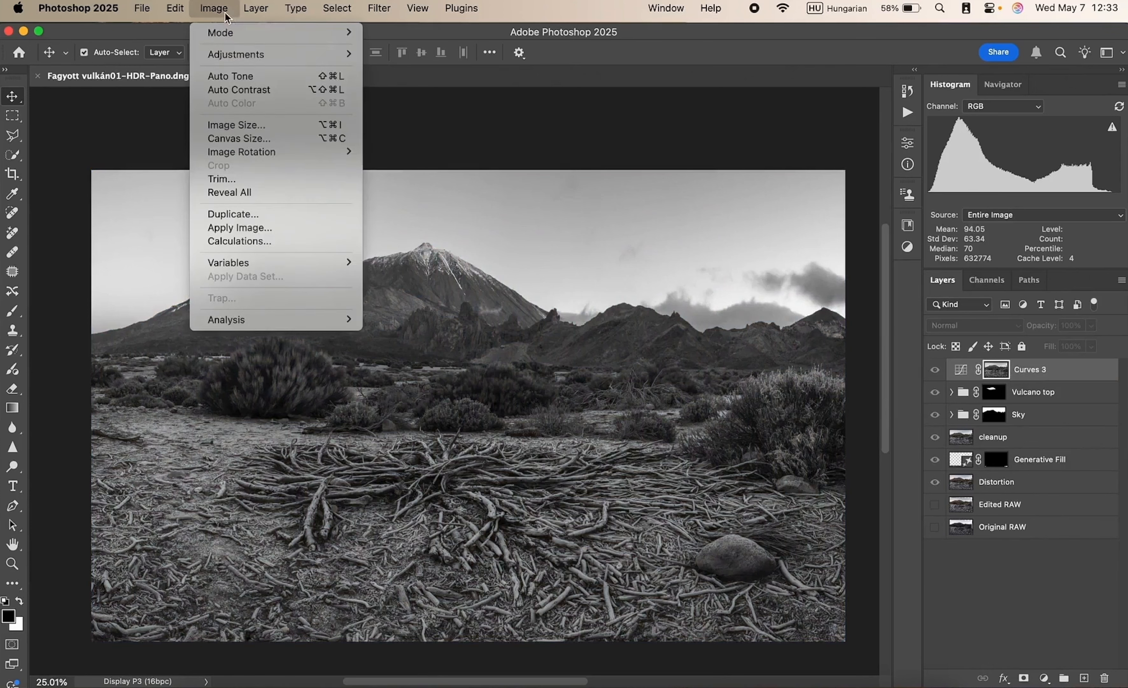
mouse_move(249, 59)
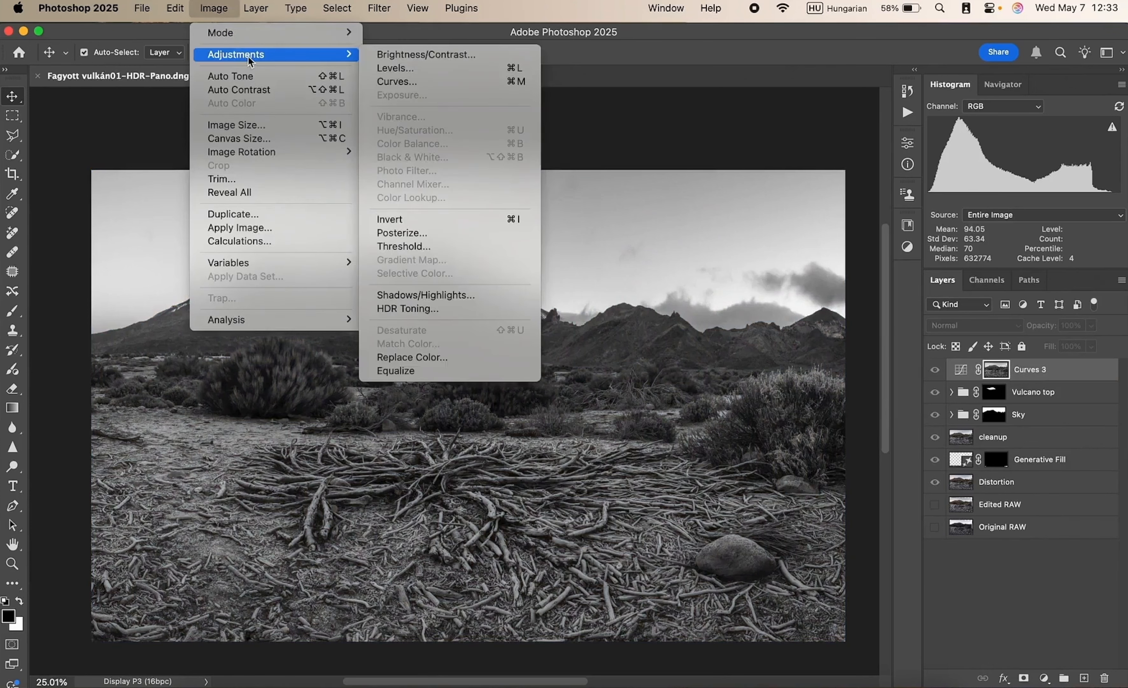
left_click(397, 81)
left_click_drag(613, 213, 391, 173)
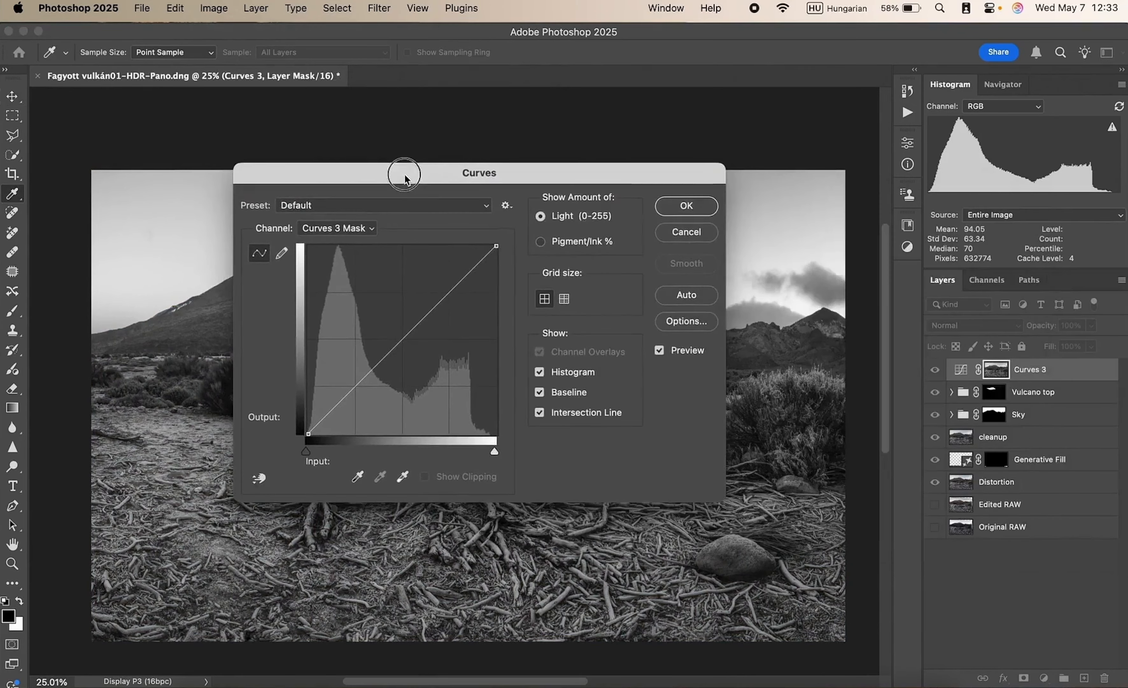
left_click(685, 230)
- Increase the contrast of the Curves 3 mask with Curves, setting the black input to 20 and the white input to 185
left_click(214, 8)
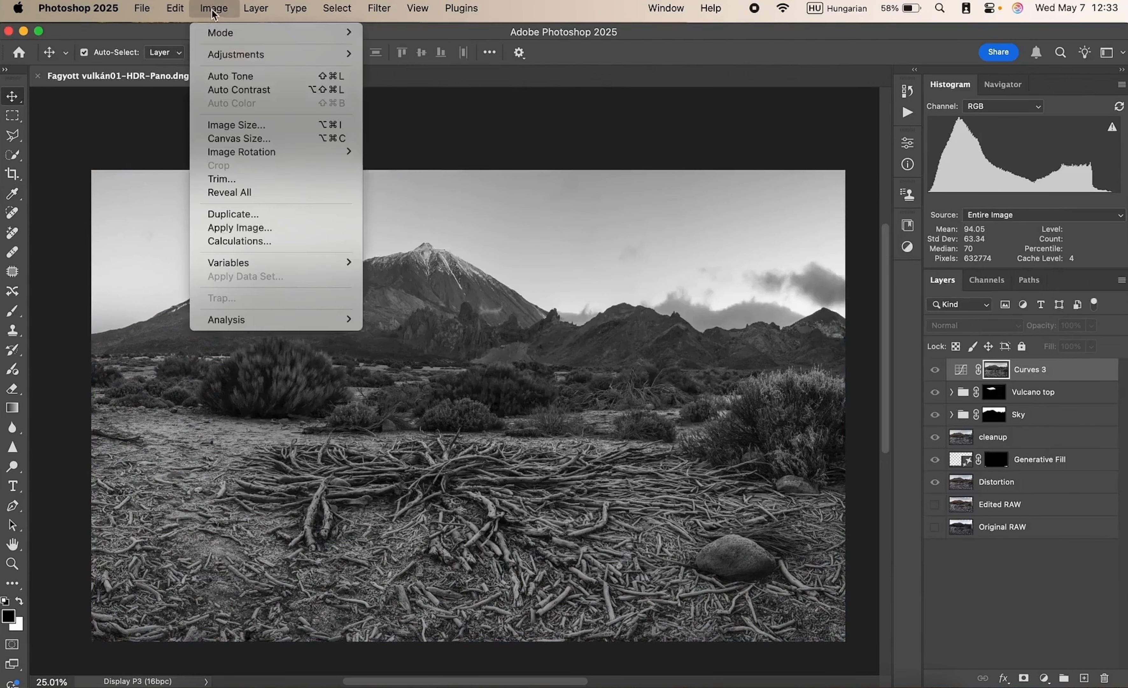
mouse_move(287, 54)
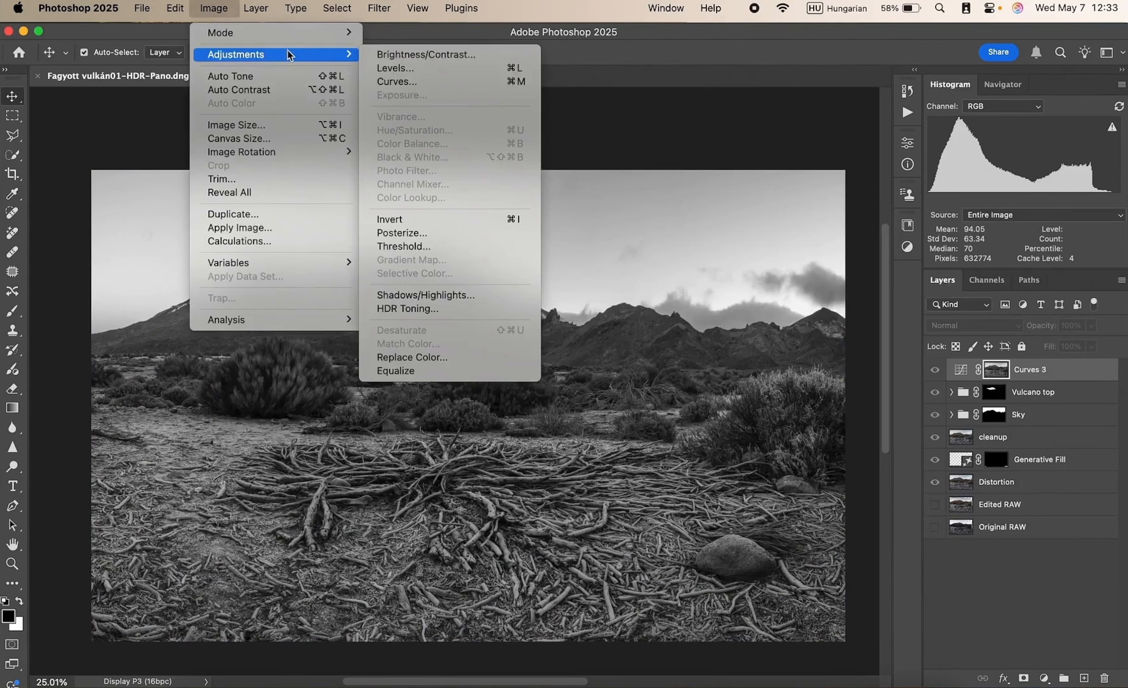
left_click(503, 82)
left_click_drag(479, 188, 1053, 191)
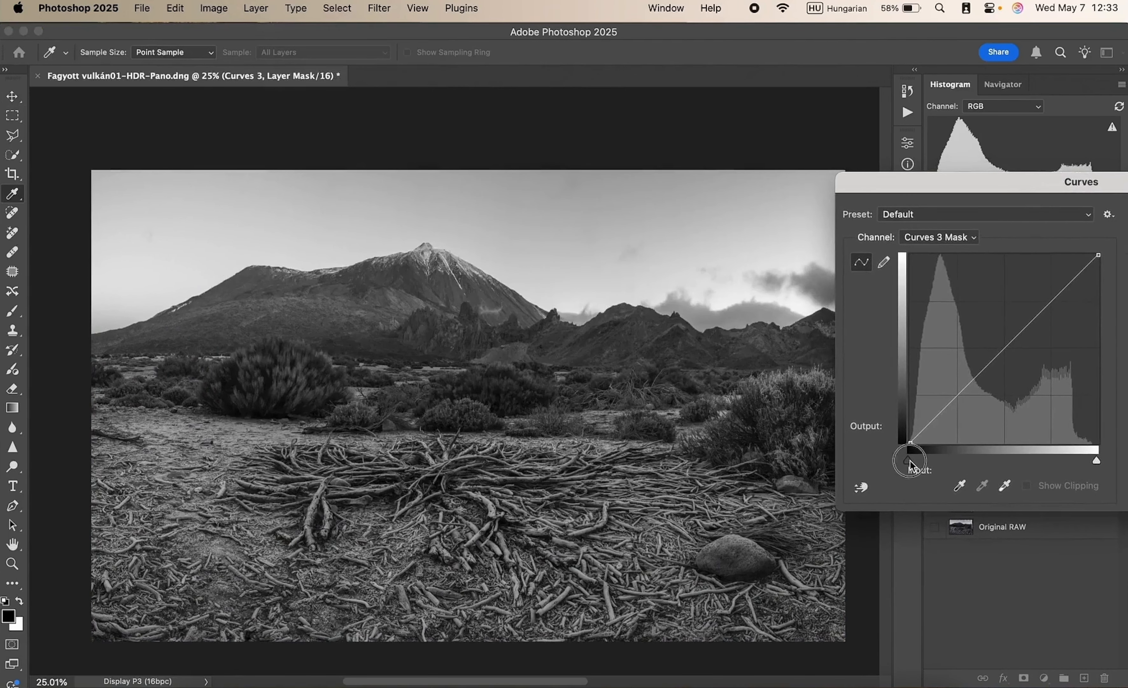
mouse_move(909, 460)
left_mouse_down()
mouse_move(934, 462)
mouse_move(922, 461)
left_mouse_up()
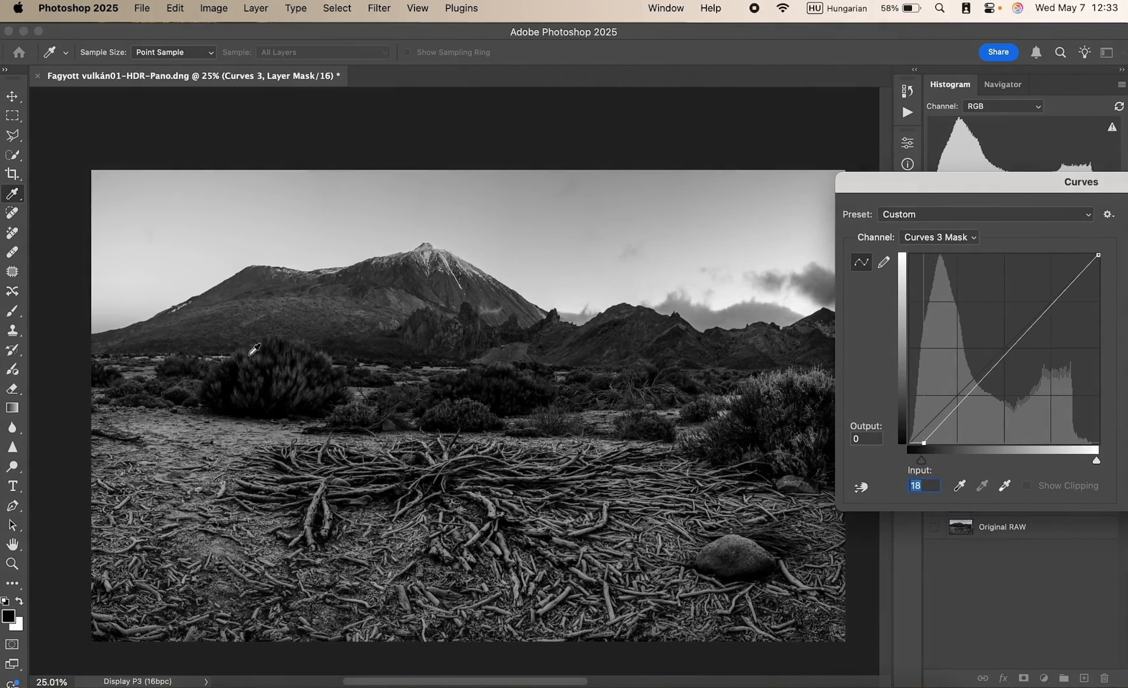
left_click_drag(1096, 461, 1047, 464)
left_click_drag(922, 464, 923, 465)
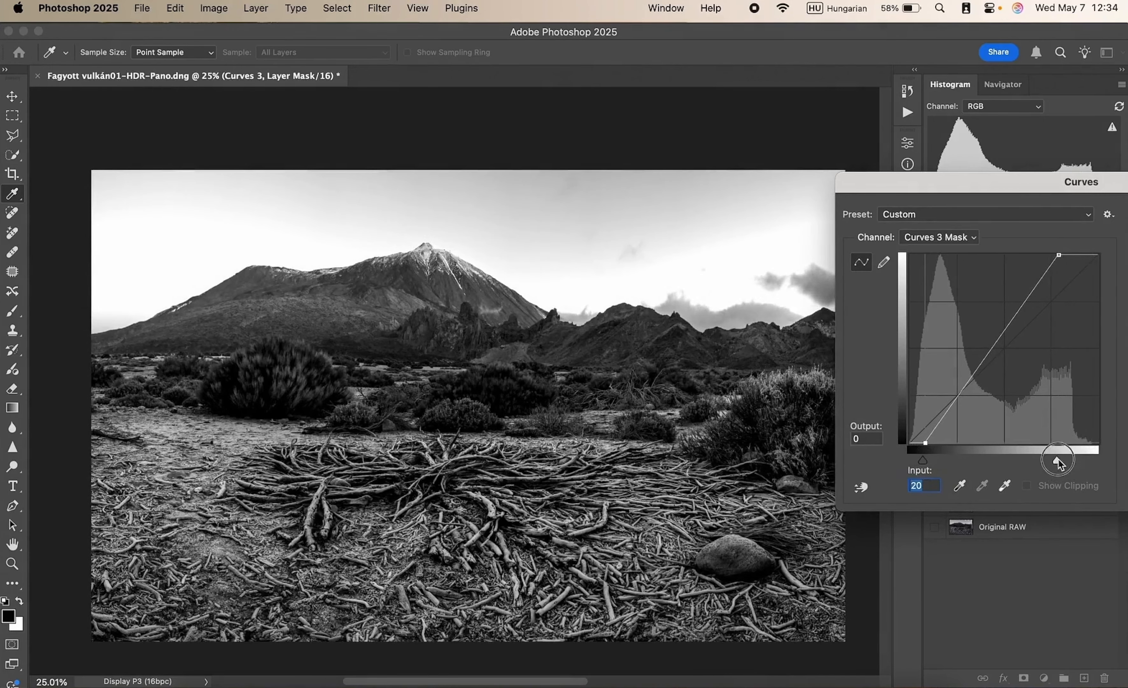
left_click_drag(1058, 460, 1046, 460)
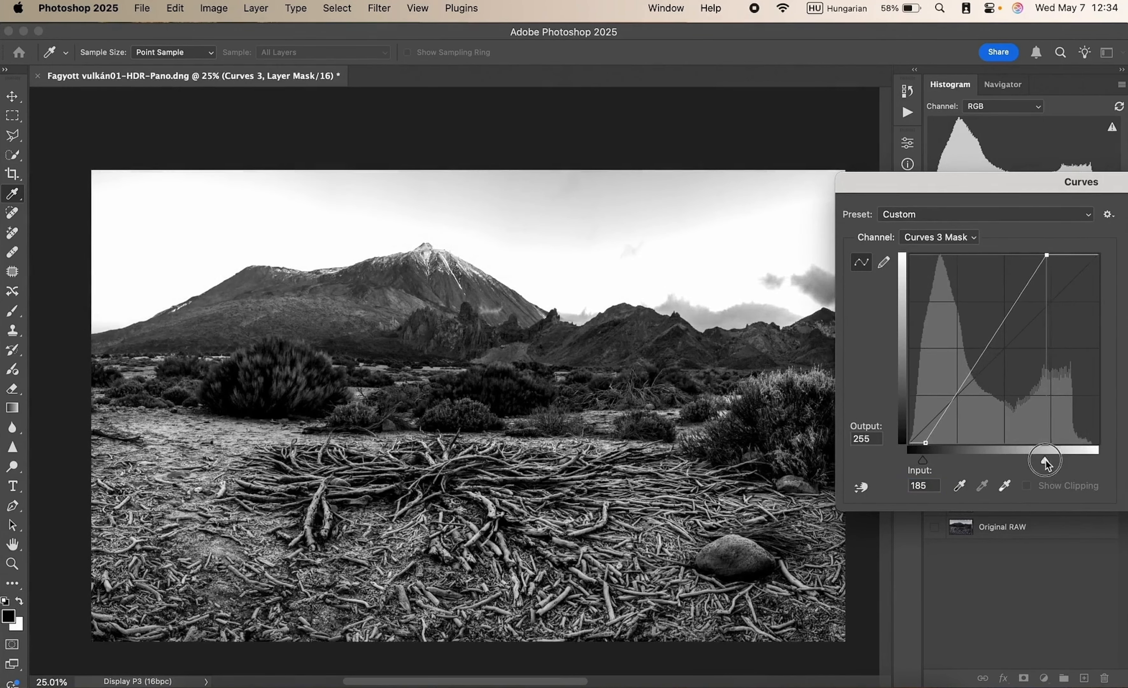
left_click_drag(1053, 181, 730, 178)
left_click(966, 216)
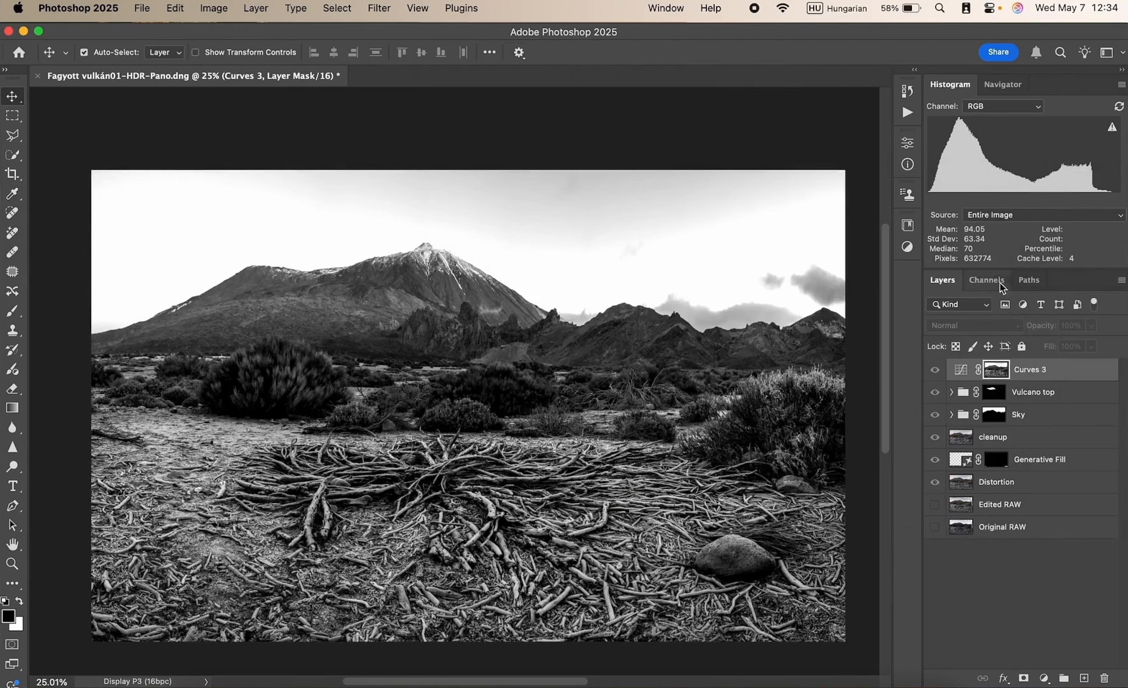
- Open the Curves 3 adjustment and set its RGB white point to input 193, output 255
left_click(962, 373)
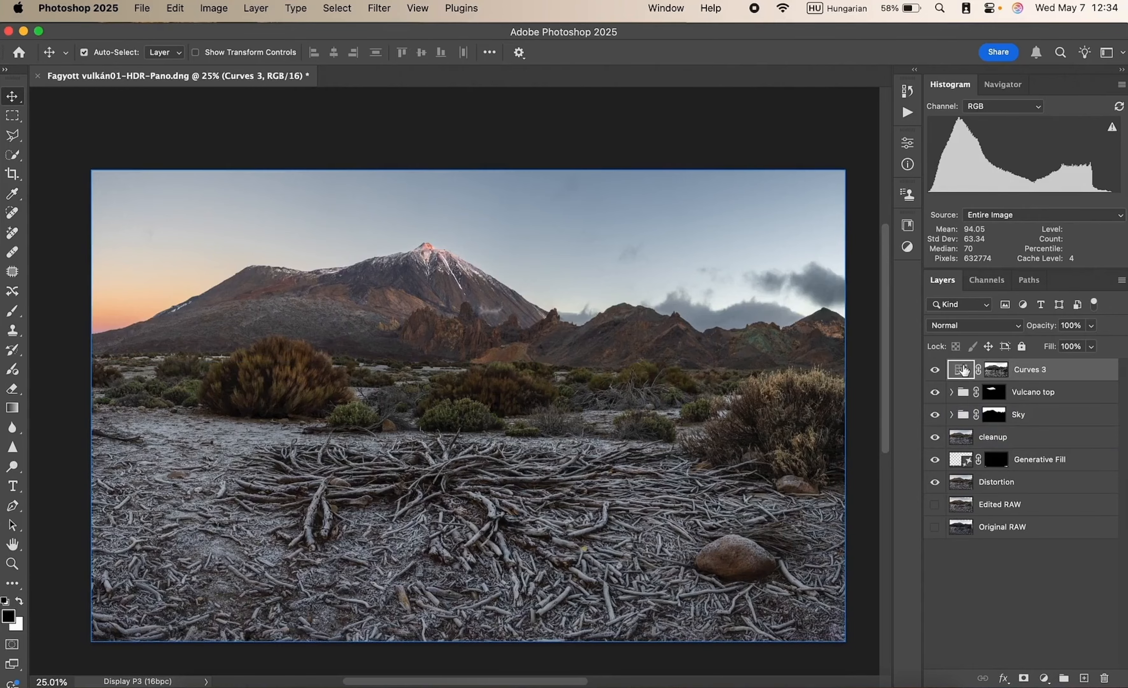
double_click(960, 369)
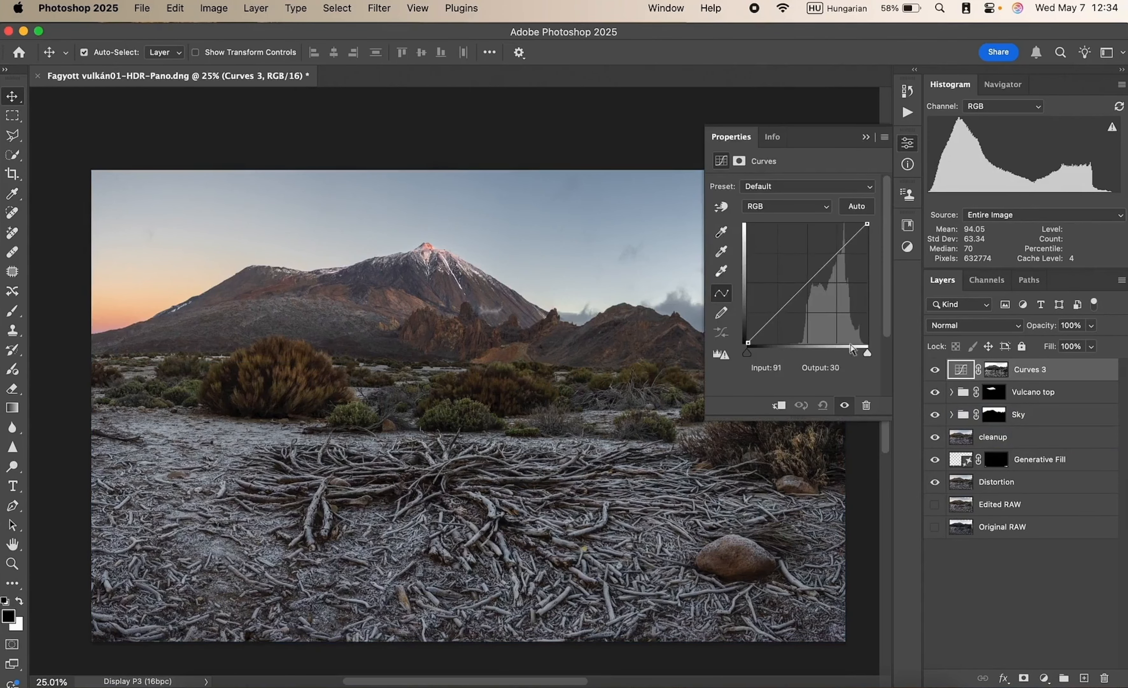
left_click_drag(869, 355, 839, 358)
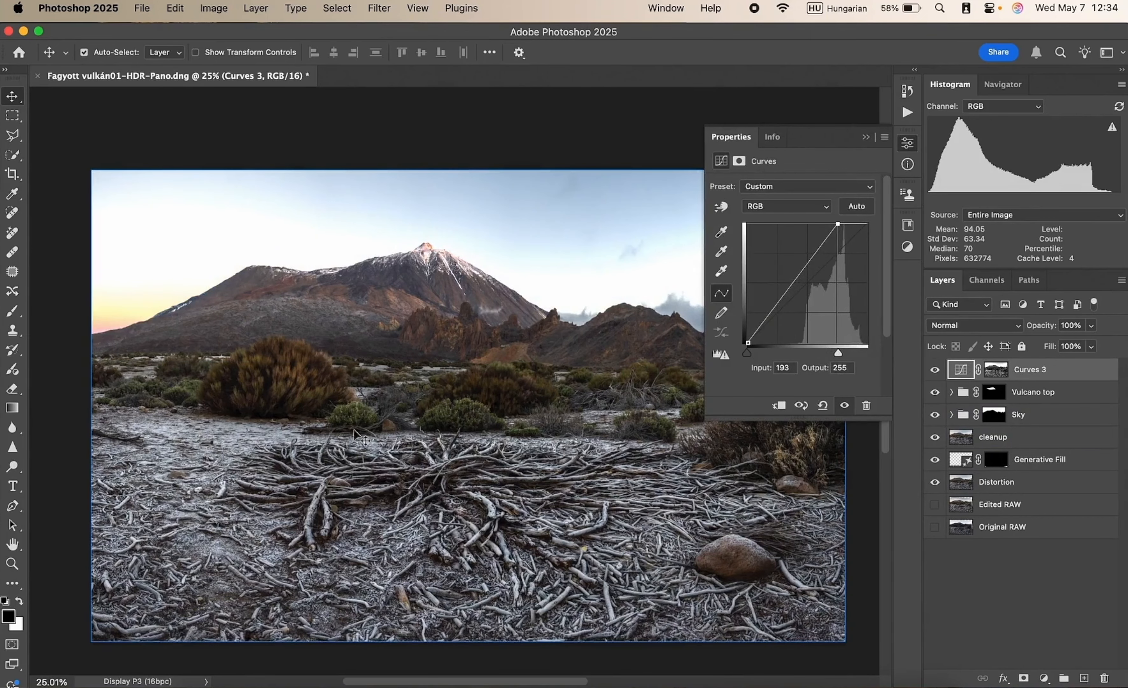
- Shape the Curves 3 RGB curve with a shadow point at input 32, output 34 and a midtone point at input 98, output 161
scroll(373, 505, "up", 5)
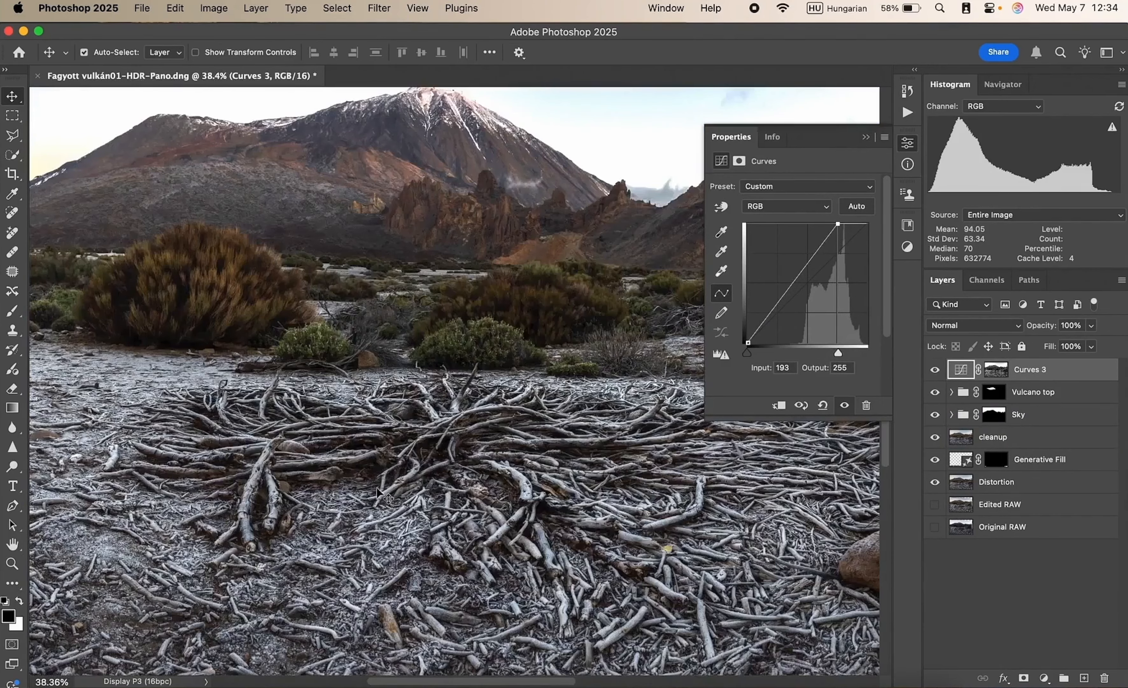
scroll(377, 492, "left", 4)
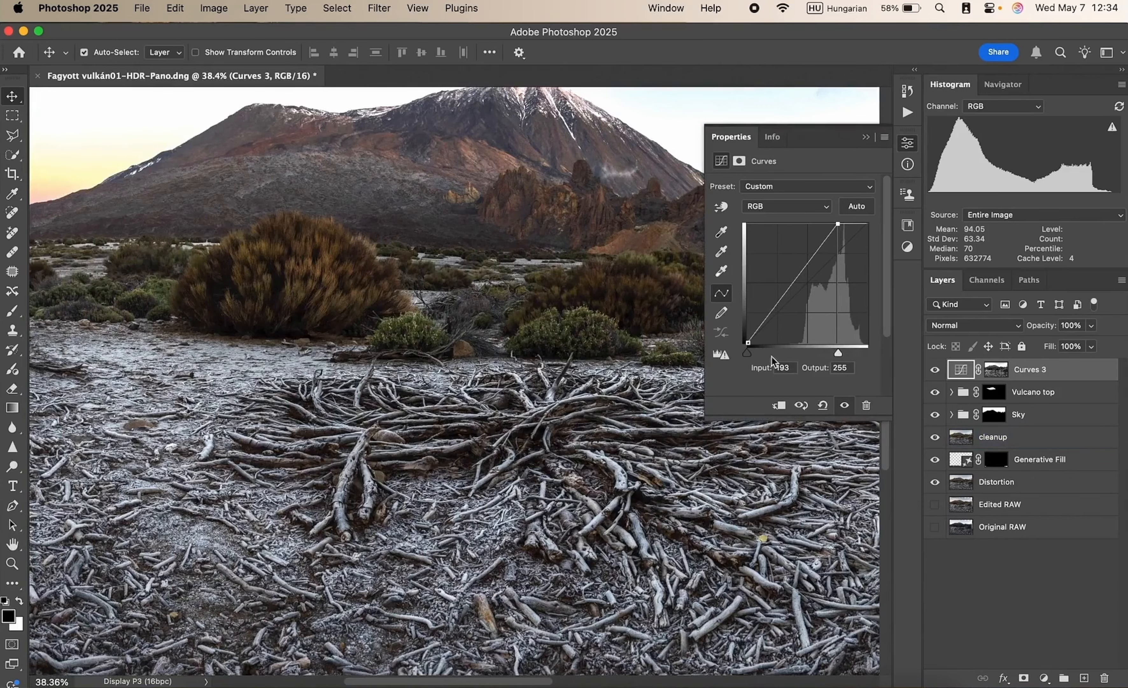
left_click(762, 328)
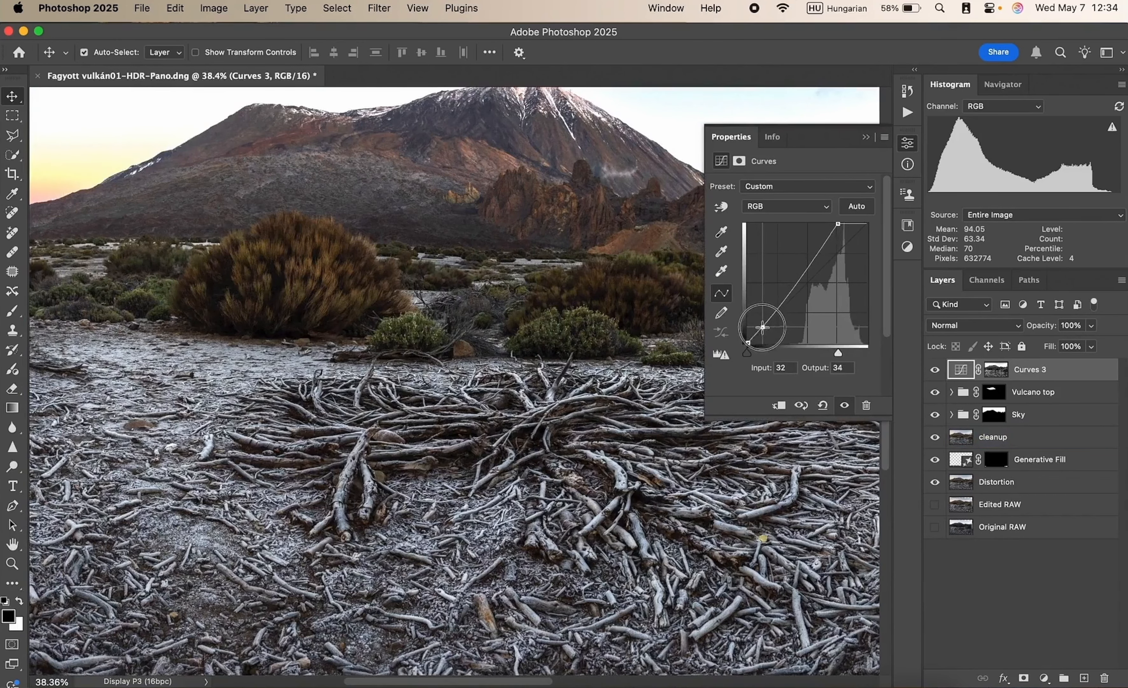
left_click_drag(797, 280, 794, 268)
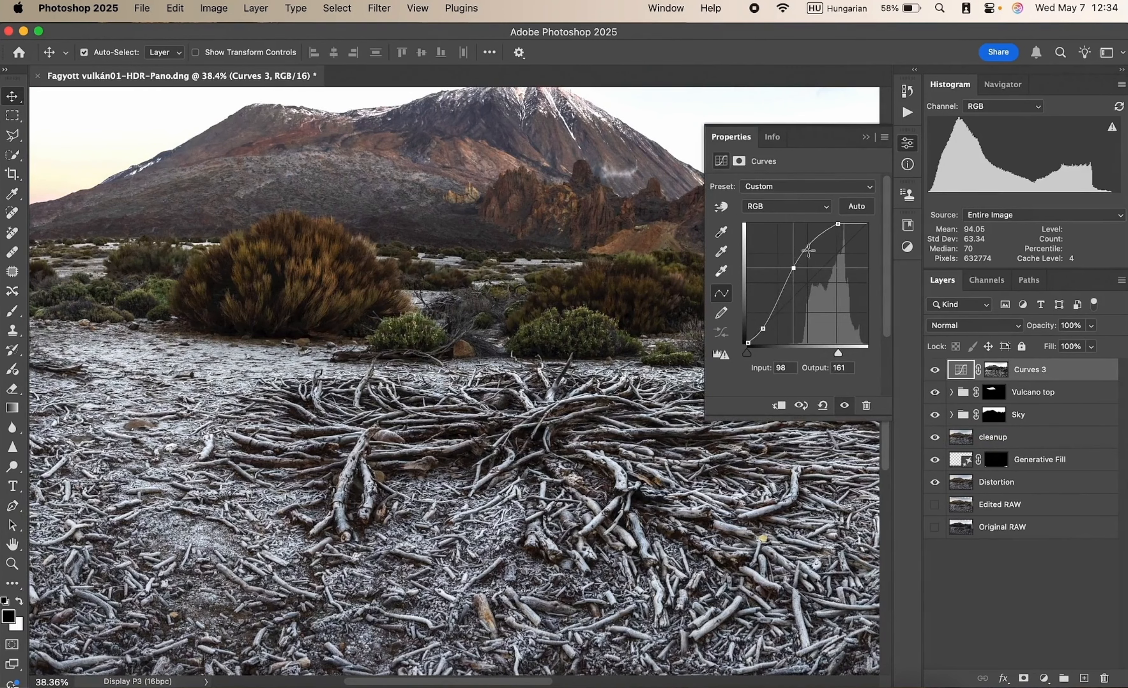
left_click(866, 137)
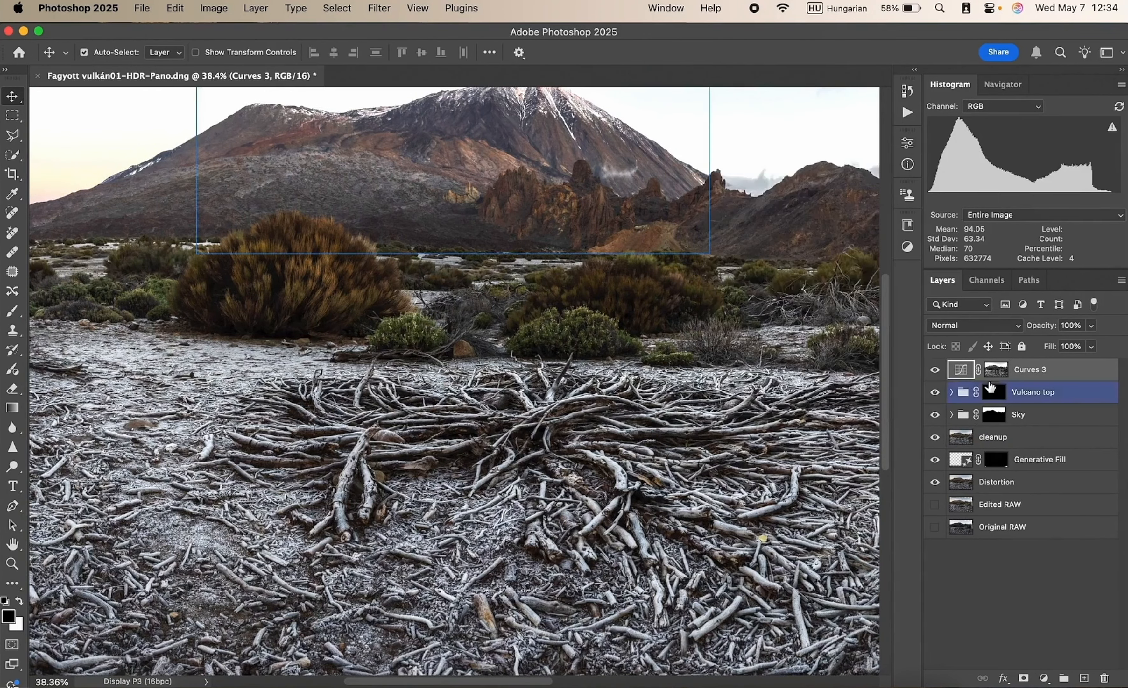
- Examine the effect of Curves 3 on the branches and ground by hiding and showing the layer
left_click(935, 370)
left_click(936, 370)
left_click(935, 370)
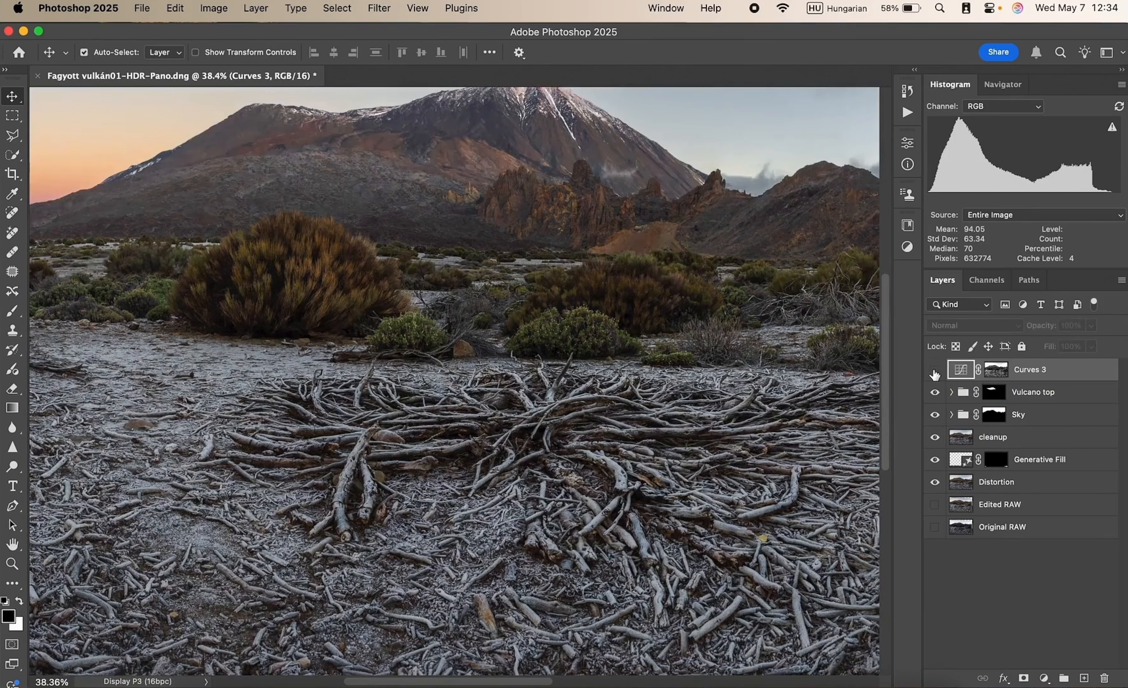
left_click(935, 370)
left_click(935, 370)
left_click(936, 370)
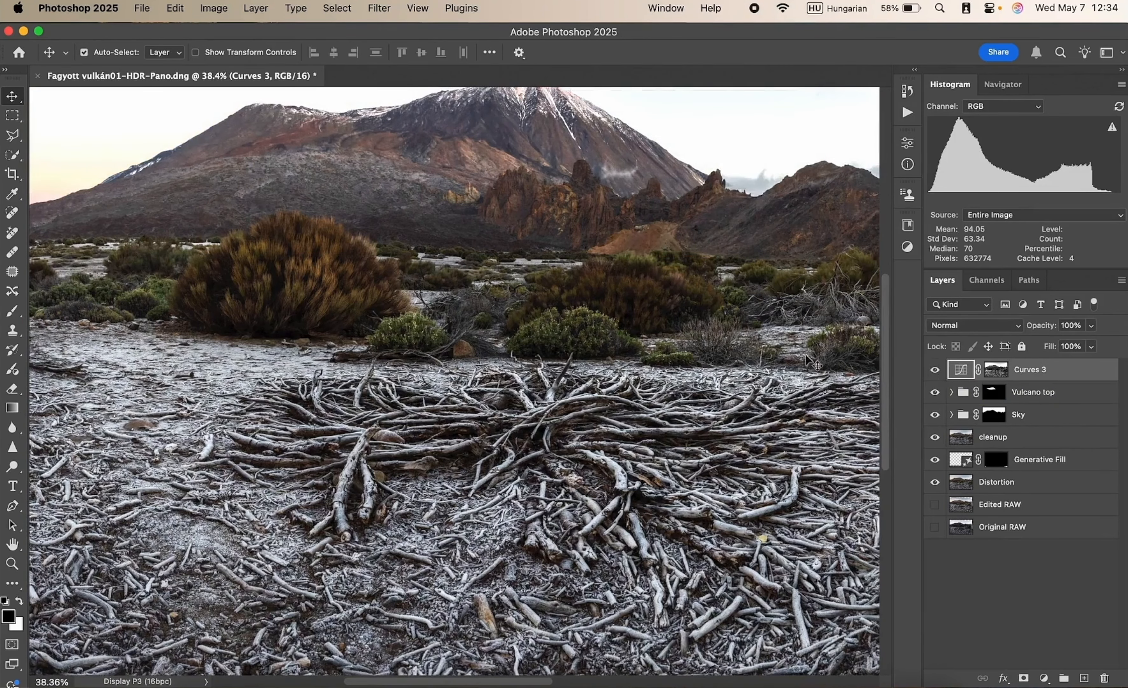
- Fit the whole image in view and place the Curves 3 layer in a new group
scroll(486, 503, "down", 5)
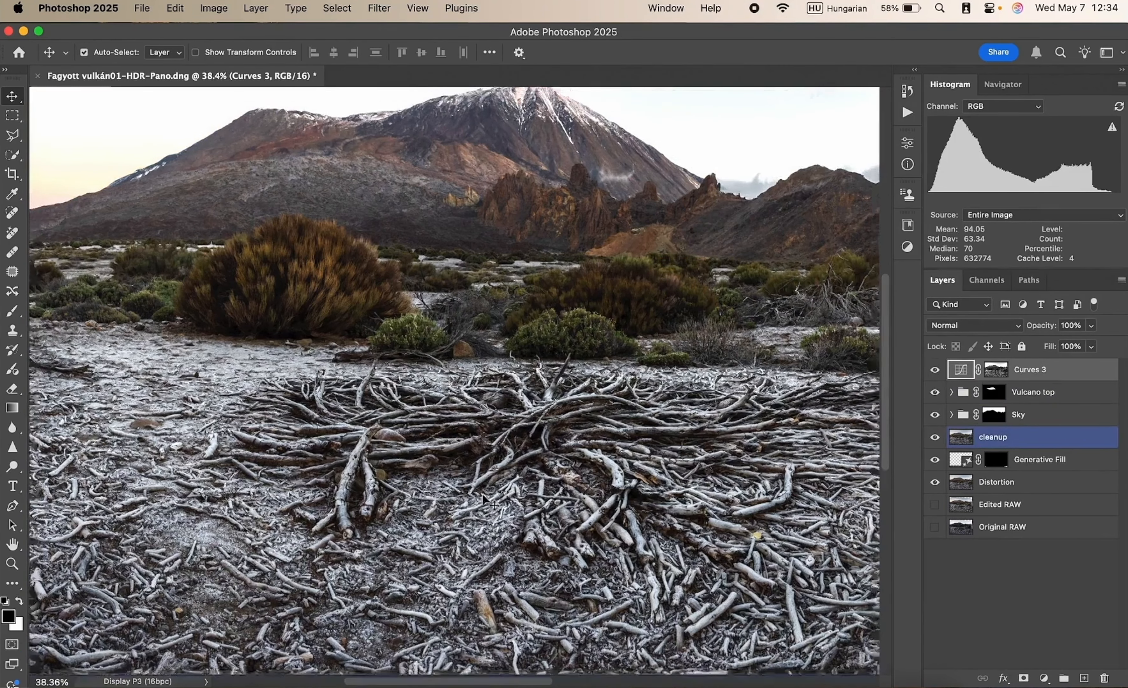
key("super+0")
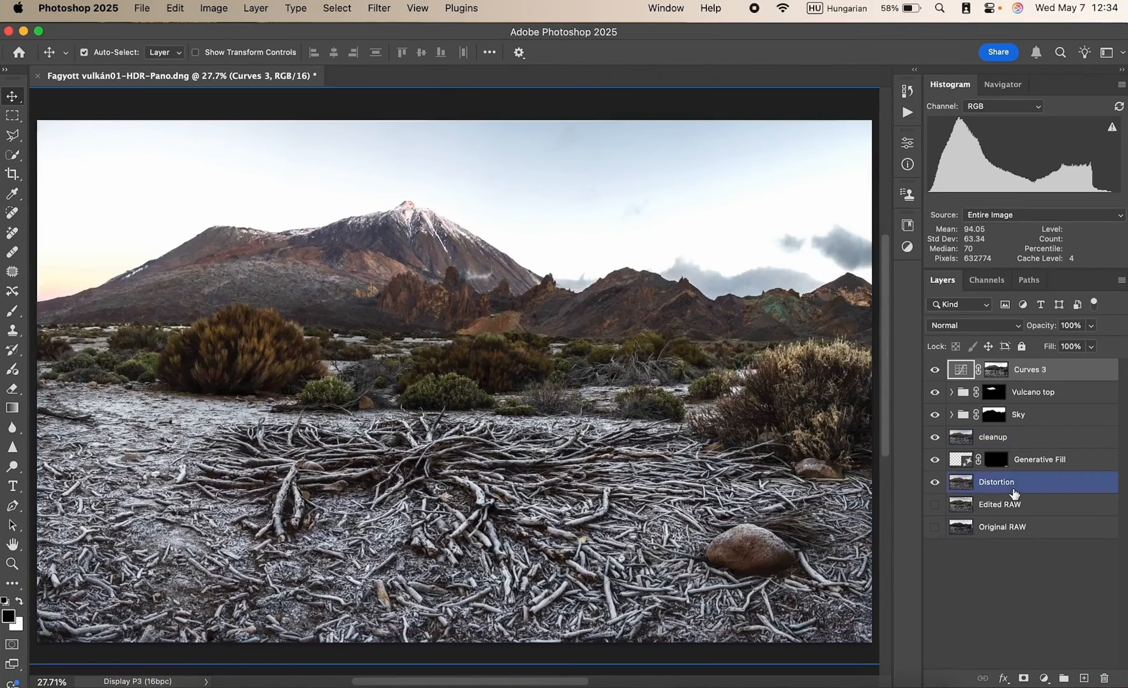
left_click_drag(1094, 376, 1064, 678)
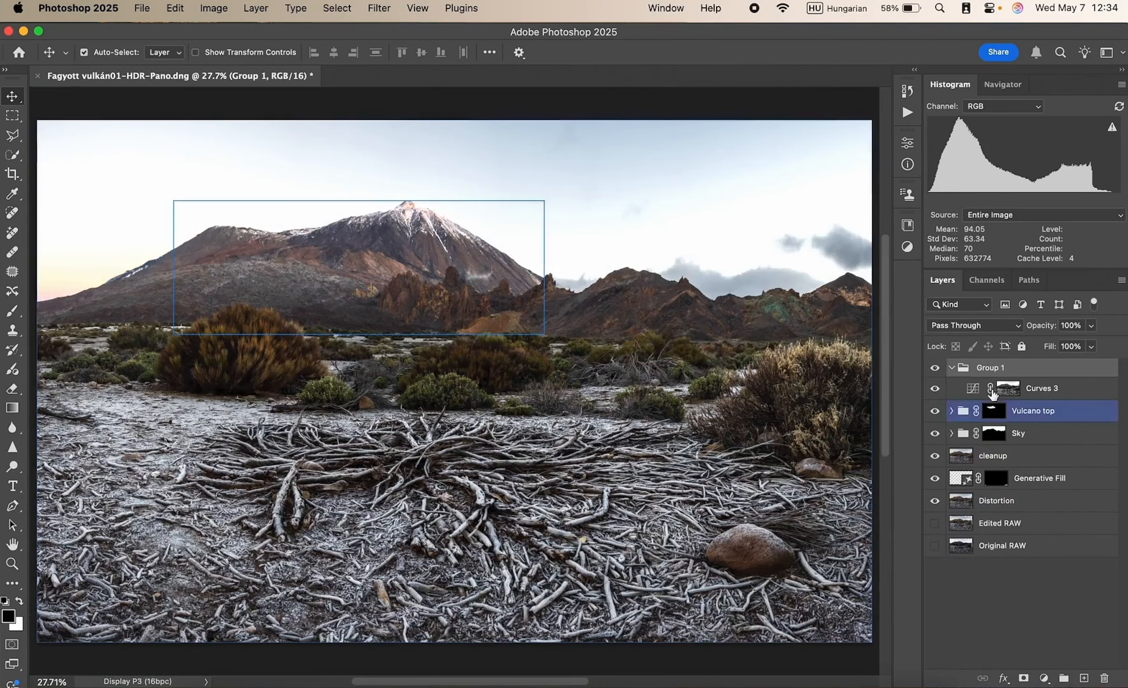
- Rename the new group as Foreground and add a black mask that hides its effect
double_click(984, 367)
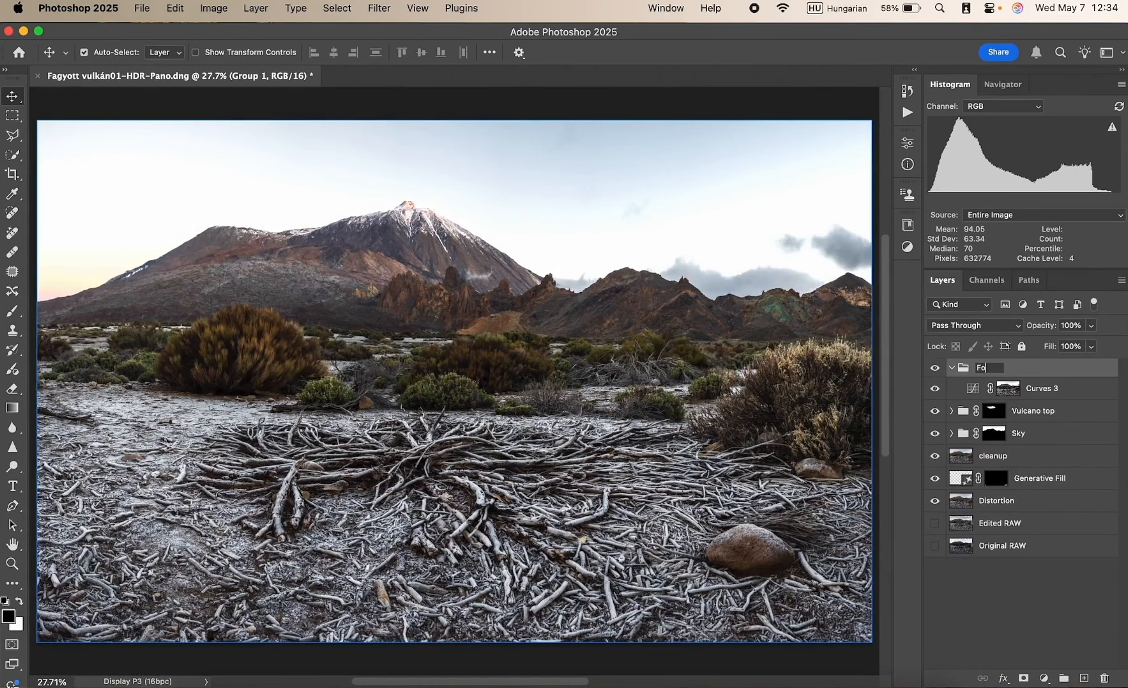
type("Foreground")
key("Return")
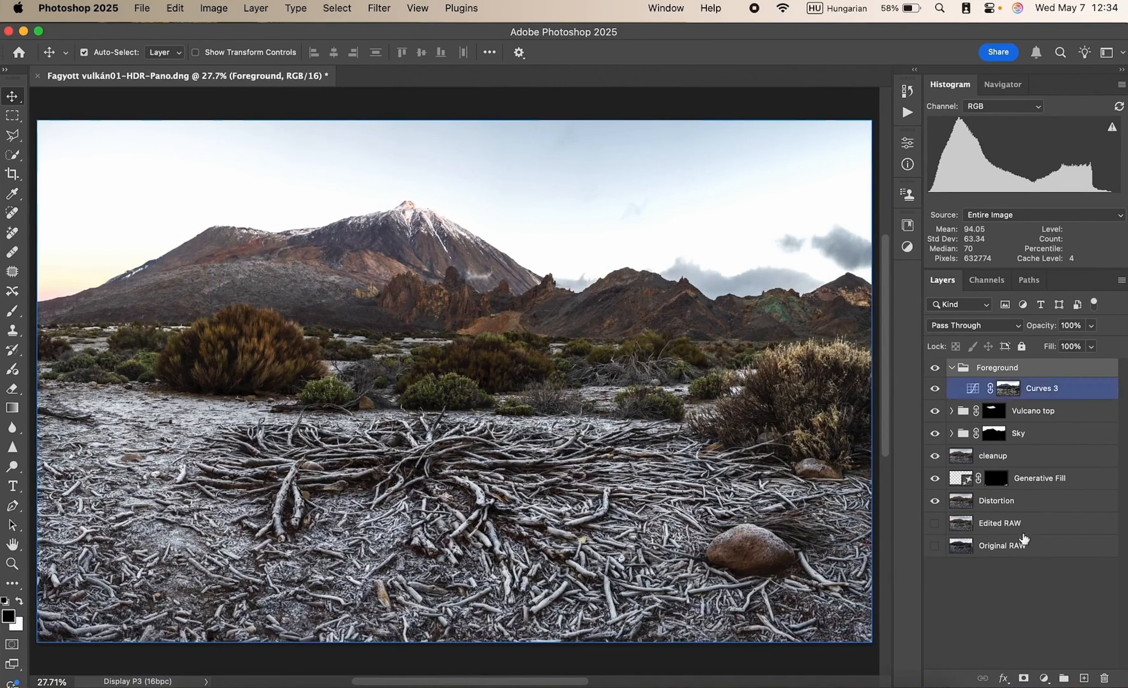
left_click(1024, 679, "alt")
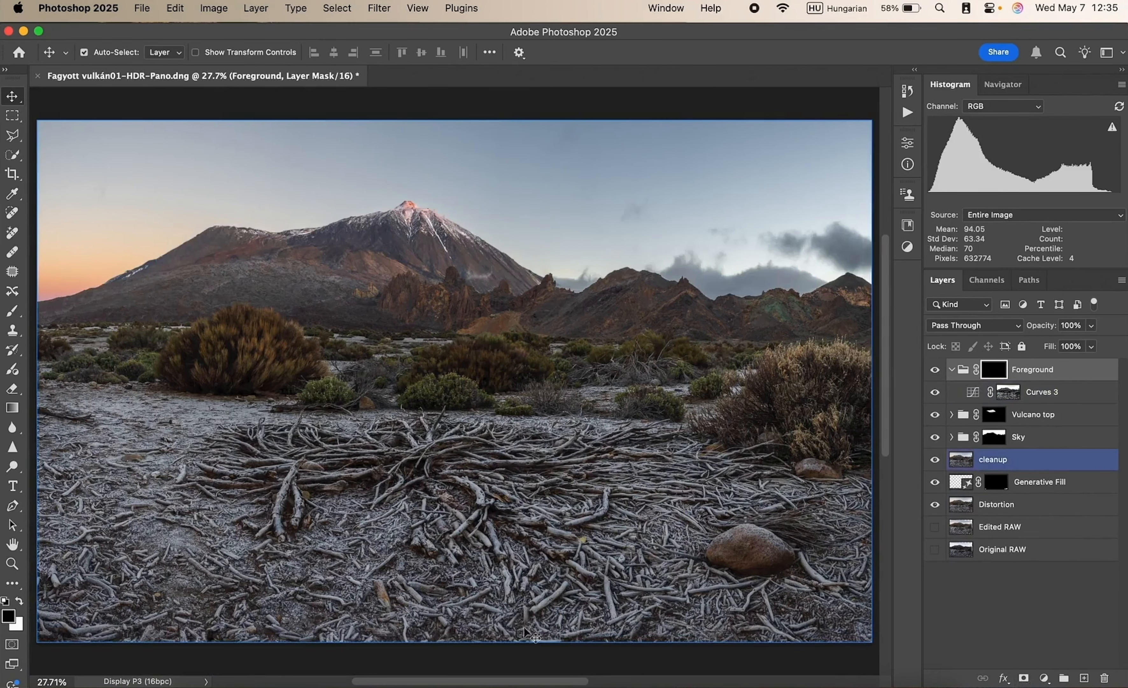
- Paint white over the branches and frosty ground on the Foreground group mask with a soft brush, size 1400, opacity 30%
left_click(12, 313)
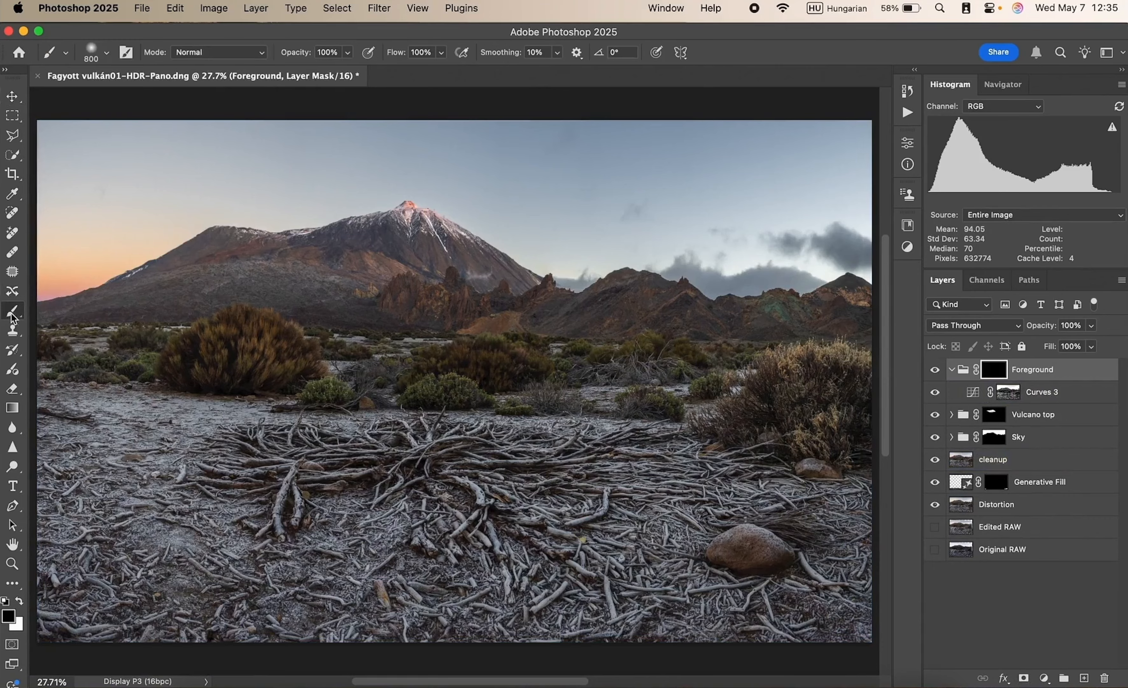
left_click(20, 601)
left_click_drag(298, 479, 680, 478)
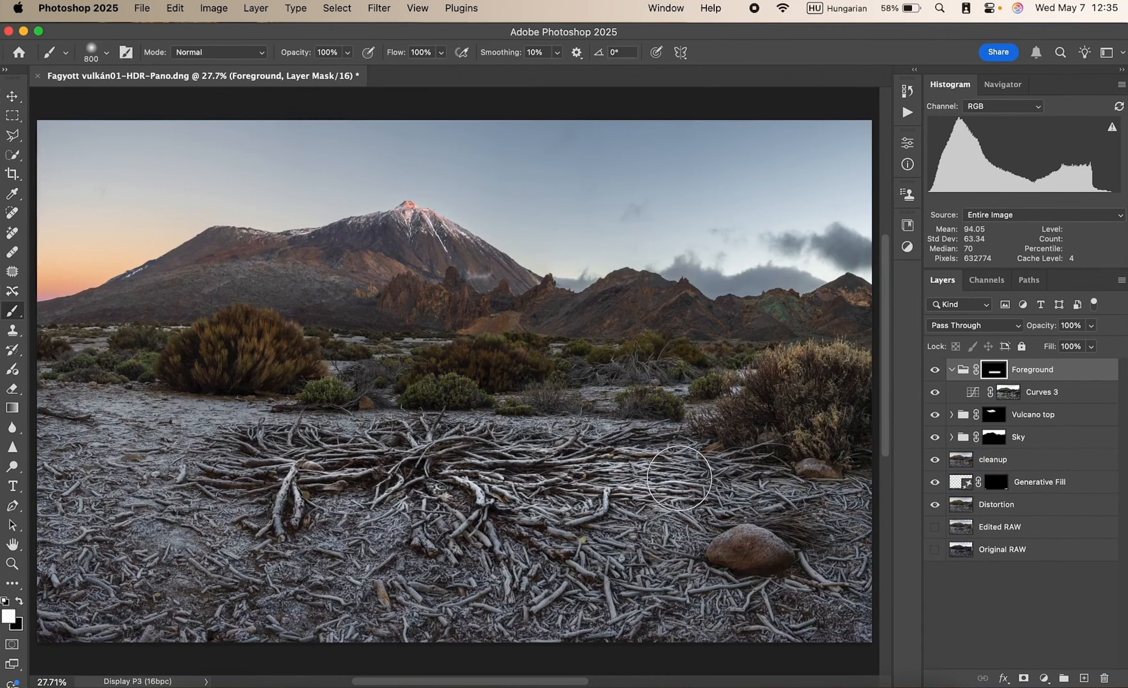
key("super+z")
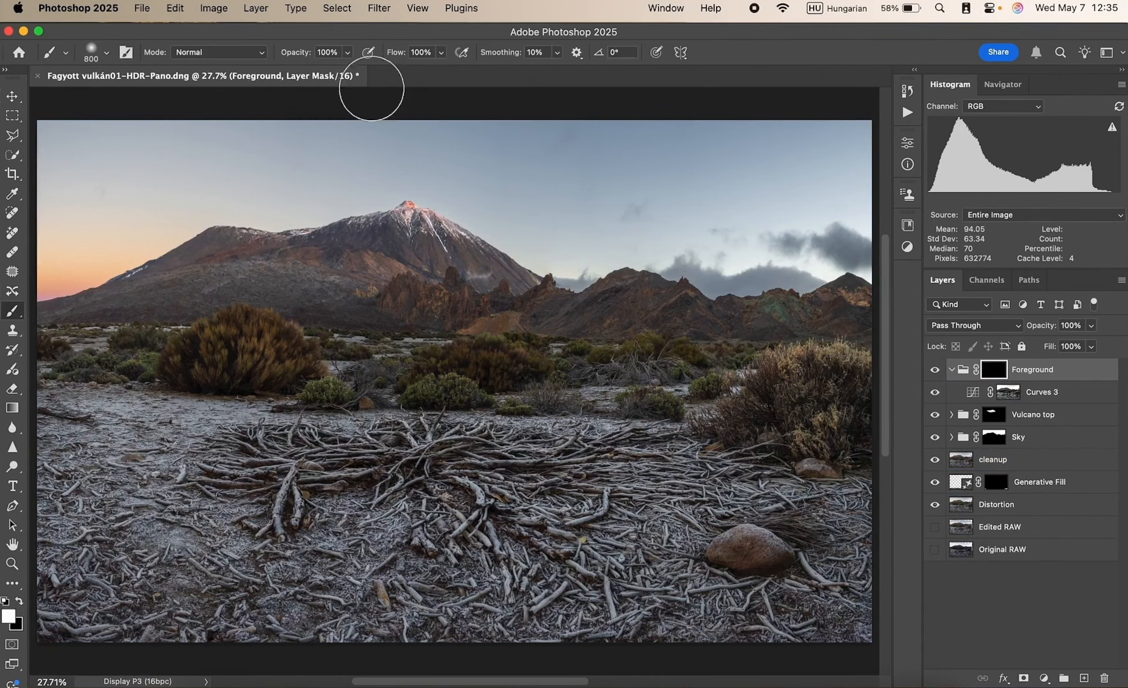
left_click_drag(298, 59, 246, 57)
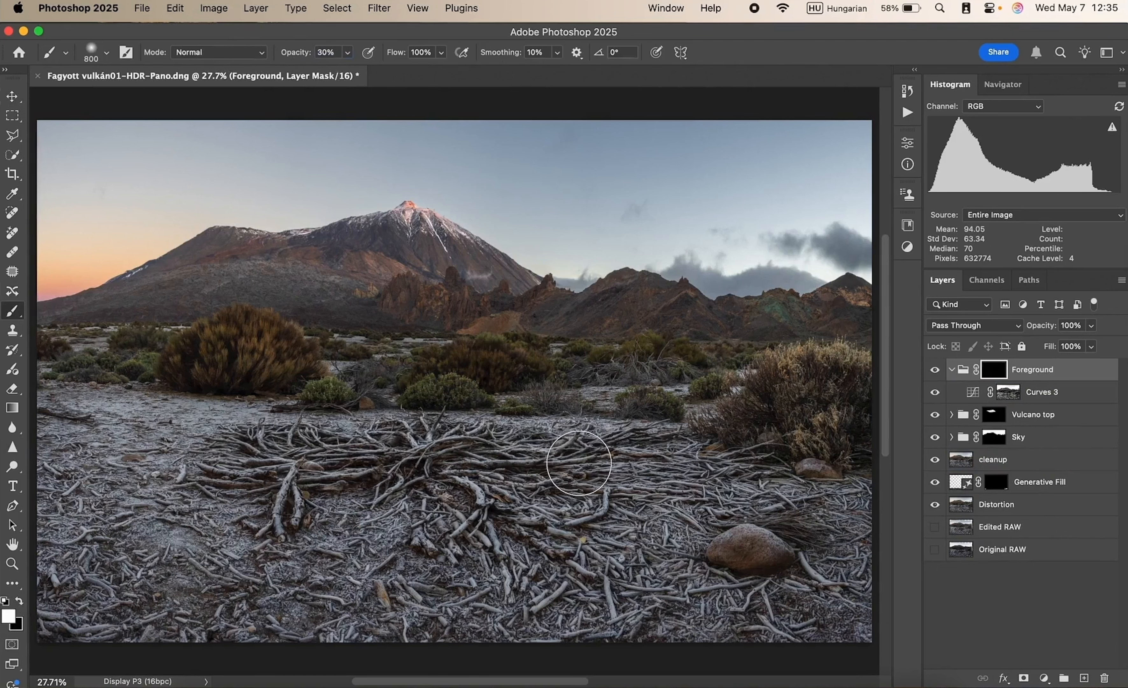
key("bracketright")
key("bracketright")
key("bracketright")
key("bracketright")
key("bracketright")
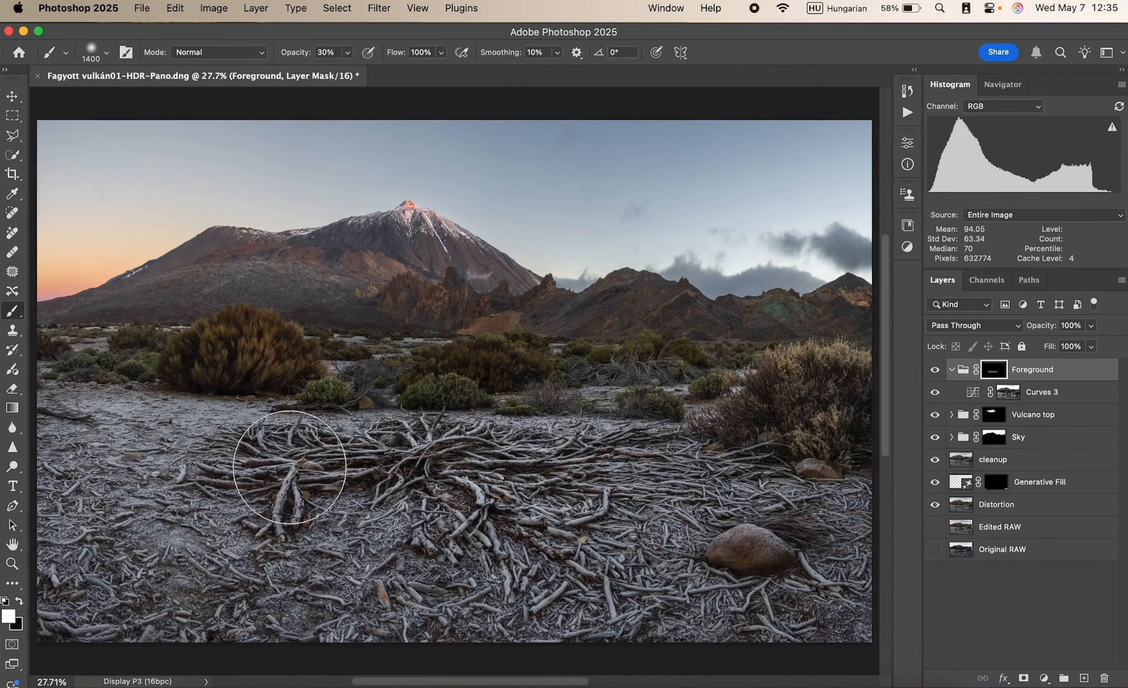
mouse_move(443, 549)
left_mouse_down()
mouse_move(237, 478)
mouse_move(482, 479)
mouse_move(348, 452)
mouse_move(602, 517)
left_mouse_up()
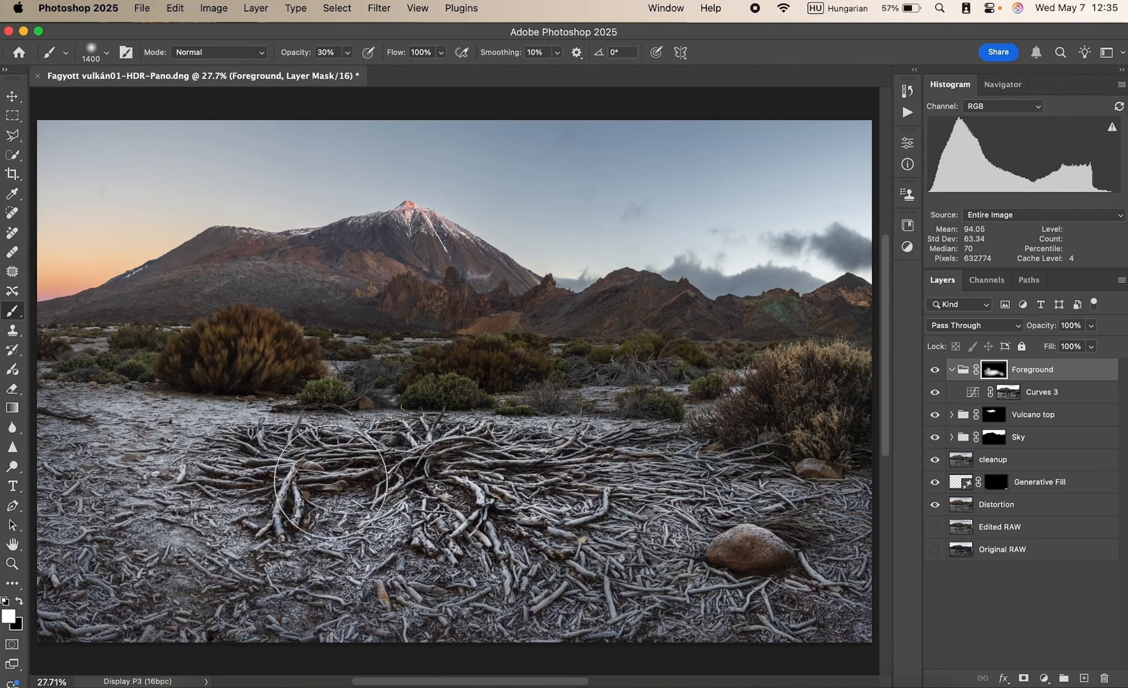
scroll(278, 482, "left", 10)
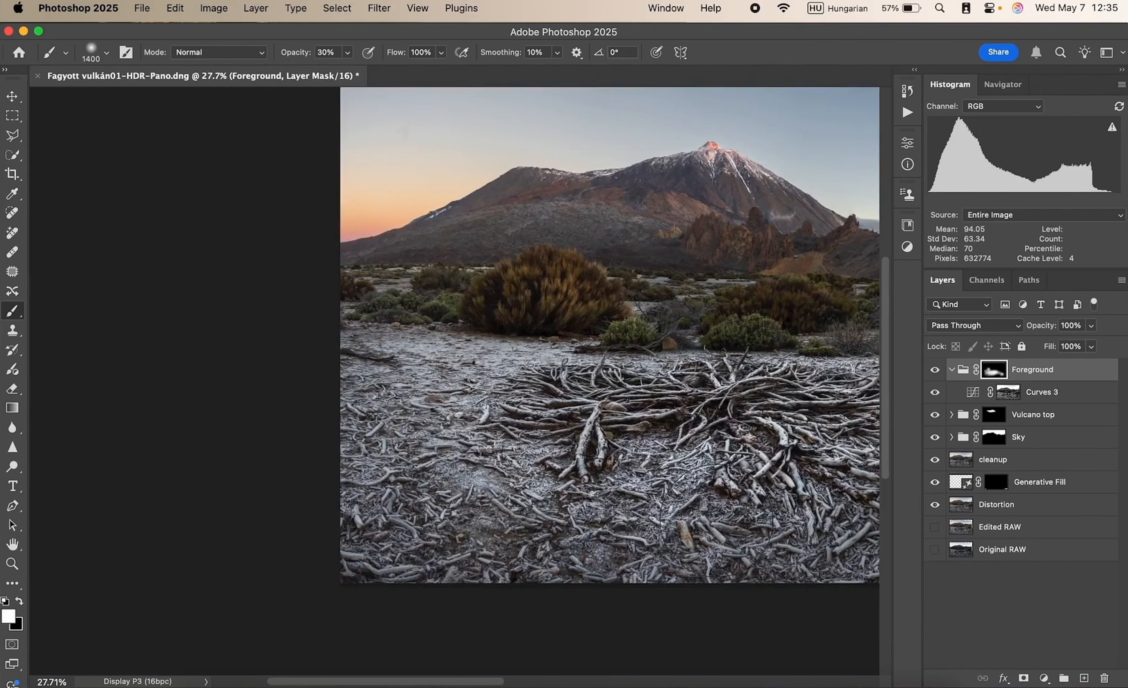
scroll(716, 521, "right", 10)
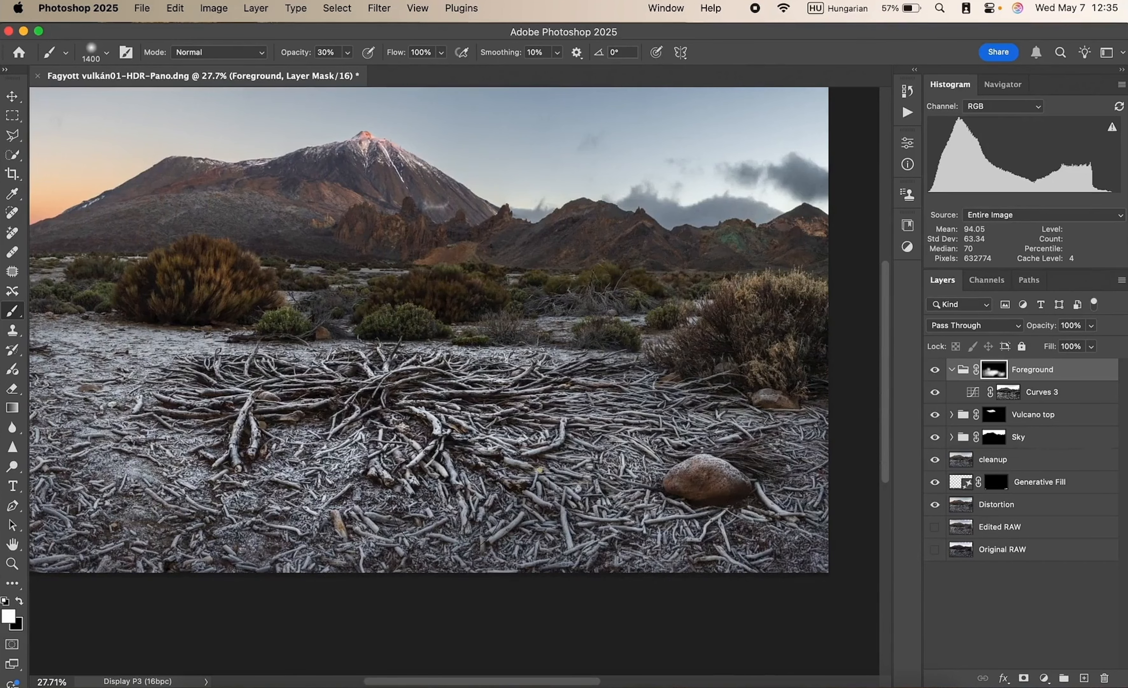
scroll(454, 349, "left", 4)
scroll(454, 350, "up", 2)
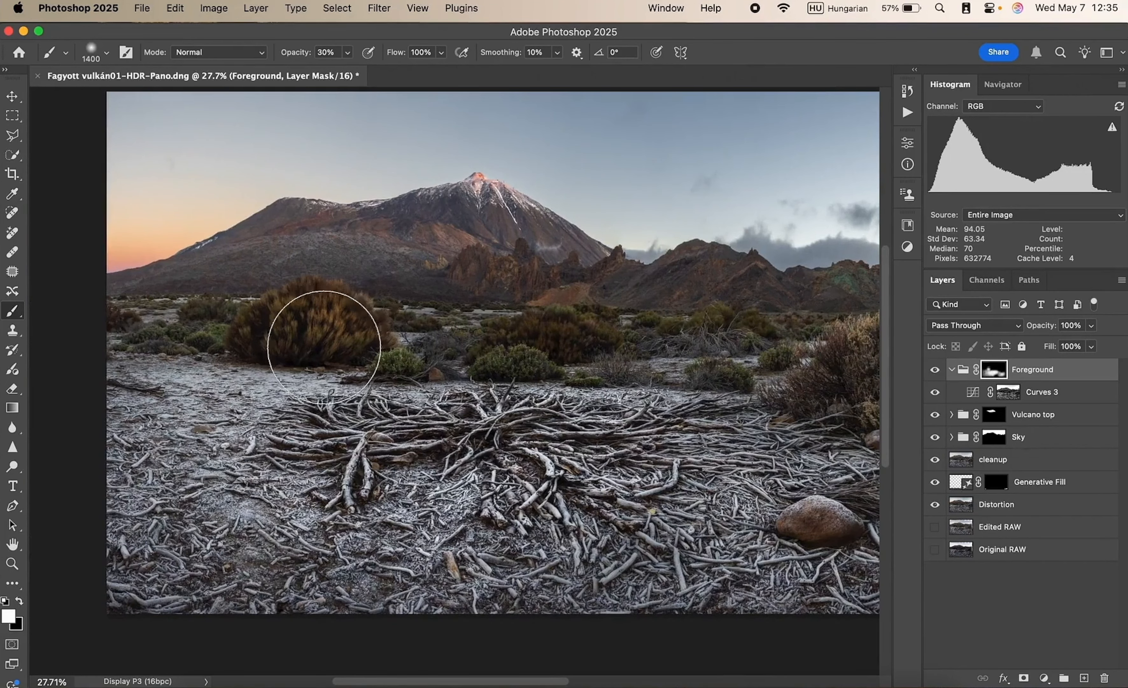
- Examine the Foreground group's effect by hiding and showing it, fit the whole image in view and collapse the group
left_click(936, 370)
left_click(936, 370)
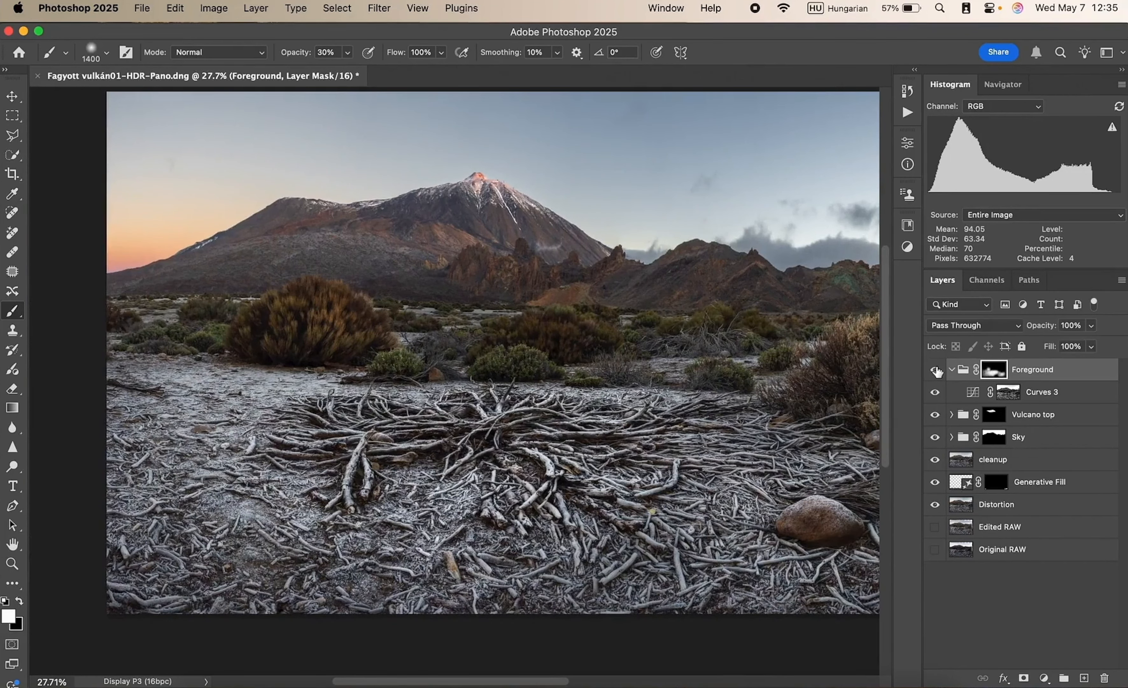
left_click(936, 370)
left_click(936, 369)
left_click(936, 370)
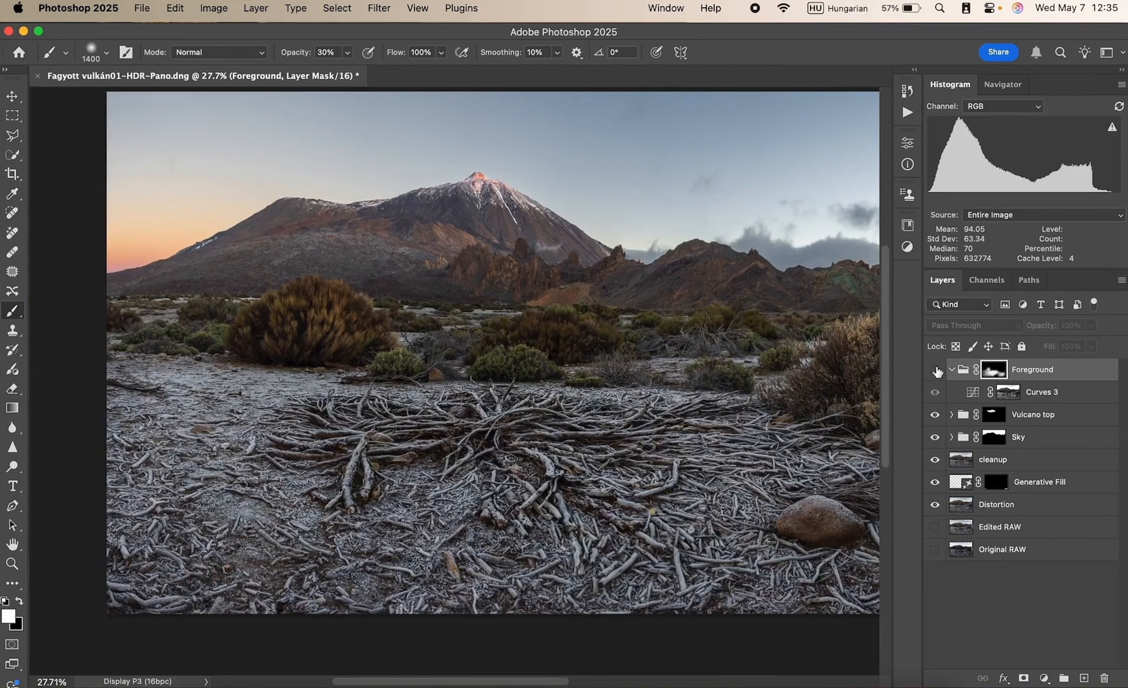
left_click(935, 370)
key("super+0")
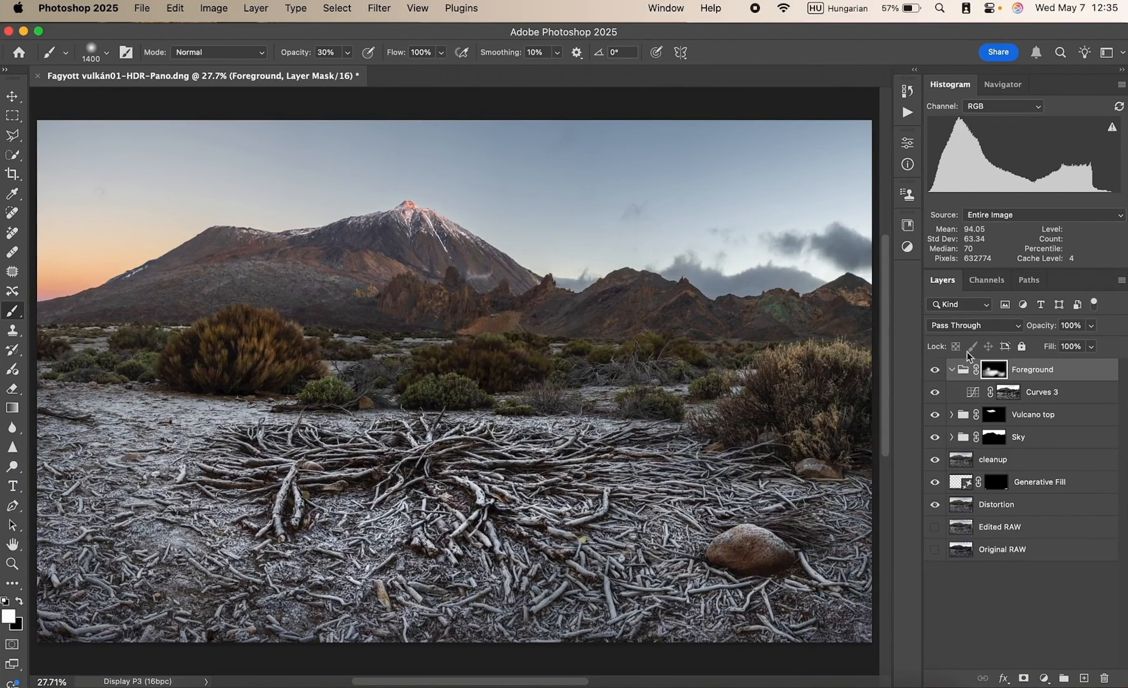
left_click(952, 370)
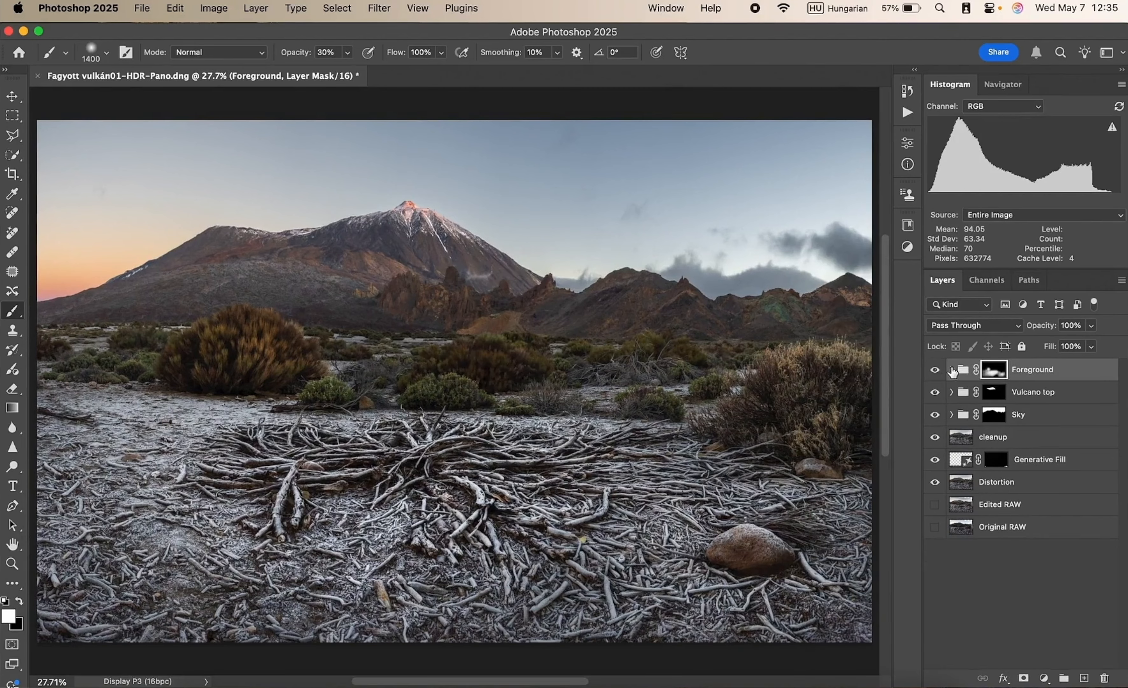
- Compare the Red, Green, Blue and saved RGB alpha channels in grayscale to judge their contrast for masking
left_click(987, 279)
left_click(1021, 326)
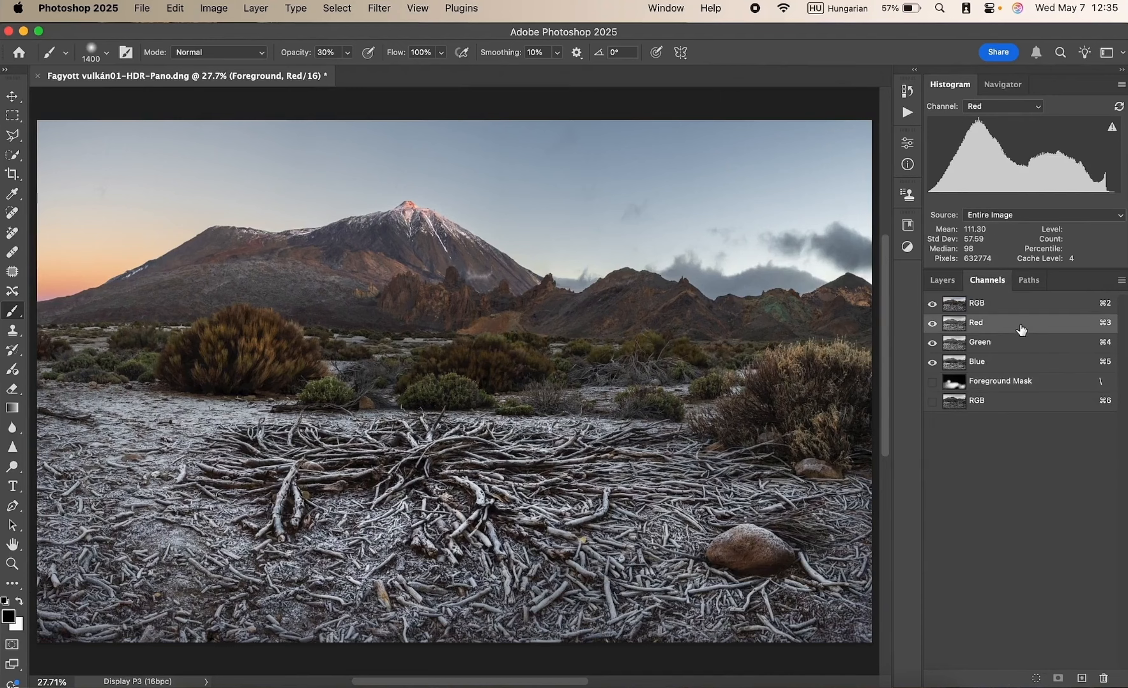
left_click(933, 305)
left_click(1025, 347)
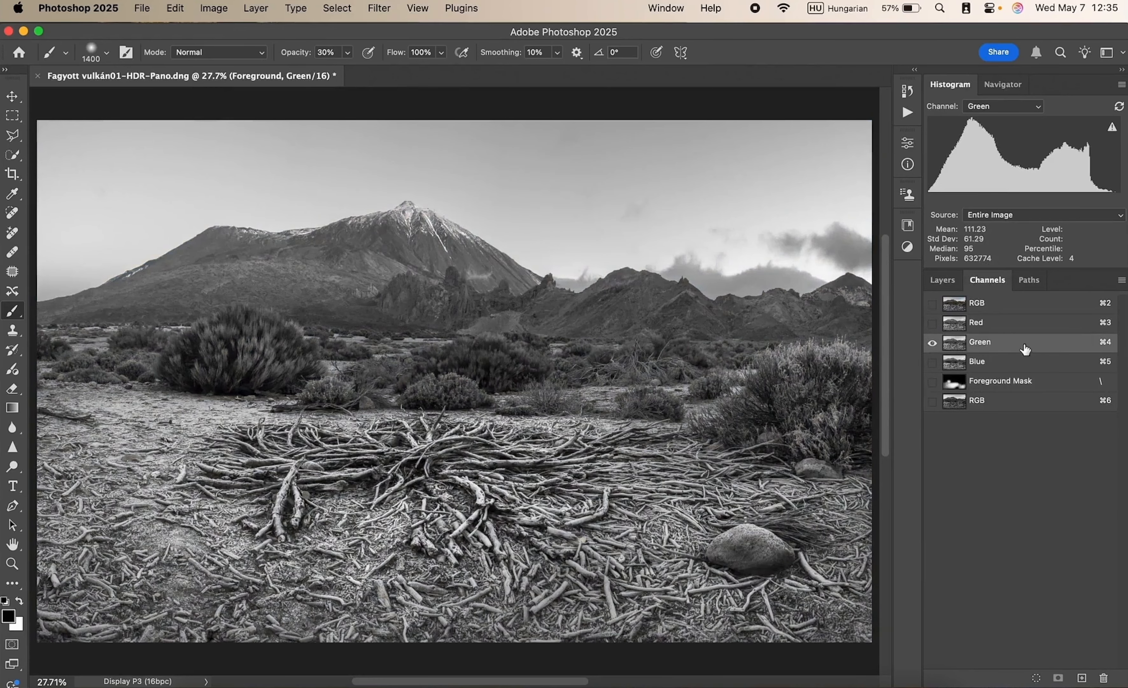
left_click(1027, 364)
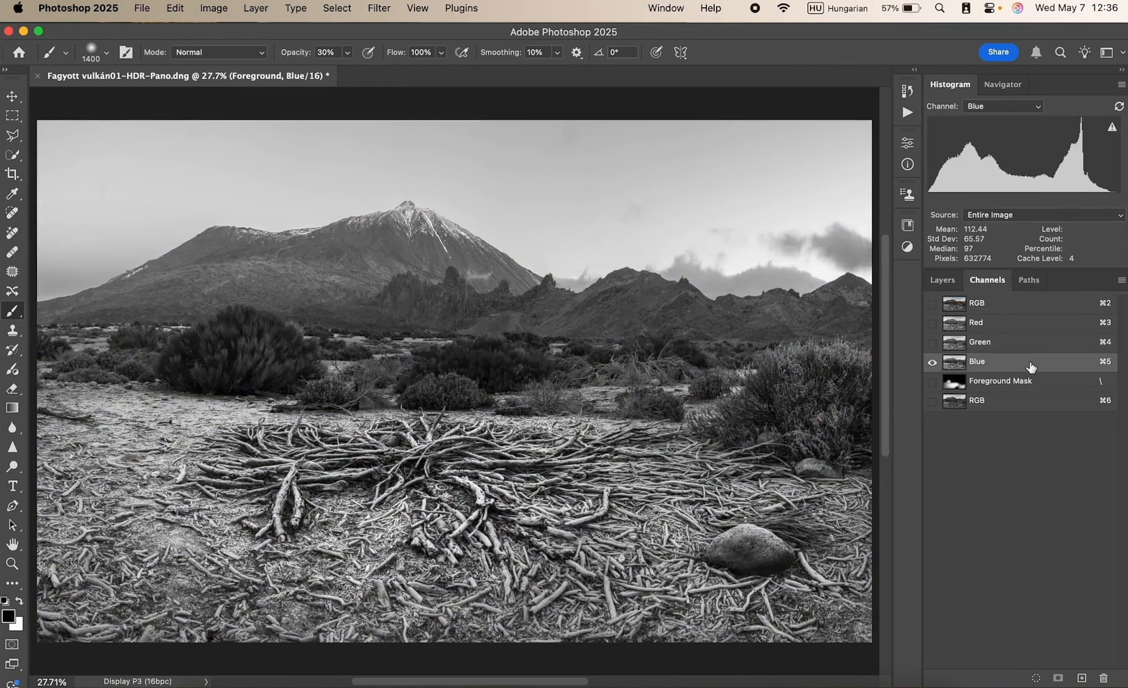
left_click(1026, 344)
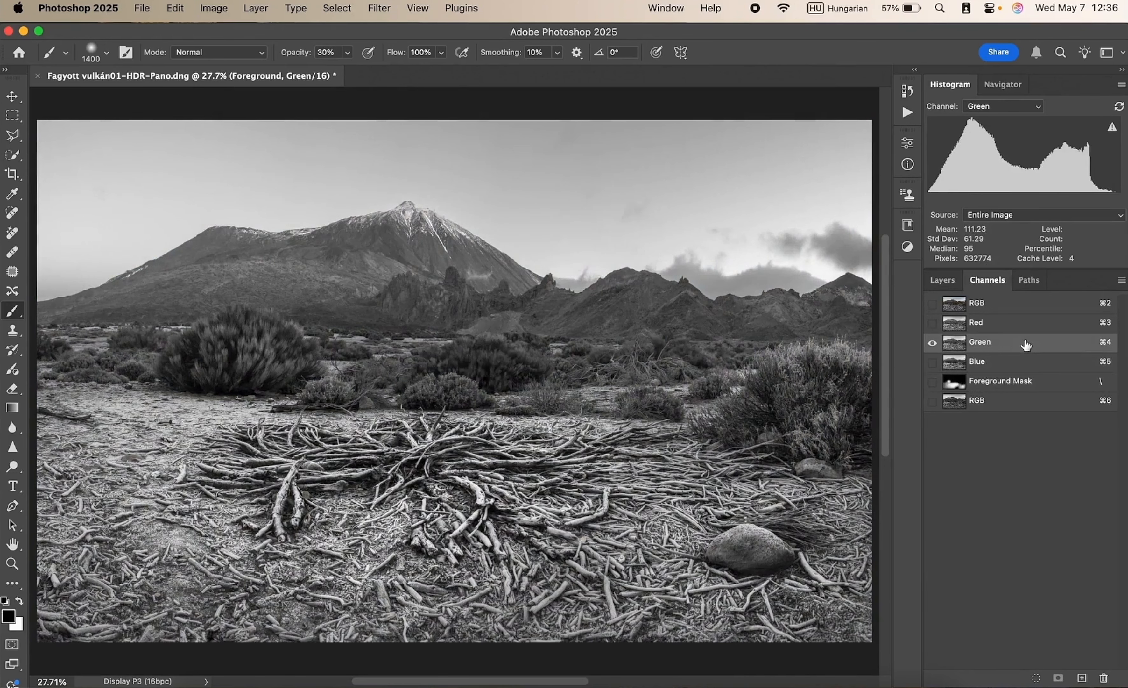
left_click(1023, 324)
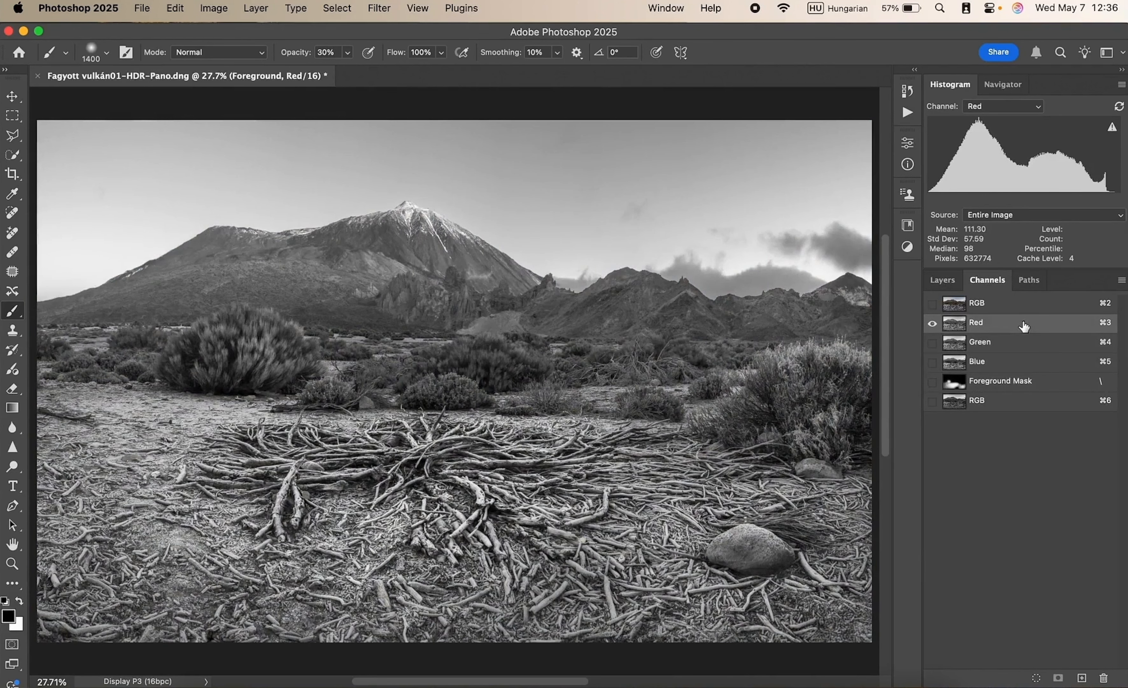
left_click(1008, 401)
key("x")
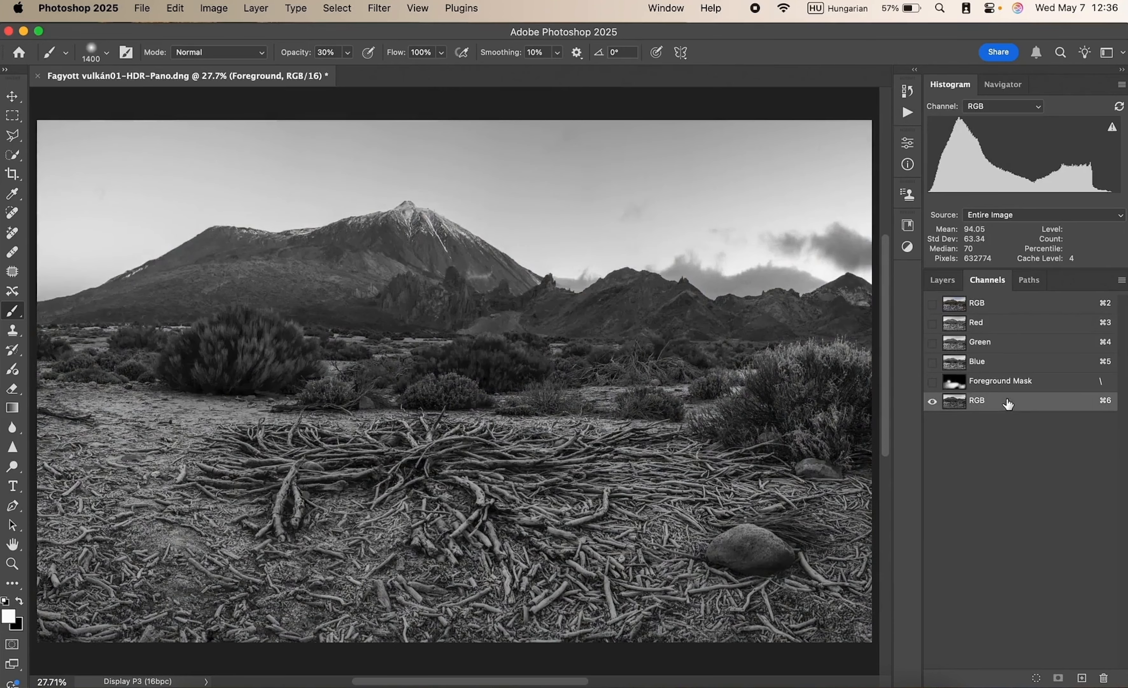
left_click(1002, 323)
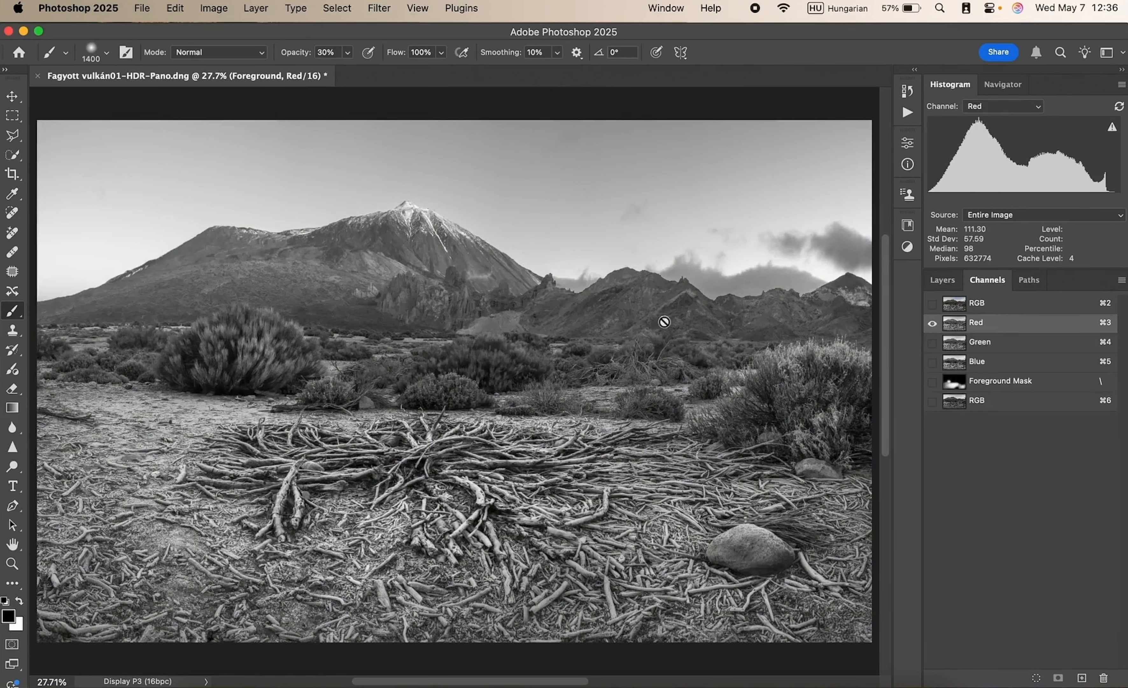
left_click(1012, 408)
key("x")
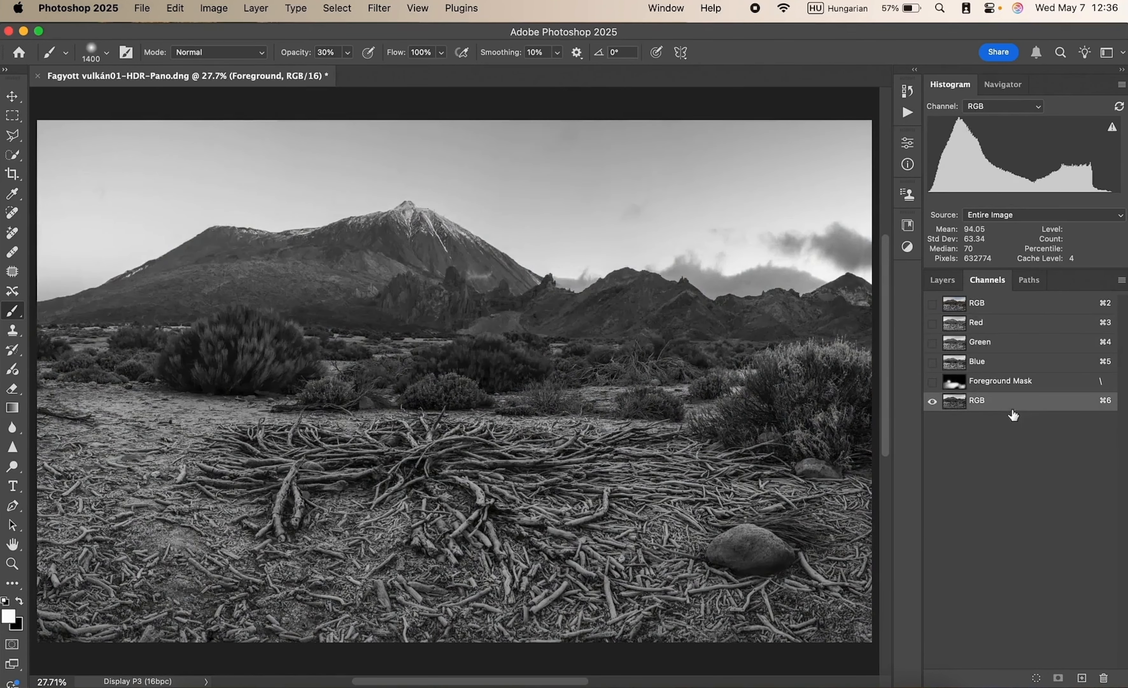
- Load the Red channel as a selection and add a Curves adjustment layer masked by it
left_click(1004, 327)
key("x")
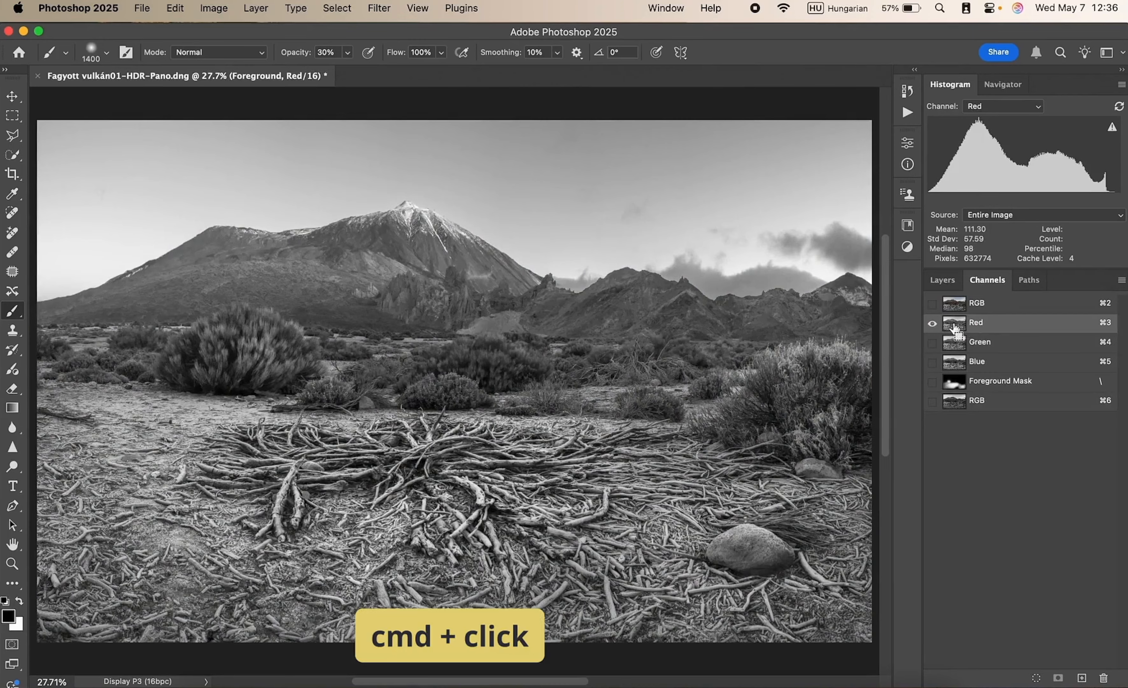
left_click(954, 329, "super")
left_click(942, 280)
left_click(1047, 677)
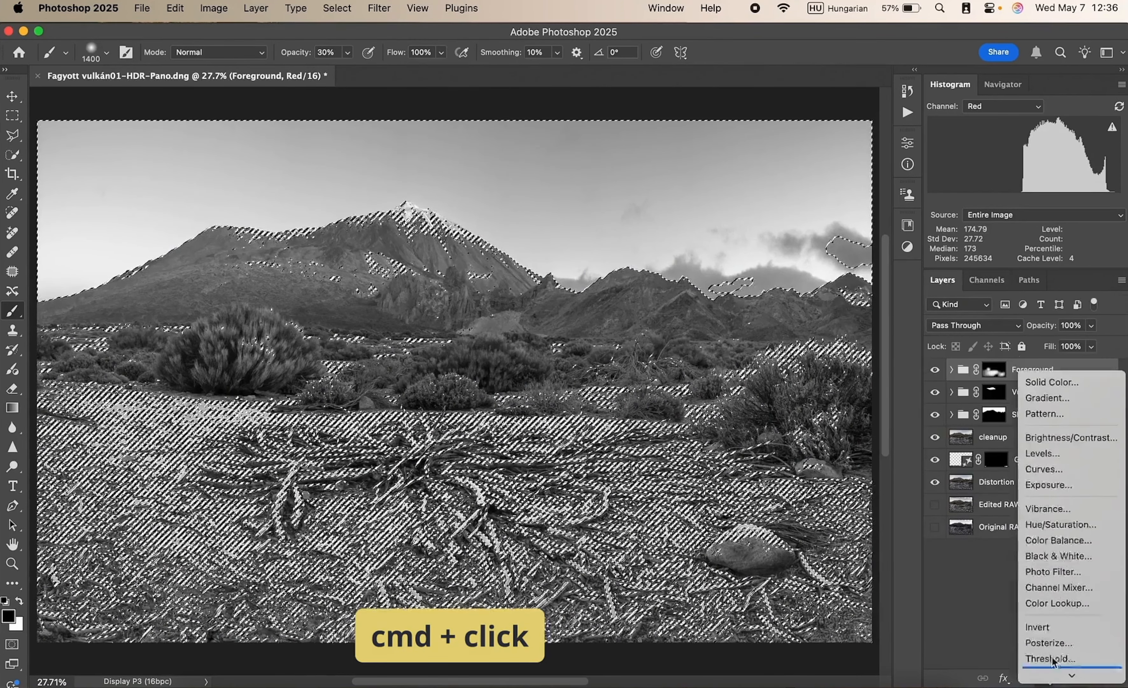
left_click(1061, 459)
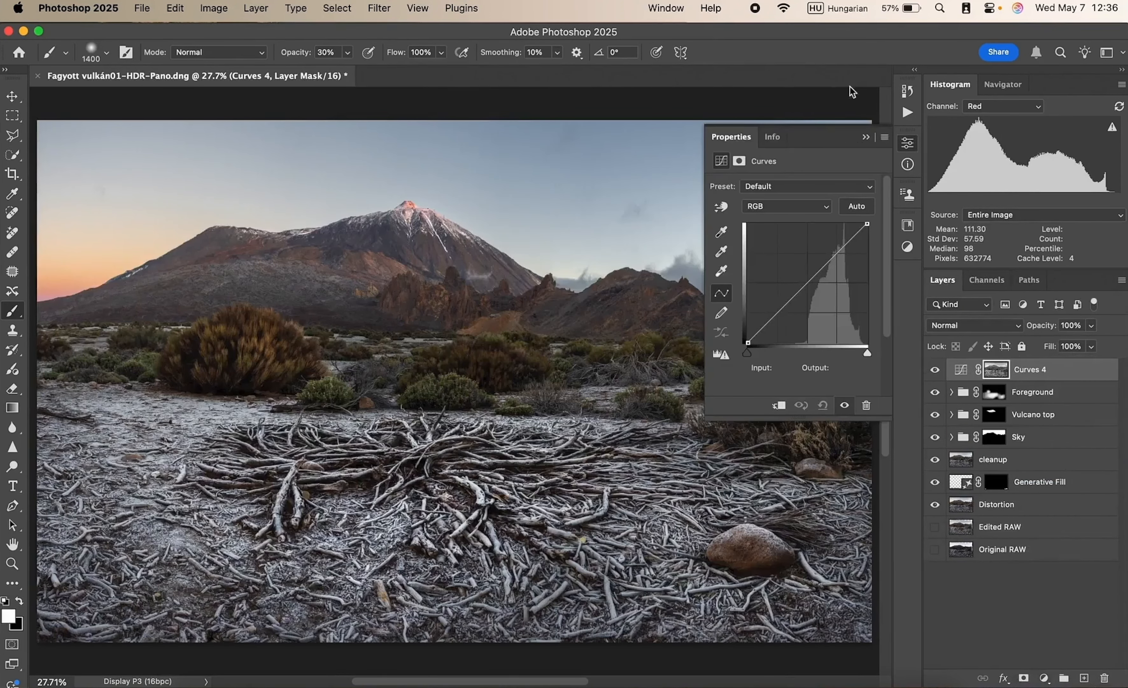
left_click(864, 137)
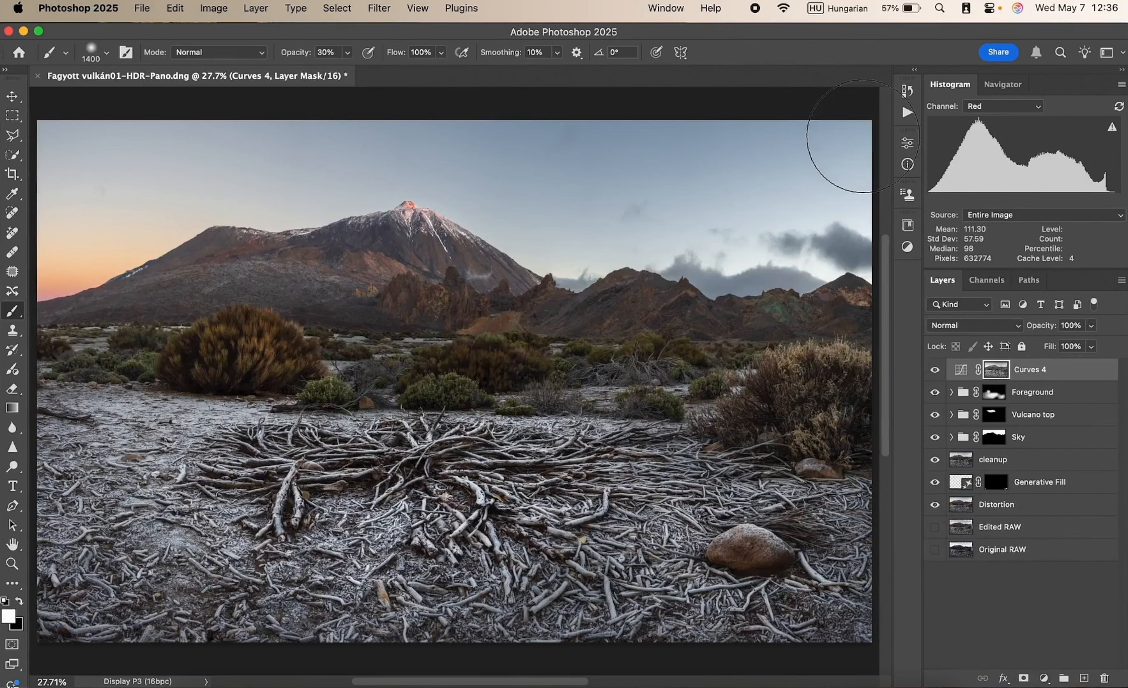
- View the Curves 4 layer mask and raise its contrast with a Curves adjustment, black input 48 and white input 192
left_click(996, 369, "alt")
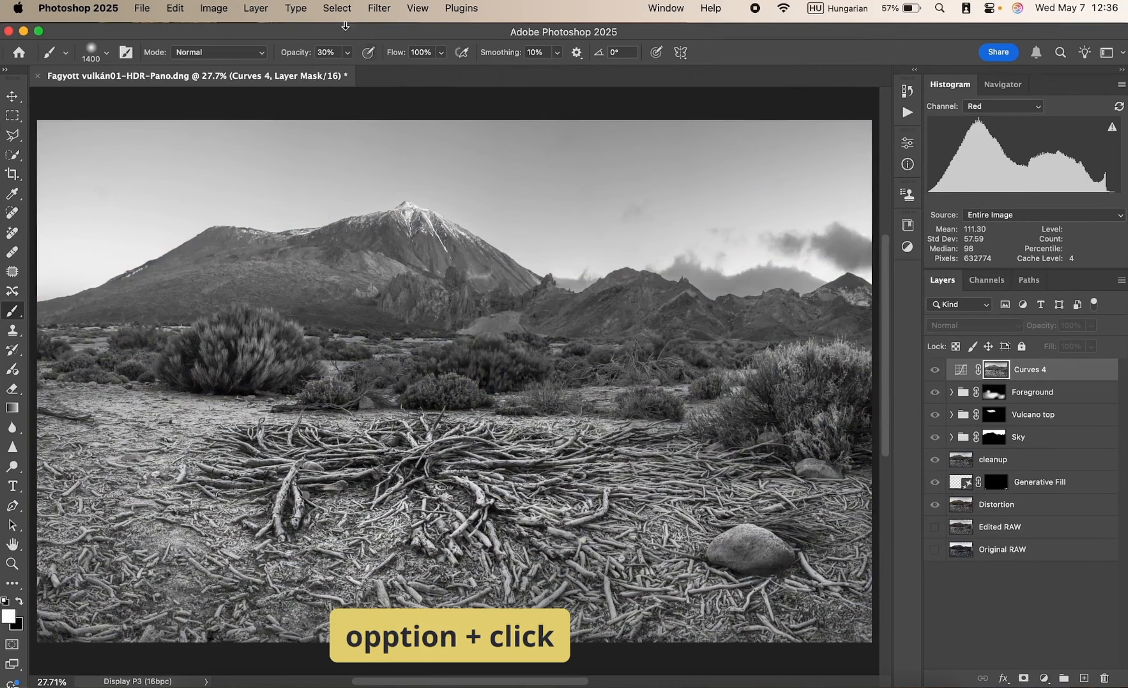
left_click(273, 11)
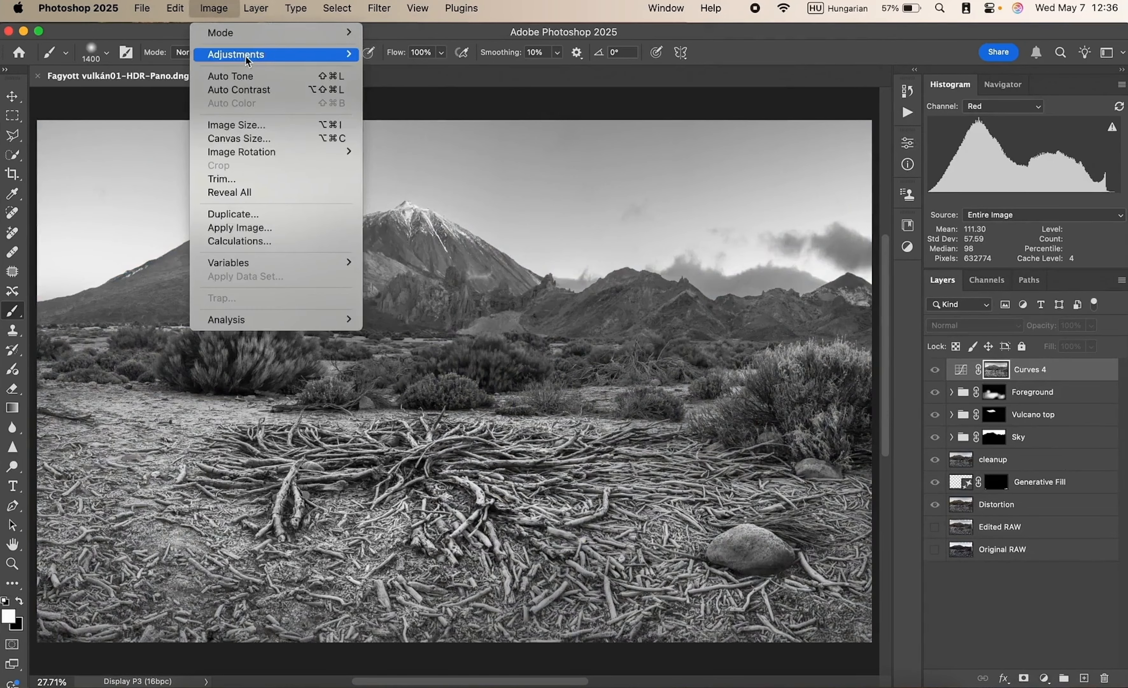
mouse_move(278, 54)
left_click(401, 81)
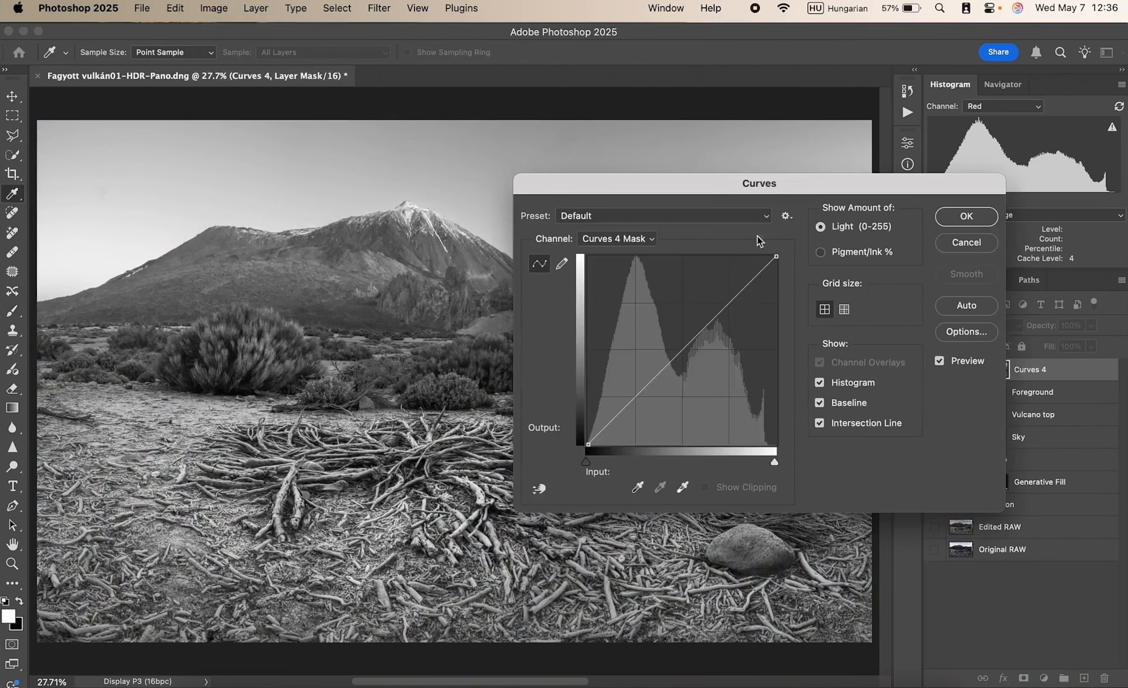
left_click_drag(700, 186, 1025, 232)
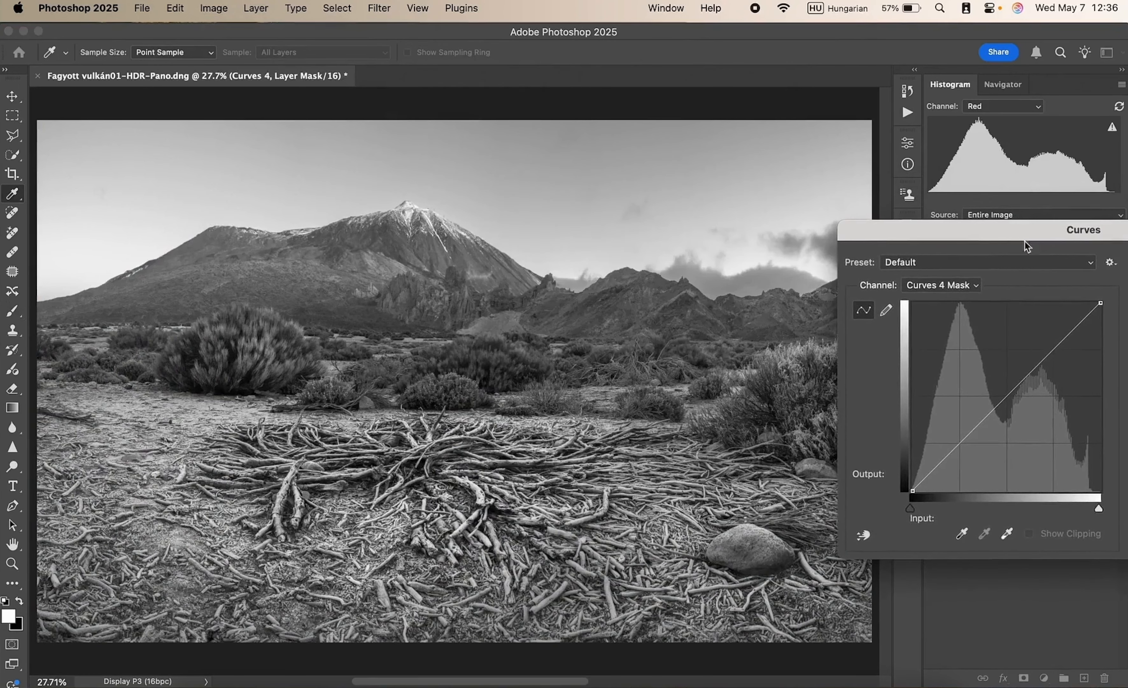
left_click_drag(910, 509, 936, 523)
left_click_drag(1098, 508, 1053, 509)
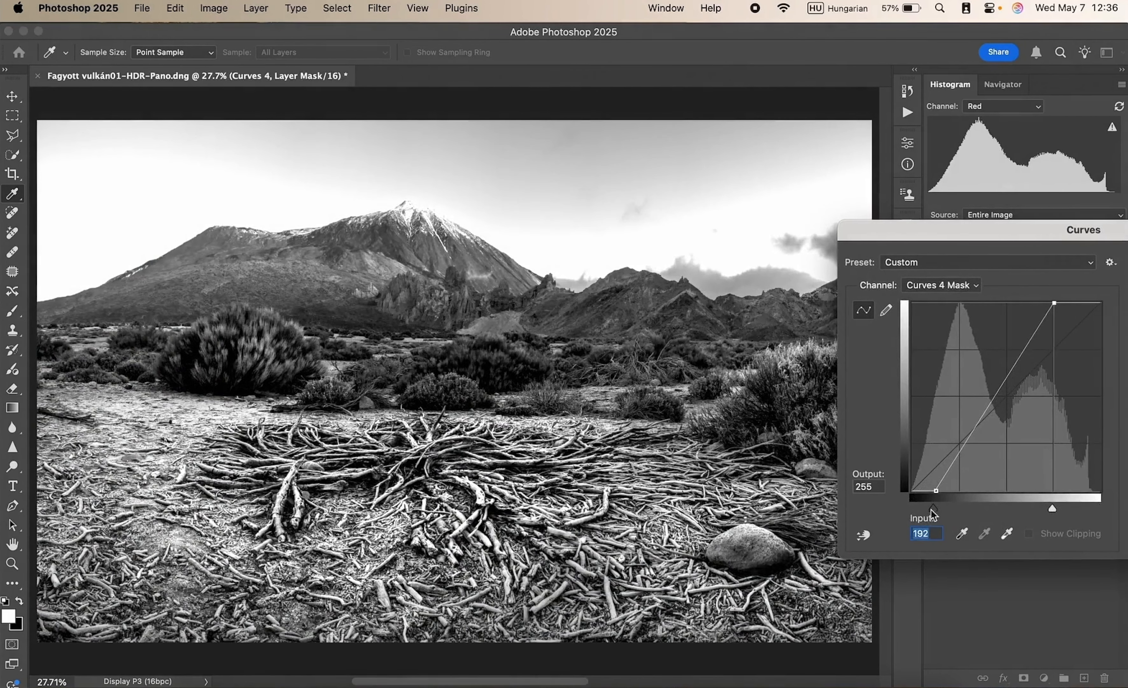
left_click_drag(932, 509, 946, 509)
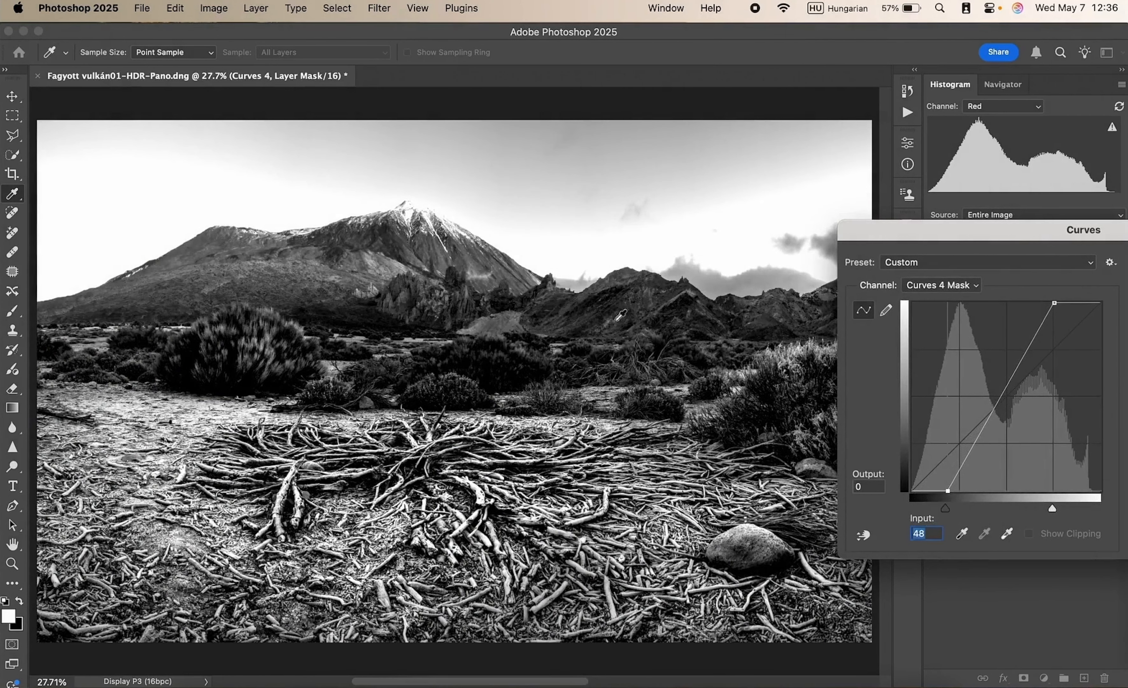
- Refine the mask's Curves to black input 55 and white input 195, and apply the adjustment
scroll(636, 290, "right", 4)
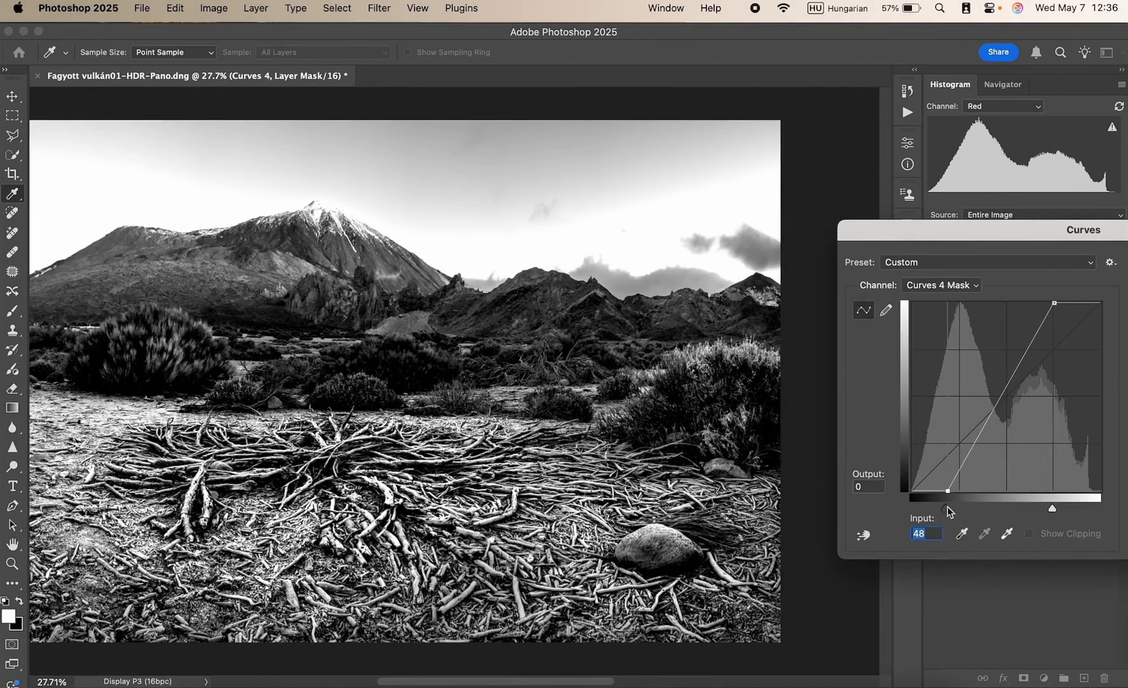
mouse_move(945, 510)
left_mouse_down()
mouse_move(924, 510)
mouse_move(947, 511)
left_mouse_up()
mouse_move(1054, 510)
left_mouse_down()
mouse_move(1087, 510)
mouse_move(1059, 515)
left_mouse_up()
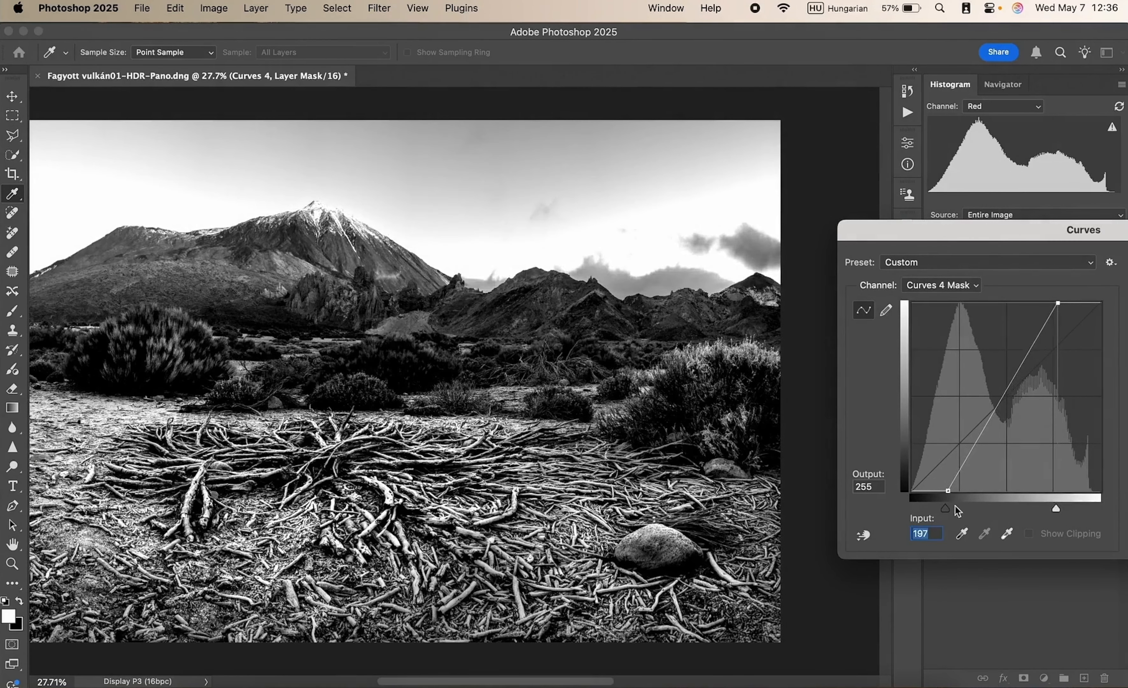
left_click_drag(951, 507, 952, 509)
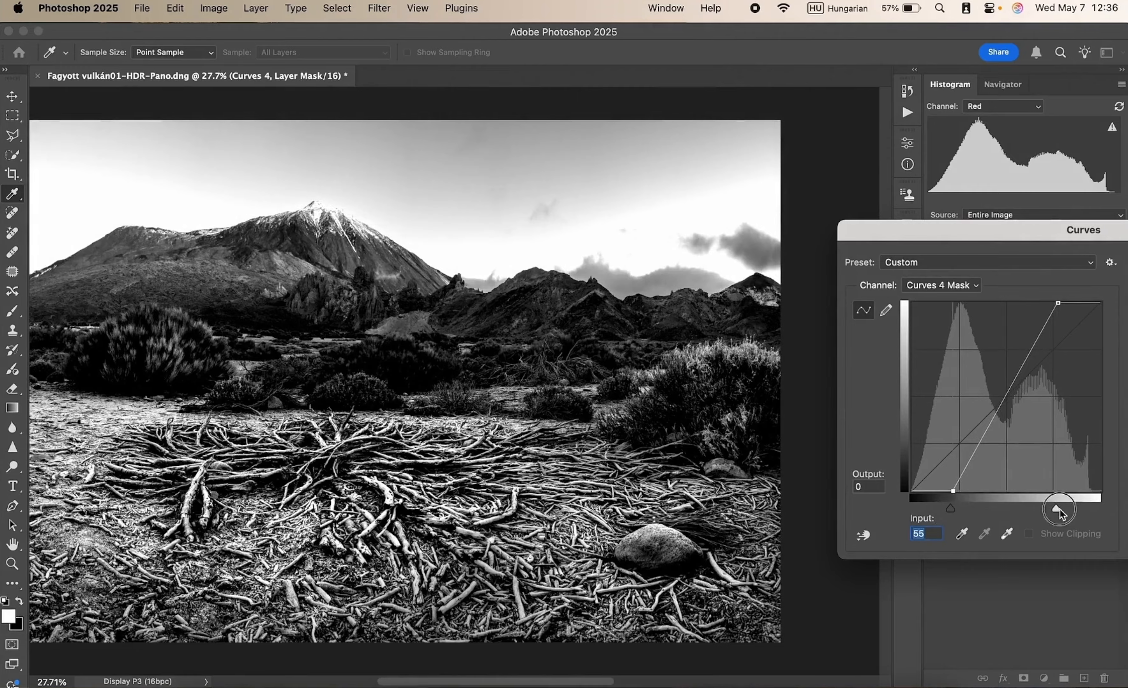
left_click(1058, 508)
left_click_drag(1098, 246, 986, 242)
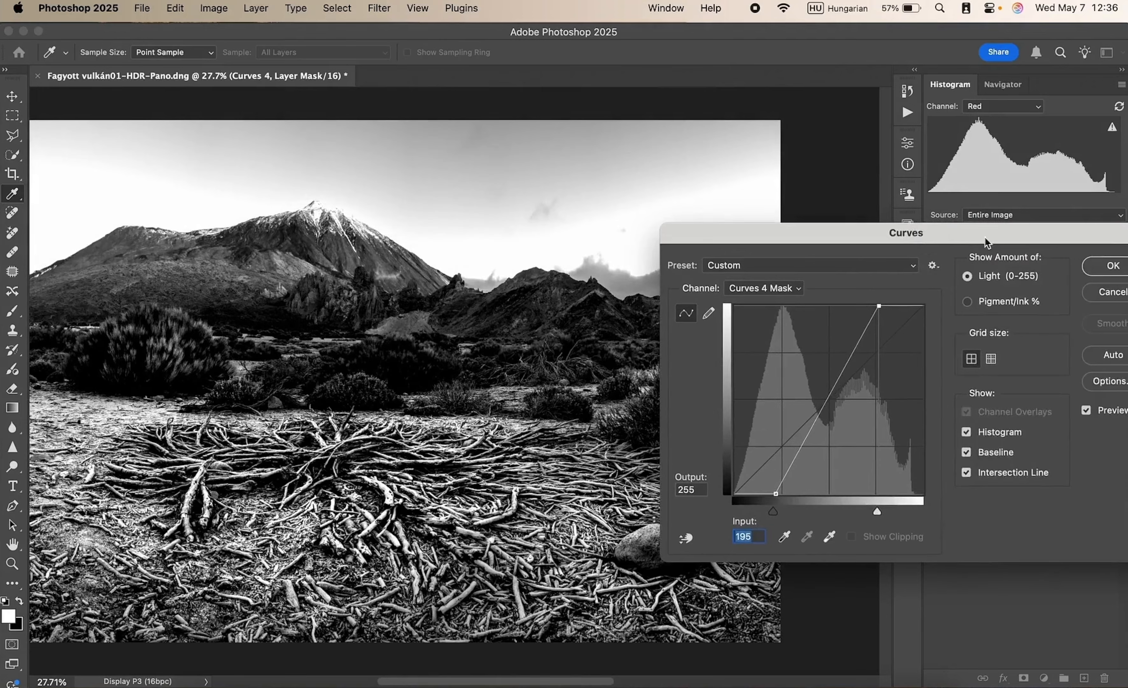
left_click(1113, 269)
- Brighten the Curves 4 layer with white input 203 and curve points 107 to 172 and 32 to 35, comparing before and after
left_click(963, 370)
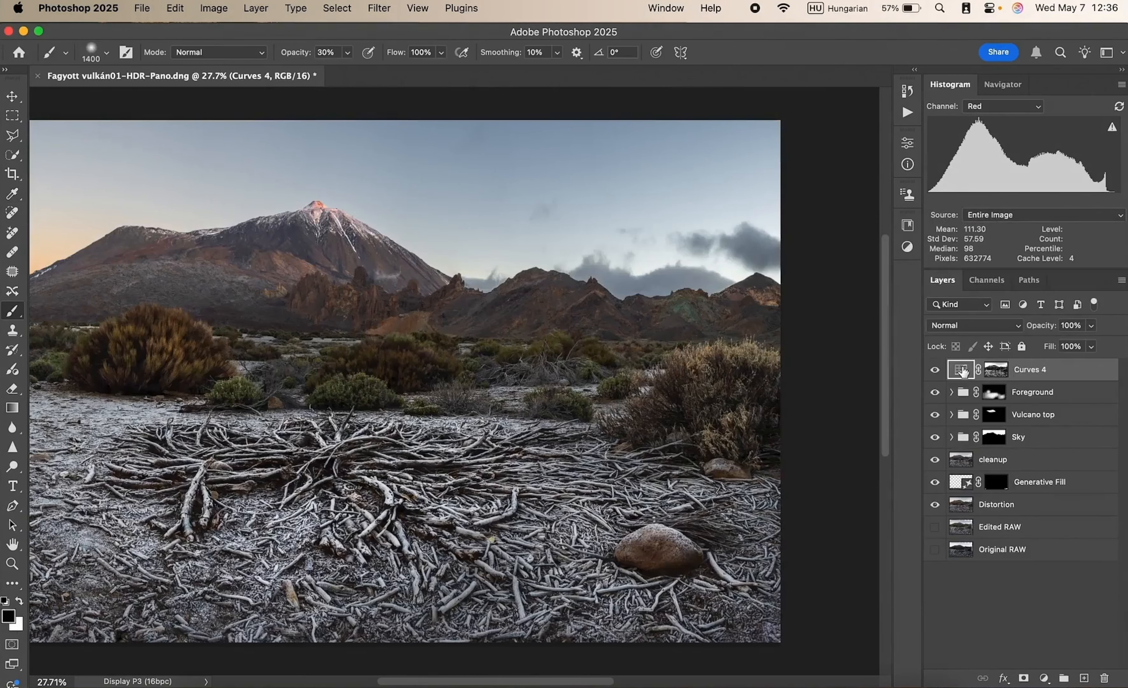
double_click(958, 374)
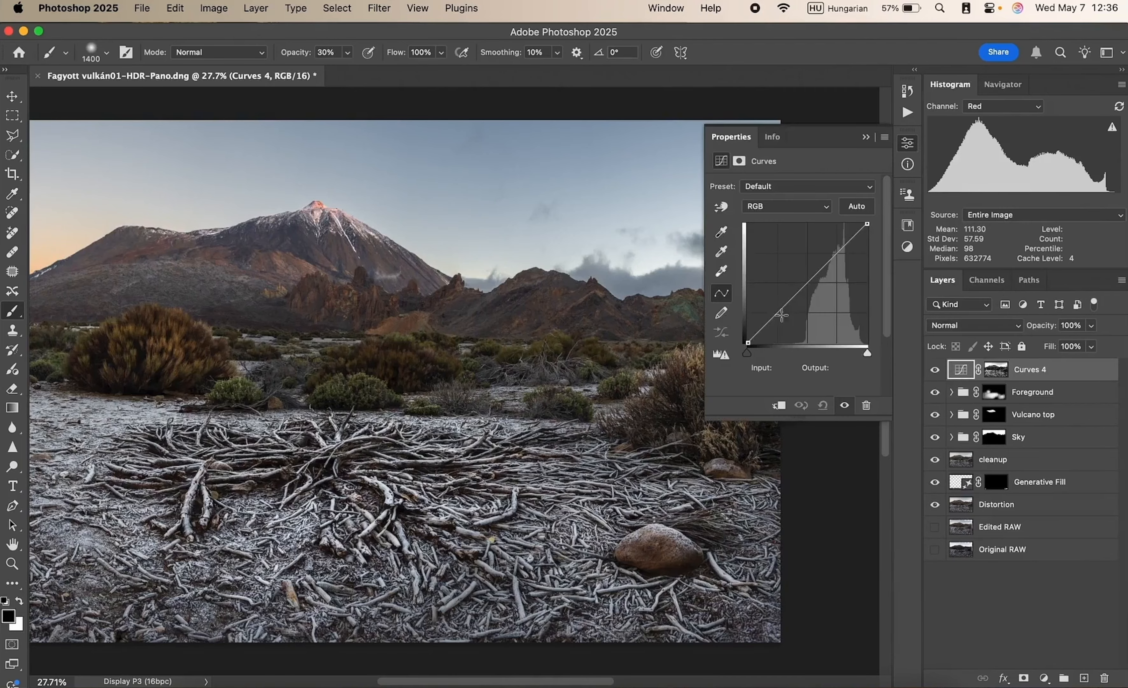
scroll(586, 370, "right", 5)
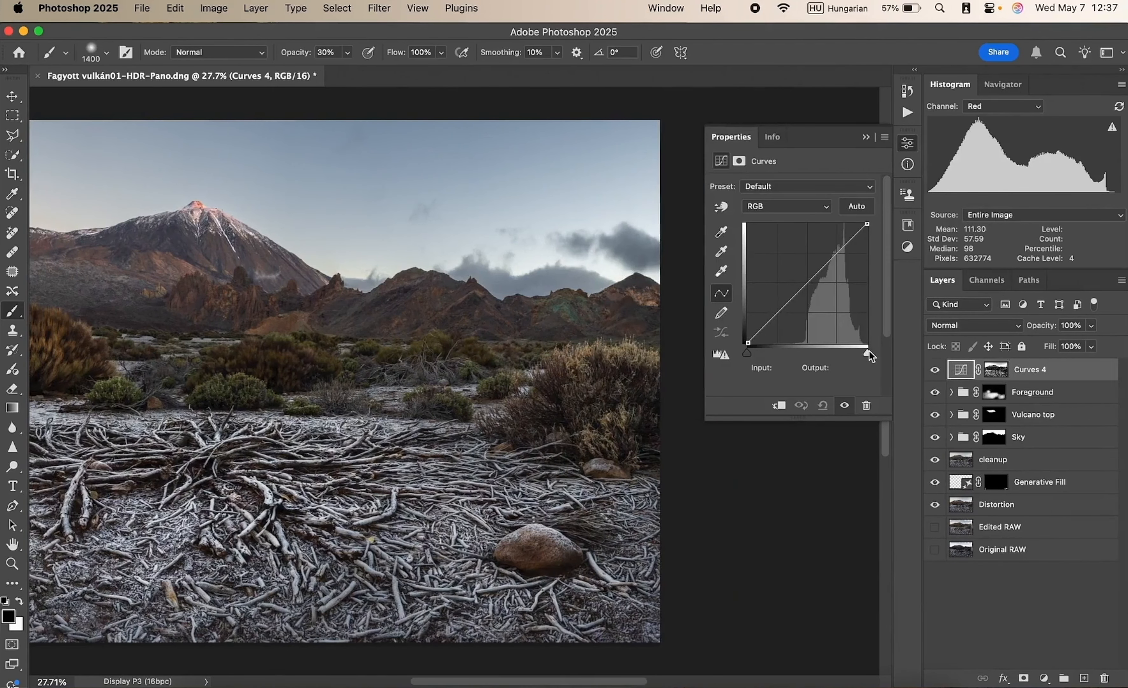
left_click_drag(868, 355, 842, 354)
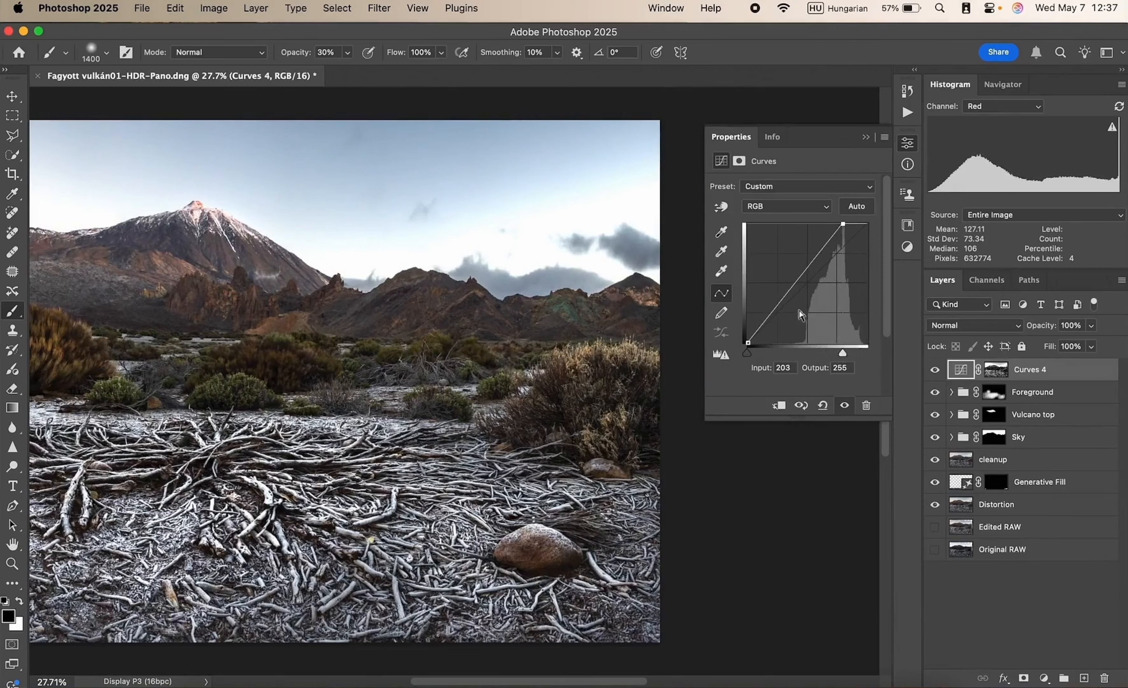
mouse_move(799, 274)
left_mouse_down()
mouse_move(789, 260)
mouse_move(798, 262)
left_mouse_up()
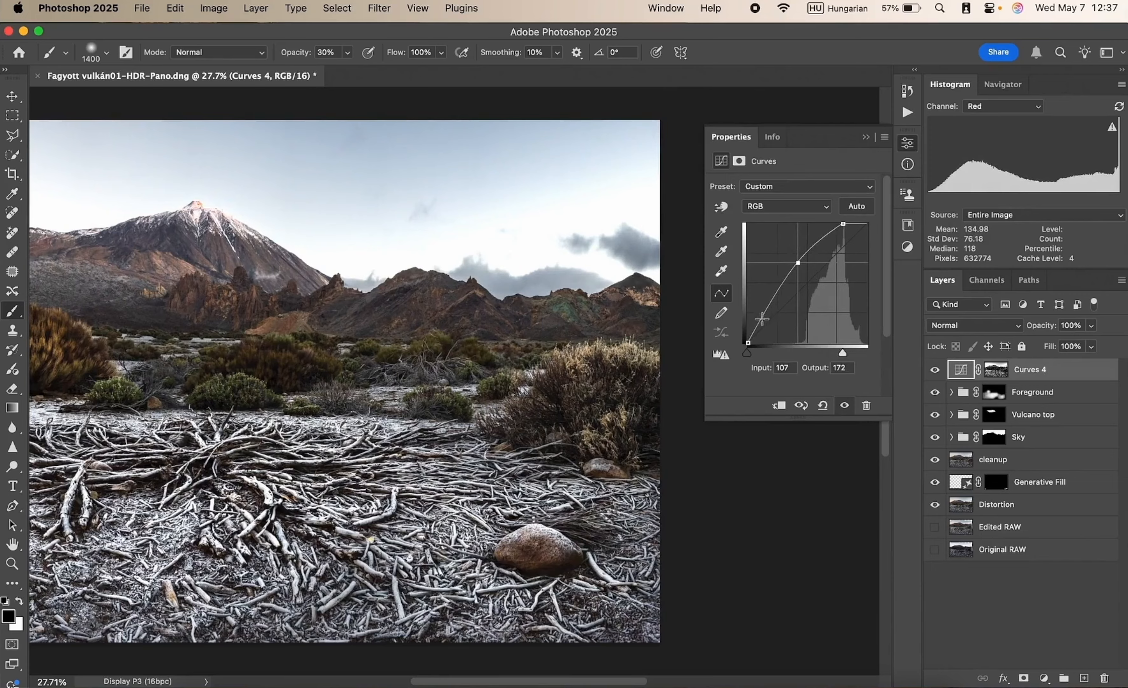
left_click_drag(763, 319, 763, 326)
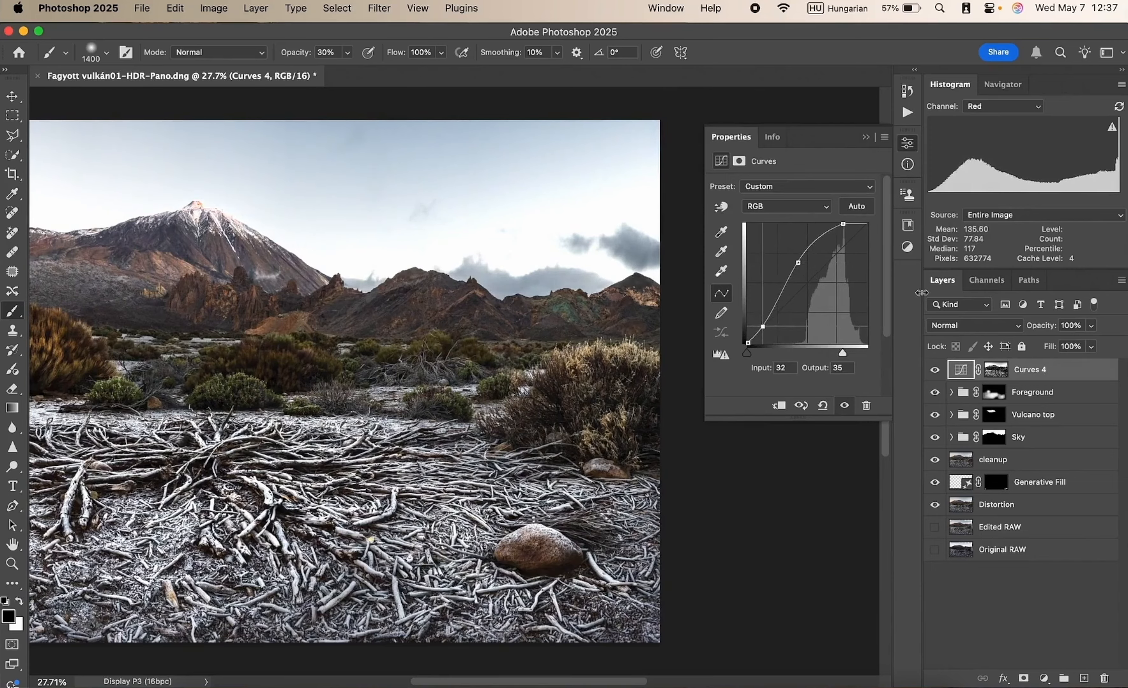
left_click(936, 369)
left_click(937, 370)
left_click(937, 370)
left_click(937, 370)
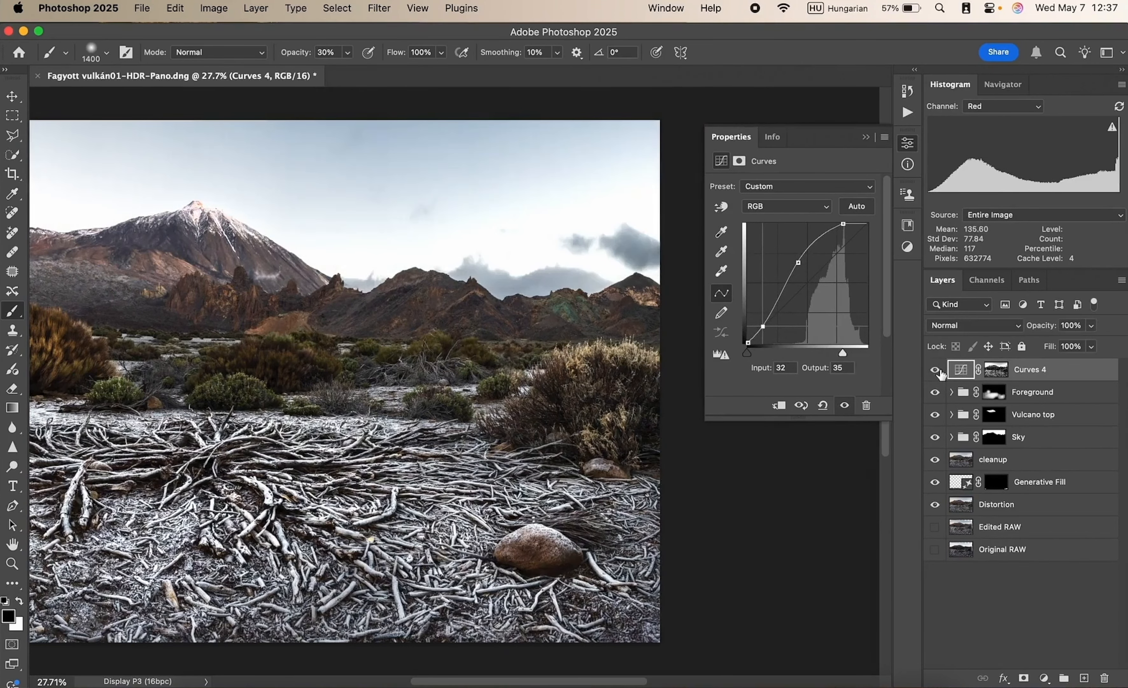
left_click(866, 136)
- Place Curves 4 in a new group named Mountains, add a black mask to it and make white the foreground color
left_click_drag(1095, 376, 1066, 678)
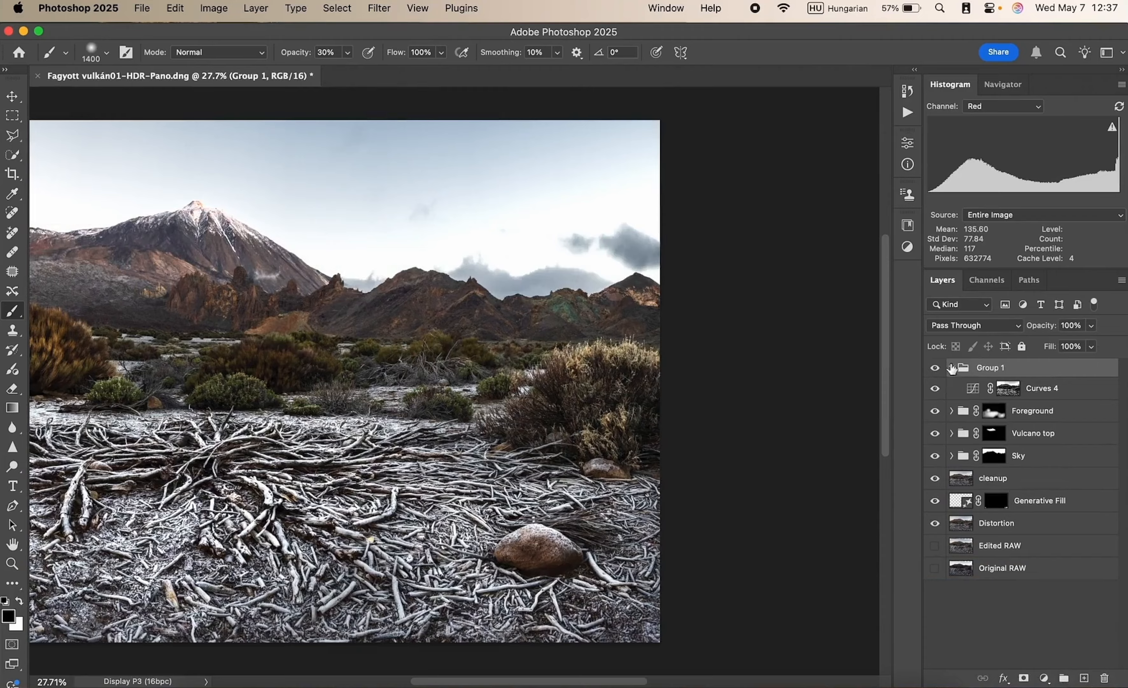
left_click(952, 367)
double_click(996, 367)
type("Mounta")
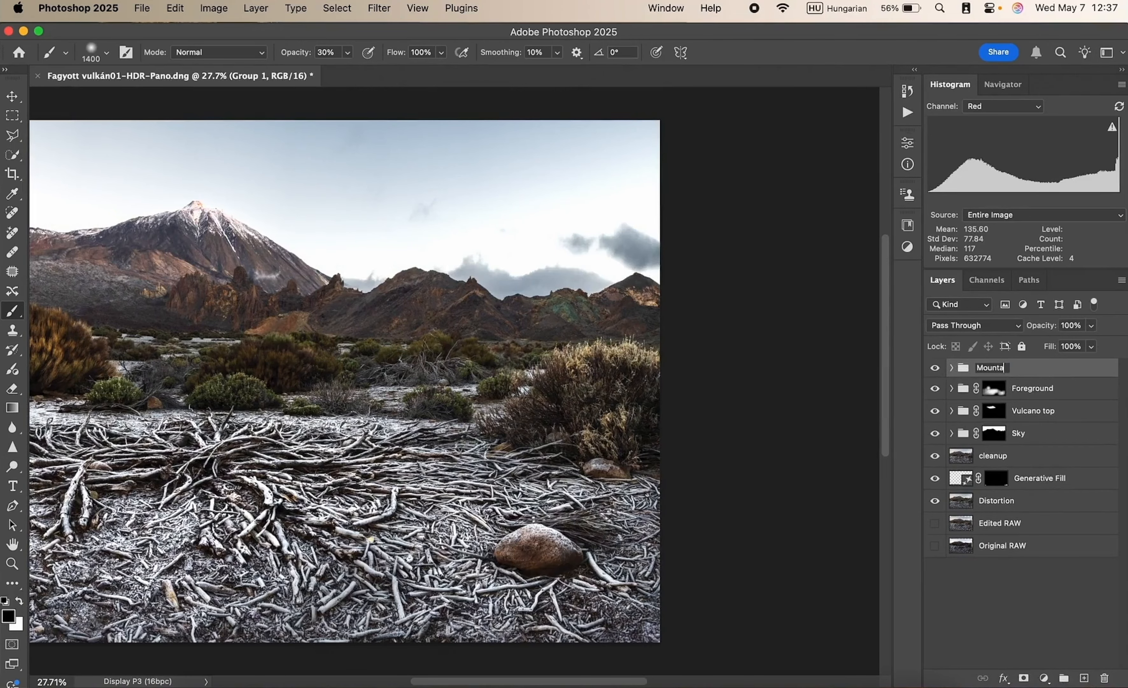
type("ins")
key("Return")
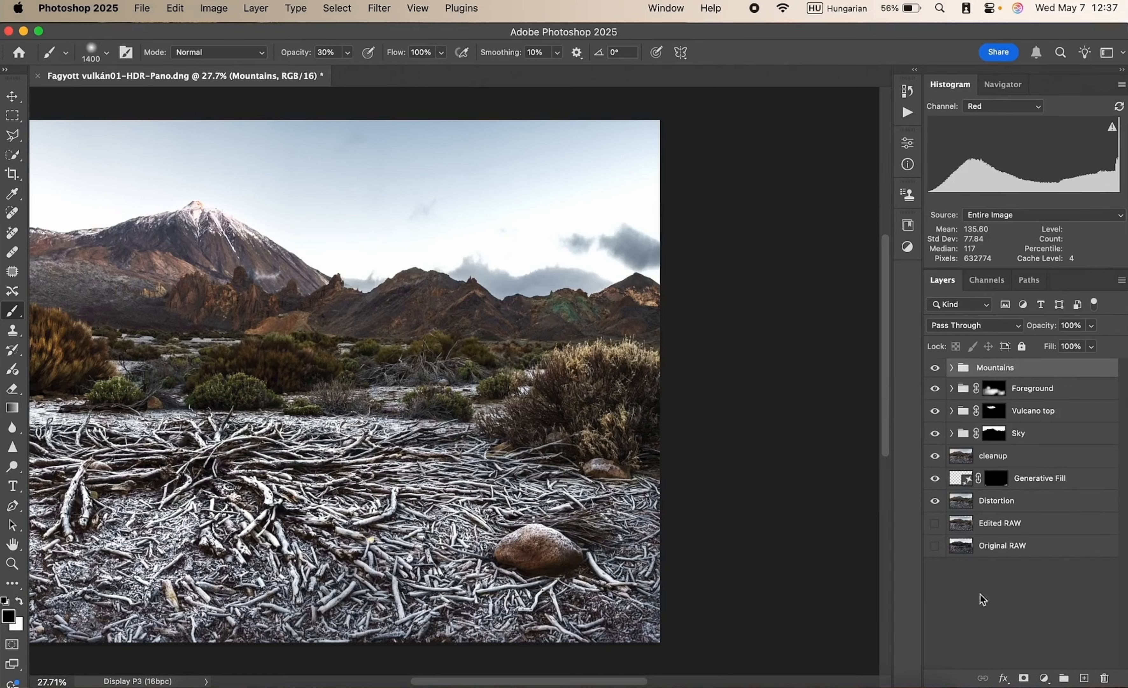
left_click(1023, 678, "alt")
key("x")
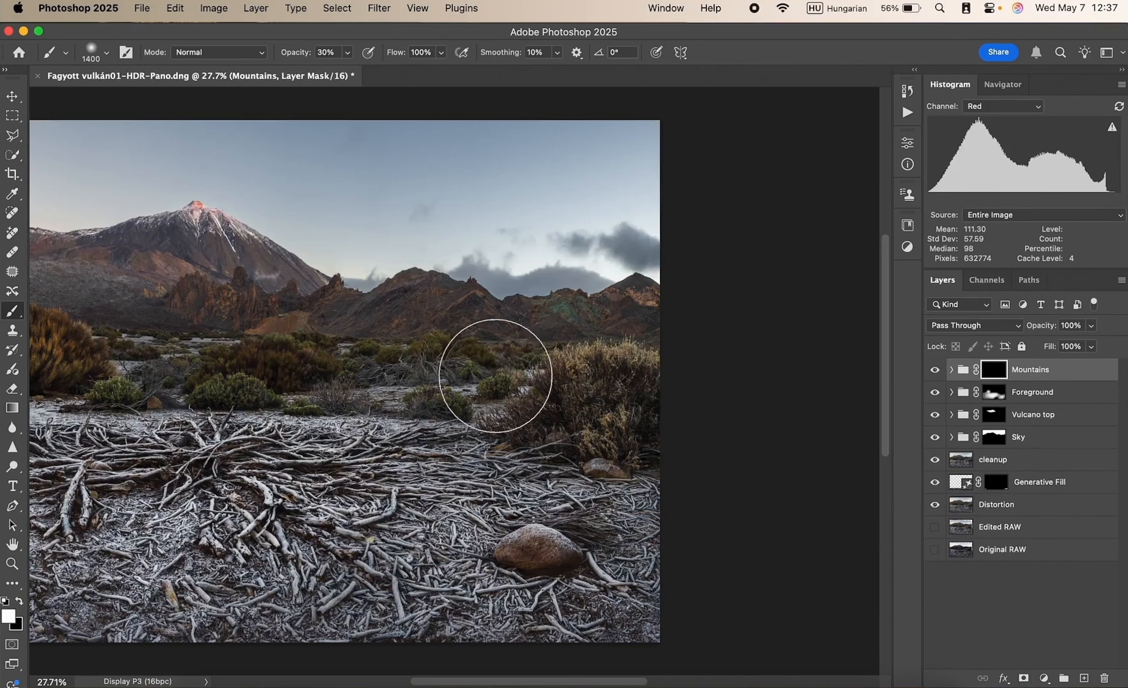
- Select the rocky hills in front of the volcano on the cleanup layer with Quick Selection, excluding the volcano's slope
scroll(472, 371, "left", 2)
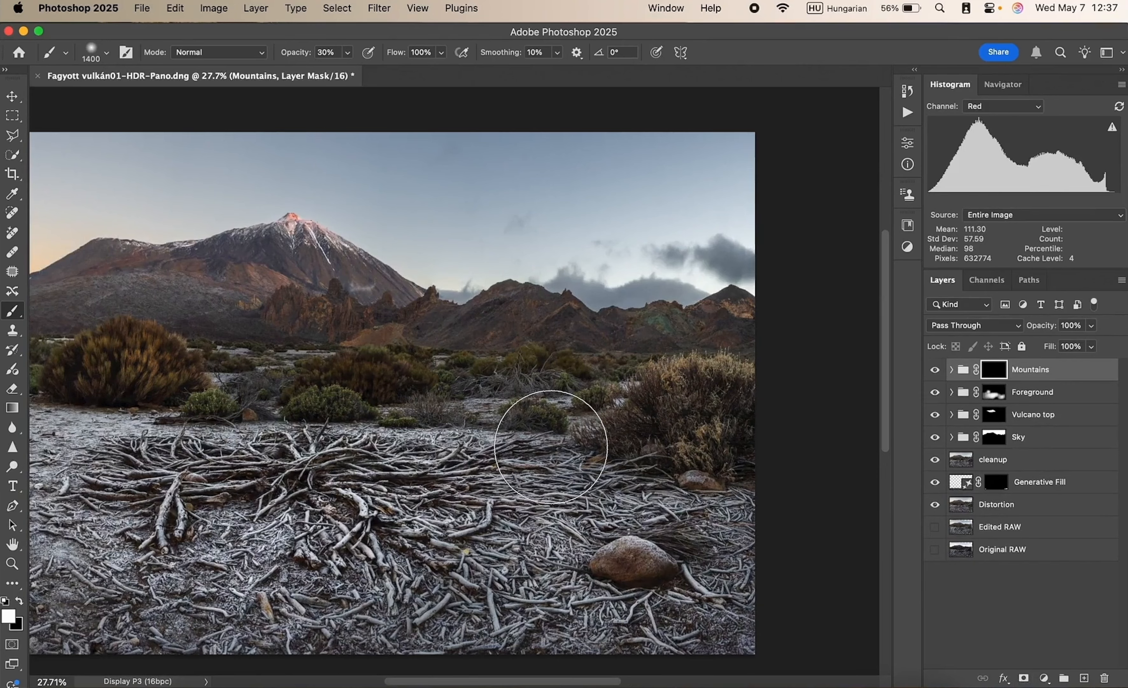
left_click(15, 158)
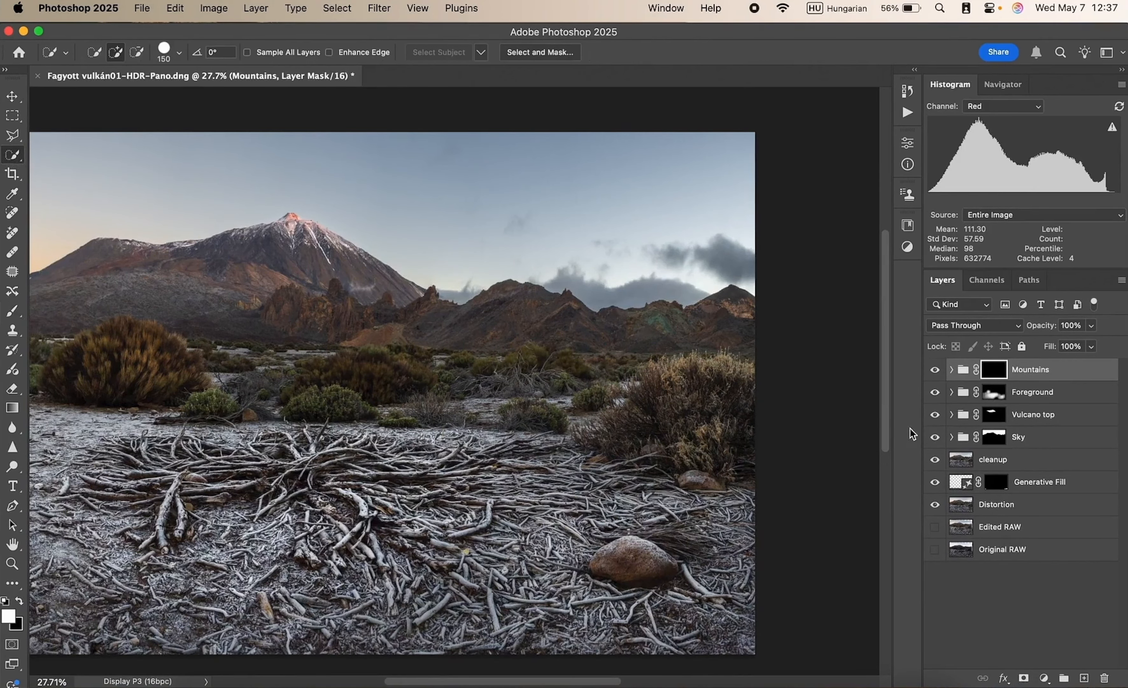
left_click(1004, 463)
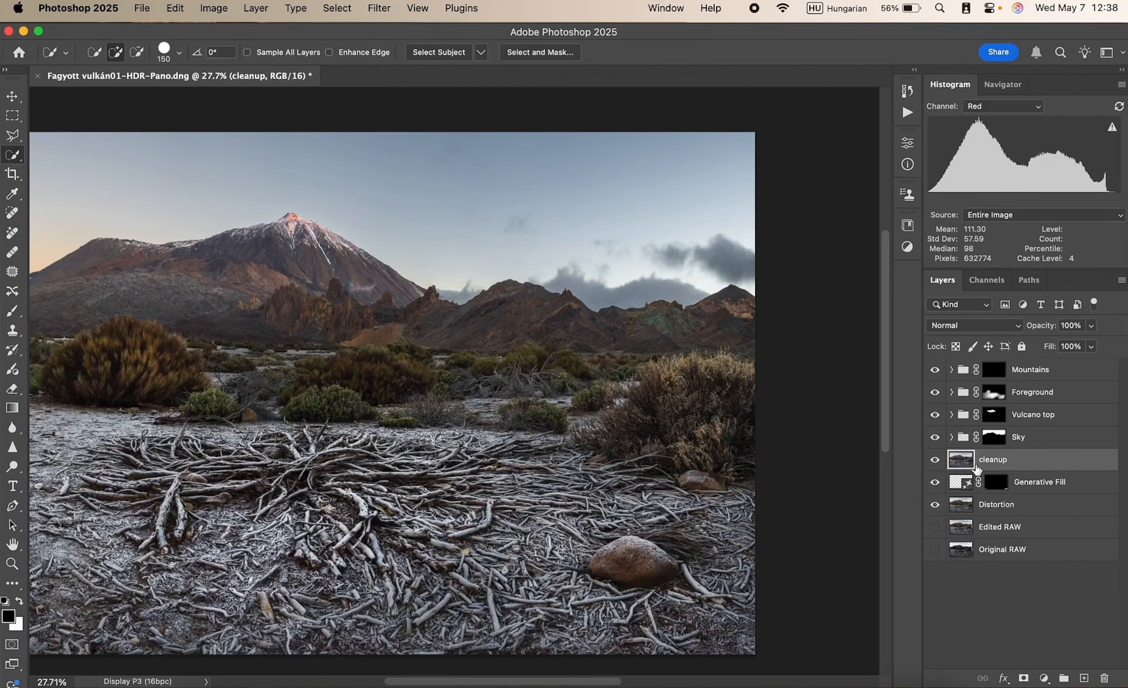
scroll(504, 411, "up", 5)
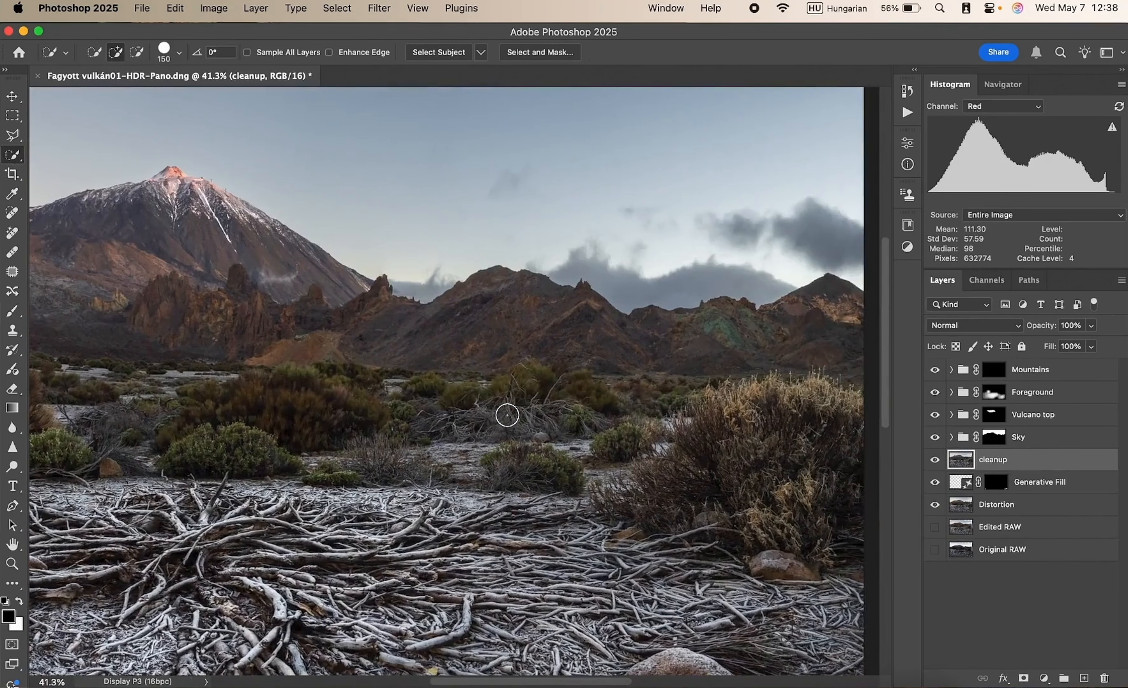
mouse_move(796, 319)
left_mouse_down()
mouse_move(829, 315)
mouse_move(721, 335)
mouse_move(552, 338)
mouse_move(471, 319)
mouse_move(372, 340)
mouse_move(234, 335)
mouse_move(156, 313)
mouse_move(282, 247)
mouse_move(253, 218)
mouse_move(264, 262)
left_mouse_up()
key("alt")
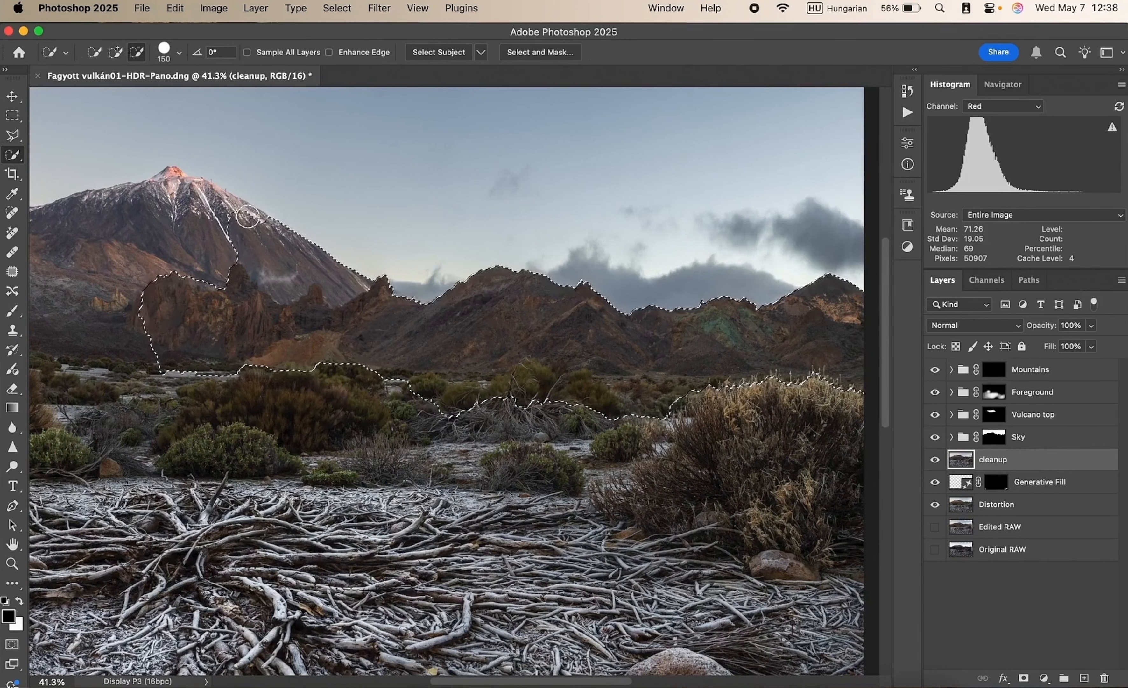
mouse_move(241, 204)
left_mouse_down()
mouse_move(283, 258)
mouse_move(336, 268)
mouse_move(301, 236)
mouse_move(237, 226)
left_mouse_up()
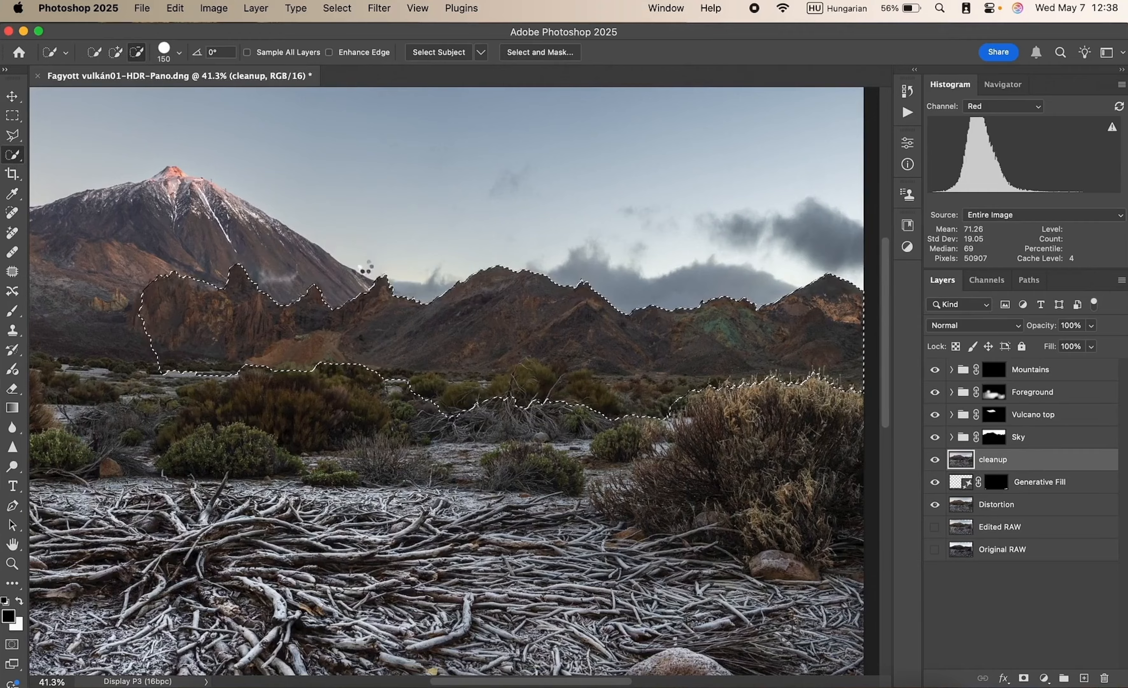
- Extend the selection past the left end of the rocky ridge and subtract the excess ground around its lower edge
key("alt")
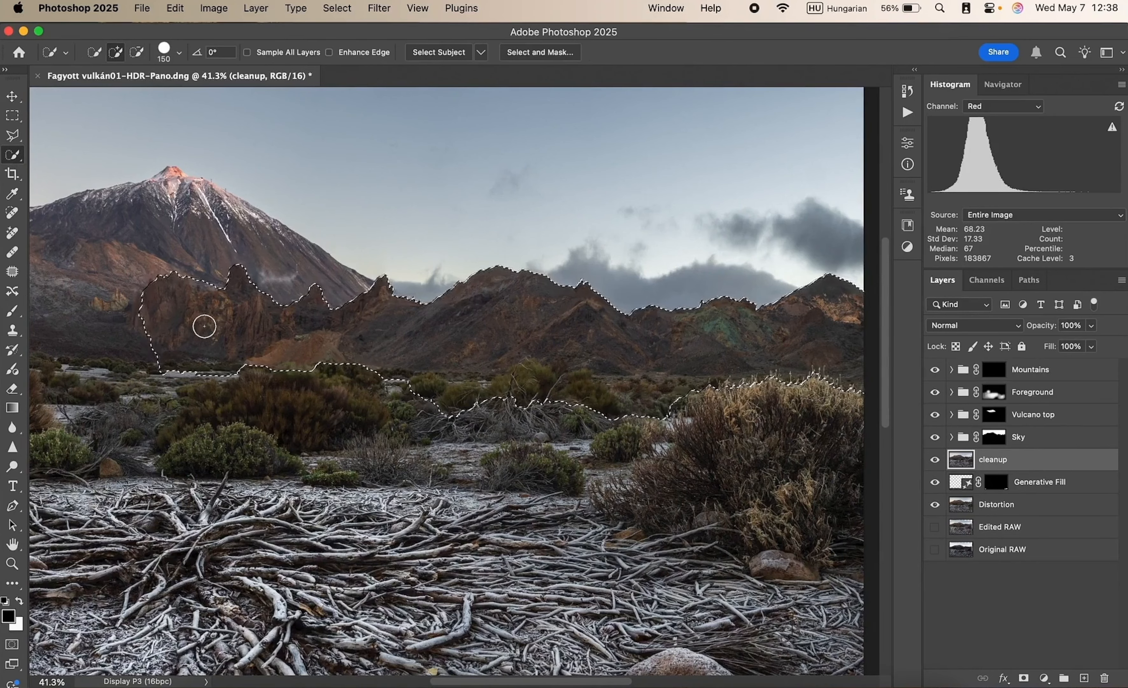
mouse_move(204, 327)
left_mouse_down()
mouse_move(145, 317)
mouse_move(98, 329)
left_mouse_up()
key("alt")
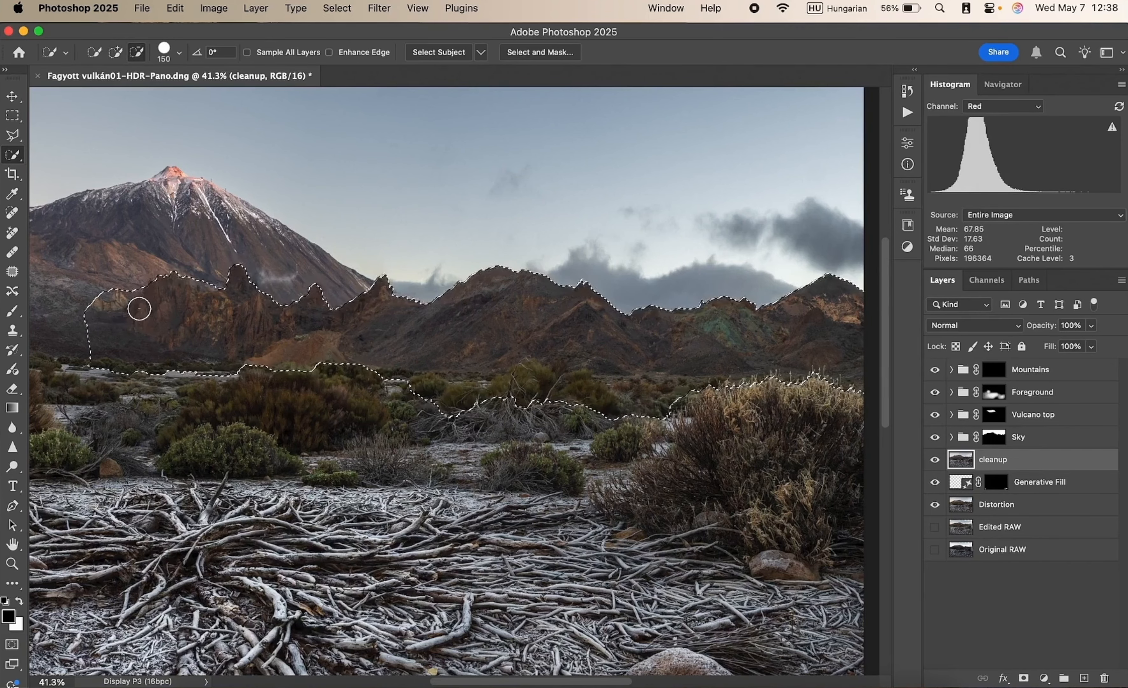
mouse_move(130, 286)
left_mouse_down()
mouse_move(96, 283)
mouse_move(114, 294)
mouse_move(89, 340)
mouse_move(188, 379)
left_mouse_up()
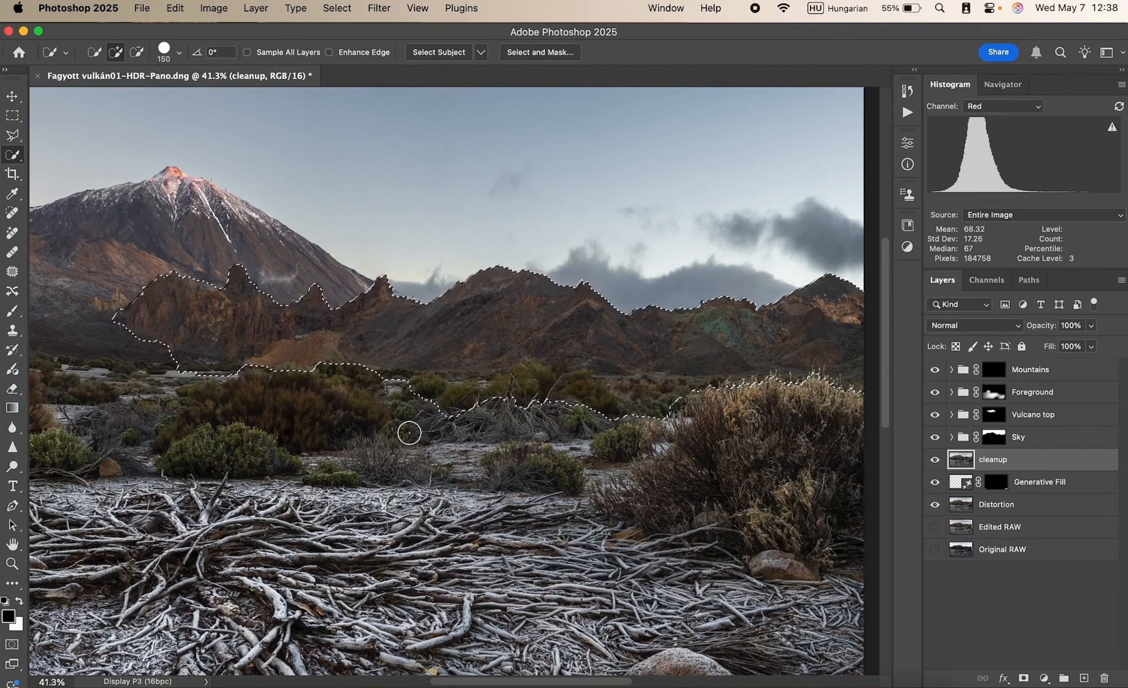
- Paint the selected rocky hills white on the Mountains group mask with a size 600 brush at 30% opacity, and deselect
left_click(996, 370)
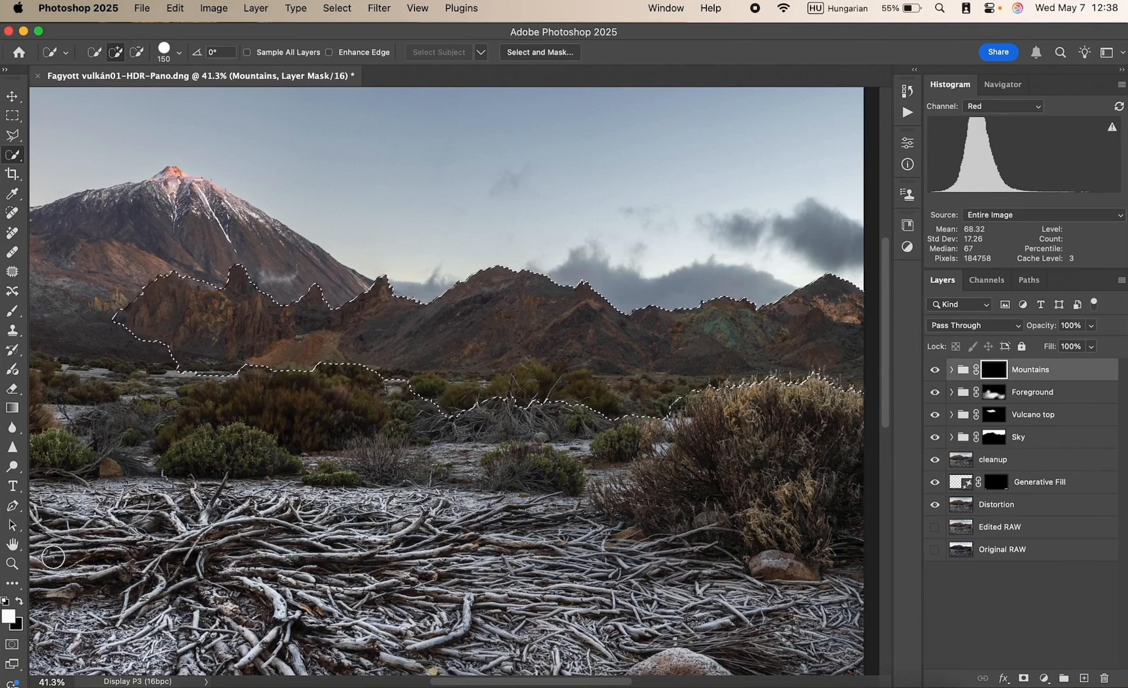
left_click(13, 312)
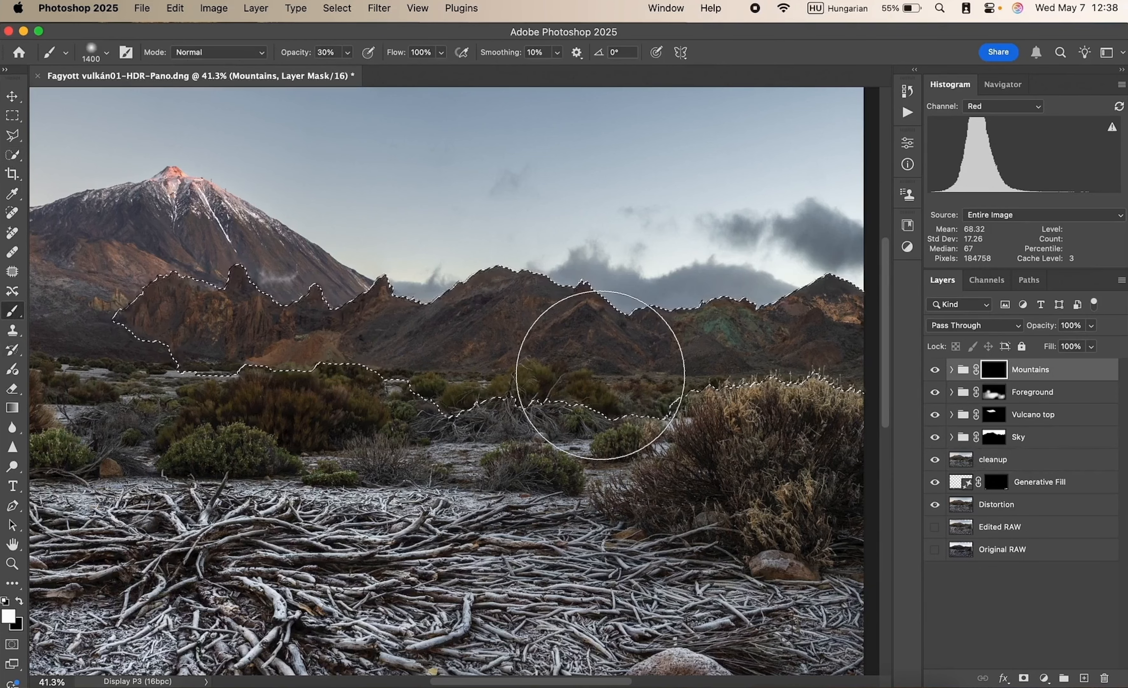
key("bracketleft")
key("bracketleft")
key("bracketleft")
key("bracketleft")
key("bracketleft")
key("bracketleft")
key("bracketleft")
key("bracketleft")
scroll(599, 373, "right", 10)
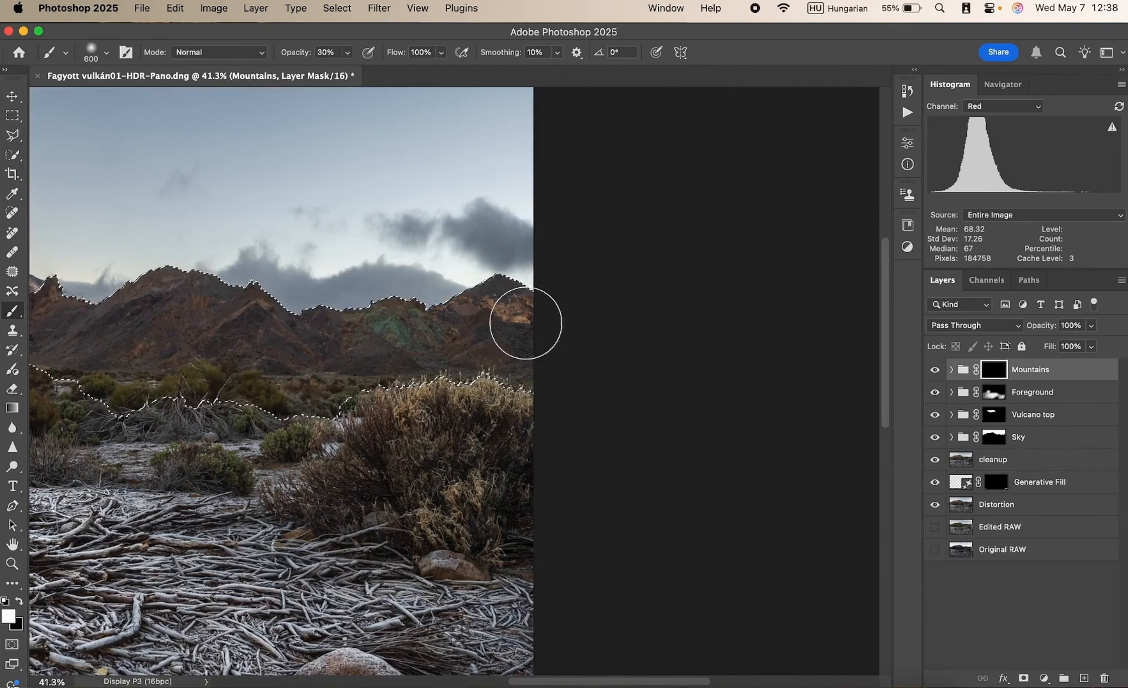
mouse_move(415, 340)
left_mouse_down()
mouse_move(310, 341)
mouse_move(428, 341)
mouse_move(257, 342)
mouse_move(199, 327)
left_mouse_up()
scroll(151, 323, "left", 10)
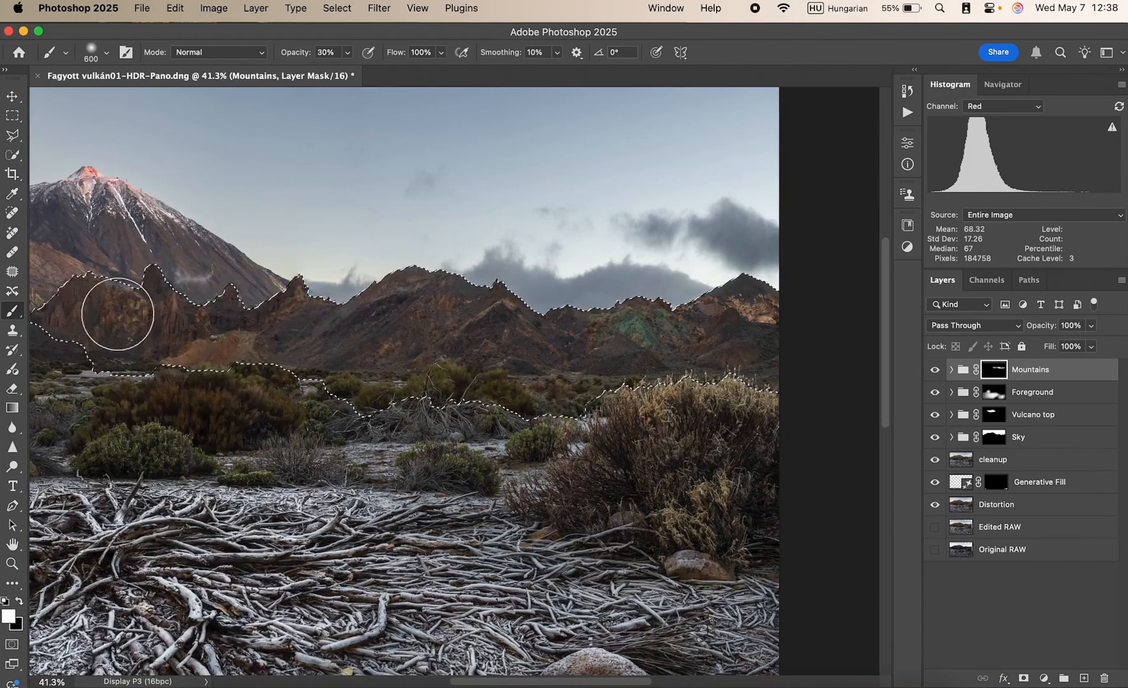
scroll(141, 320, "left", 5)
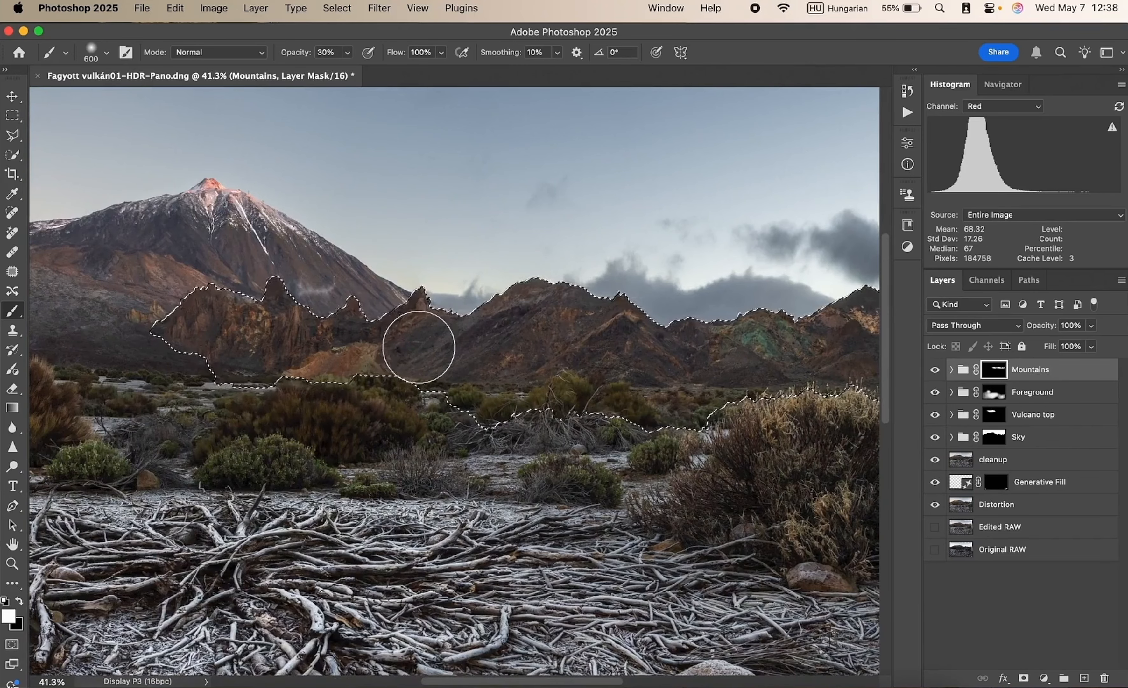
key("super+d")
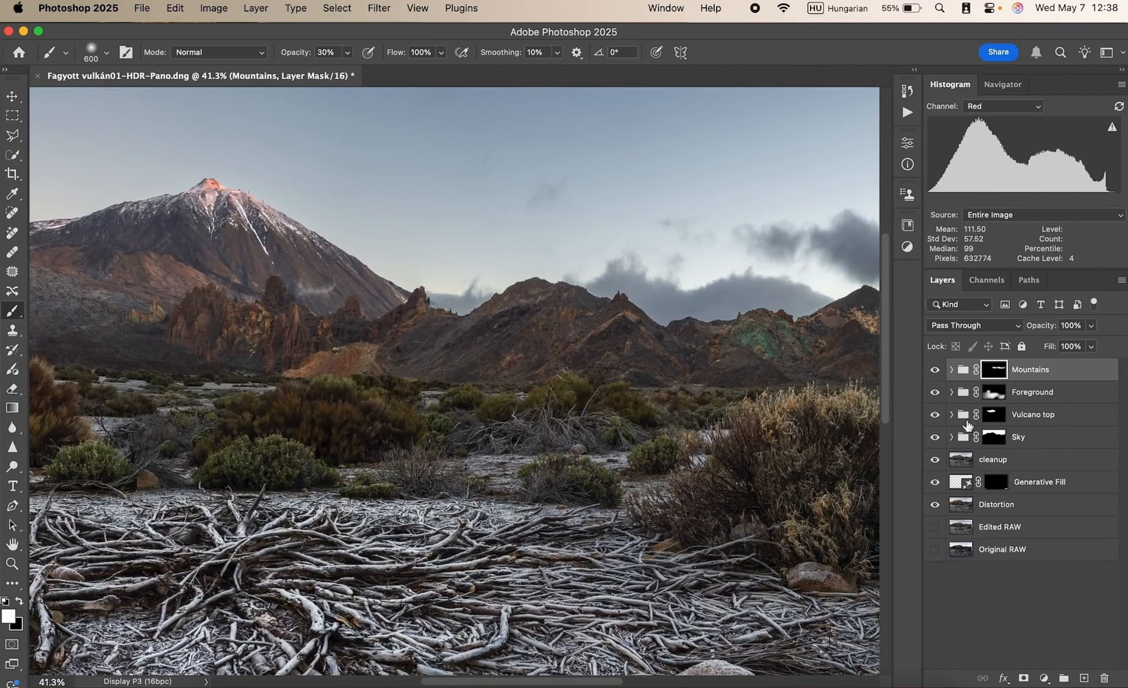
- Compare the image with and without the Mountains group, and view the whole photo
left_click(935, 370)
left_click(935, 370)
left_click(935, 370)
left_click(935, 370)
left_click(936, 370)
left_click(935, 370)
left_click(935, 370)
left_click(935, 370)
left_click(935, 370)
left_click(935, 370)
left_click(936, 370)
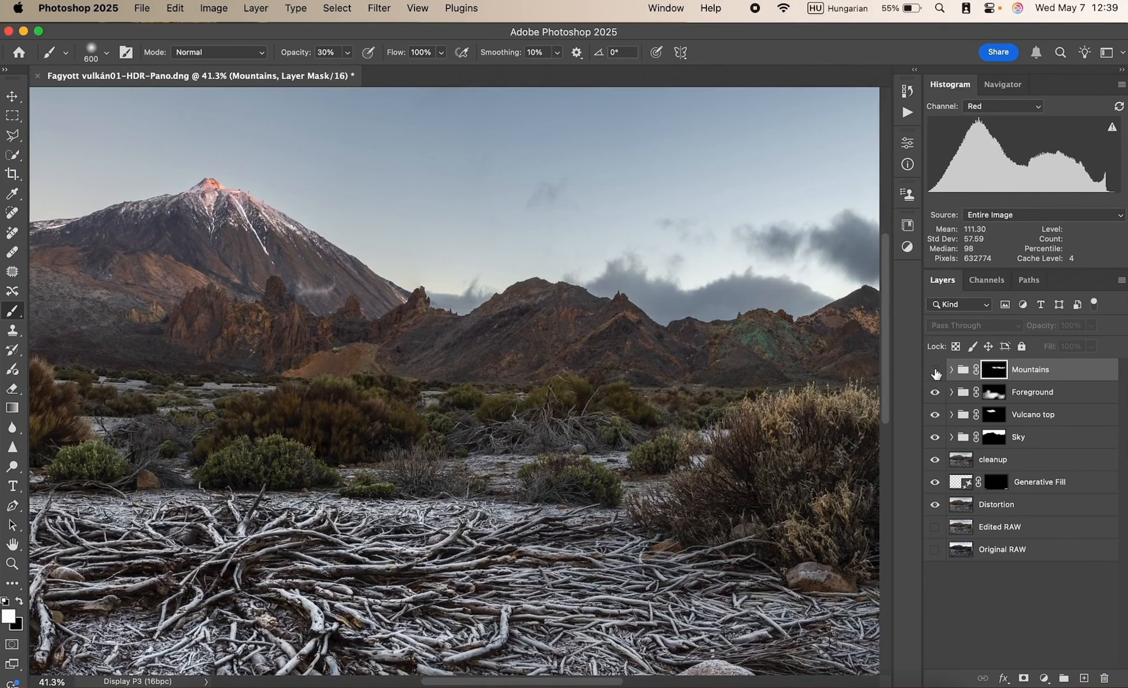
left_click(935, 370)
key("super+0")
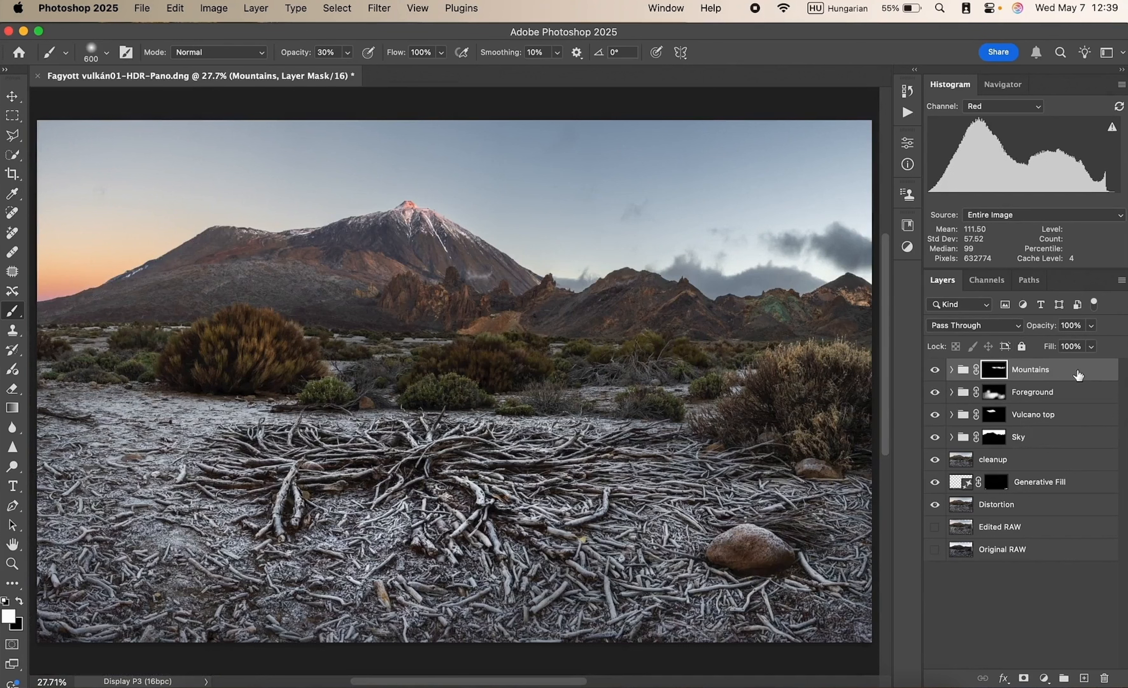
- Merge duplicates of the layers from Mountains down to Distortion into one layer at the top of the stack and rename it CRF
key("shift+alt+super+e")
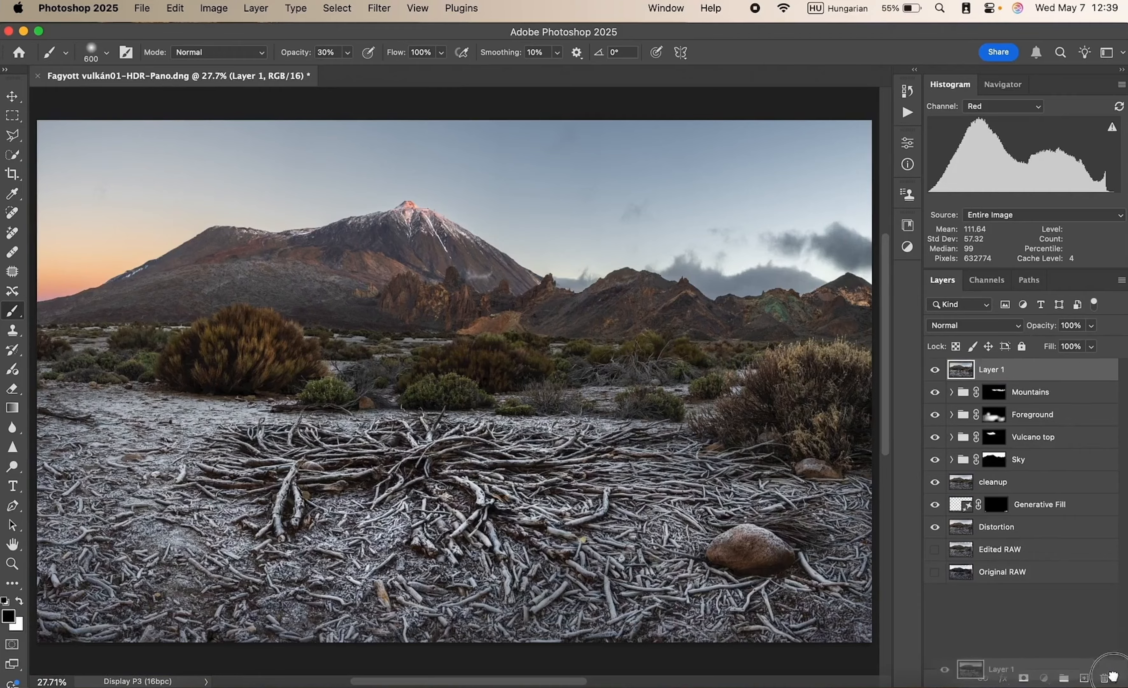
key("super+z")
left_click(1077, 372)
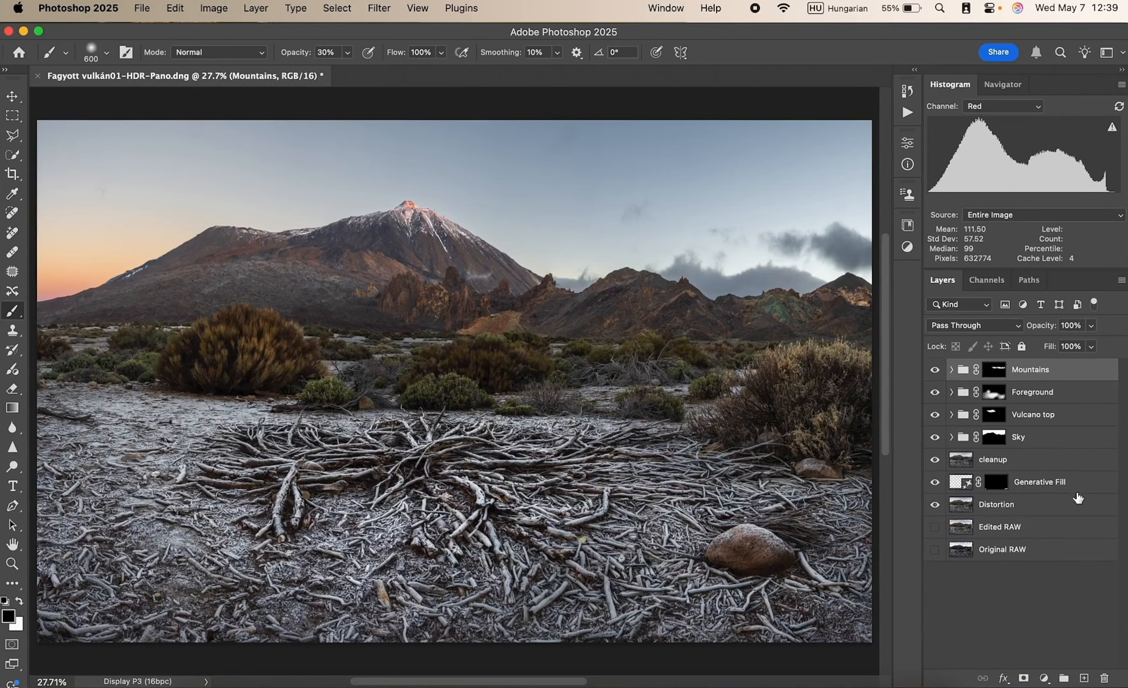
left_click(1078, 506, "shift")
key("super+j")
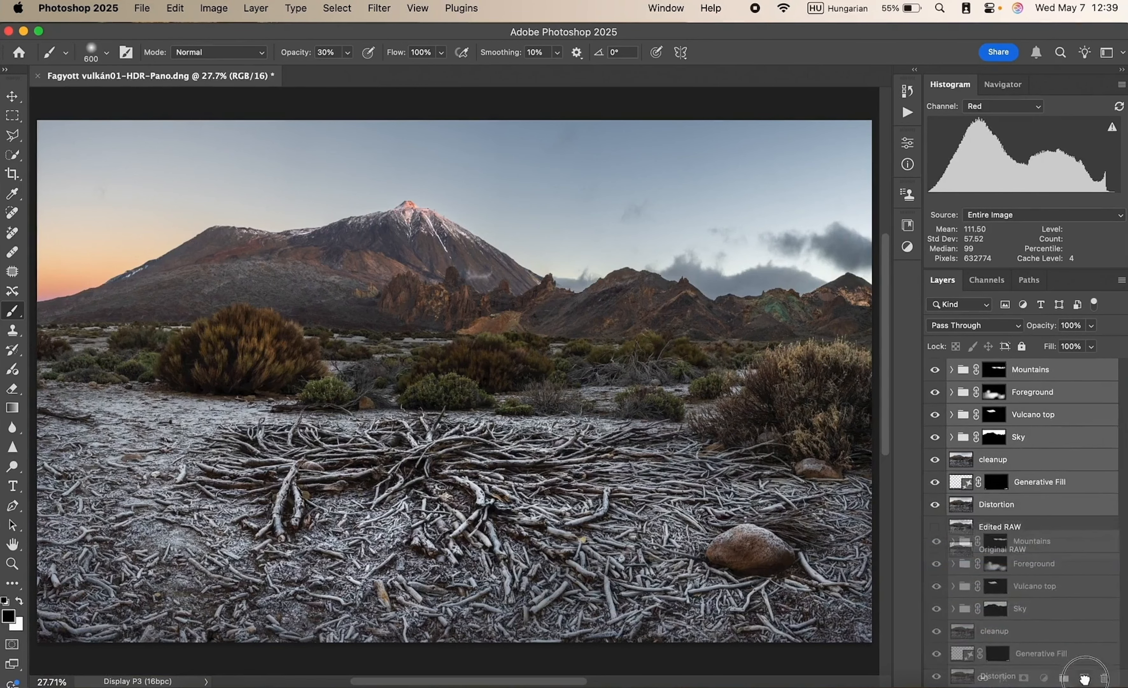
right_click(1098, 507)
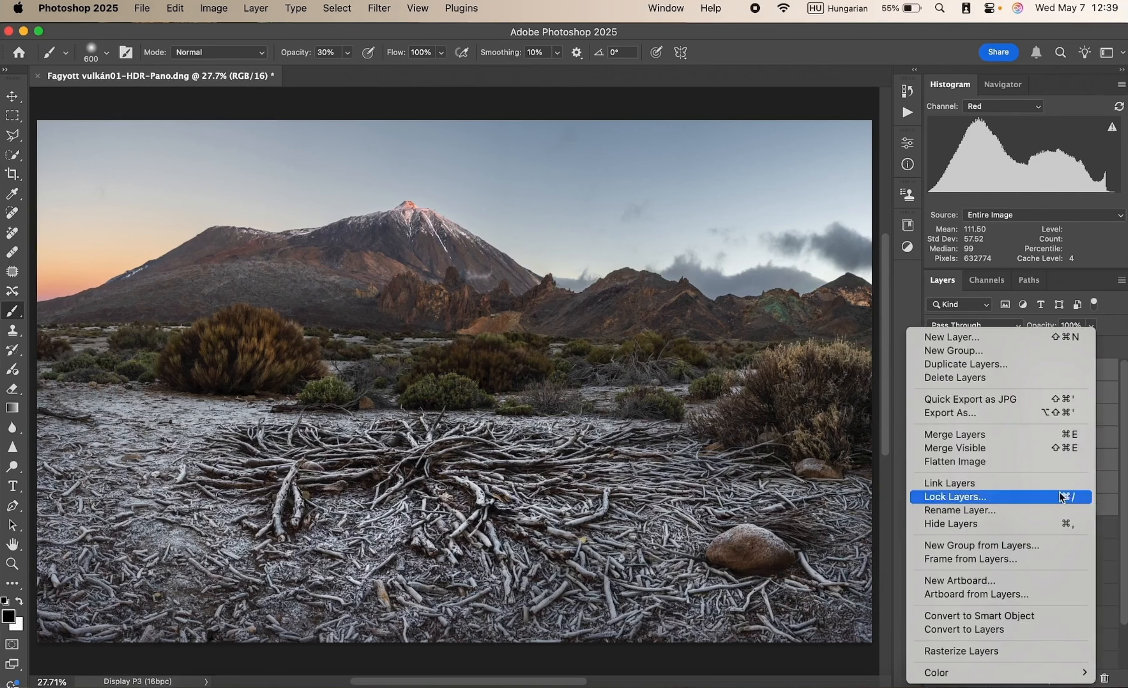
left_click(1000, 435)
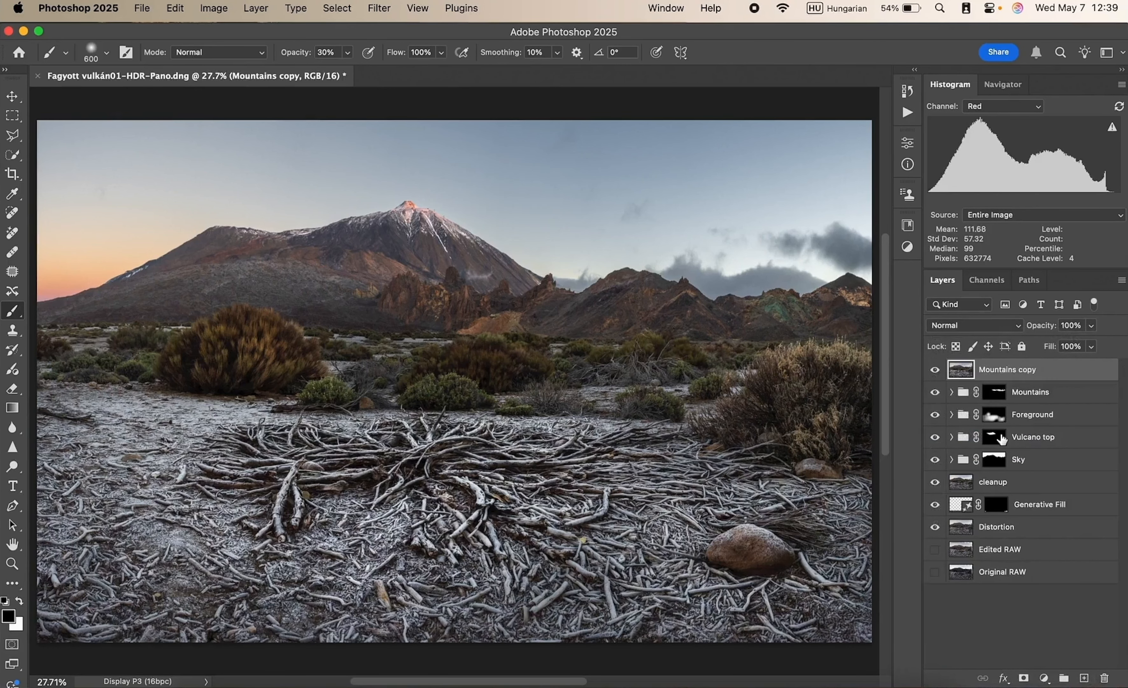
double_click(998, 369)
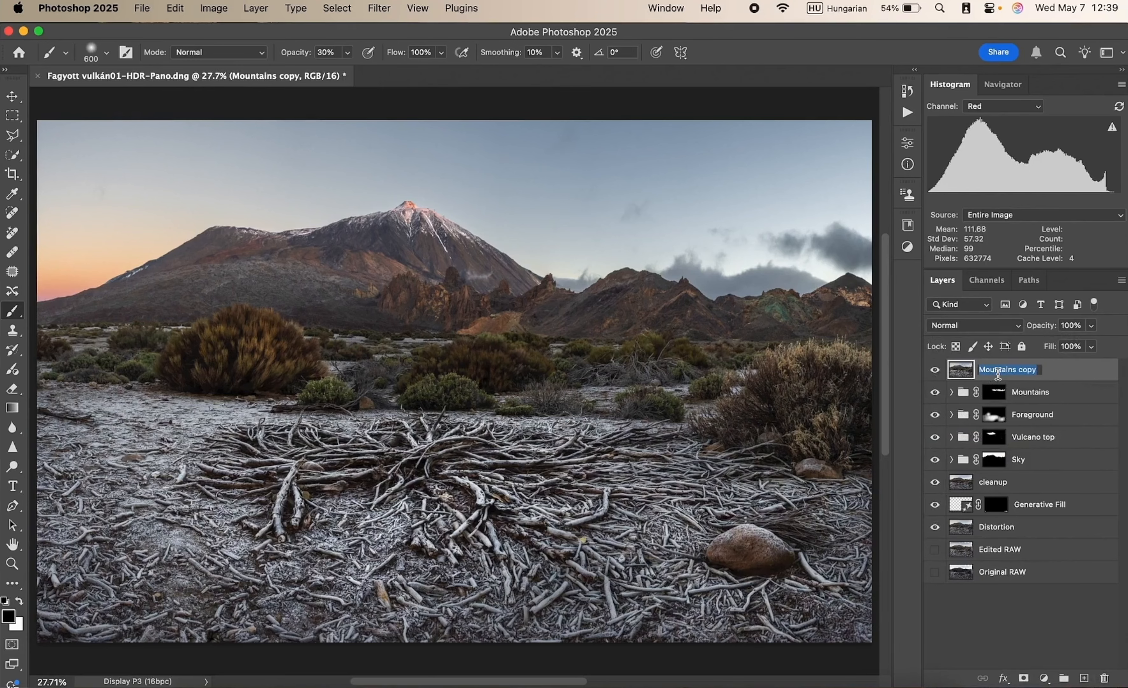
type("q")
key("Return")
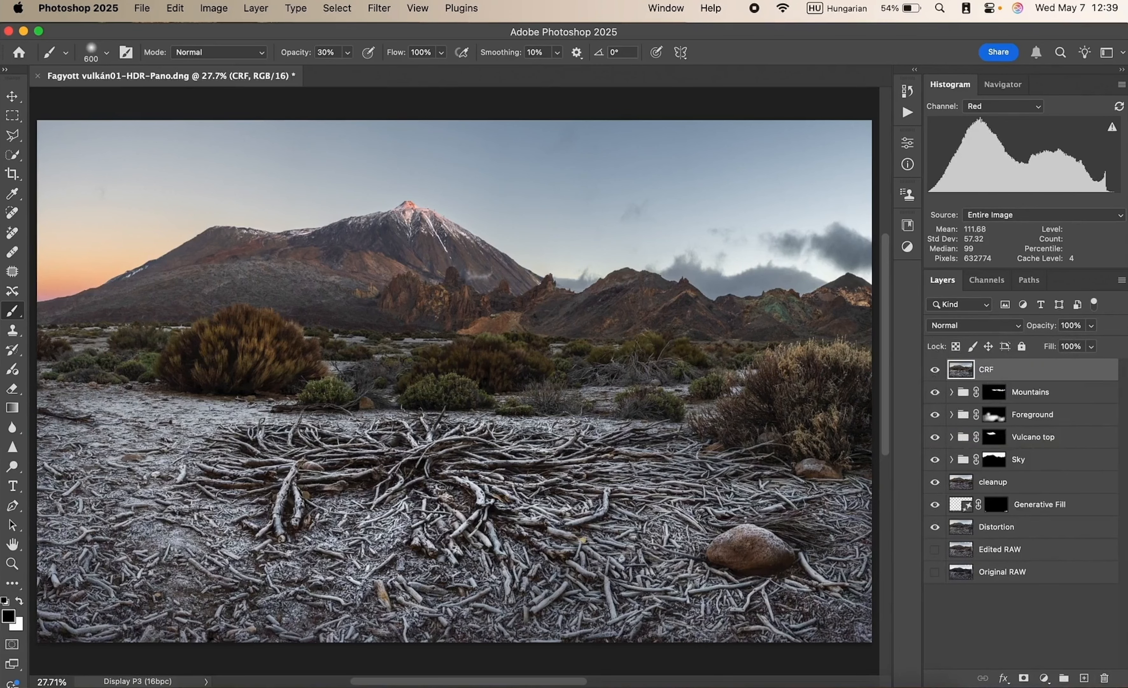
left_click(379, 8)
left_click(436, 139)
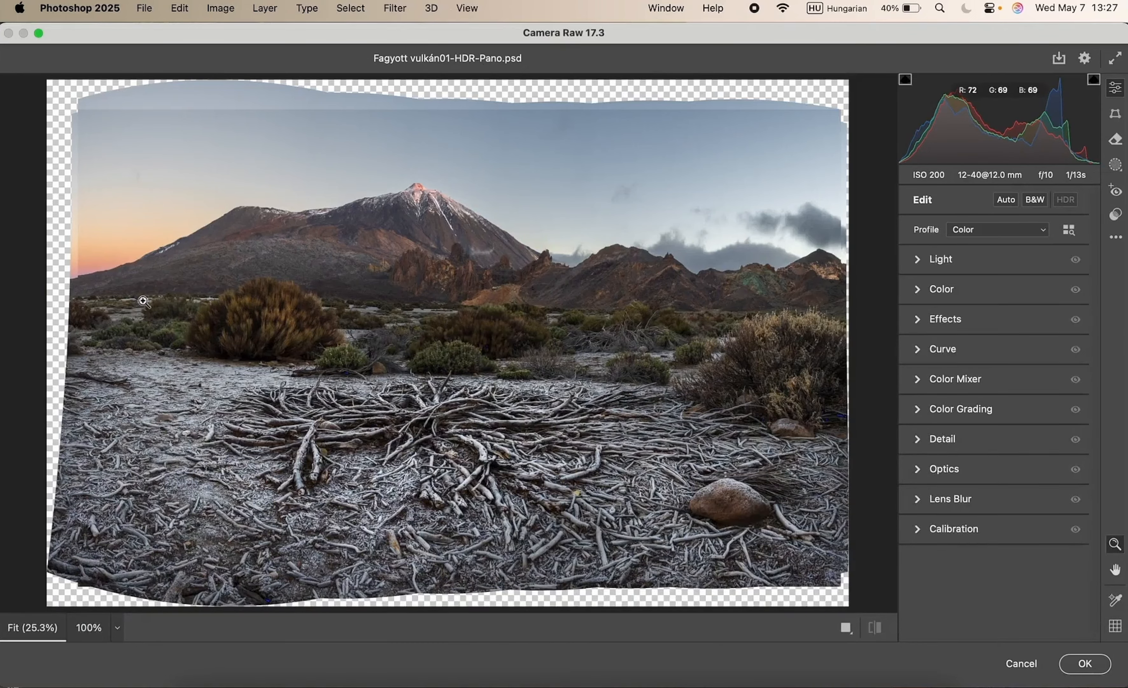
left_click(1023, 664)
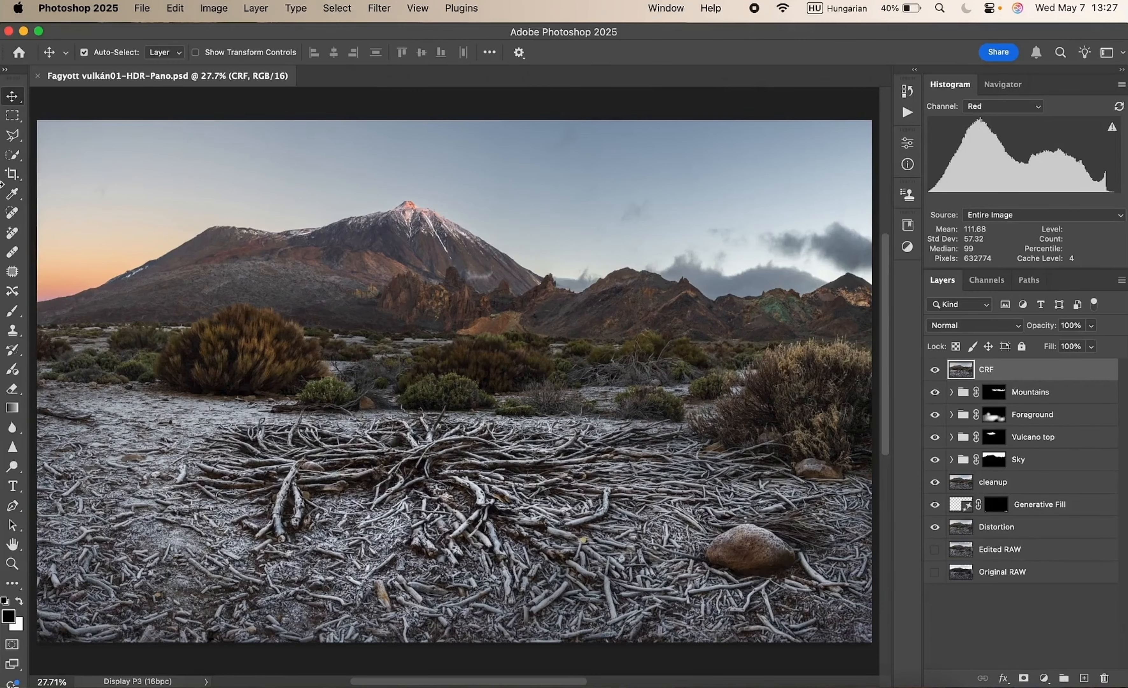
- Crop the CRF layer to the canvas bounds and open it in the Camera Raw filter
left_click(12, 176)
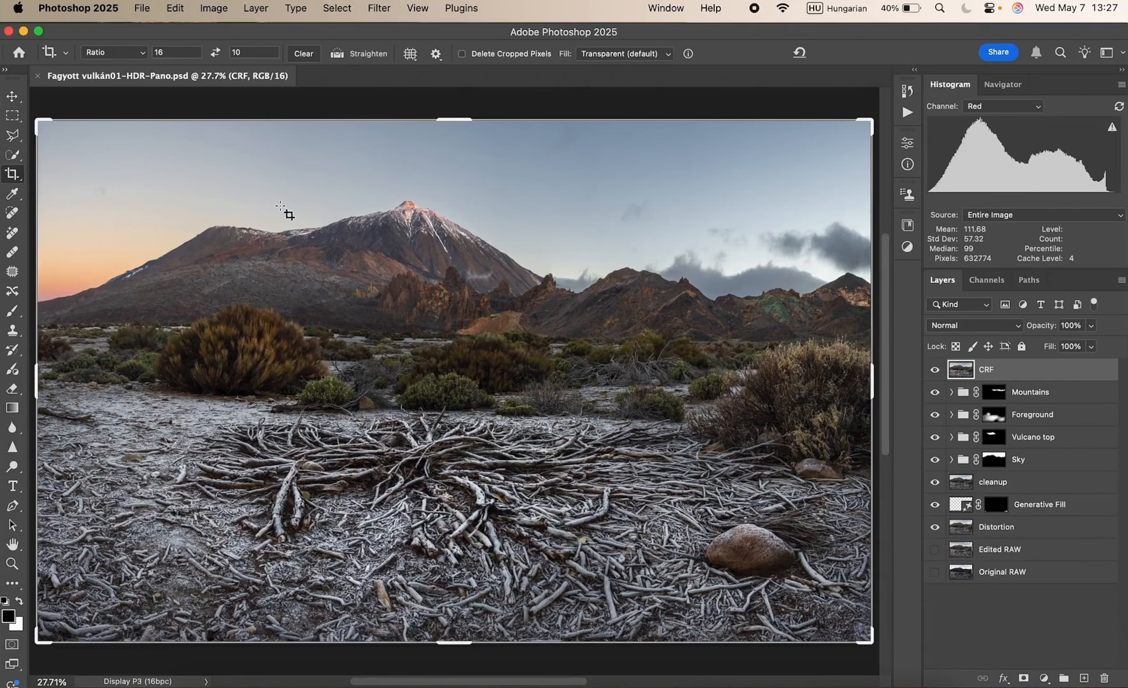
left_click(281, 210)
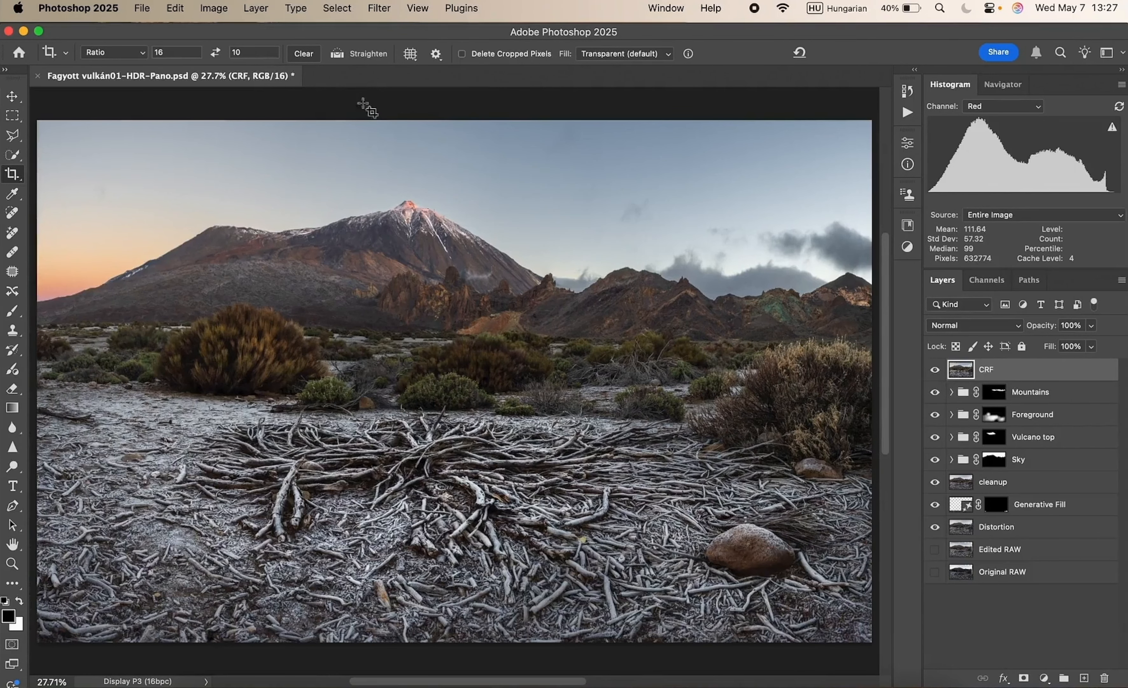
left_click(379, 8)
left_click(420, 139)
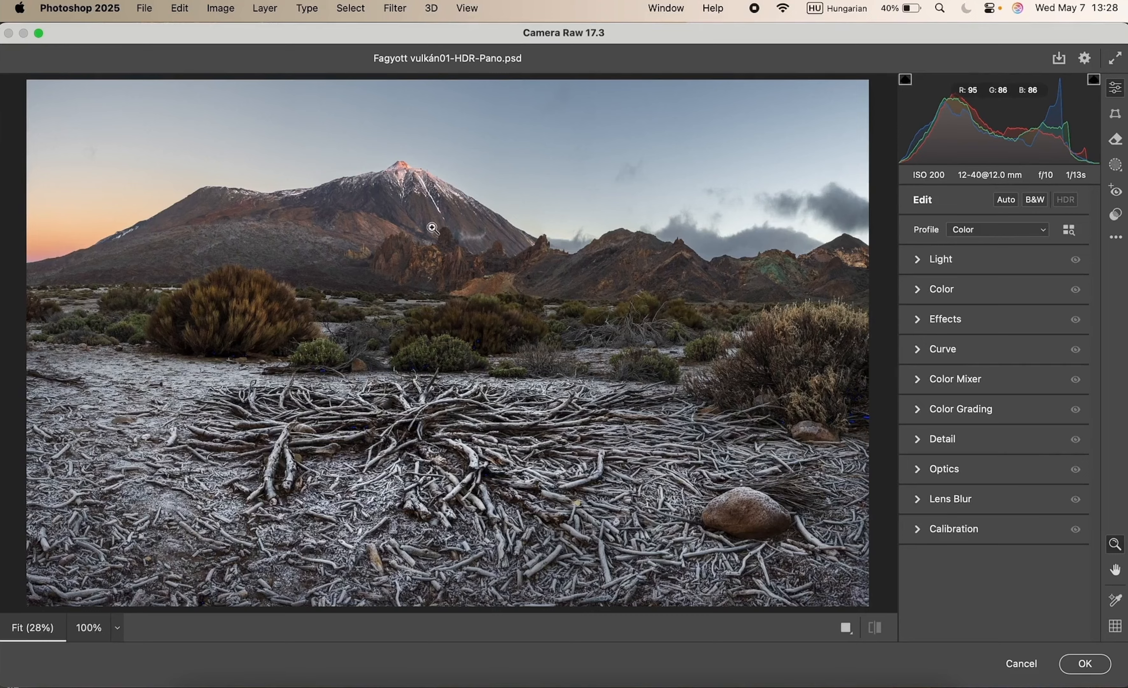
- Darken the surroundings of the volcano with an inverted oval radial gradient mask centred on it, at exposure -0.40
left_click(1118, 168)
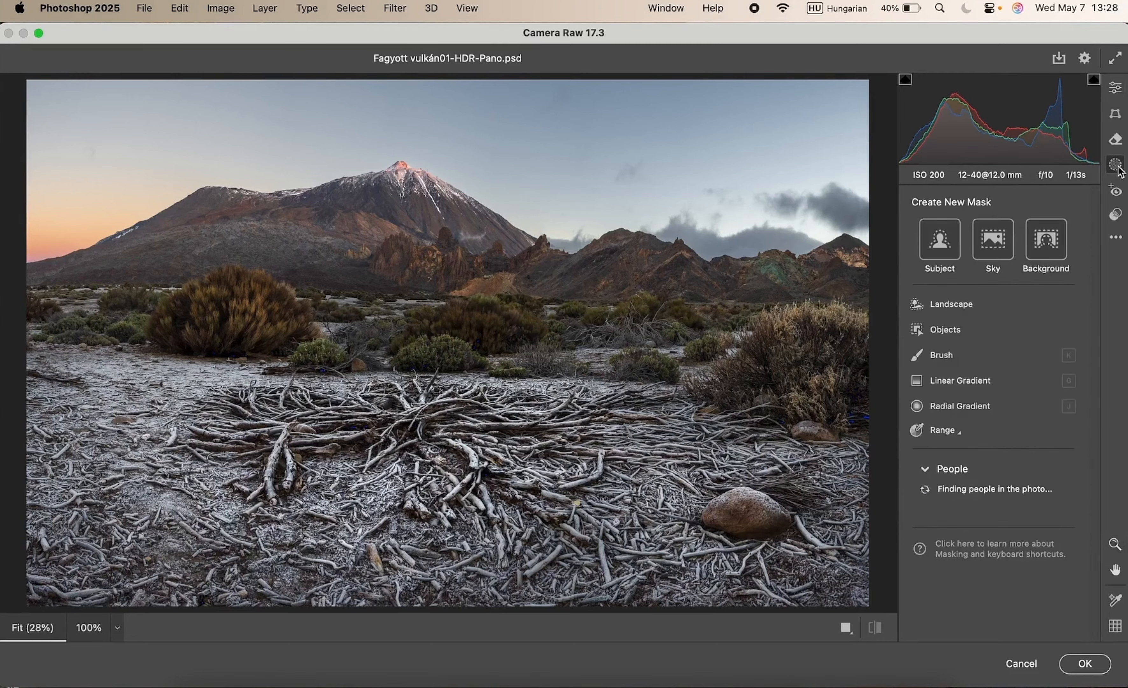
left_click(968, 408)
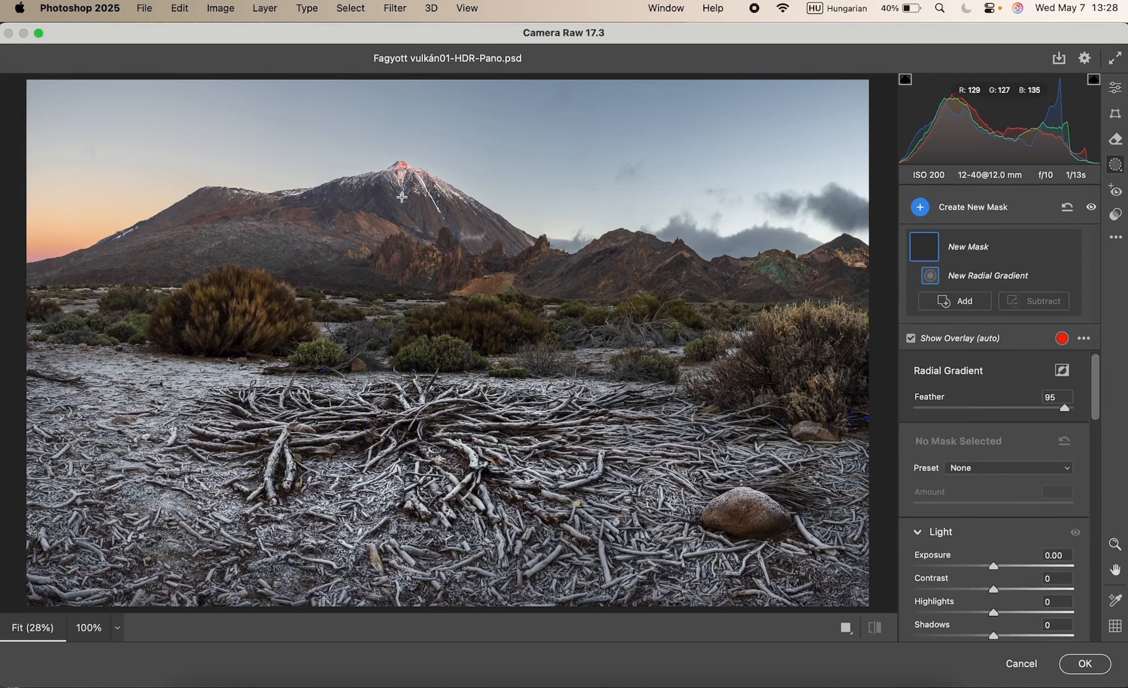
left_click_drag(399, 192, 567, 278)
left_click_drag(436, 178, 426, 214)
left_click_drag(383, 353, 384, 362)
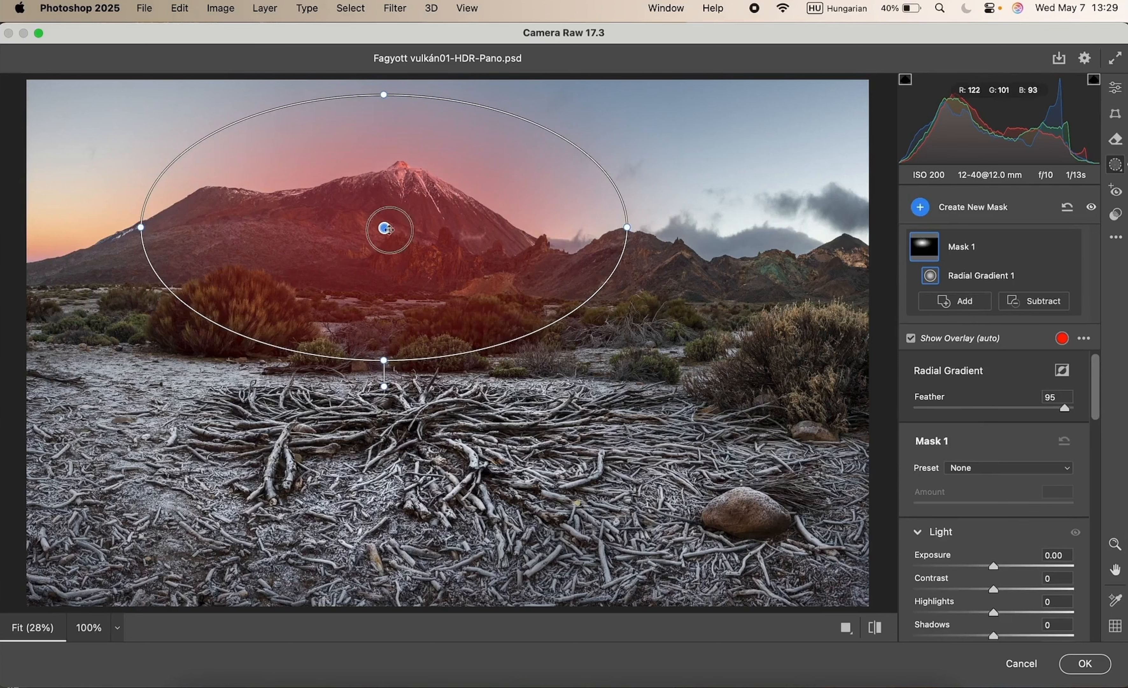
left_click_drag(385, 228, 403, 228)
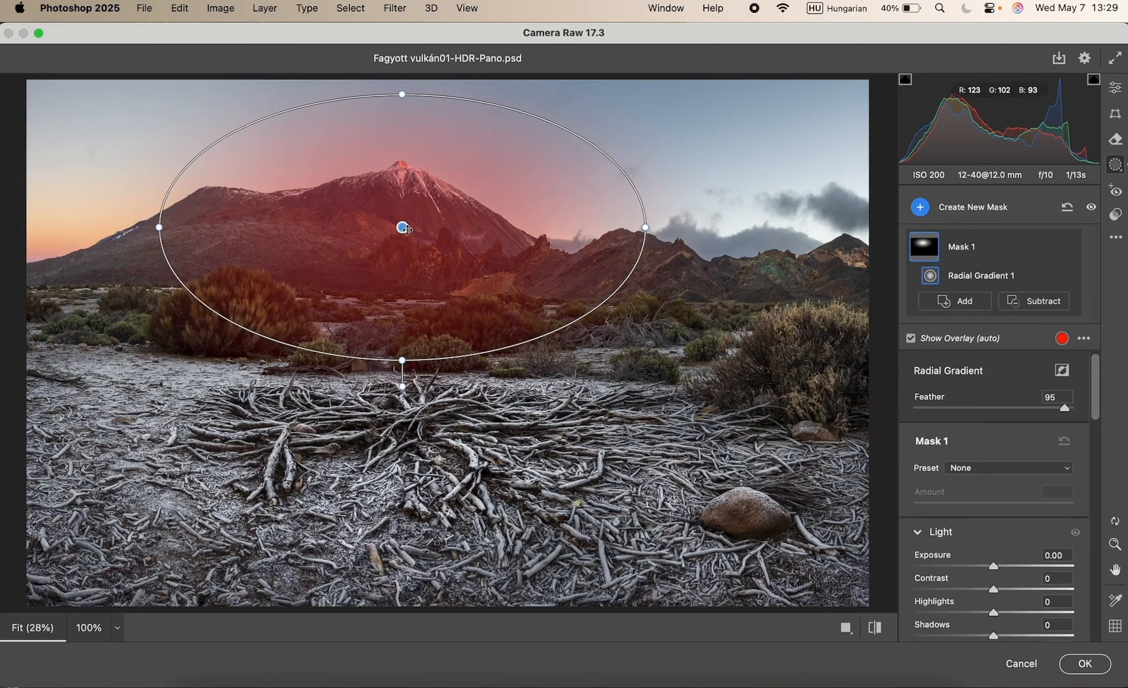
left_click(1063, 371)
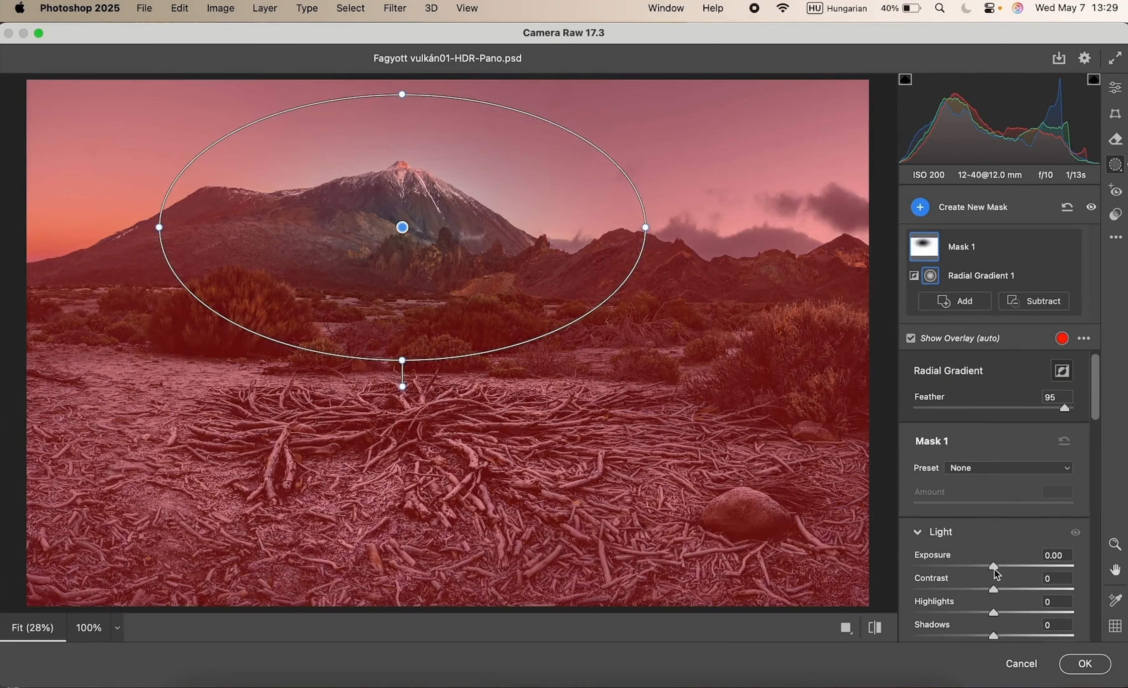
left_click_drag(994, 566, 987, 566)
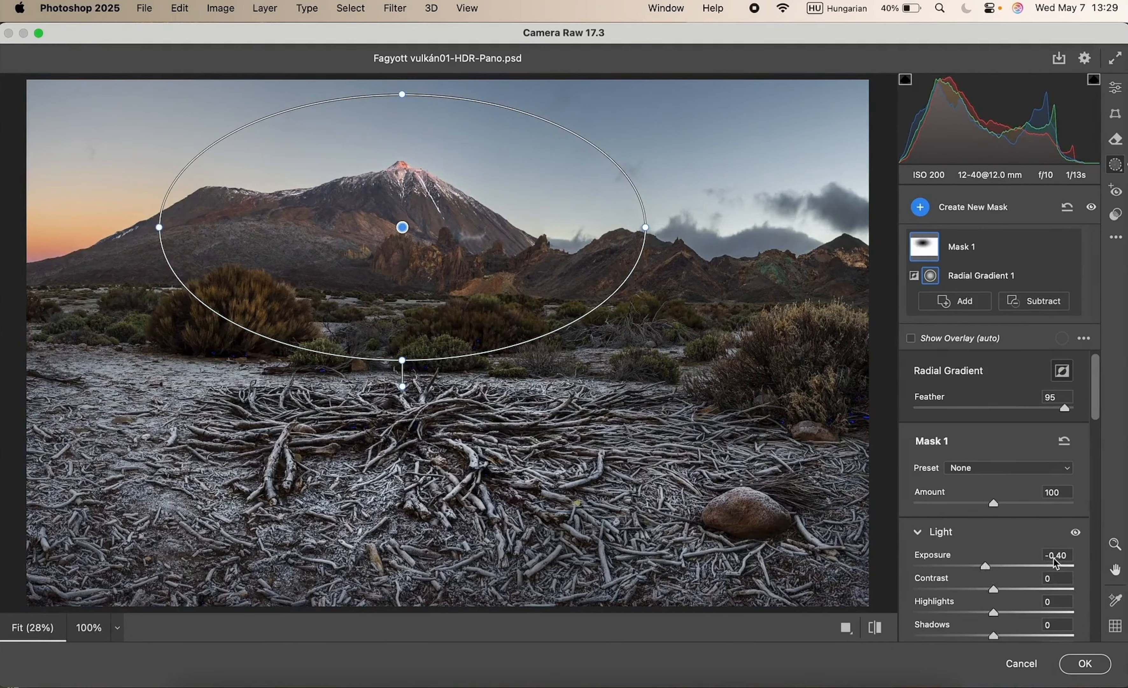
- Set the whole image's exposure to +0.20 and compare the result with the original
left_click(1115, 87)
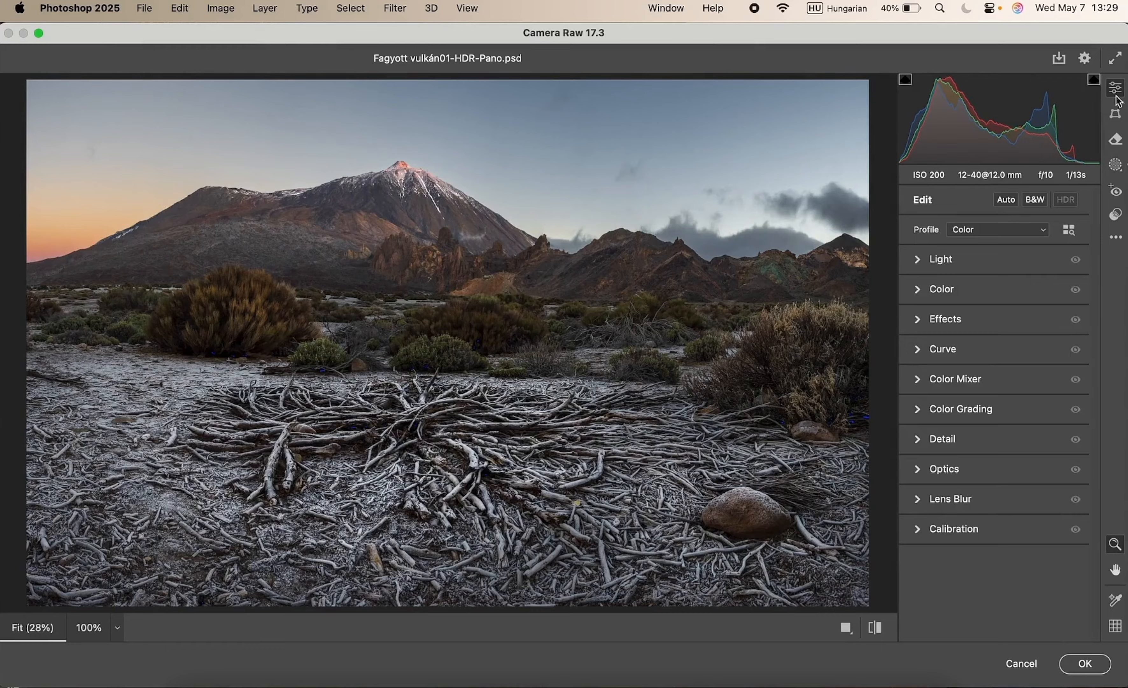
left_click(932, 259)
left_click_drag(996, 294, 1000, 294)
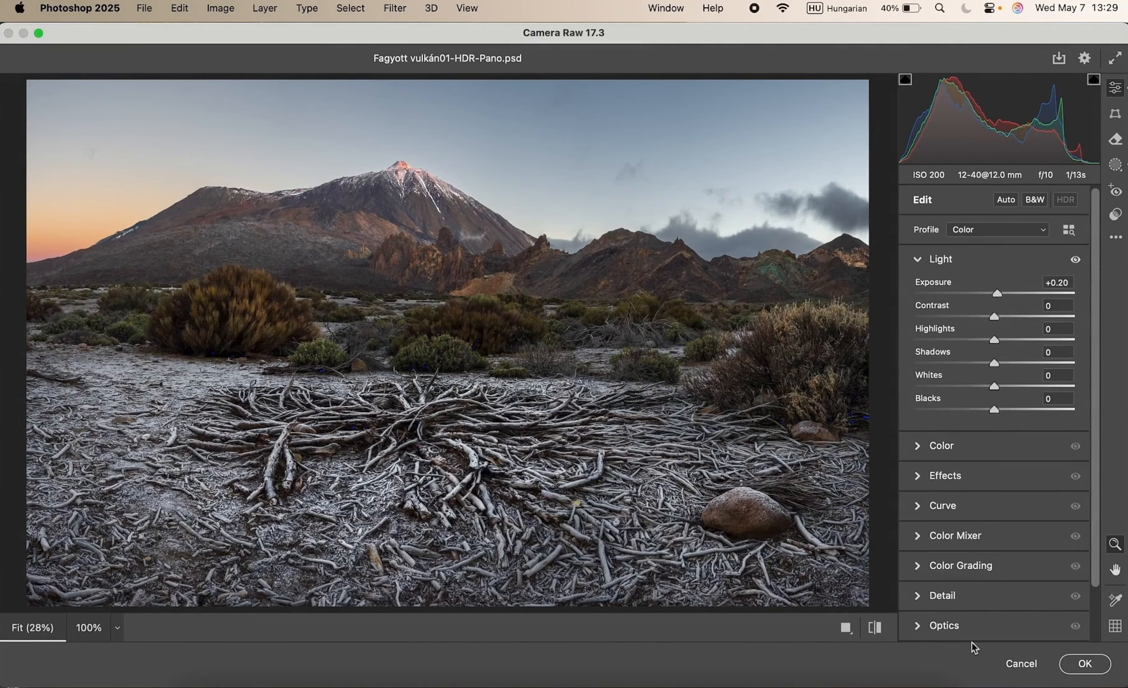
left_click(875, 628)
left_click(876, 628)
left_click(876, 628)
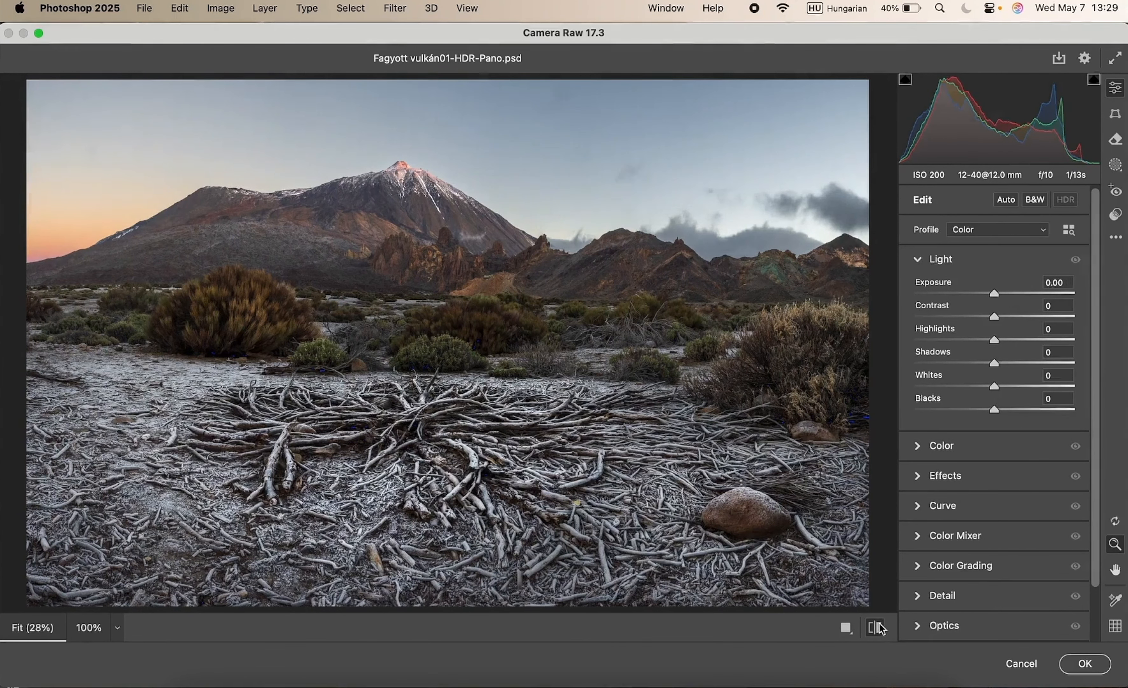
left_click(876, 627)
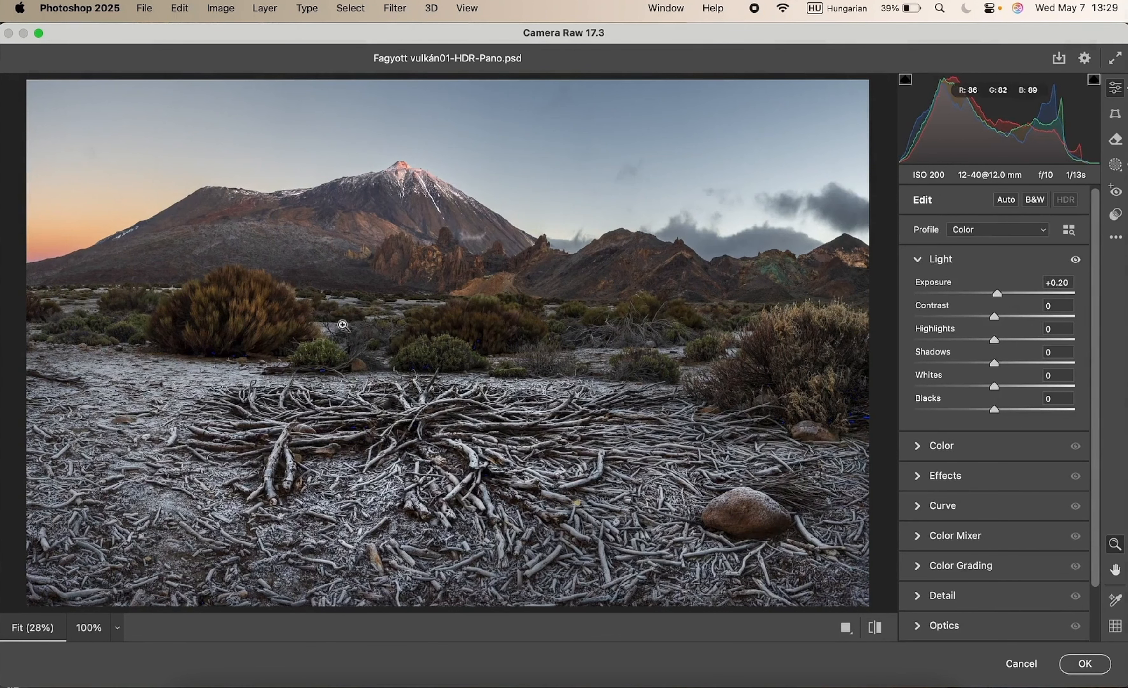
- Create a second mask with a wide oval radial gradient over the frosty branches in the centre foreground
left_click(1116, 165)
left_click(922, 205)
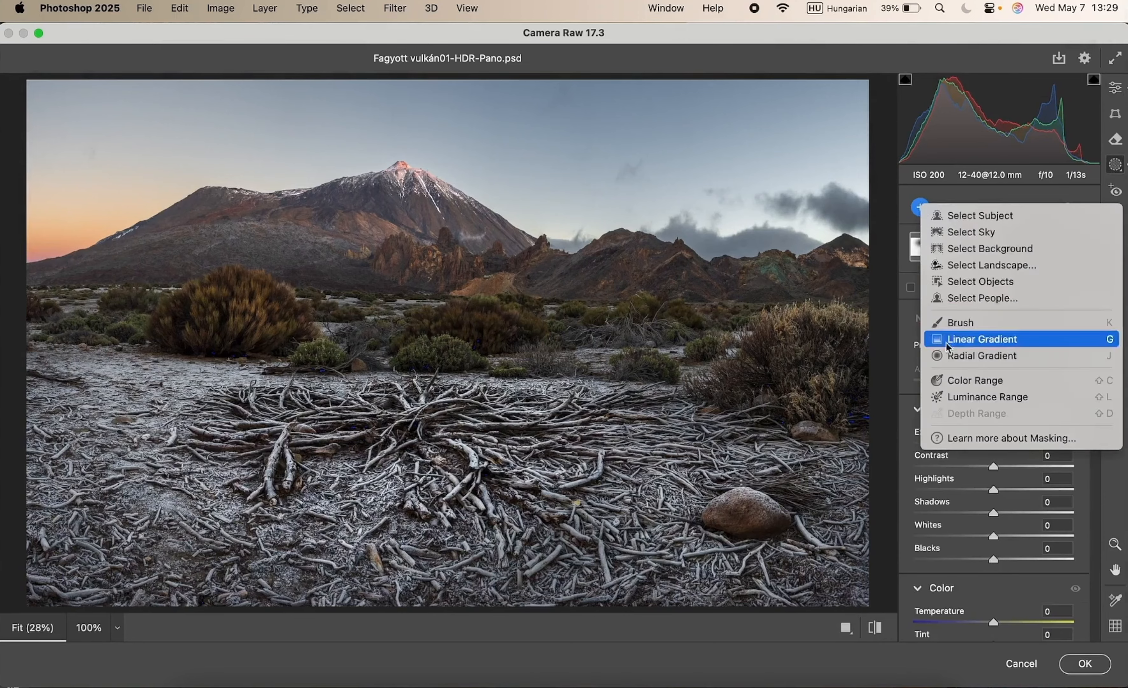
left_click(945, 355)
left_click_drag(409, 428, 671, 550)
left_click_drag(433, 423, 446, 439)
left_click_drag(407, 313, 406, 308)
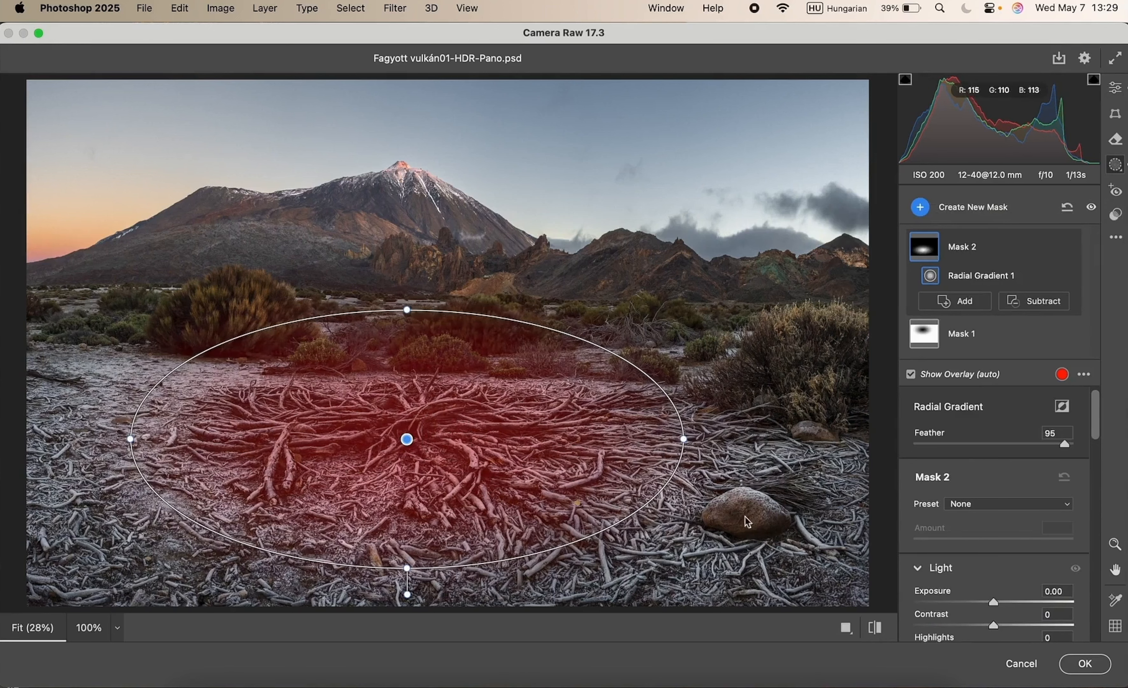
- Add a small radial gradient around the round rock in the foreground to Mask 2
left_click(955, 301)
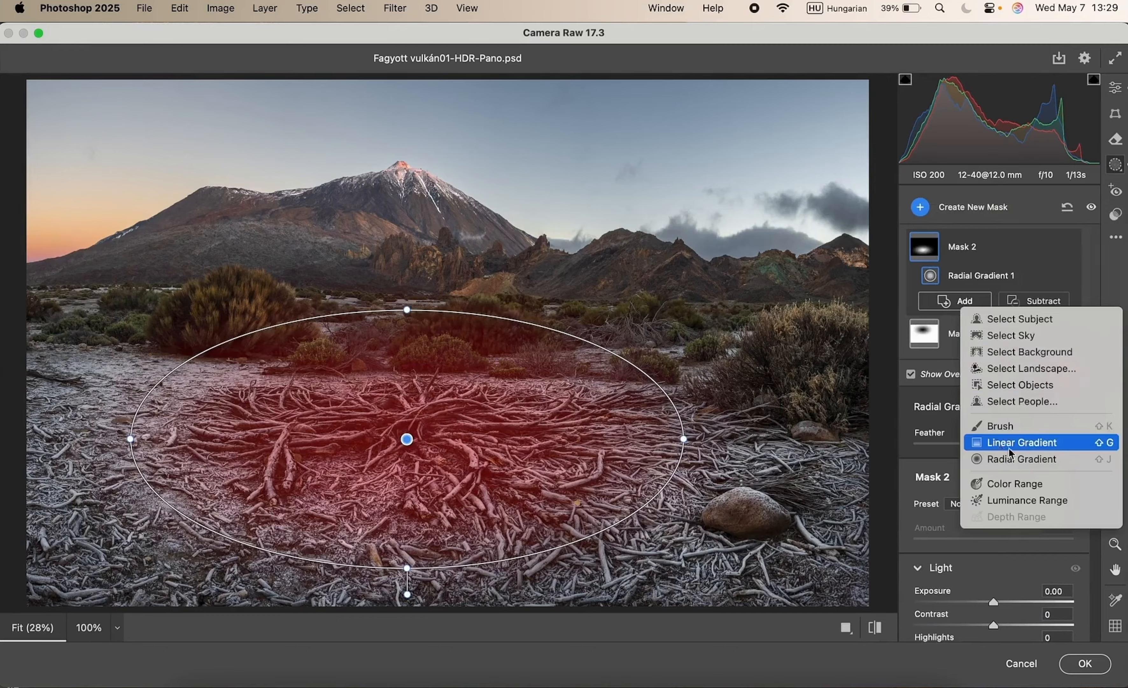
left_click(1008, 459)
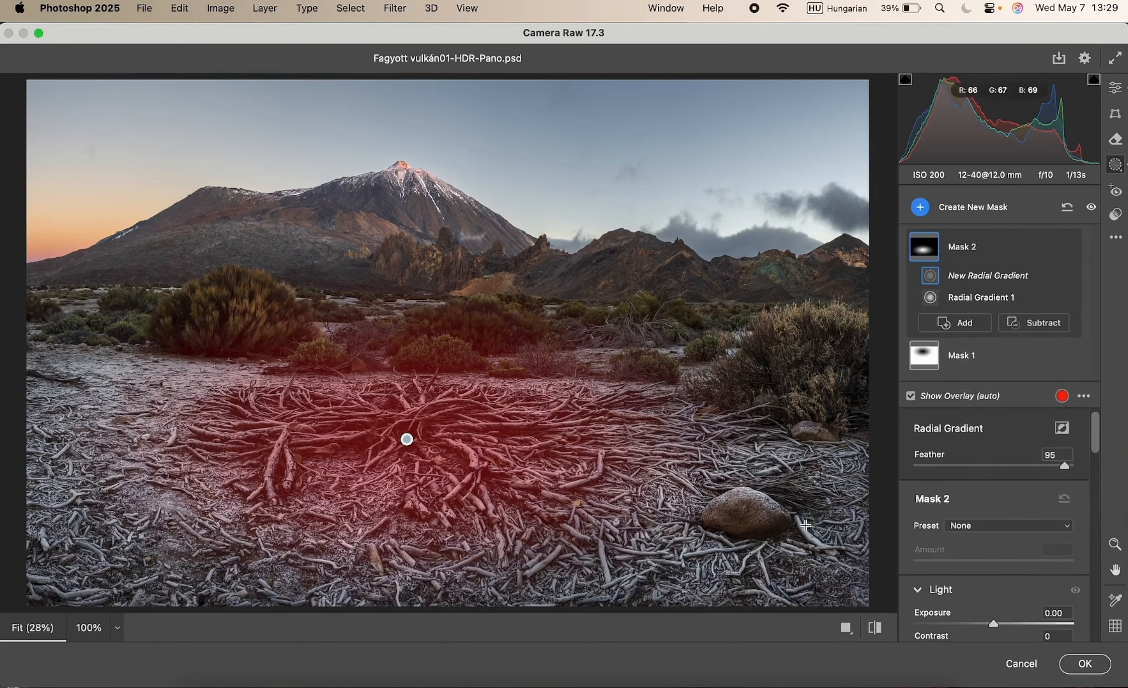
mouse_move(739, 508)
left_mouse_down()
mouse_move(792, 534)
mouse_move(743, 511)
left_mouse_up()
scroll(1026, 464, "down", 3)
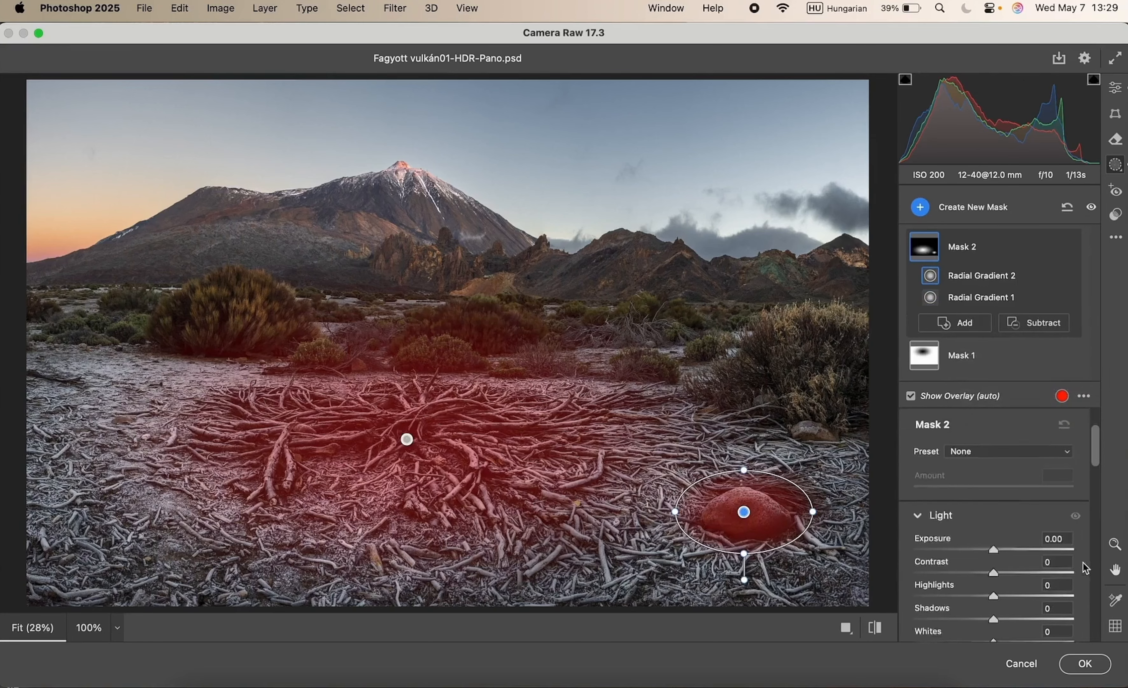
scroll(1026, 445, "up", 2)
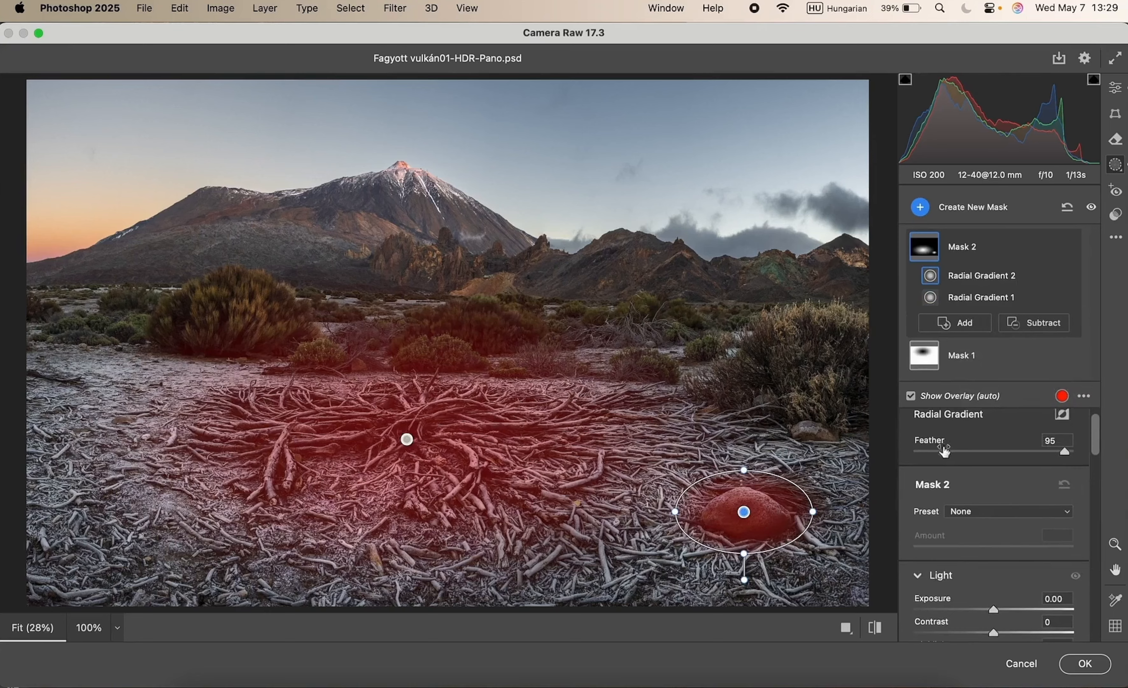
mouse_move(1065, 453)
left_mouse_down()
mouse_move(917, 460)
mouse_move(1065, 463)
left_mouse_up()
scroll(1048, 566, "down", 3)
left_click_drag(994, 543, 1021, 543)
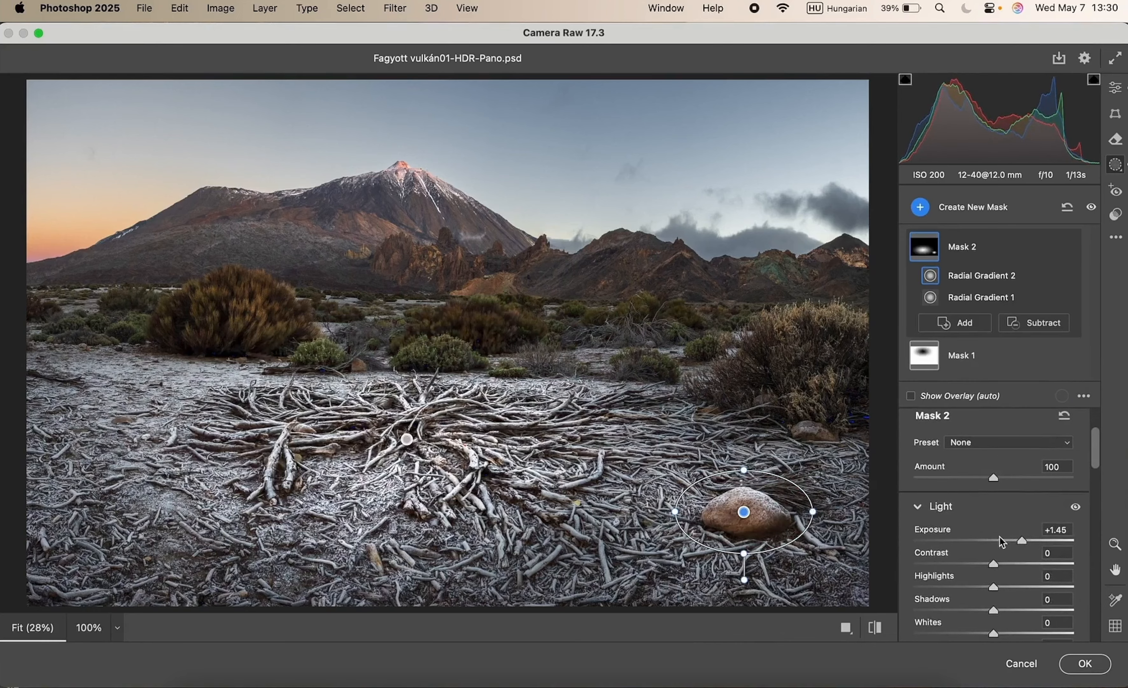
double_click(1023, 542)
- Set Mask 2's whites to +40, exposure to +0.30 and highlights to -20 to brighten the branches and rock
scroll(1024, 546, "down", 3)
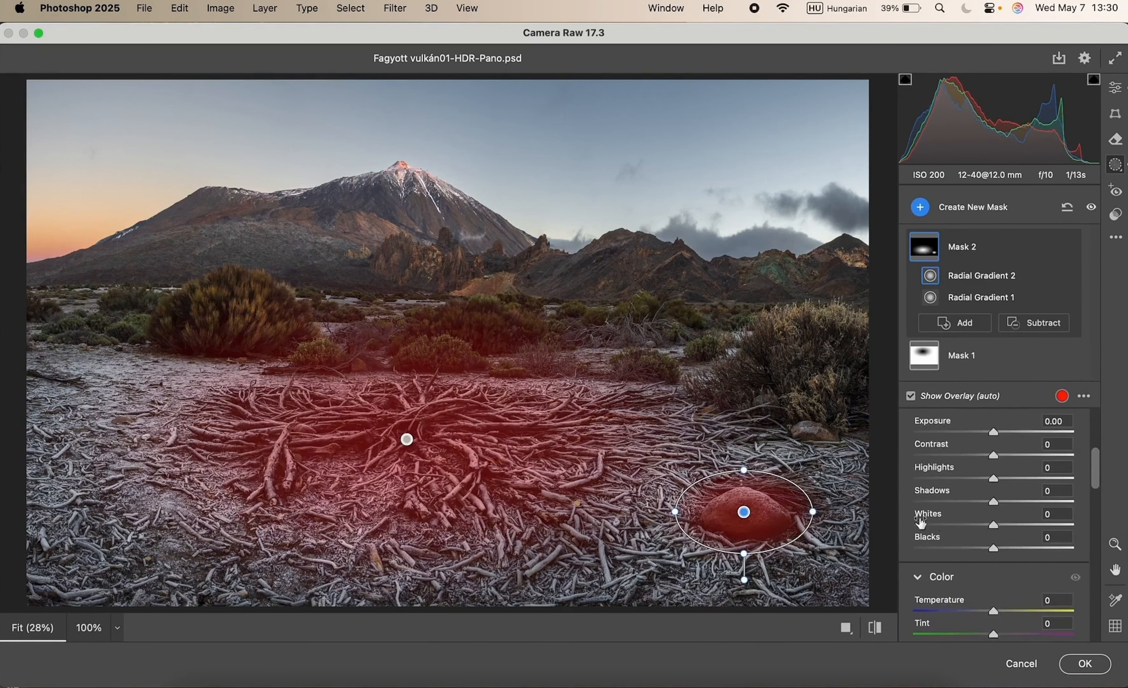
left_click_drag(997, 524, 1028, 539)
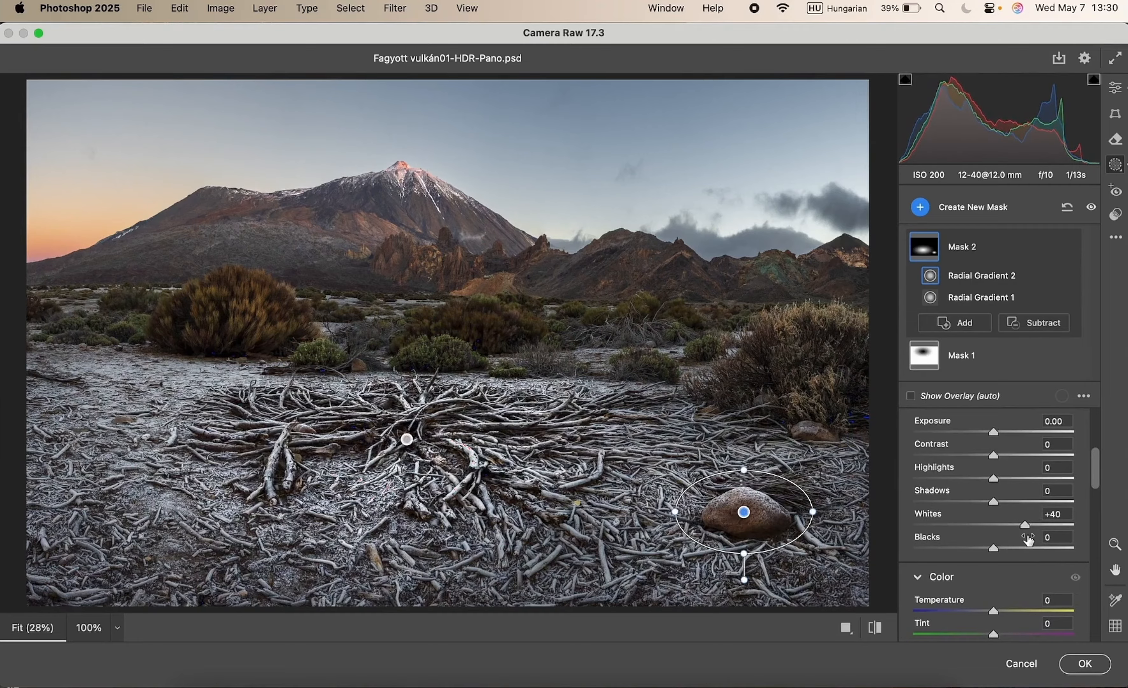
left_click_drag(998, 434, 1004, 432)
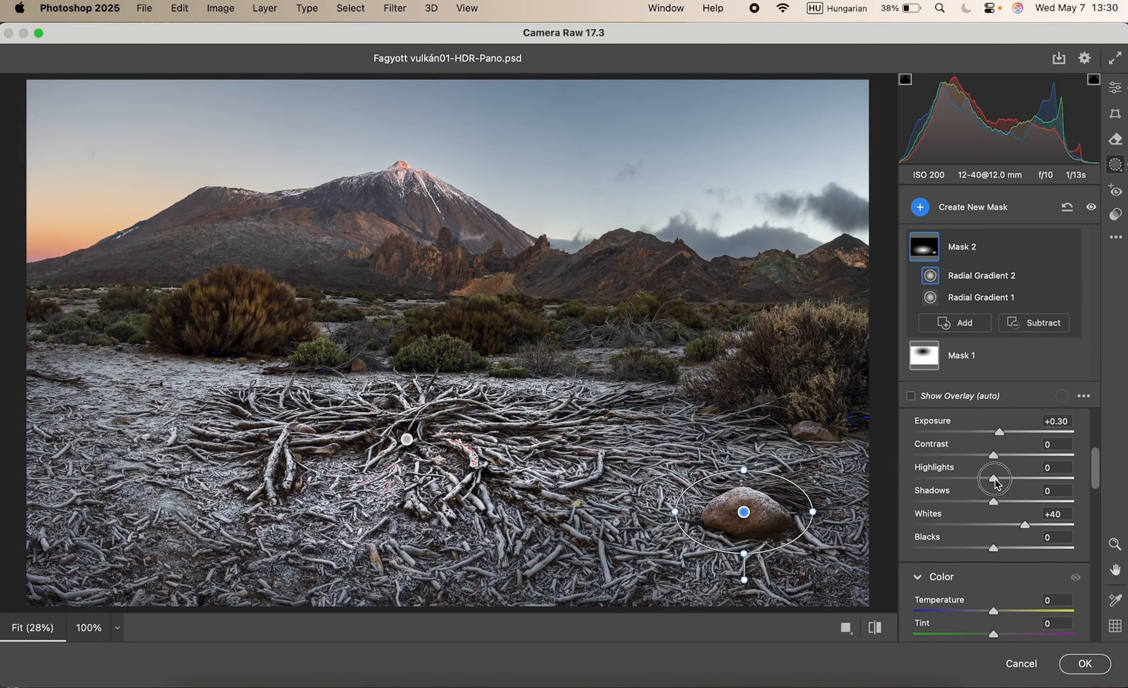
left_click_drag(995, 479, 980, 482)
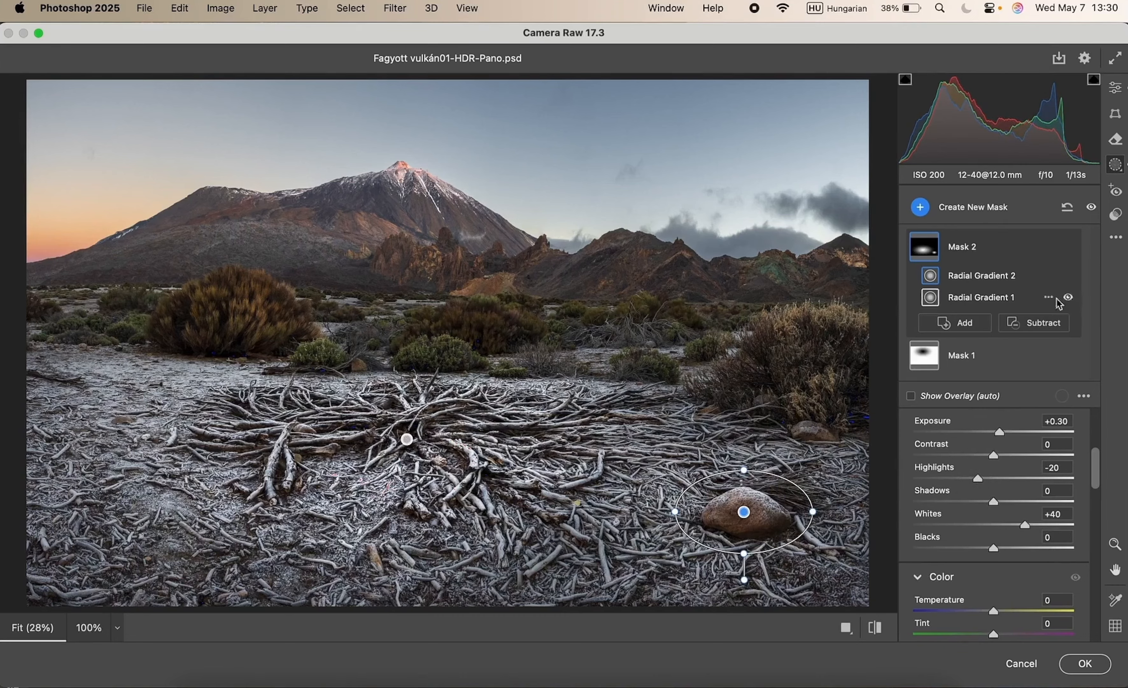
- Add a radial gradient around the large bush below the volcano's left slope to Mask 2
left_click(949, 322)
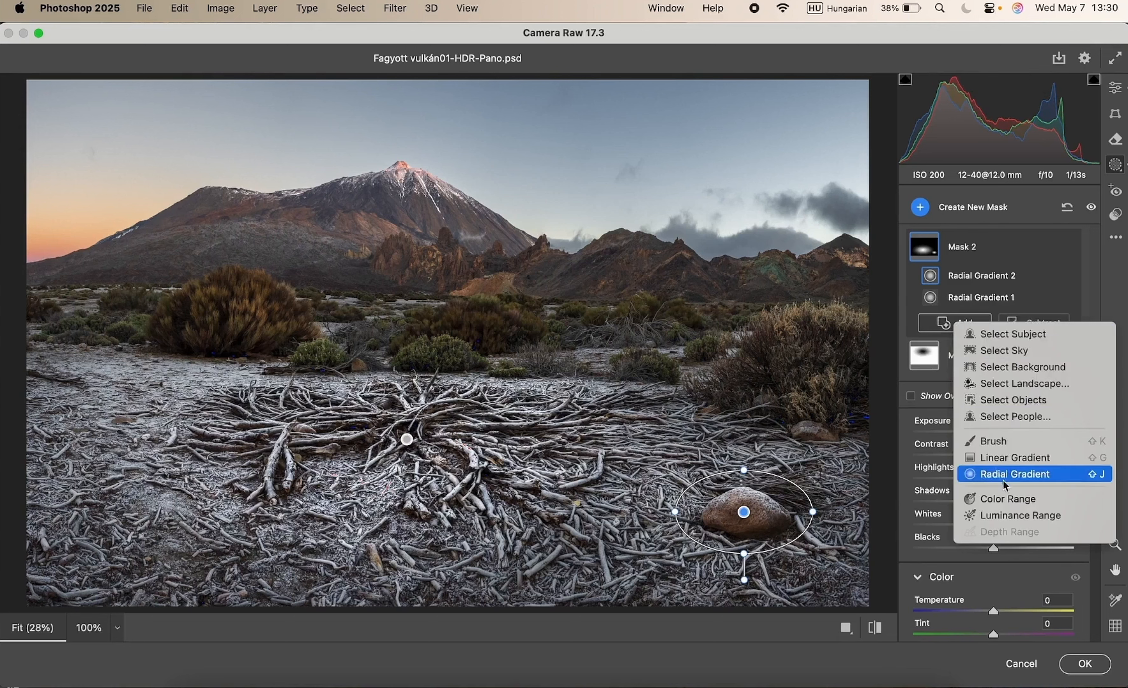
left_click(1010, 474)
left_click_drag(246, 300, 297, 338)
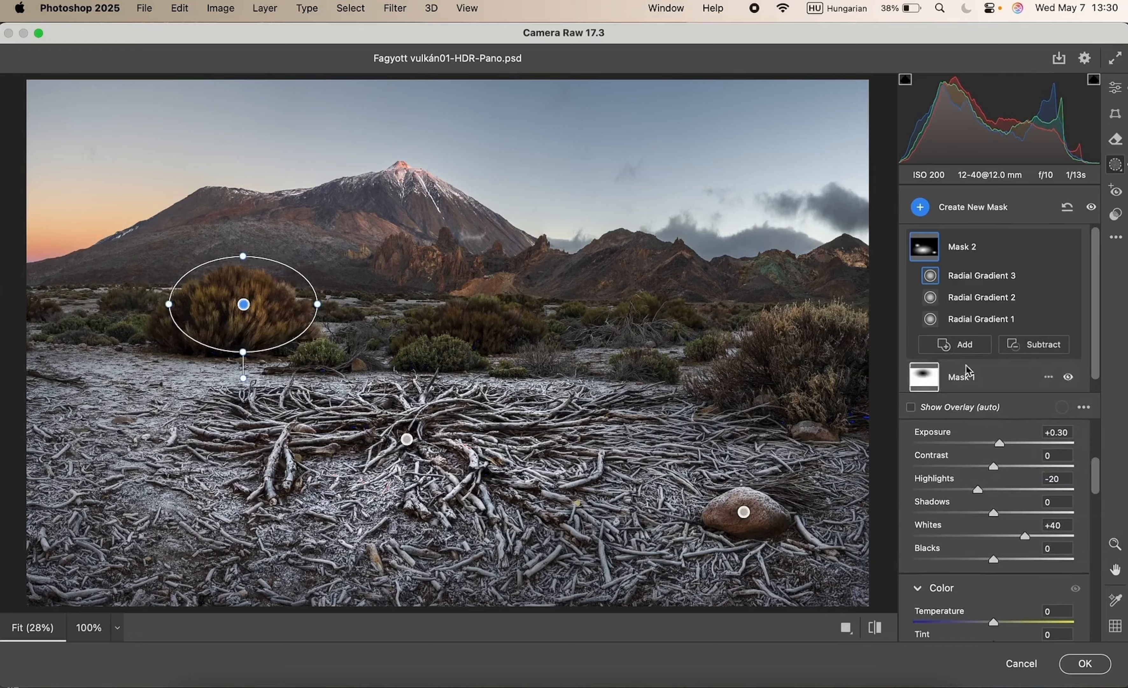
left_click(957, 345)
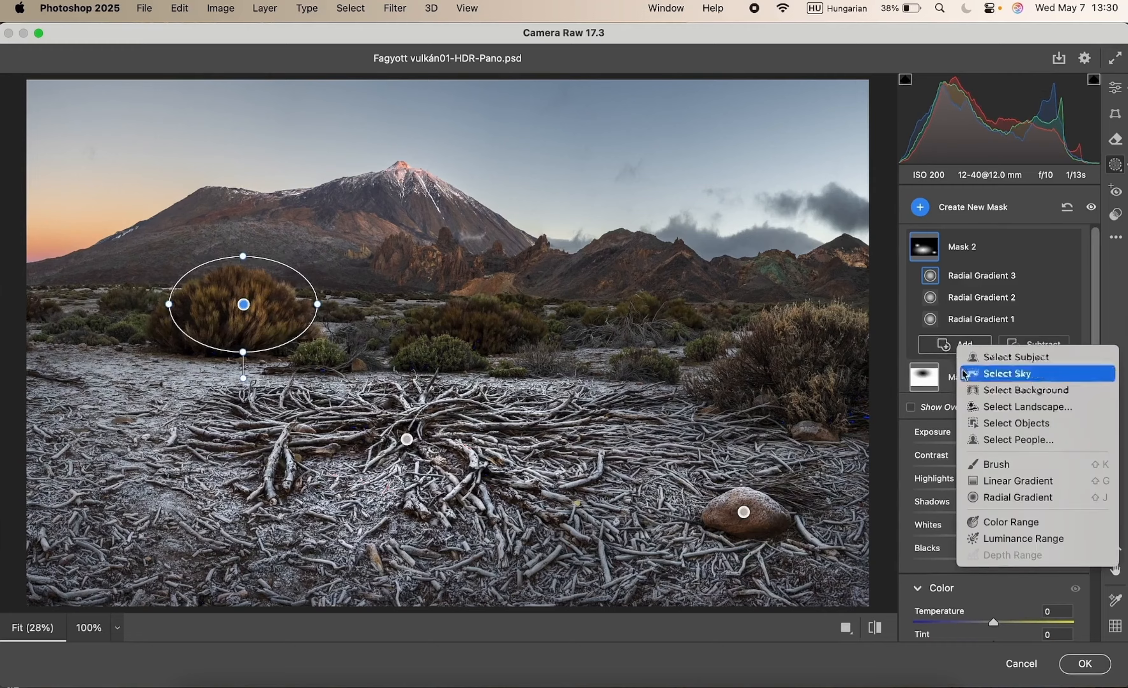
left_click(1010, 497)
left_click_drag(593, 264, 812, 307)
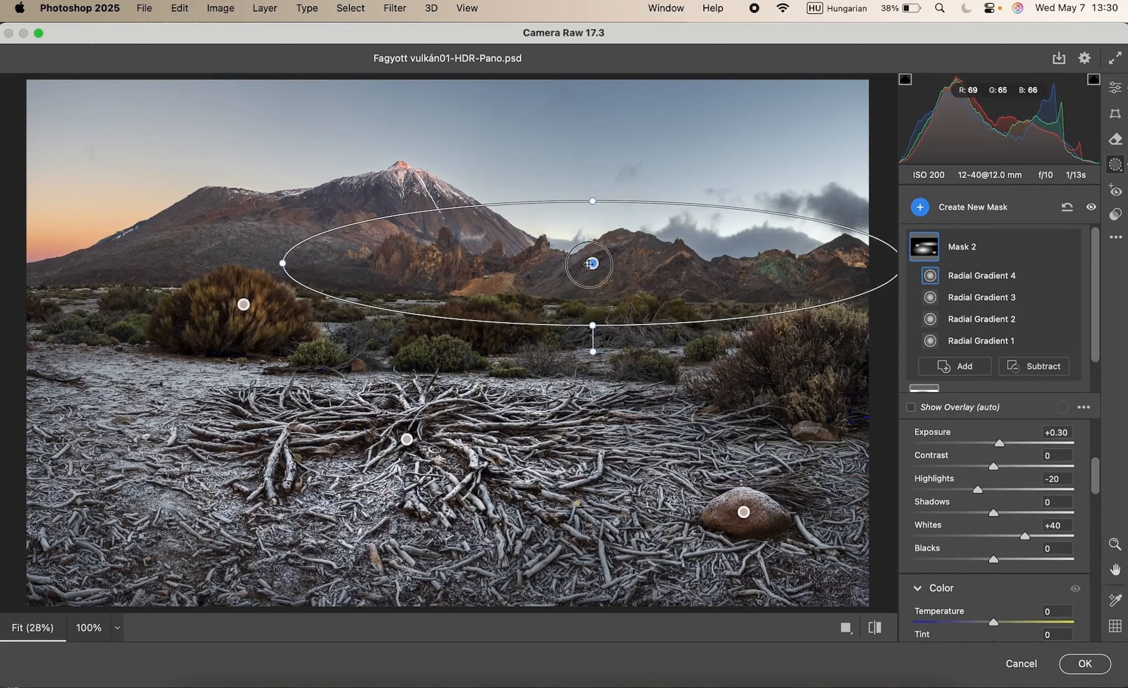
left_click_drag(591, 263, 615, 266)
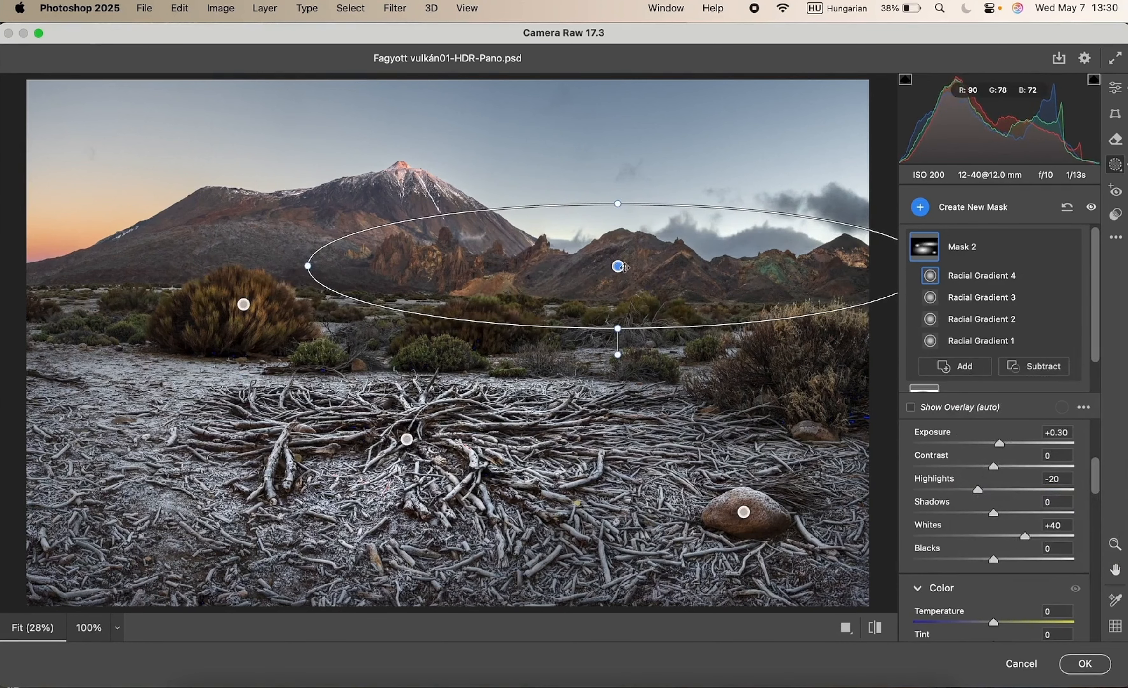
key("Delete")
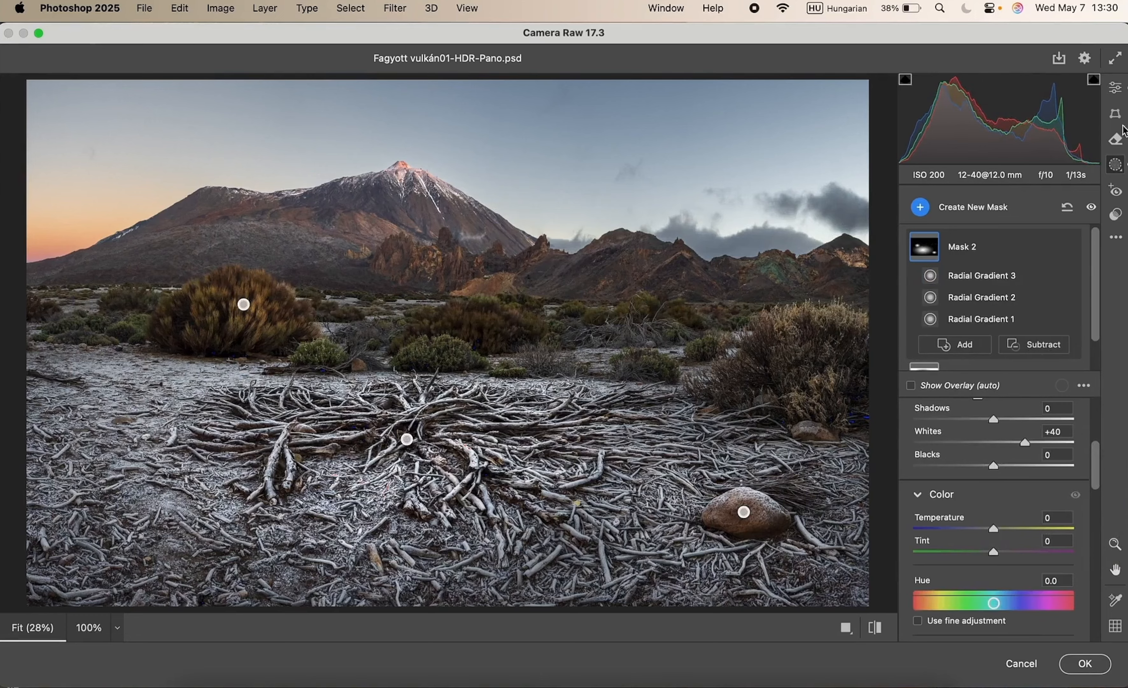
- Create a third mask with a wide, flat radial gradient over the rocky hills to the right of the volcano
left_click(921, 207)
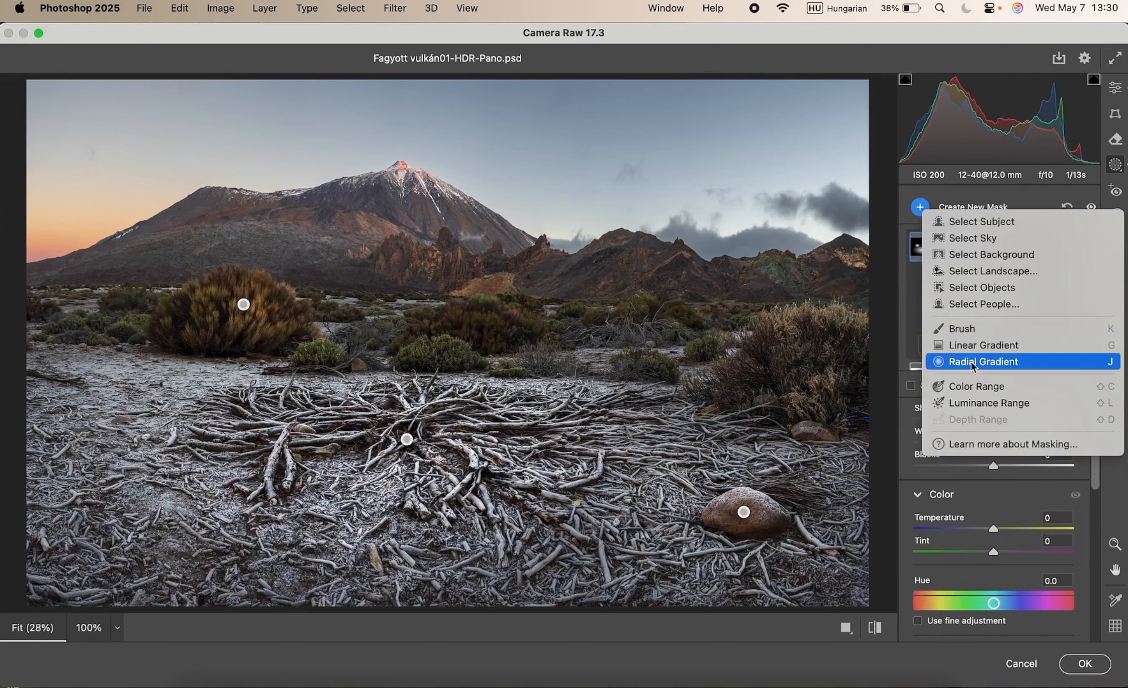
left_click(985, 365)
left_click_drag(613, 269, 879, 306)
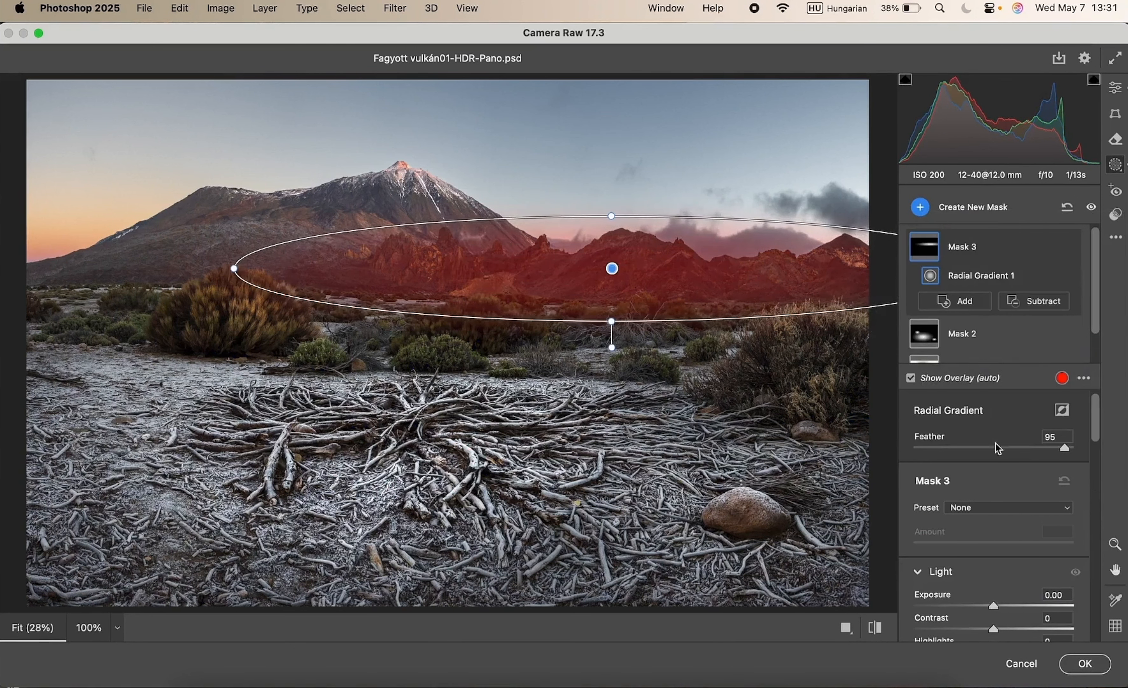
scroll(1013, 536, "down", 4)
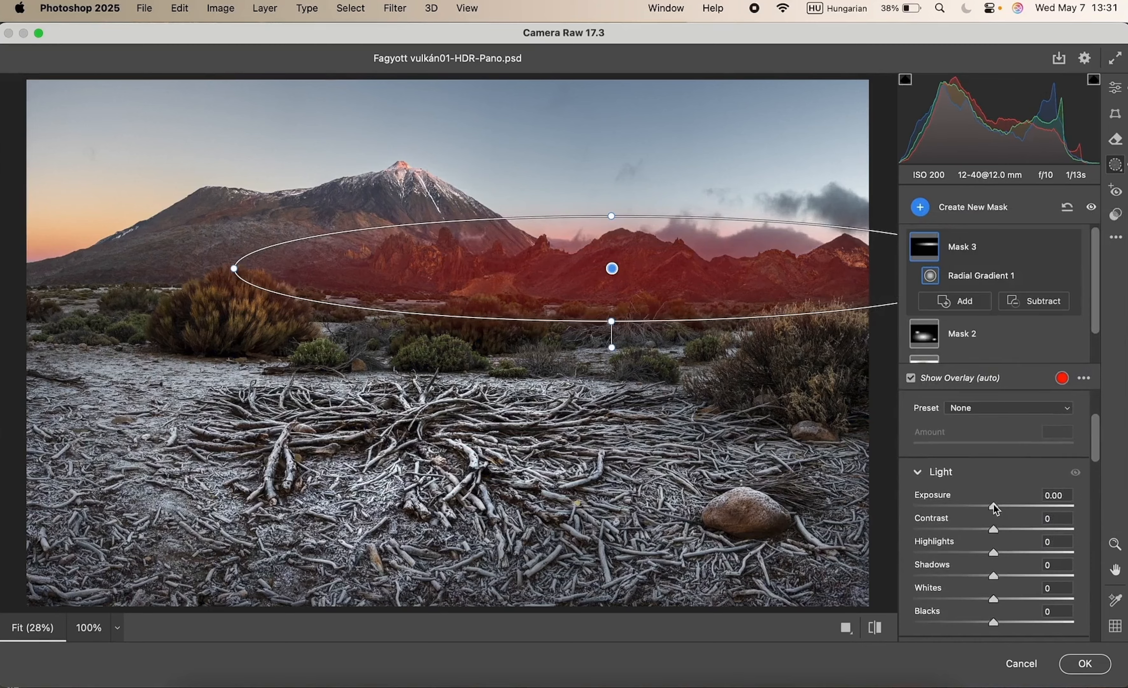
left_click_drag(995, 505, 1023, 529)
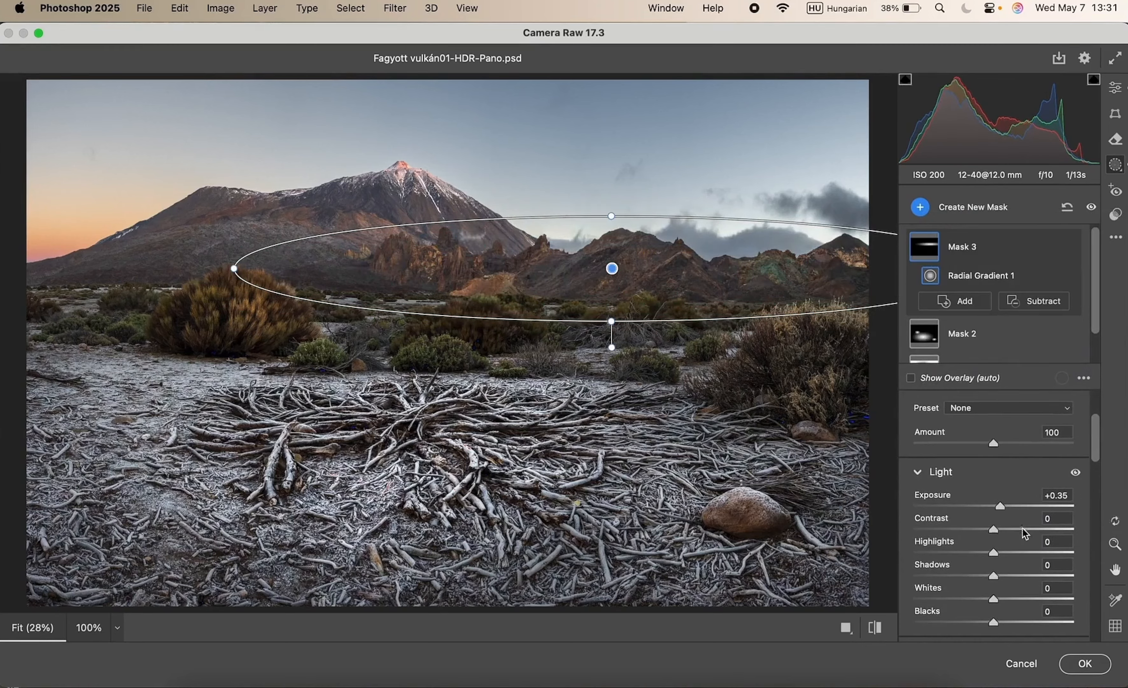
double_click(1023, 529)
double_click(1002, 505)
- Set Mask 3's whites to +40 and its contrast to about +31 to bring out the rocky hills
scroll(1007, 524, "down", 4)
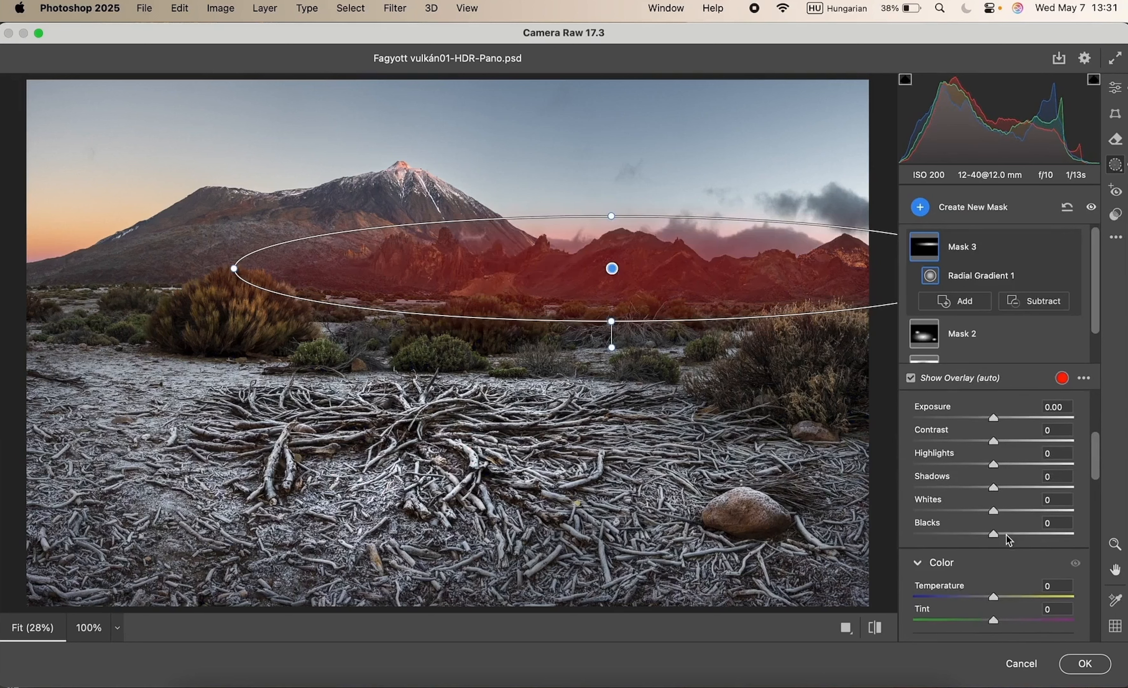
left_click_drag(995, 512, 1025, 514)
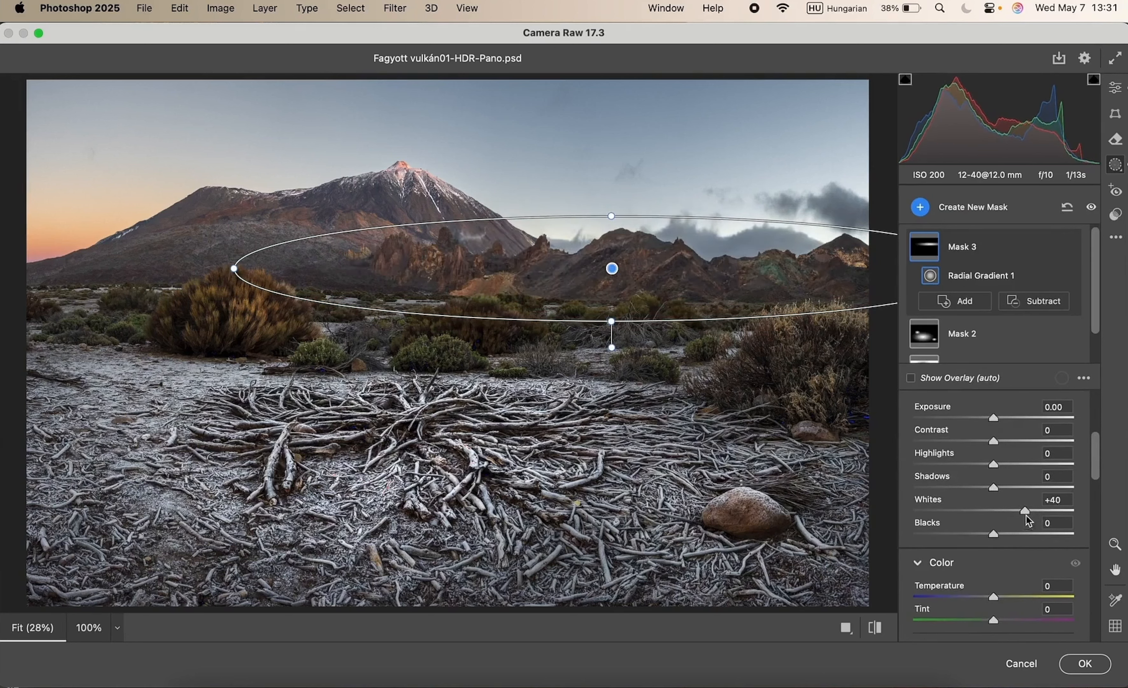
left_click_drag(995, 439, 1025, 442)
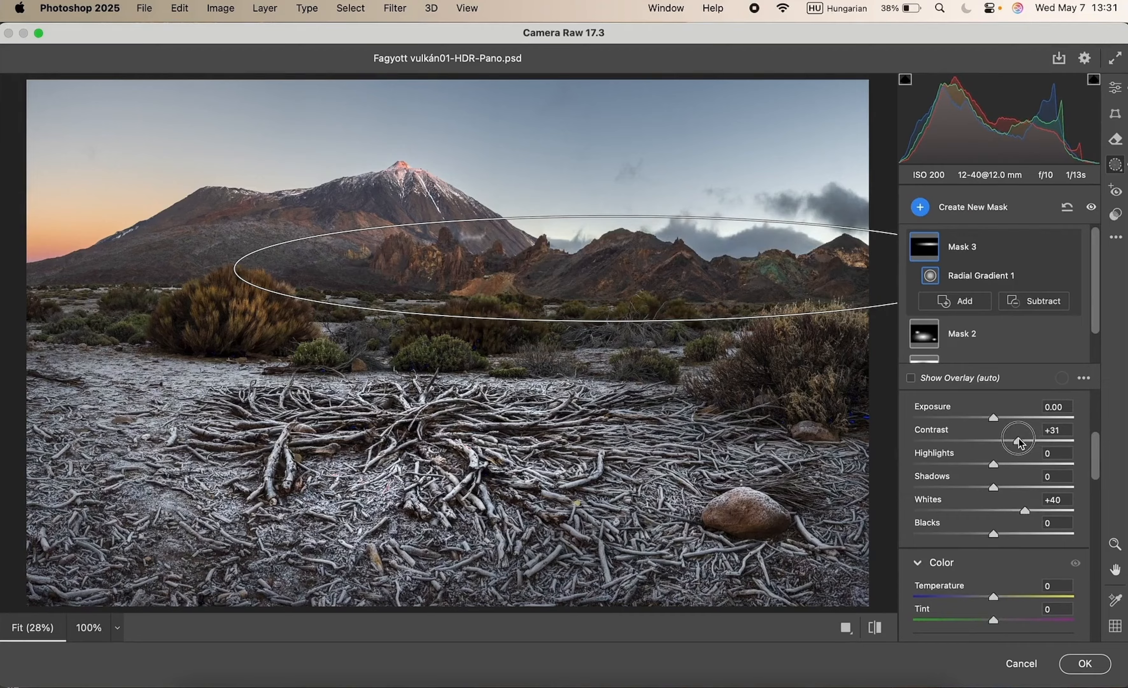
left_click_drag(1021, 442, 1019, 442)
- Compare the masked edits with the original image using the before/after views
left_click(1116, 88)
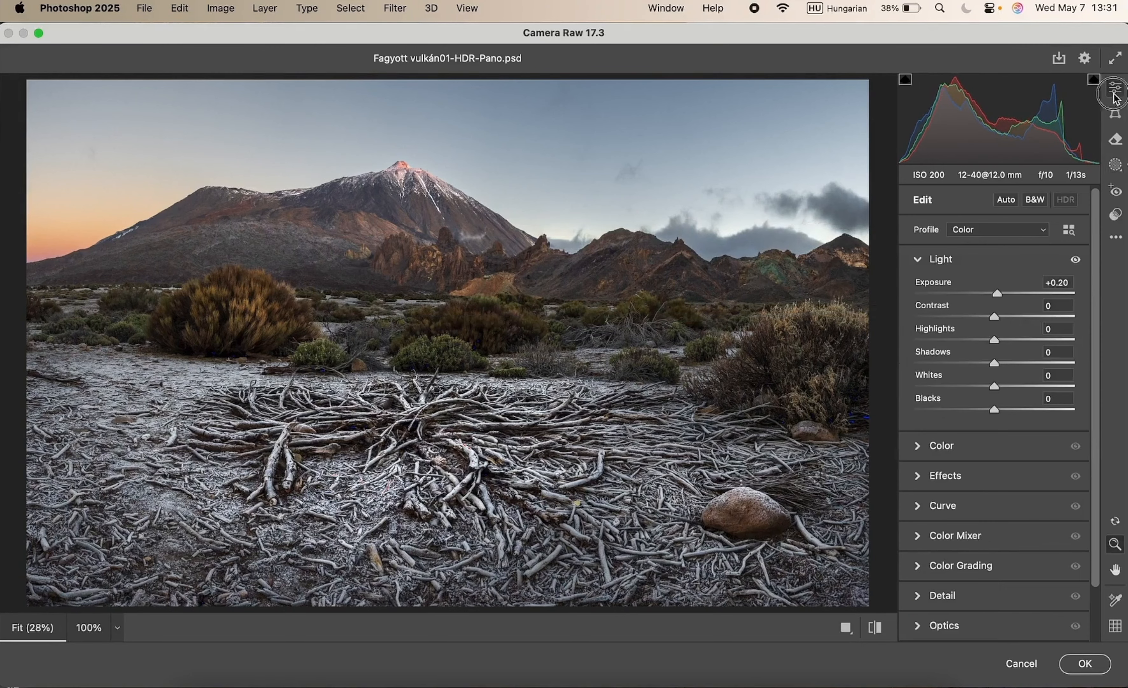
left_click(878, 628)
left_click(878, 628)
left_click(878, 627)
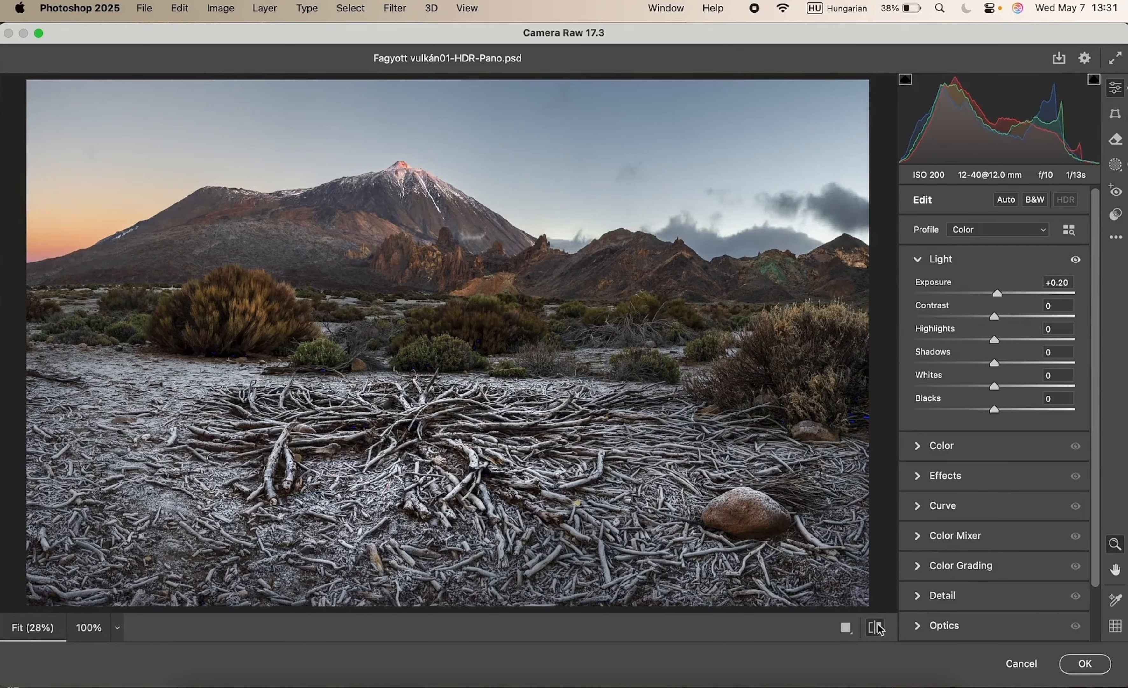
left_click(878, 628)
left_click(877, 628)
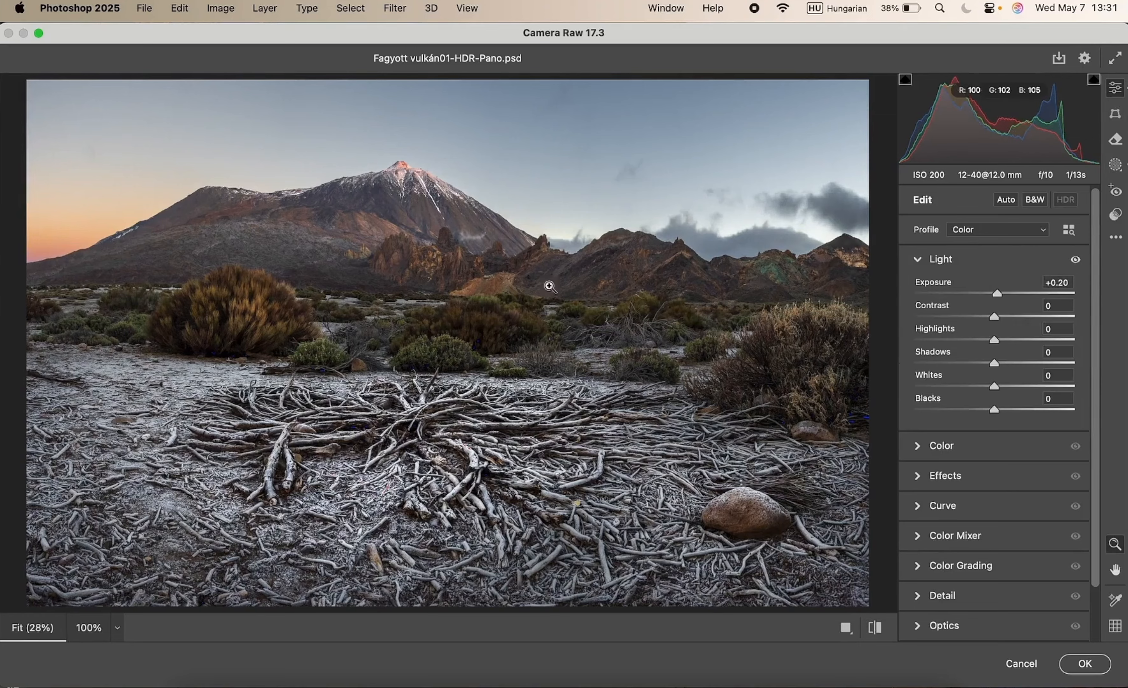
- Darken the lower foreground with a new linear gradient mask rising from the photo's bottom edge, at exposure -0.40
left_click(1115, 165)
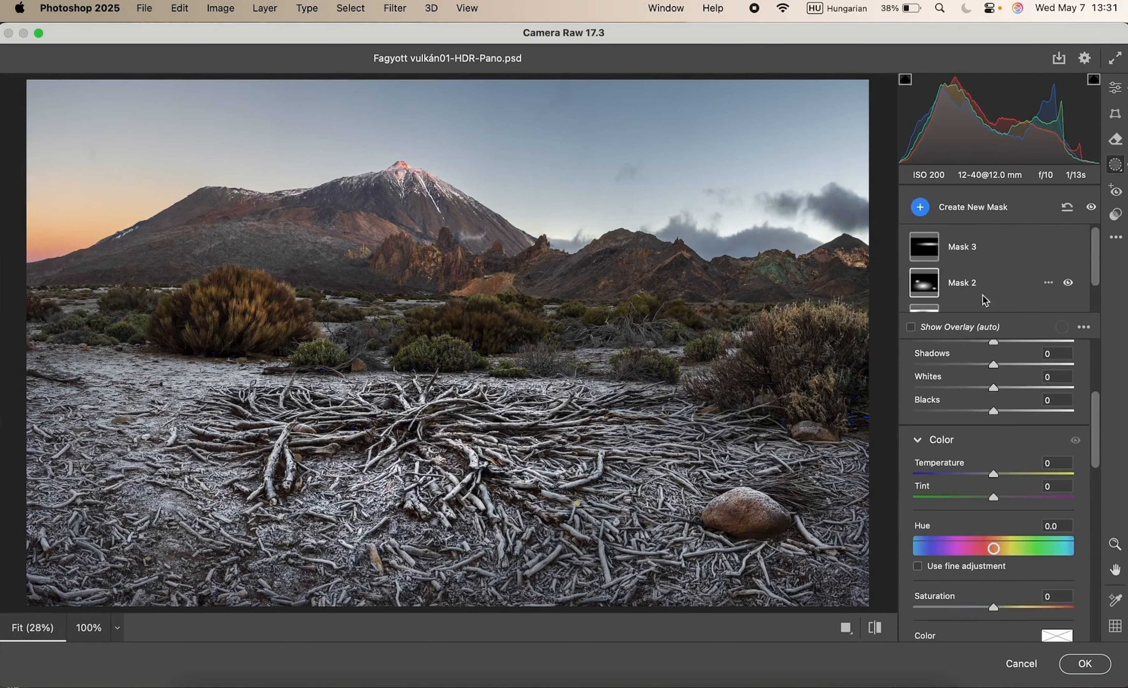
left_click(921, 207)
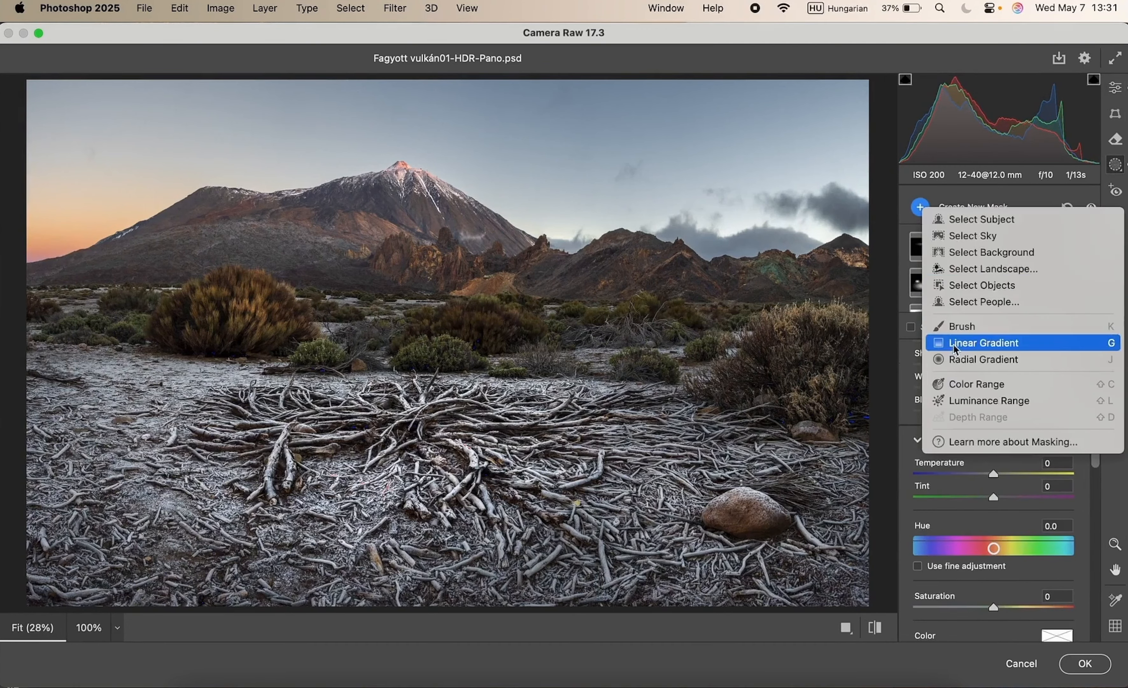
left_click(977, 344)
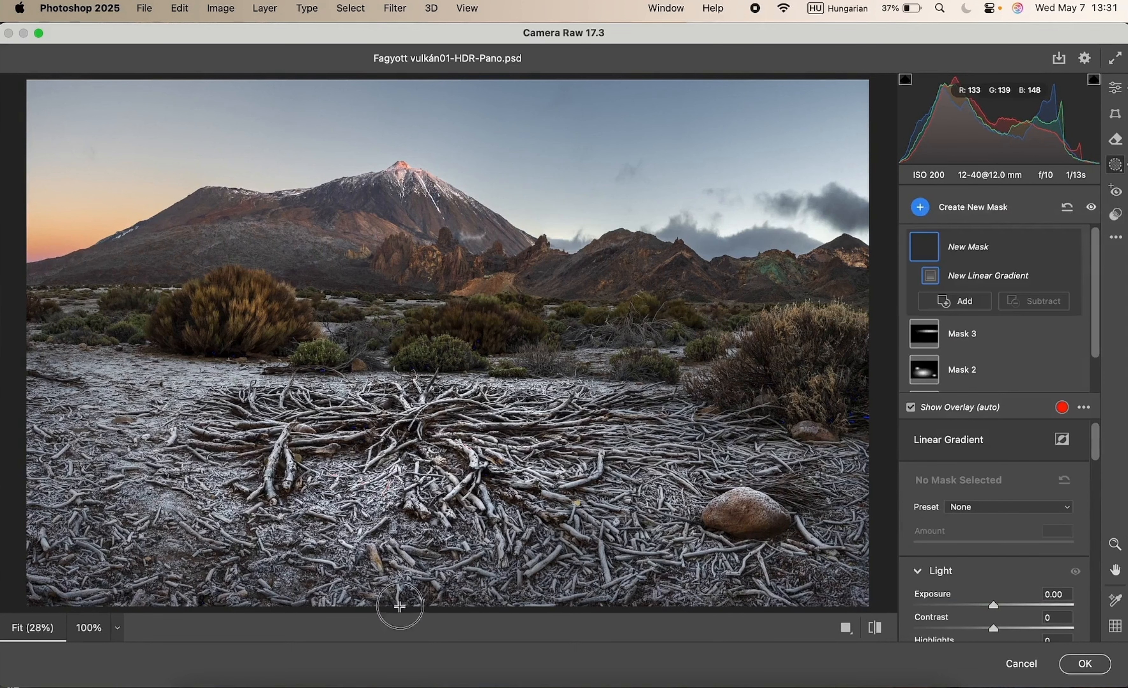
left_click_drag(400, 605, 405, 471)
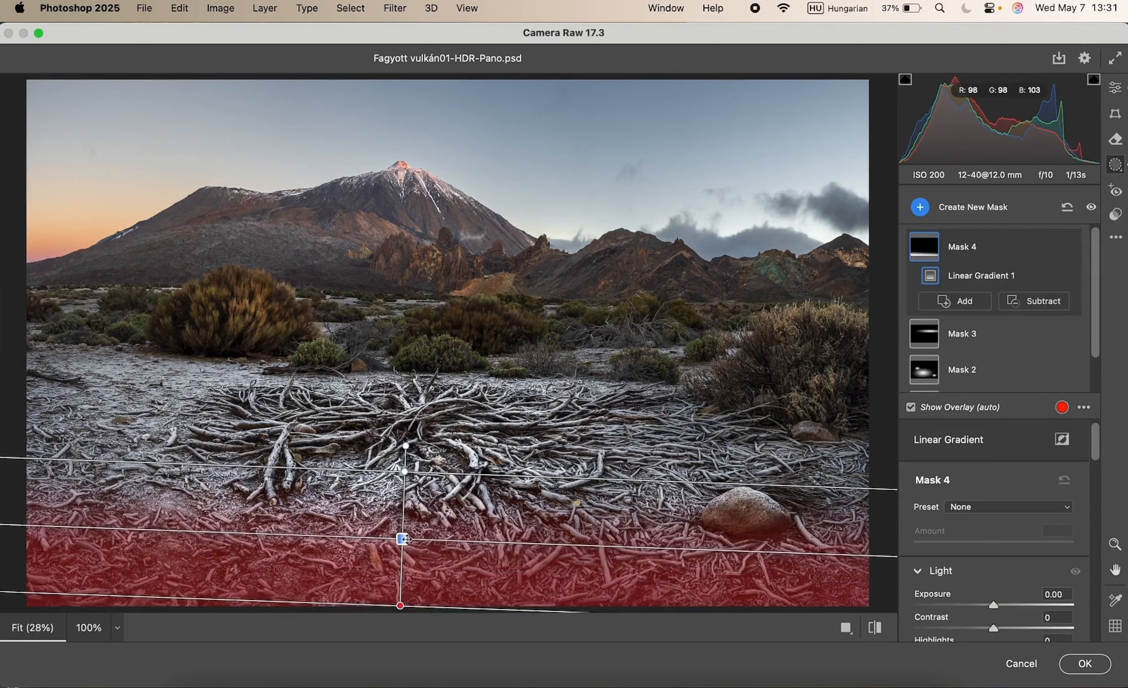
left_click_drag(402, 539, 399, 560)
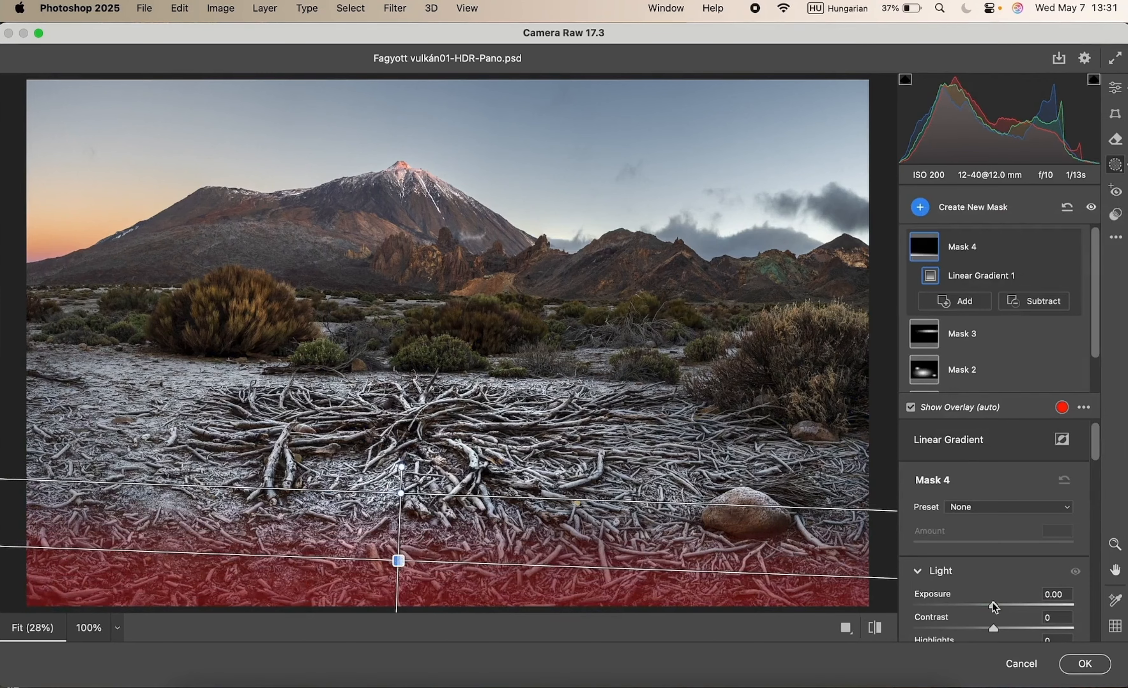
left_click_drag(994, 606, 984, 604)
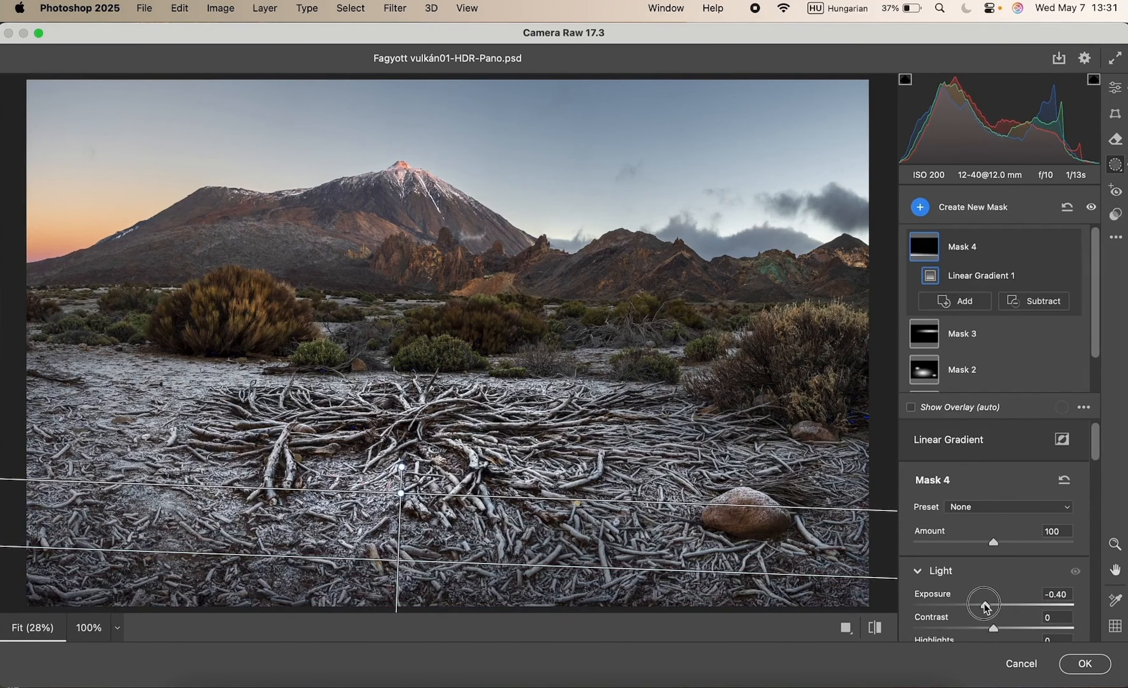
- Create a fifth mask with a linear gradient fading down from the photo's top edge over the sky
left_click(921, 208)
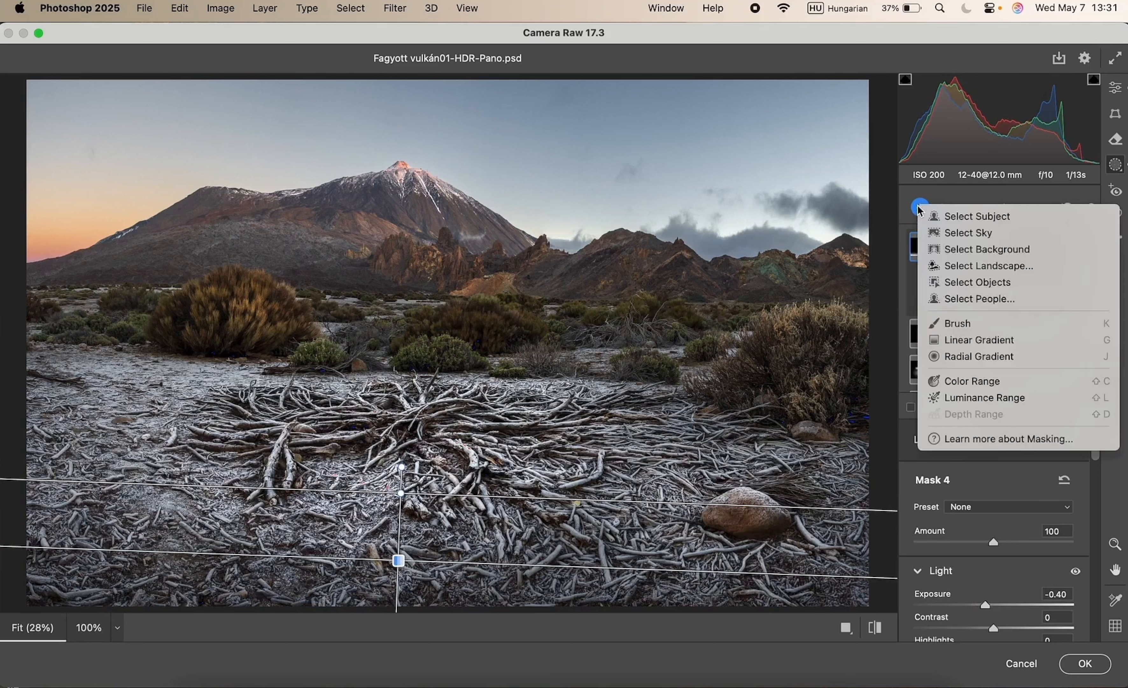
left_click(979, 339)
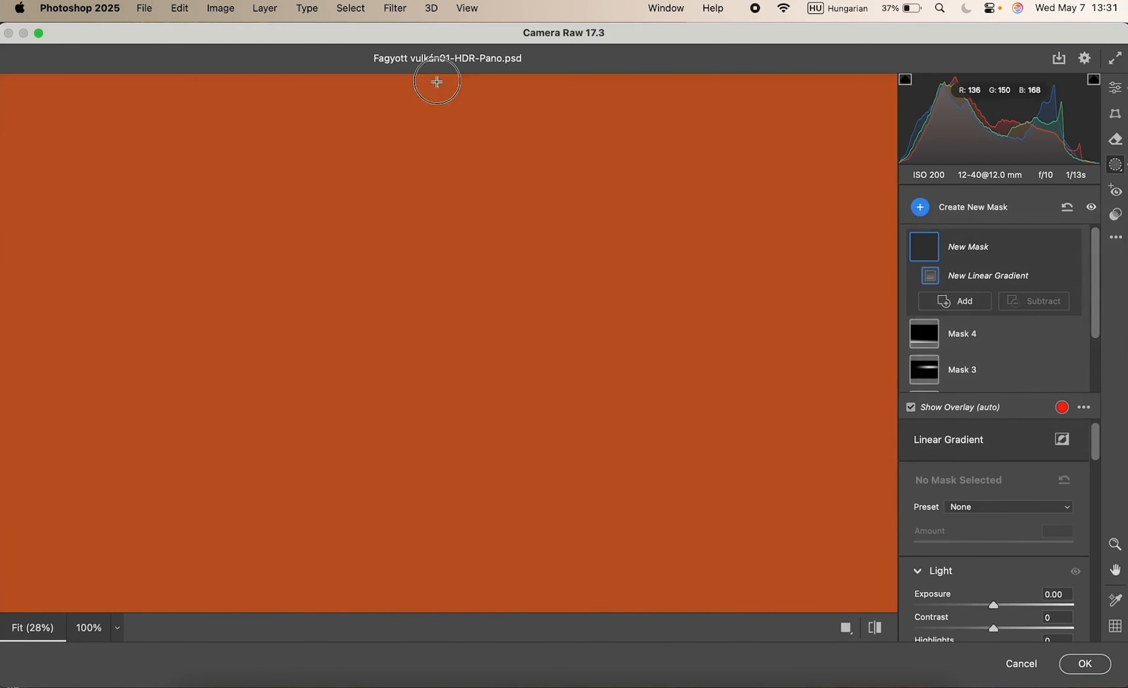
left_click_drag(437, 82, 437, 231)
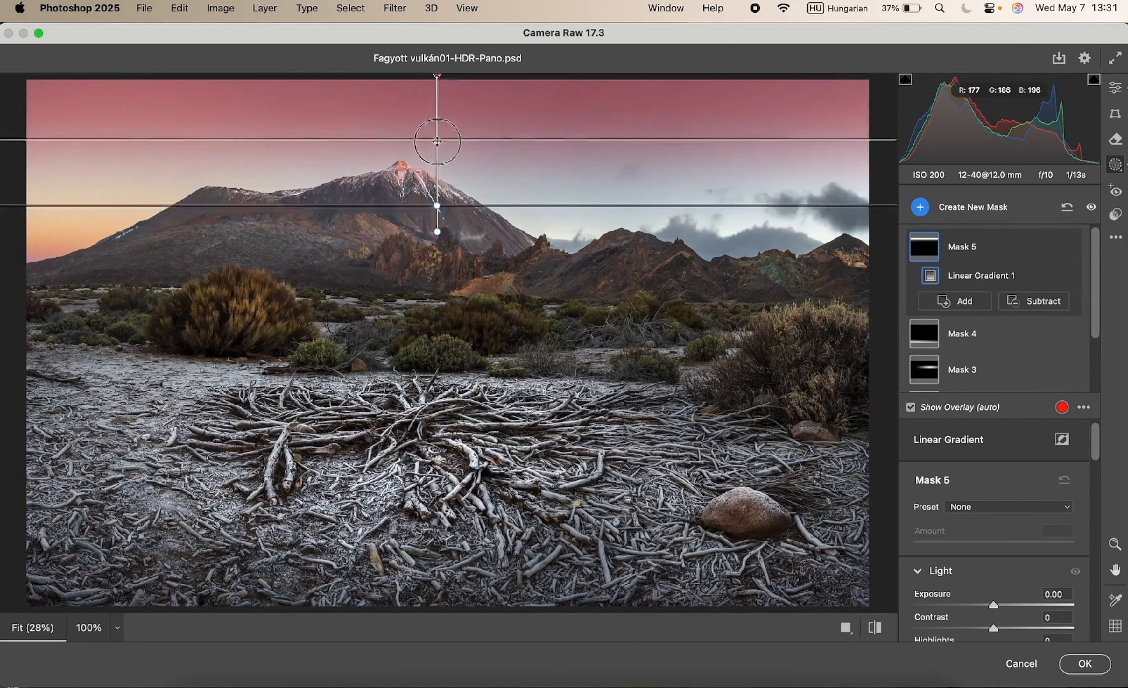
left_click_drag(437, 141, 437, 135)
- Subtract the volcano from Mask 5 with an object selection around its peak, and set the mask's exposure to -0.25
left_click(1034, 301)
left_click(1026, 389)
left_click_drag(297, 148, 554, 253)
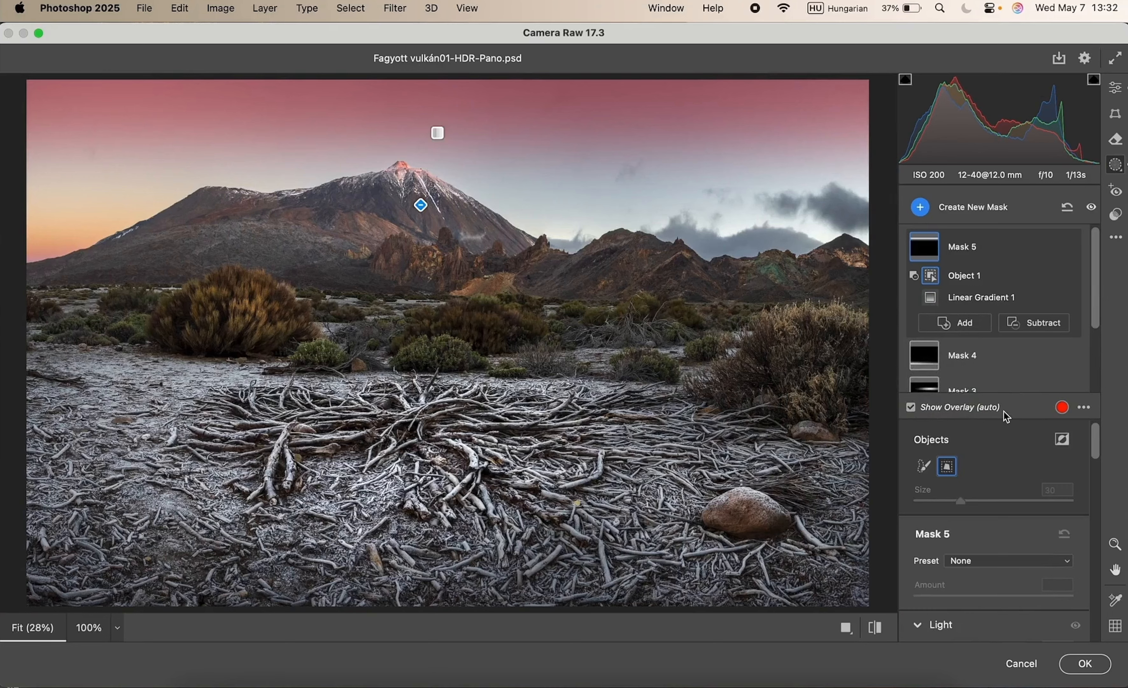
scroll(1006, 491, "down", 5)
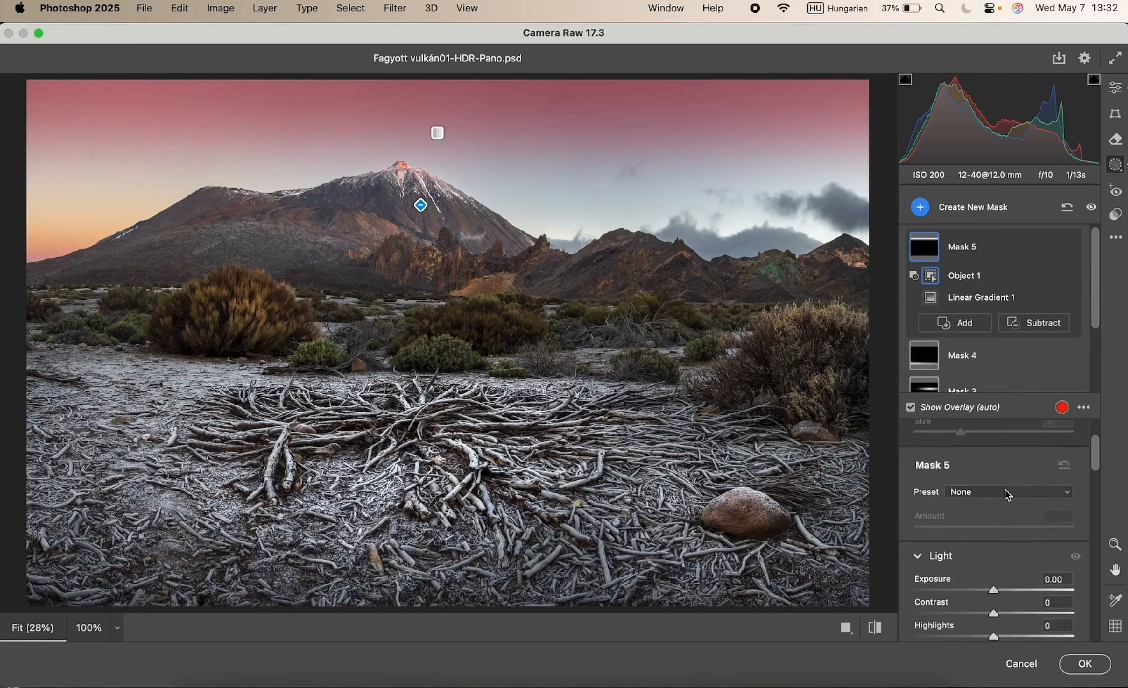
left_click_drag(995, 508, 990, 509)
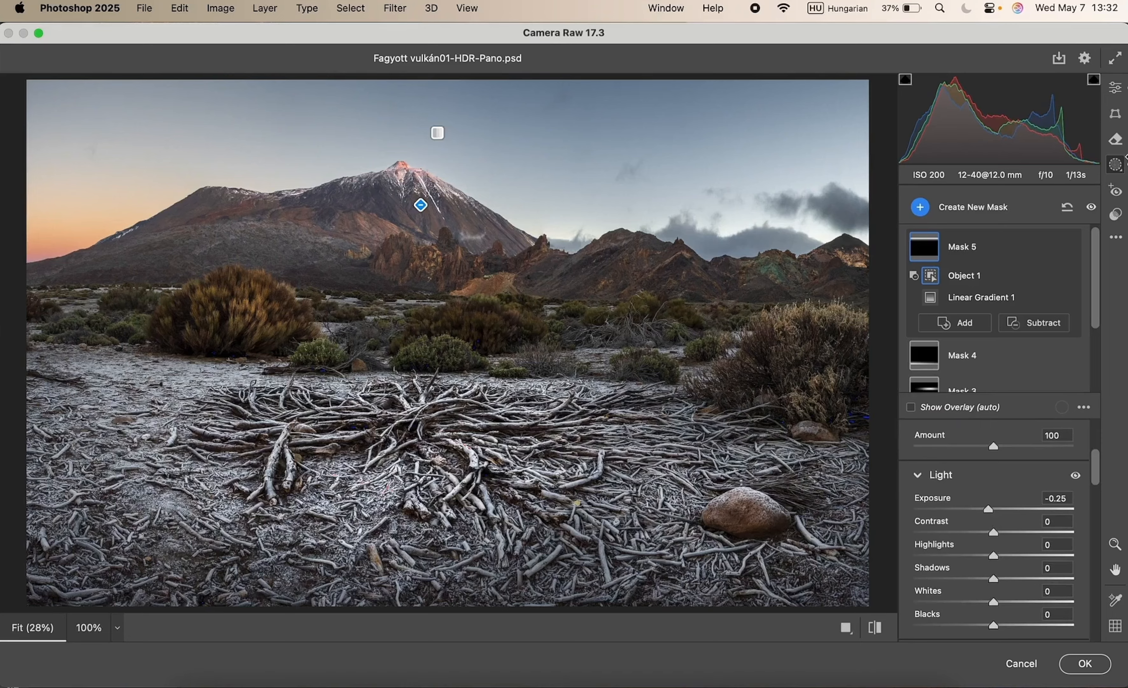
left_click(1116, 88)
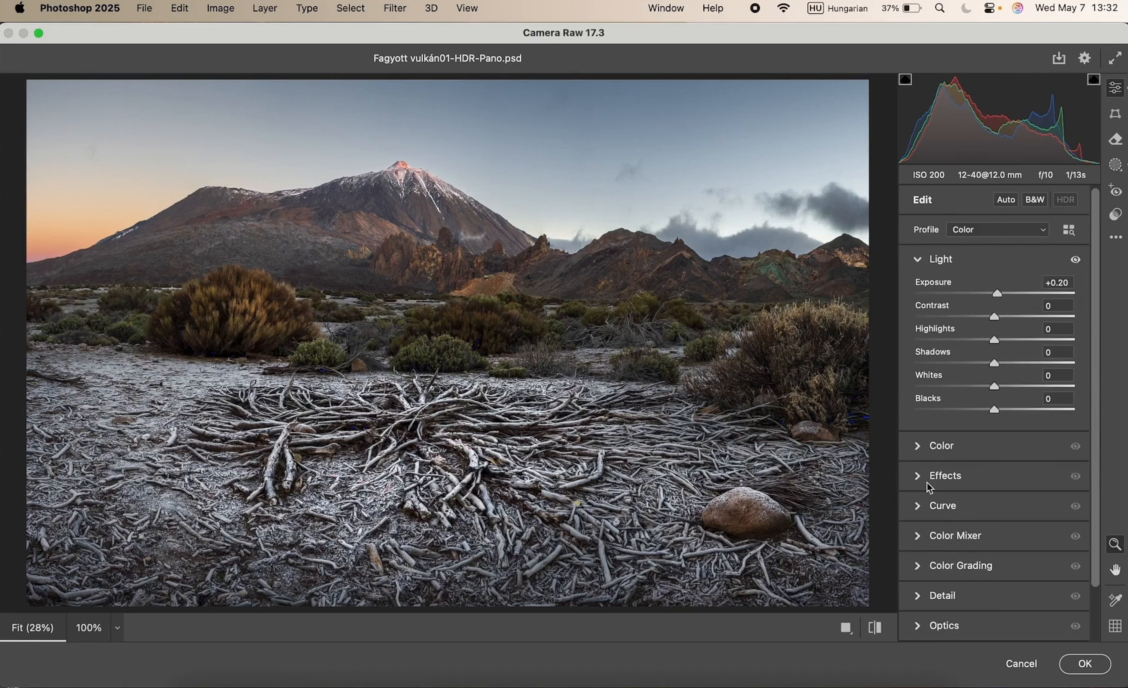
left_click(924, 507)
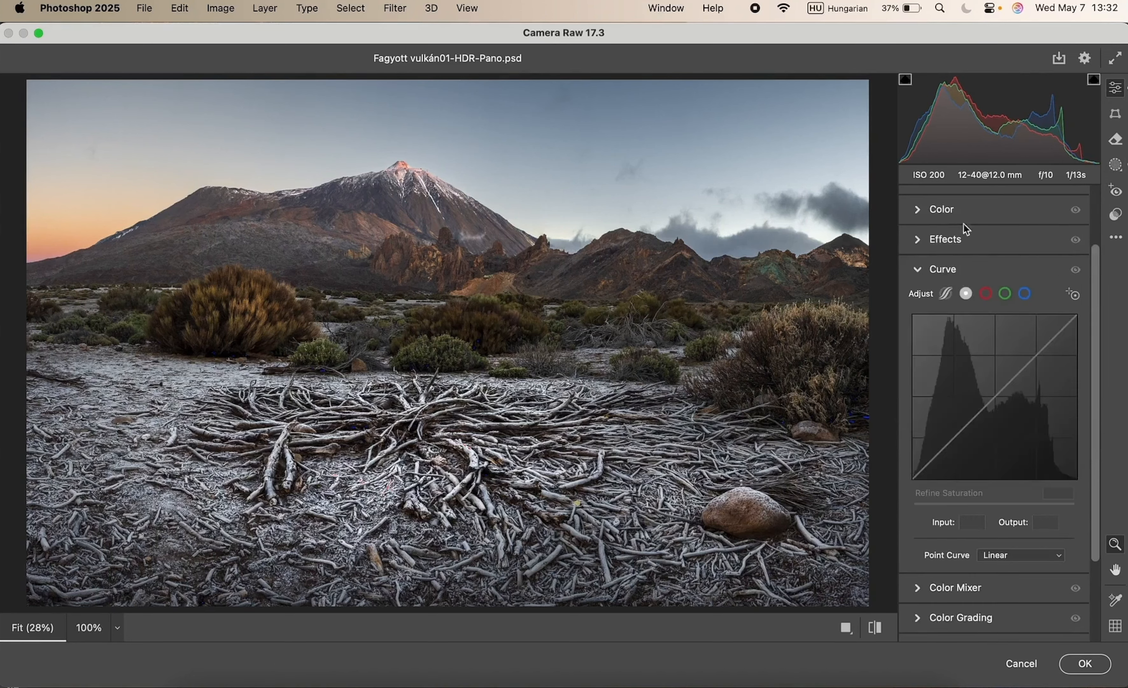
scroll(973, 219, "up", 5)
left_click(972, 268)
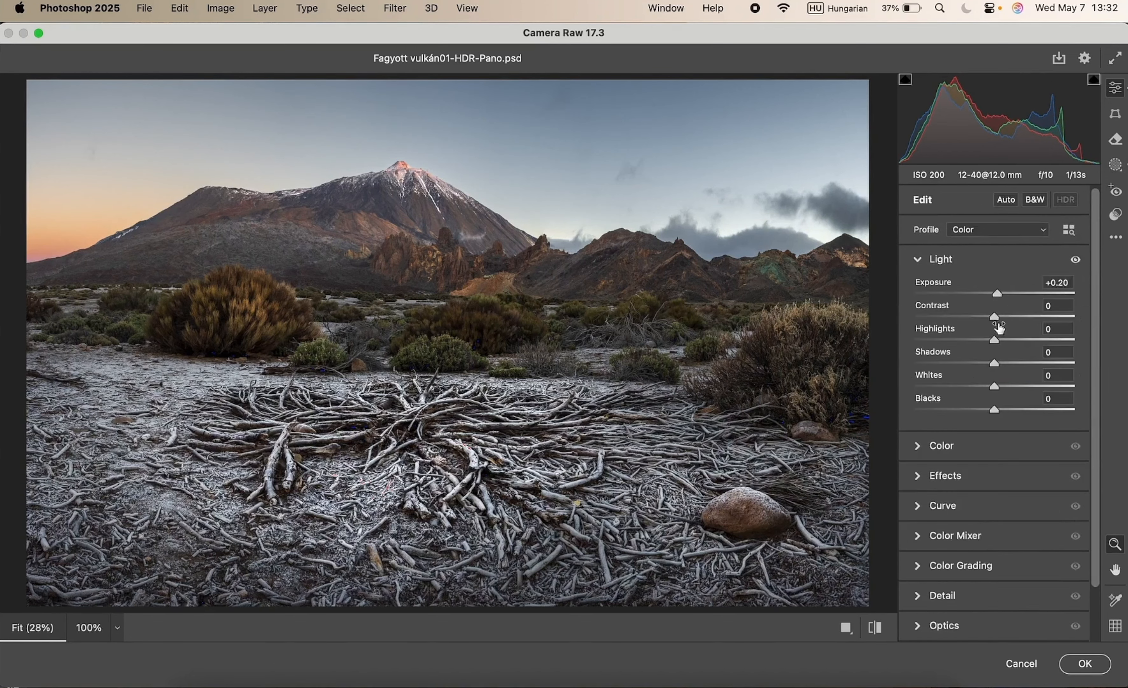
left_click_drag(995, 320, 1036, 318)
double_click(1034, 317)
scroll(1035, 401, "down", 3)
- Lift the black point of the overall point curve to output 6 at input 0
left_click(930, 448)
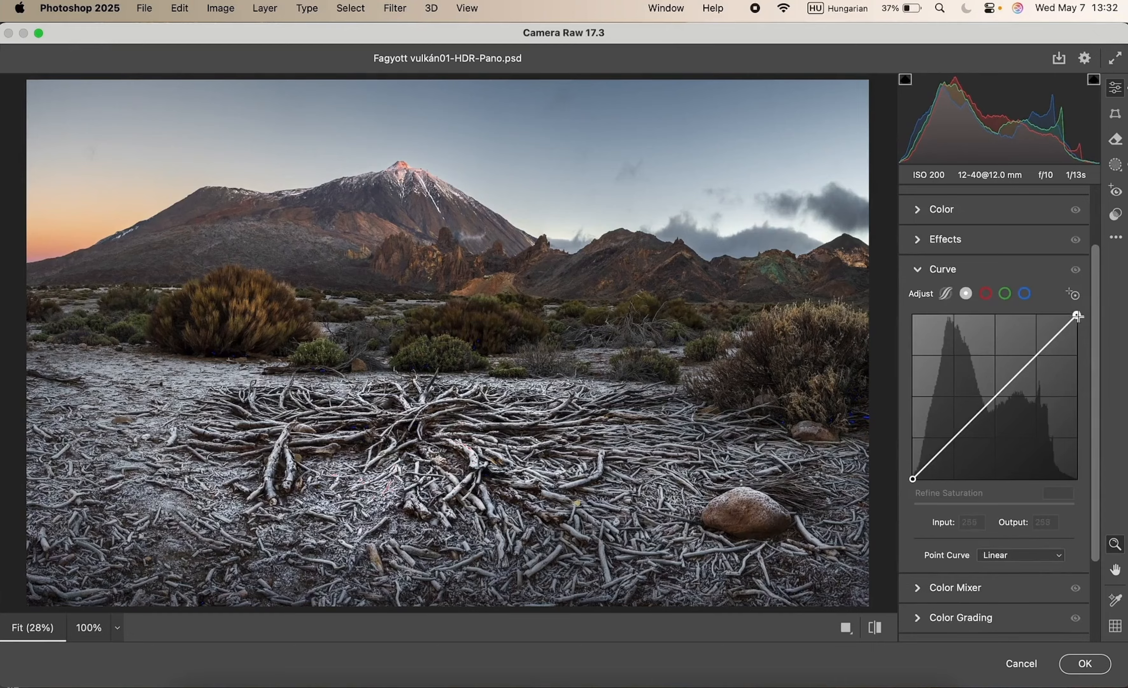
mouse_move(1079, 316)
left_mouse_down()
mouse_move(1062, 315)
mouse_move(1077, 315)
left_mouse_up()
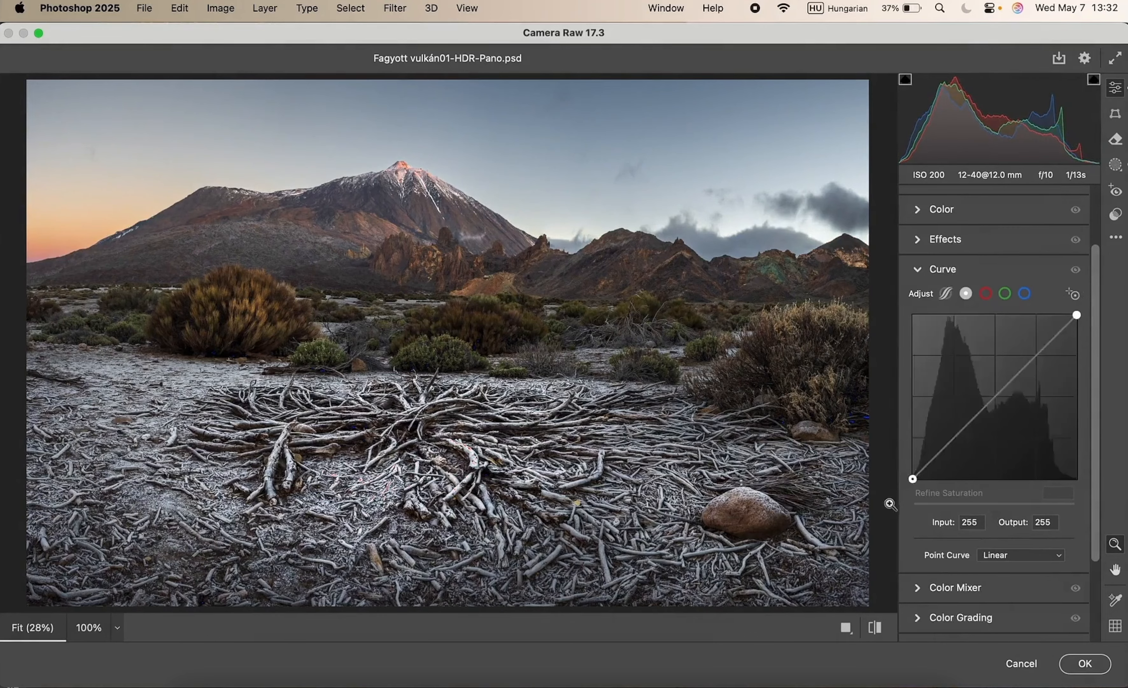
mouse_move(912, 480)
left_mouse_down()
mouse_move(909, 431)
mouse_move(899, 492)
mouse_move(894, 441)
mouse_move(886, 481)
mouse_move(887, 433)
mouse_move(872, 493)
mouse_move(912, 474)
left_mouse_up()
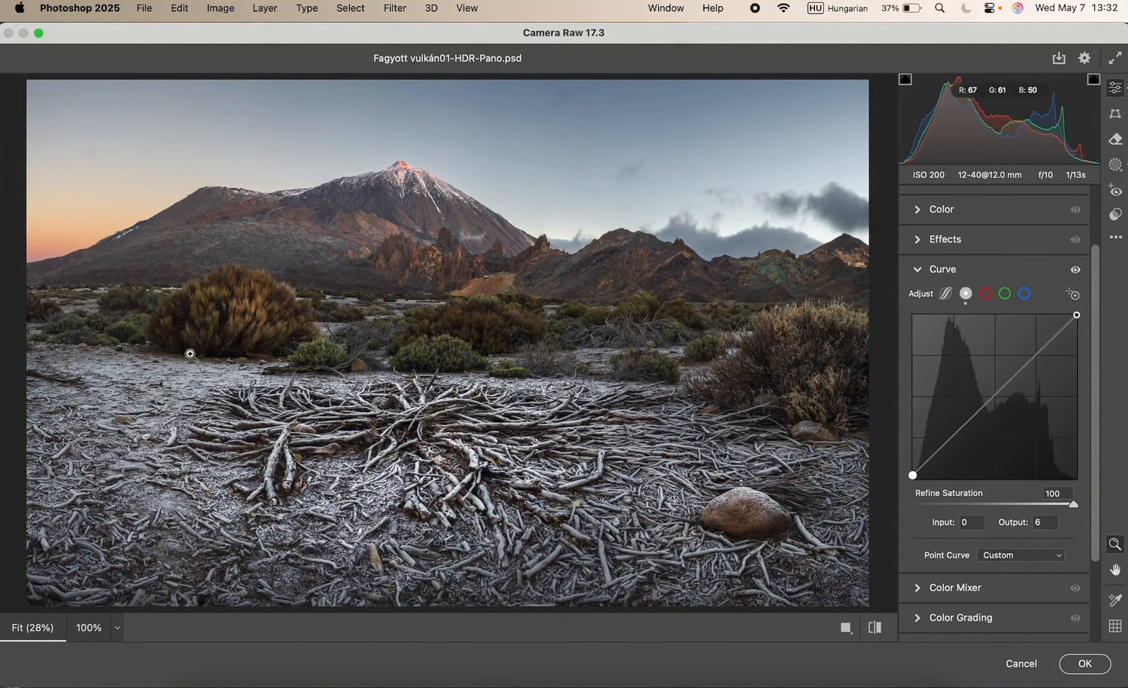
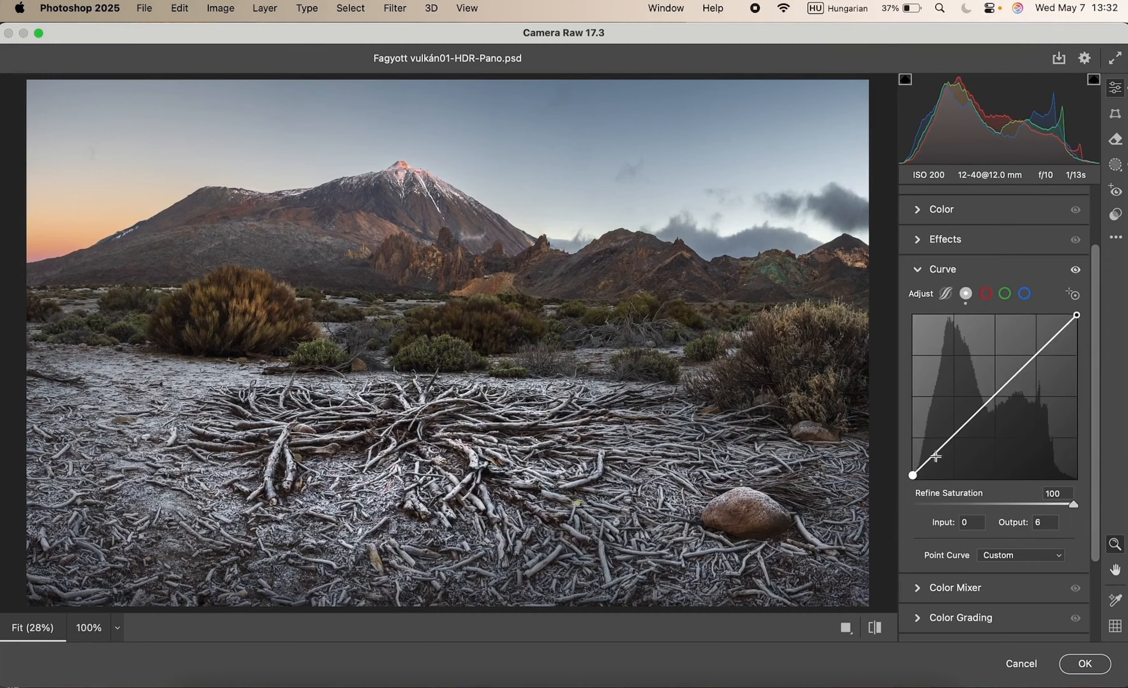
- Shape the point curve with a shadow point at input 39, output 43 and a midtone point at input 130, output 148
left_click_drag(936, 452, 936, 458)
left_click_drag(1005, 393, 1002, 380)
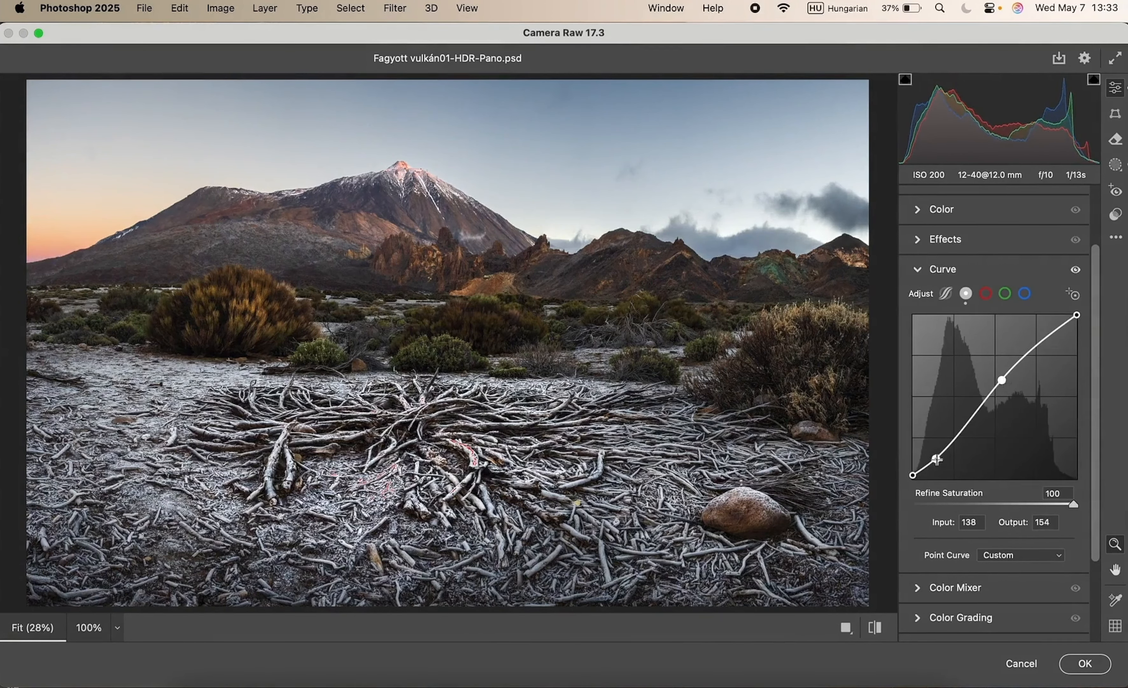
left_click_drag(936, 459, 938, 457)
left_click_drag(1000, 380, 996, 385)
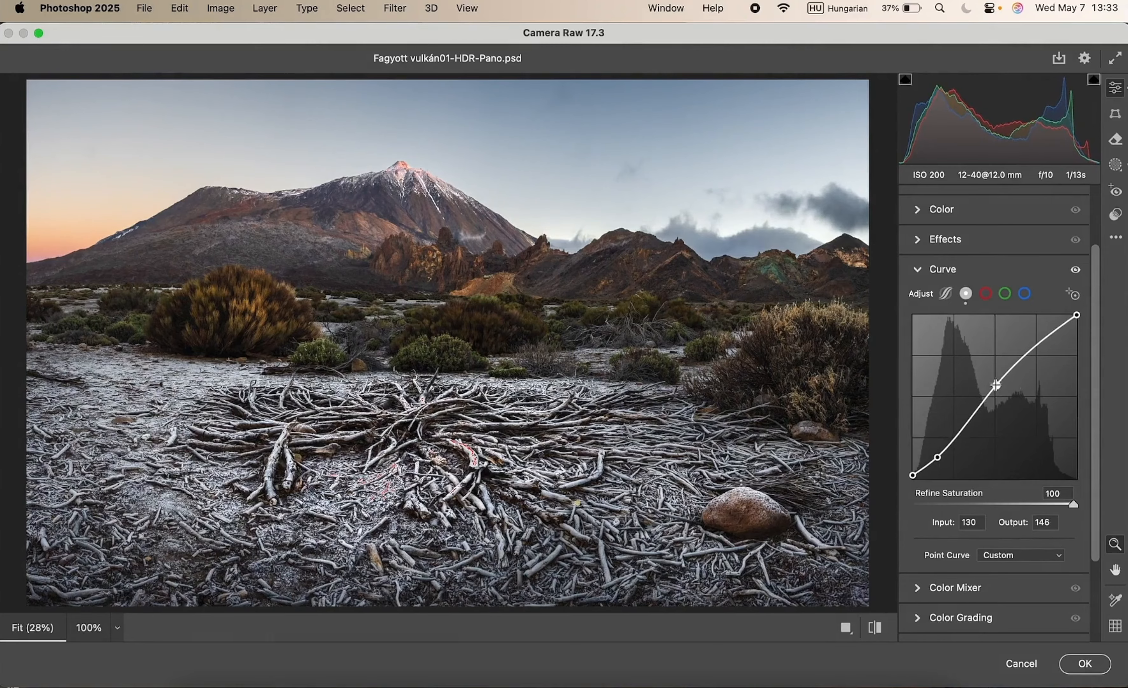
left_click_drag(936, 455, 937, 451)
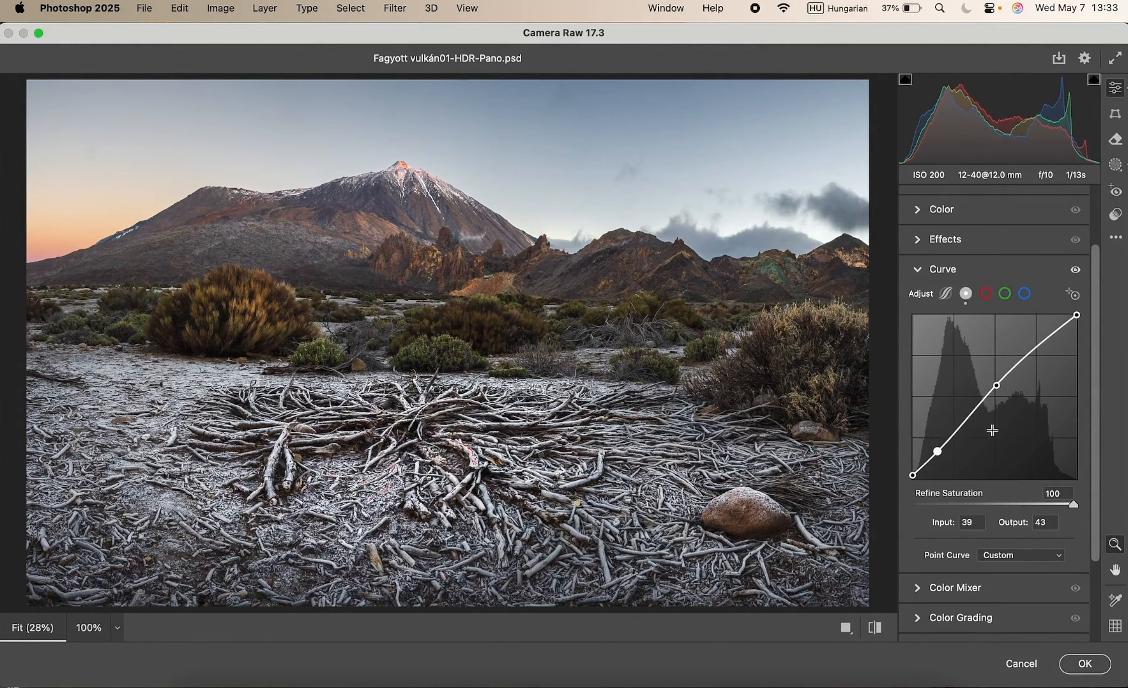
left_click_drag(997, 386, 997, 383)
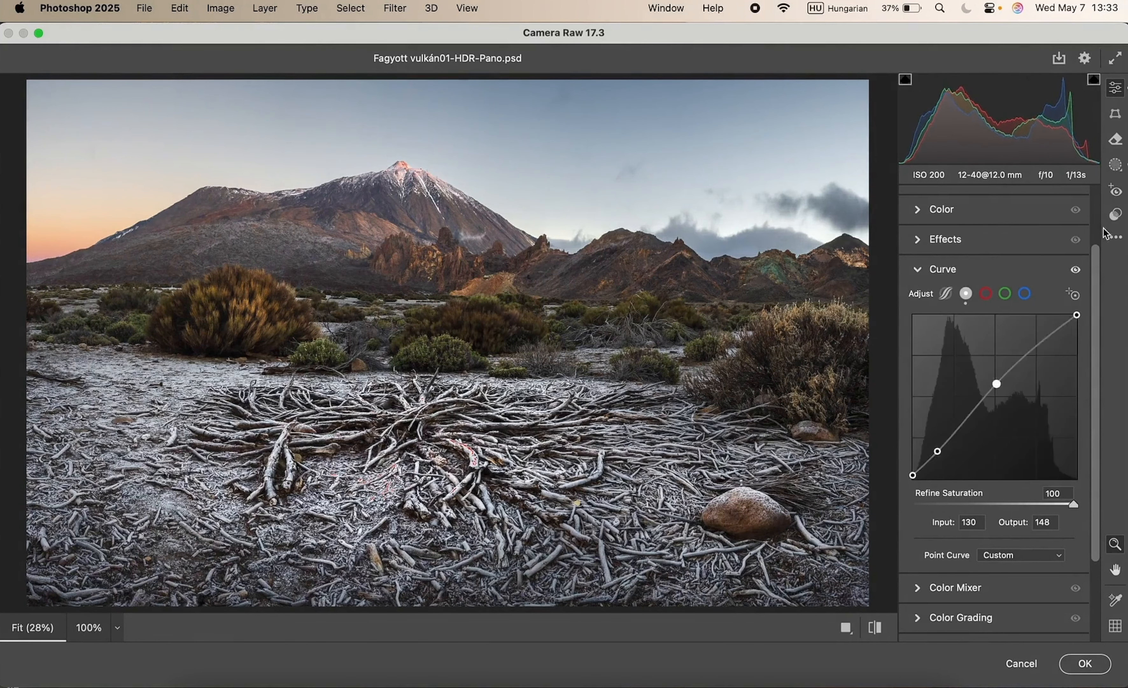
- Compare the photo with and without the curve adjustment, and move the midtone point to input 136, output 149
left_click(1075, 270)
left_click(1075, 269)
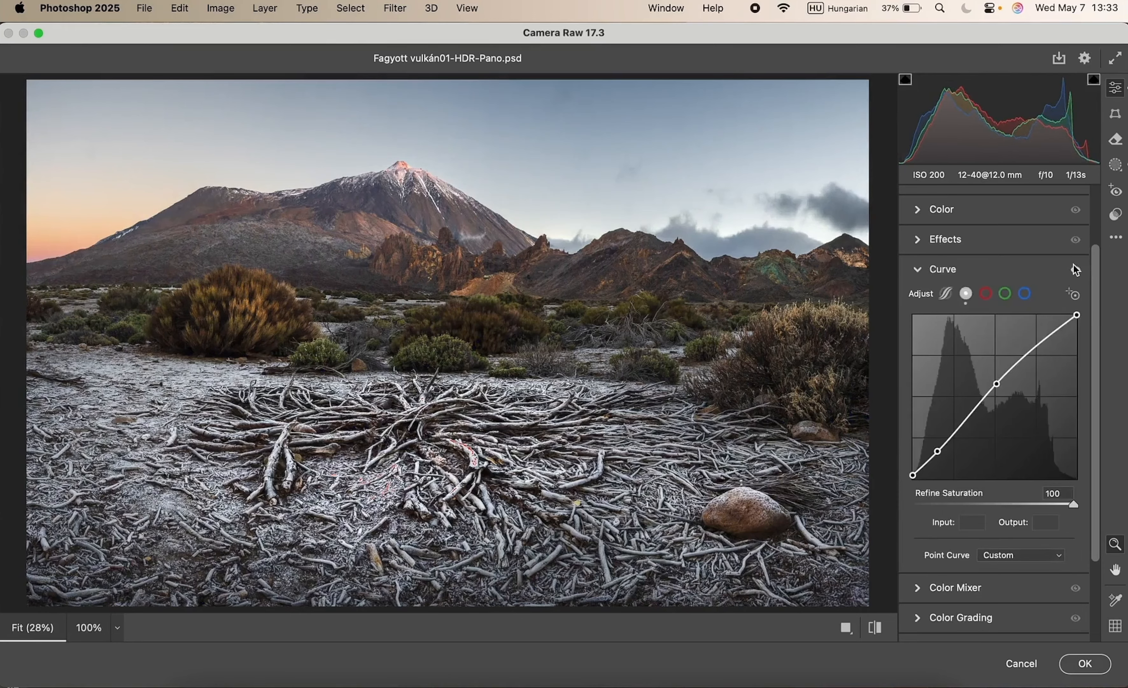
left_click(1075, 270)
left_click(1075, 270)
left_click(1076, 270)
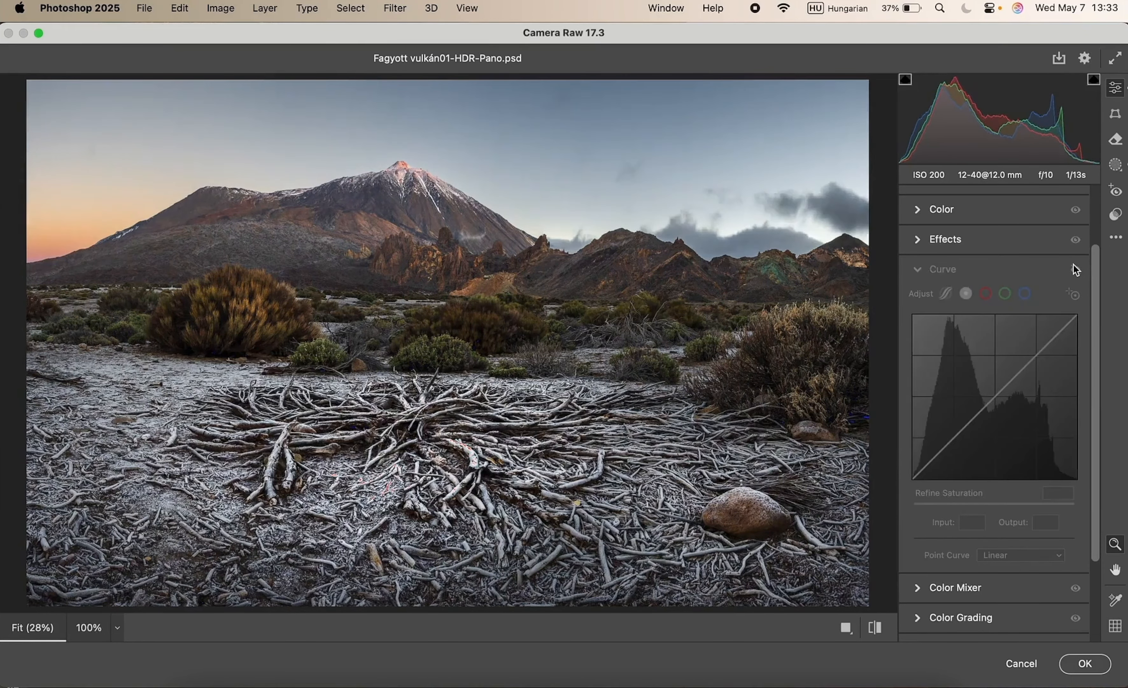
left_click(1075, 269)
left_click(1075, 269)
left_click(1076, 269)
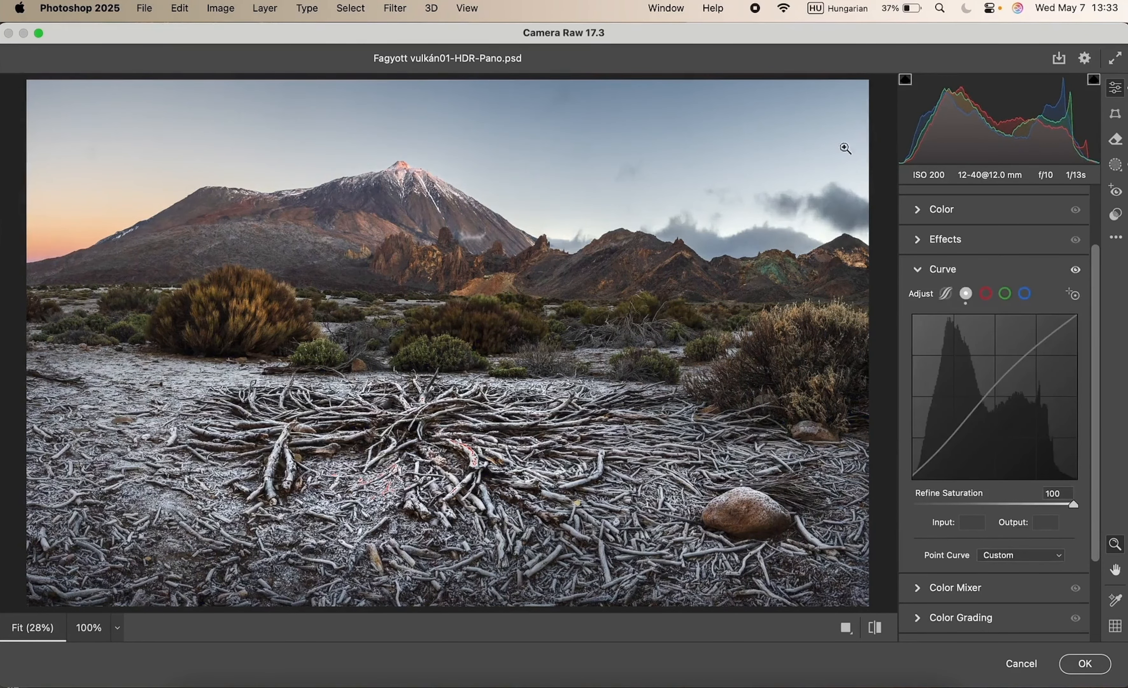
left_click(999, 383)
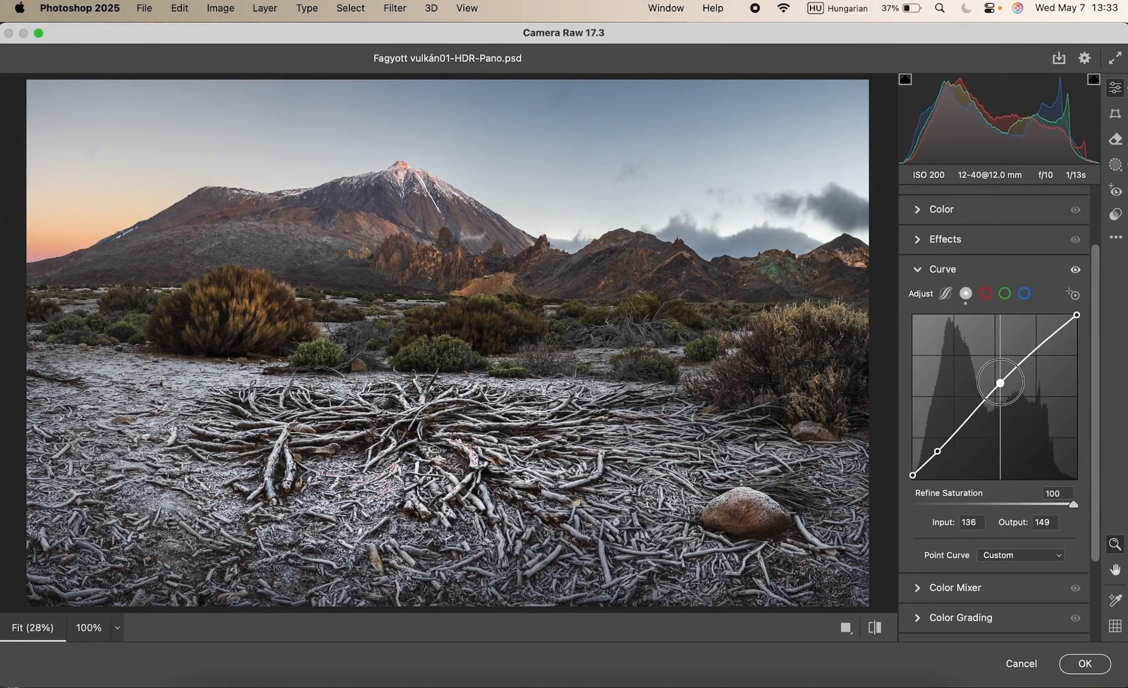
- Create a new mask with the automatic sky selection, and set its exposure to -0.10 and highlights to -15
left_click(1115, 165)
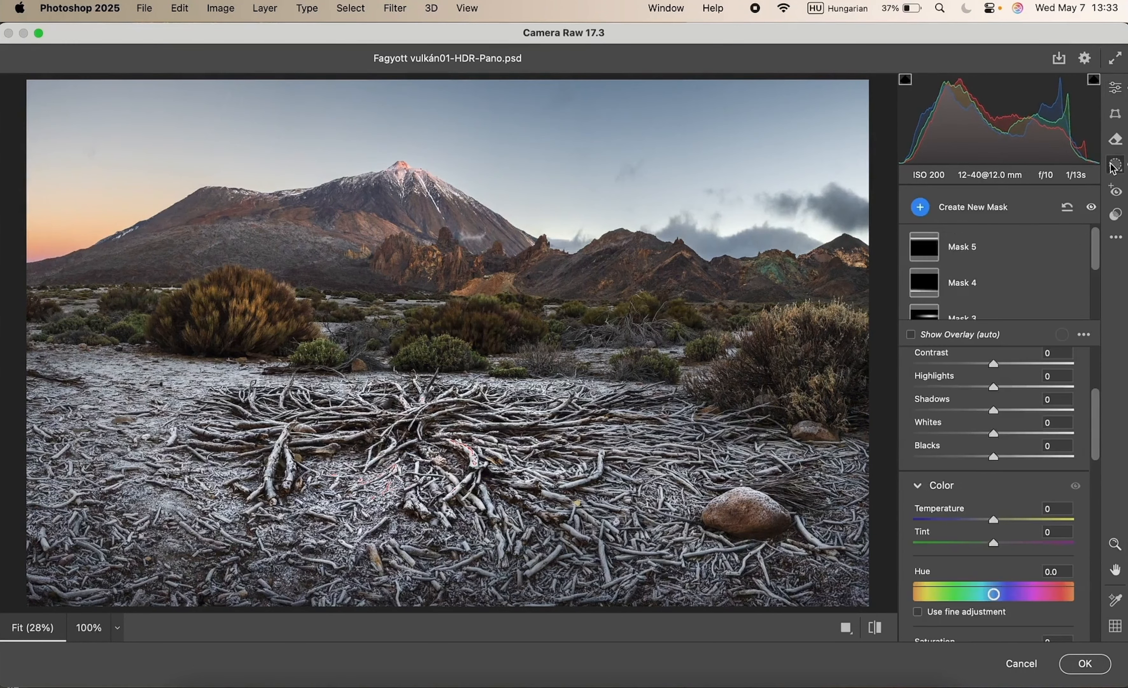
left_click(927, 208)
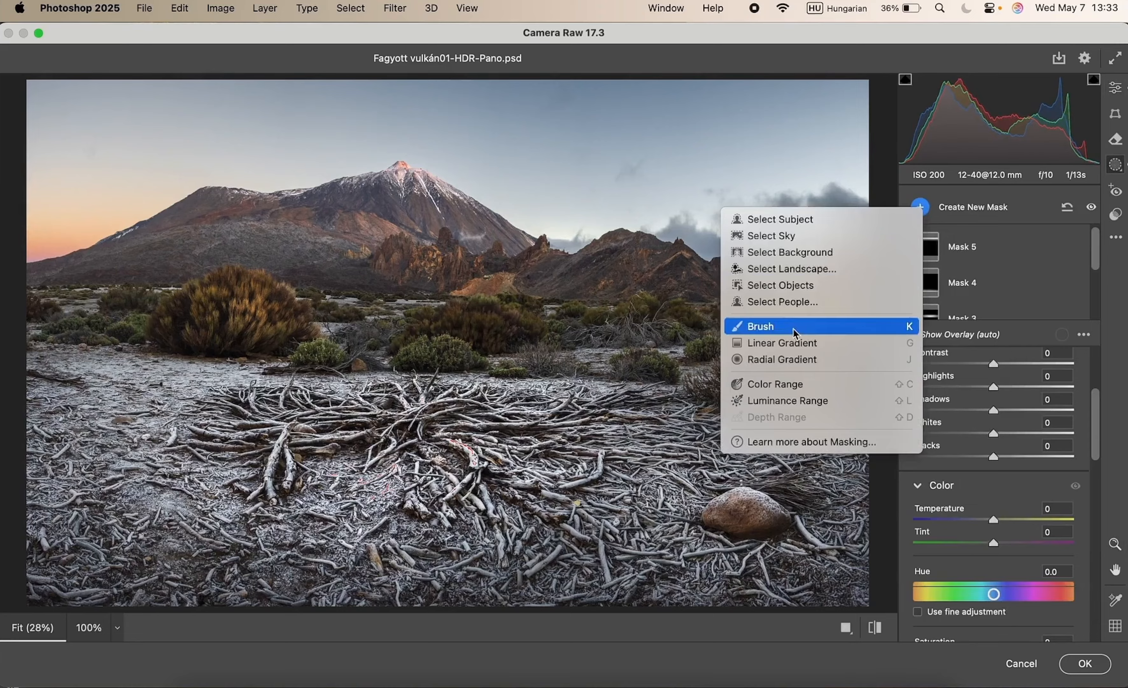
left_click(780, 235)
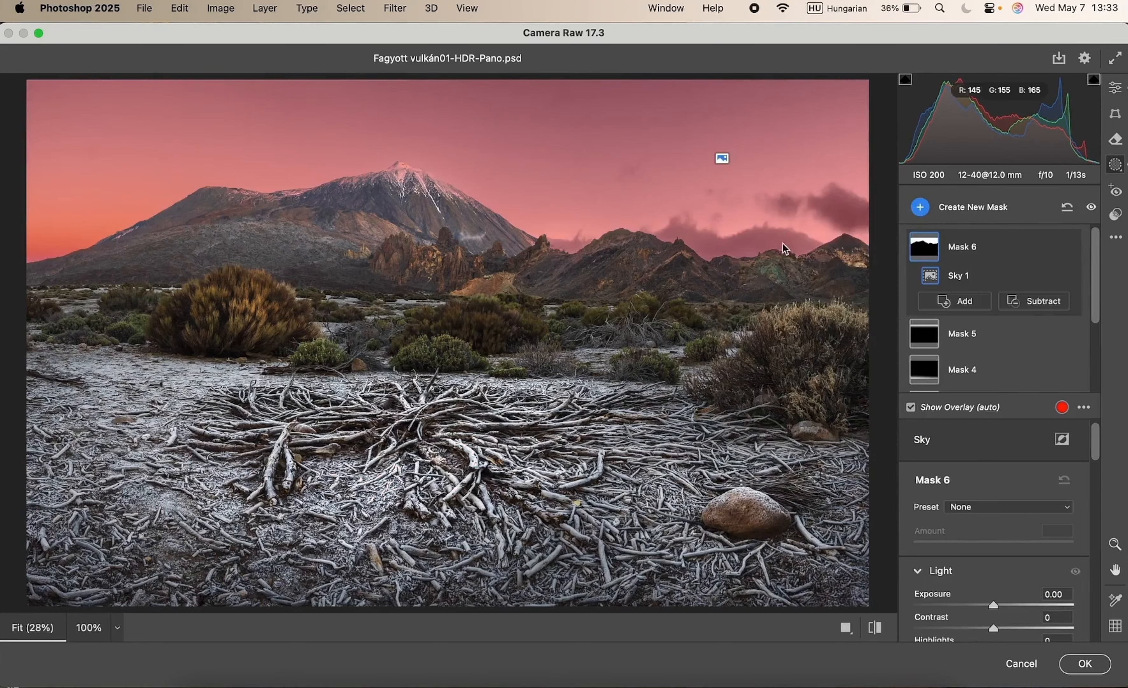
scroll(1000, 514, "down", 5)
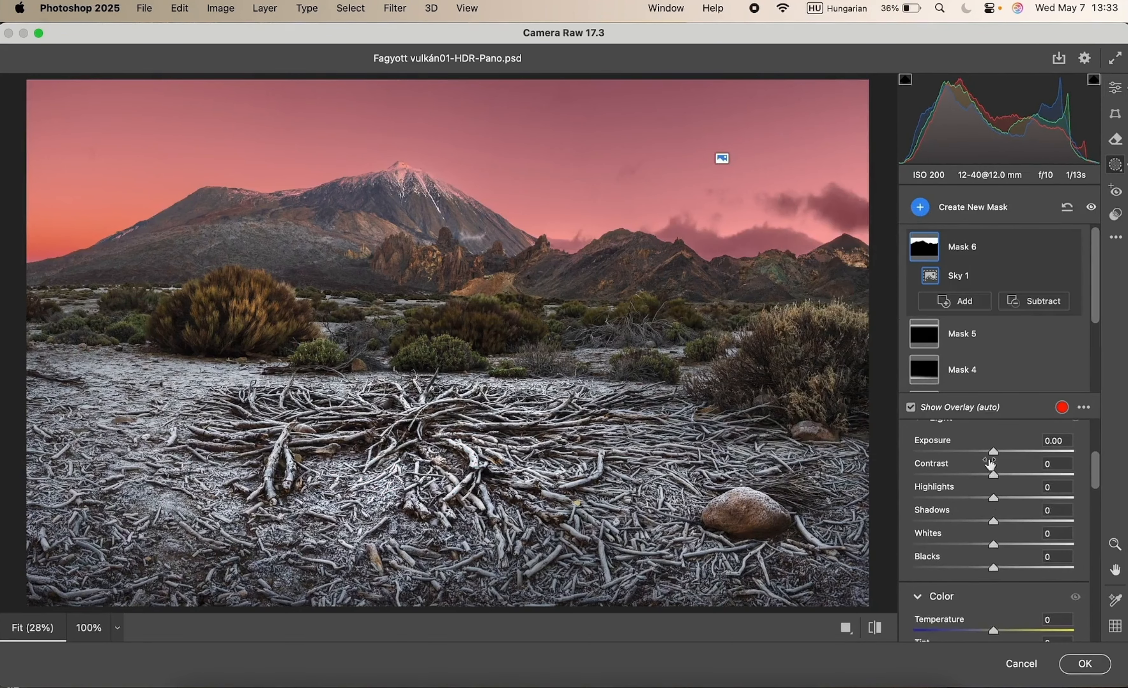
left_click_drag(994, 451, 988, 452)
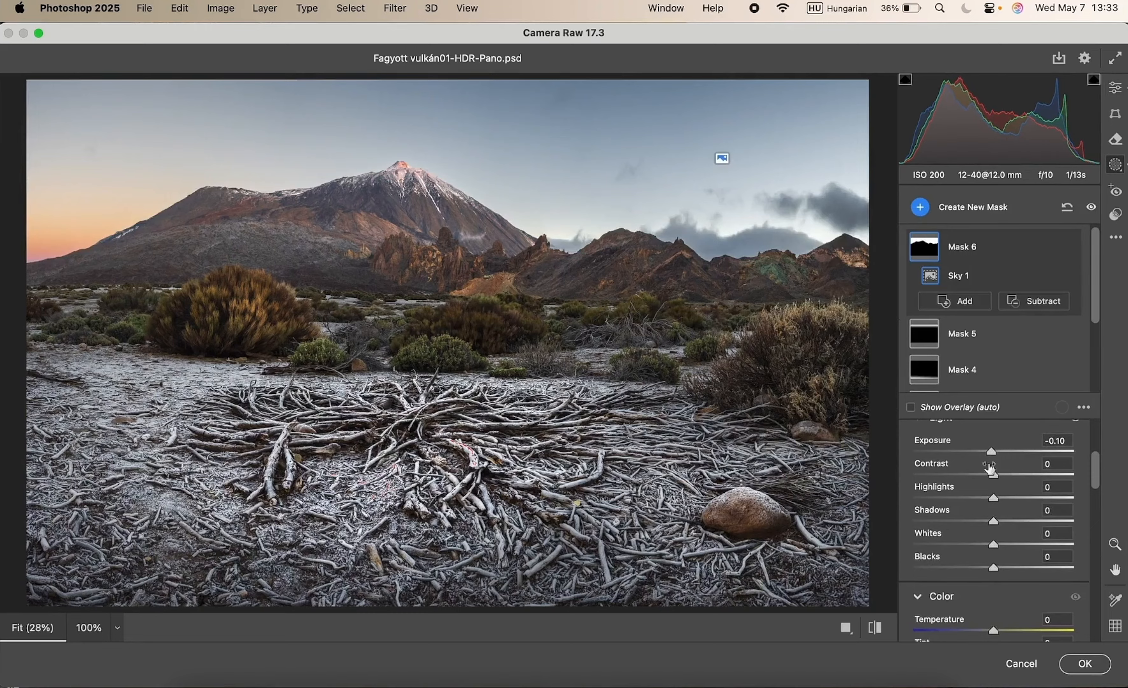
left_click_drag(995, 497, 983, 499)
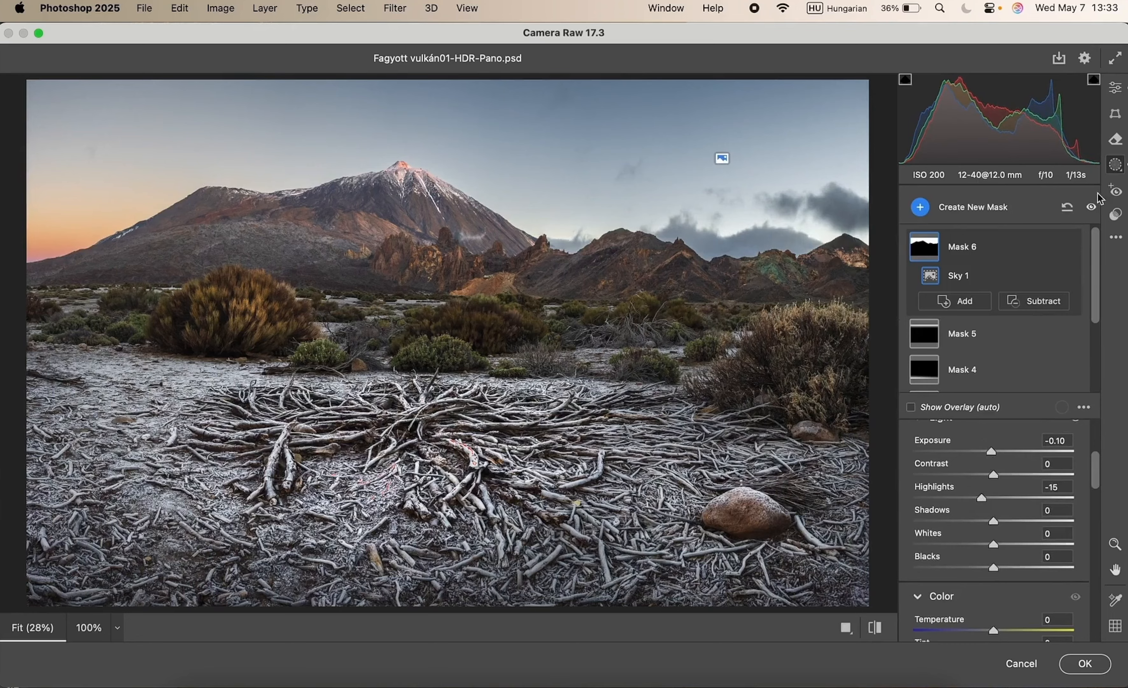
- Compare the curve and sky edits with the original photo using the before/after views
left_click(1115, 87)
left_click(879, 630)
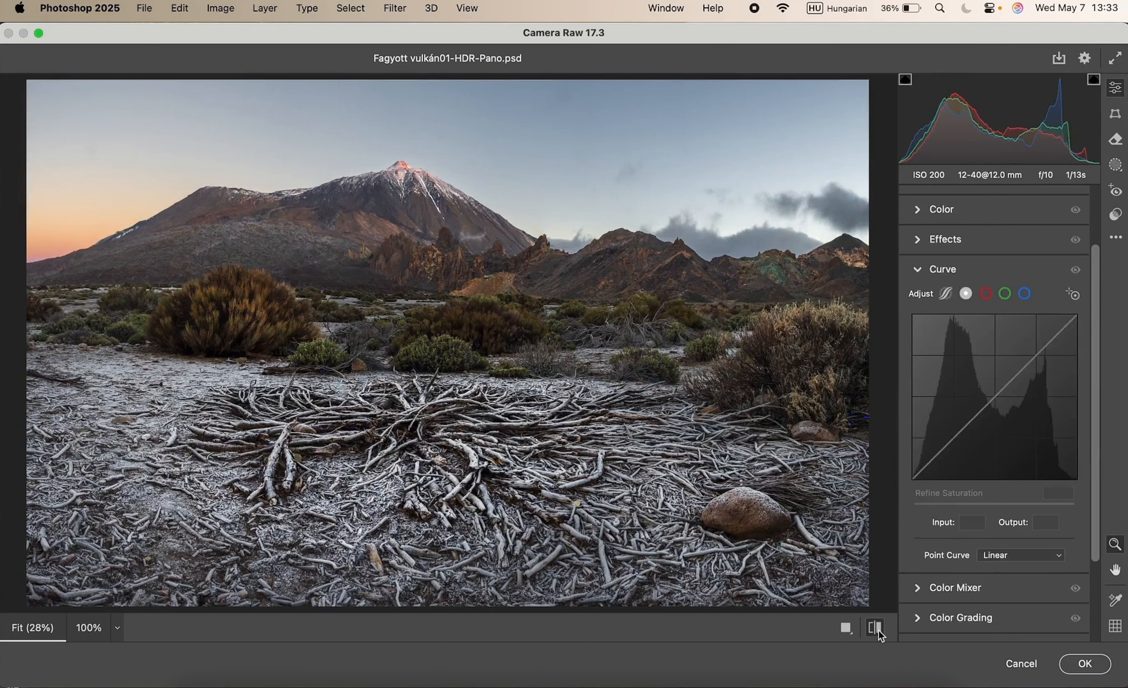
left_click(878, 629)
left_click(878, 629)
left_click(878, 629)
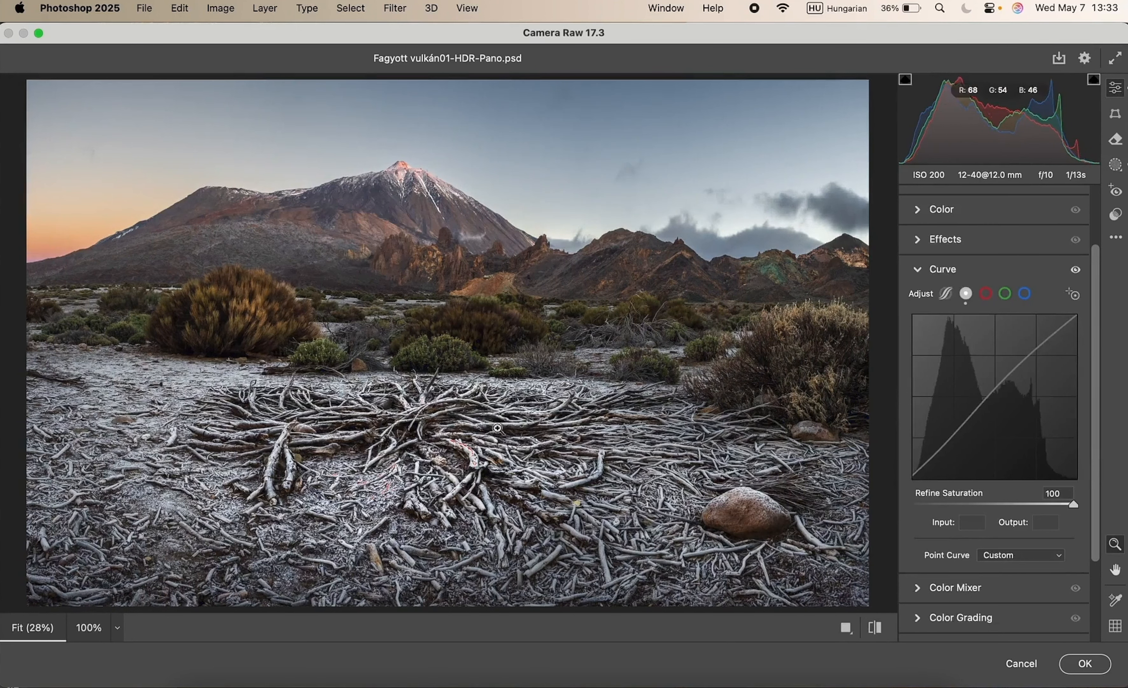
- Set the whole photo's clarity to +15 in the Effects settings
scroll(1009, 299, "up", 4)
left_click(962, 327)
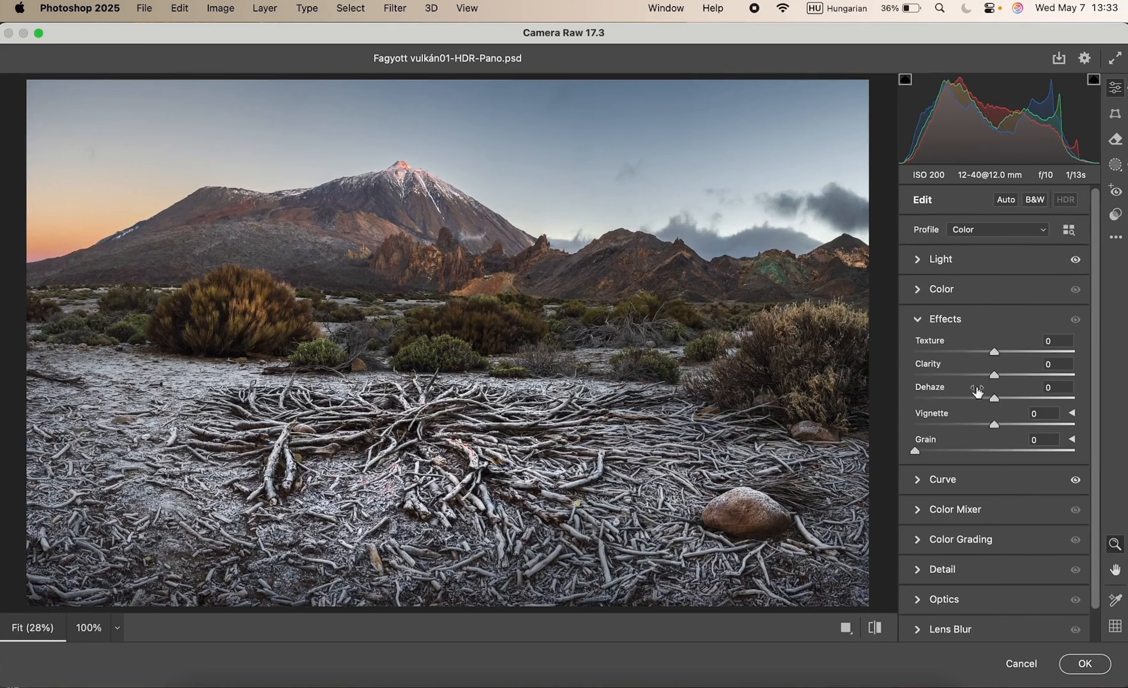
left_click_drag(995, 375, 1005, 378)
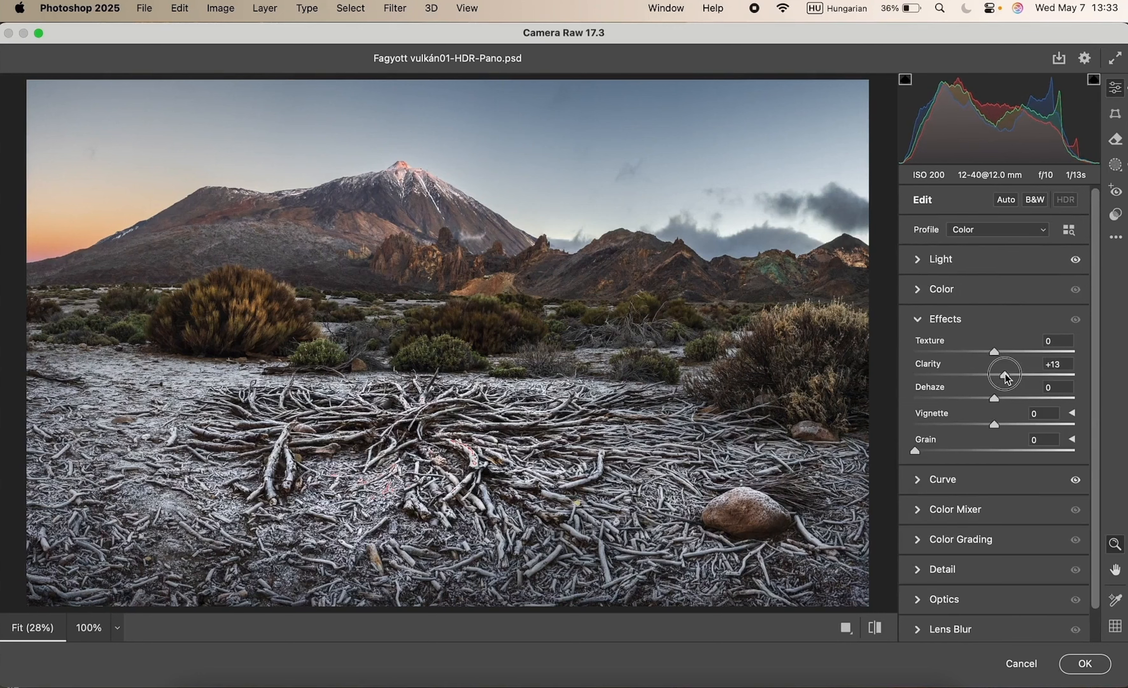
left_click_drag(1006, 376, 1008, 376)
- Compare the photo before and after all edits, and inspect the bright branches in the foreground
left_click(875, 627)
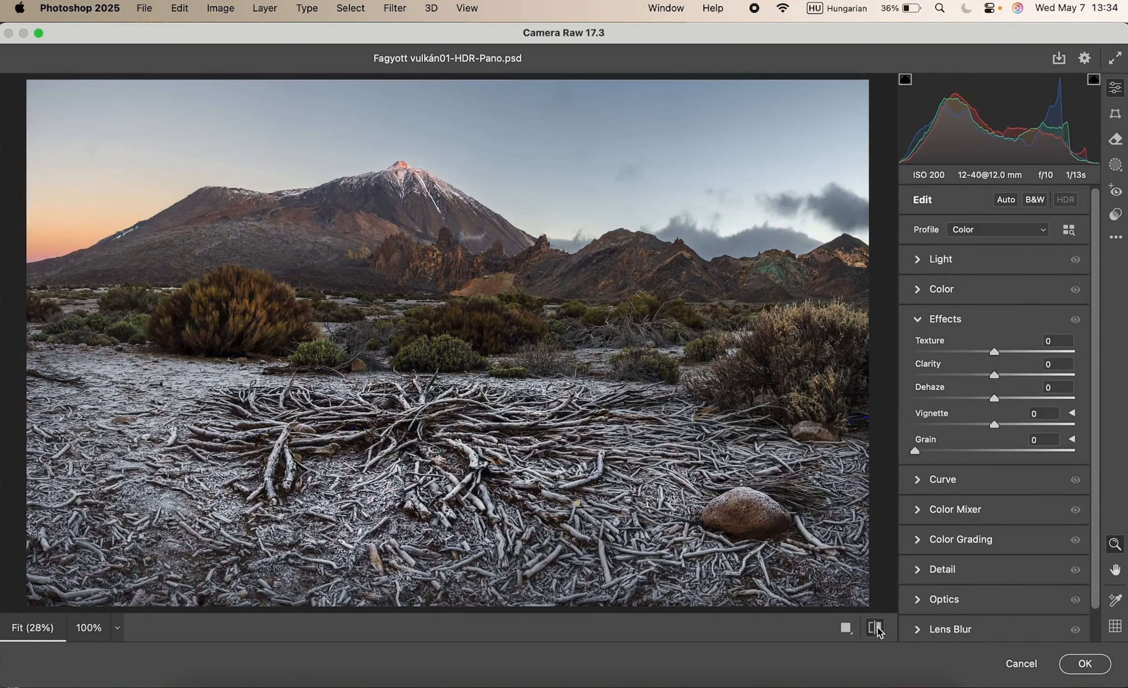
left_click(877, 626)
left_click(876, 626)
left_click(877, 627)
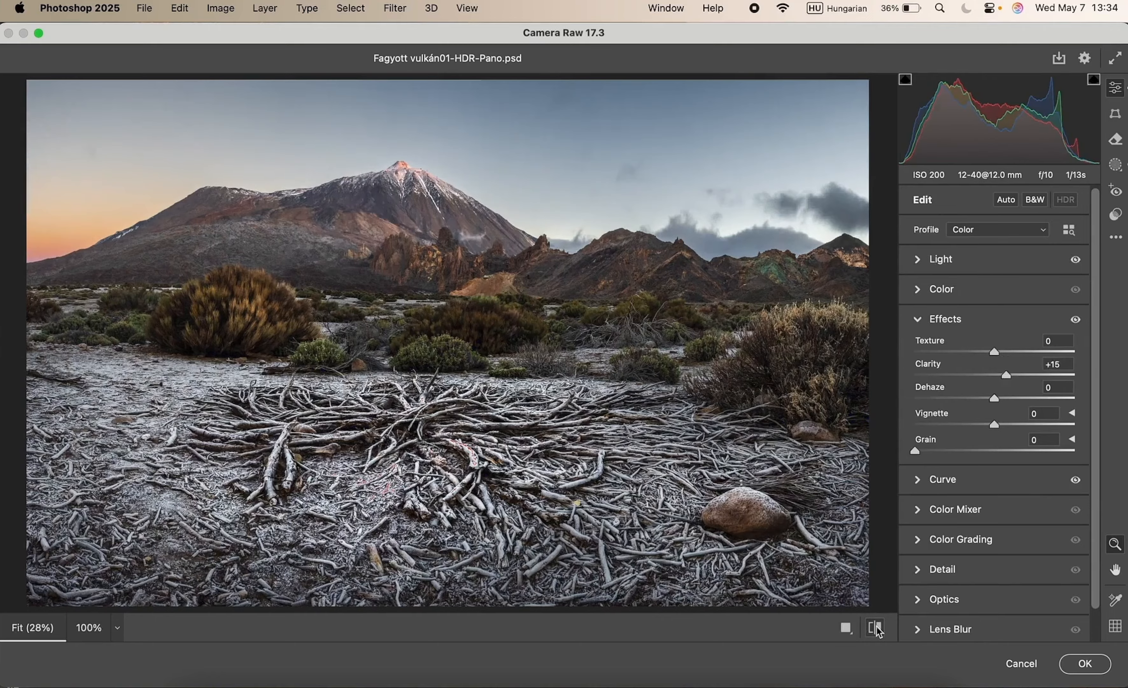
left_click(877, 627)
left_click(877, 627)
left_click(452, 476)
left_click(479, 444)
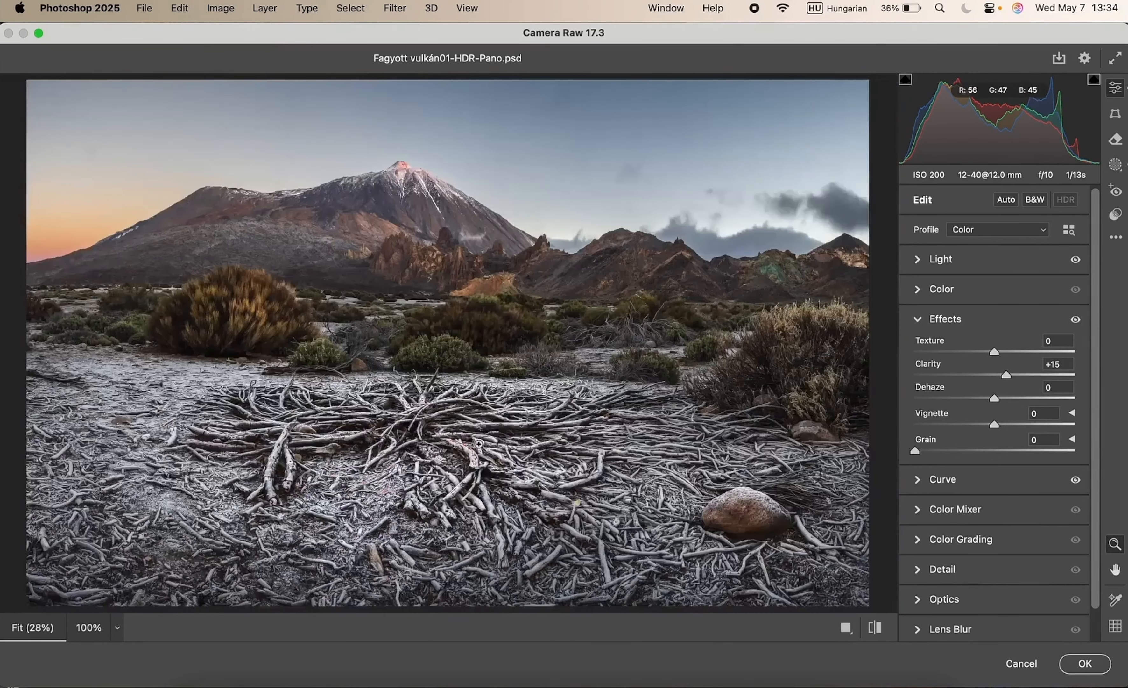
- Create a seventh mask with a wide radial gradient centred on the tangled branches in the foreground
left_click(1115, 164)
left_click(920, 207)
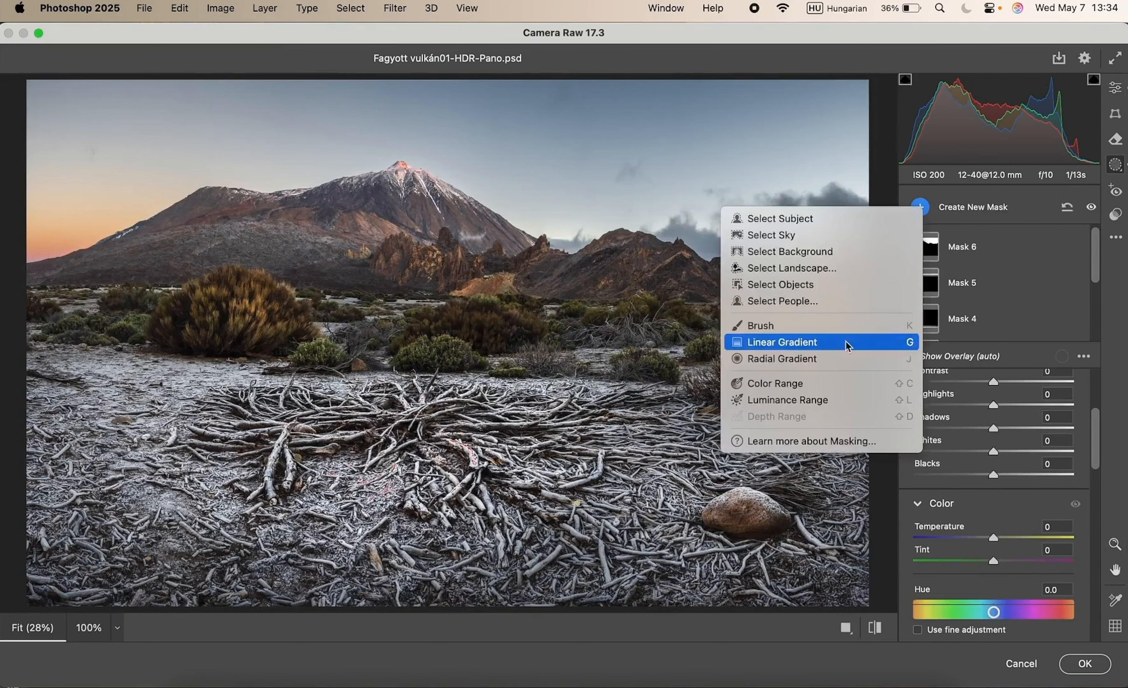
left_click(831, 360)
left_click_drag(407, 441, 600, 525)
- Set the whites of the radial mask over the branches to -11, and lower its highlights slightly
scroll(988, 543, "down", 3)
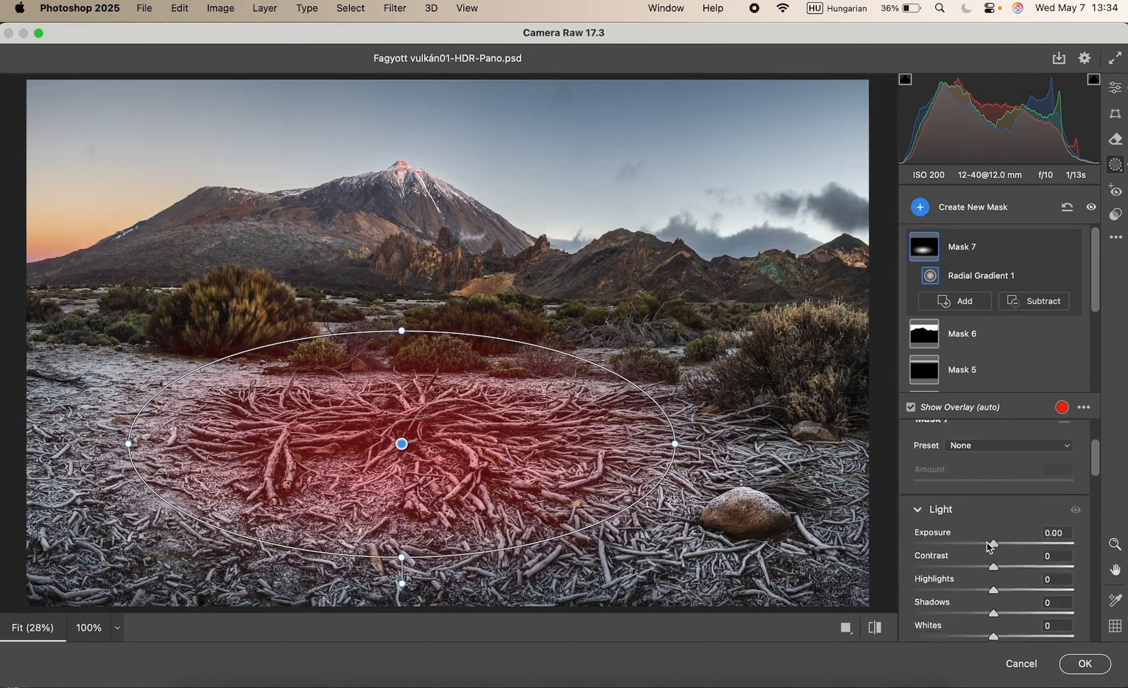
scroll(991, 542, "down", 2)
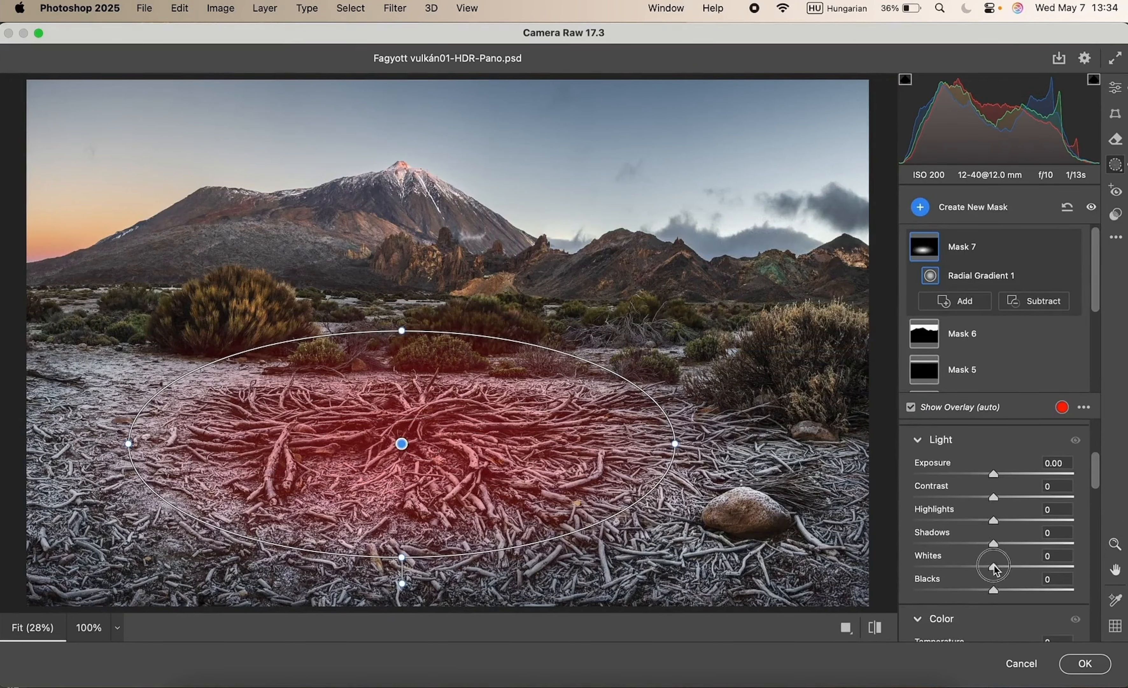
left_click_drag(995, 568, 984, 567)
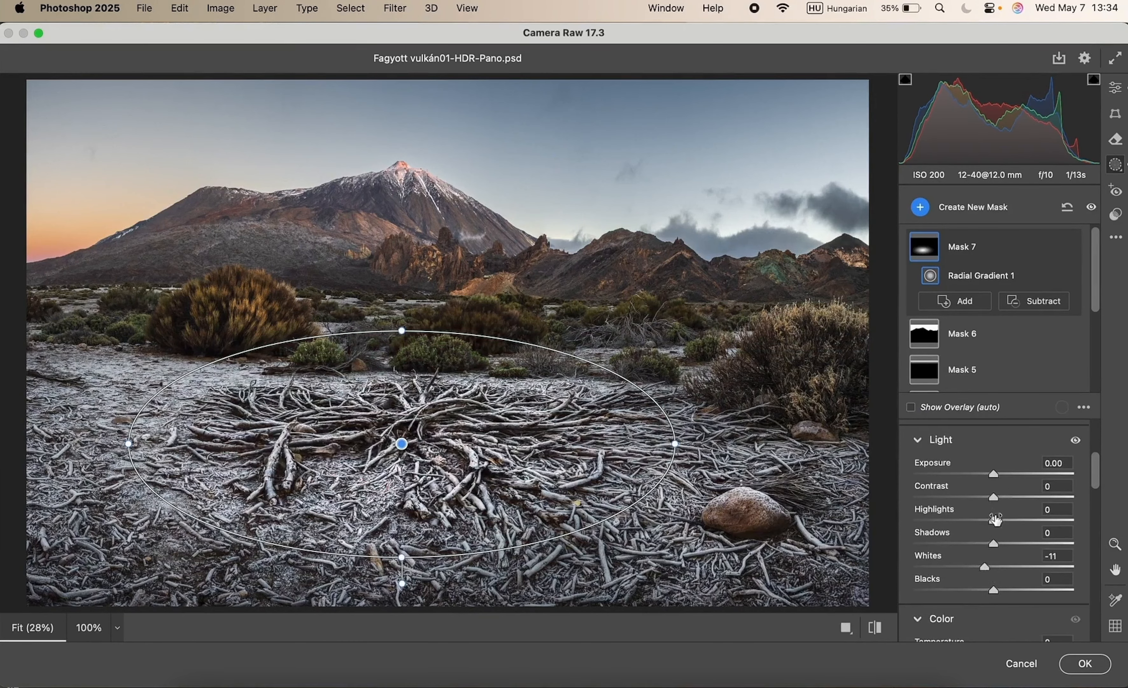
left_click_drag(996, 519, 980, 521)
- Compare the finished edits, including the toned-down branches, with the original photo using the before/after views
left_click(1115, 88)
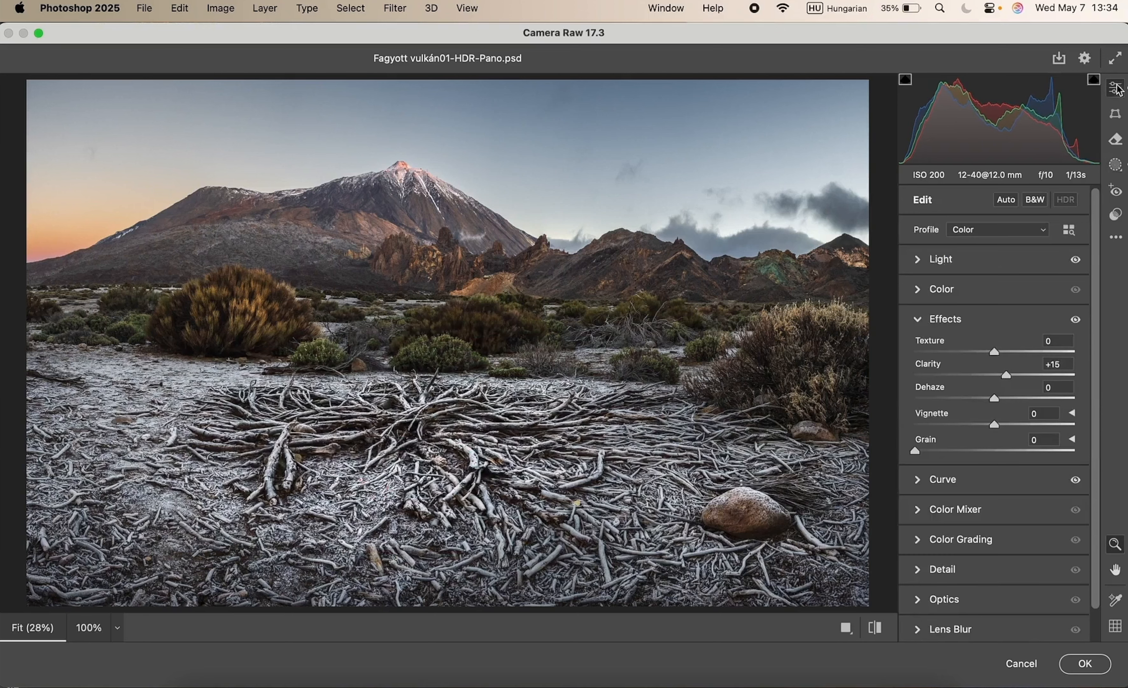
left_click(867, 624)
left_click(867, 624)
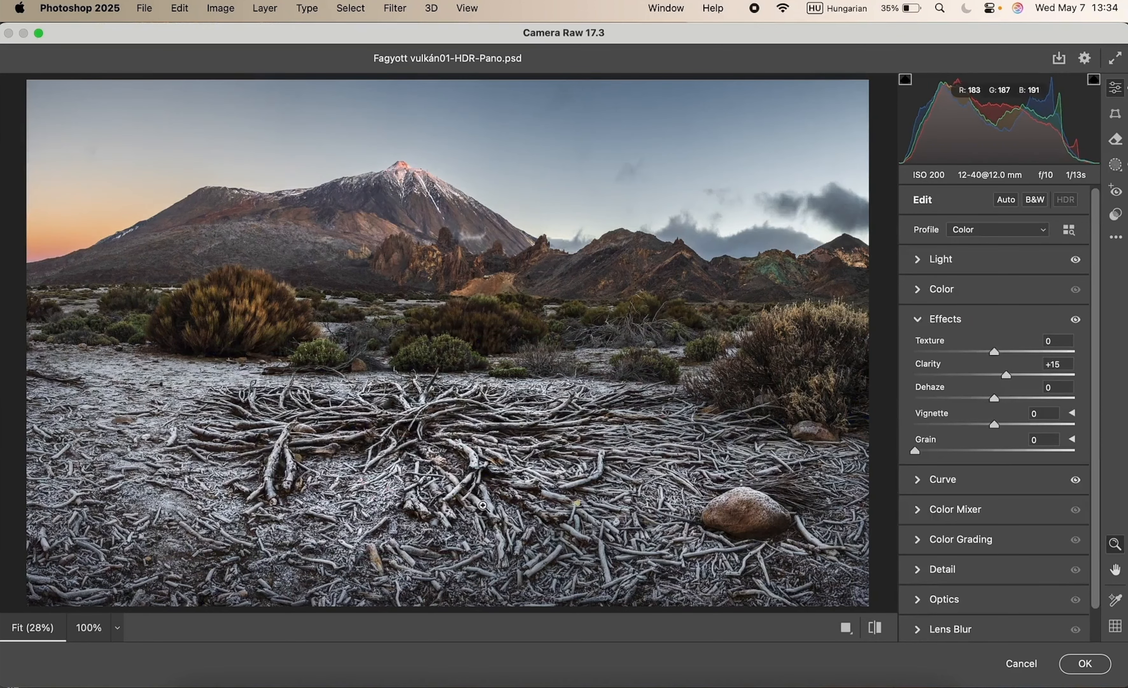
left_click(875, 628)
left_click(875, 628)
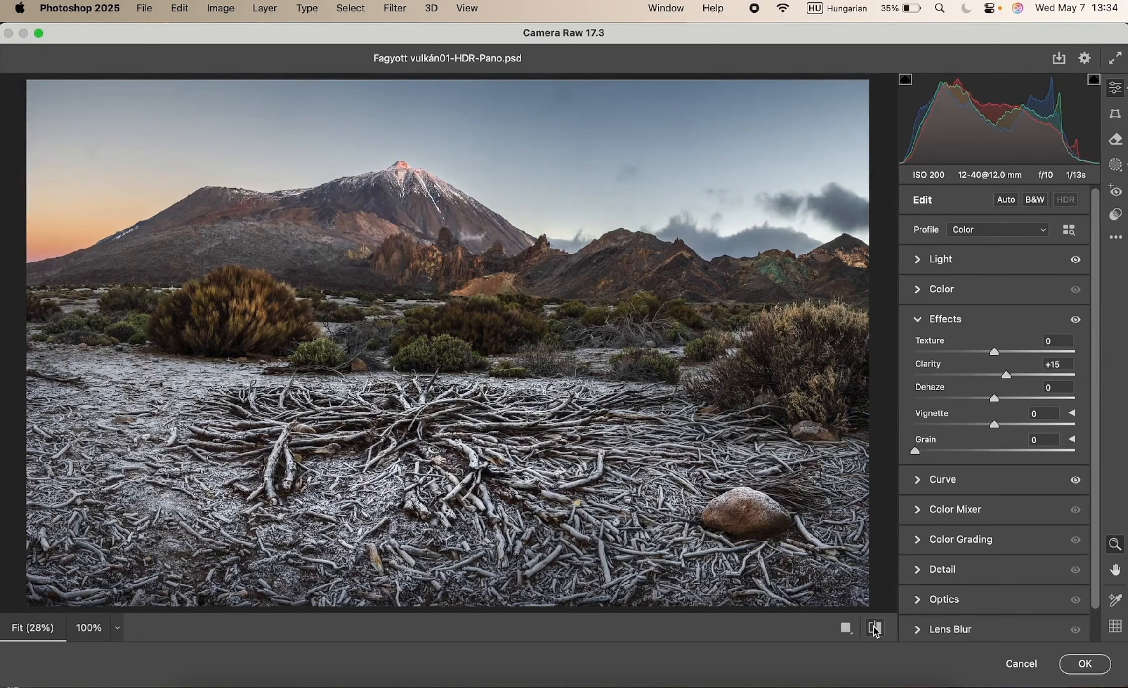
left_click(874, 628)
left_click(875, 628)
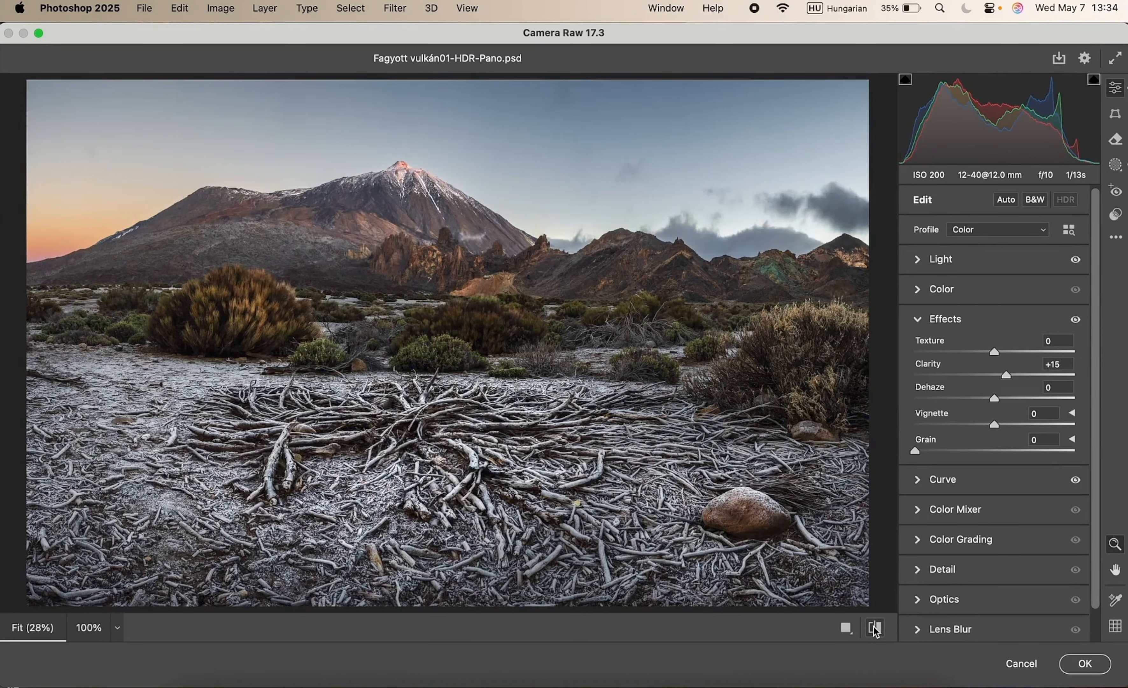
- Apply the Camera Raw edits, duplicate the CRF layer, and rename the duplicate Sharpening
left_click(1086, 663)
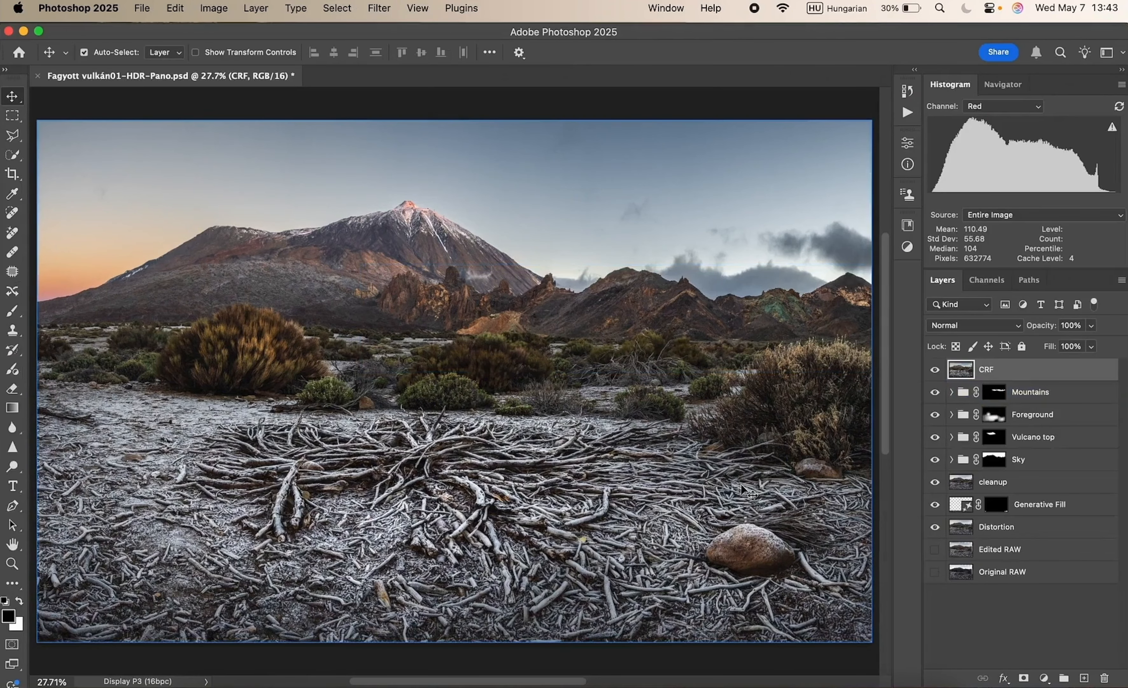
left_click_drag(1047, 370, 1085, 677)
double_click(994, 369)
type("S")
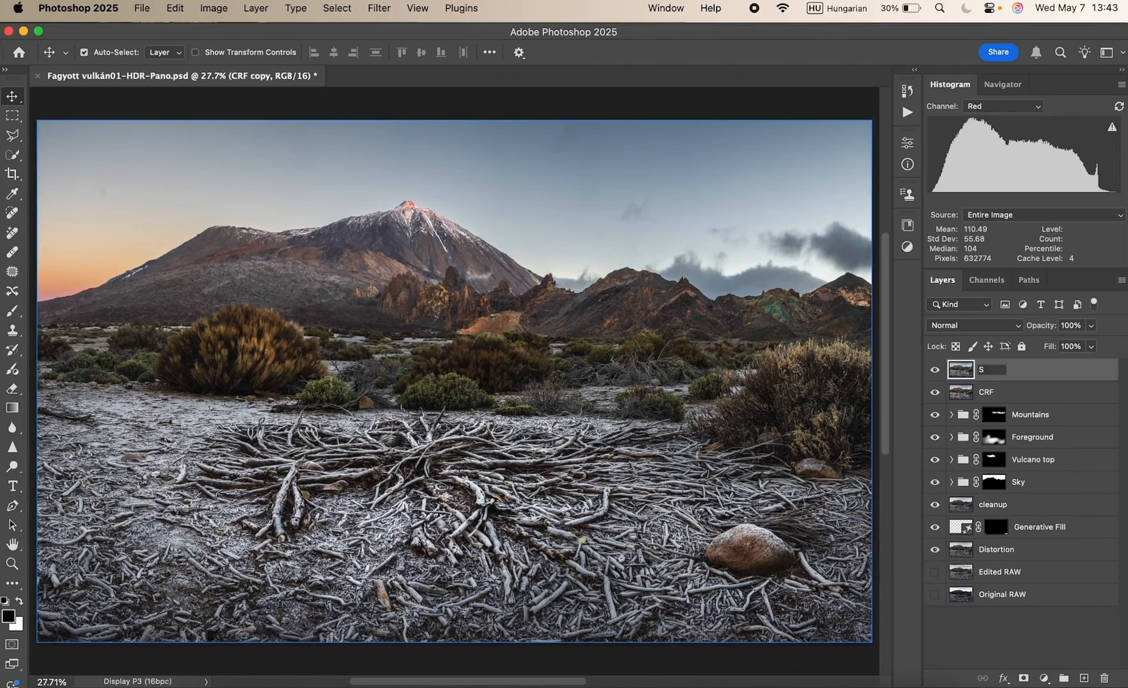
type("harpening")
key("Return")
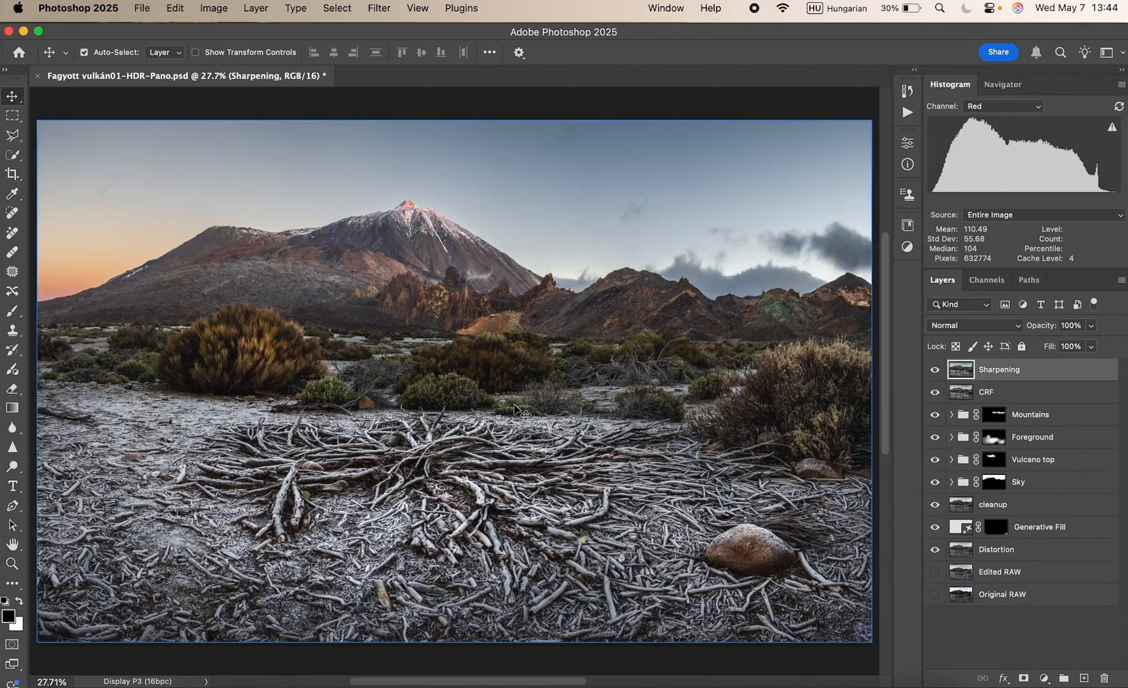
- Apply a High Pass filter with a 1.0-pixel radius to the Sharpening layer and set its blend mode to Overlay
left_click(379, 9)
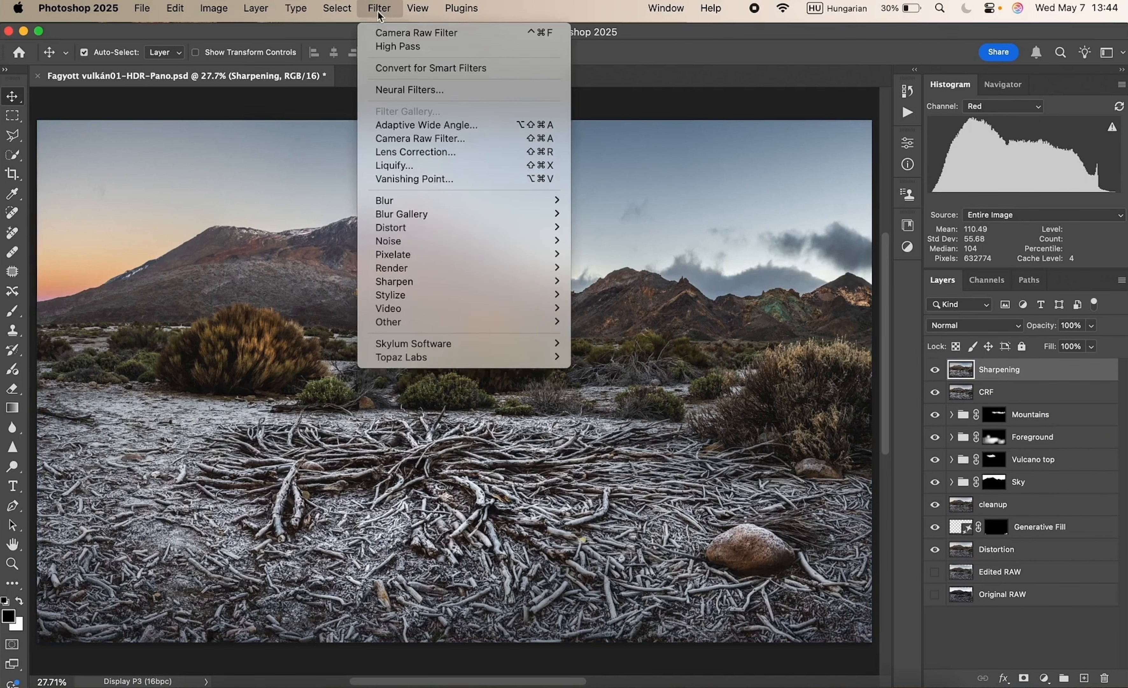
mouse_move(483, 328)
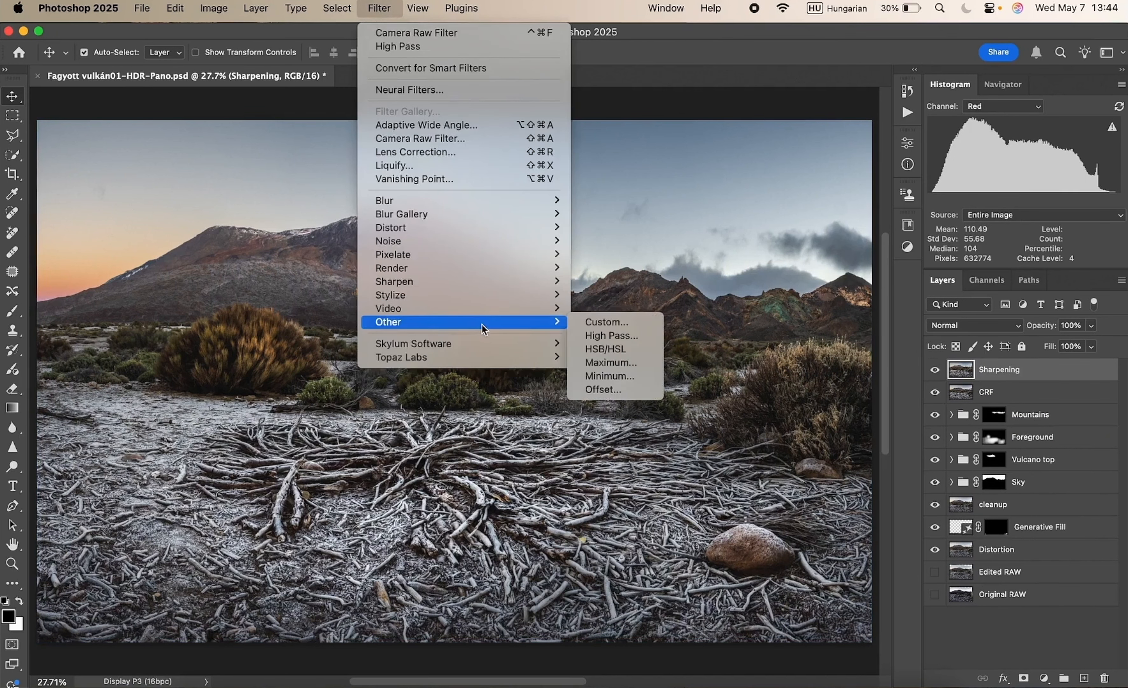
left_click(625, 341)
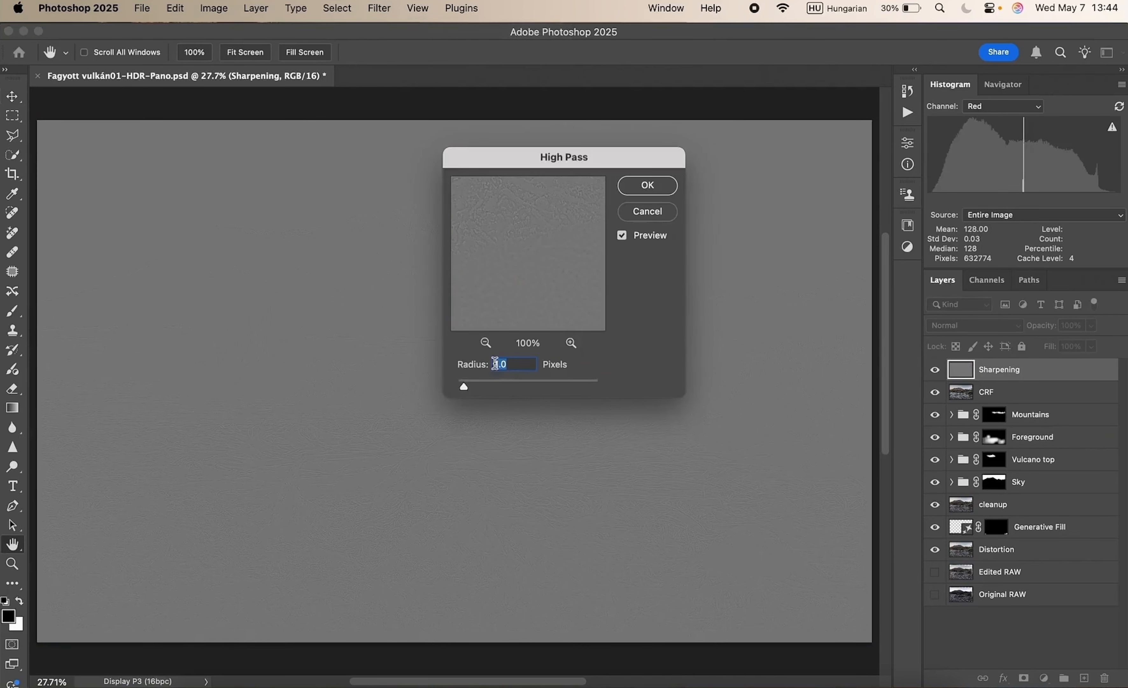
left_click(649, 185)
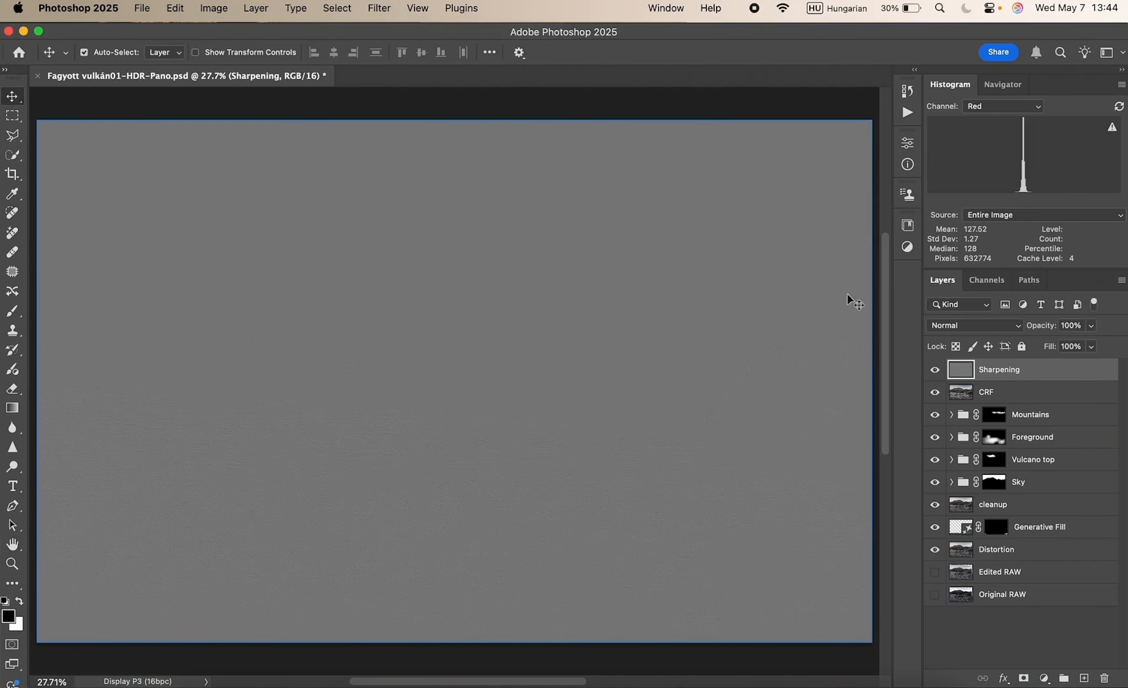
left_click(980, 323)
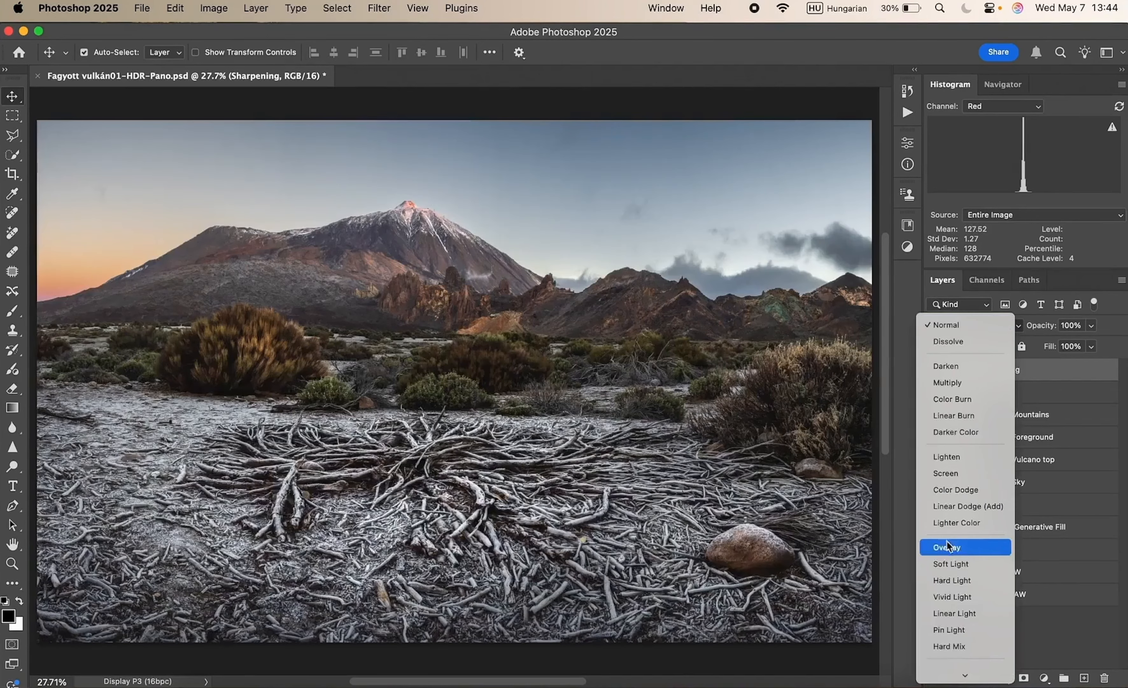
left_click(968, 549)
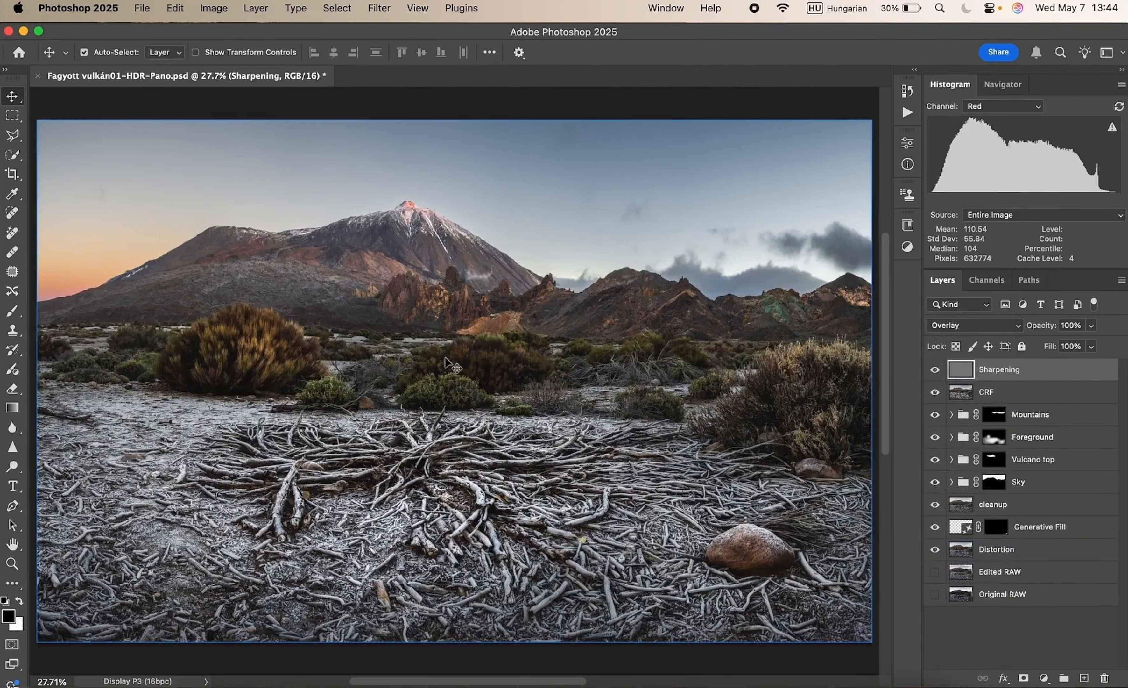
- Compare the tangled foreground branches at close range with and without the Sharpening layer
scroll(451, 366, "up", 10)
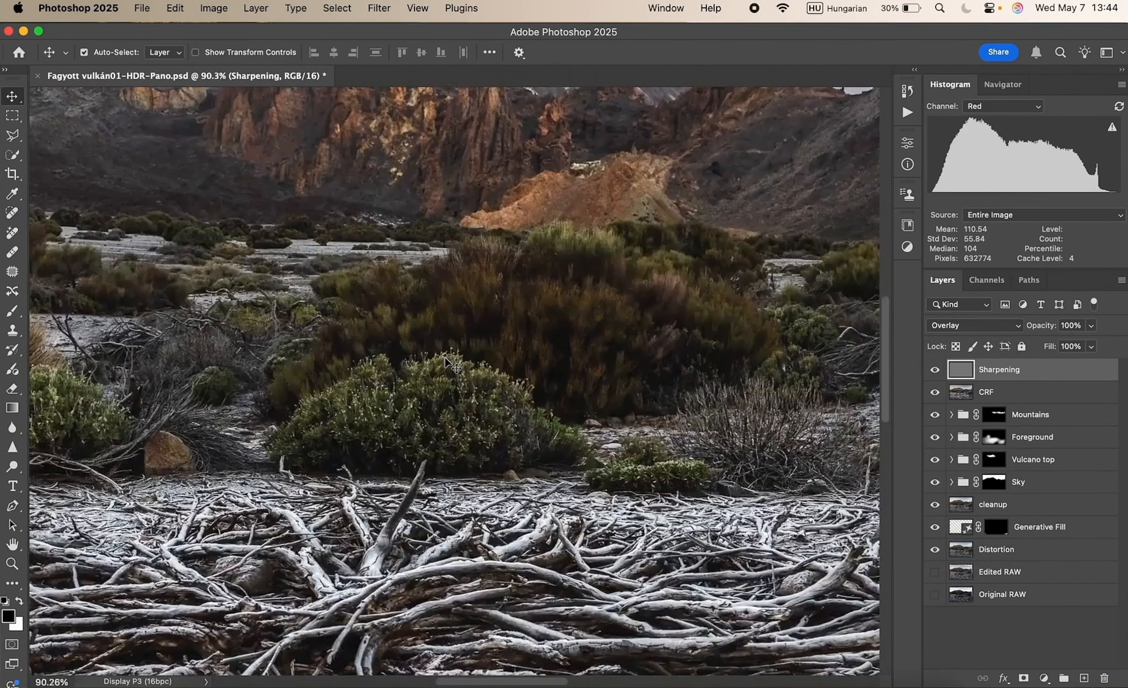
scroll(452, 366, "down", 8)
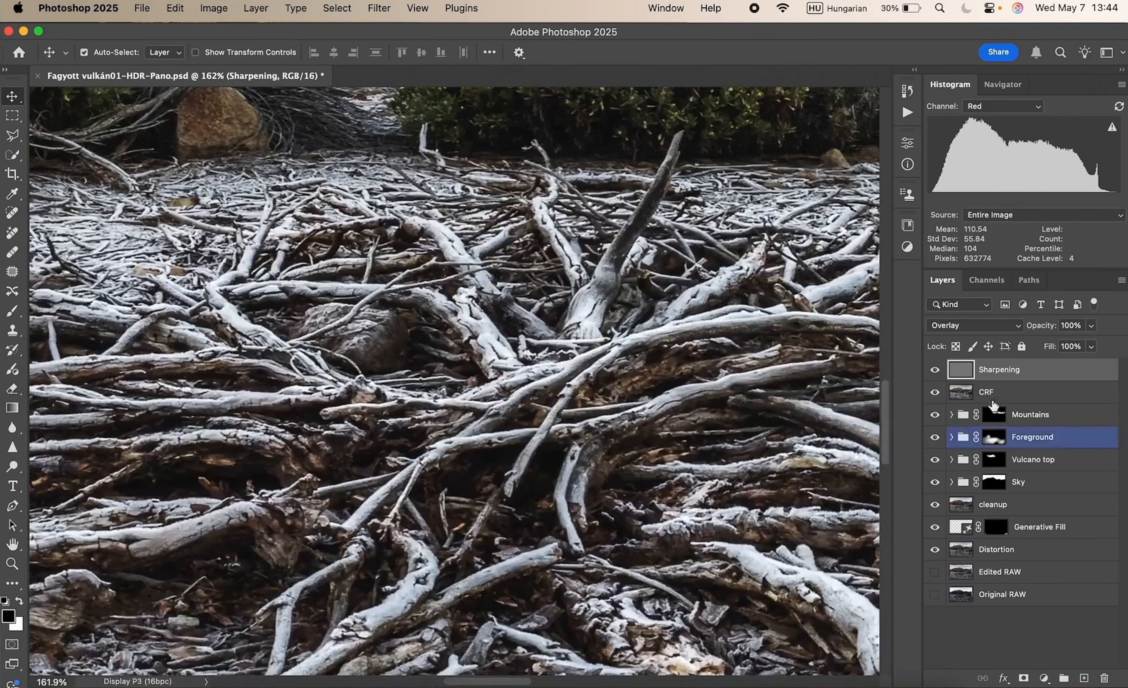
left_click(934, 370)
left_click(934, 369)
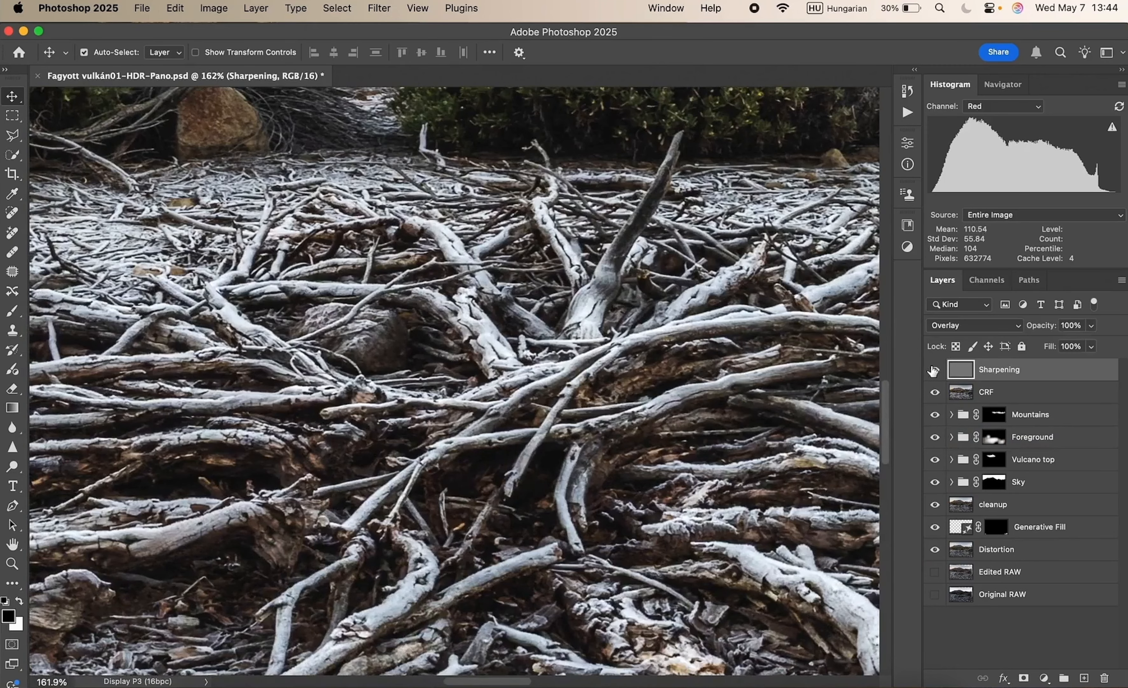
left_click(933, 369)
left_click(934, 369)
- Duplicate the Sharpening layer and delete the surplus copies so only one duplicate remains above it
left_click_drag(1086, 374, 1085, 677)
left_click(1061, 398, "shift")
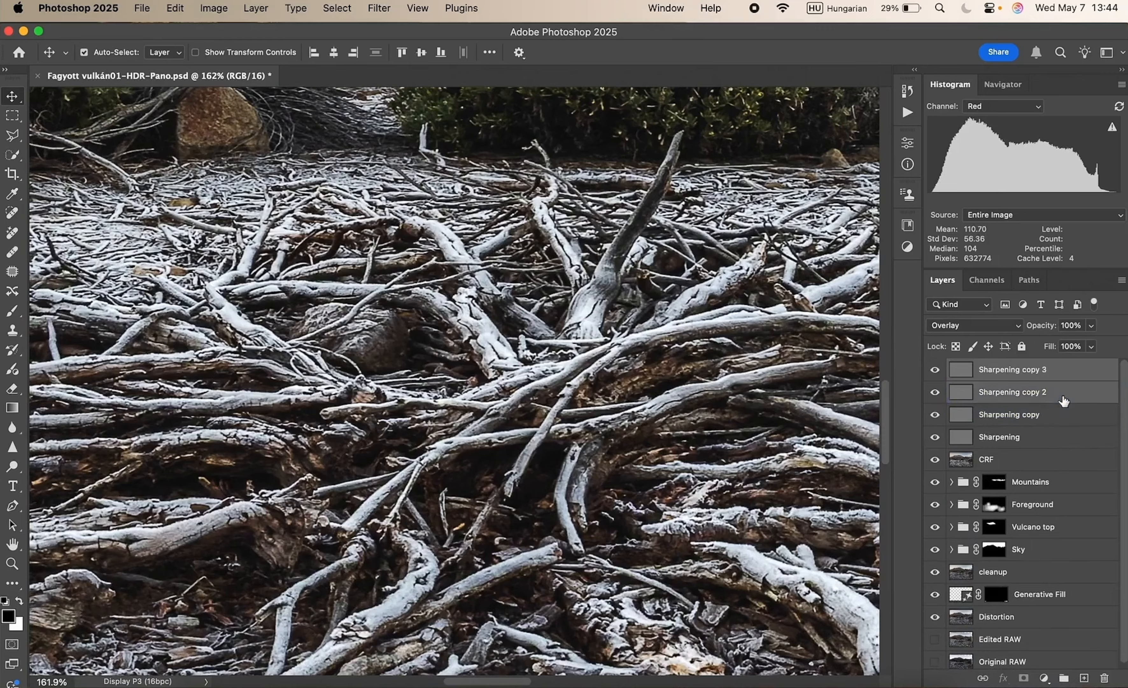
key("Delete")
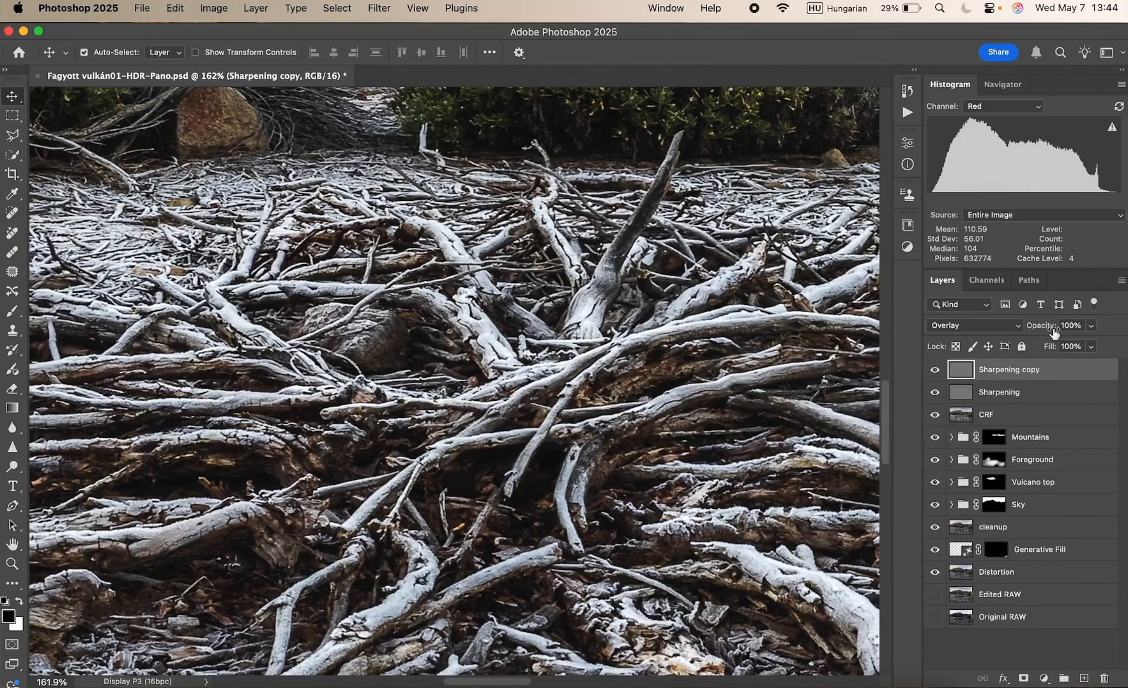
- Lower the Sharpening copy layer's opacity to 50% and check the effect on the branches and the whole photo
left_click_drag(1054, 331, 997, 331)
left_click(992, 402)
scroll(519, 436, "left", 5)
scroll(519, 435, "up", 1)
scroll(518, 433, "right", 4)
scroll(517, 433, "down", 3)
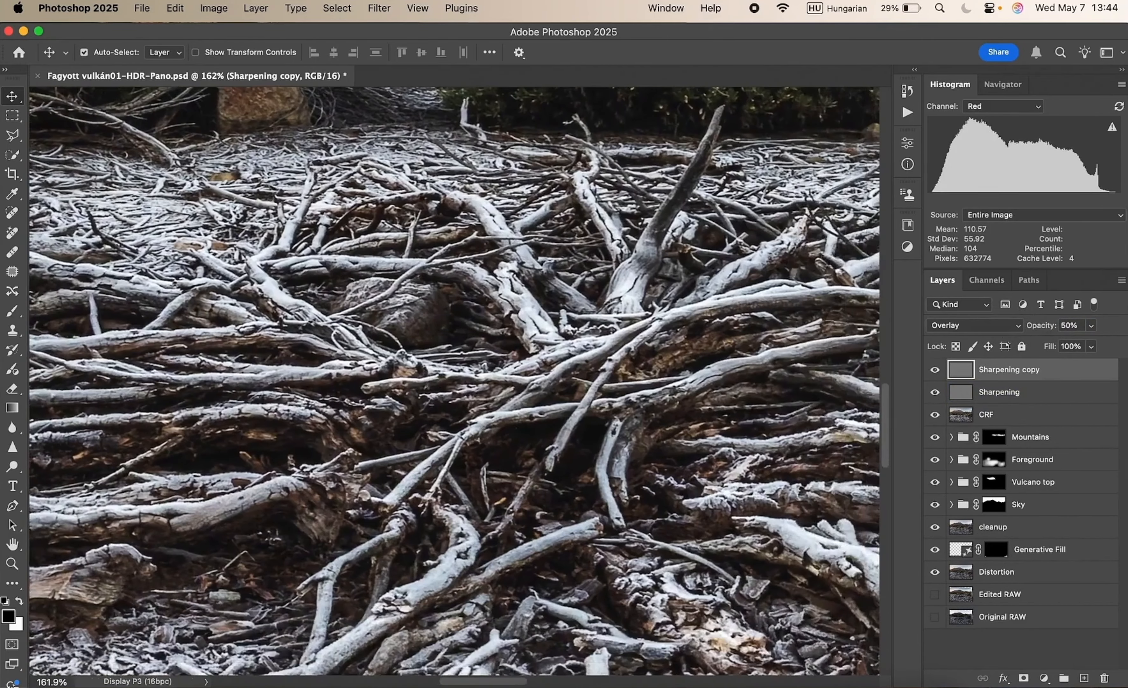
key("super+0")
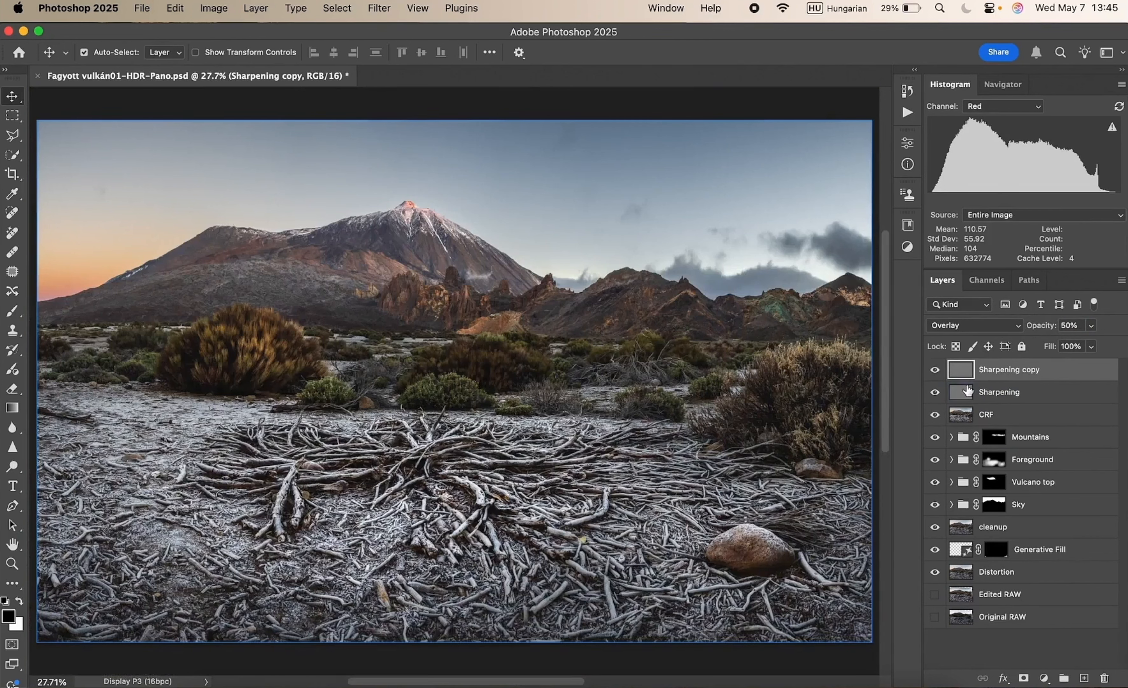
- Isolate the Original RAW layer and compare it with the Edited RAW layer by toggling the latter's visibility
left_click(969, 391)
left_click(935, 596)
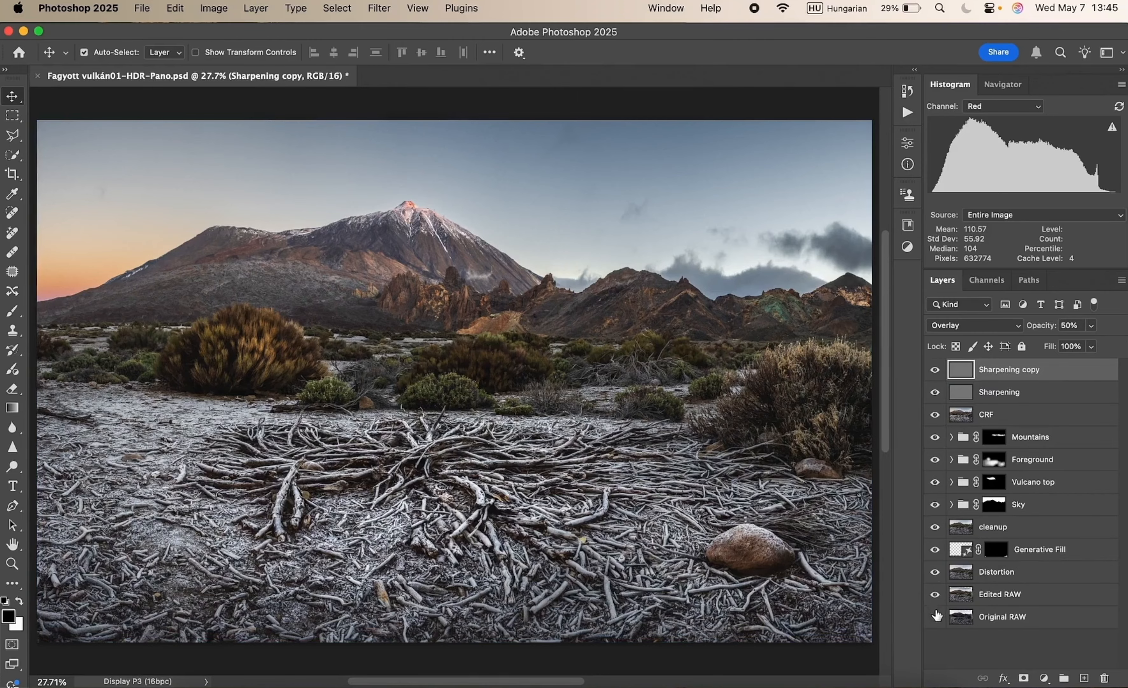
left_click(936, 617, "alt")
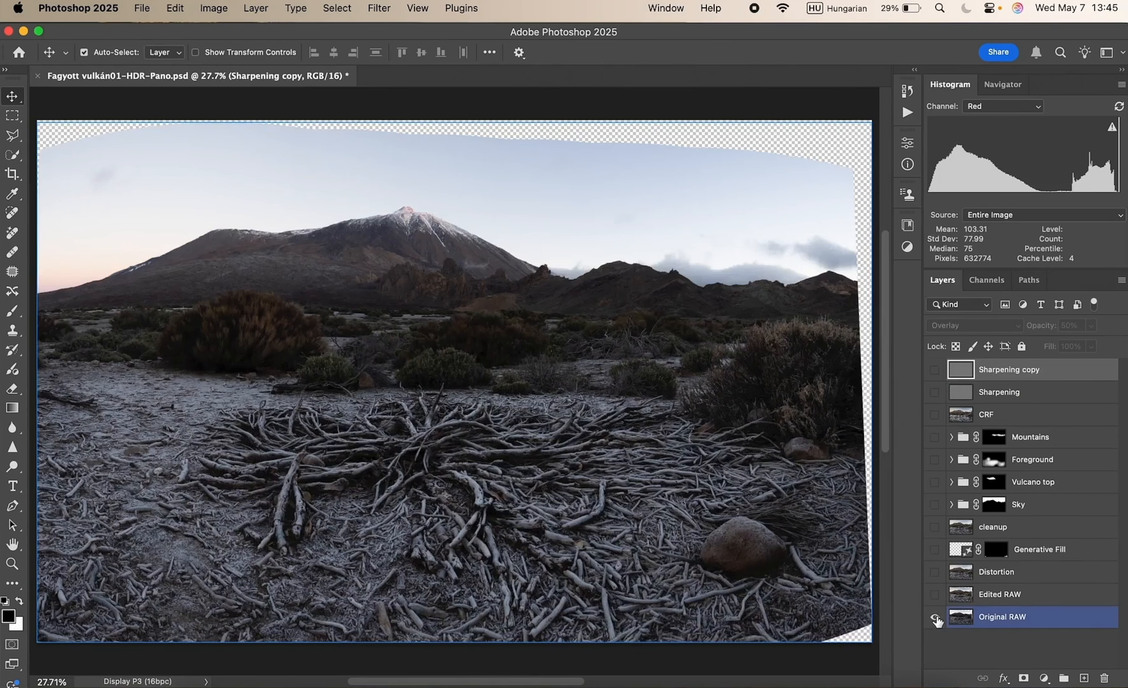
left_click(935, 595)
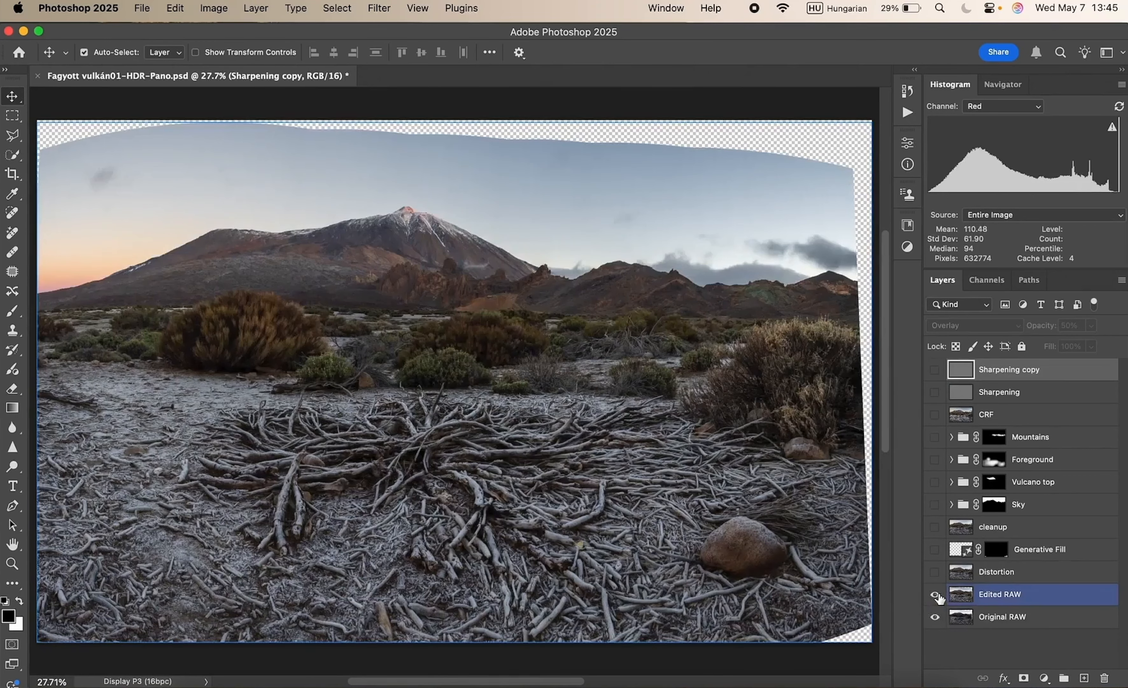
left_click(936, 595)
left_click(936, 595)
left_click(935, 595)
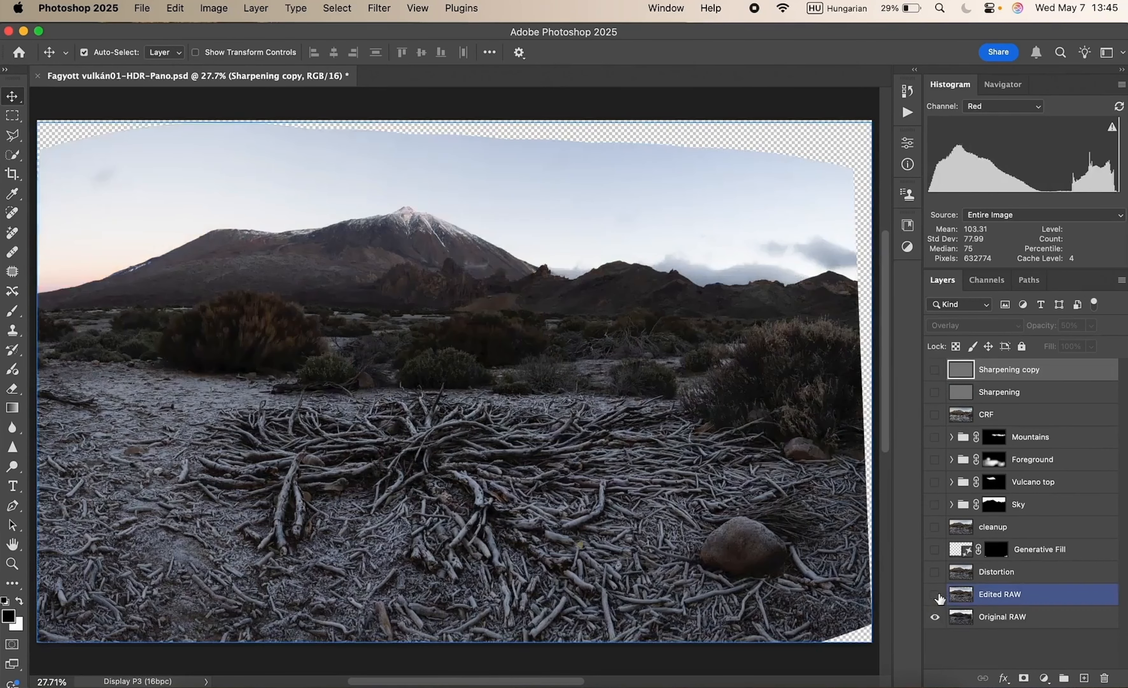
left_click(935, 595)
left_click(936, 595)
left_click(936, 595)
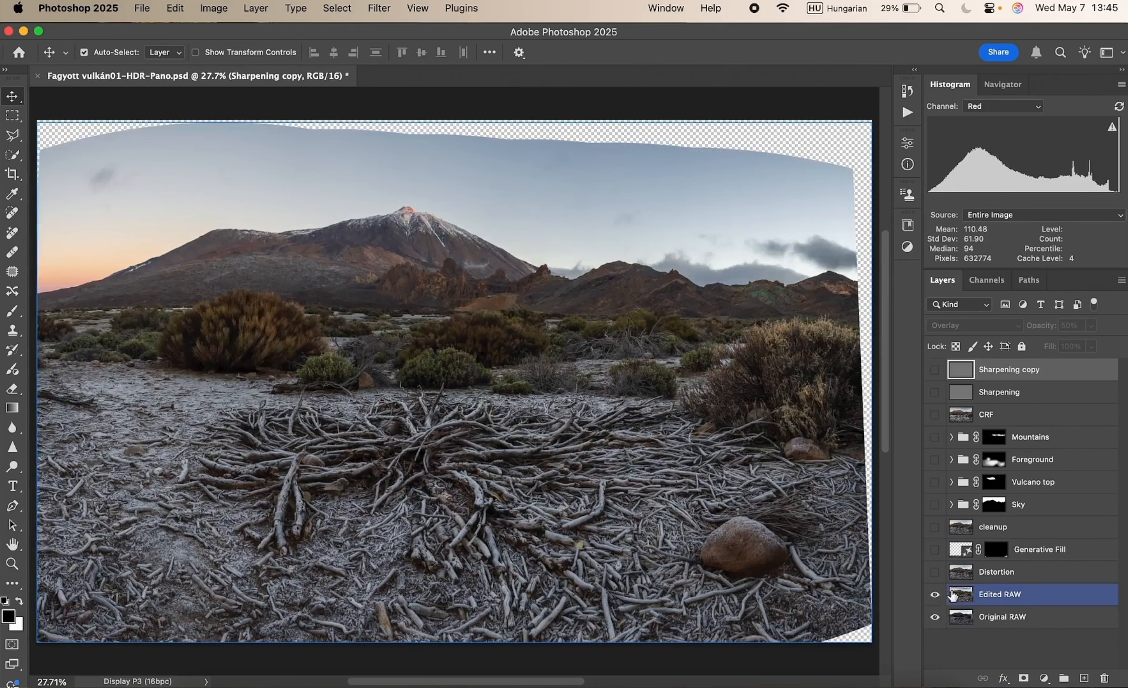
- Show the Distortion layer and toggle its visibility to compare the photo before and after the distortion correction
left_click(936, 572)
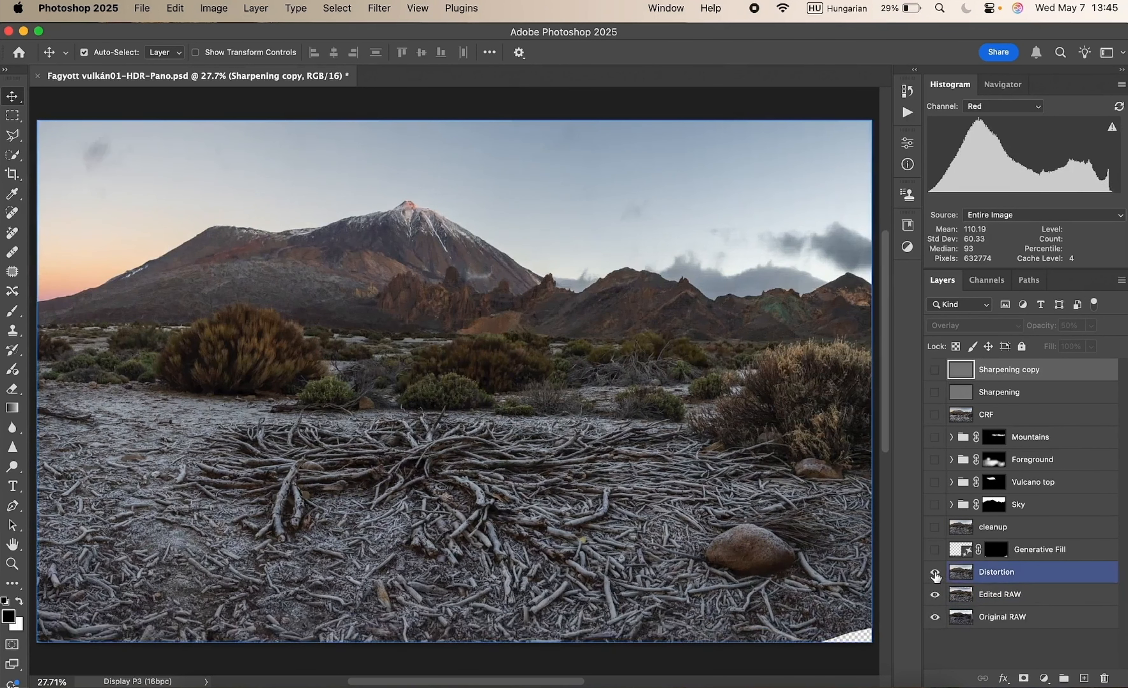
left_click(935, 573)
left_click(935, 574)
left_click(936, 574)
left_click(936, 574)
left_click(936, 574)
left_click(935, 574)
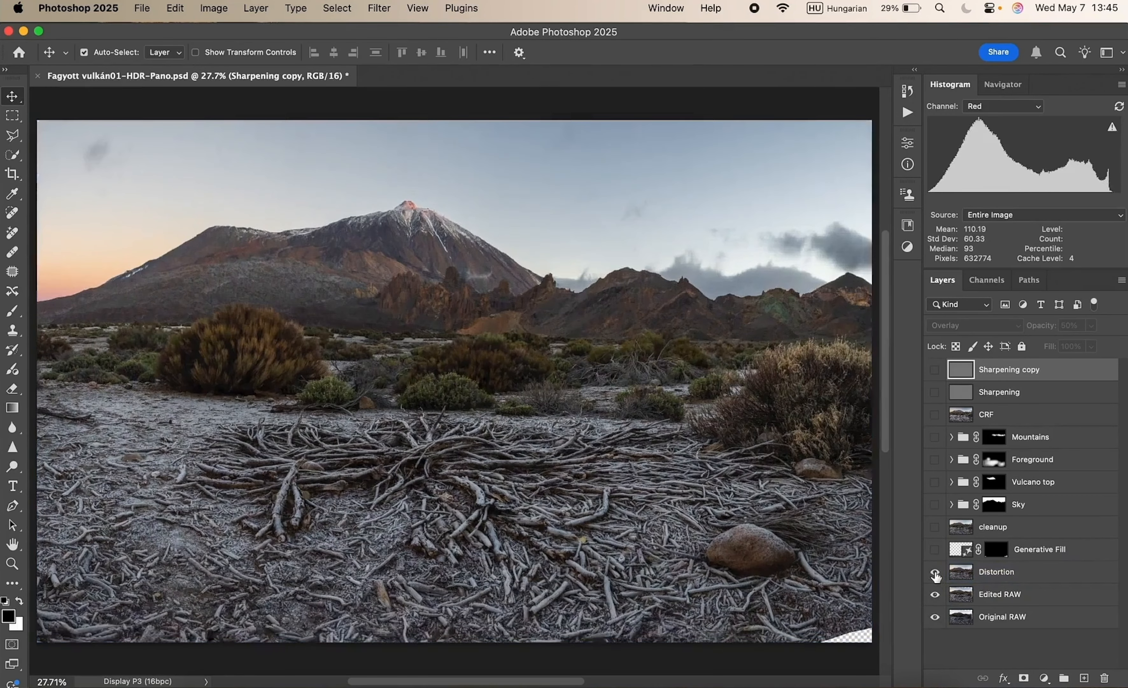
left_click(936, 574)
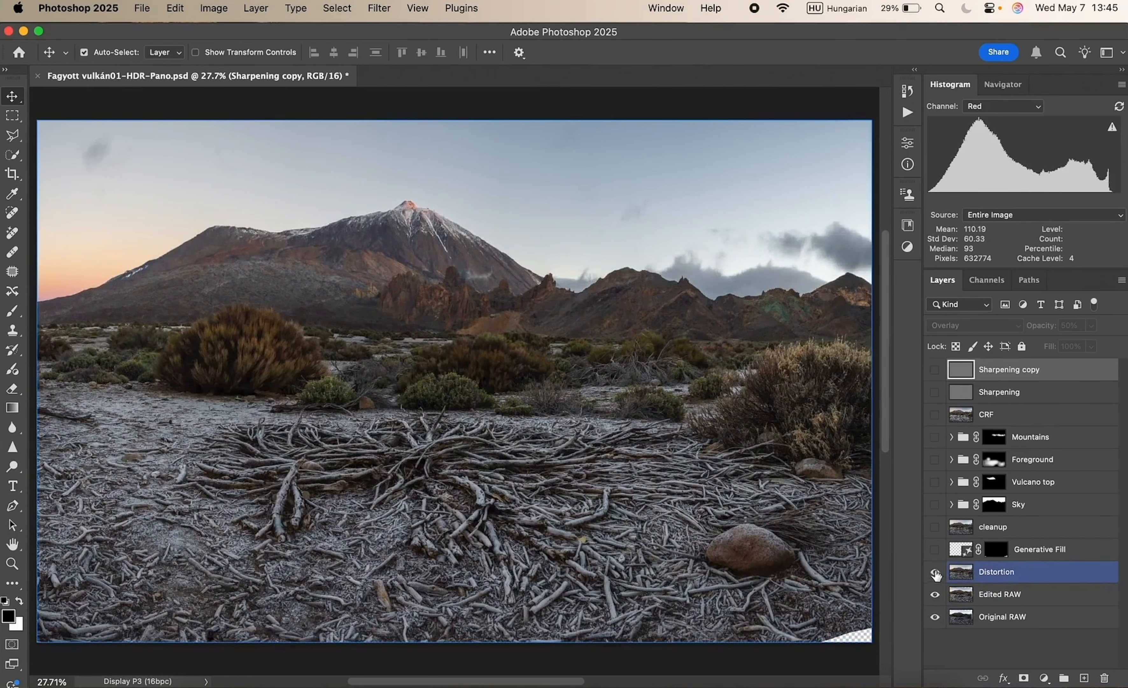
- Show the Generative Fill and cleanup layers to review the filled corner and the cleaned-up sky
left_click(936, 551)
left_click(936, 552)
left_click(935, 553)
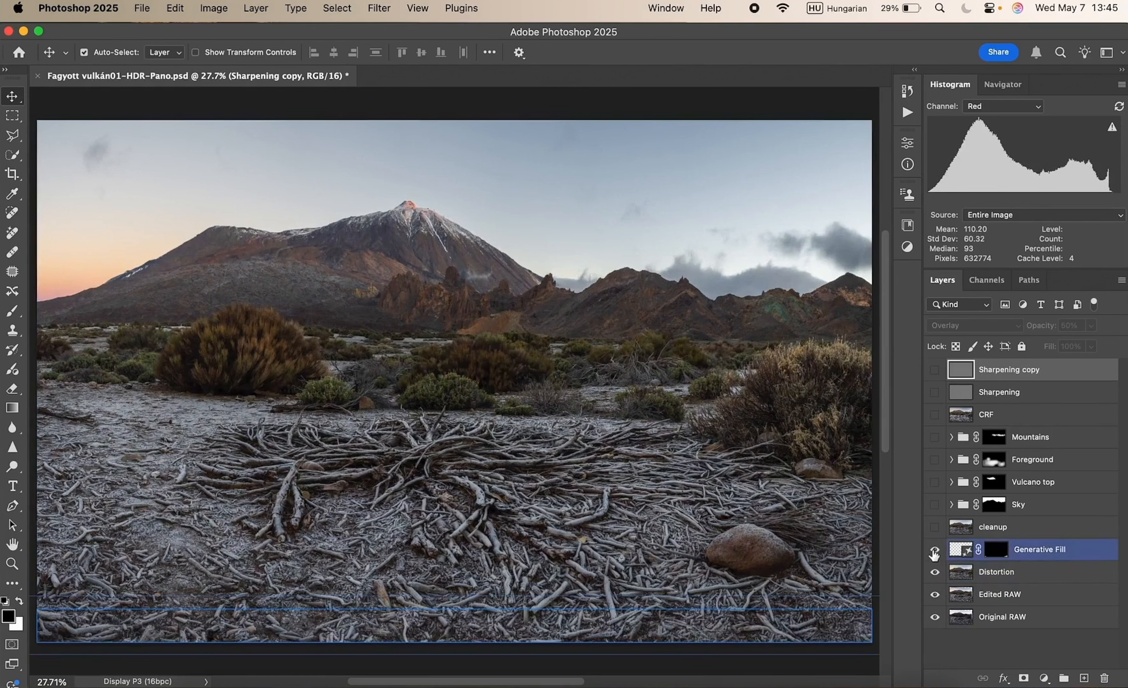
left_click(935, 528)
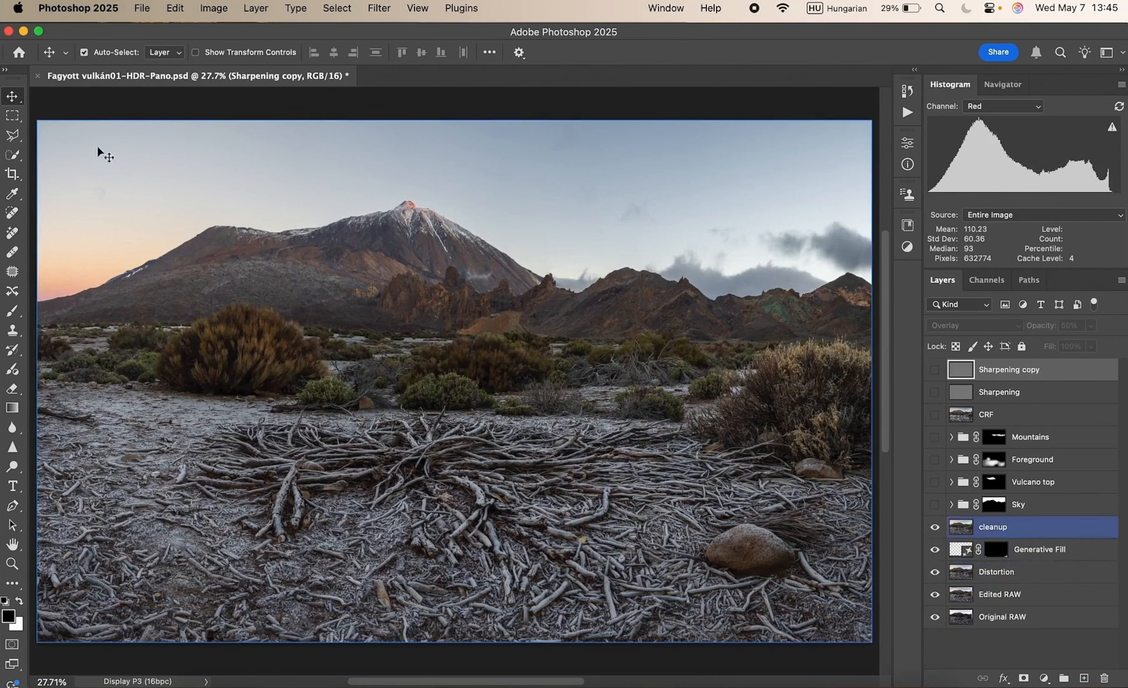
- Show the Sky and Vulcano top groups, toggling each one to review its effect on the photo
left_click(935, 505)
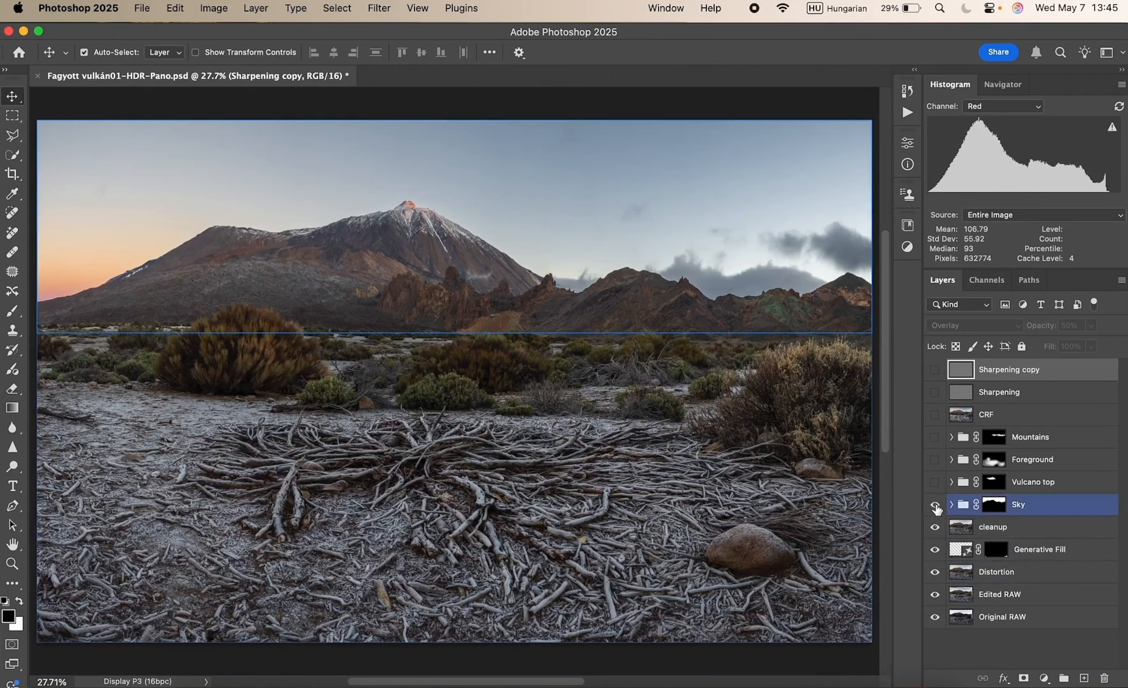
left_click(934, 504)
left_click(935, 505)
left_click(935, 505)
left_click(934, 505)
left_click(935, 482)
left_click(935, 482)
left_click(935, 482)
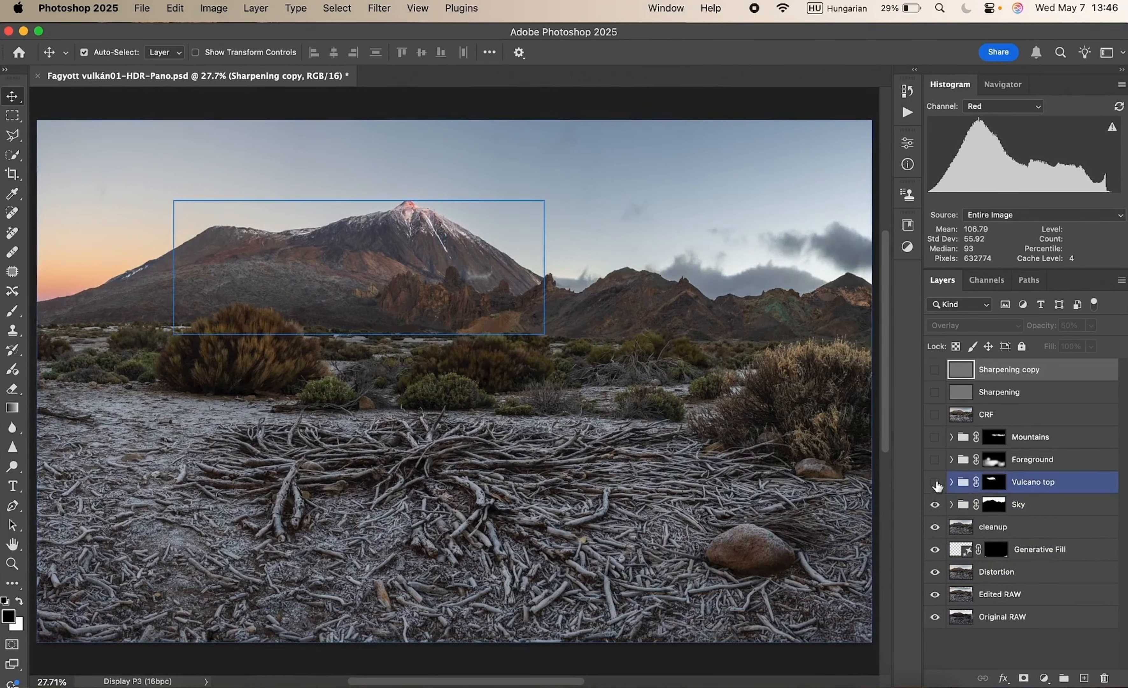
left_click(936, 482)
left_click(935, 482)
- Show the Foreground and Mountains groups and review how they change the photo
left_click(935, 459)
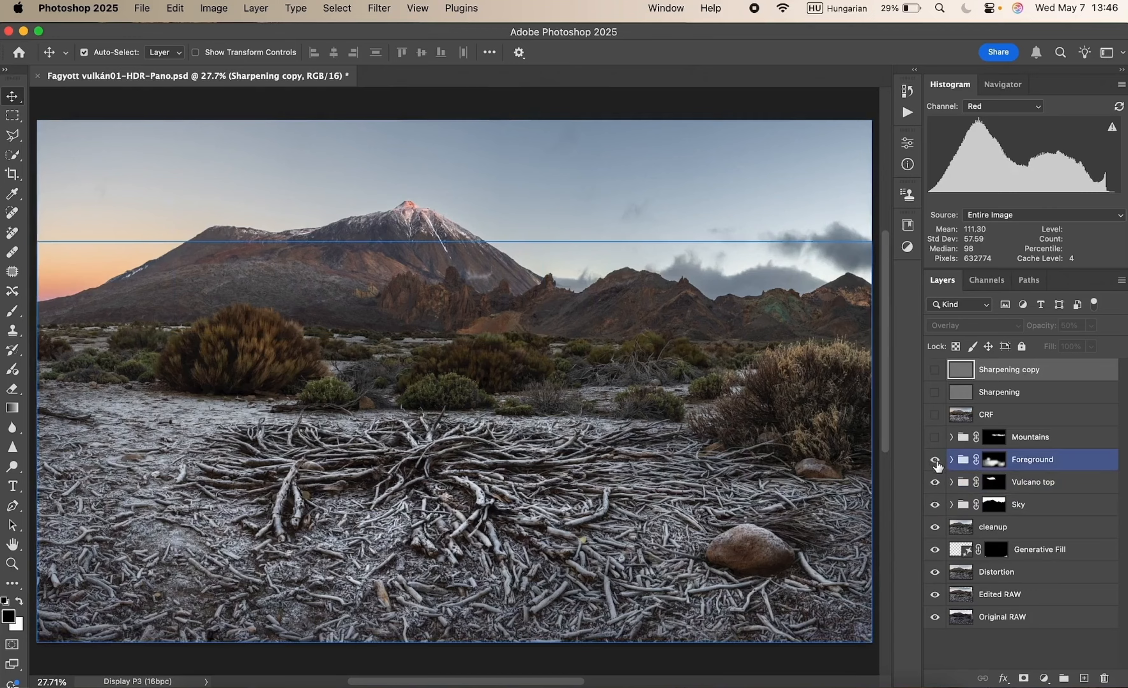
left_click(935, 459)
left_click(935, 459)
left_click(936, 436)
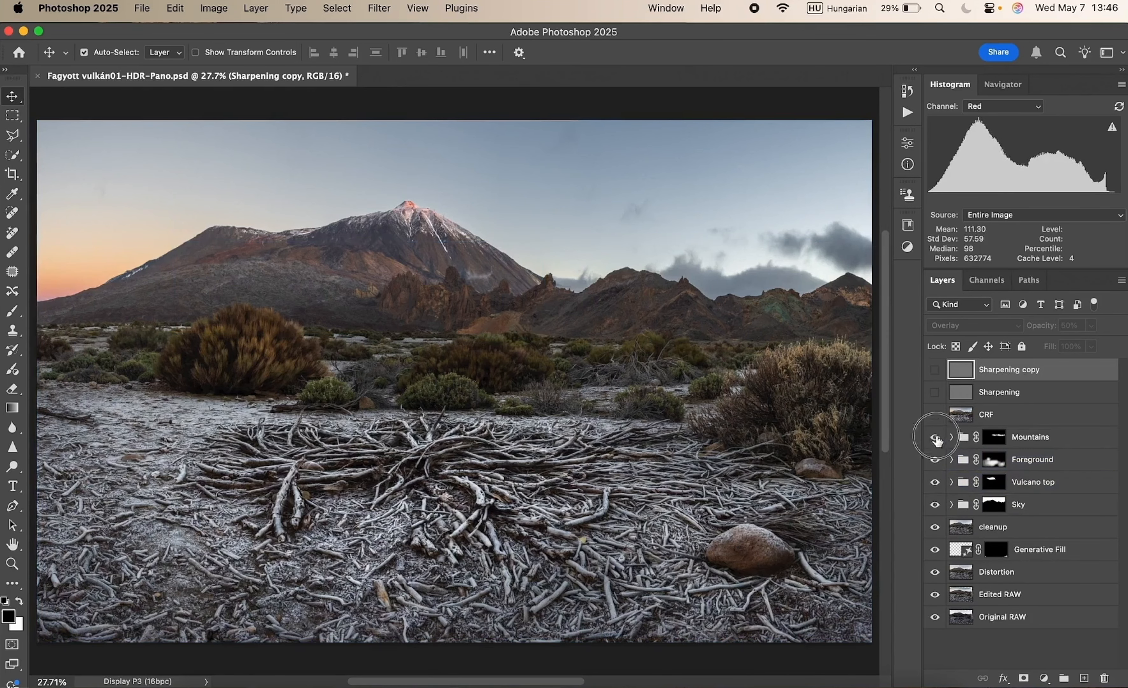
left_click(611, 345)
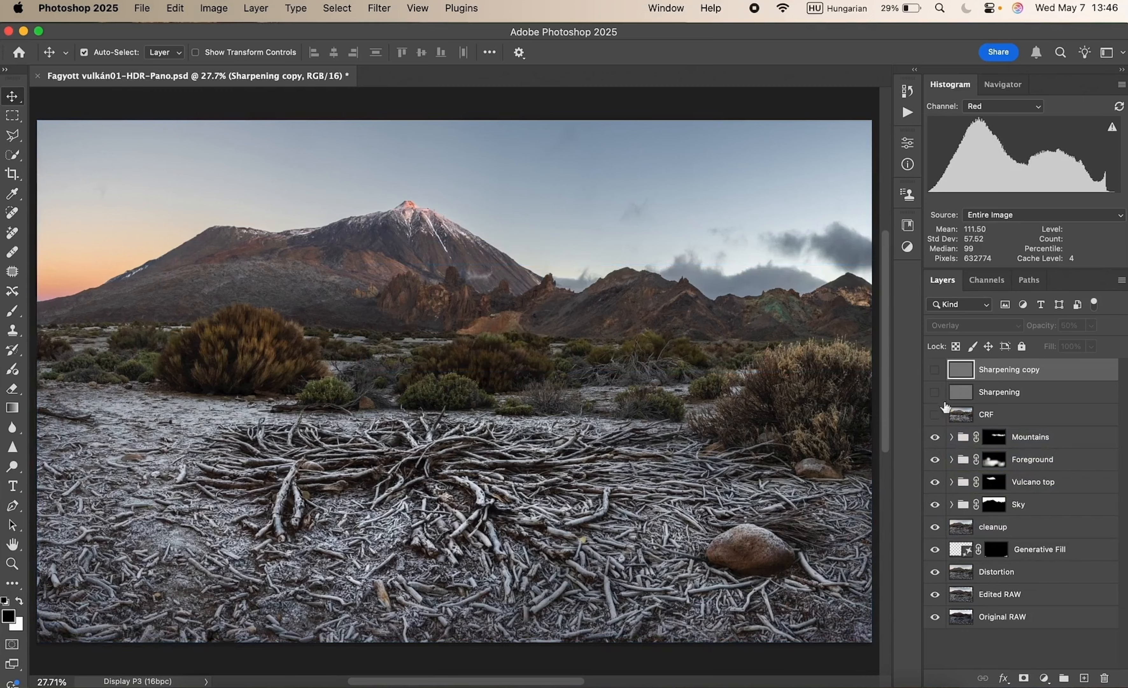
- Show the CRF layer and both sharpening layers, and compare the finished photo with the Original RAW layer alone
left_click(935, 414)
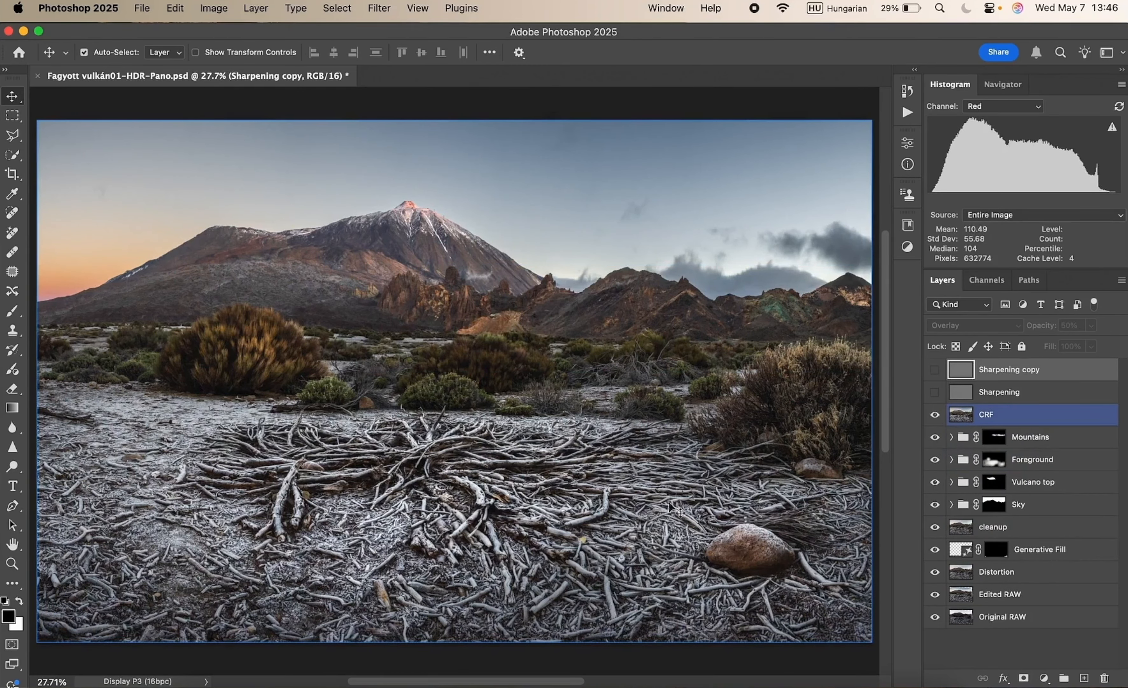
left_click(935, 397)
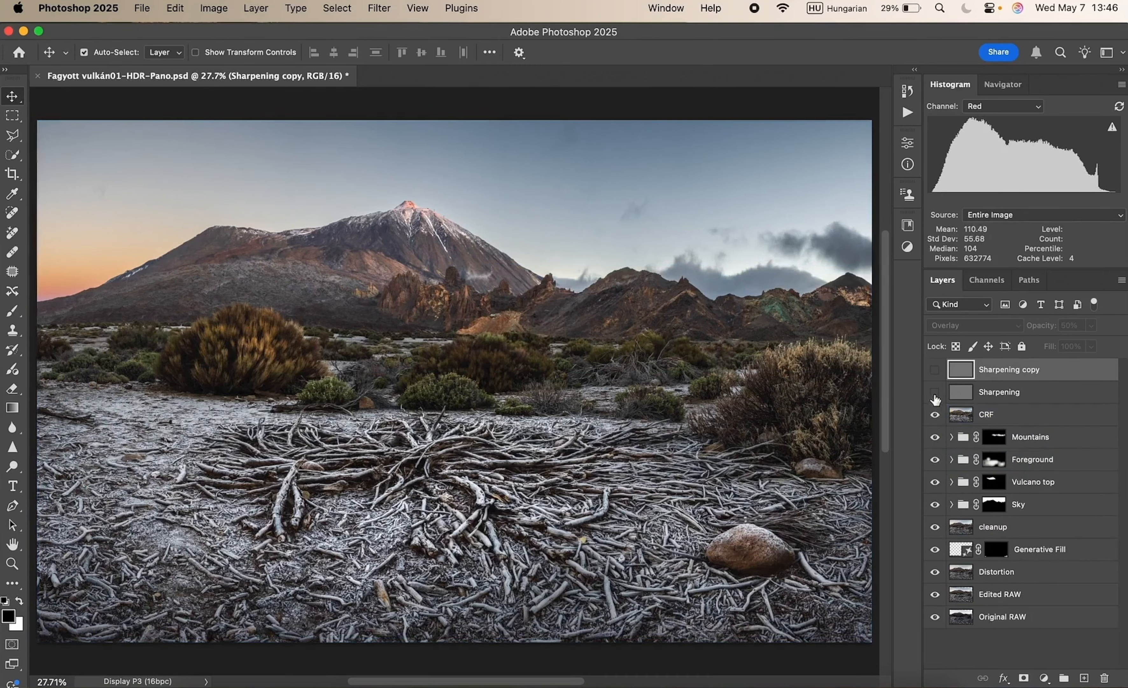
left_click(935, 371)
left_click(935, 619, "alt")
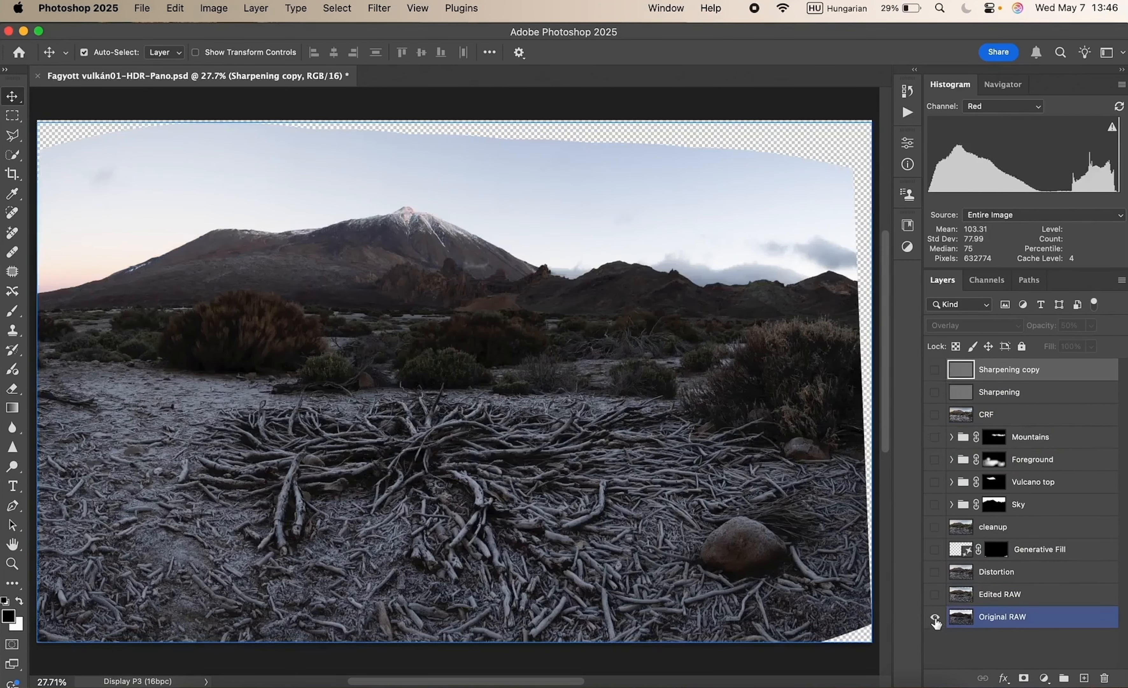
left_click(936, 619, "alt")
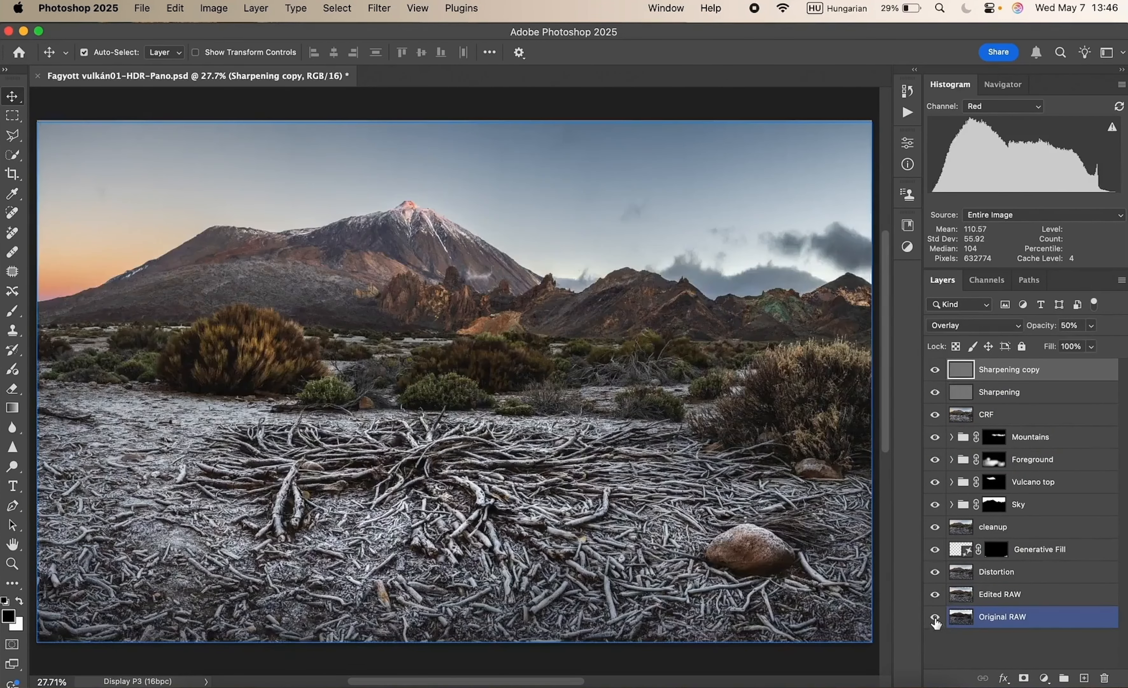
- Isolate the Original RAW layer once more to compare it with the finished photo, and restore all layers
left_click(936, 619, "alt")
left_click(936, 620, "alt")
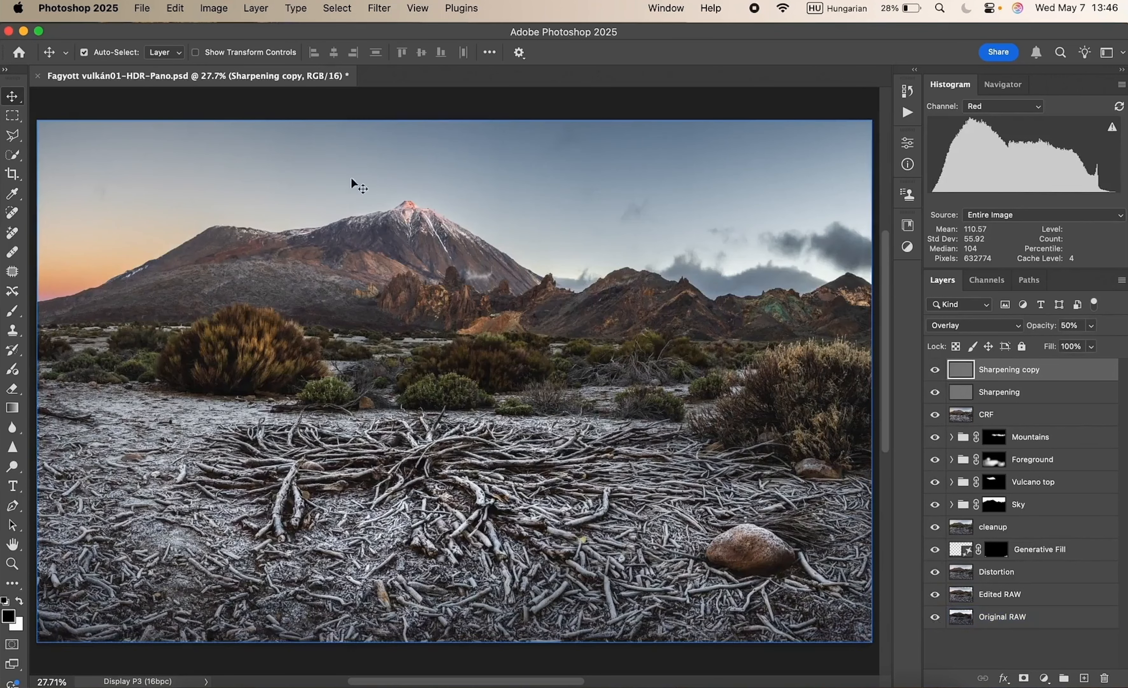
- Open the Export As settings for the finished photo and set the JPG image width to 6048 px
left_click(144, 9)
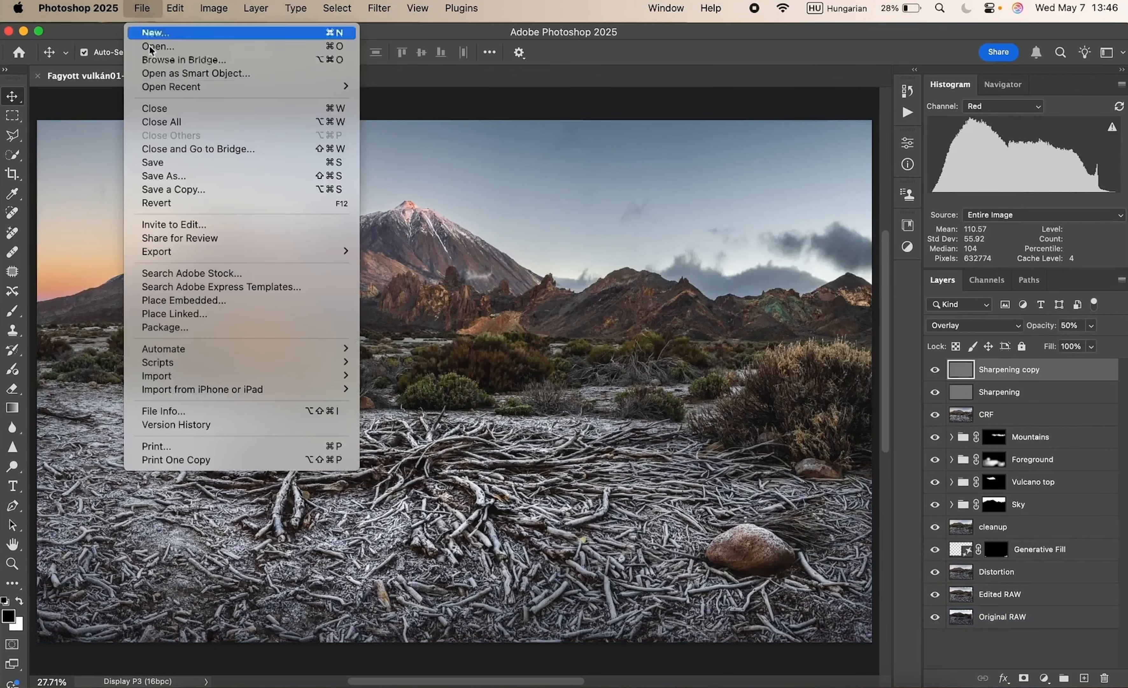
mouse_move(246, 252)
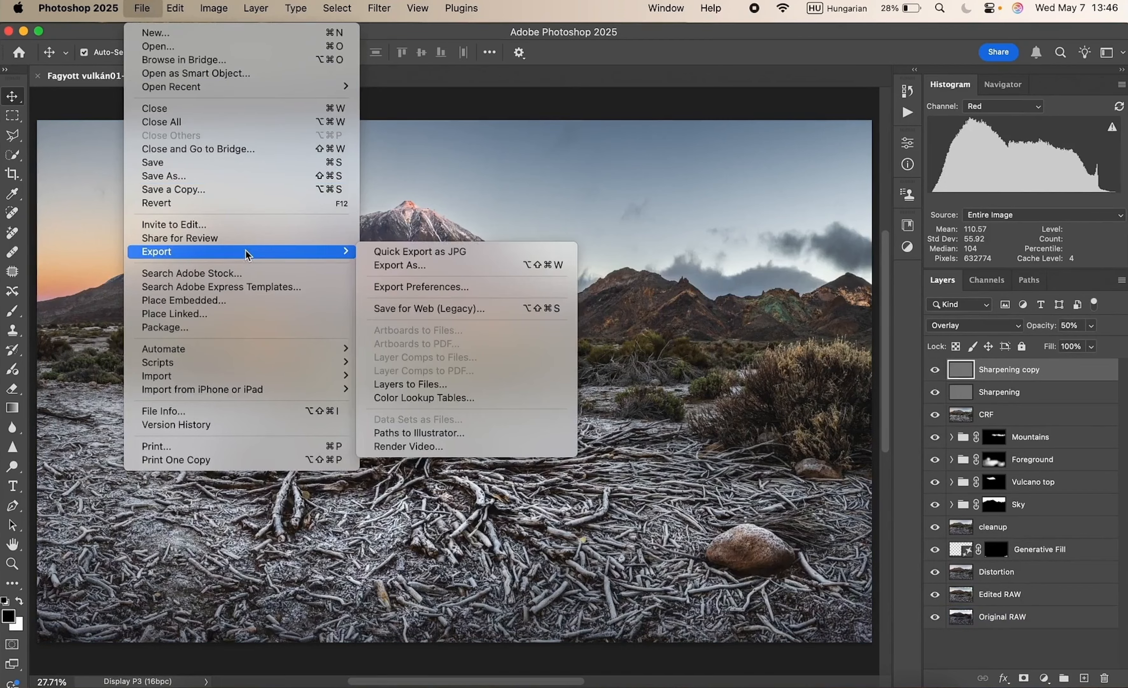
left_click(403, 265)
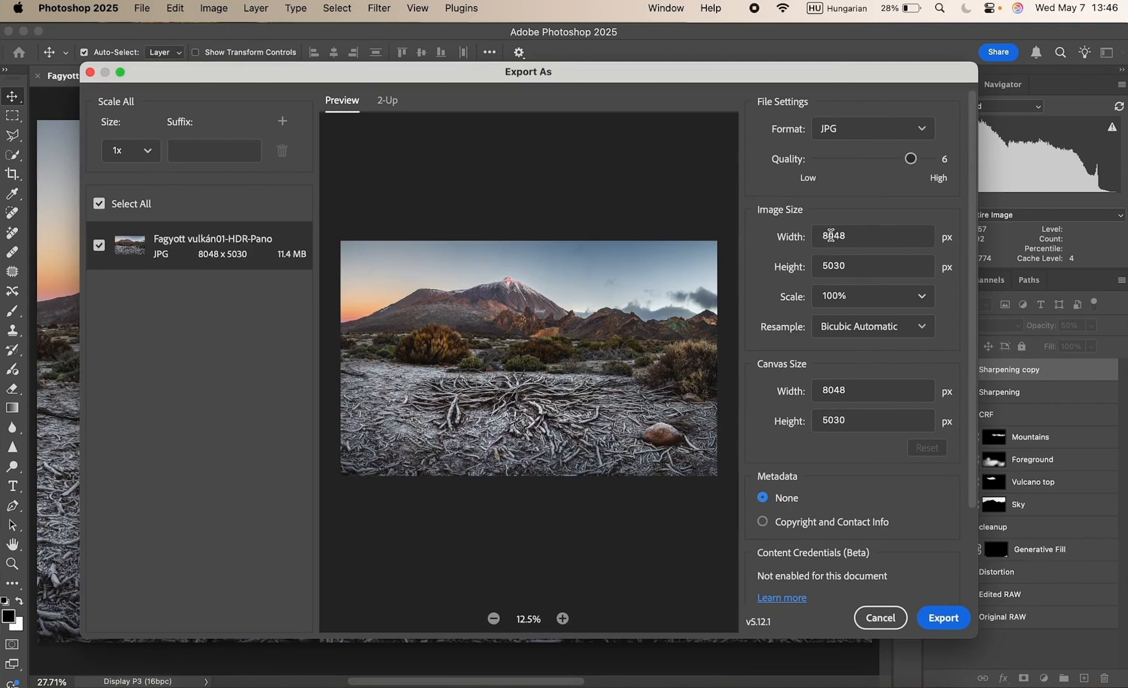
left_click_drag(829, 235, 814, 235)
type("6")
left_click(866, 266)
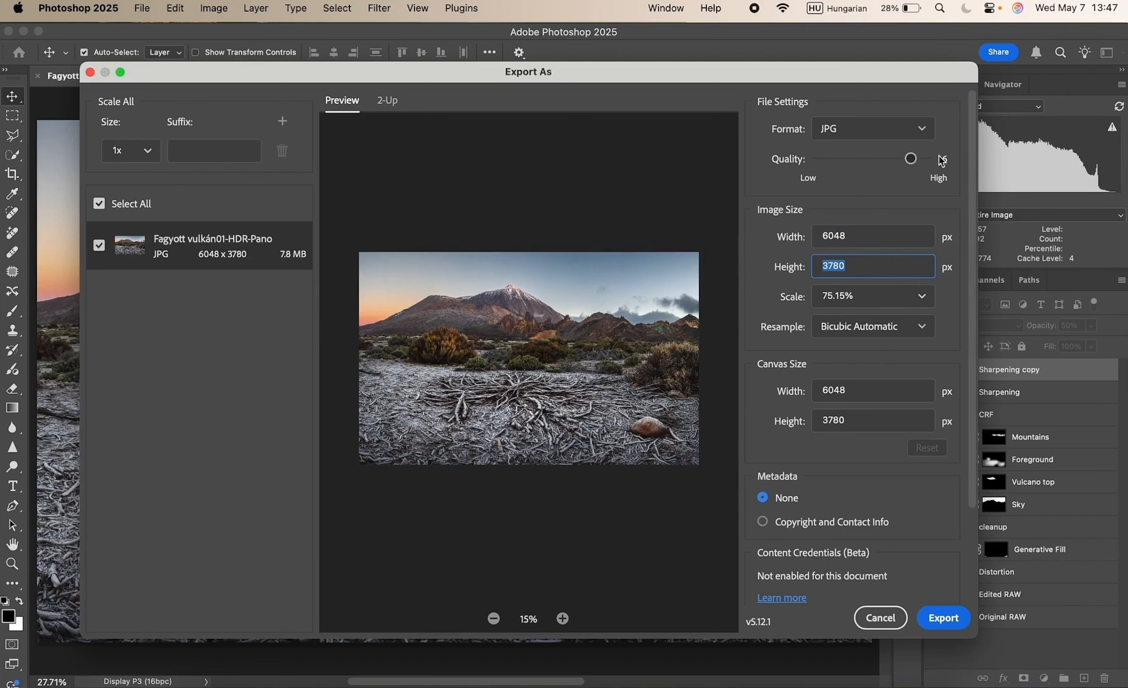
- Include Copyright and Contact Info in the exported metadata and export the JPG
scroll(913, 358, "down", 5)
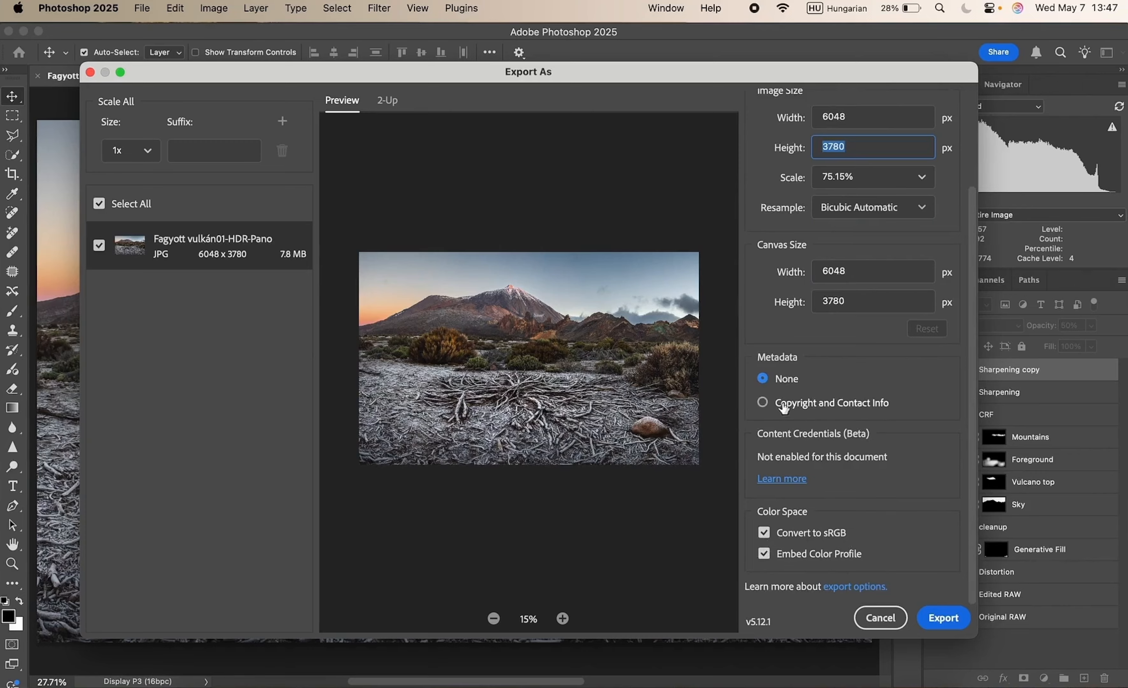
left_click(763, 402)
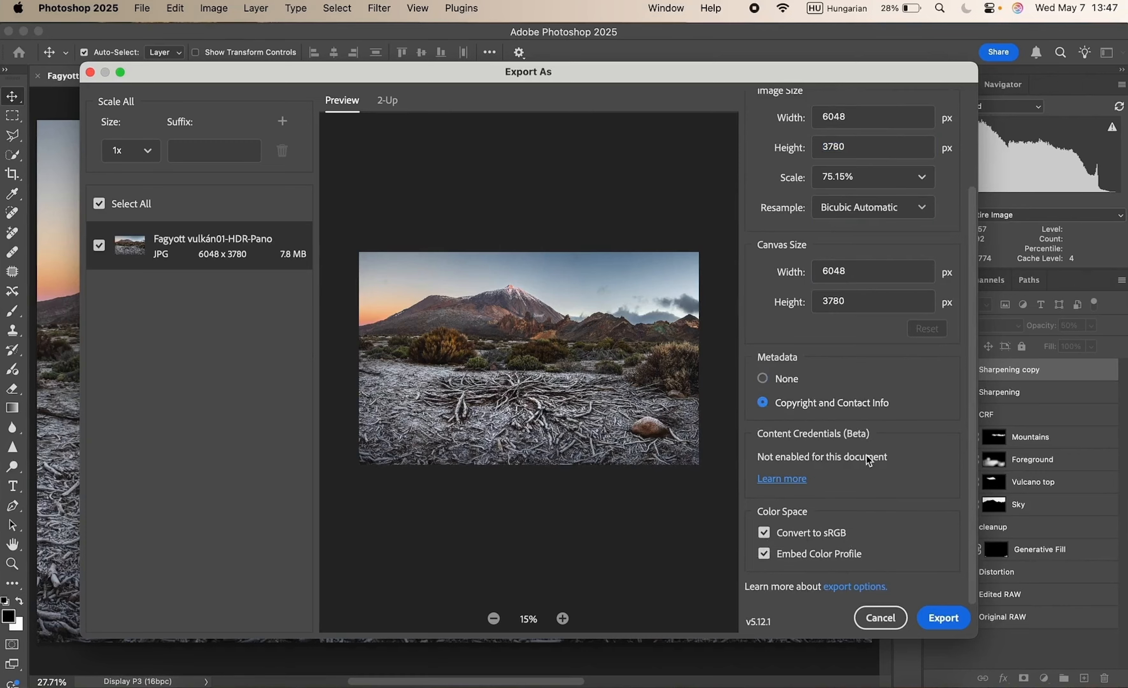
left_click(943, 617)
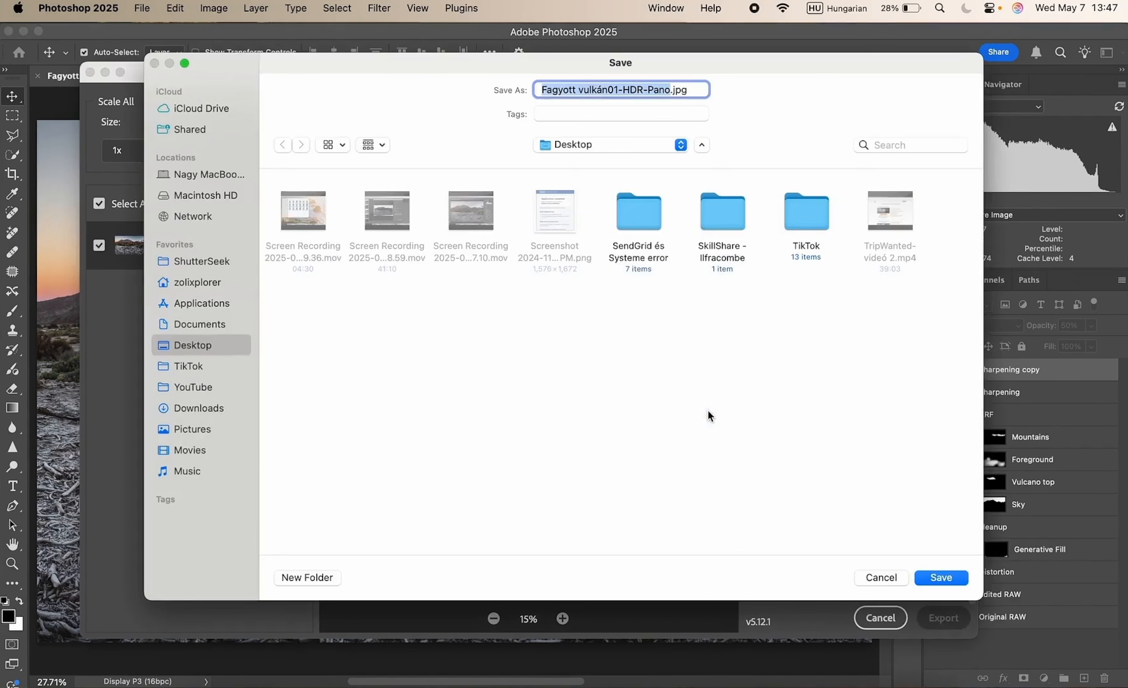